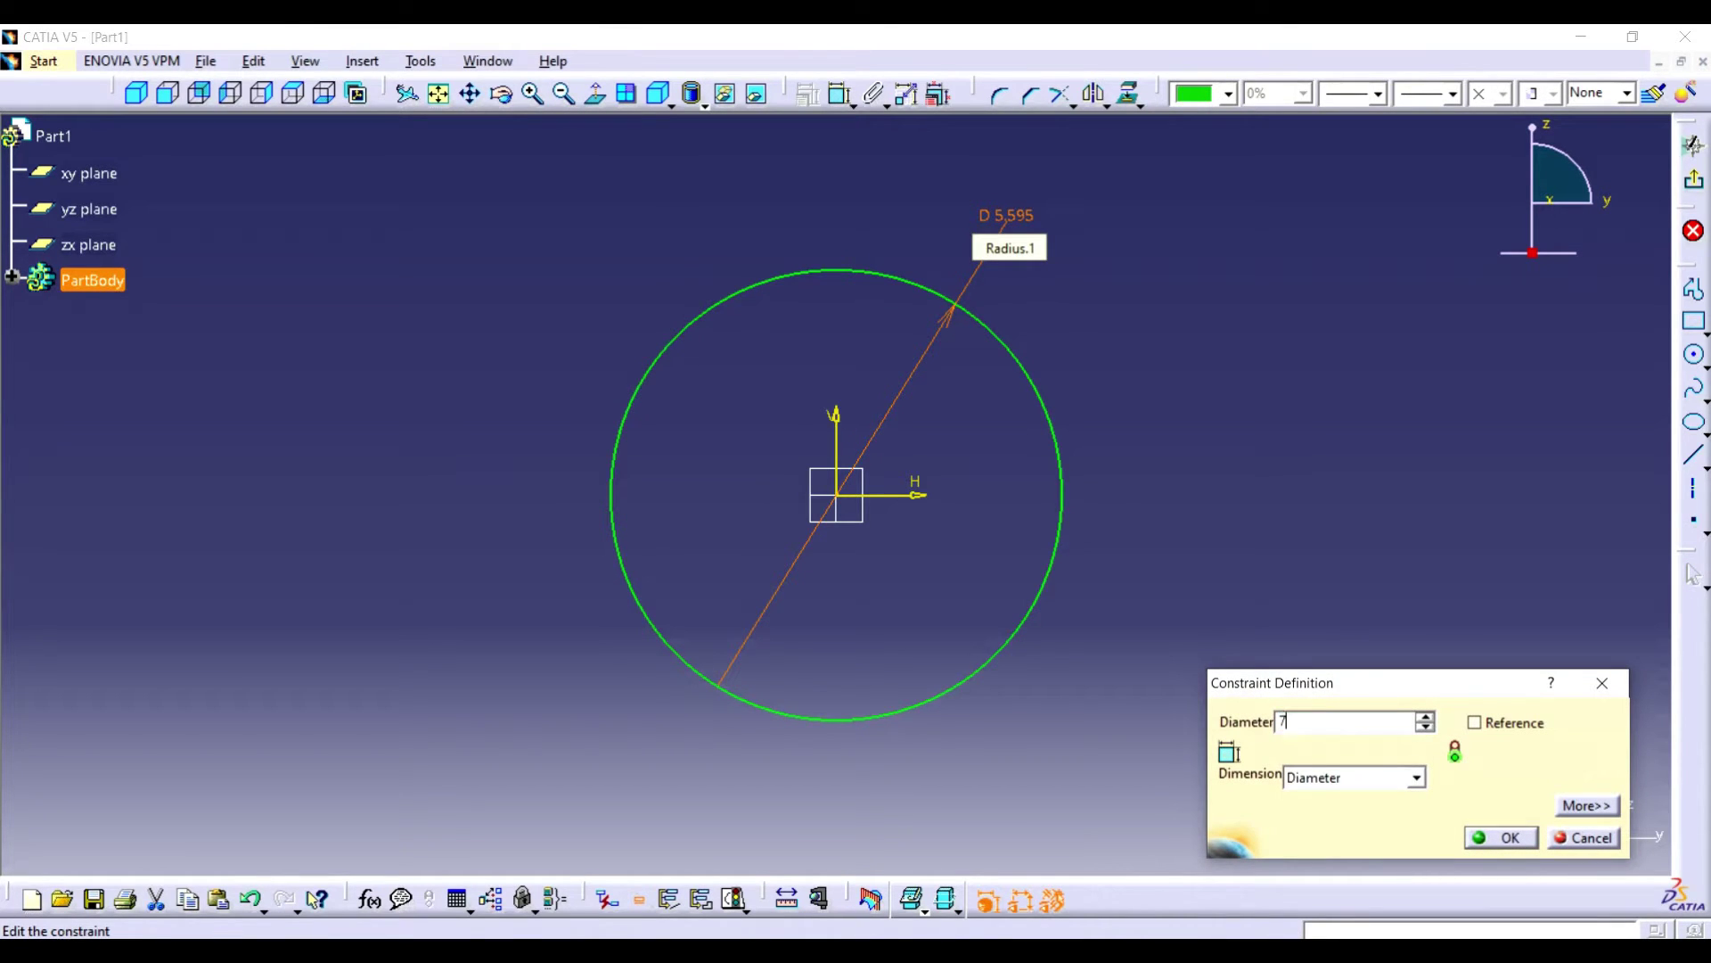
- Change the origin-centred circle's dimension type from diameter to radius and set it to 7 in
{"action": "key", "text": "Return"}
{"action": "double_click", "coordinate": [1034, 171]}
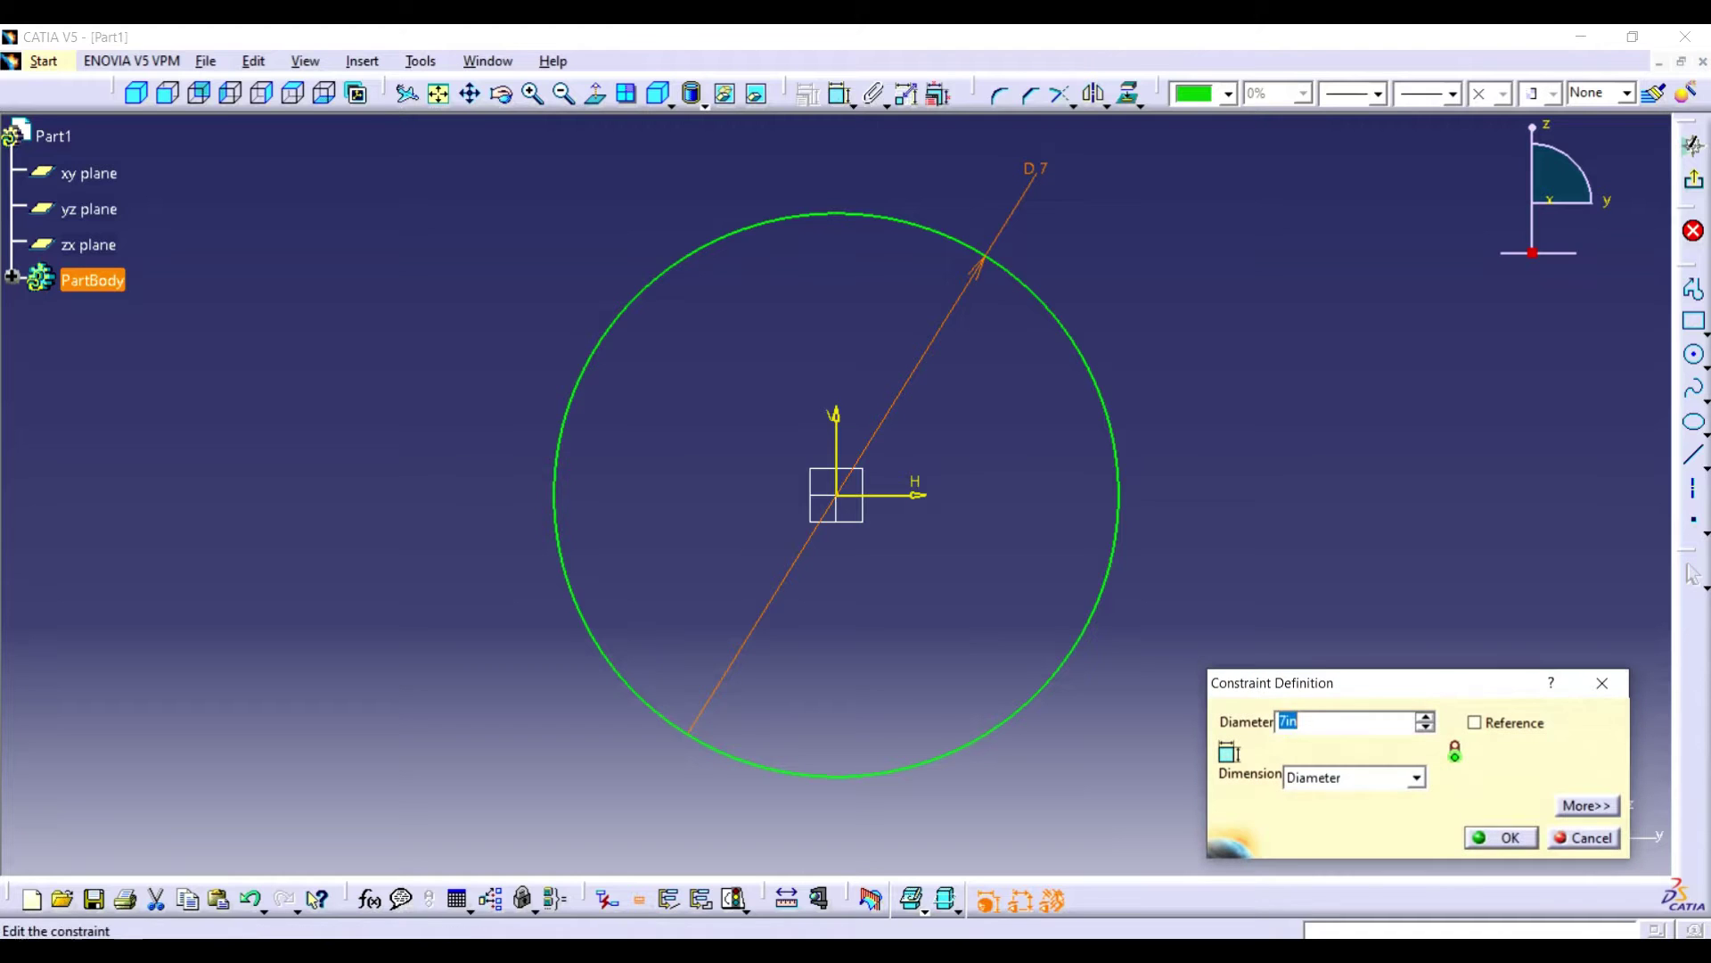
{"action": "left_click", "coordinate": [1416, 779]}
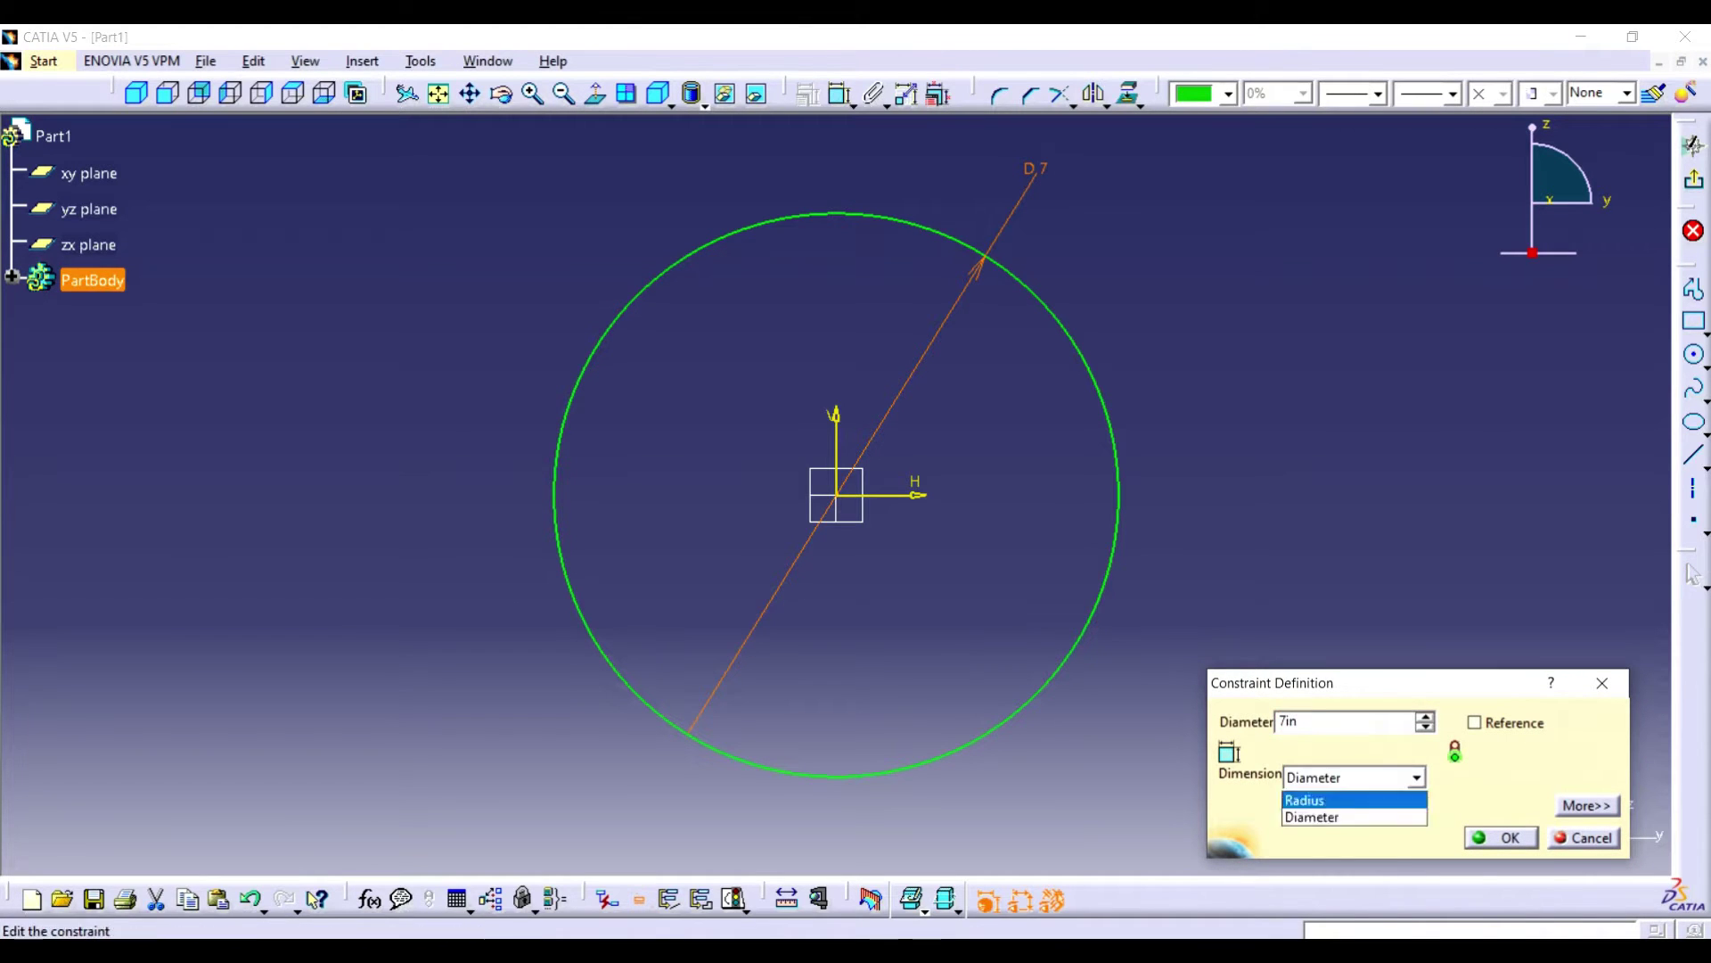
{"action": "left_click", "coordinate": [1337, 814]}
{"action": "left_click", "coordinate": [1416, 778]}
{"action": "left_click", "coordinate": [1337, 799]}
{"action": "type", "text": "7"}
{"action": "key", "text": "Return"}
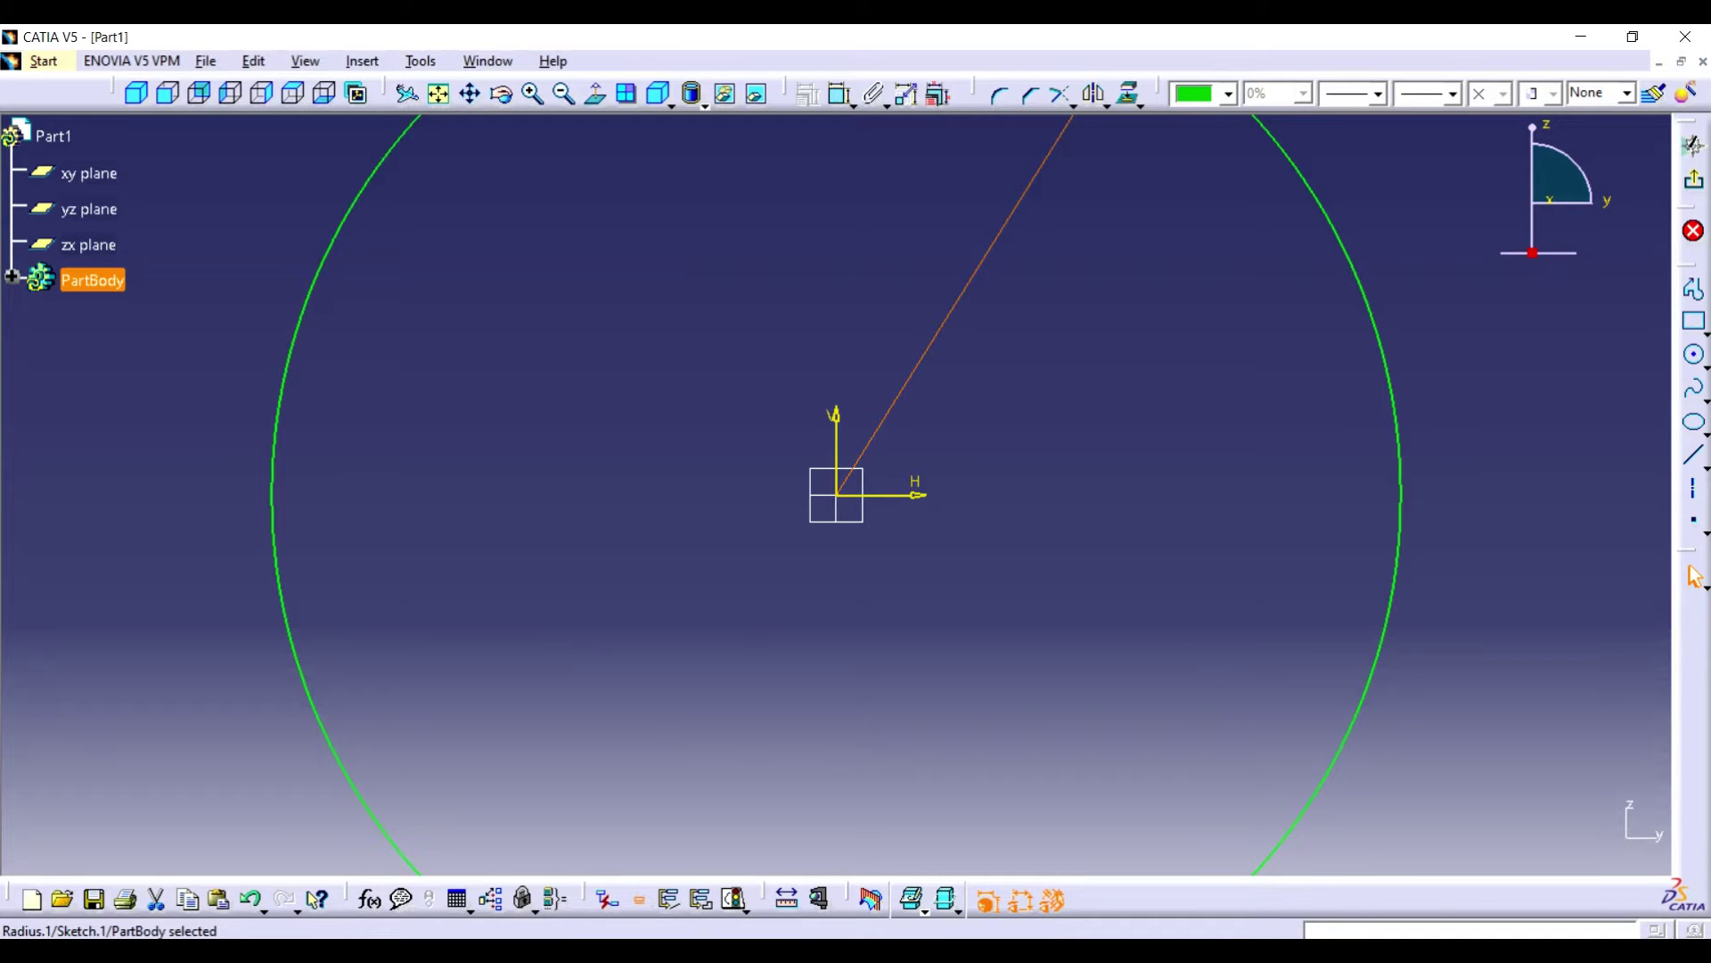
- Sketch a second circle centred on the origin inside the first one and set its radius to 5.5 in
{"action": "left_click", "coordinate": [1693, 355]}
{"action": "left_click", "coordinate": [836, 494]}
{"action": "left_click", "coordinate": [836, 231]}
{"action": "left_click", "coordinate": [840, 93]}
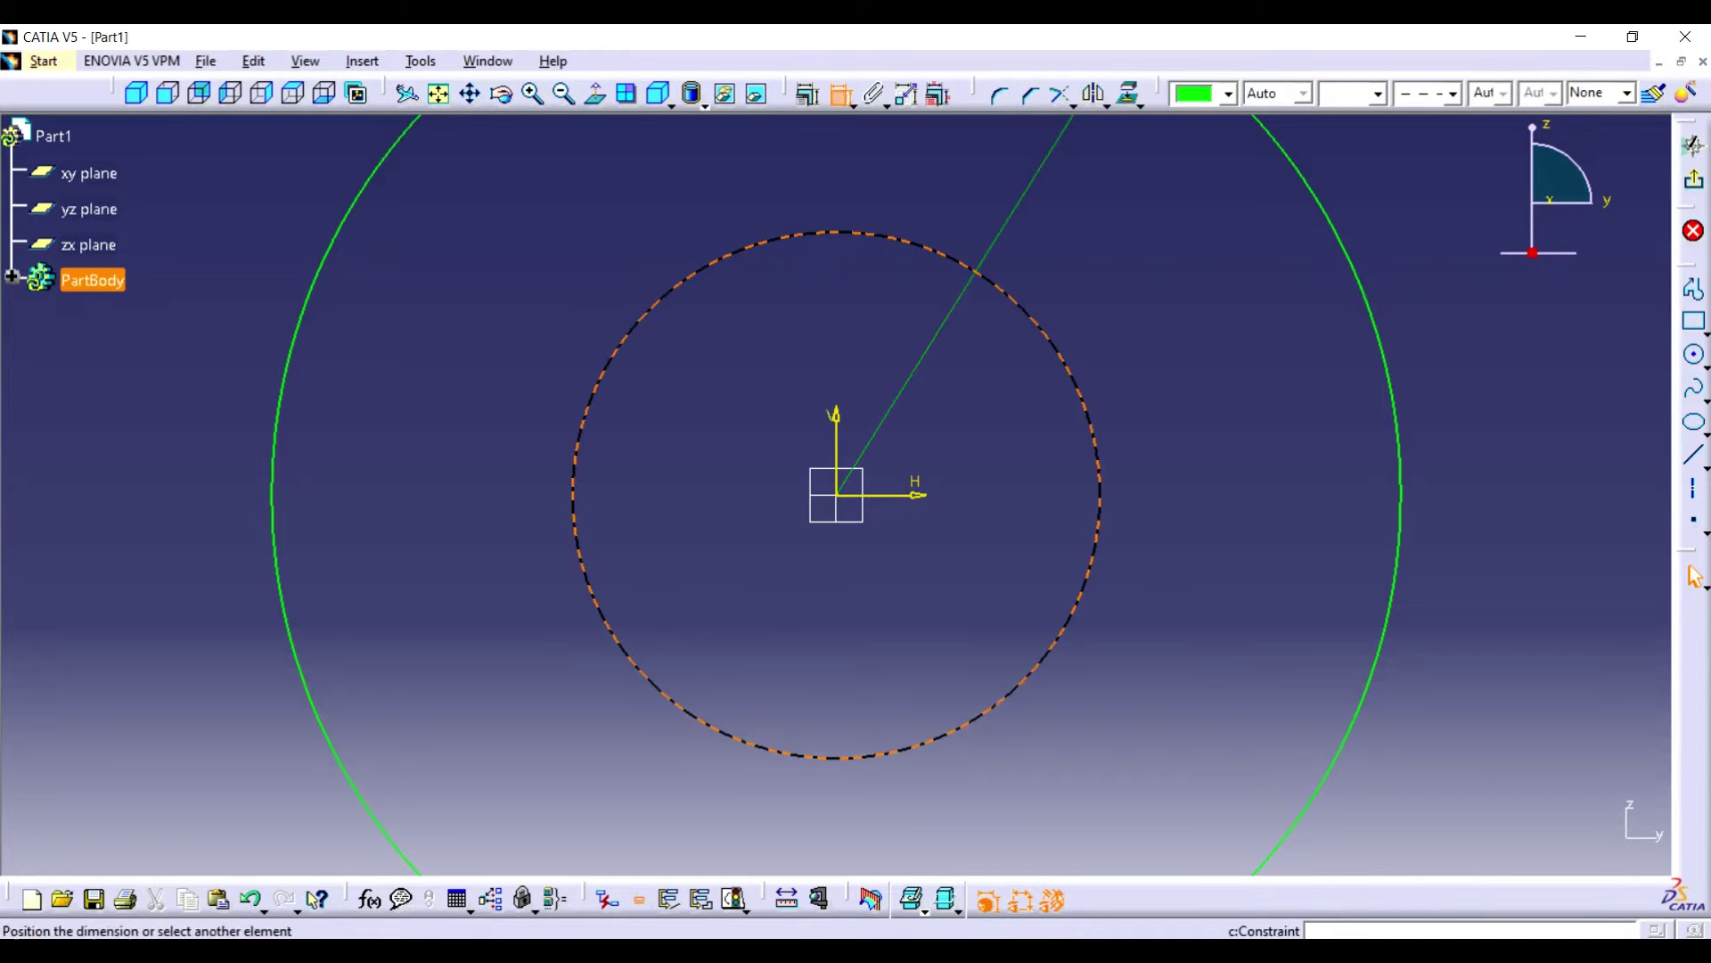
{"action": "left_click", "coordinate": [1239, 335]}
{"action": "double_click", "coordinate": [1239, 334]}
{"action": "type", "text": "5.5"}
{"action": "key", "text": "Return"}
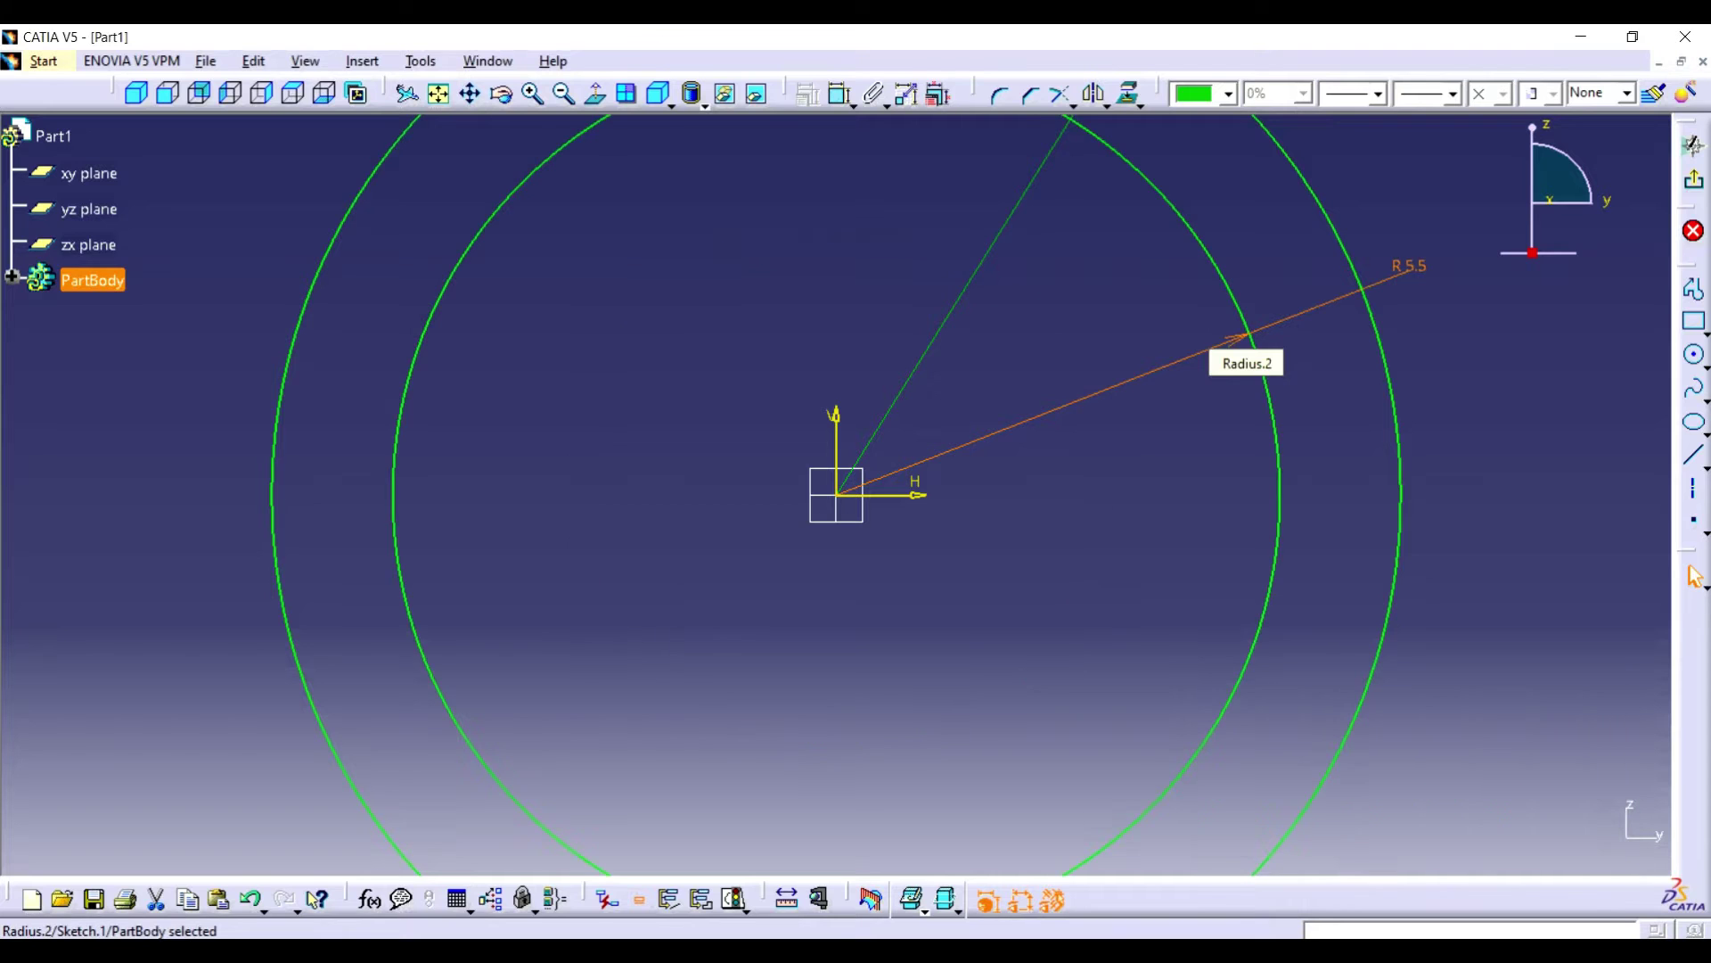
- Sketch a small circle about 0.48 in in radius on the horizontal axis, about 14.95 in from the origin, outside the concentric circles
{"action": "middle_click_drag", "start_coordinate": [1239, 334], "coordinate": [1239, 401], "text": "ctrl"}
{"action": "key", "text": "Down"}
{"action": "key", "text": "Left"}
{"action": "key", "text": "Left"}
{"action": "key", "text": "Left"}
{"action": "key", "text": "Left"}
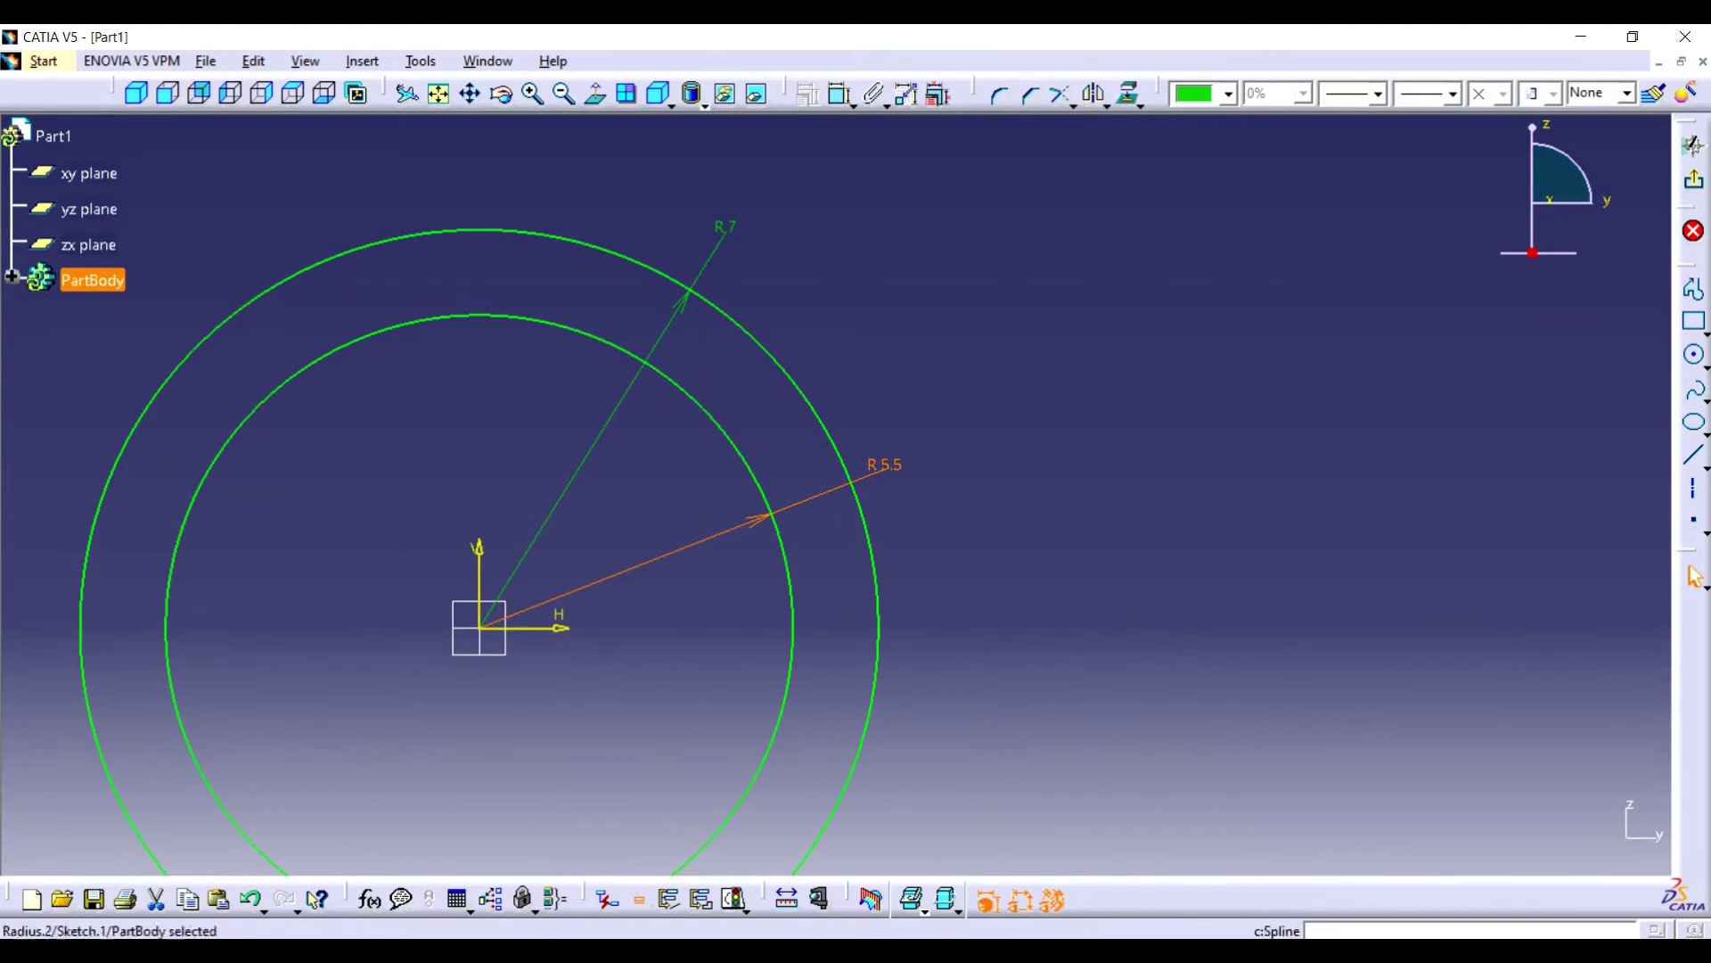
{"action": "left_click", "coordinate": [1694, 354]}
{"action": "left_click", "coordinate": [1331, 627]}
{"action": "left_click", "coordinate": [1360, 628]}
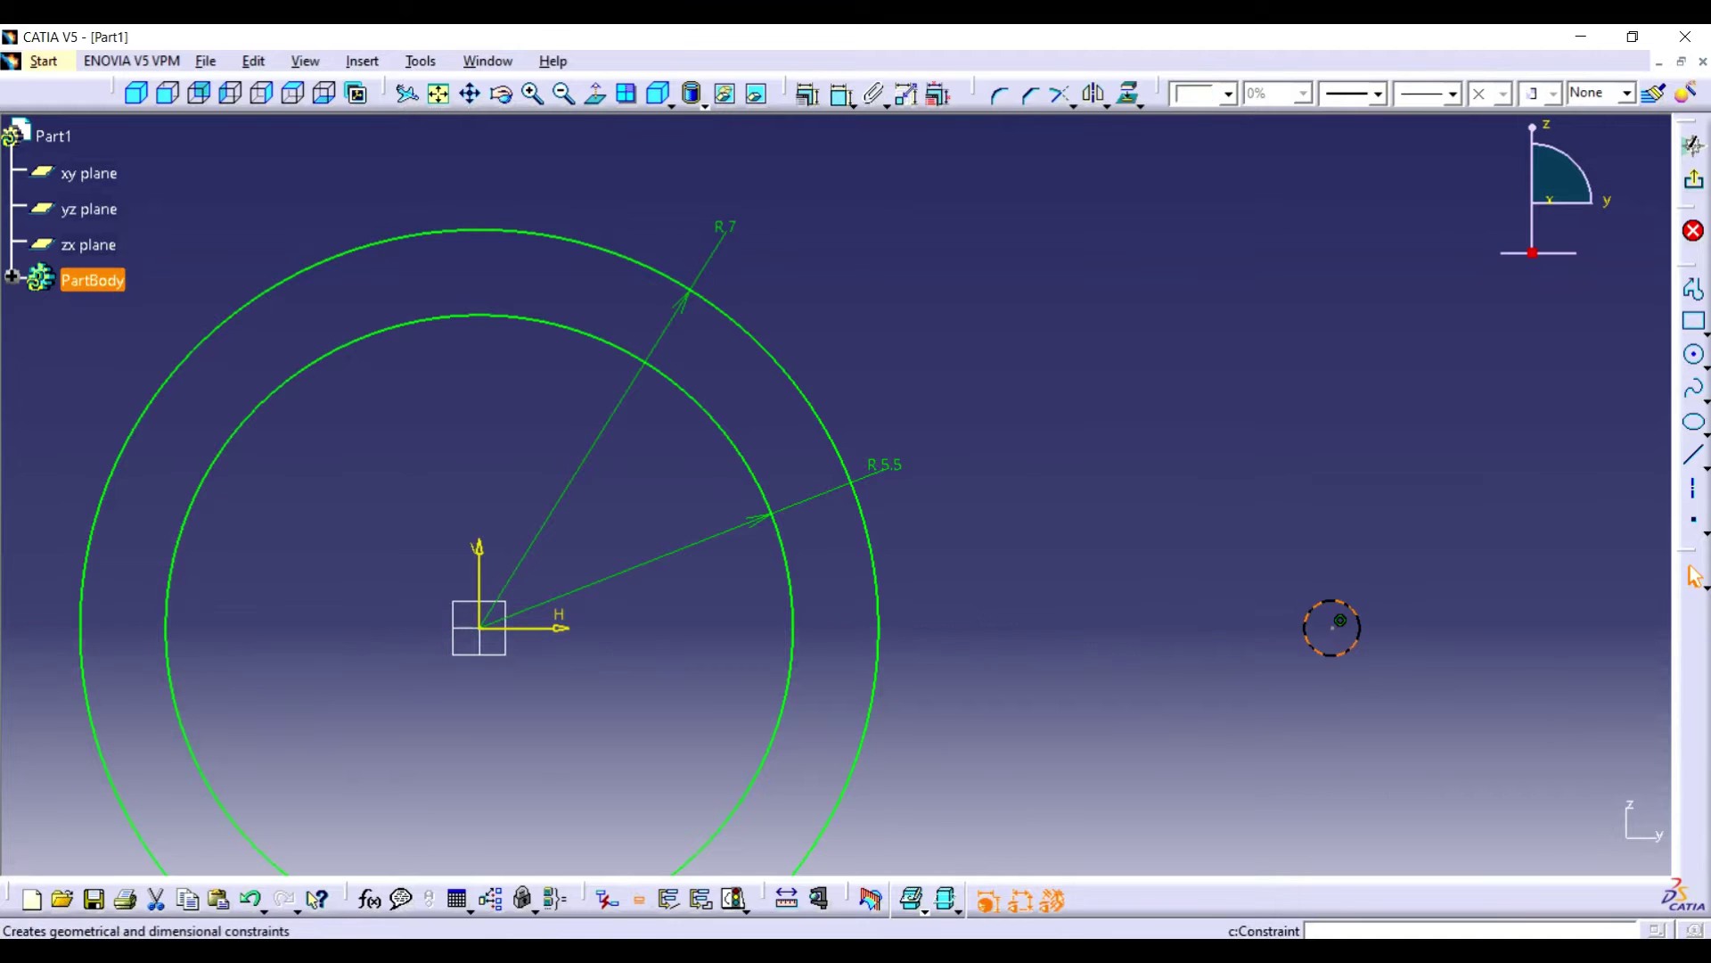
- Dimension the small outer circle and set its radius to 1.4 in
{"action": "left_click", "coordinate": [1339, 621]}
{"action": "double_click", "coordinate": [1340, 620]}
{"action": "type", "text": "1."}
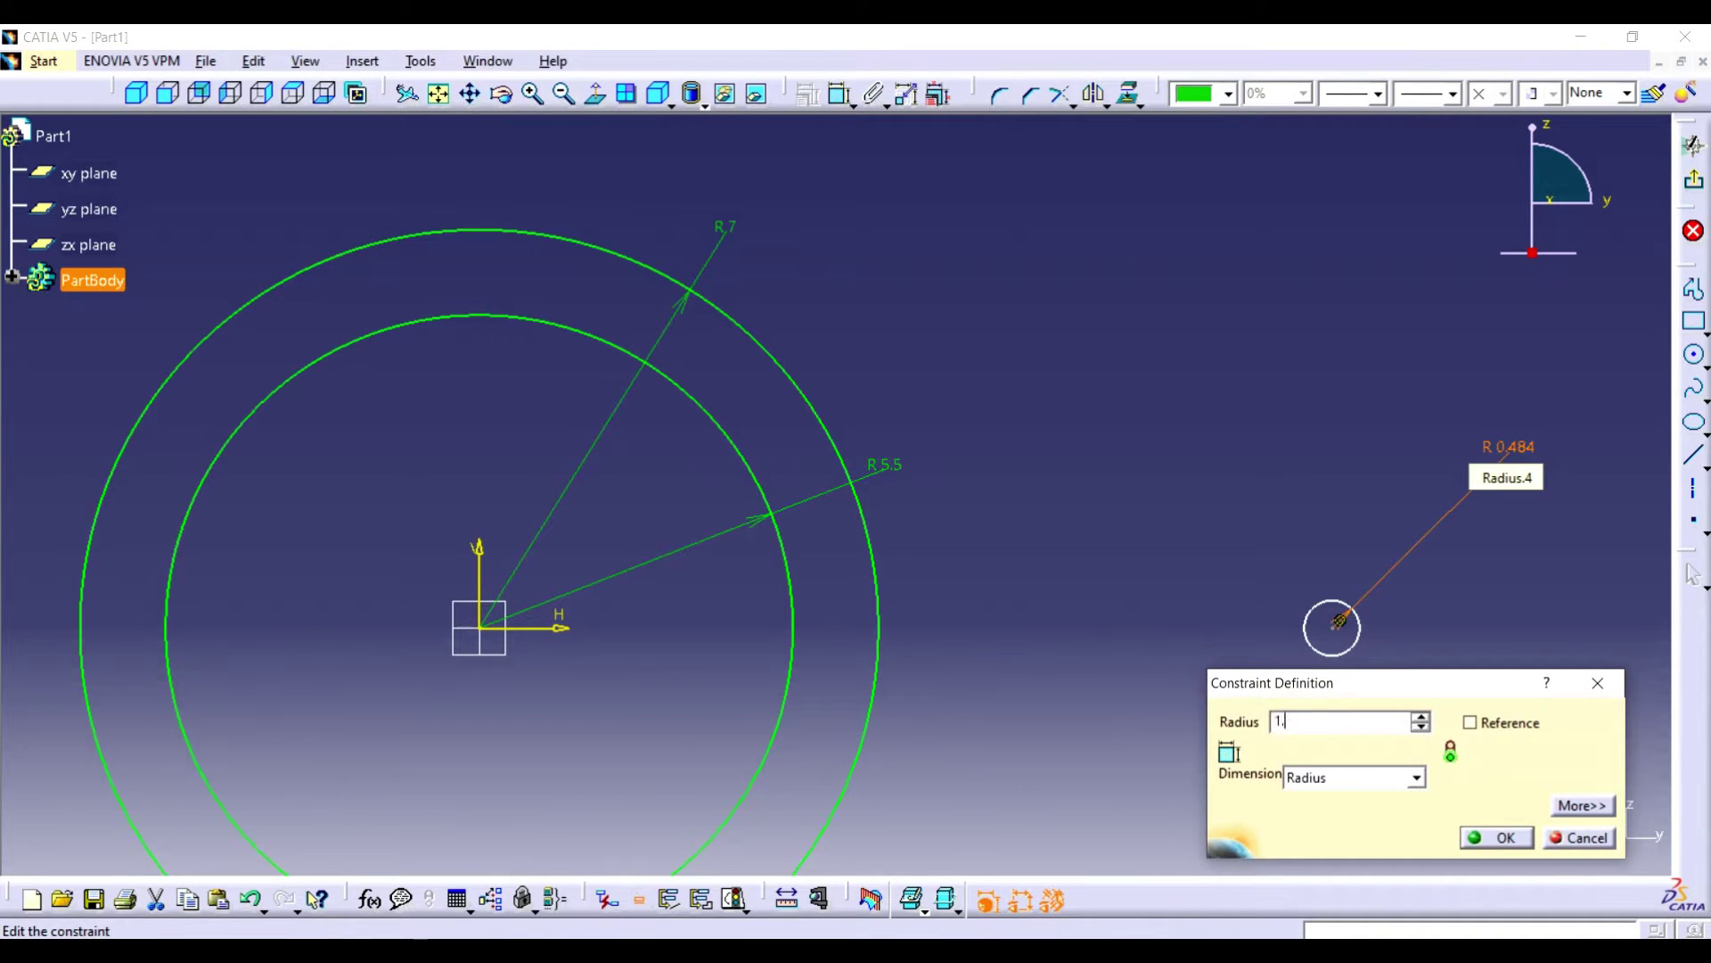
{"action": "type", "text": "4"}
{"action": "key", "text": "Return"}
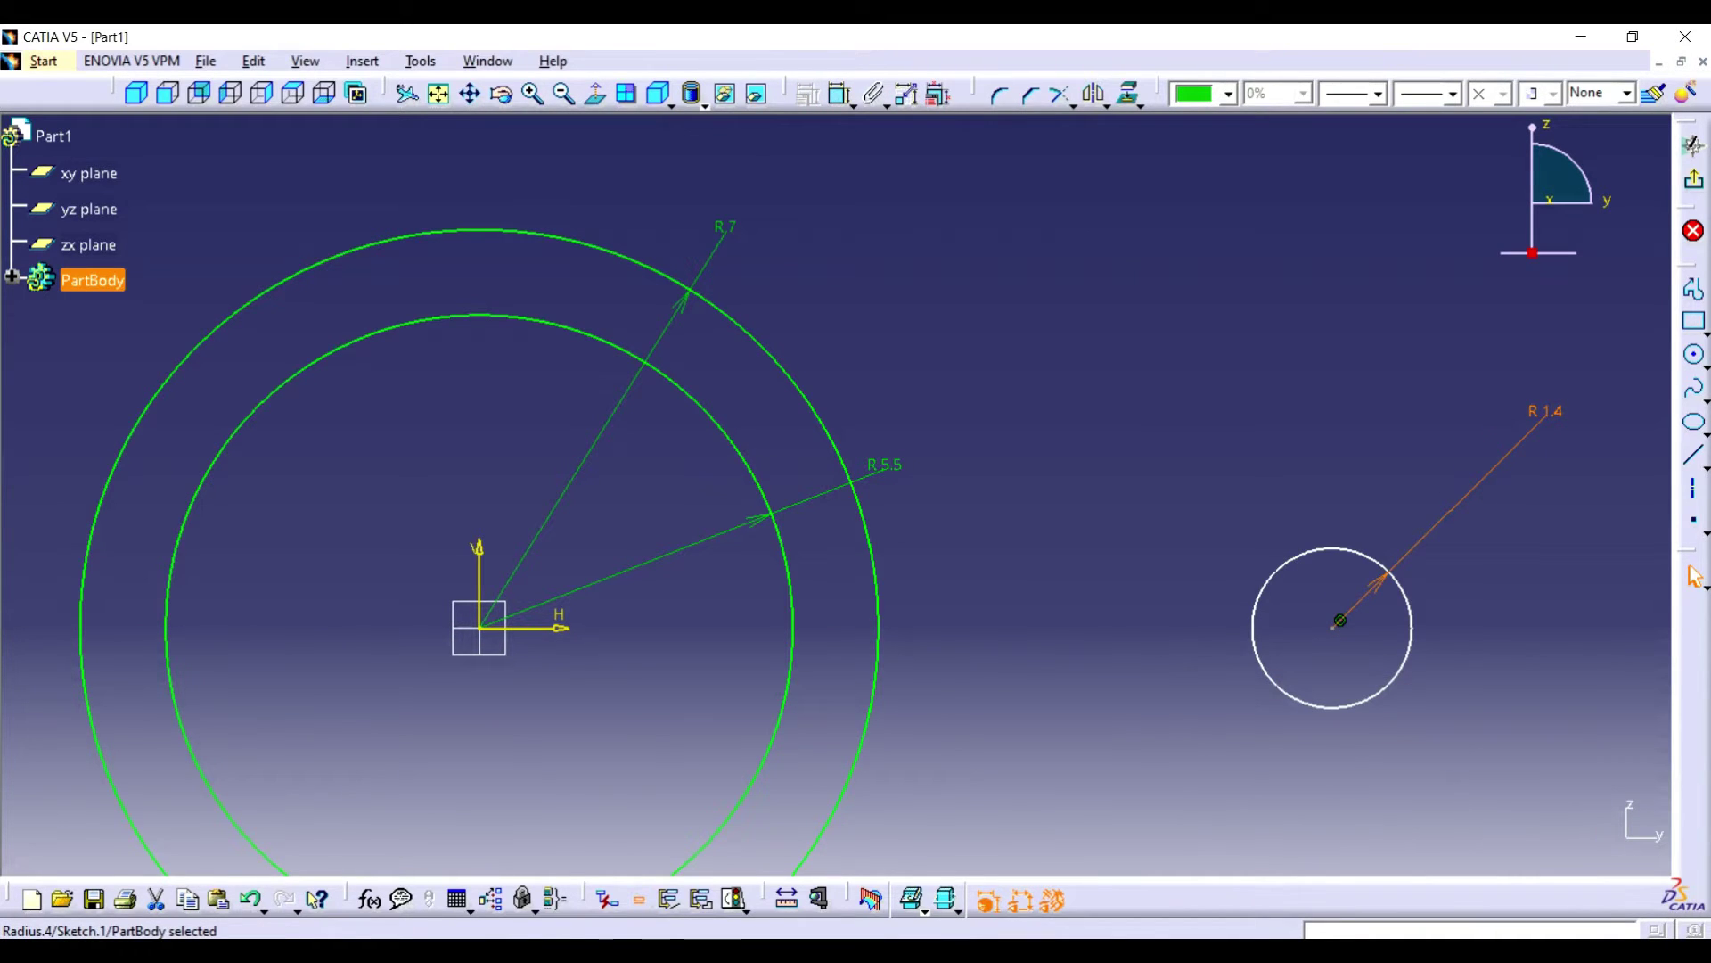
- Dimension the small circle's centre from the vertical axis and set the distance to 9.87 in
{"action": "left_click", "coordinate": [1335, 623]}
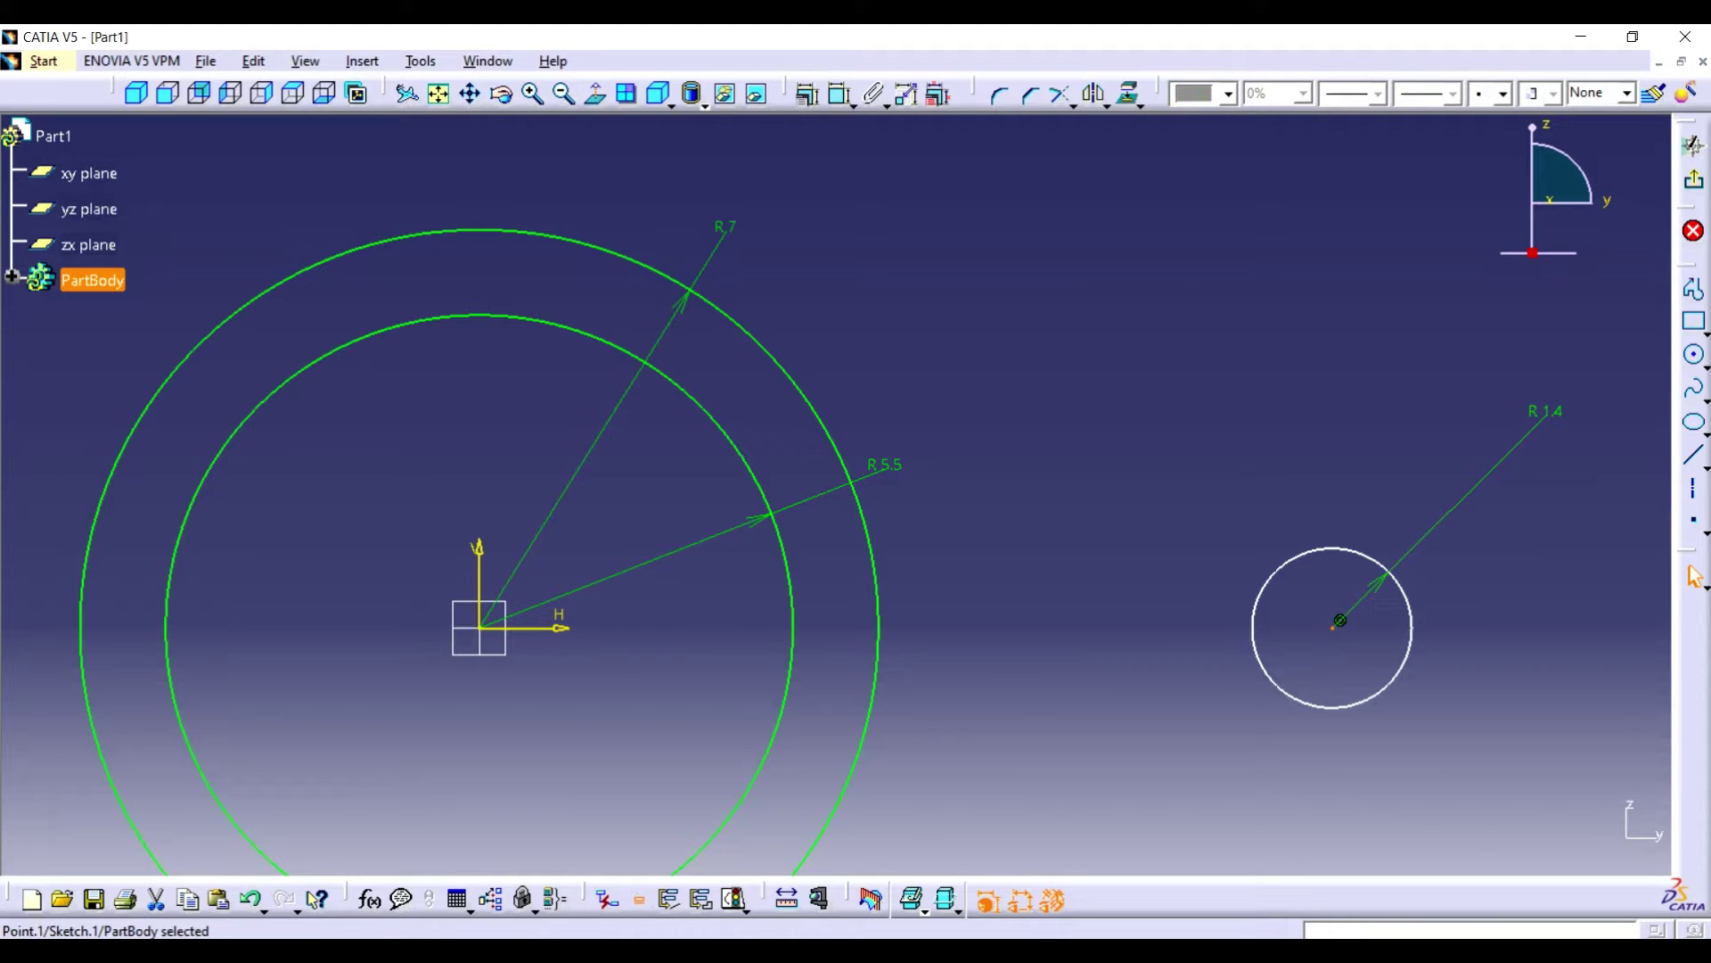
{"action": "left_click", "coordinate": [740, 446]}
{"action": "left_click", "coordinate": [582, 521]}
{"action": "double_click", "coordinate": [582, 517]}
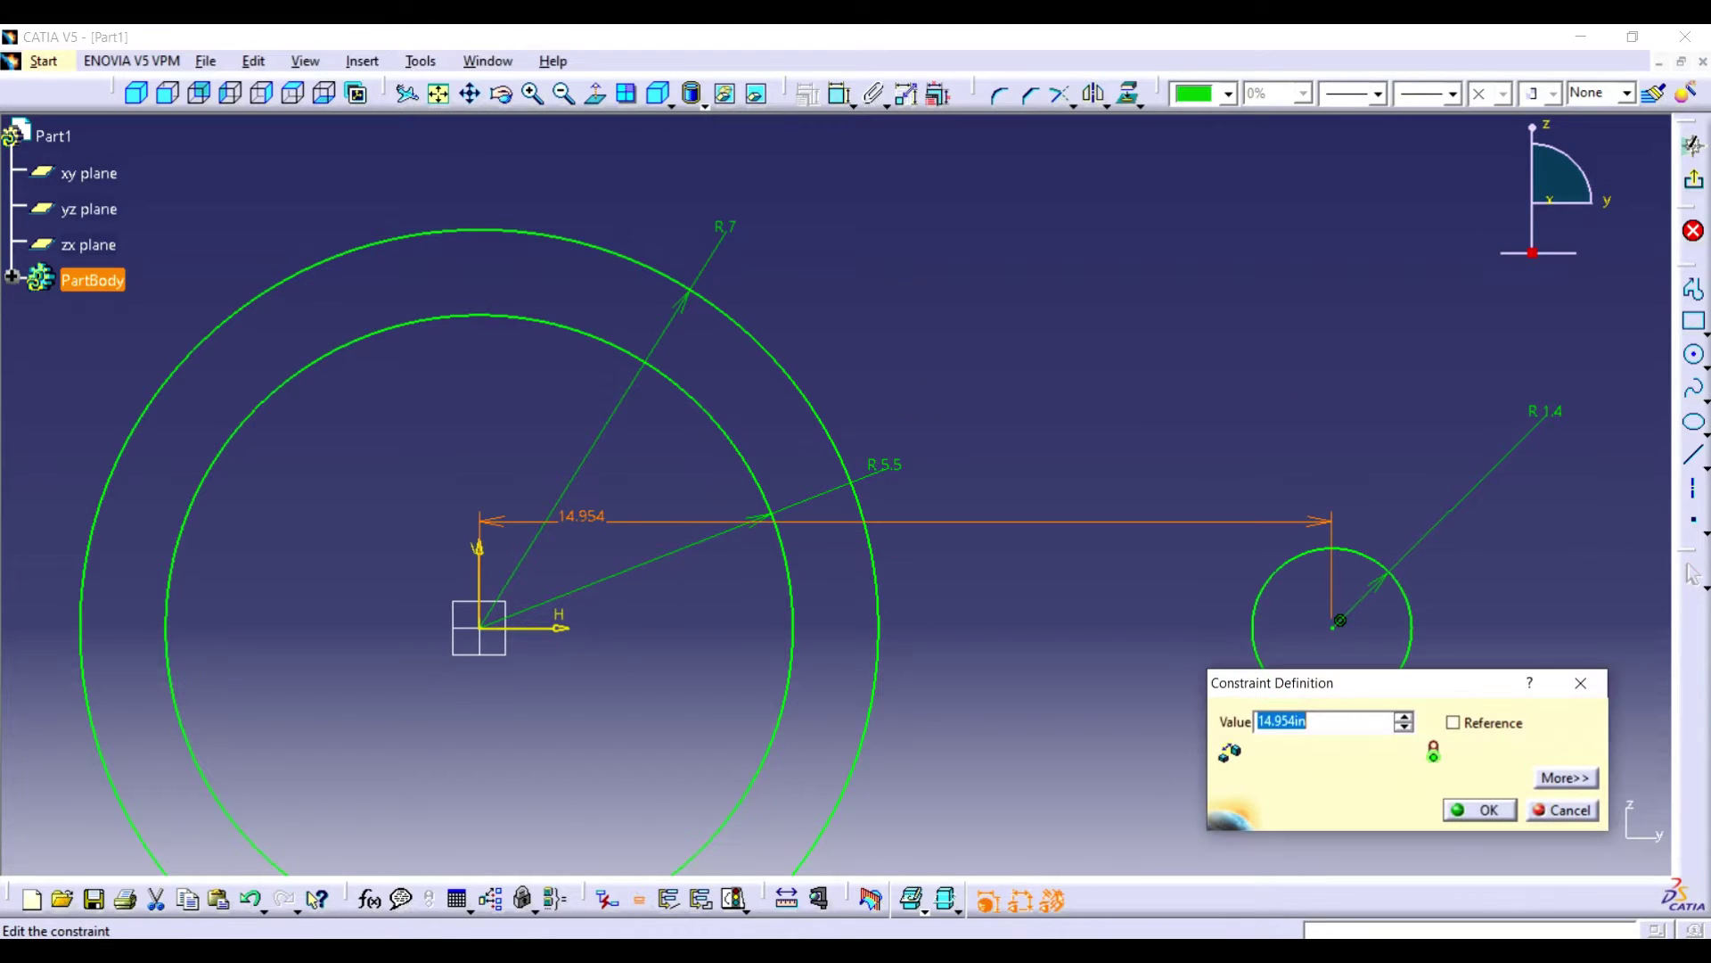
{"action": "type", "text": "9.87"}
{"action": "key", "text": "Return"}
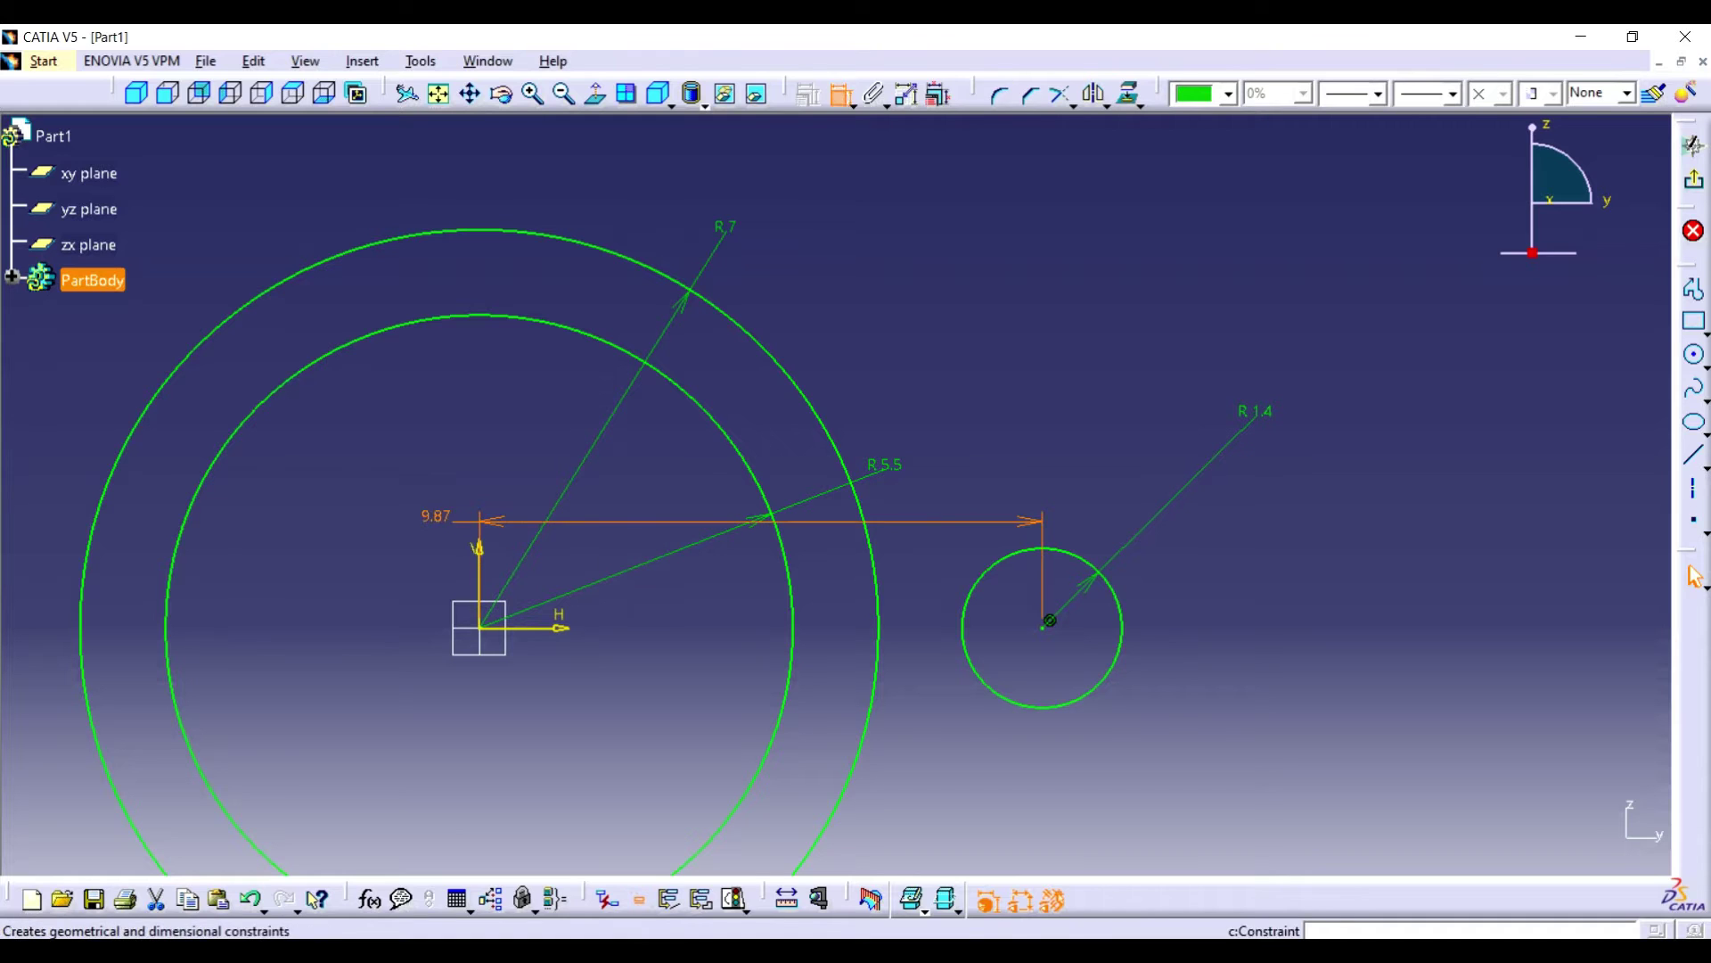
{"action": "left_click", "coordinate": [786, 898]}
{"action": "left_click", "coordinate": [1111, 588]}
{"action": "left_click", "coordinate": [113, 472]}
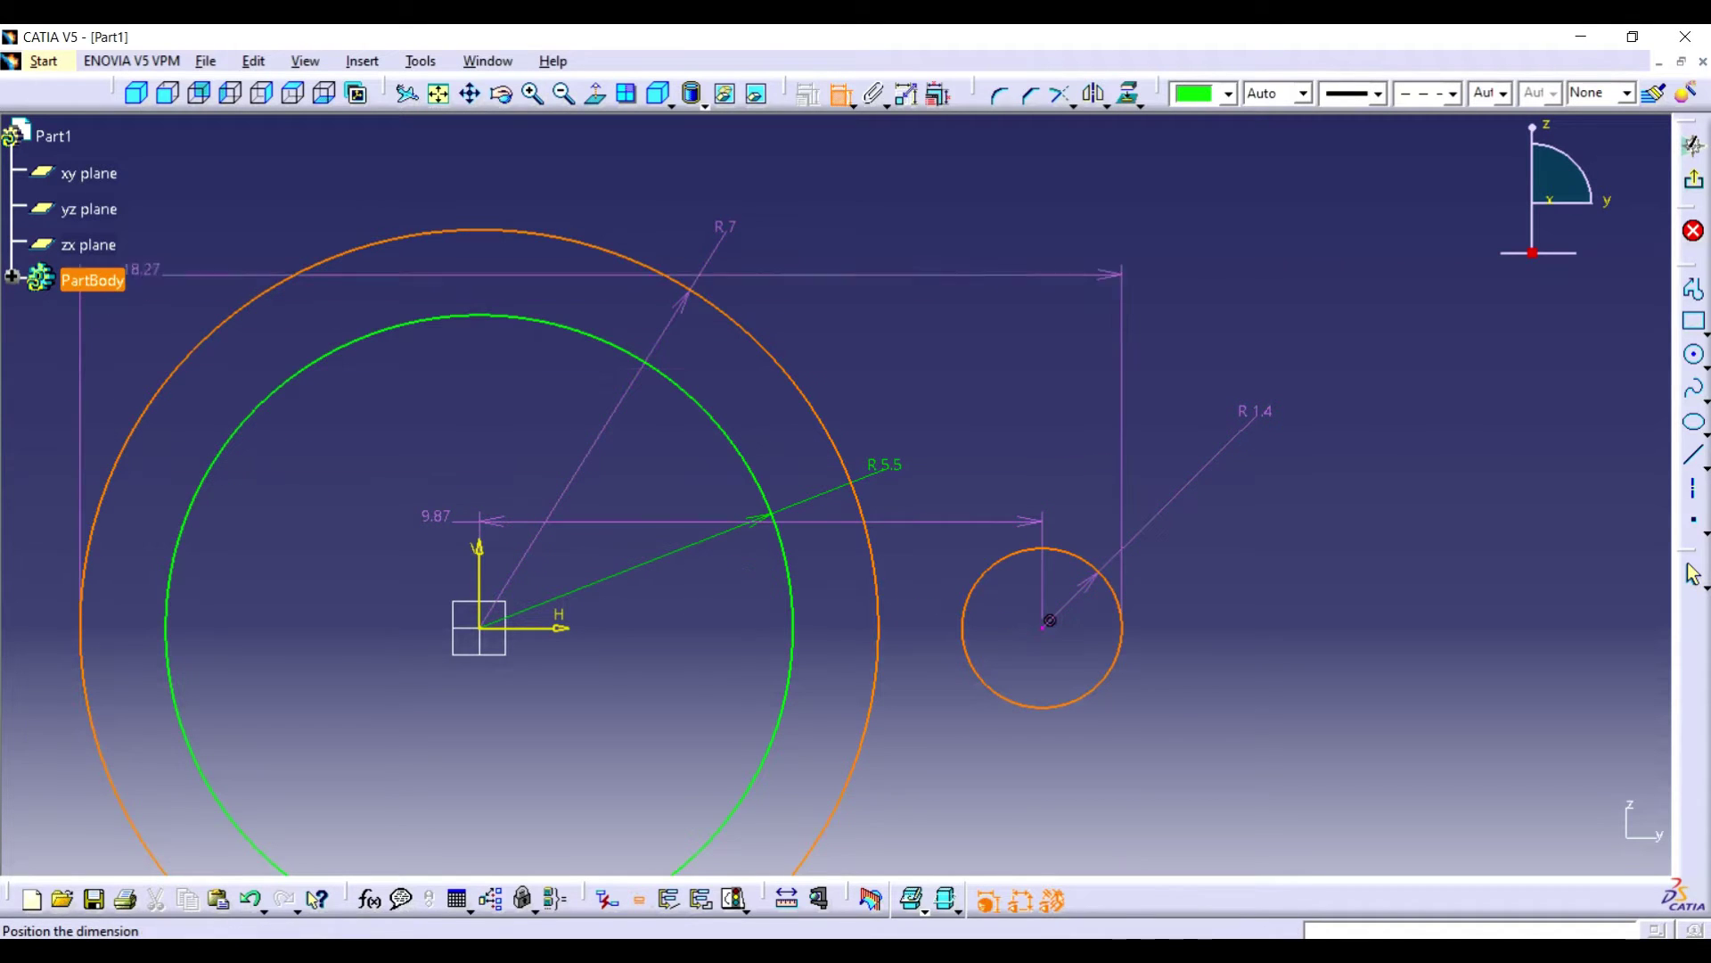
{"action": "key", "text": "Escape"}
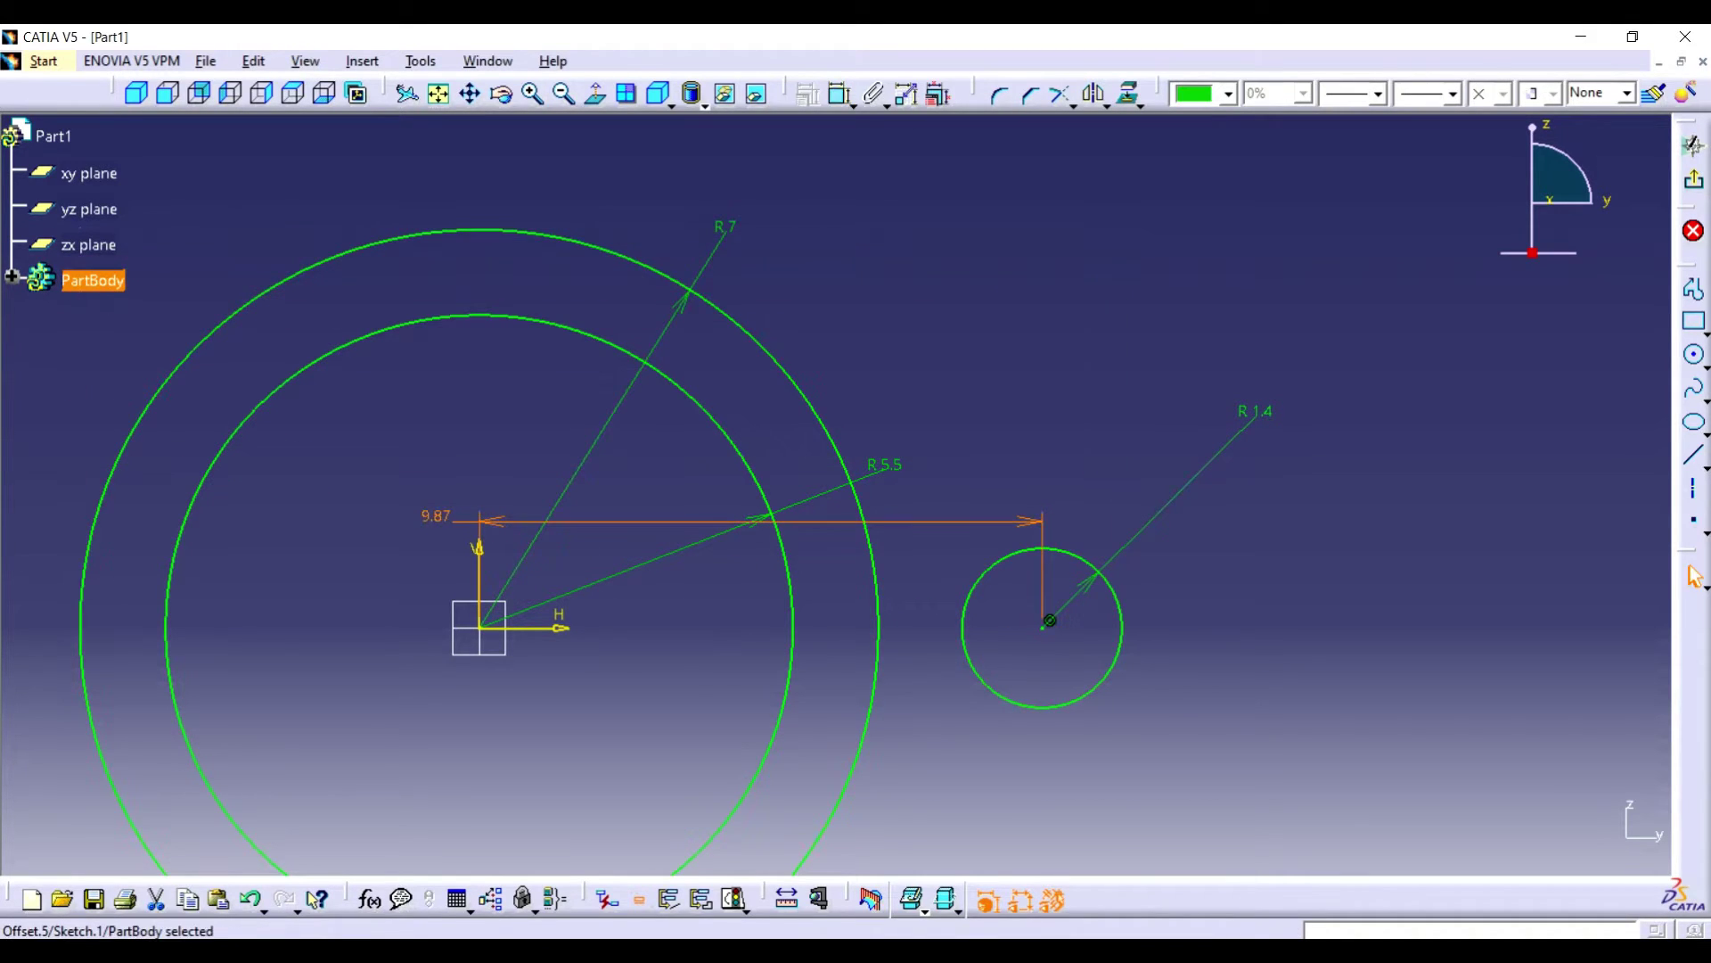
- Sketch a straight line from the upper side of the 1.4 in circle to the upper side of the 7 in circle
{"action": "left_click", "coordinate": [1693, 288]}
{"action": "left_click", "coordinate": [1106, 565]}
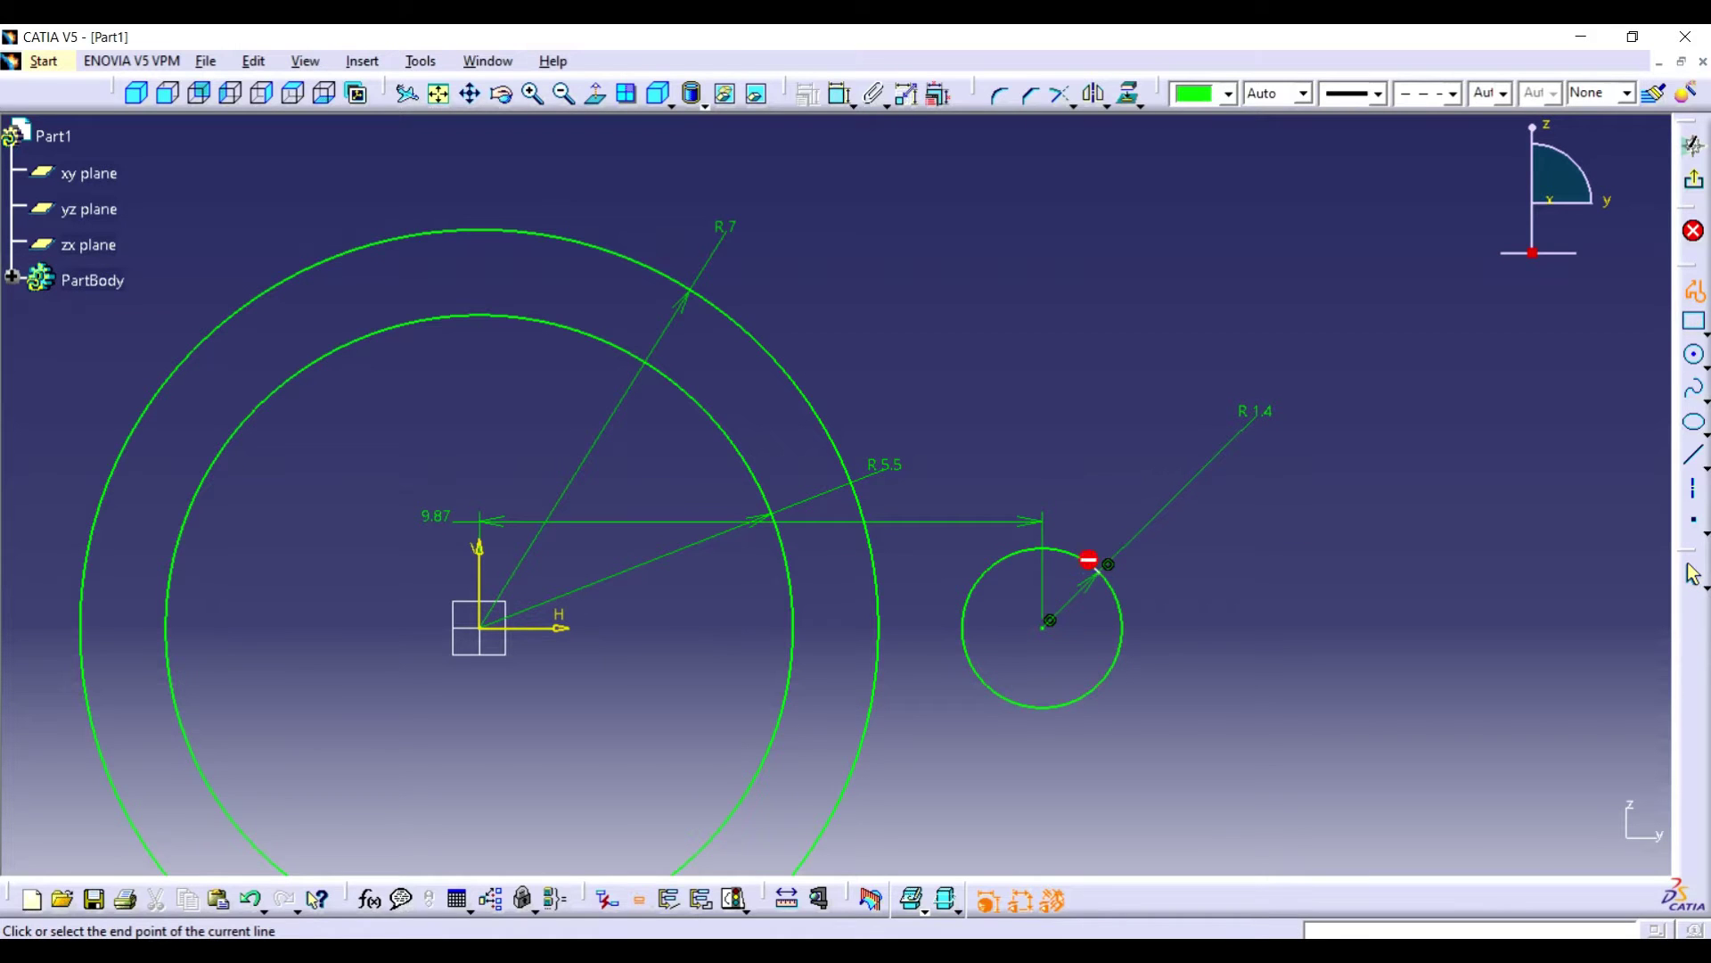
{"action": "left_click", "coordinate": [667, 278]}
{"action": "key", "text": "Escape"}
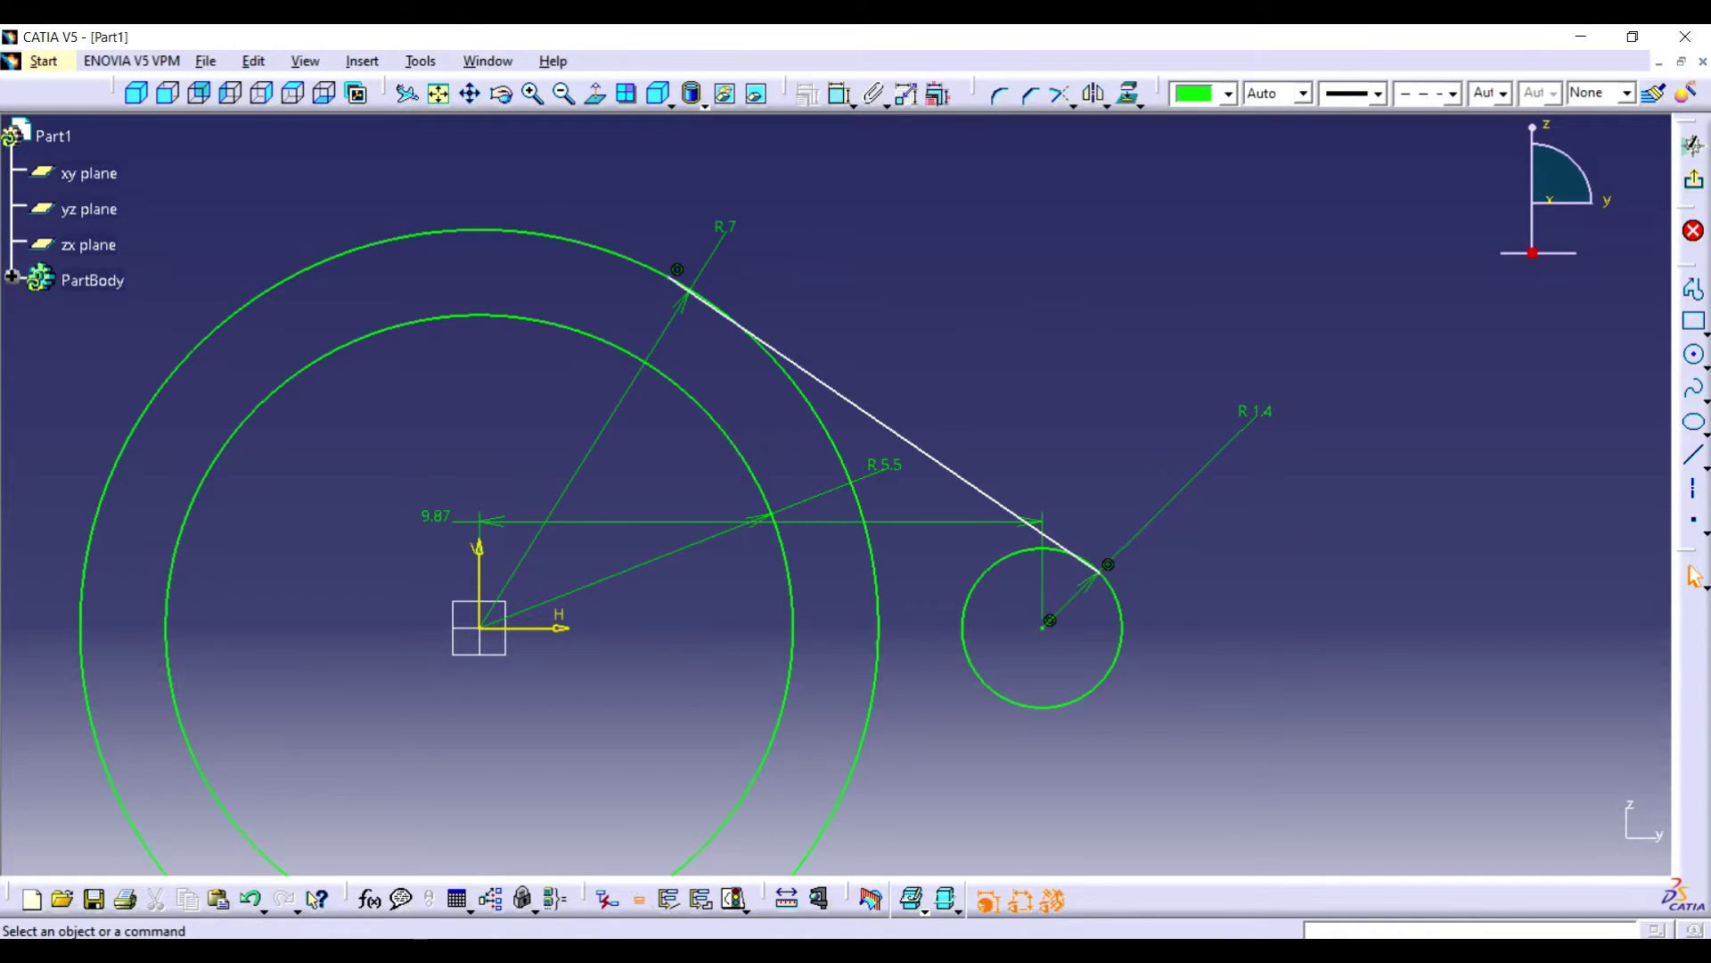
- Move the line's end along the 1.4 in circle and add a tangency constraint between the line and that circle
{"action": "left_click_drag", "start_coordinate": [1099, 571], "coordinate": [1042, 547]}
{"action": "left_click", "coordinate": [1007, 522]}
{"action": "left_click", "coordinate": [1001, 559], "text": "ctrl"}
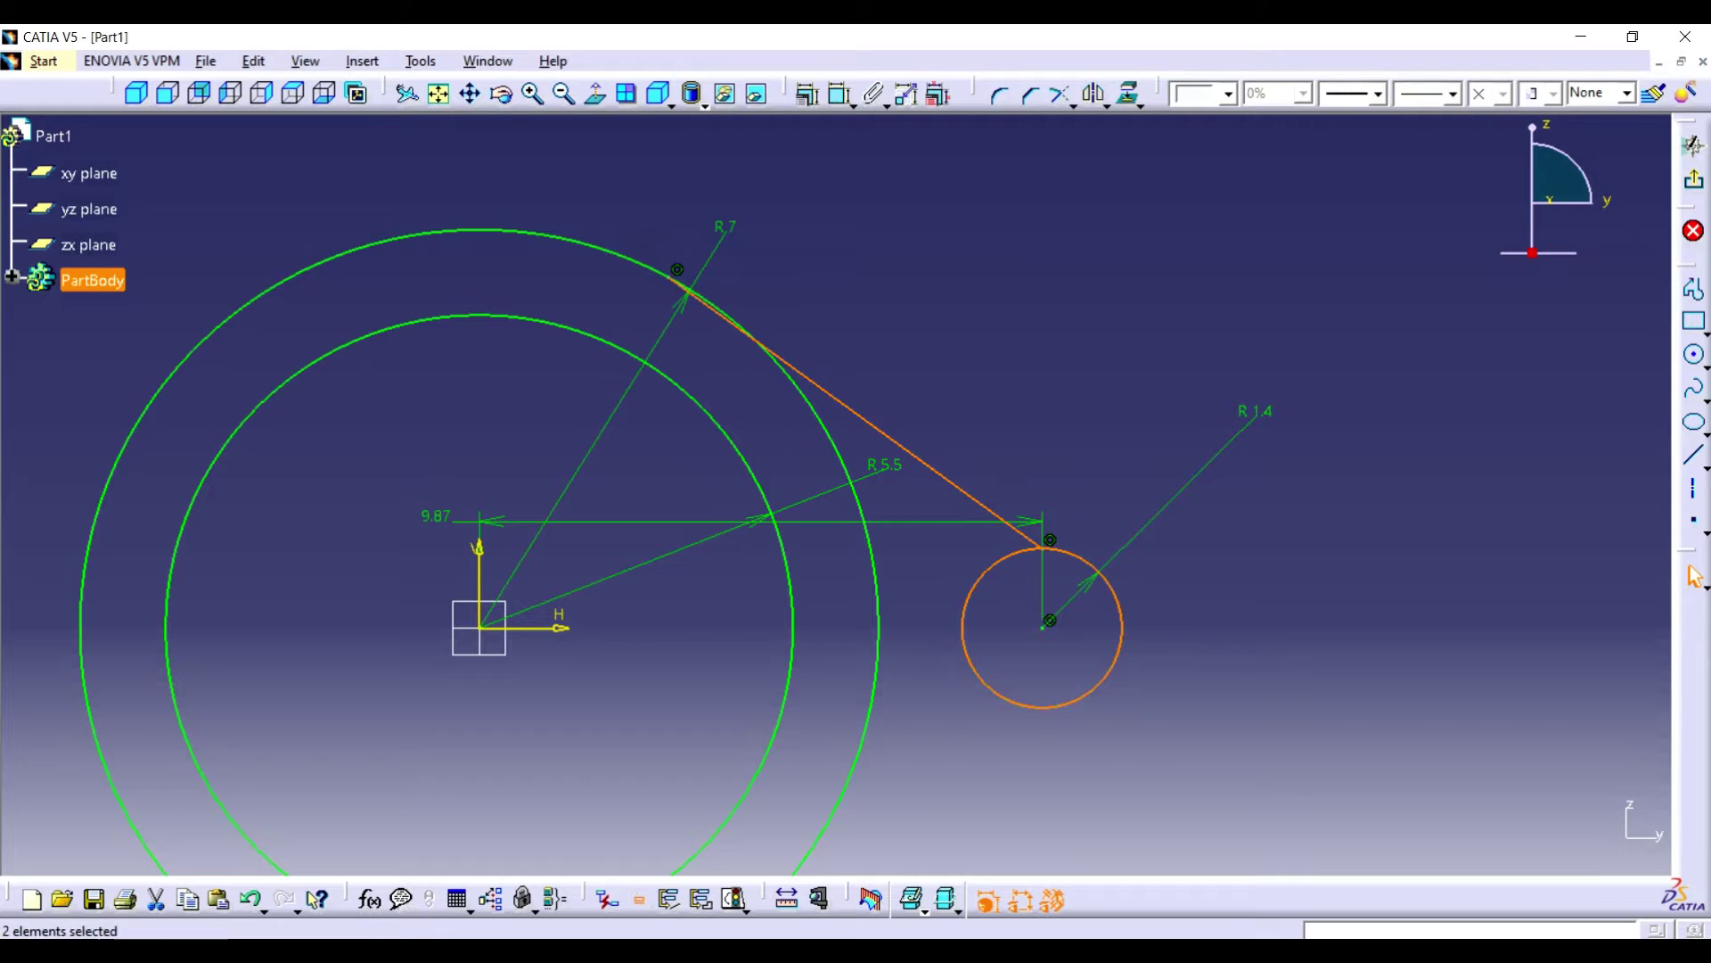
{"action": "left_click", "coordinate": [810, 95]}
{"action": "left_click", "coordinate": [1599, 238]}
{"action": "left_click", "coordinate": [1584, 402]}
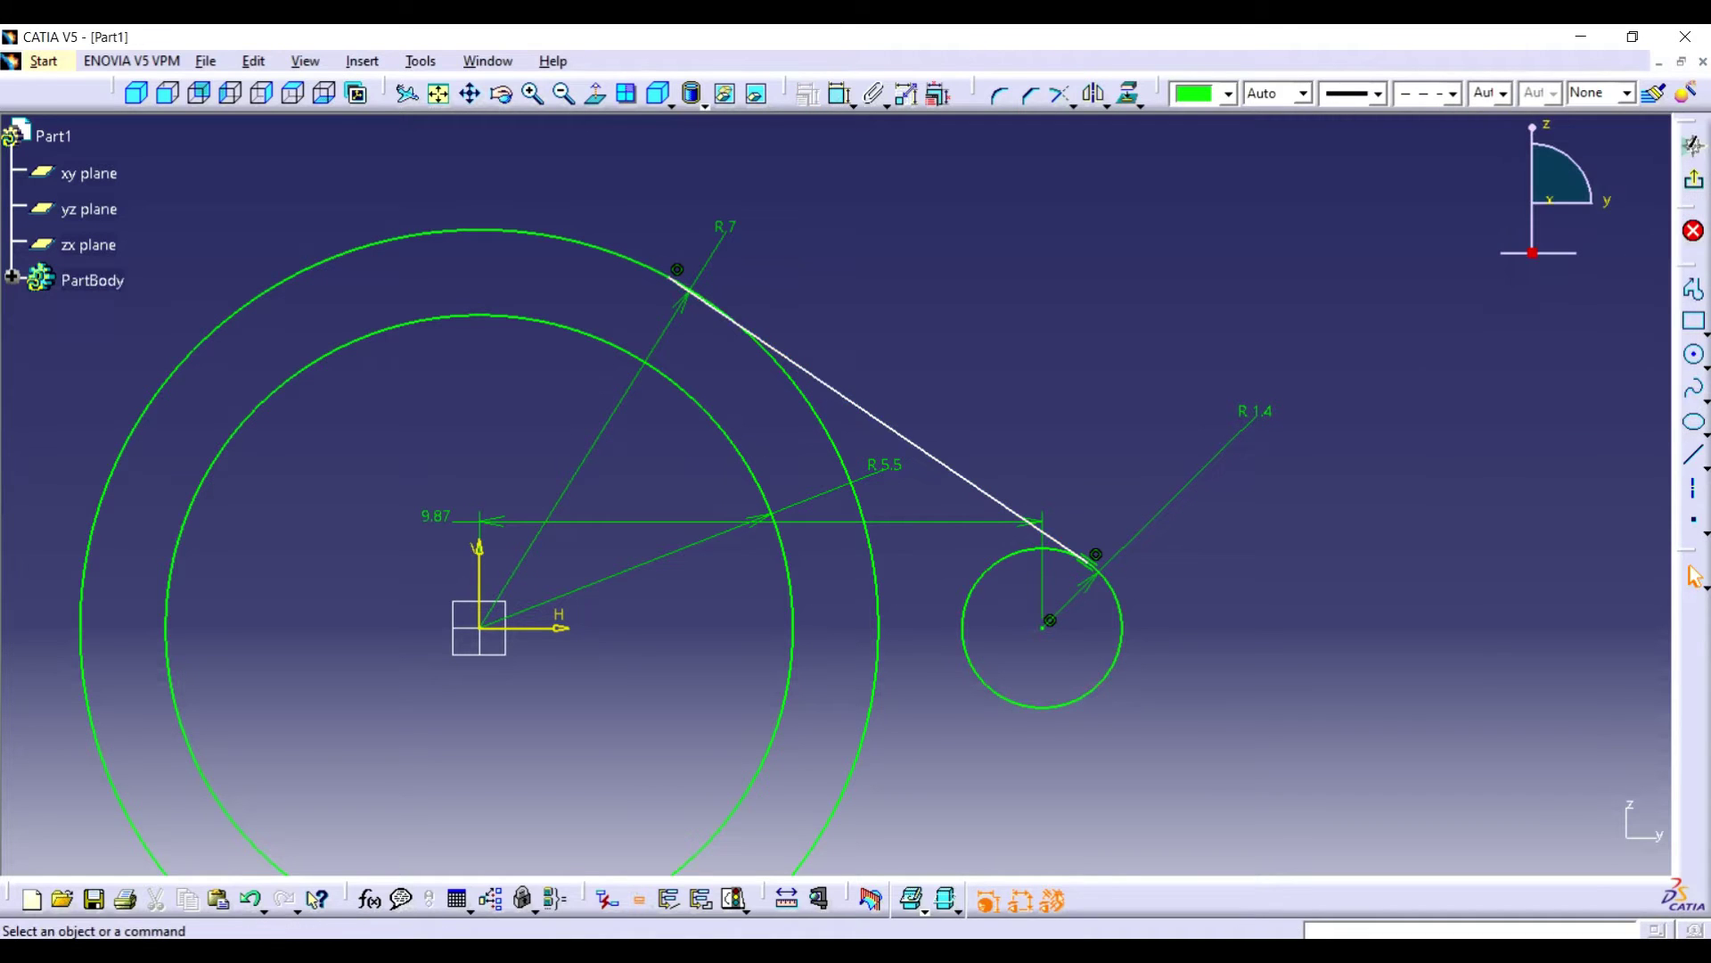
- Move the line's other end along the 7 in circle and add a tangency constraint between the line and that circle
{"action": "left_click_drag", "start_coordinate": [670, 279], "coordinate": [781, 366]}
{"action": "left_click", "coordinate": [831, 398]}
{"action": "left_click", "coordinate": [811, 407], "text": "ctrl"}
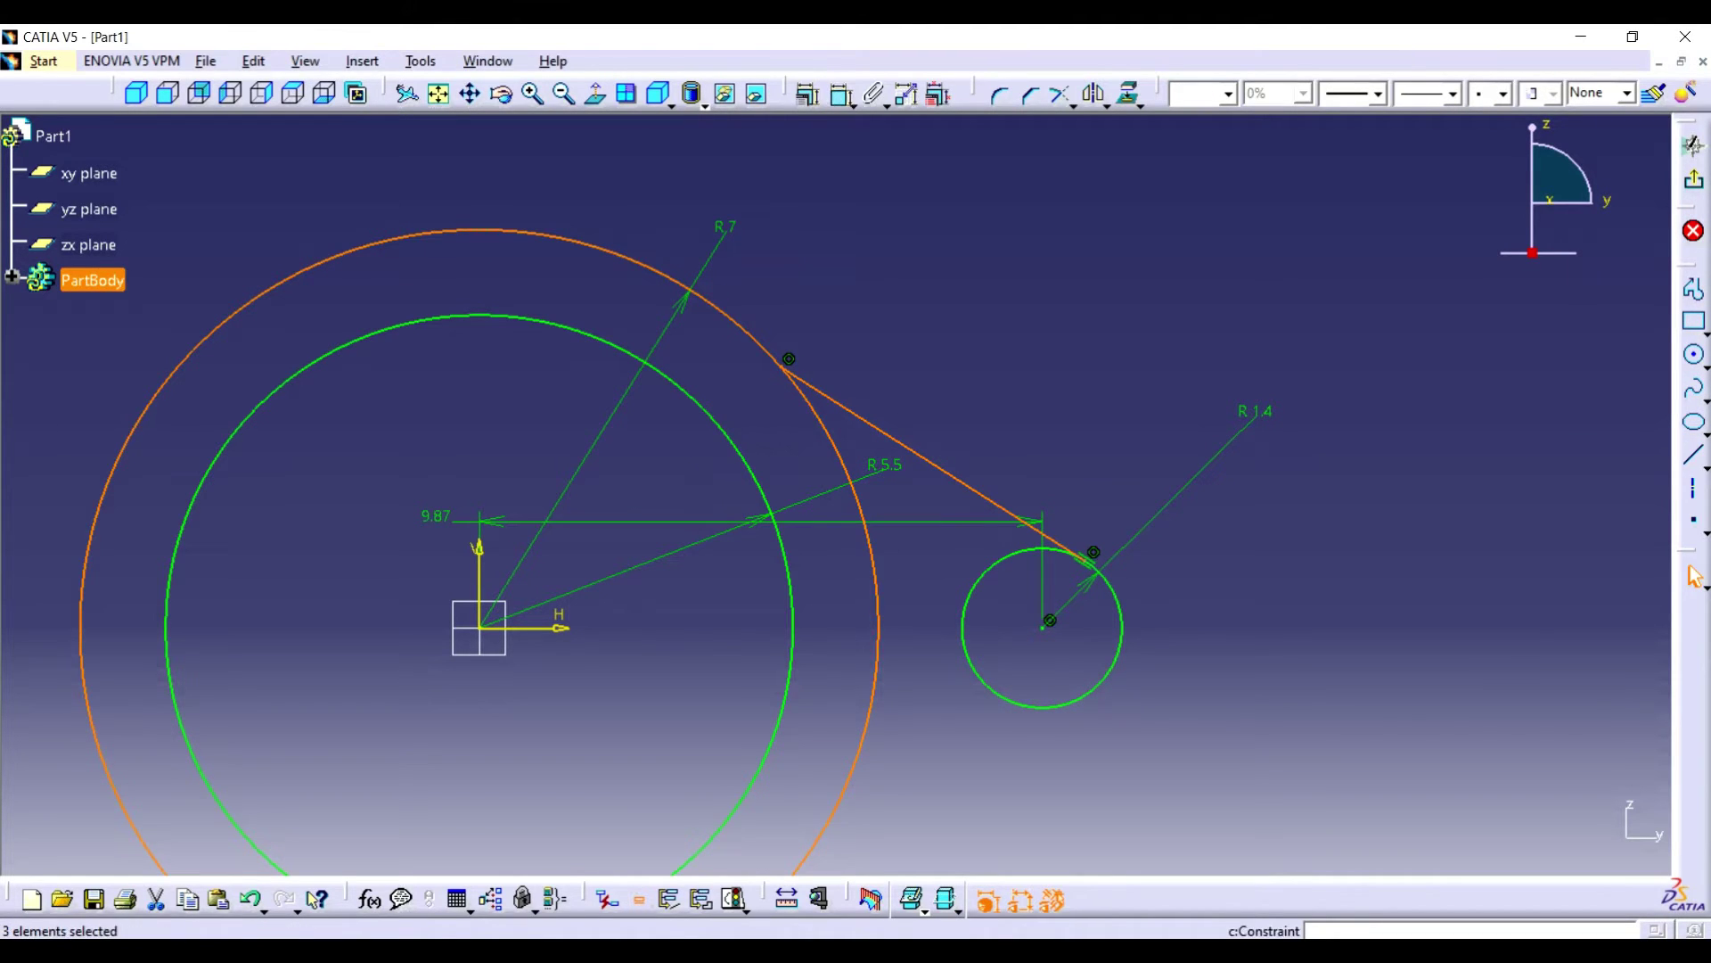
{"action": "left_click", "coordinate": [810, 94]}
{"action": "left_click", "coordinate": [1683, 122]}
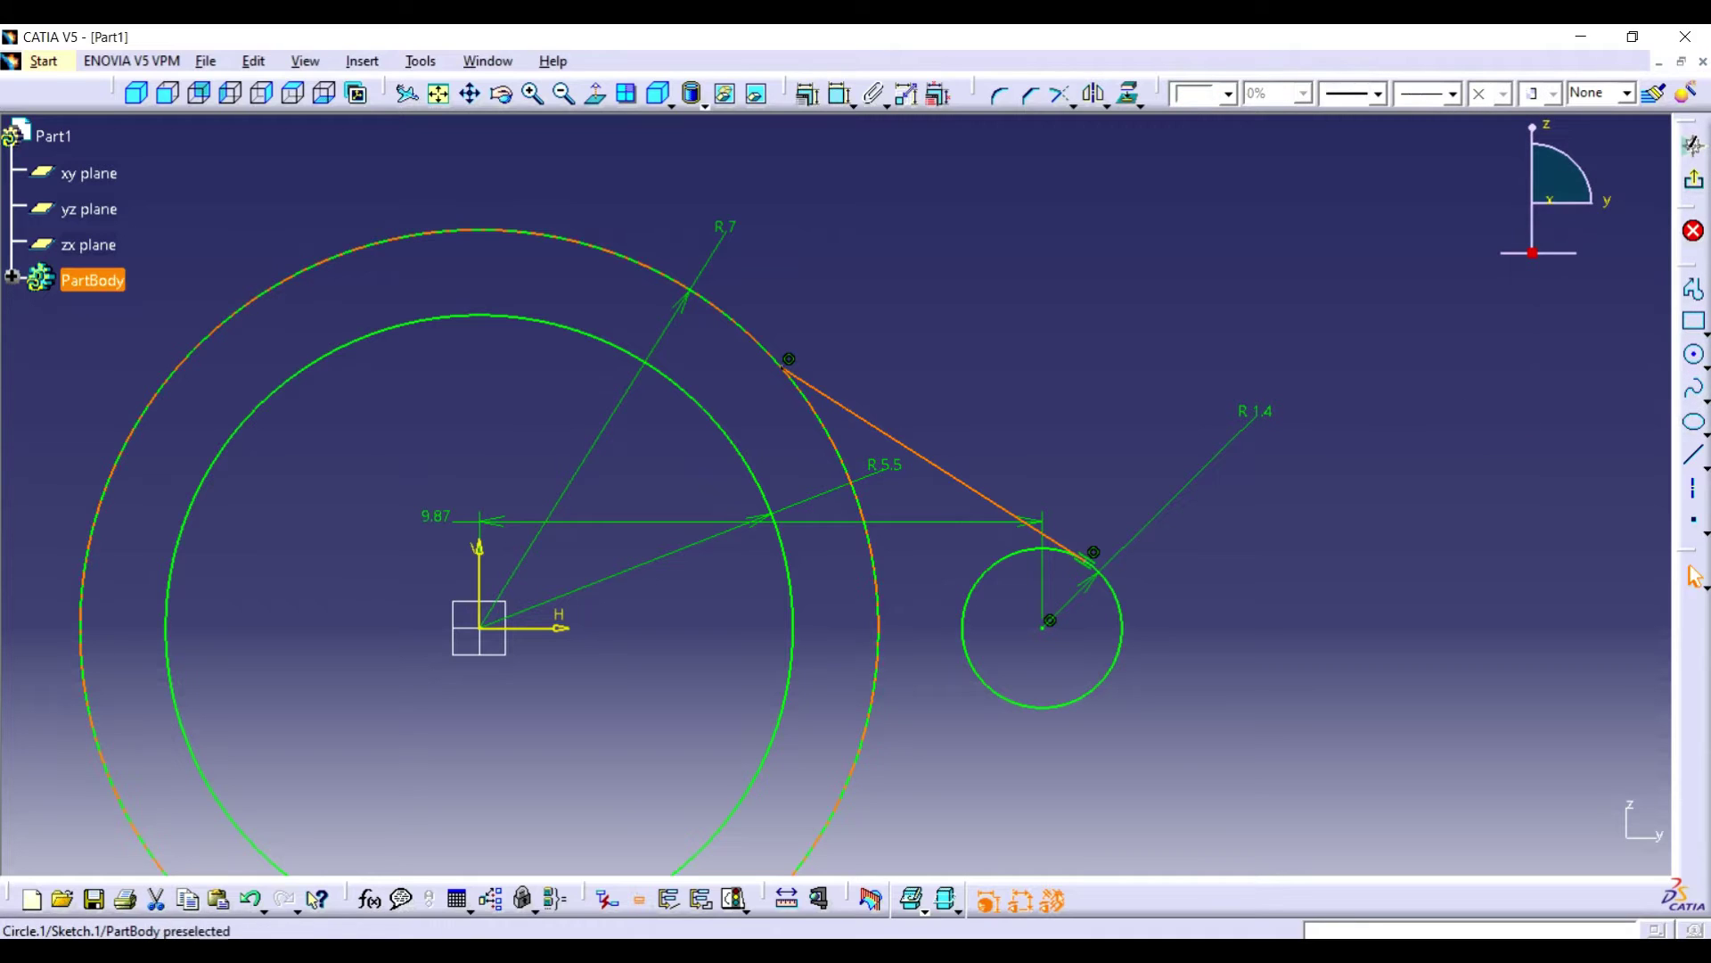
{"action": "left_click", "coordinate": [811, 406], "text": "ctrl"}
{"action": "left_click", "coordinate": [809, 94]}
{"action": "left_click", "coordinate": [1599, 238]}
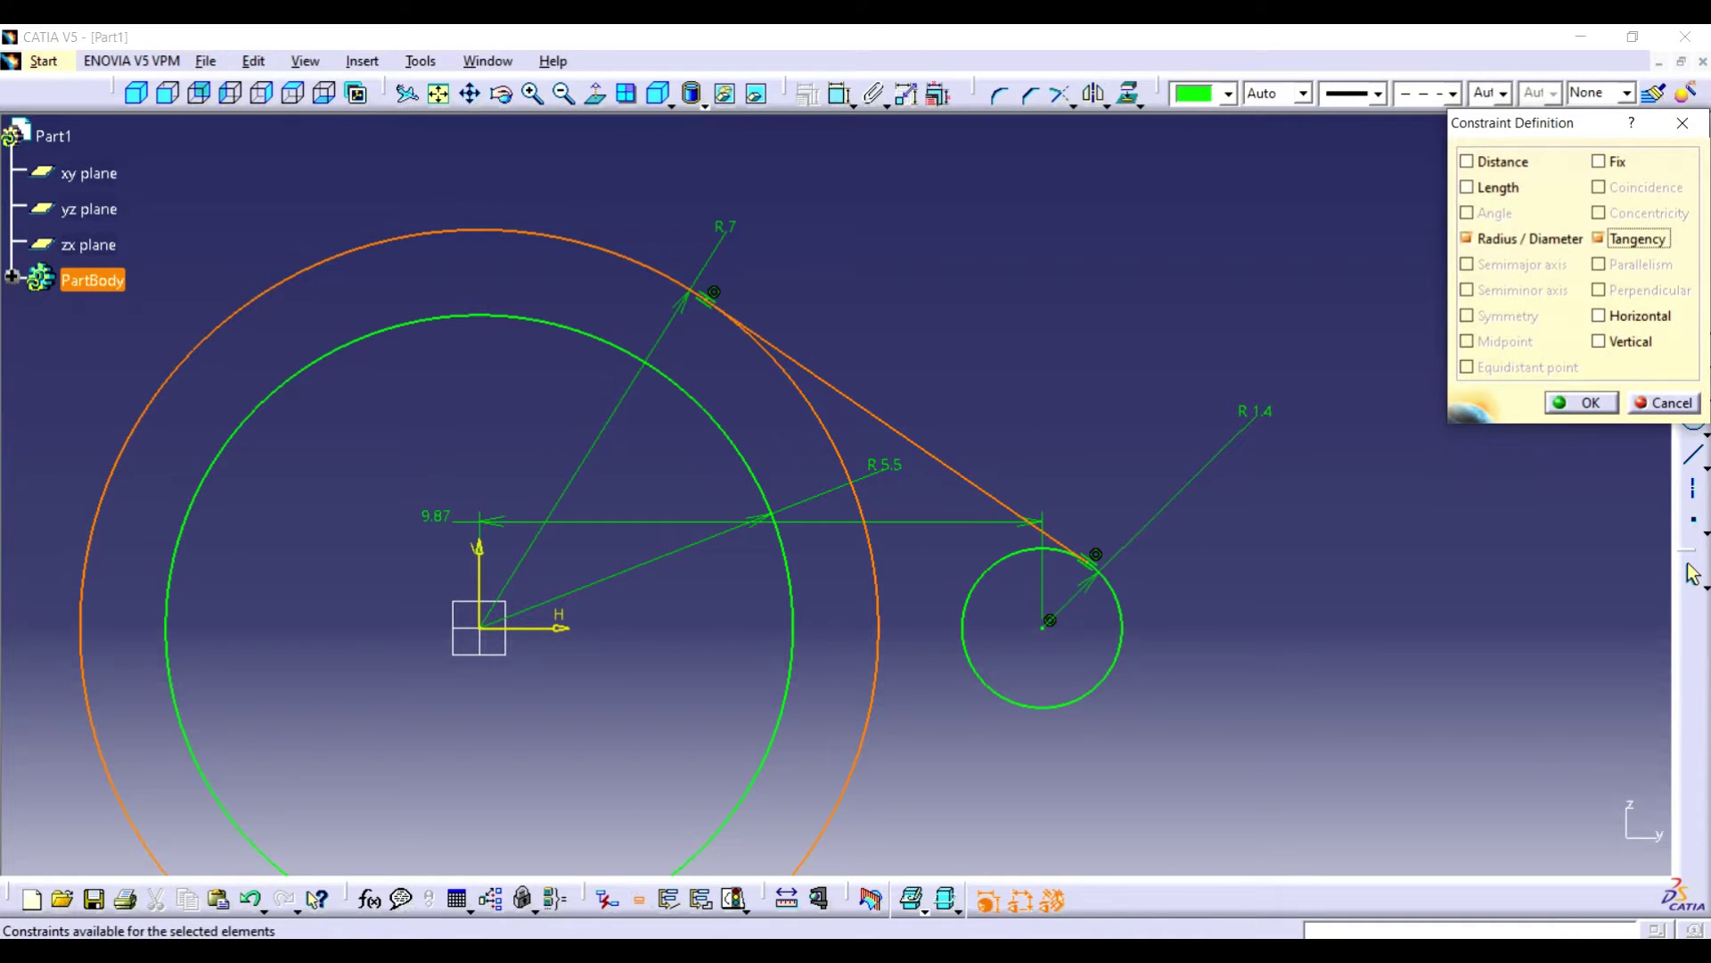
{"action": "left_click", "coordinate": [1585, 402]}
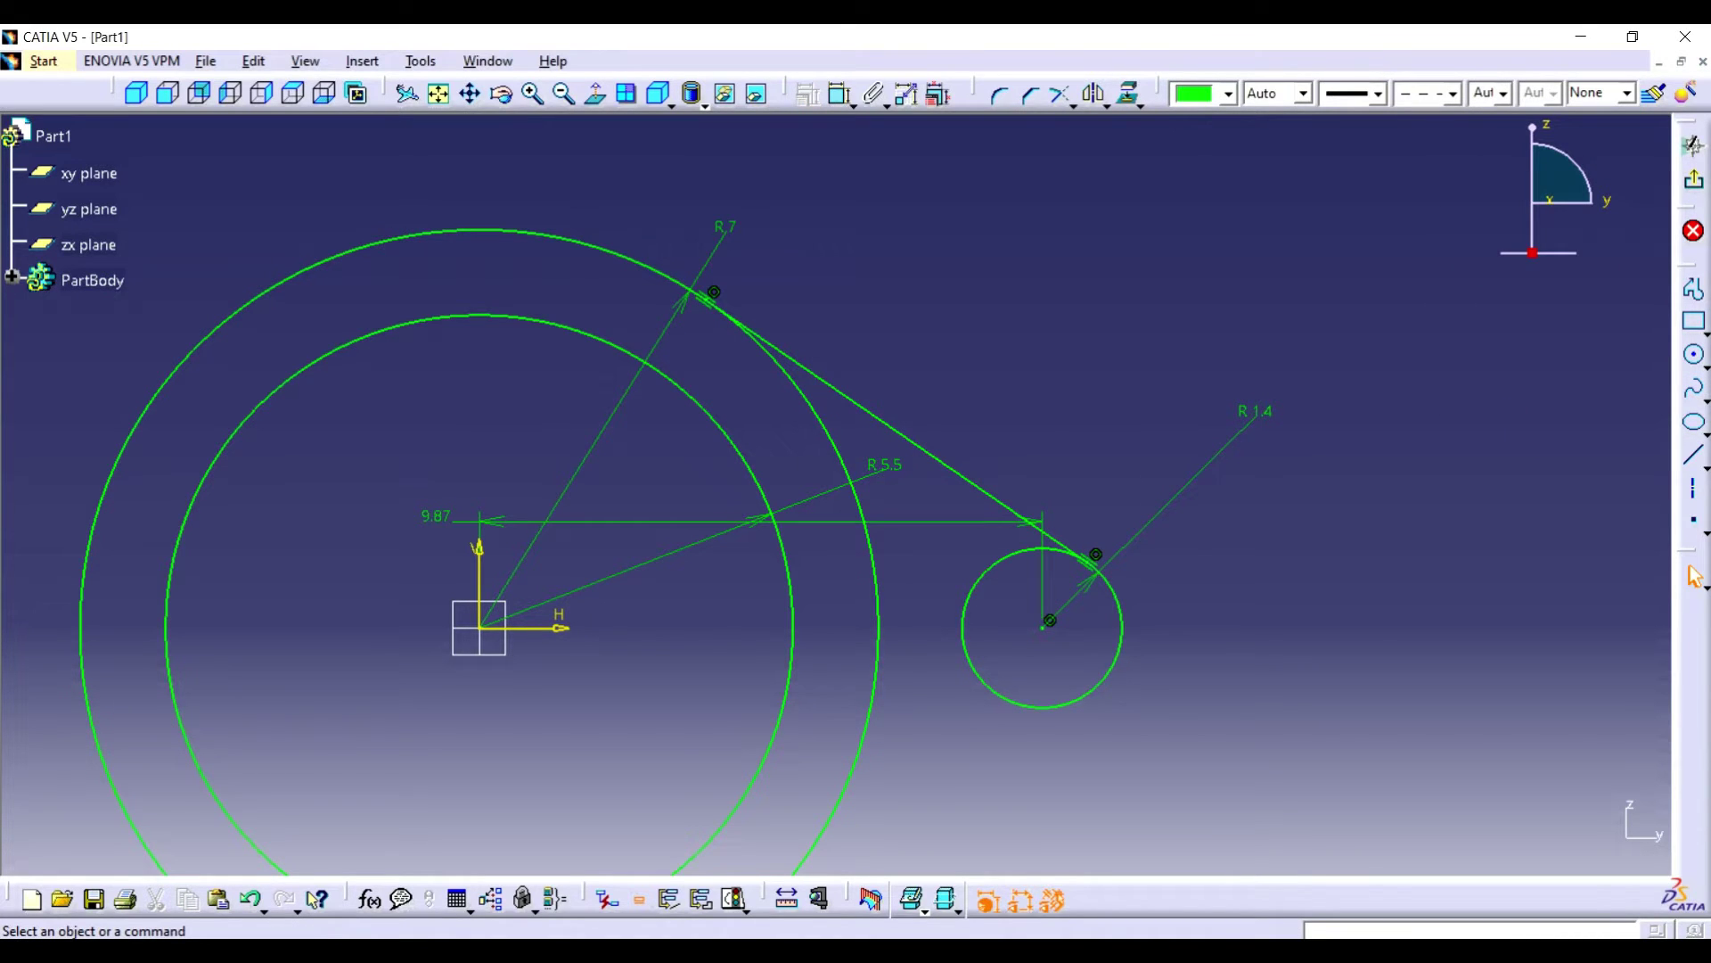
- Draw a horizontal axis through the origin and the small circle's centre, extending beyond both outer circles
{"action": "left_click", "coordinate": [1695, 489]}
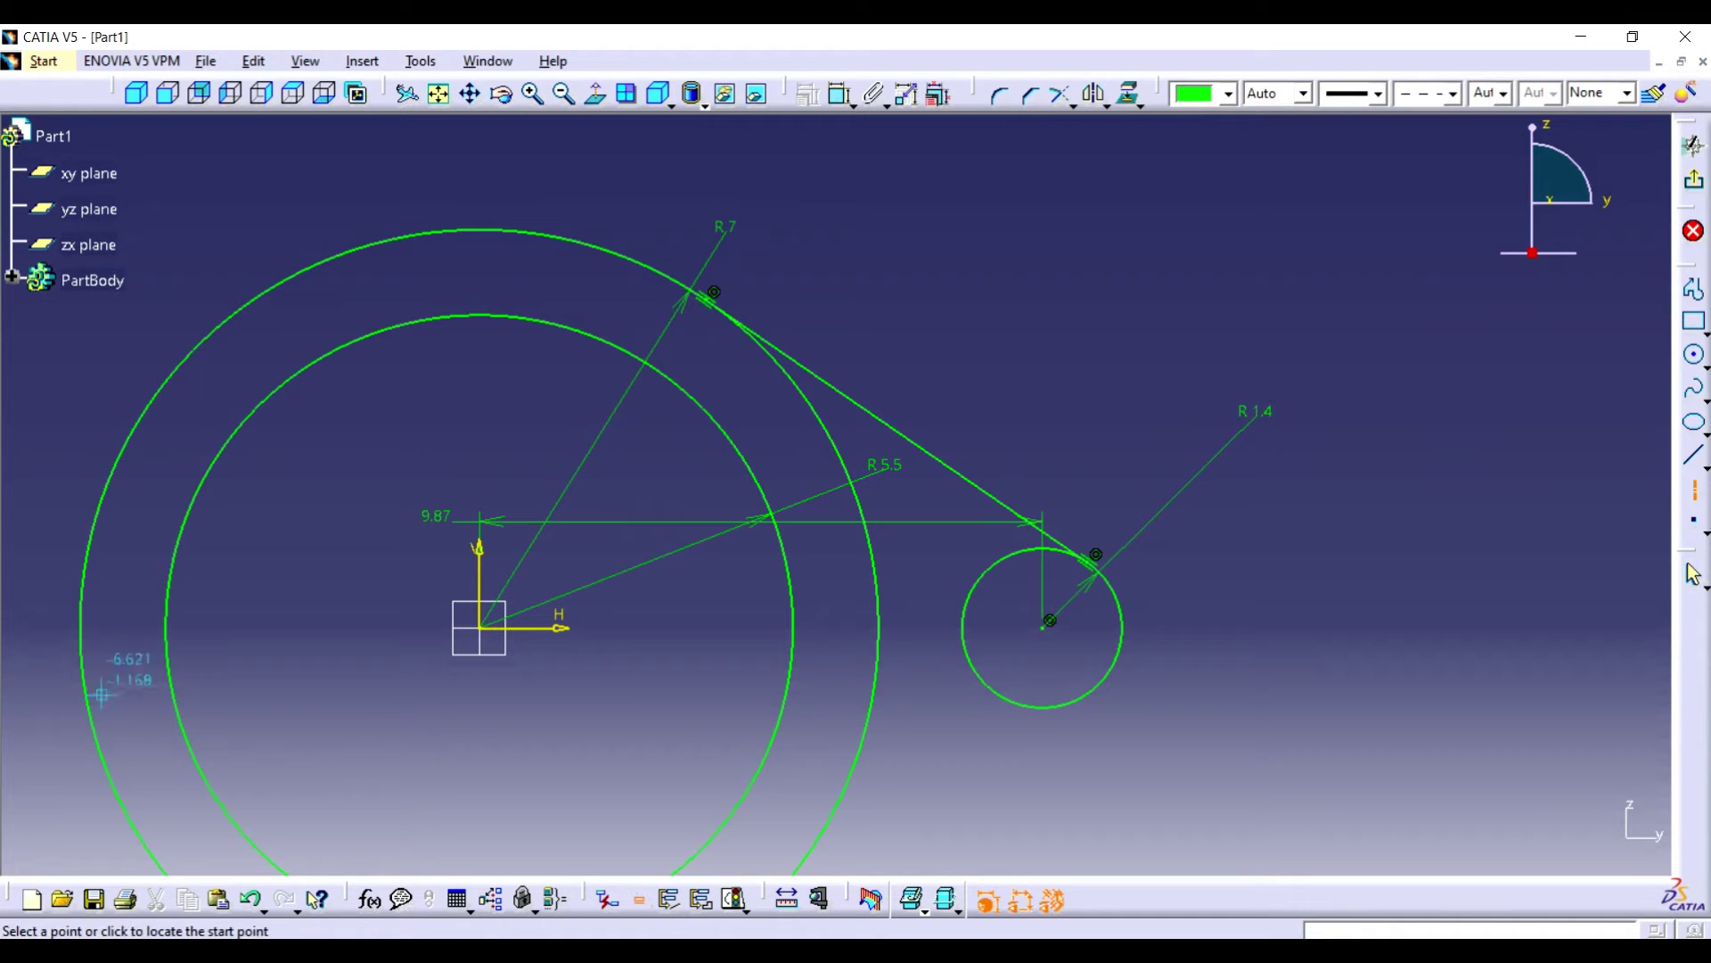
{"action": "left_click", "coordinate": [45, 622]}
{"action": "left_click", "coordinate": [1340, 626]}
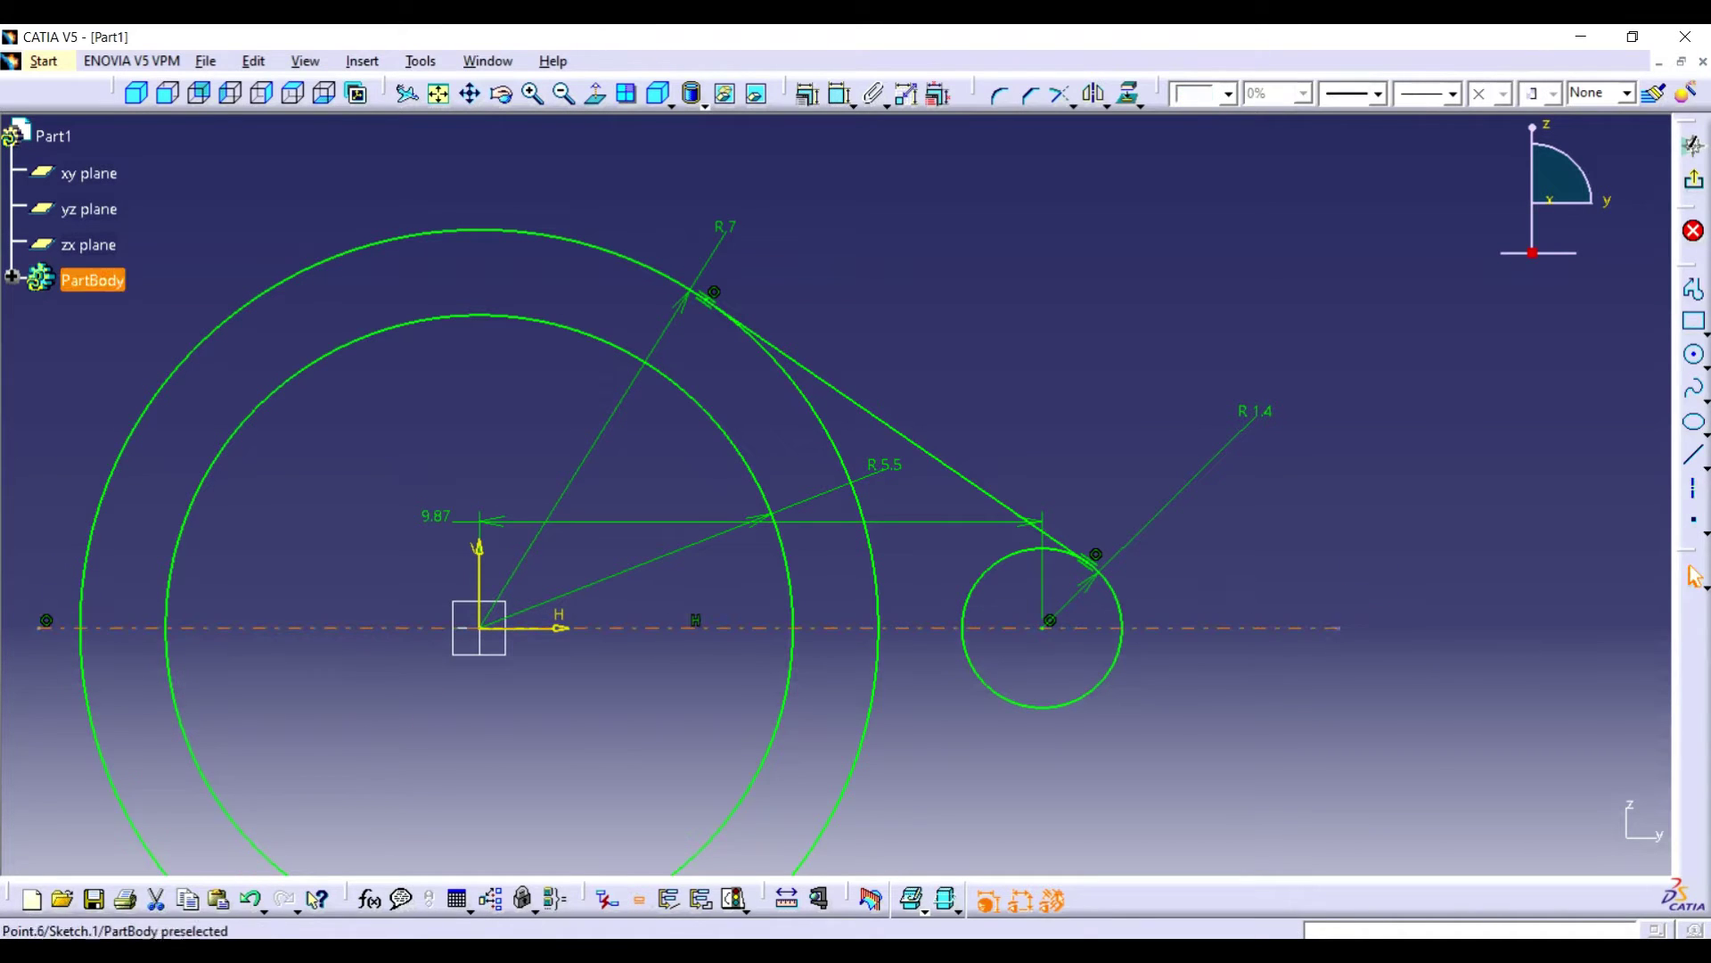
- Quick-trim the lower halves of the three circles and the arc portions of the two outer circles enclosed beneath the tangent line
{"action": "left_click", "coordinate": [1074, 105]}
{"action": "left_click", "coordinate": [1093, 202]}
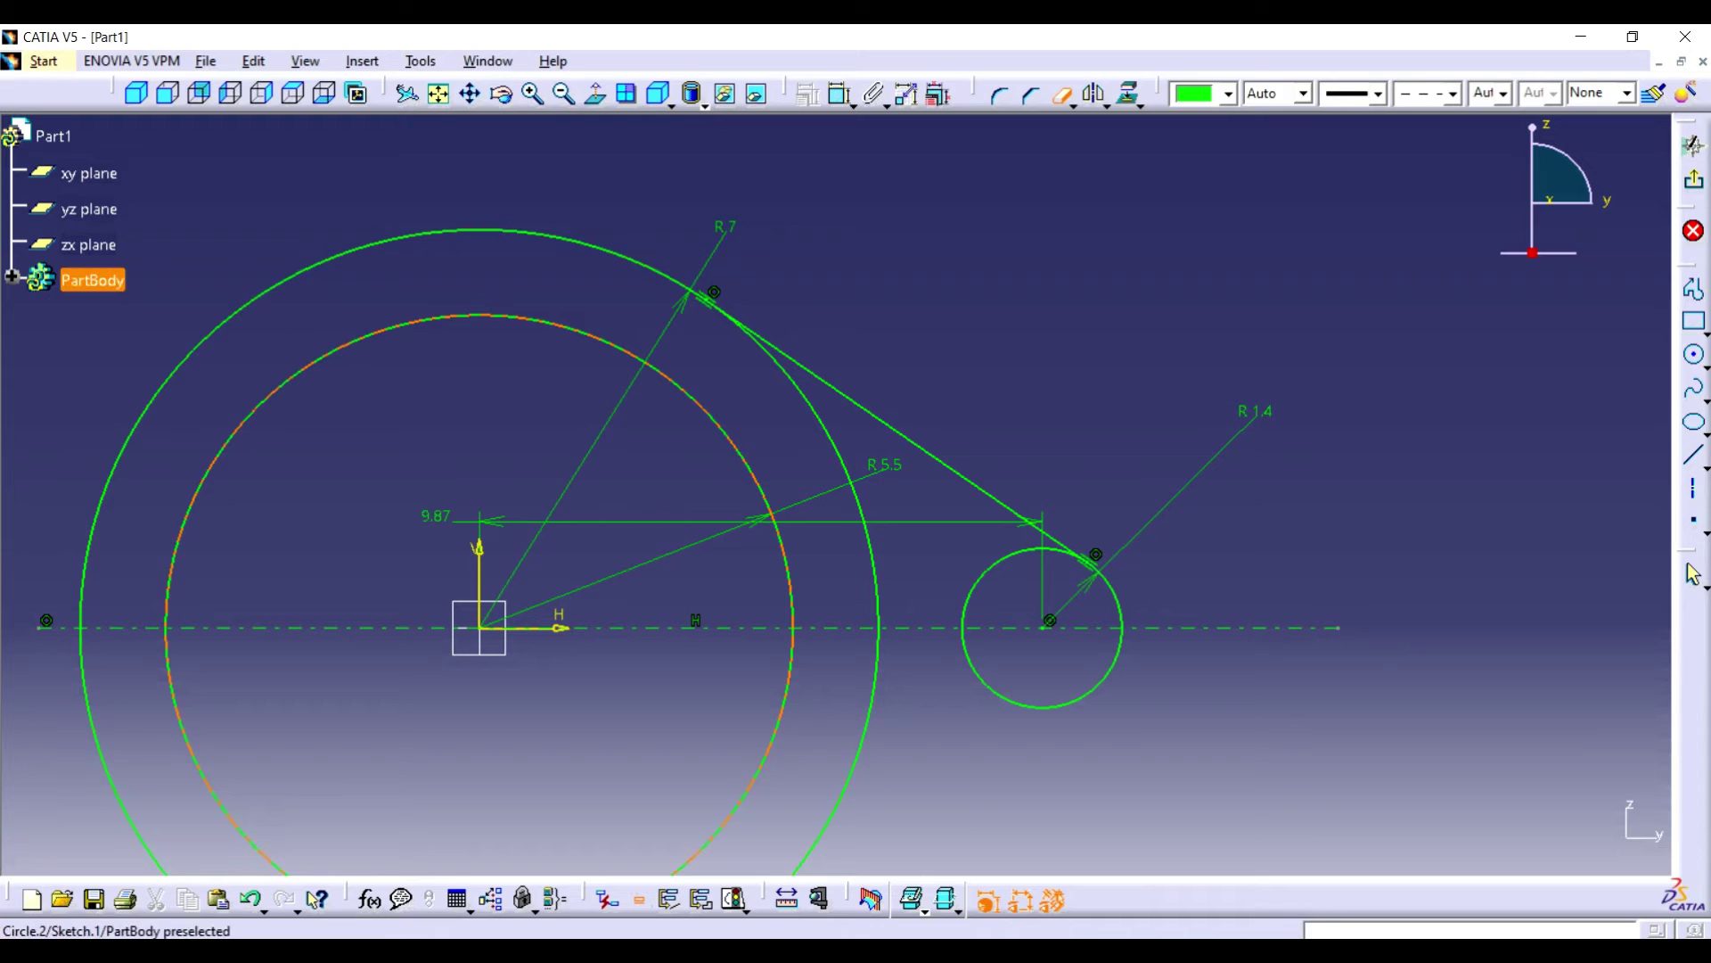
{"action": "left_click", "coordinate": [765, 756]}
{"action": "left_click", "coordinate": [832, 815]}
{"action": "left_click", "coordinate": [1011, 702]}
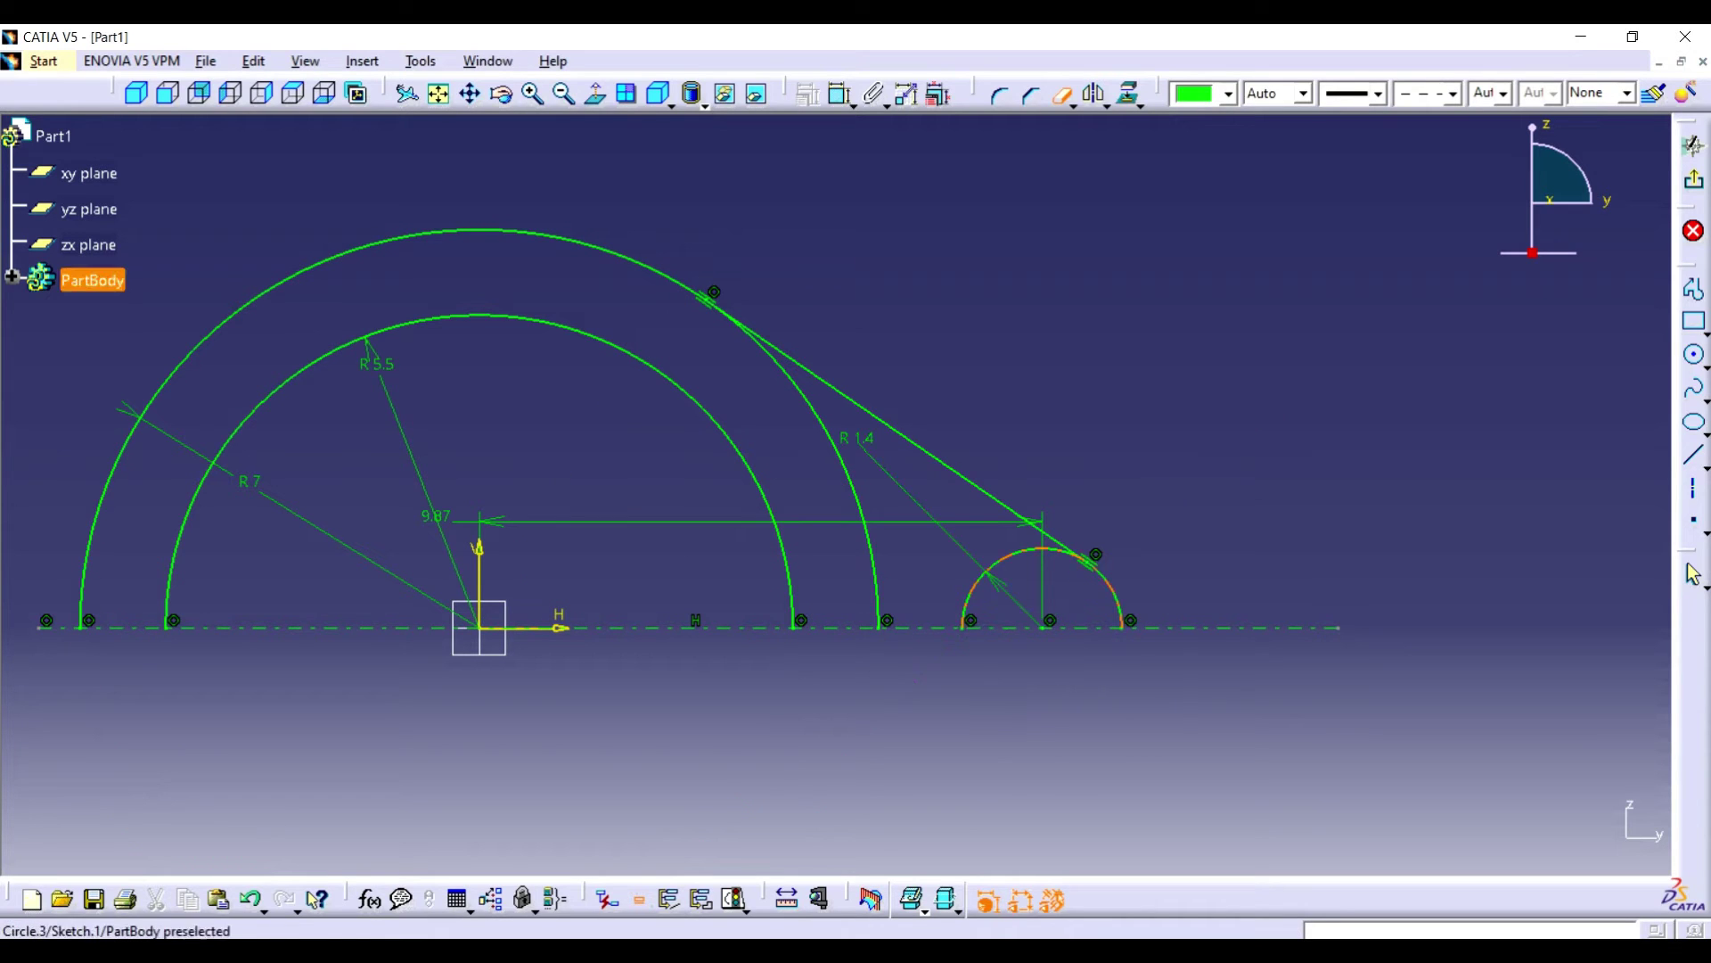
{"action": "left_click", "coordinate": [988, 569]}
{"action": "left_click", "coordinate": [847, 473]}
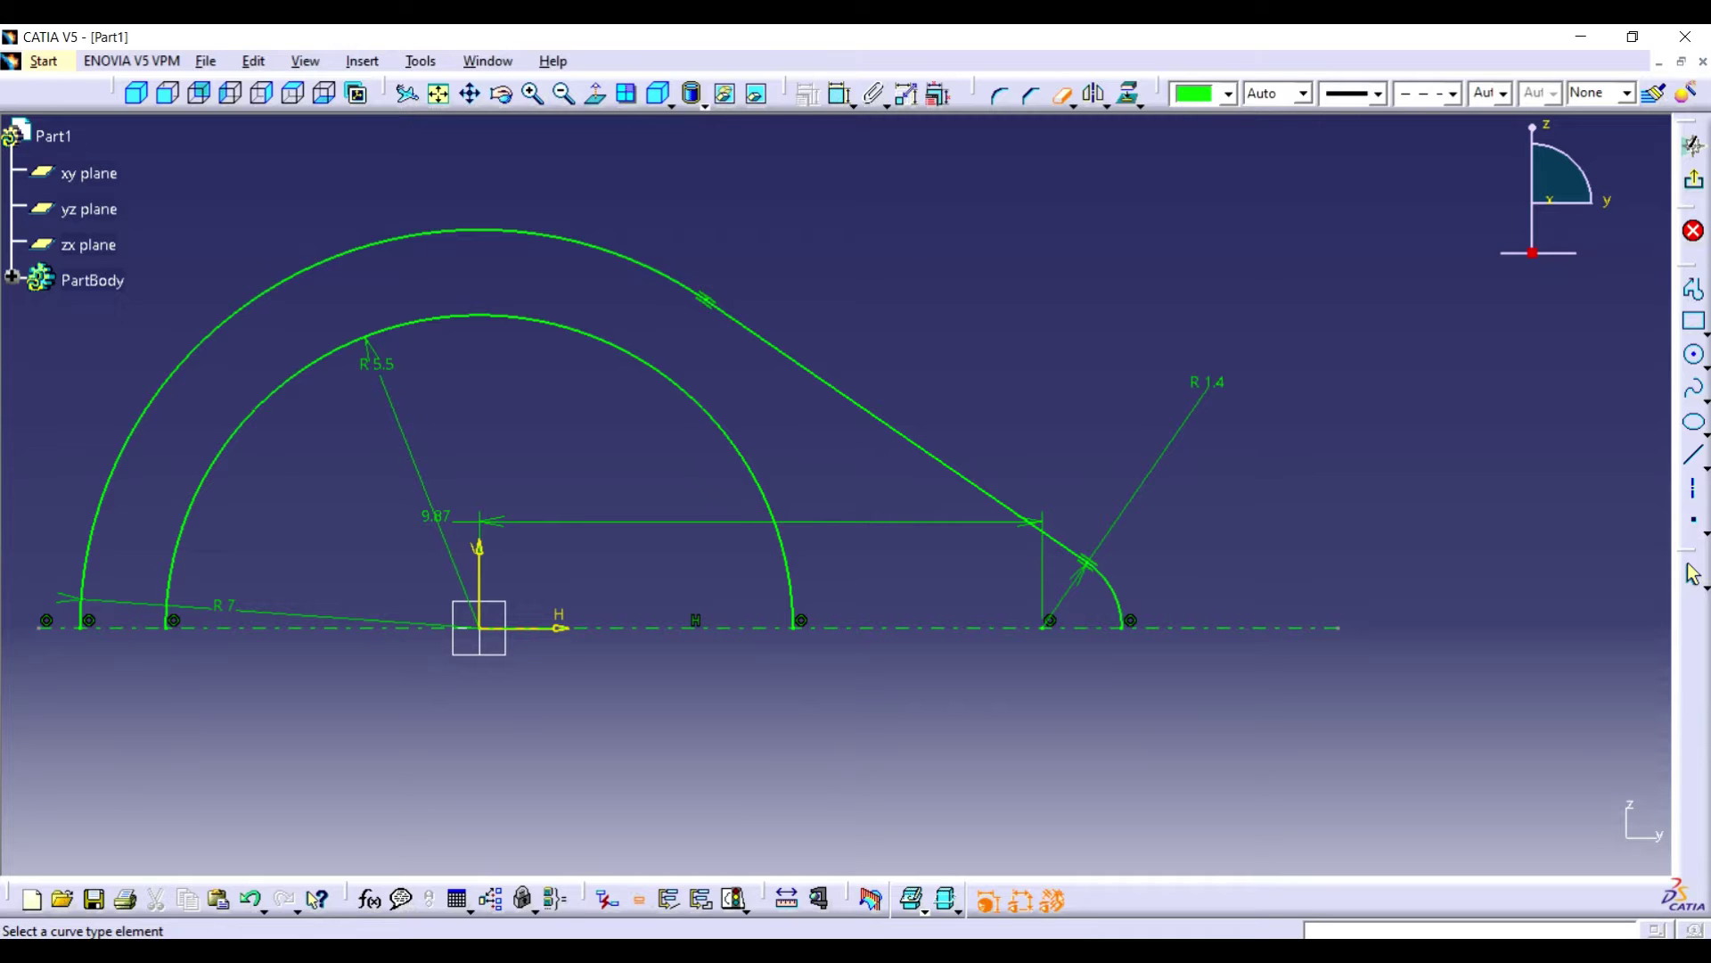
- Sketch a circle about 0.16 in in radius, centred about 0.87 in below the axis near the inner arc's end
{"action": "left_click", "coordinate": [1695, 354]}
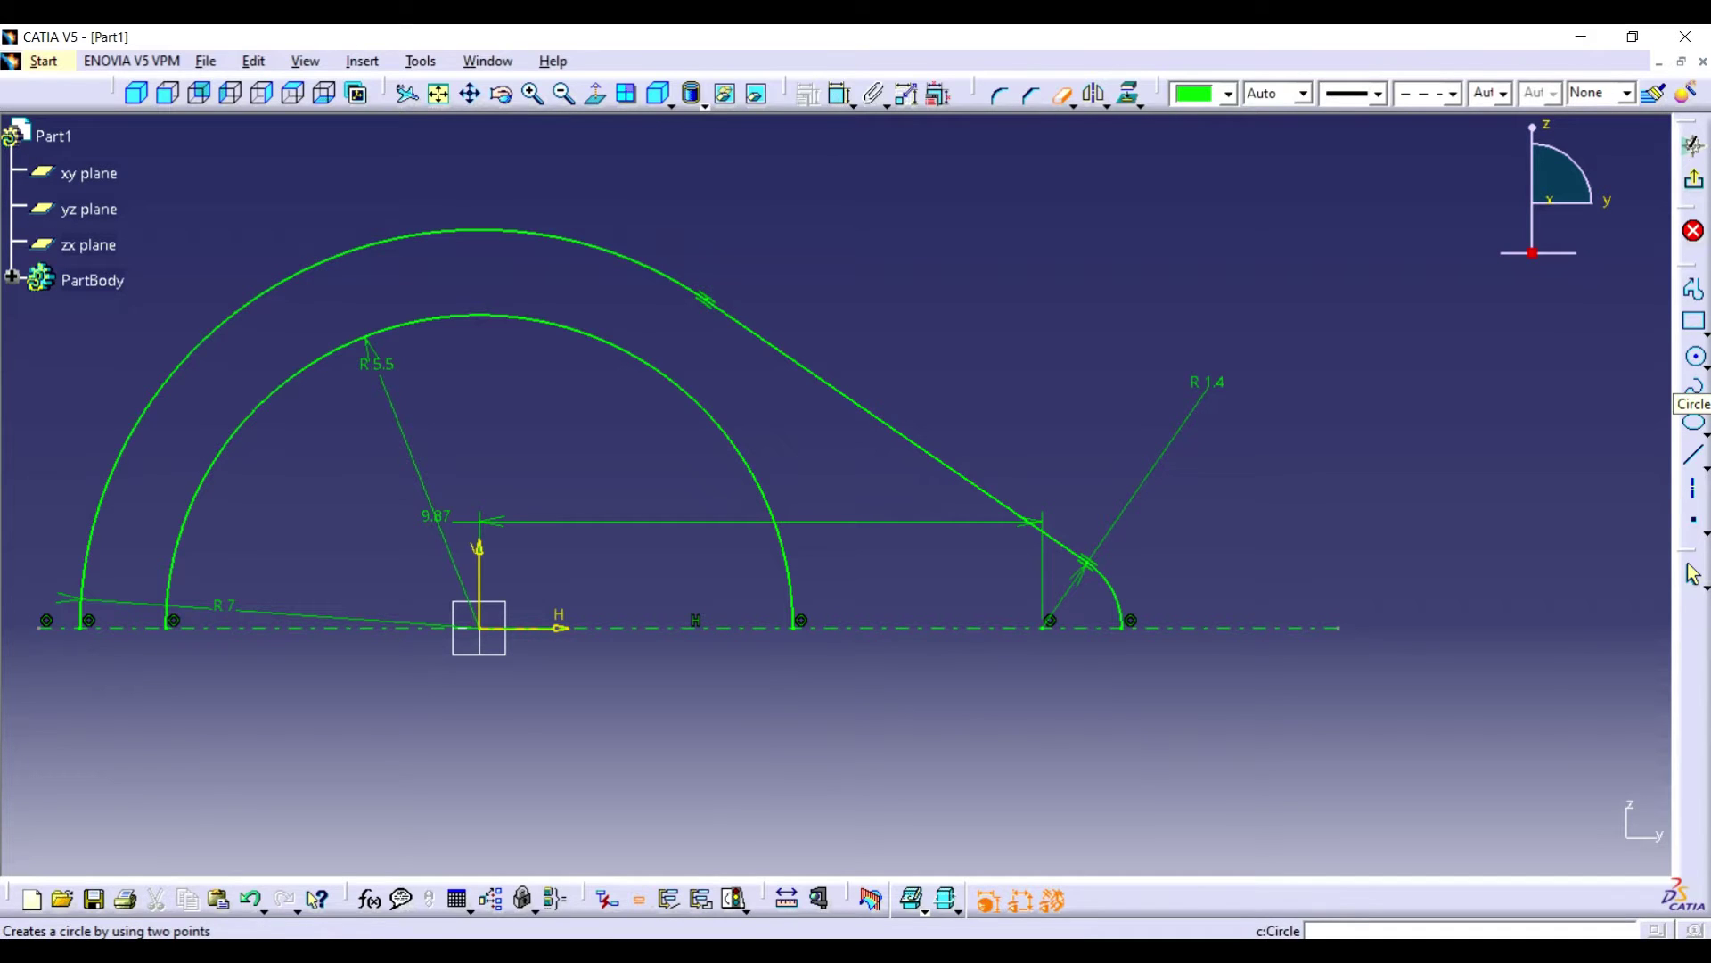
{"action": "left_click", "coordinate": [1695, 356]}
{"action": "double_click", "coordinate": [815, 682]}
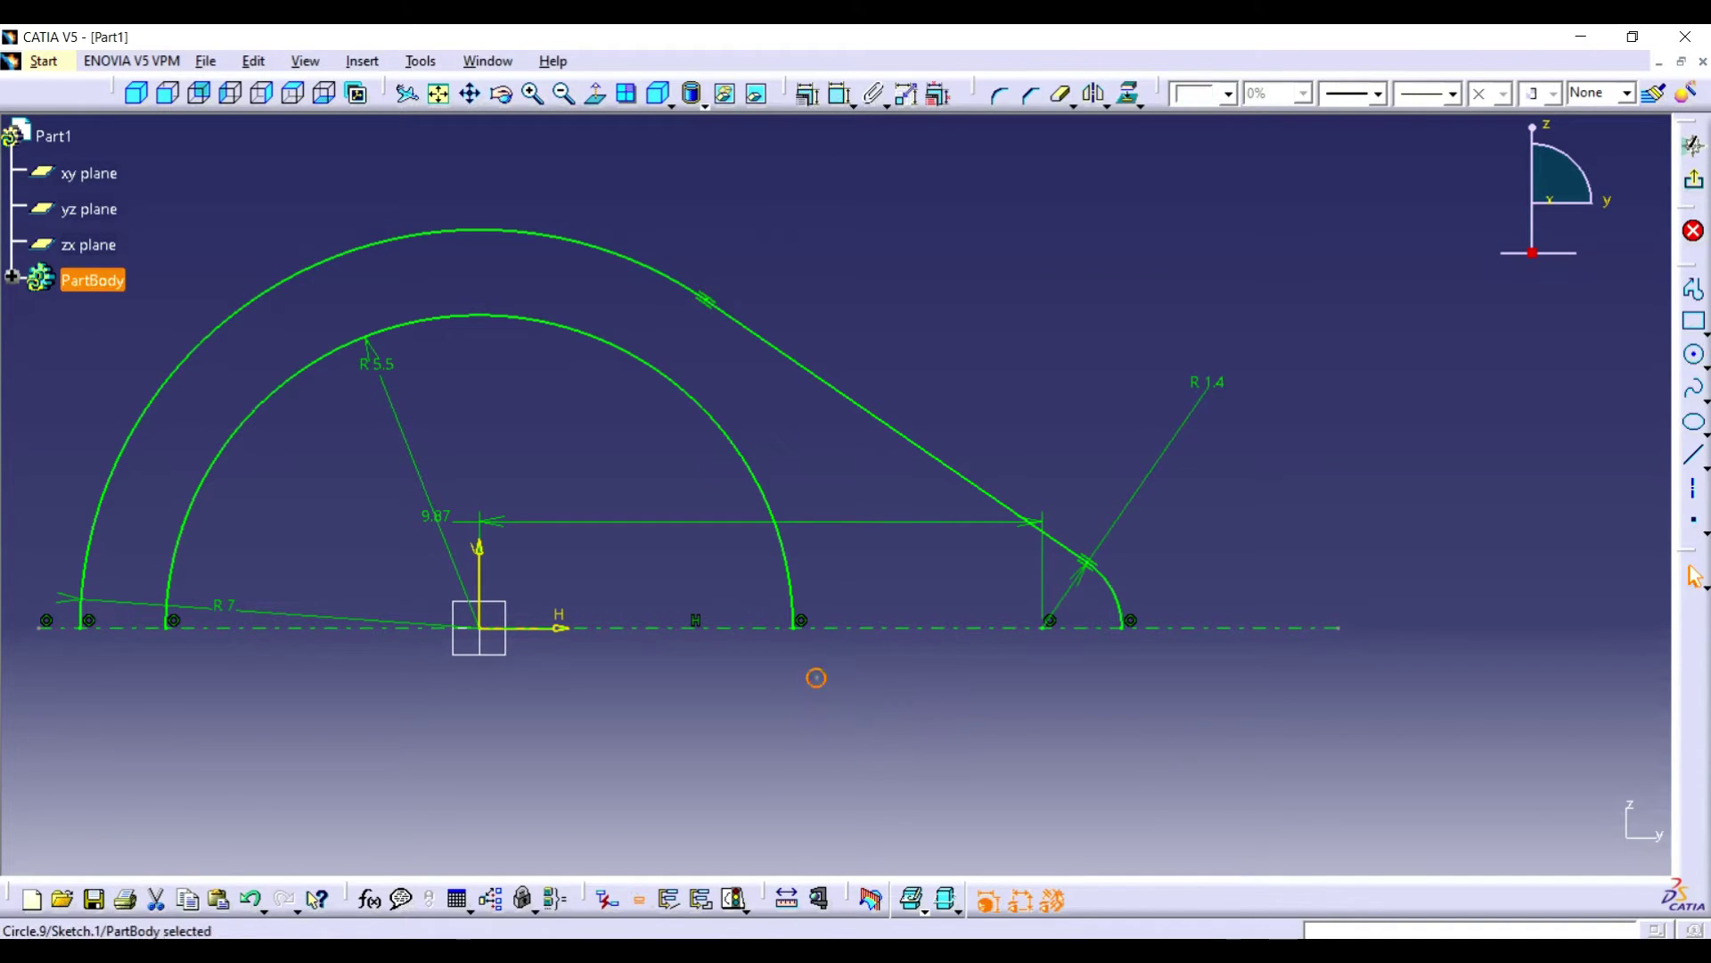
- Dimension the new circle's centre from the horizontal axis and set the distance to 0.42 in
{"action": "left_click", "coordinate": [838, 94]}
{"action": "left_click", "coordinate": [821, 628]}
{"action": "left_click", "coordinate": [651, 663]}
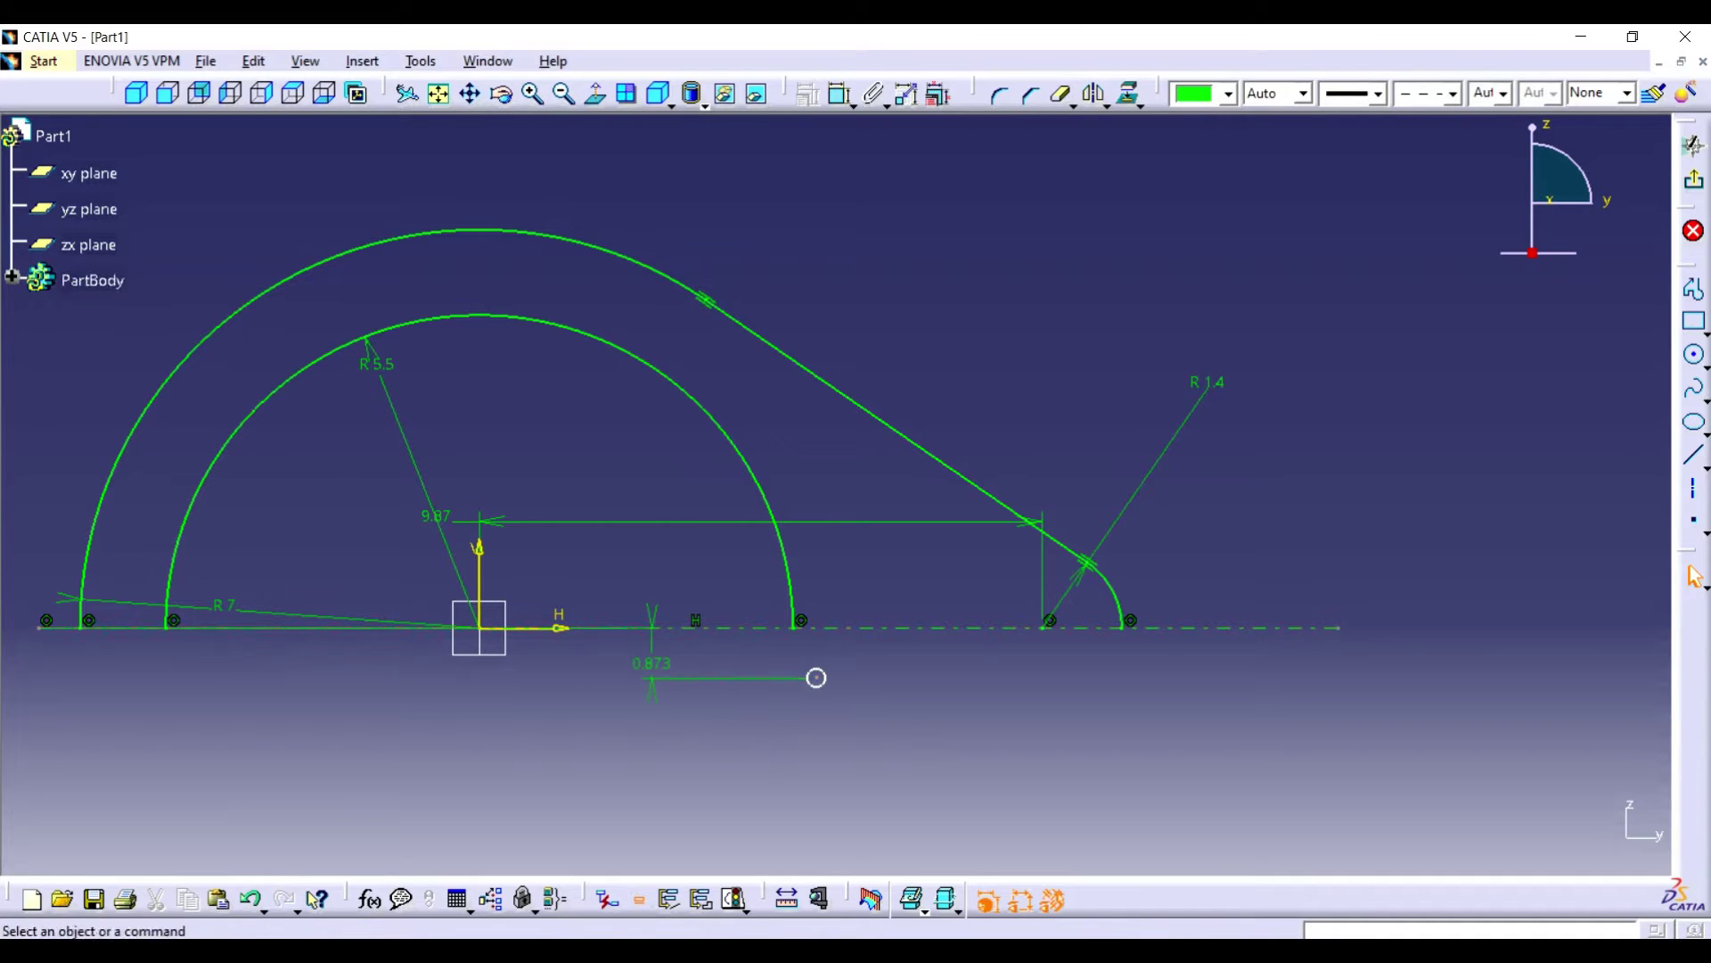
{"action": "double_click", "coordinate": [651, 663]}
{"action": "type", "text": "0.42in"}
{"action": "key", "text": "Return"}
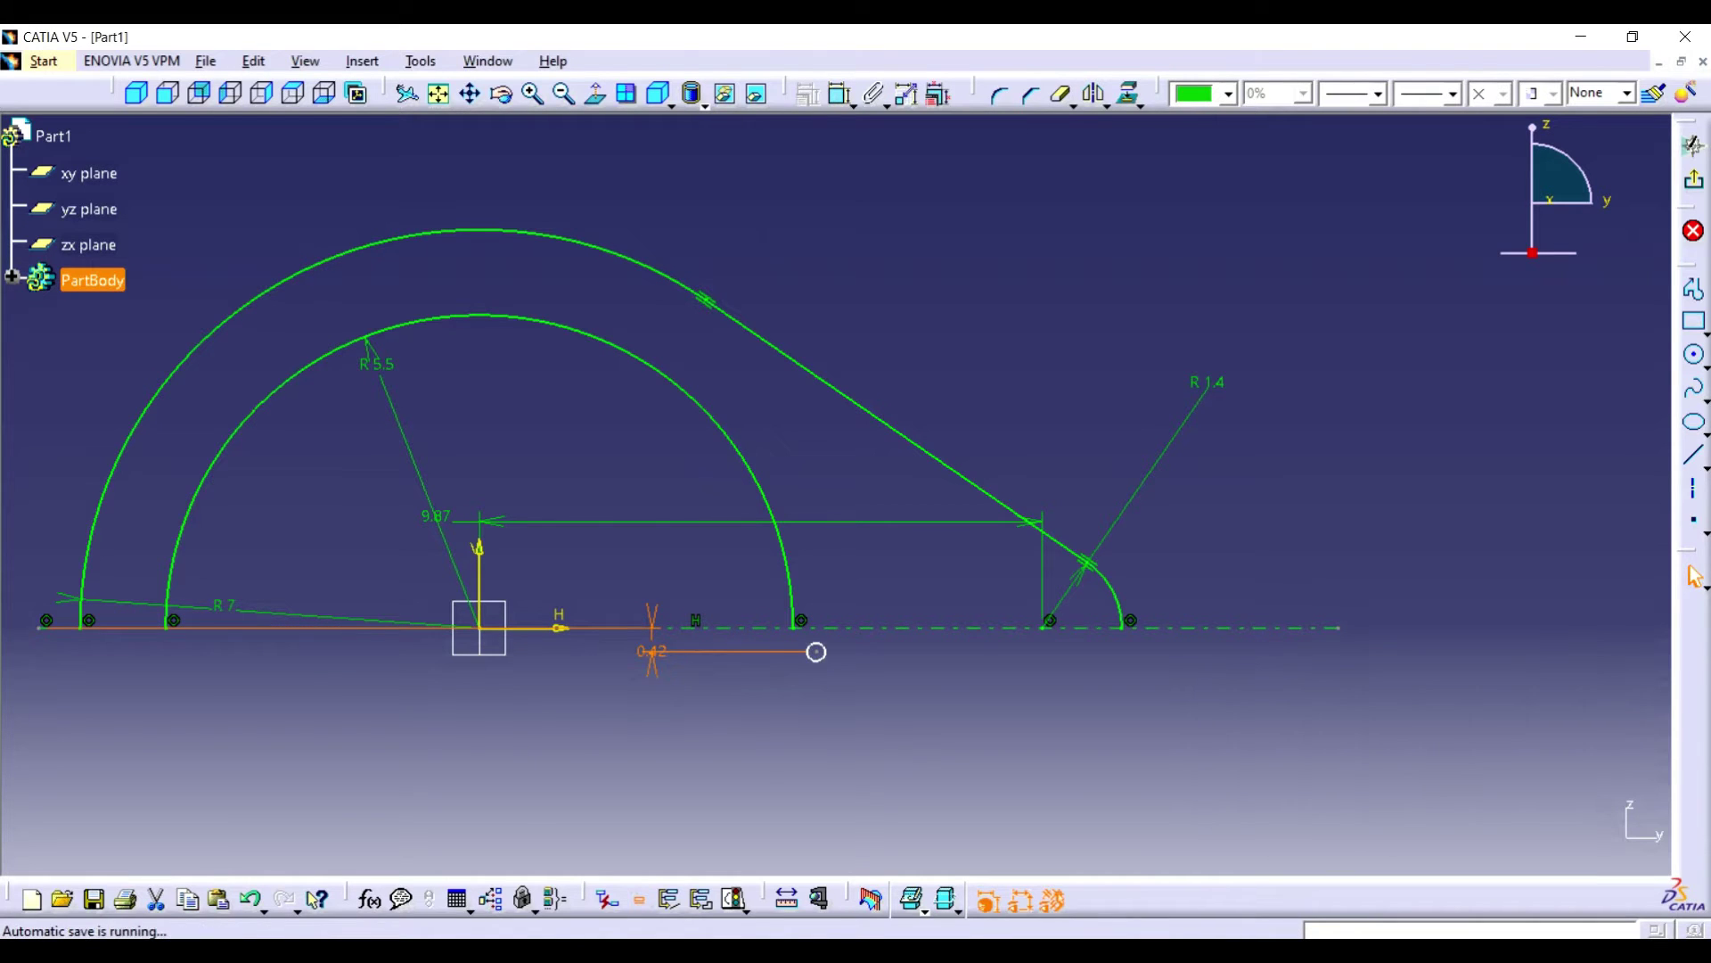
- Set the new circle's radius to 0.5 in and shift it slightly farther from the origin, parallel to the axis
{"action": "left_click", "coordinate": [815, 661]}
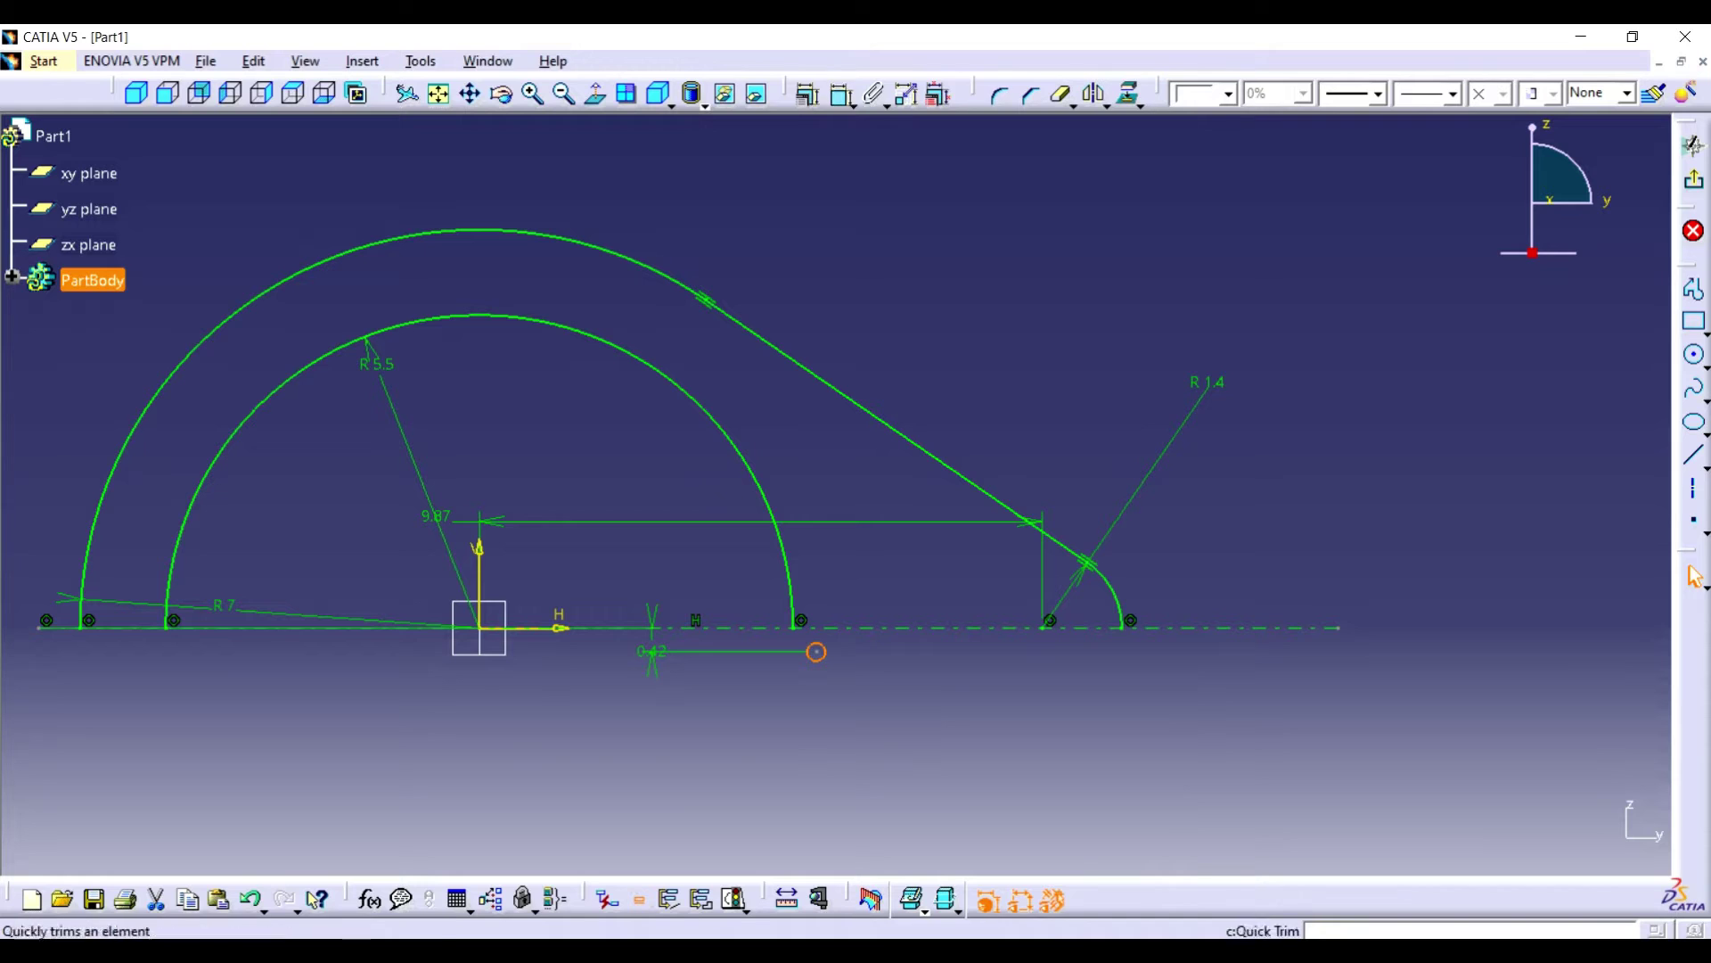
{"action": "left_click", "coordinate": [839, 94]}
{"action": "left_click", "coordinate": [799, 714]}
{"action": "double_click", "coordinate": [799, 715]}
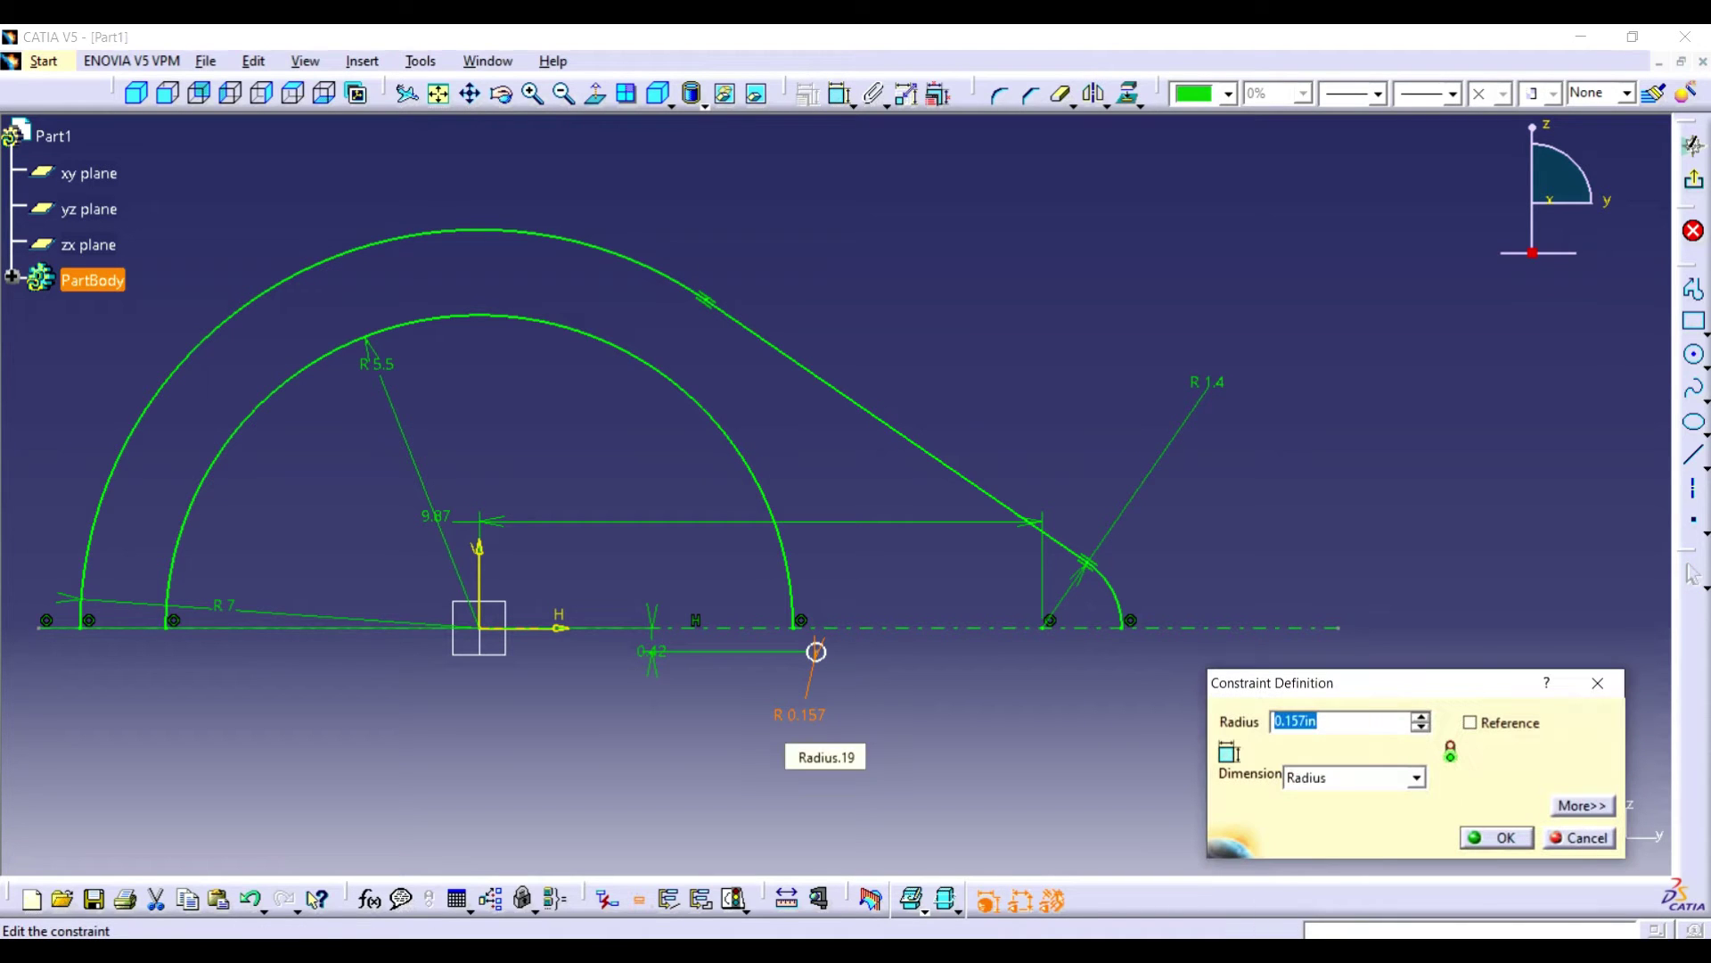
{"action": "type", "text": "0.5"}
{"action": "key", "text": "Return"}
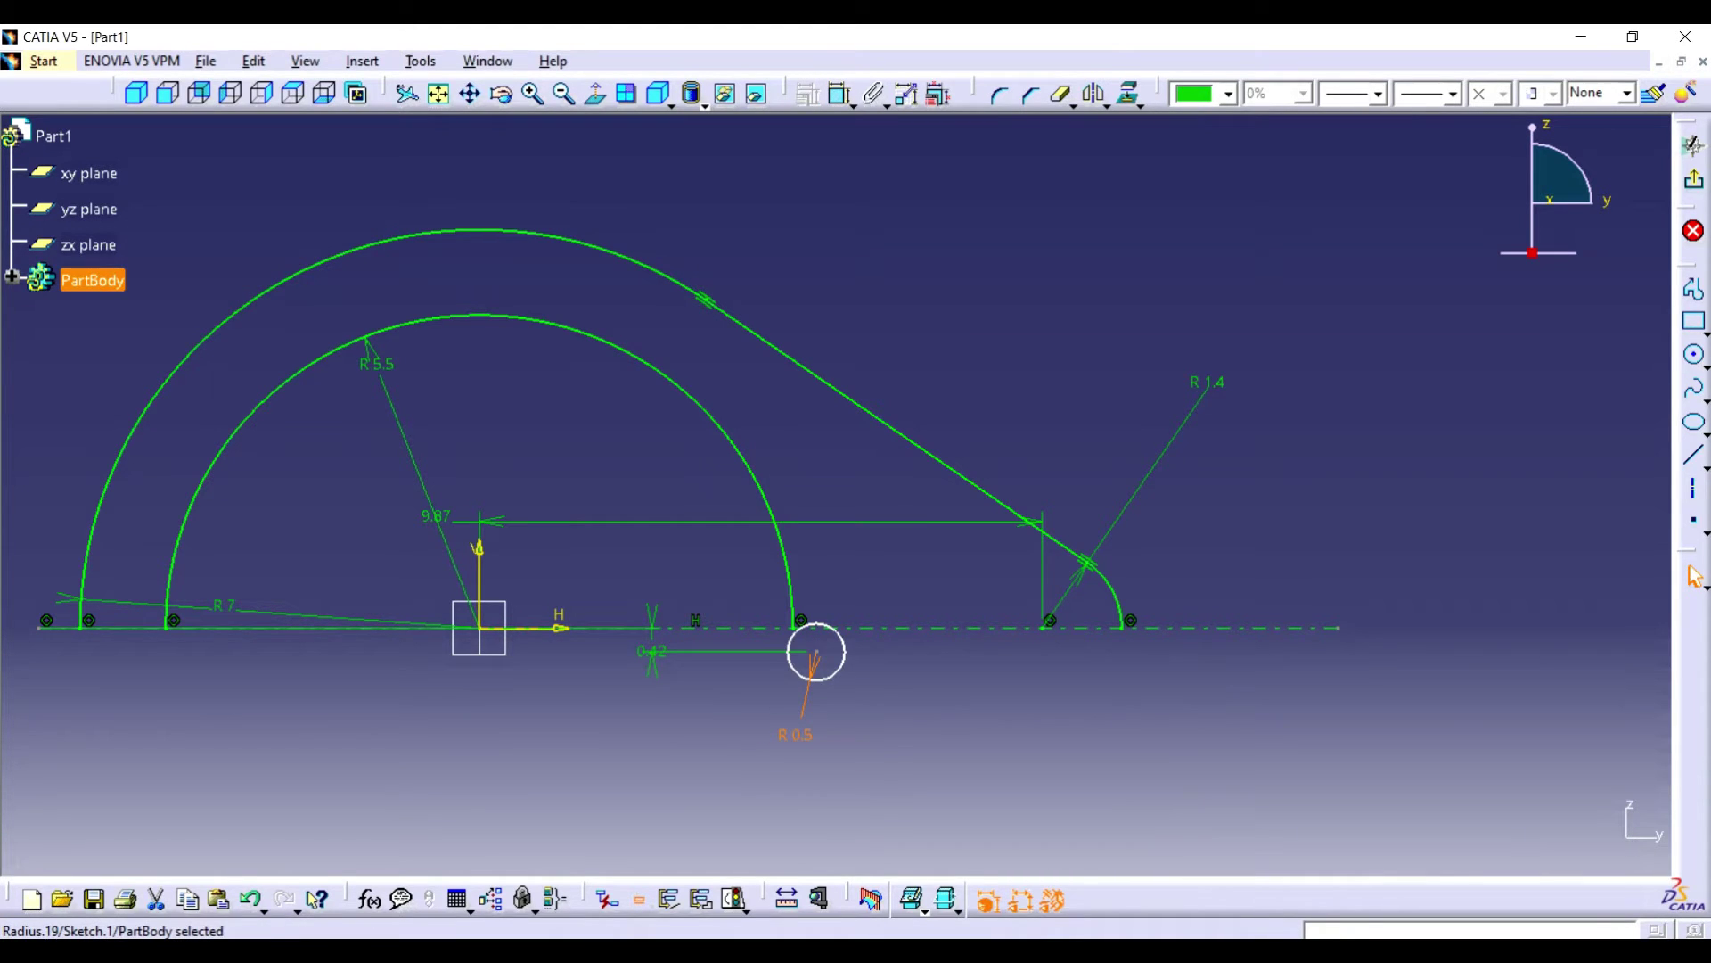
{"action": "left_click_drag", "start_coordinate": [816, 651], "coordinate": [841, 652]}
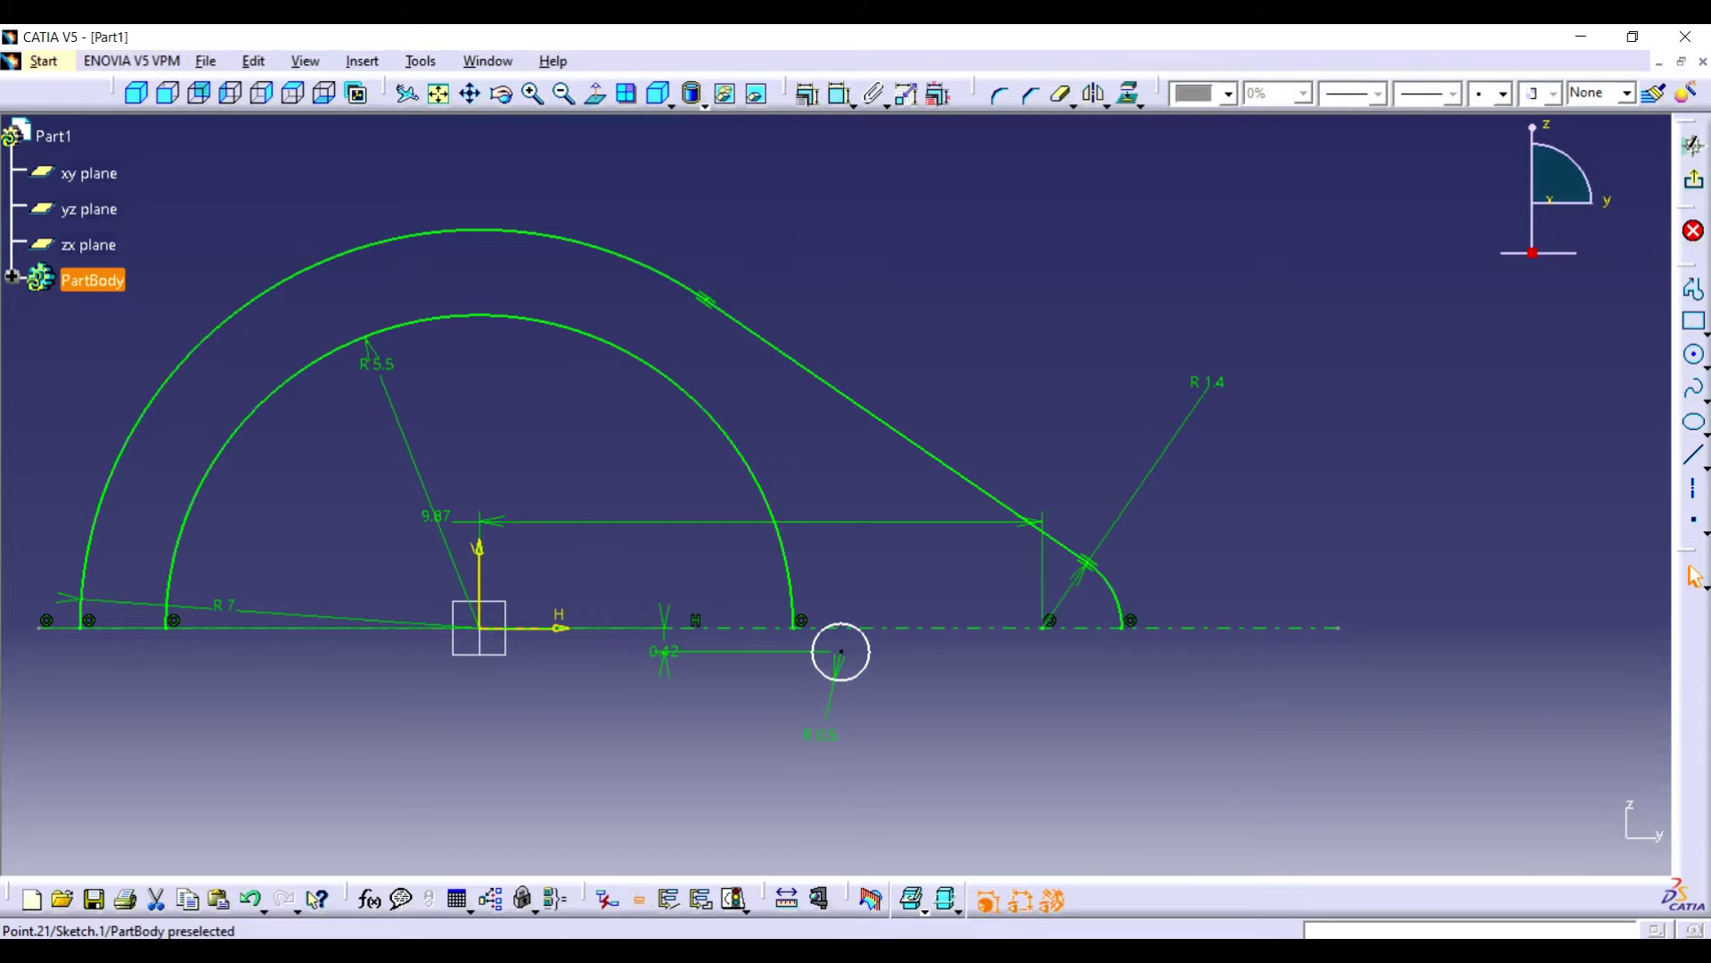
- Sketch a circle centred at the origin that passes through the 5.5 in inner arc
{"action": "left_click", "coordinate": [790, 584]}
{"action": "left_click", "coordinate": [1694, 354]}
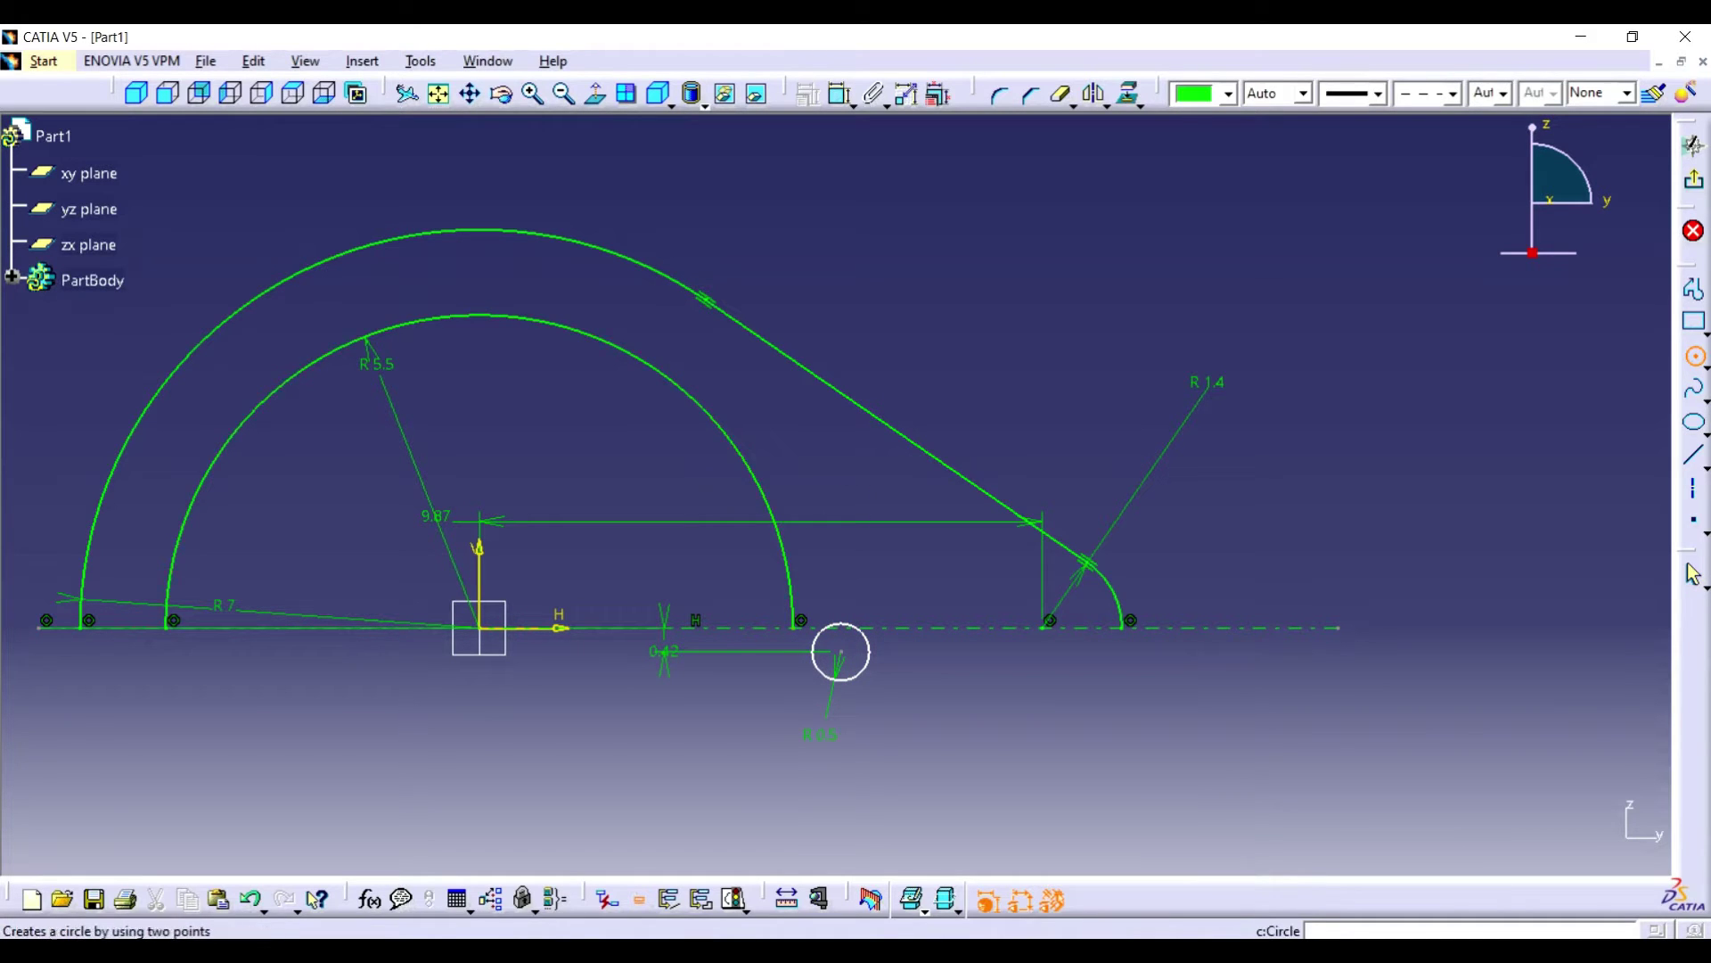
{"action": "left_click", "coordinate": [478, 627]}
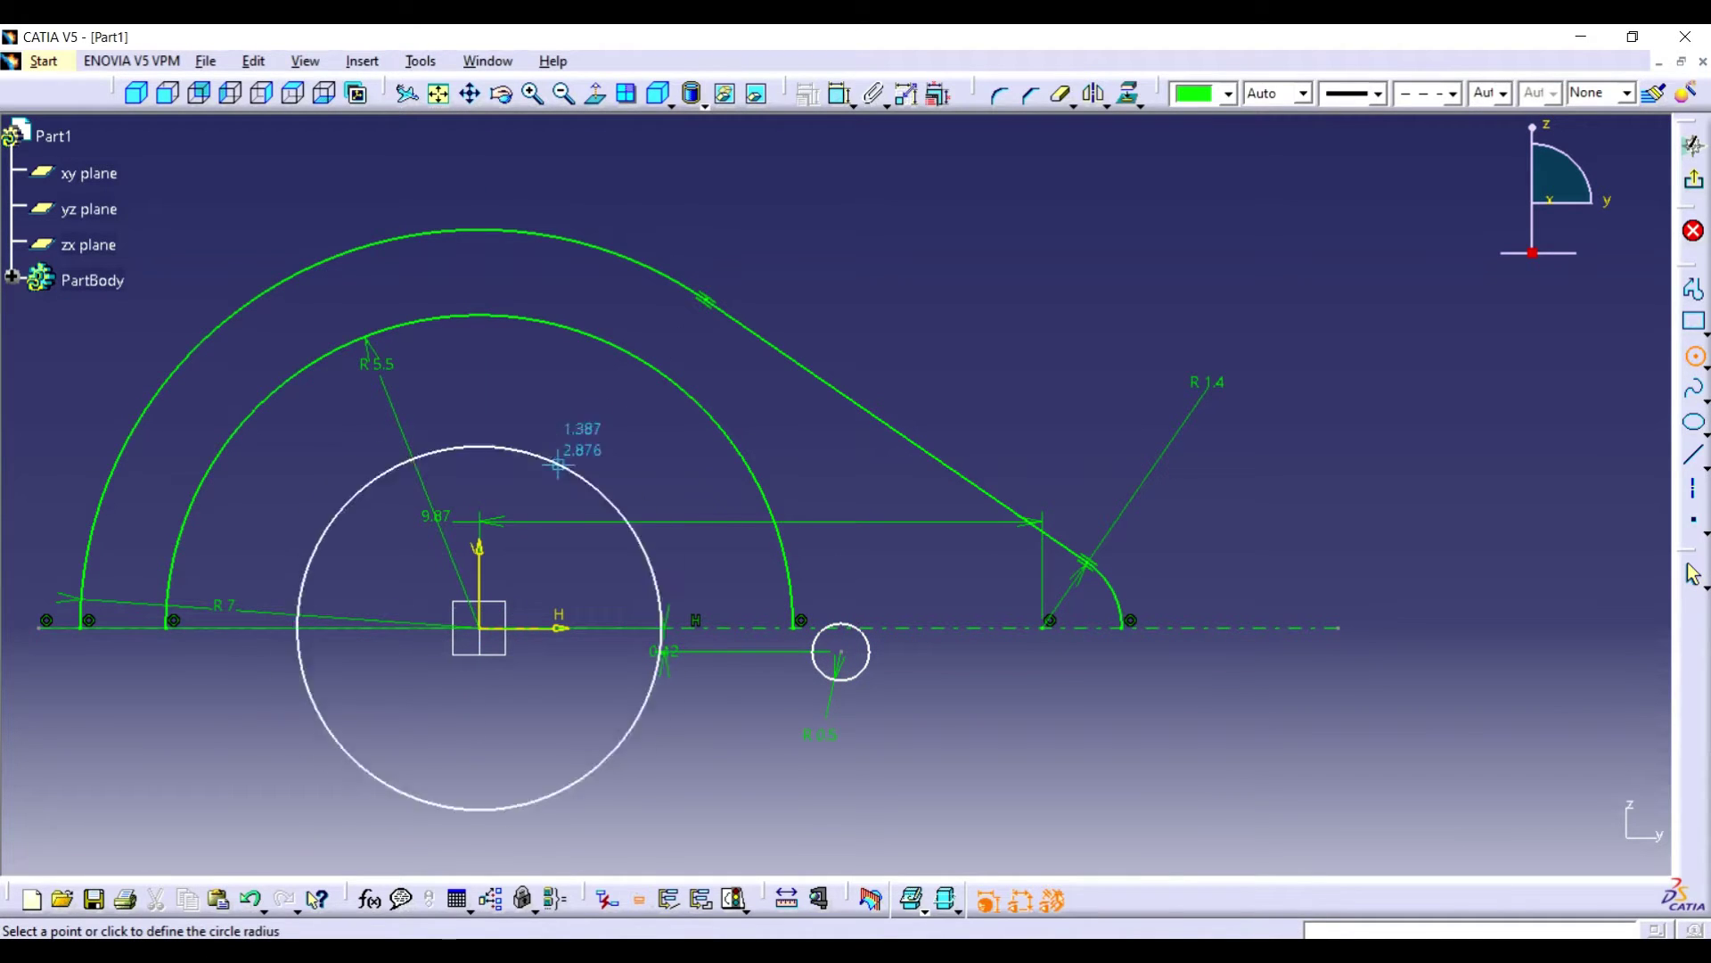
{"action": "left_click", "coordinate": [606, 342]}
- Constrain the small 0.5 in radius circle below the axis tangent to the new full circle
{"action": "left_click", "coordinate": [840, 623], "text": "ctrl"}
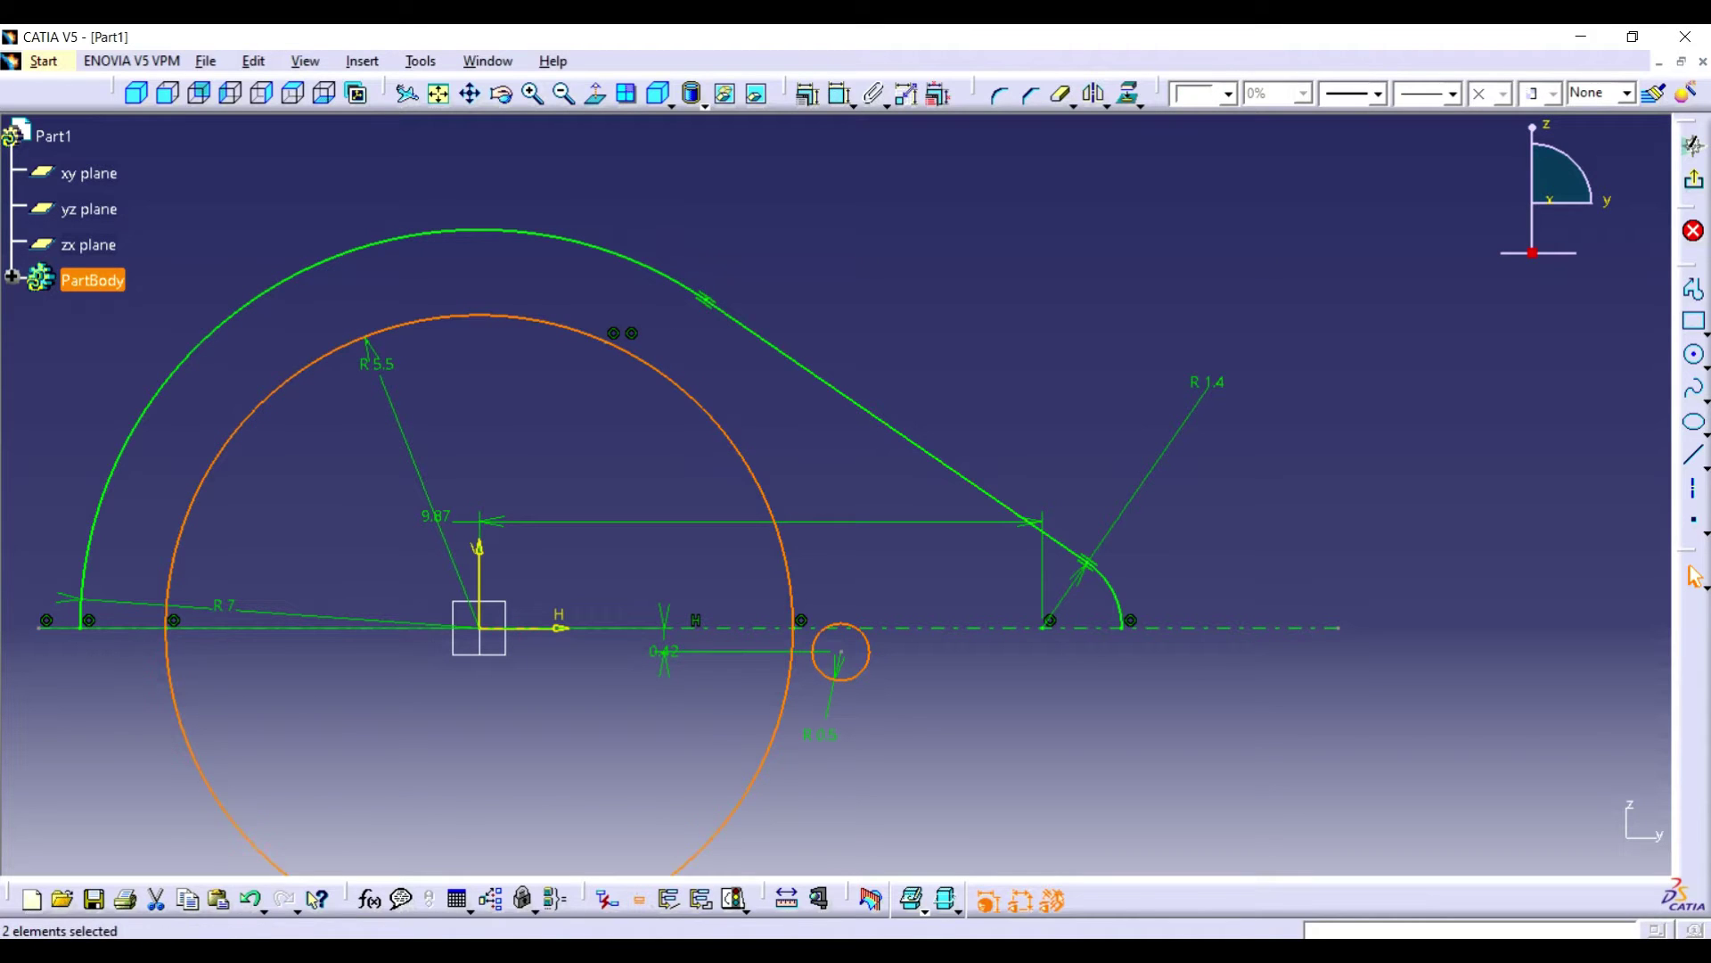
{"action": "left_click", "coordinate": [807, 94]}
{"action": "left_click", "coordinate": [1601, 238]}
{"action": "left_click", "coordinate": [1584, 402]}
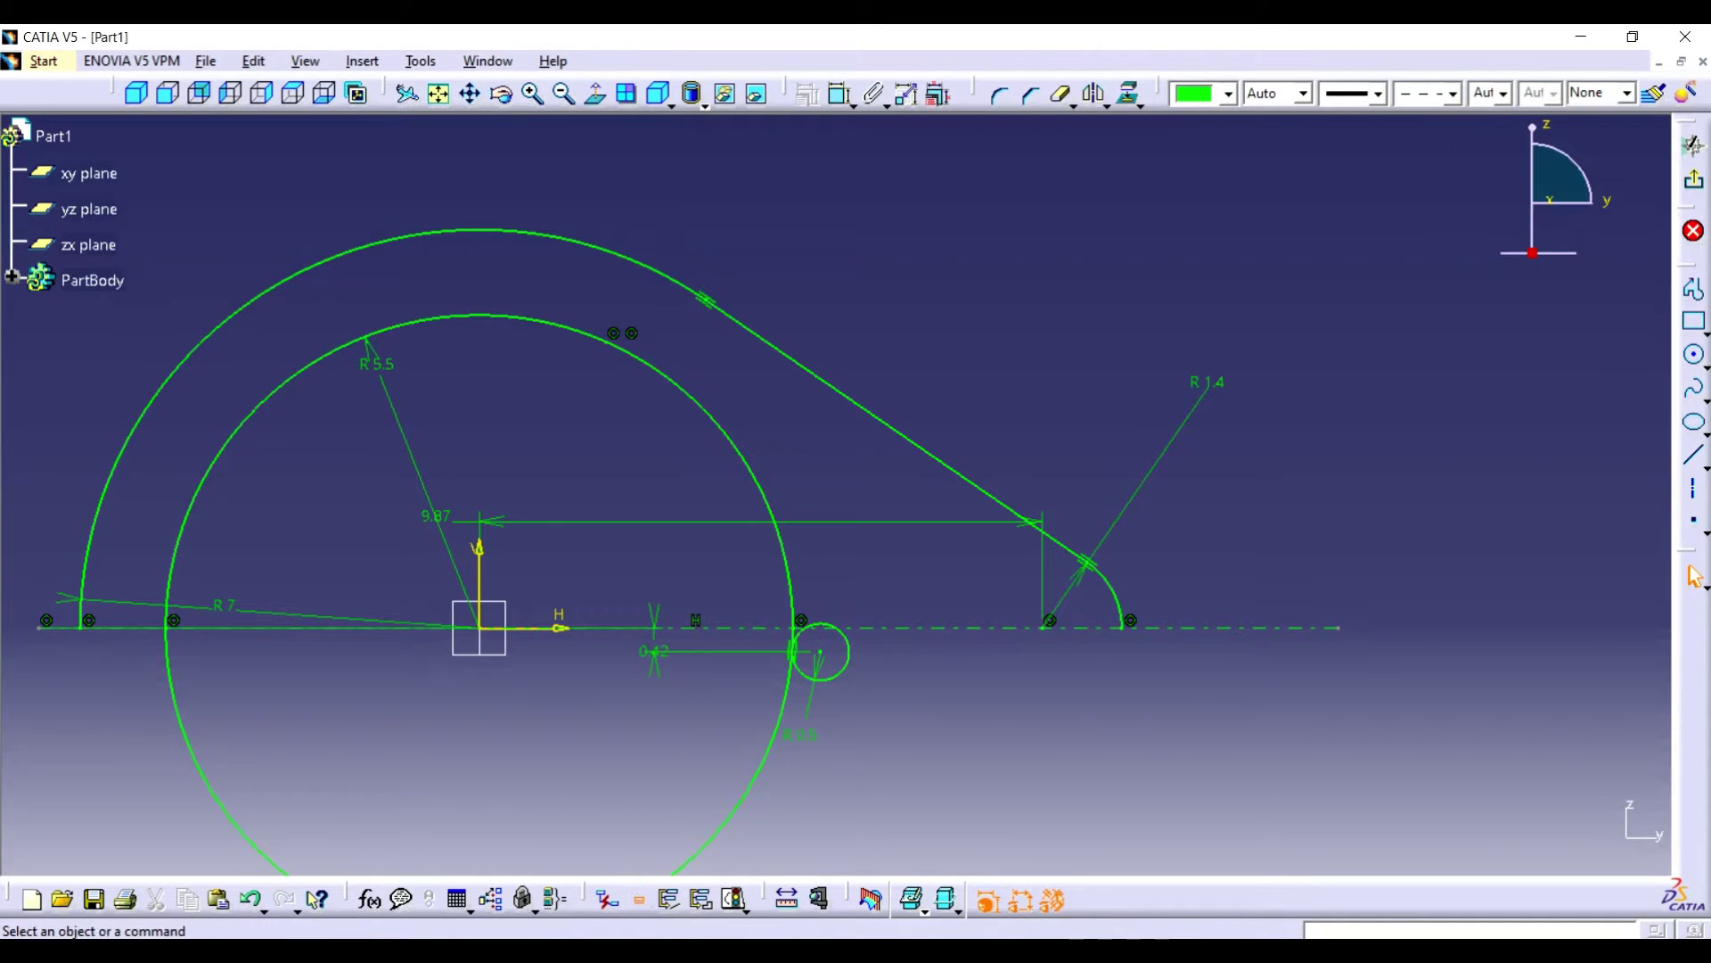
- Quick-trim the lower half of the origin-centred circle up to the small circle
{"action": "double_click", "coordinate": [1061, 94]}
{"action": "left_click", "coordinate": [752, 784]}
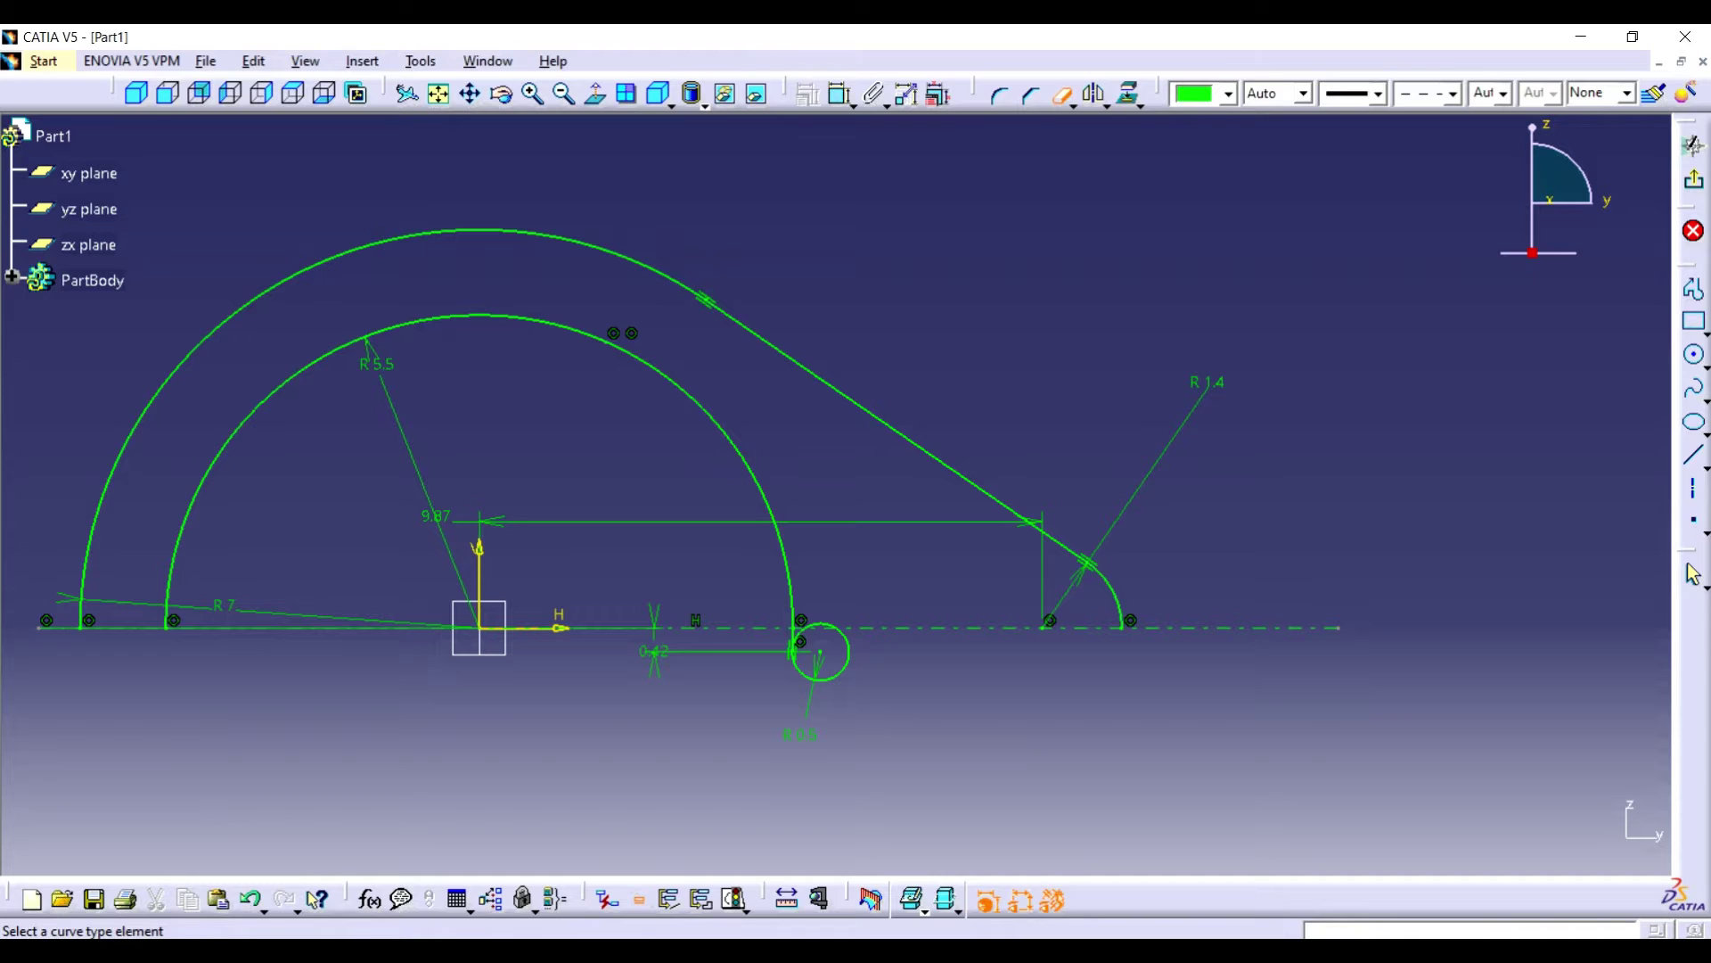
{"action": "left_click", "coordinate": [793, 641]}
{"action": "left_click", "coordinate": [1693, 575]}
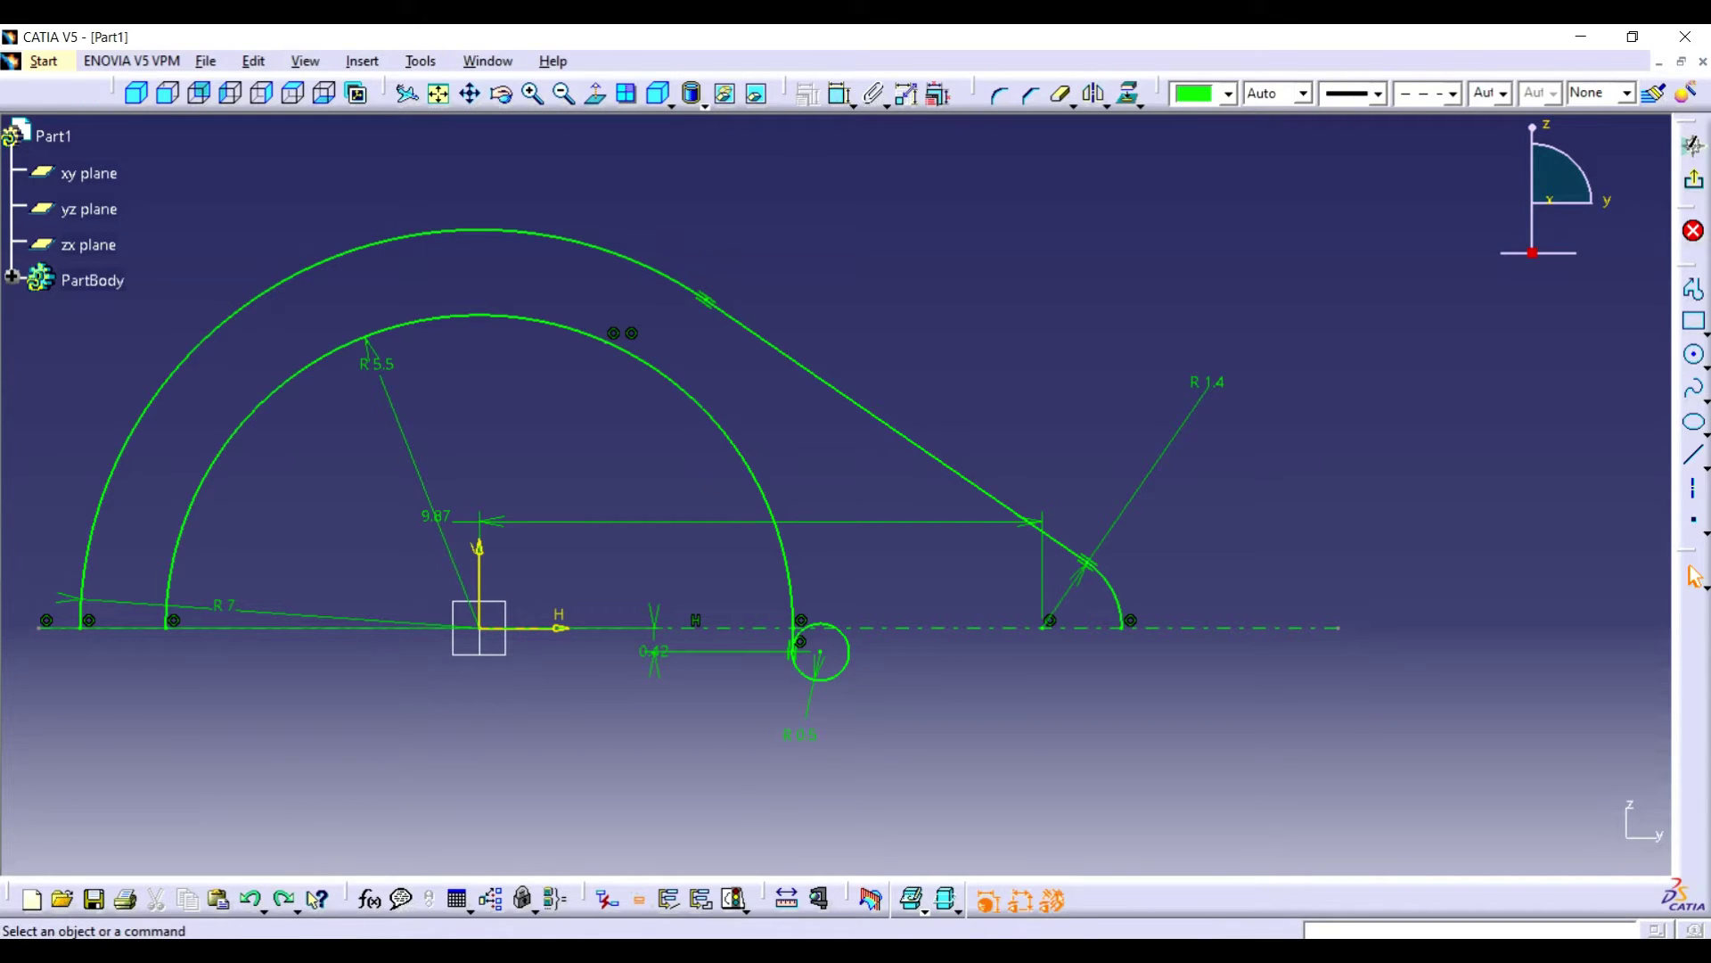
{"action": "left_click", "coordinate": [606, 341]}
{"action": "key", "text": "Delete"}
{"action": "key", "text": "ctrl+z"}
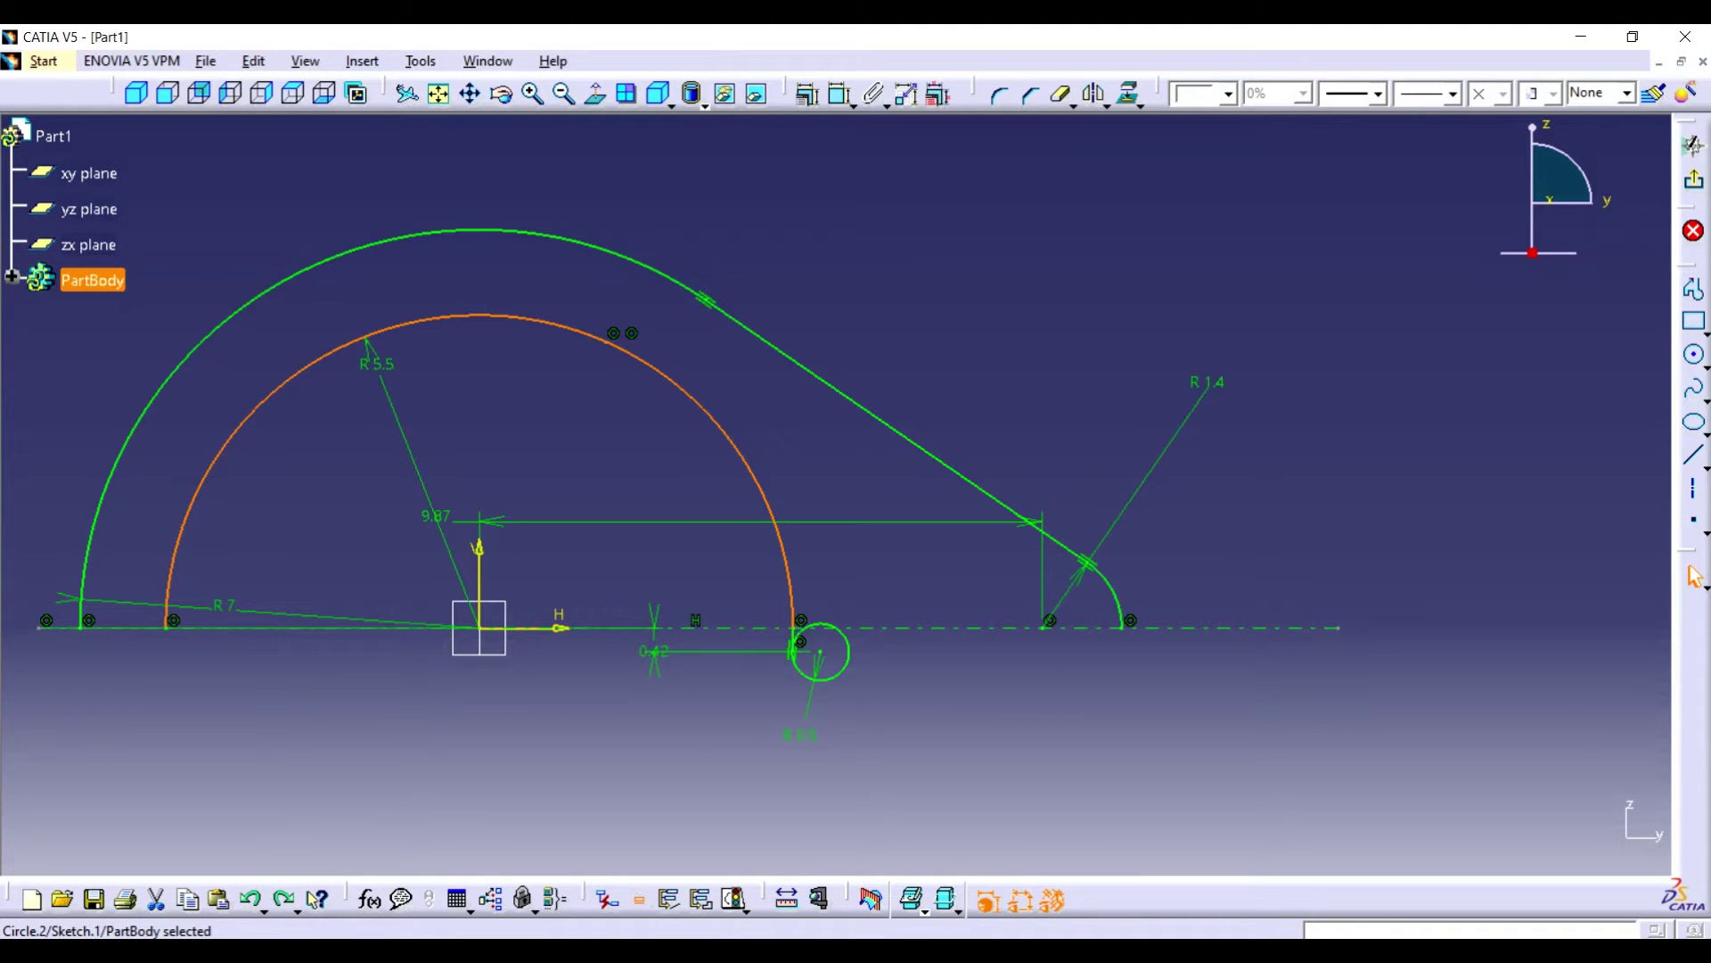
- Sketch a three-point arc with limits from the small circle's lower edge to the end arc's endpoint on the axis
{"action": "left_click", "coordinate": [1707, 367]}
{"action": "left_click", "coordinate": [1673, 383]}
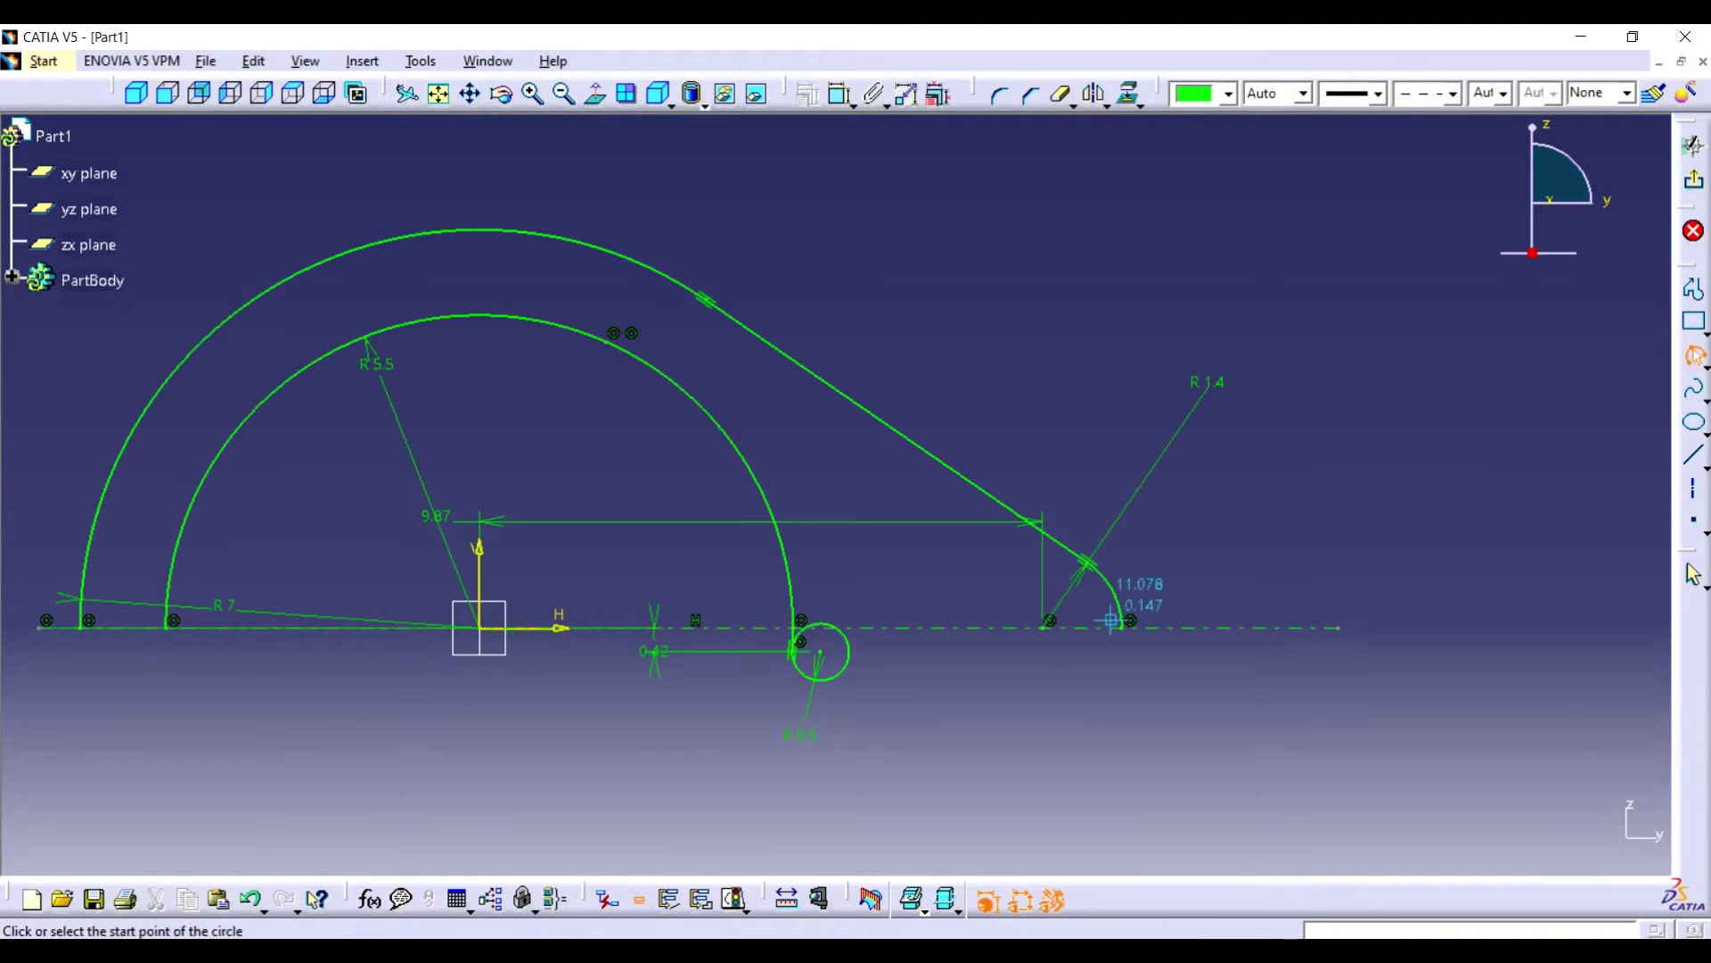
{"action": "left_click", "coordinate": [836, 676]}
{"action": "left_click", "coordinate": [980, 662]}
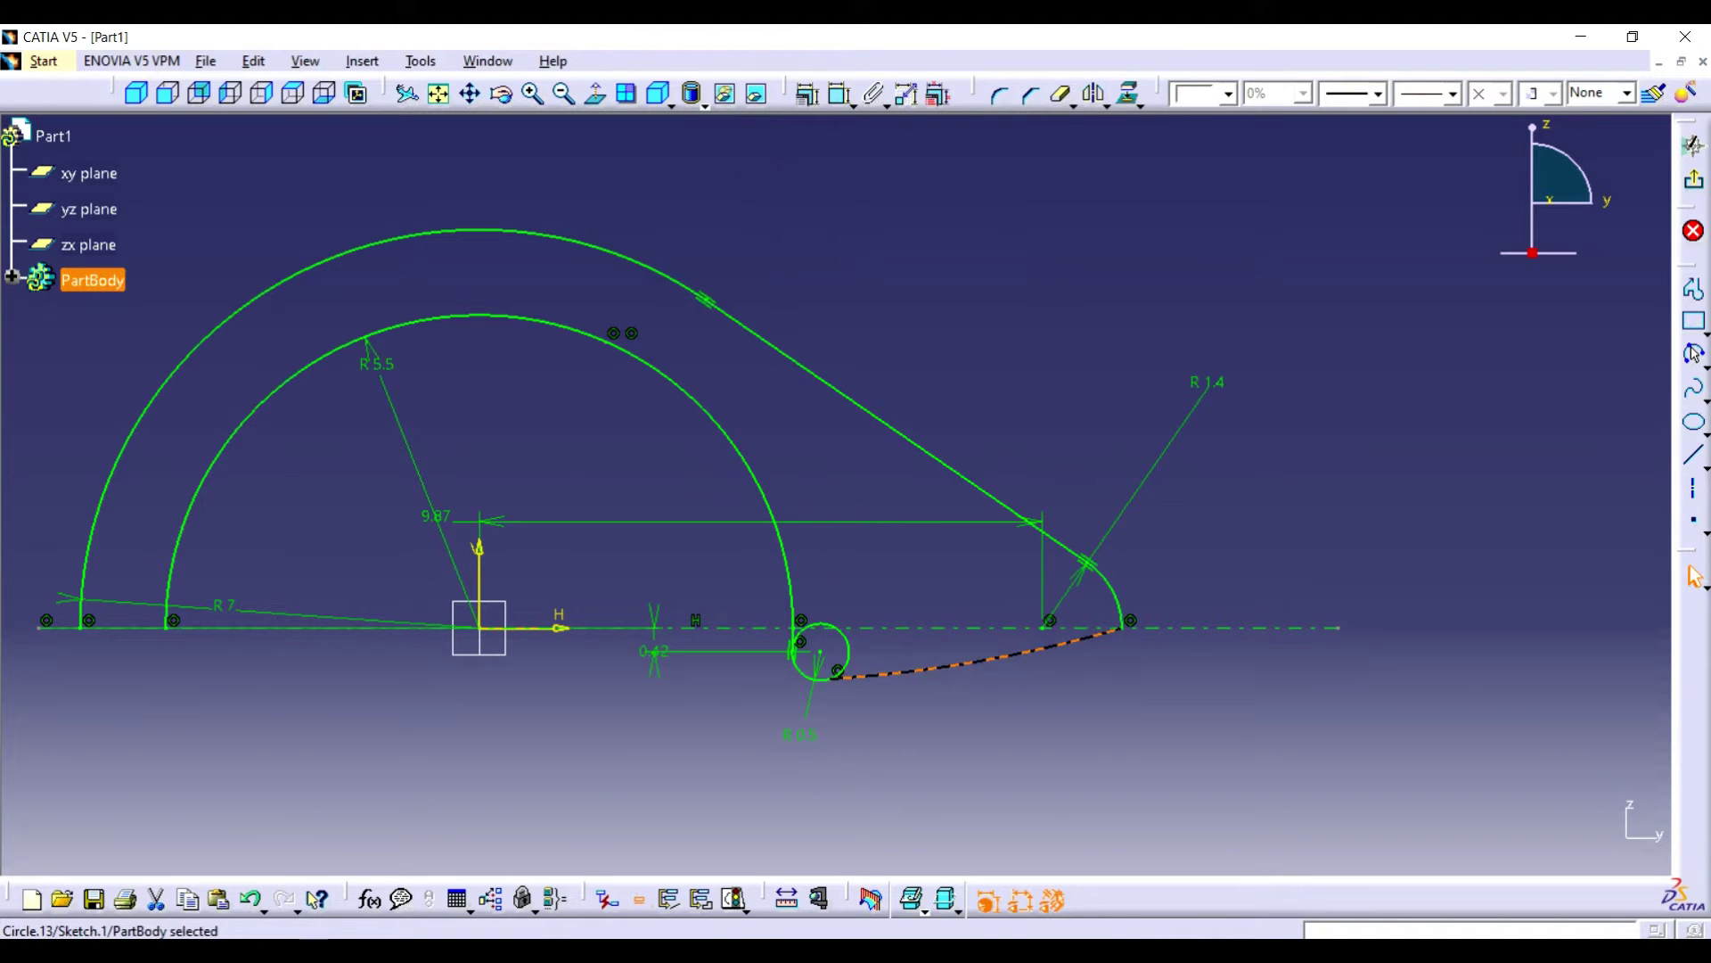
- Constrain the new lower arc tangent to the small circle
{"action": "left_click", "coordinate": [927, 668], "text": "ctrl"}
{"action": "left_click", "coordinate": [806, 93]}
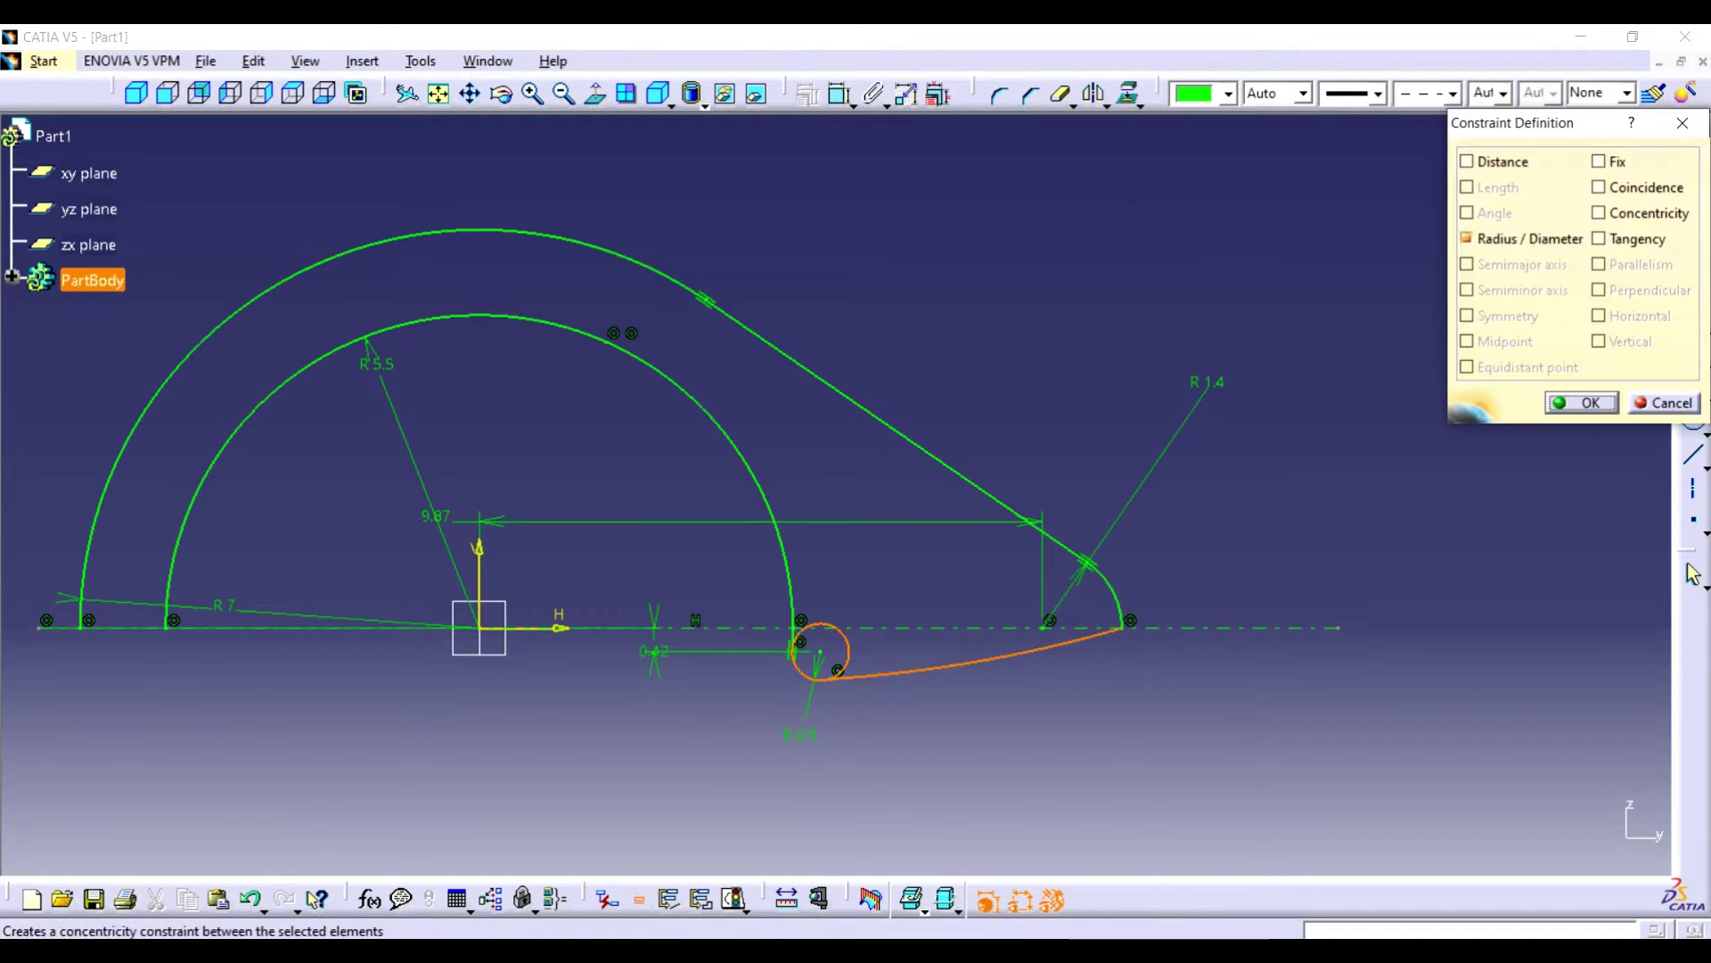
{"action": "left_click", "coordinate": [1600, 239]}
{"action": "left_click", "coordinate": [1582, 403]}
- Dimension the lower arc's radius and set it to 25 in
{"action": "left_click", "coordinate": [981, 662]}
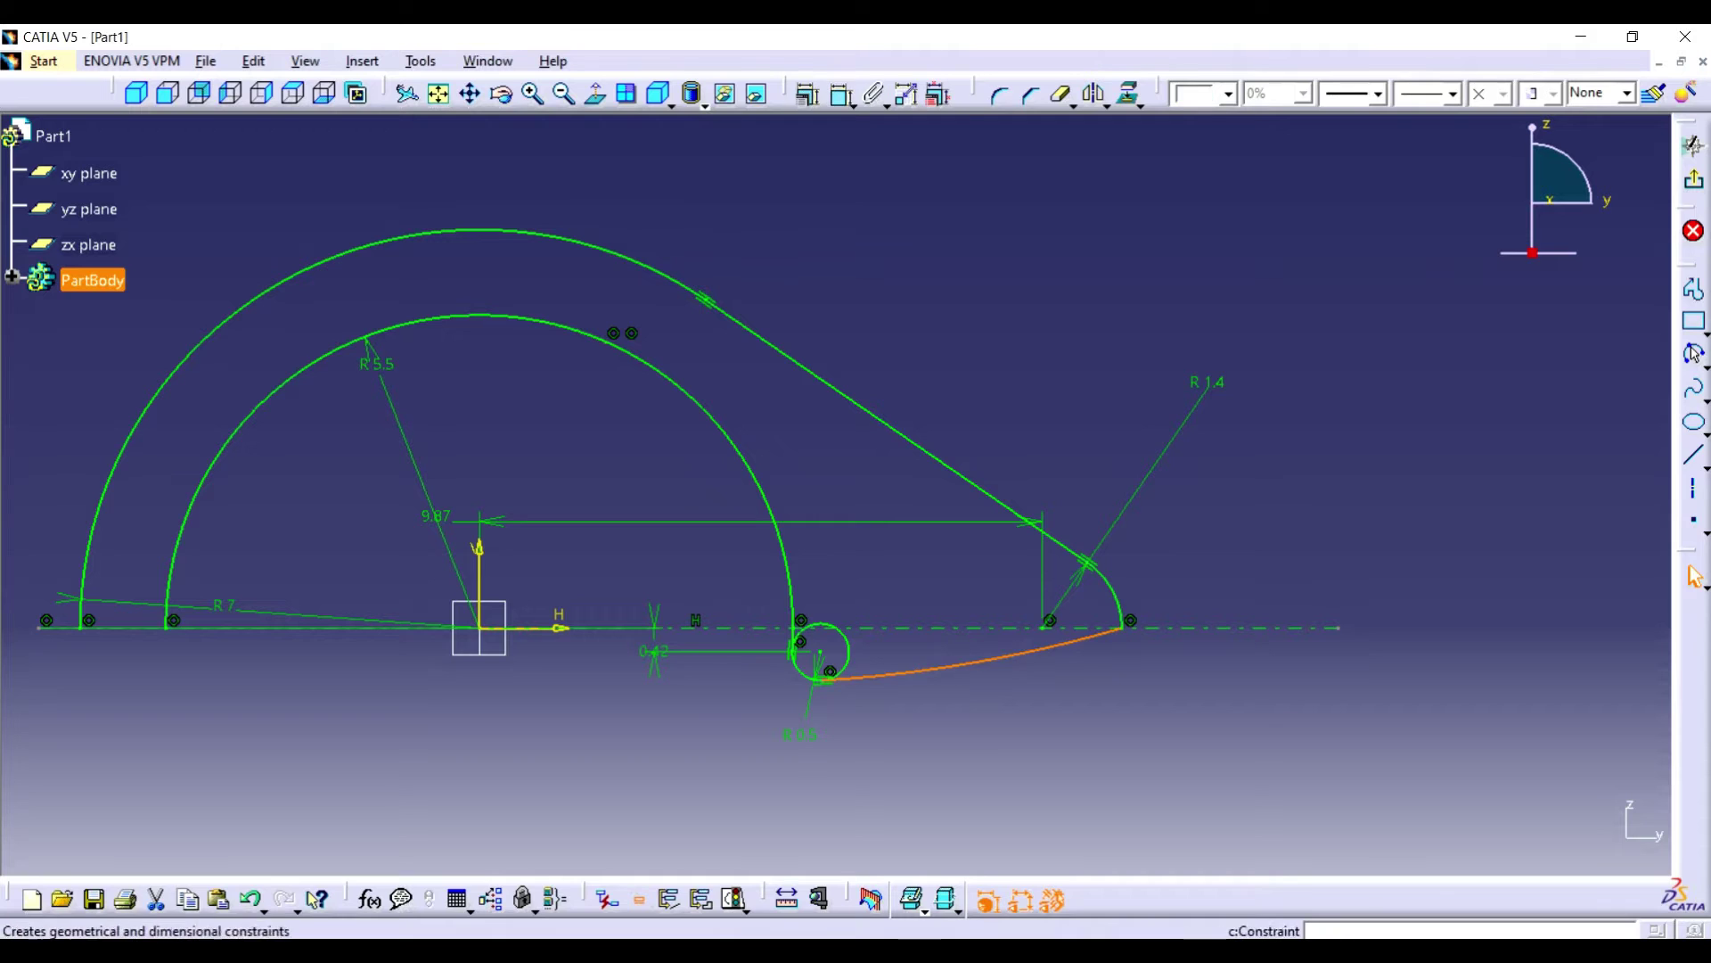
{"action": "left_click", "coordinate": [839, 93]}
{"action": "double_click", "coordinate": [1138, 682]}
{"action": "type", "text": "25"}
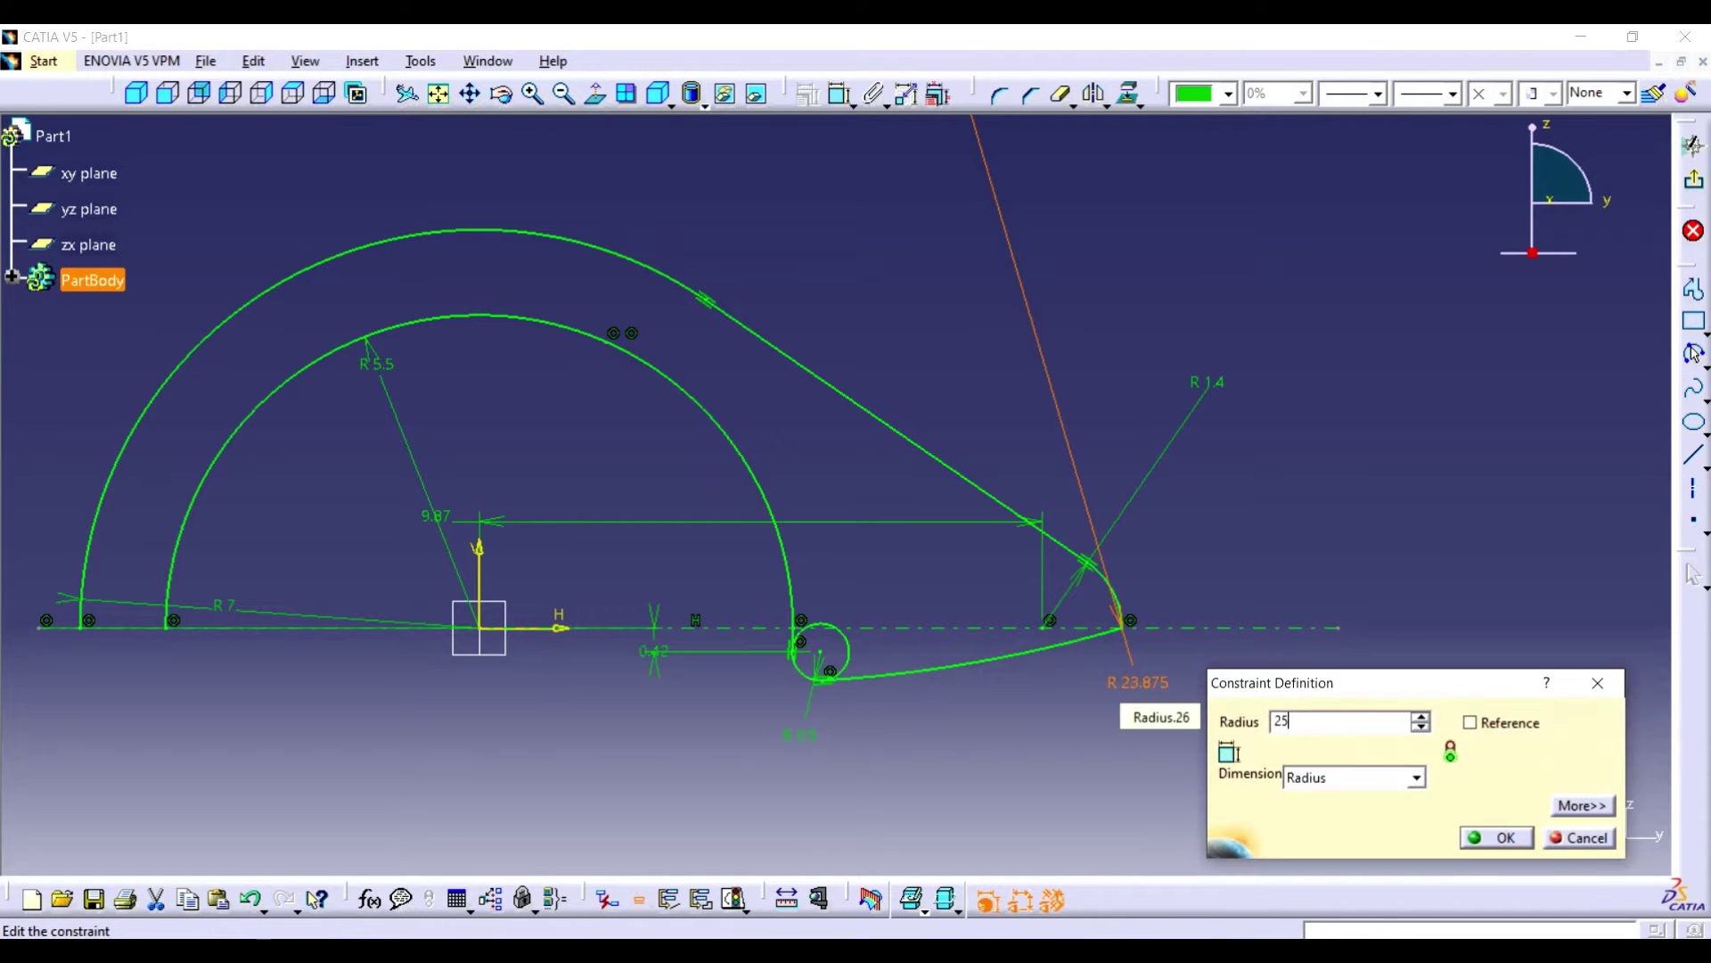
{"action": "key", "text": "Return"}
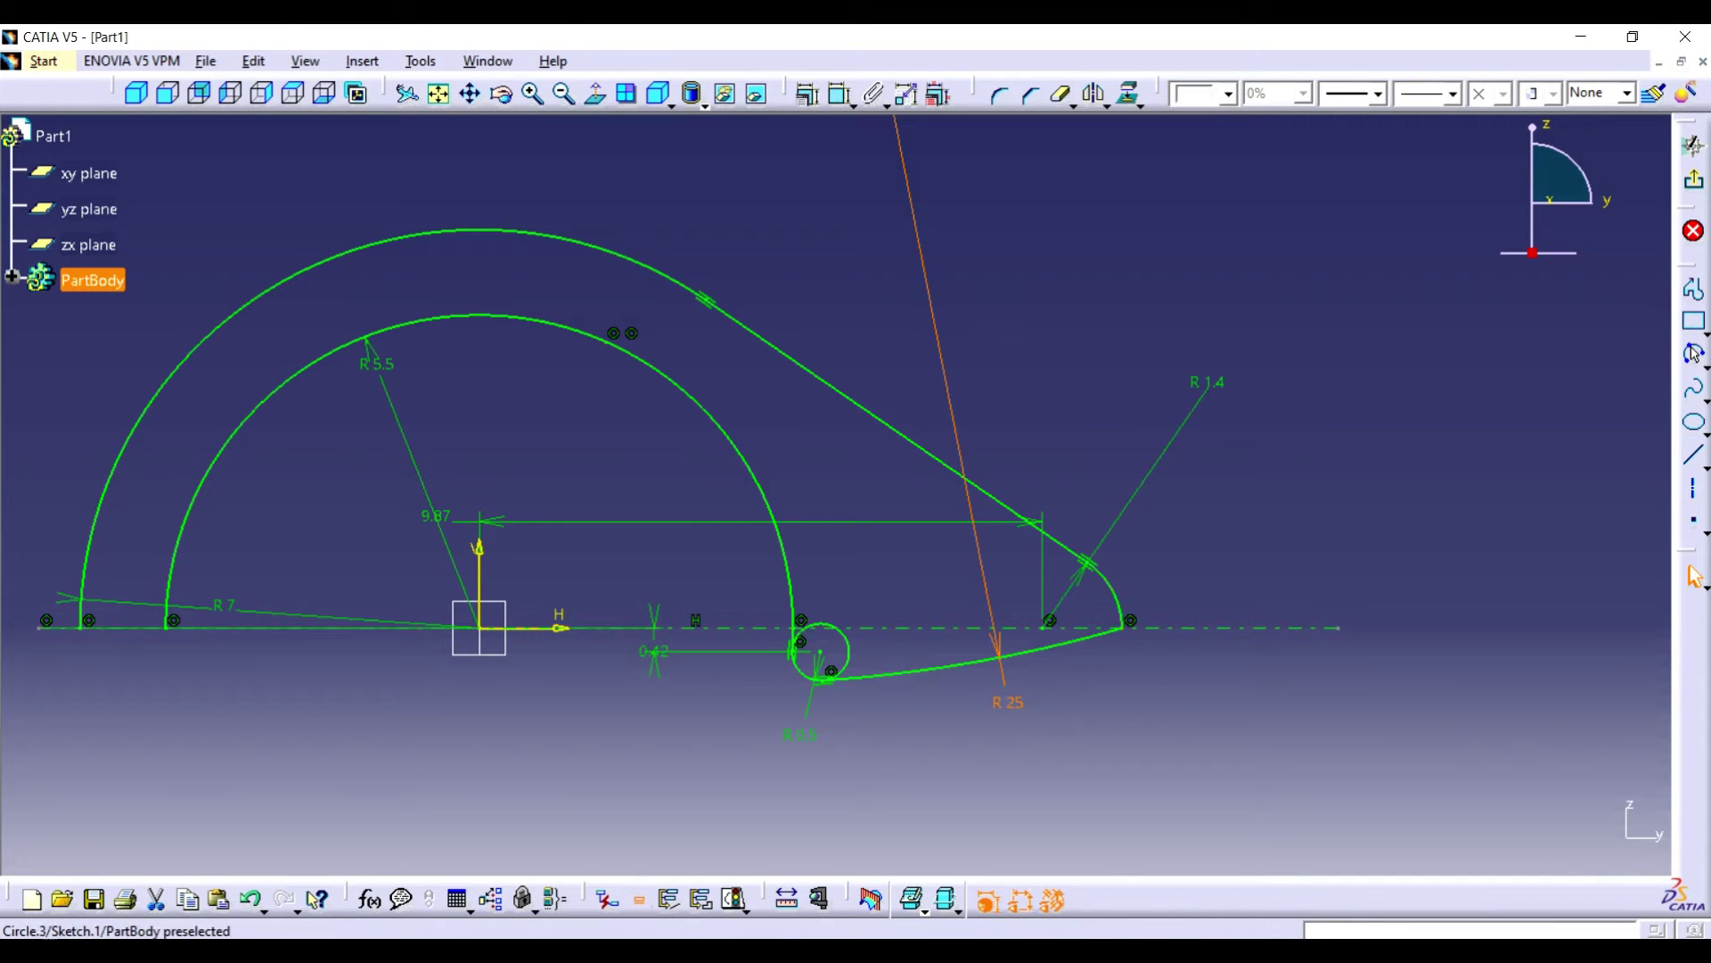
- Delete the 1.4 in radius end arc and the tangent line joined to it
{"action": "key", "text": "Delete"}
{"action": "left_click", "coordinate": [1025, 520]}
{"action": "key", "text": "Delete"}
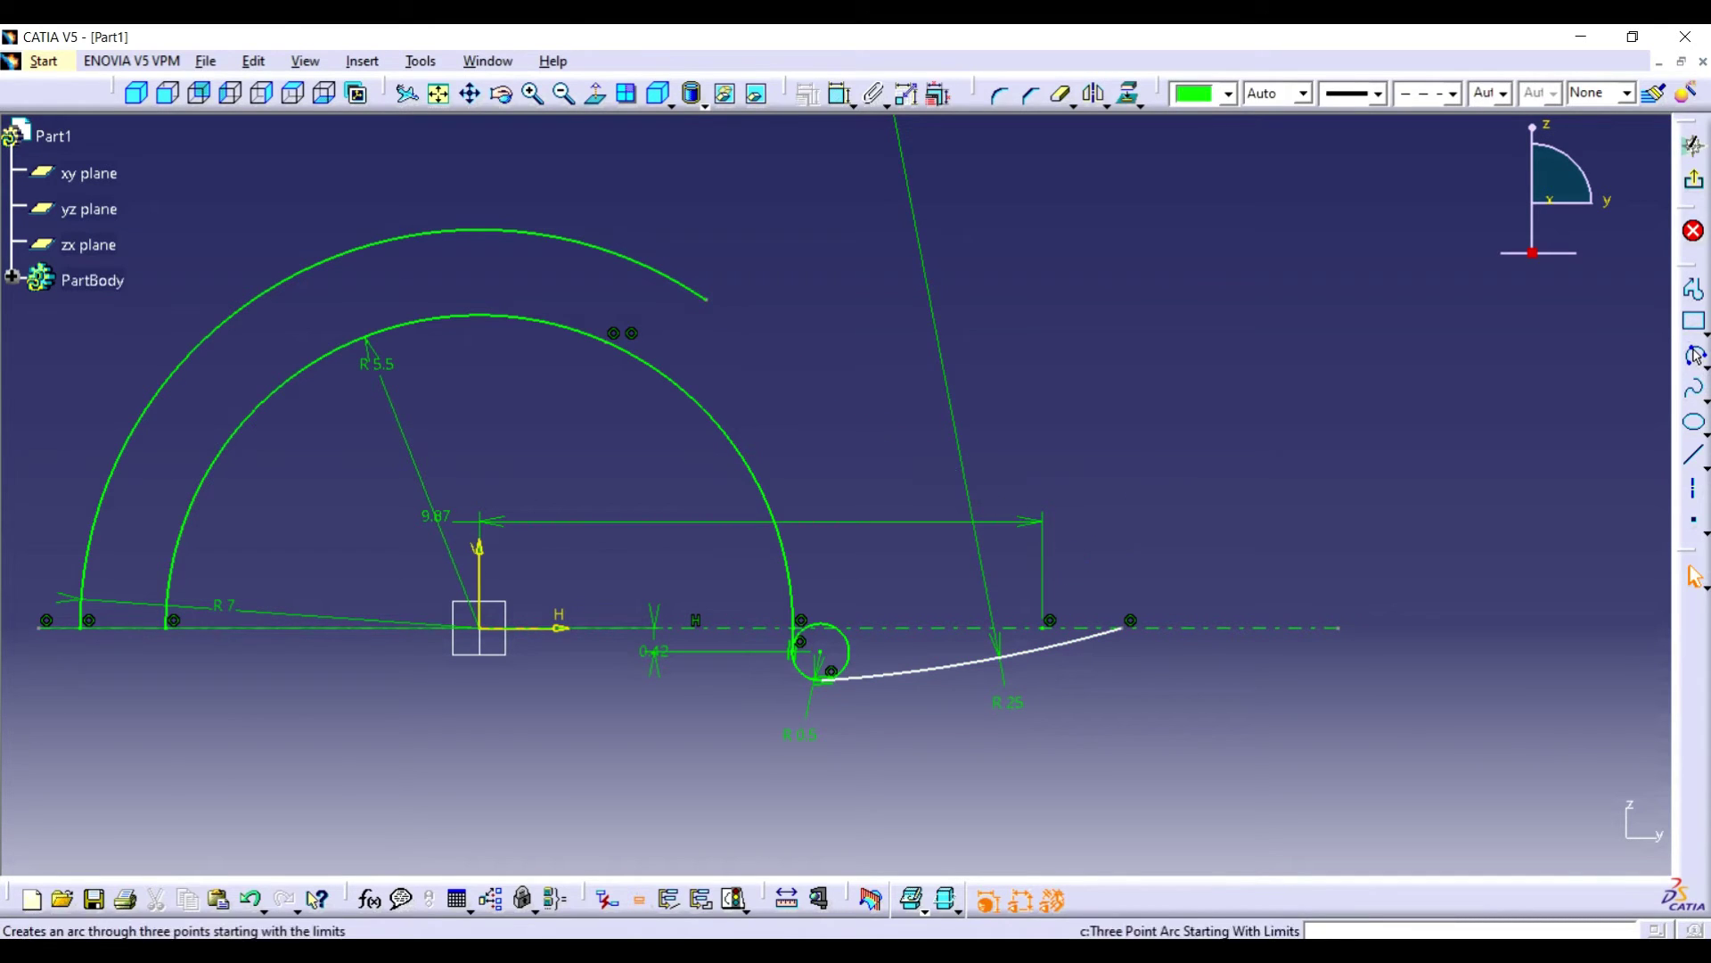
- Sketch a circle about 0.63 in in radius, centred about 1.36 in above the axis, directly over the deleted end arc's centre
{"action": "left_click", "coordinate": [1707, 367]}
{"action": "left_click", "coordinate": [1503, 378]}
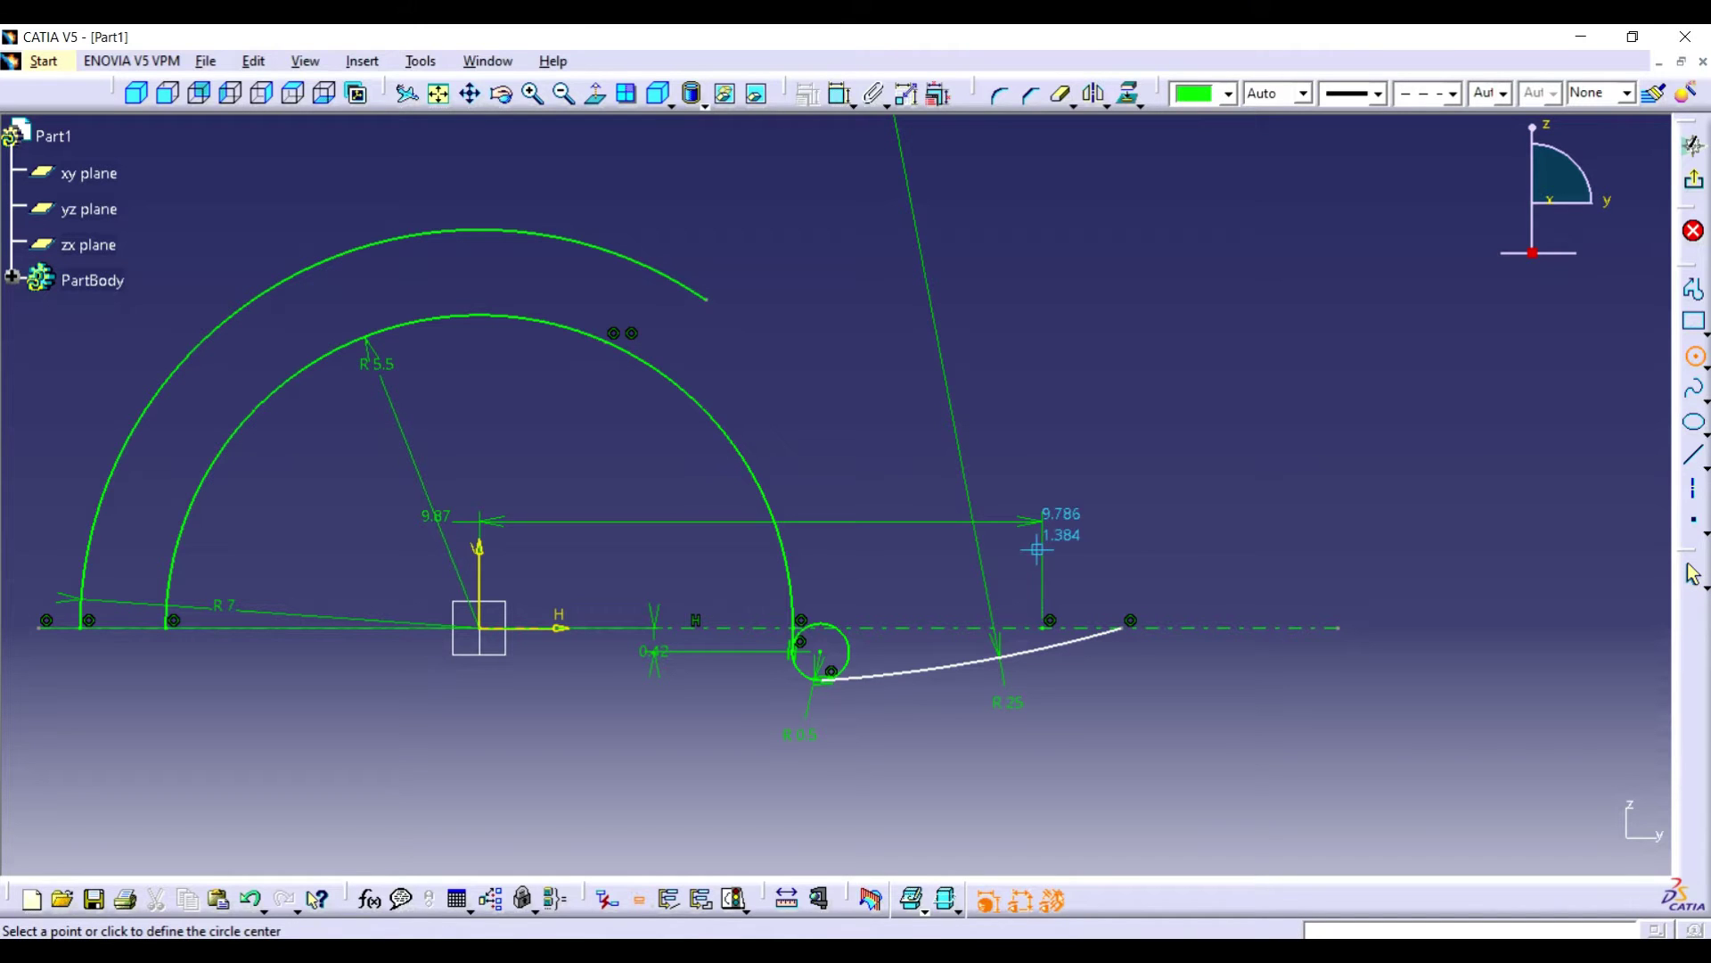
{"action": "left_click", "coordinate": [1042, 551]}
{"action": "left_click", "coordinate": [1053, 517]}
- Dimension the new end circle's radius and set it to 1.4 in
{"action": "left_click", "coordinate": [839, 94]}
{"action": "left_click", "coordinate": [1234, 246]}
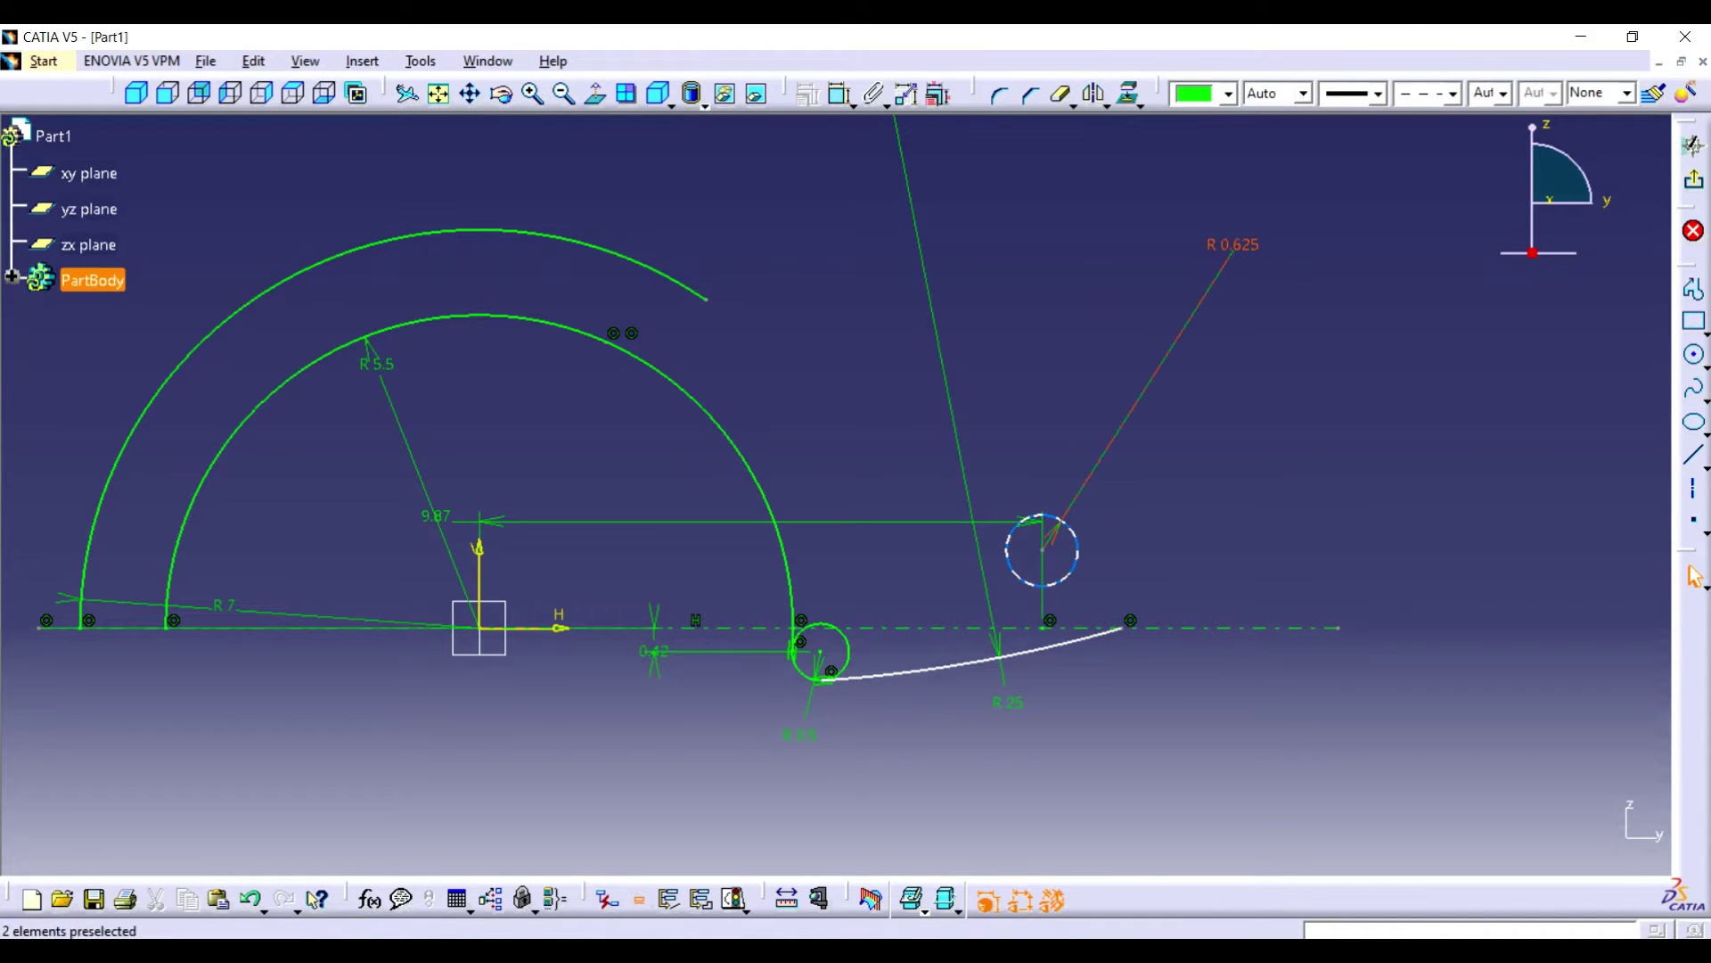
{"action": "double_click", "coordinate": [1233, 246]}
{"action": "type", "text": "1.4"}
{"action": "key", "text": "Return"}
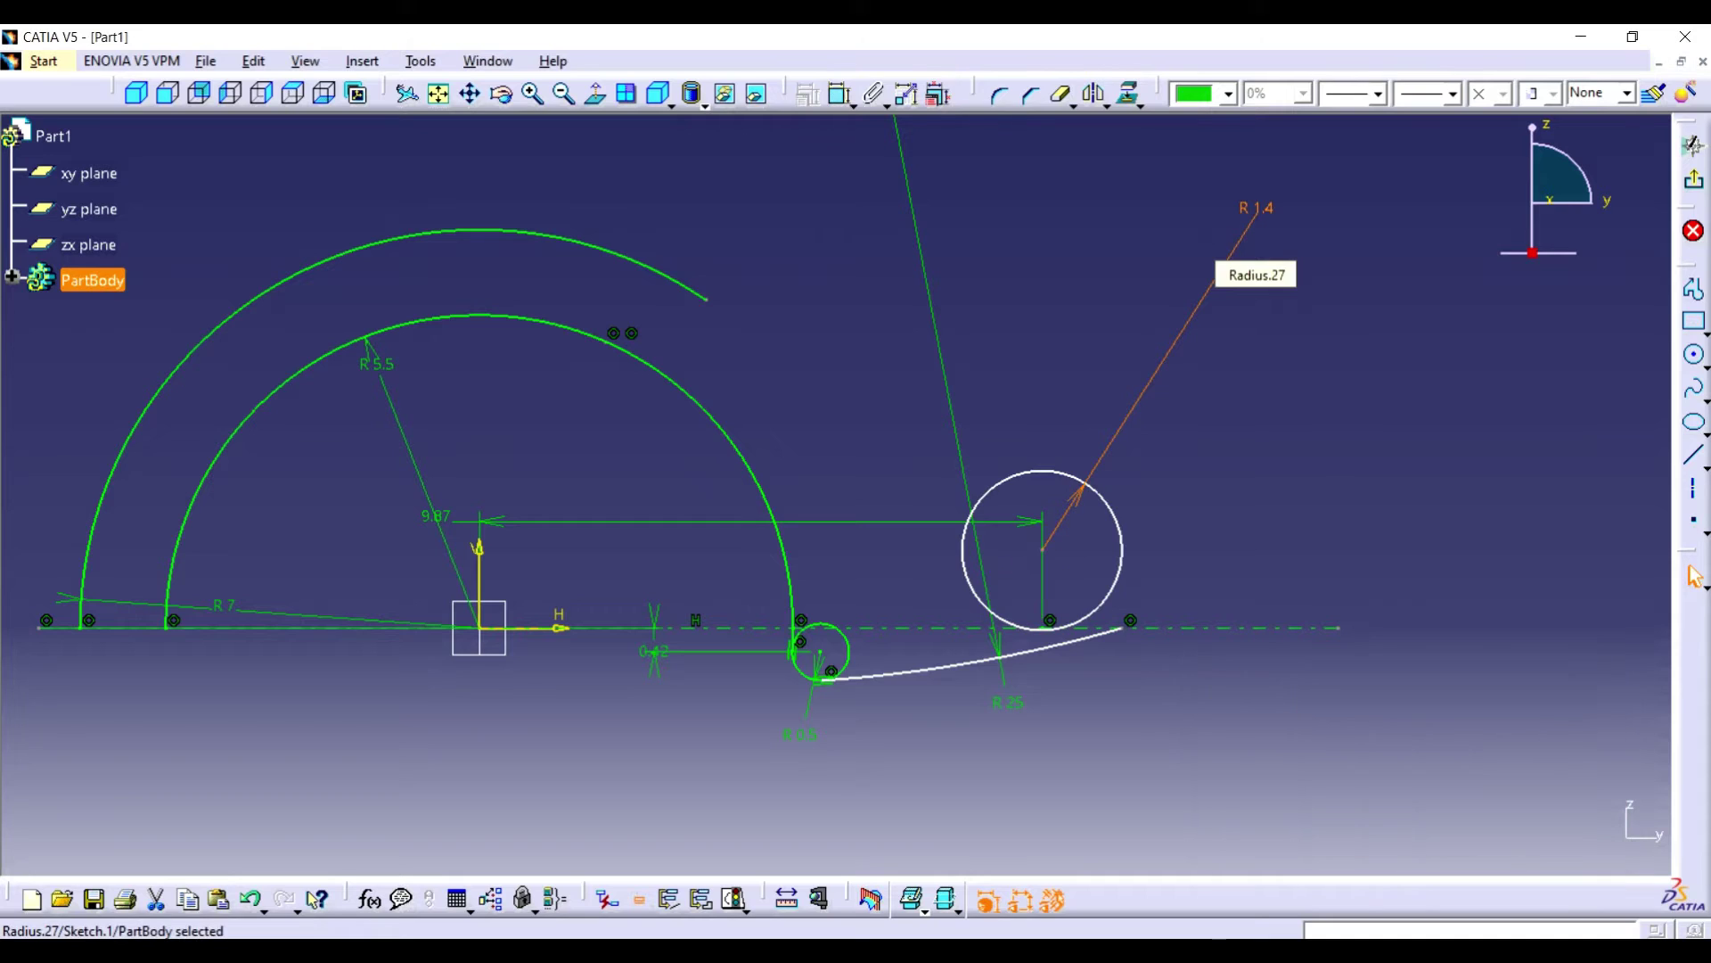
- Dimension the end circle's centre from the horizontal axis and set the distance to 0.67 in
{"action": "left_click", "coordinate": [1256, 628]}
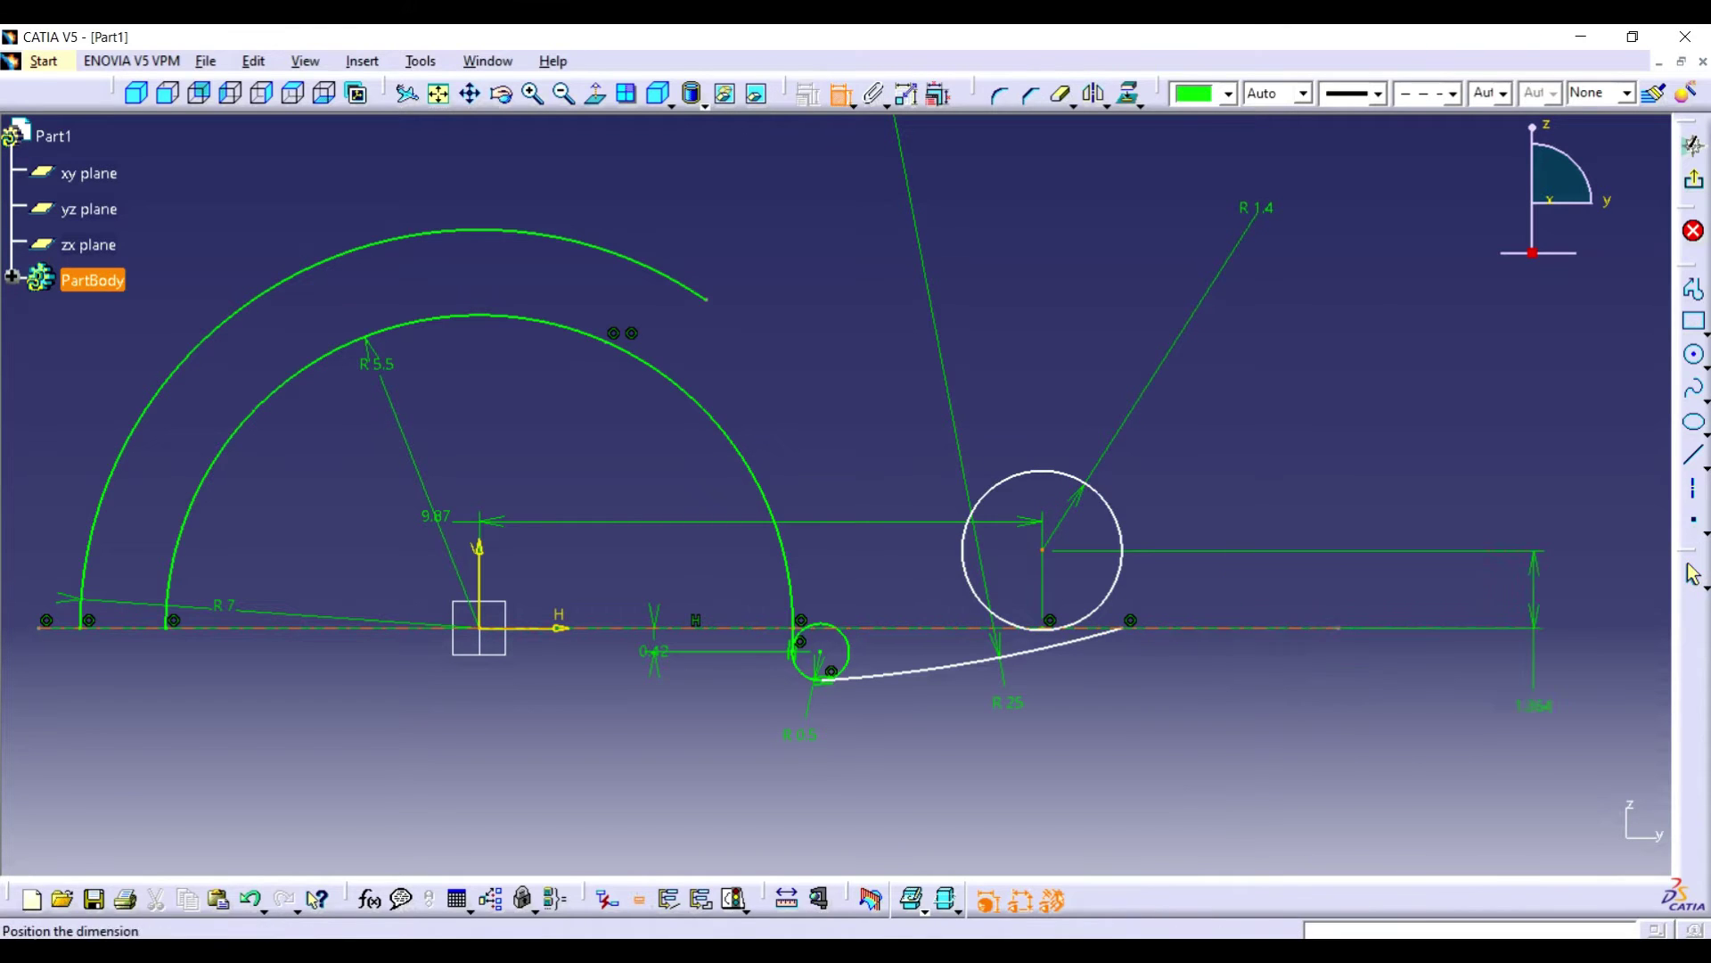
{"action": "left_click", "coordinate": [1534, 702]}
{"action": "double_click", "coordinate": [1534, 702]}
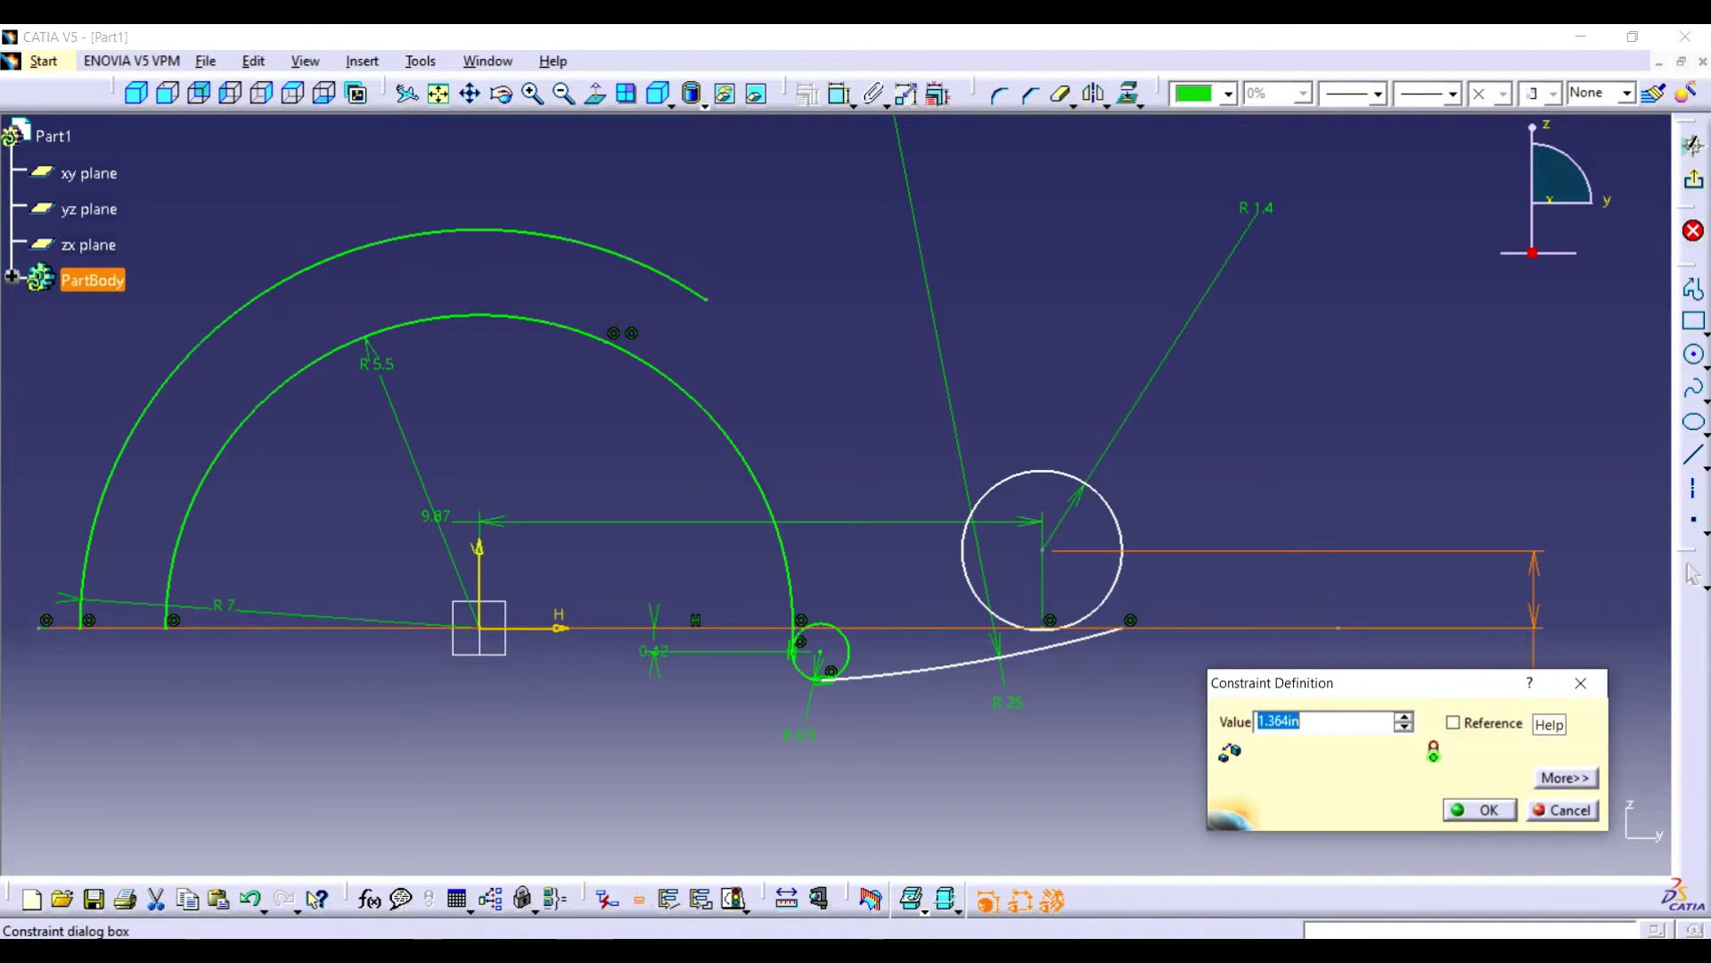
{"action": "type", "text": "0.67"}
{"action": "key", "text": "Return"}
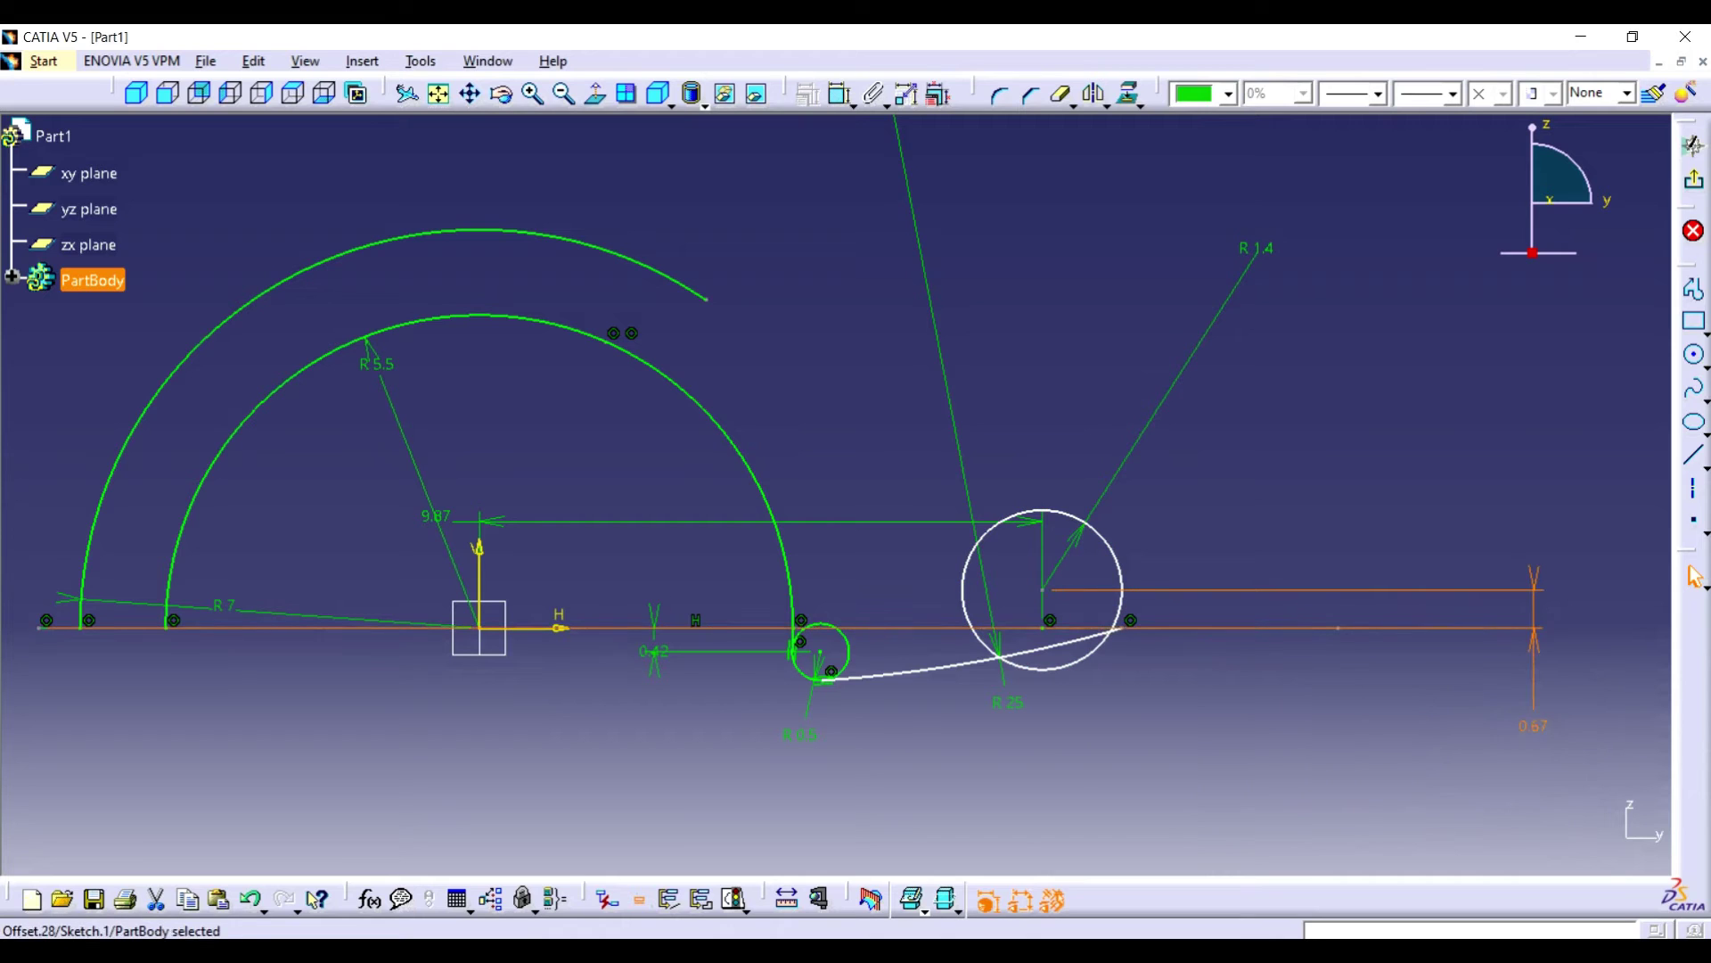
{"action": "right_click", "coordinate": [957, 629]}
{"action": "key", "text": "Escape"}
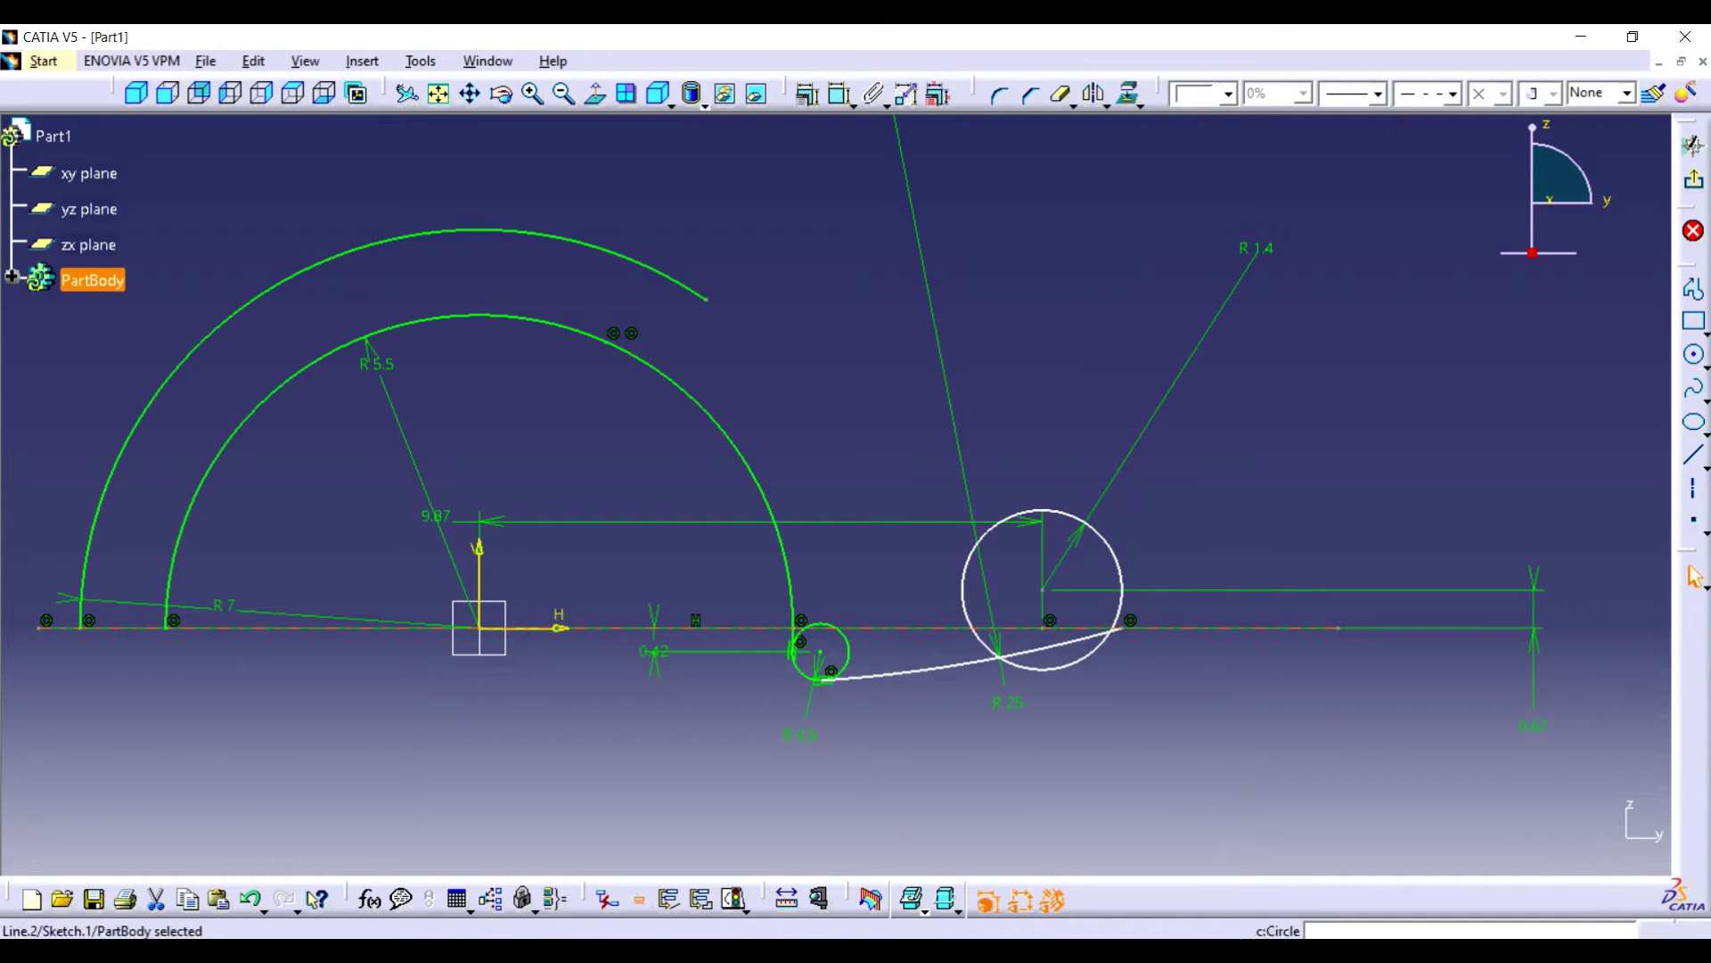
- Draw a line from the outer arc's free end to the top of the end circle and constrain it tangent to that circle
{"action": "left_click", "coordinate": [1694, 291]}
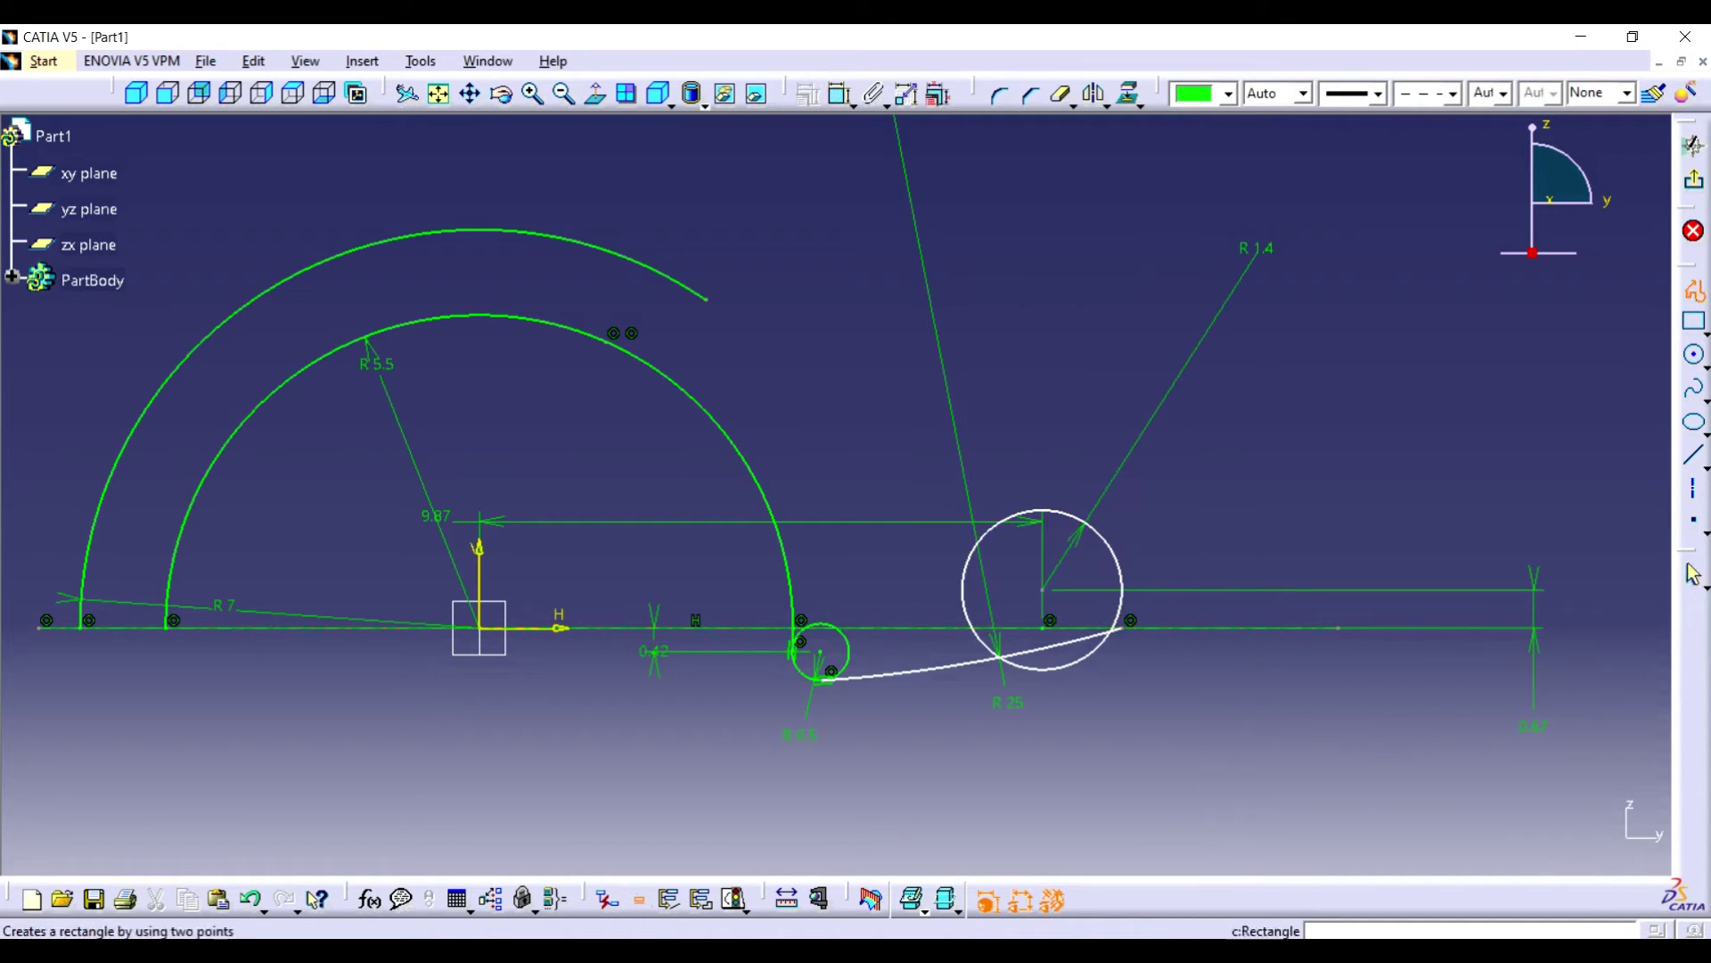
{"action": "left_click", "coordinate": [706, 300]}
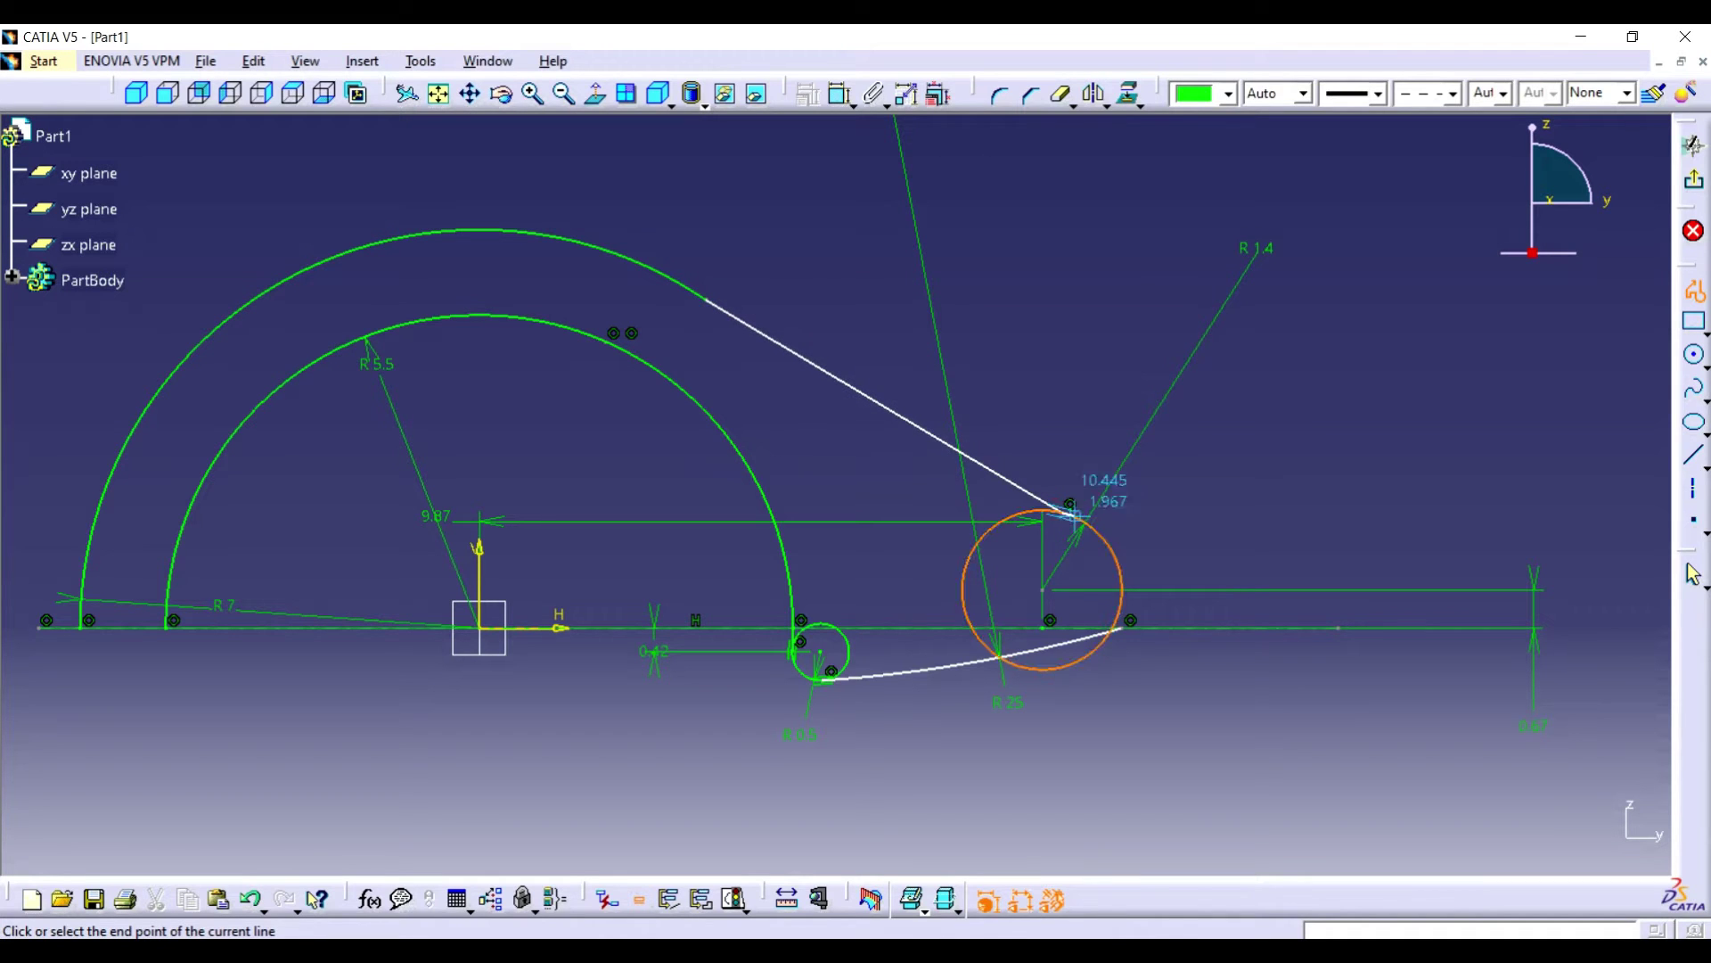
{"action": "double_click", "coordinate": [1059, 510]}
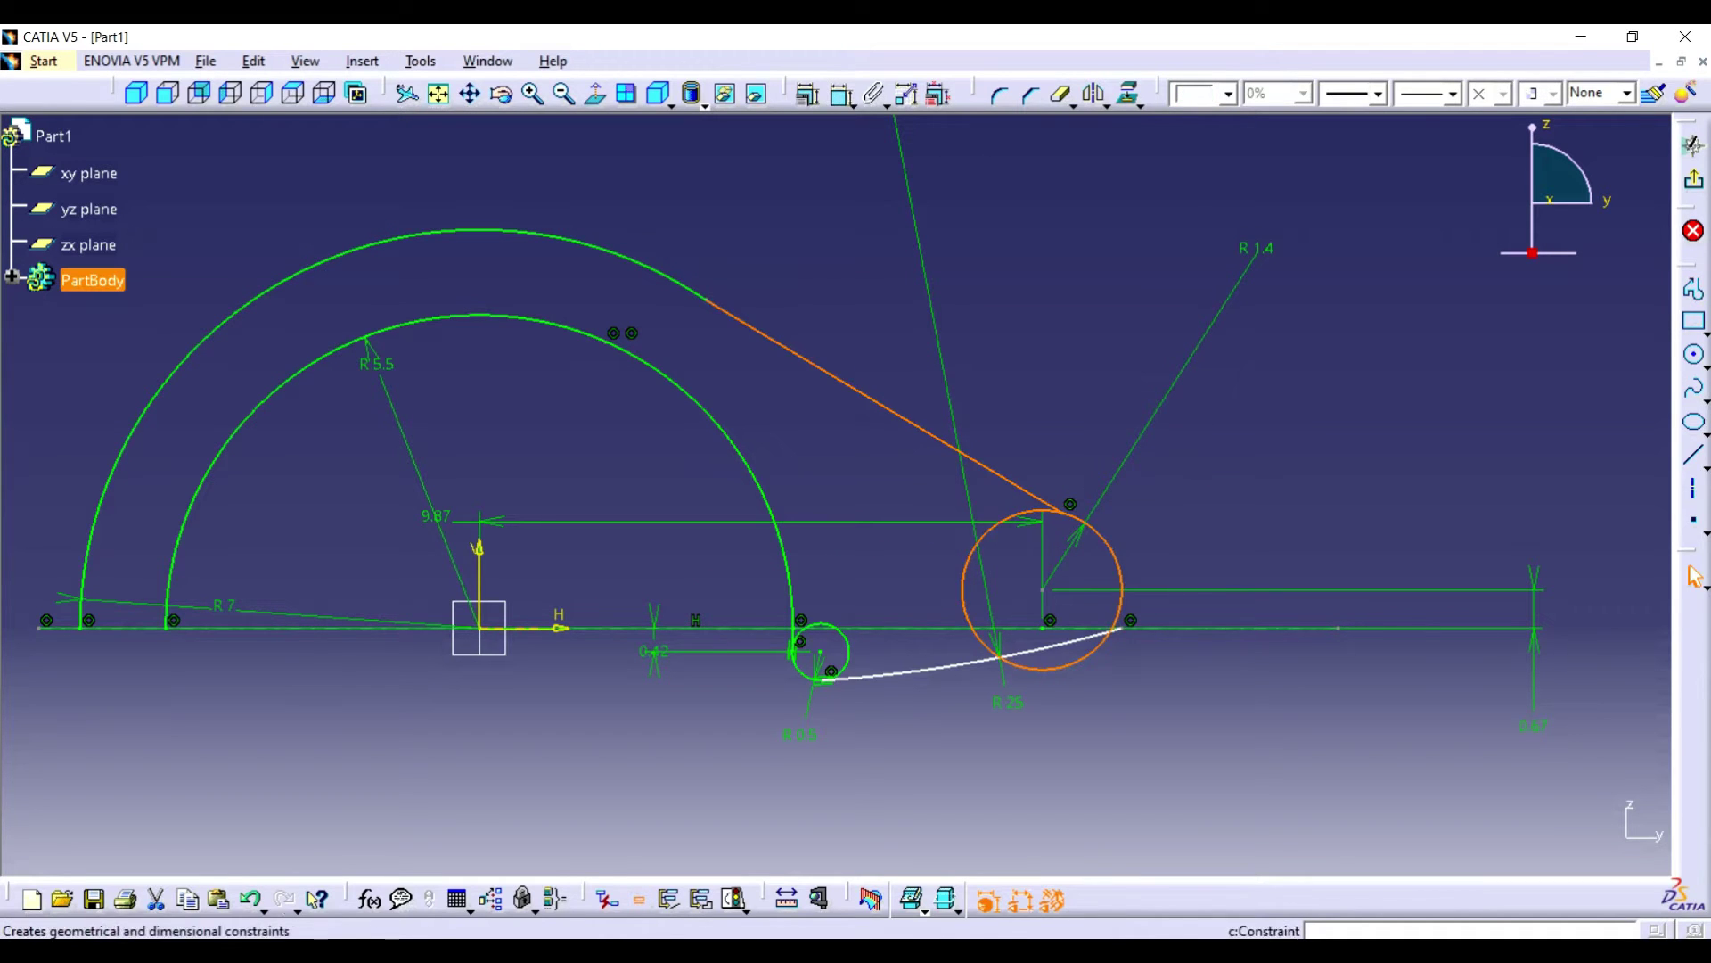
{"action": "left_click", "coordinate": [807, 94]}
{"action": "left_click", "coordinate": [1467, 238]}
{"action": "left_click", "coordinate": [1569, 401]}
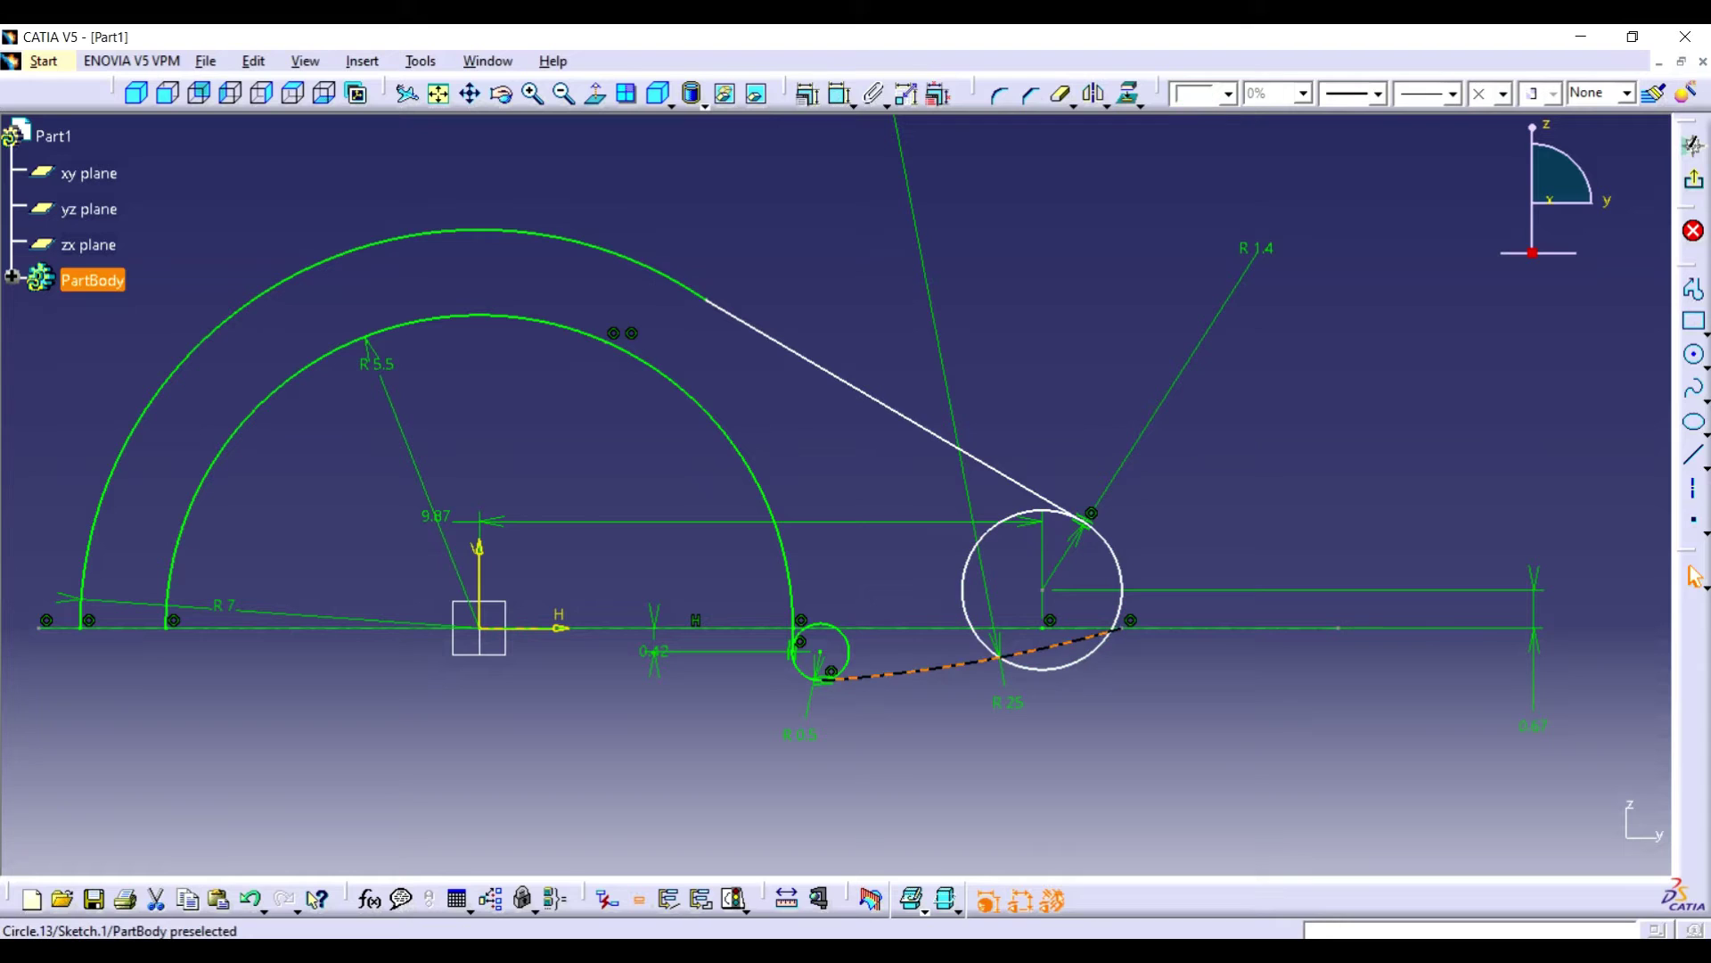
- Delete the 25 in lower arc and dimension the end circle's centre 9.87 in horizontally from the vertical axis
{"action": "key", "text": "Delete"}
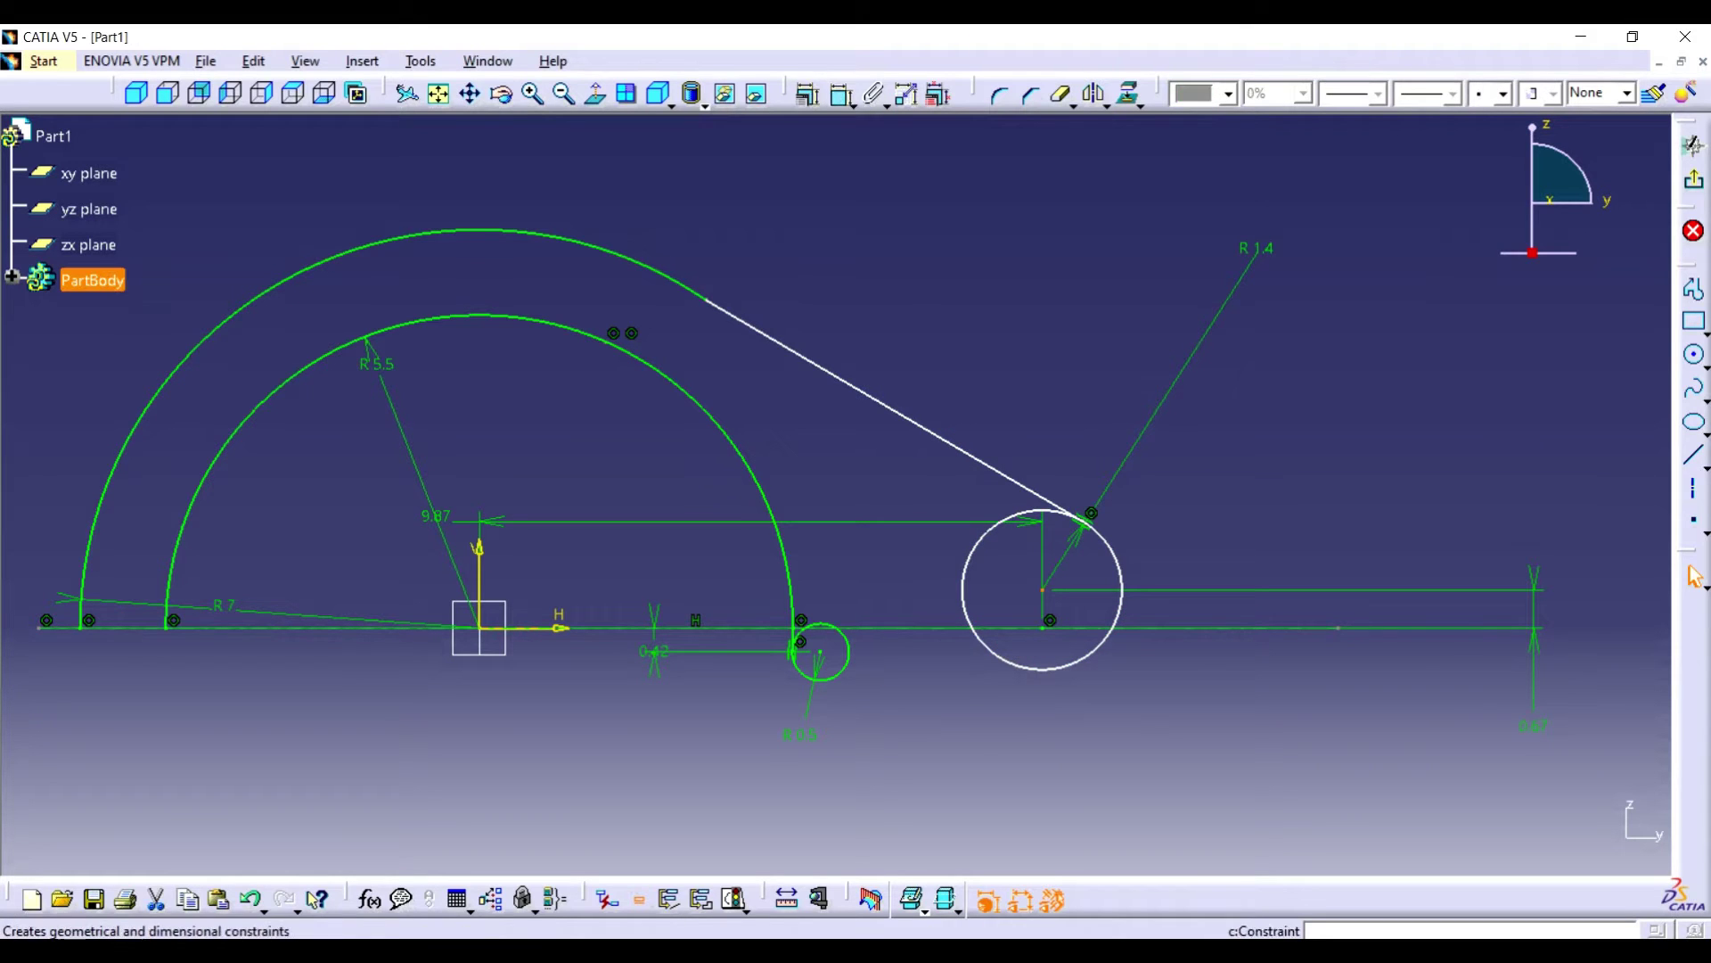
{"action": "left_click", "coordinate": [838, 94]}
{"action": "left_click", "coordinate": [480, 570]}
{"action": "left_click", "coordinate": [551, 735]}
{"action": "double_click", "coordinate": [551, 733]}
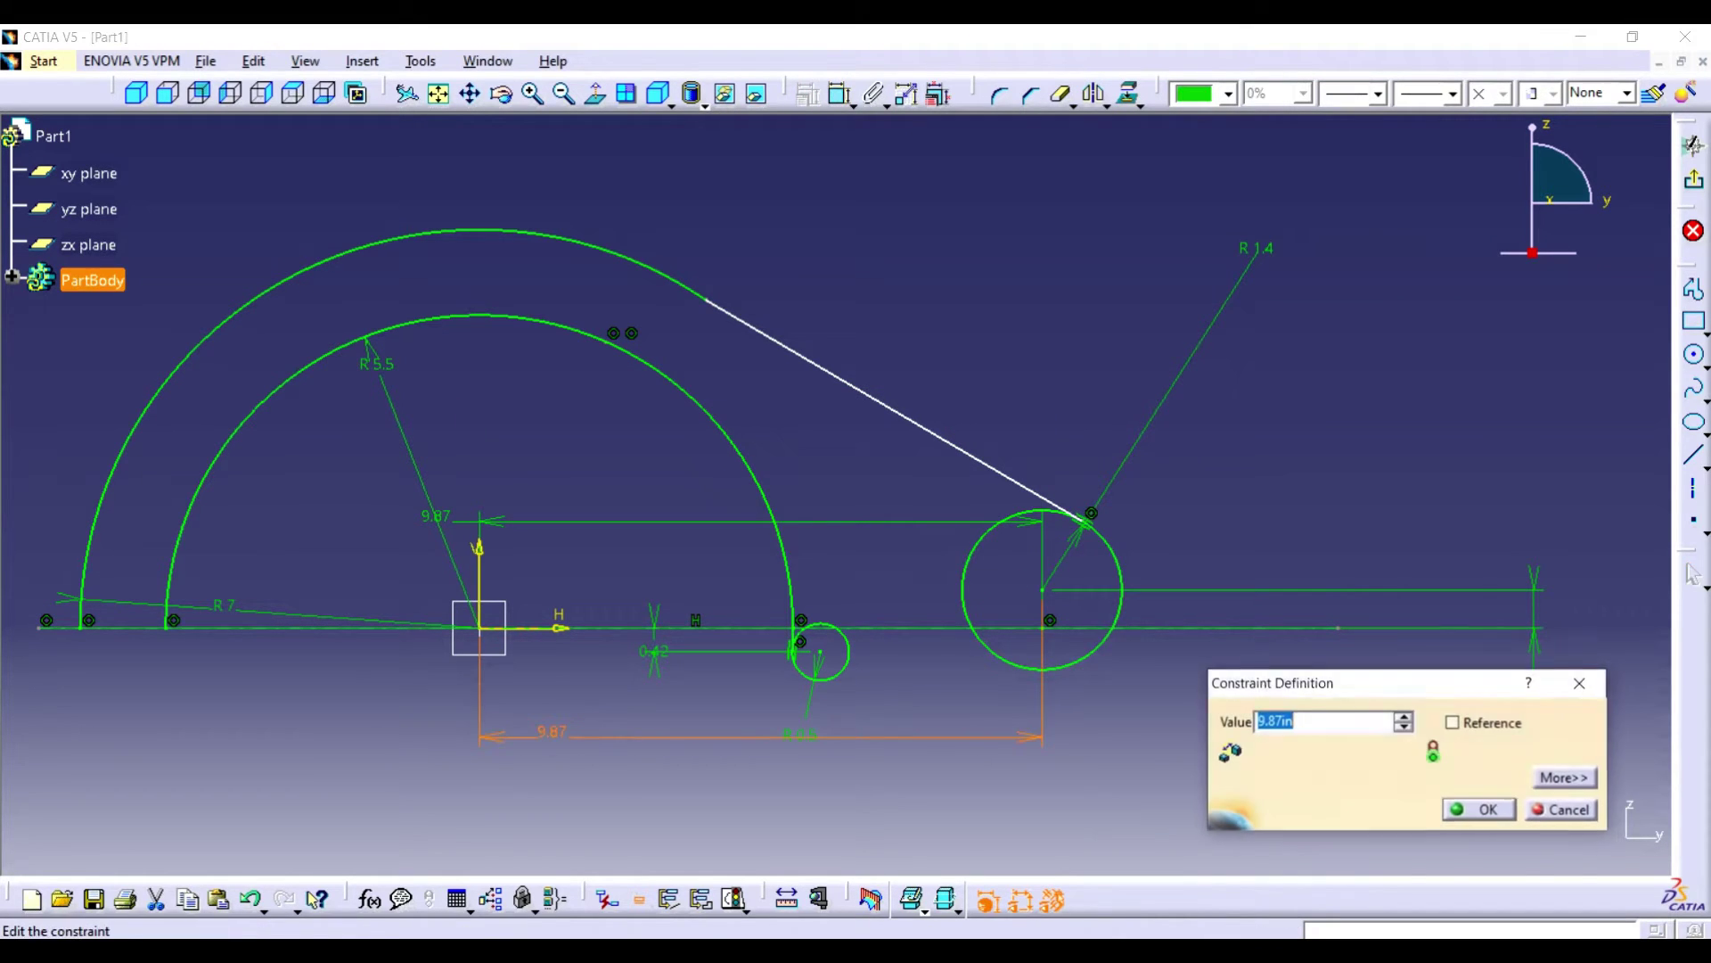
{"action": "key", "text": "Return"}
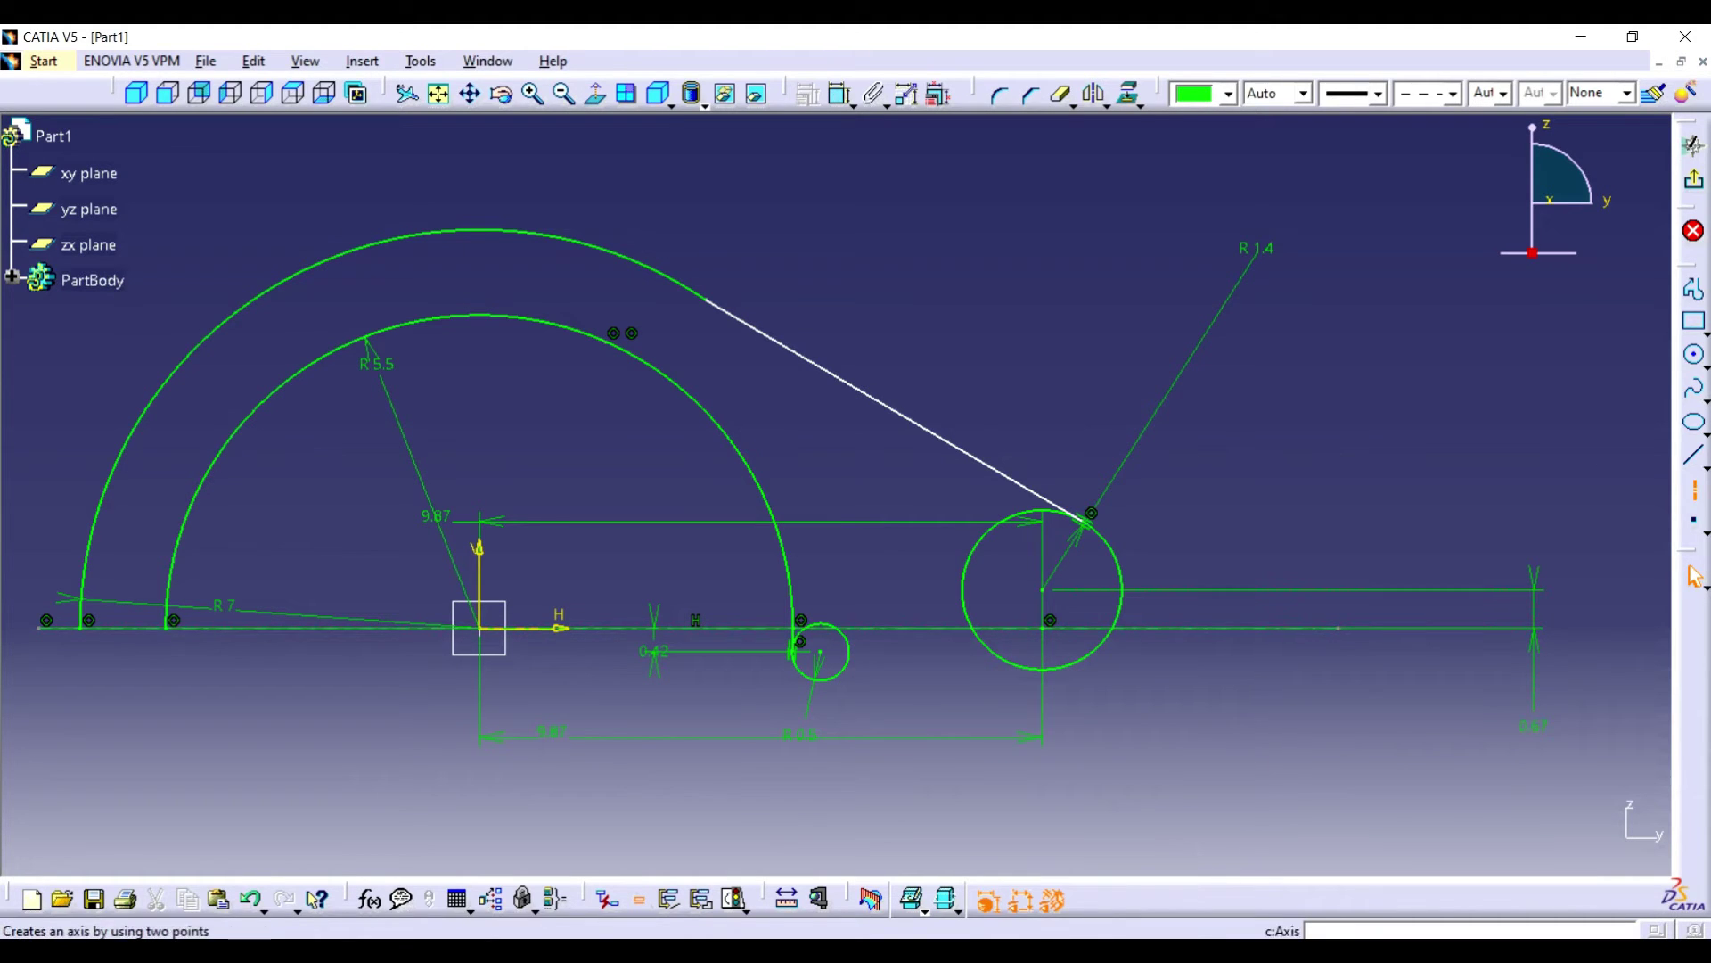
- Draw a horizontal axis outward from the end circle's centre and quick-trim the circle to the arc between the tangent line and that axis
{"action": "left_click", "coordinate": [1041, 589]}
{"action": "left_click", "coordinate": [1520, 589]}
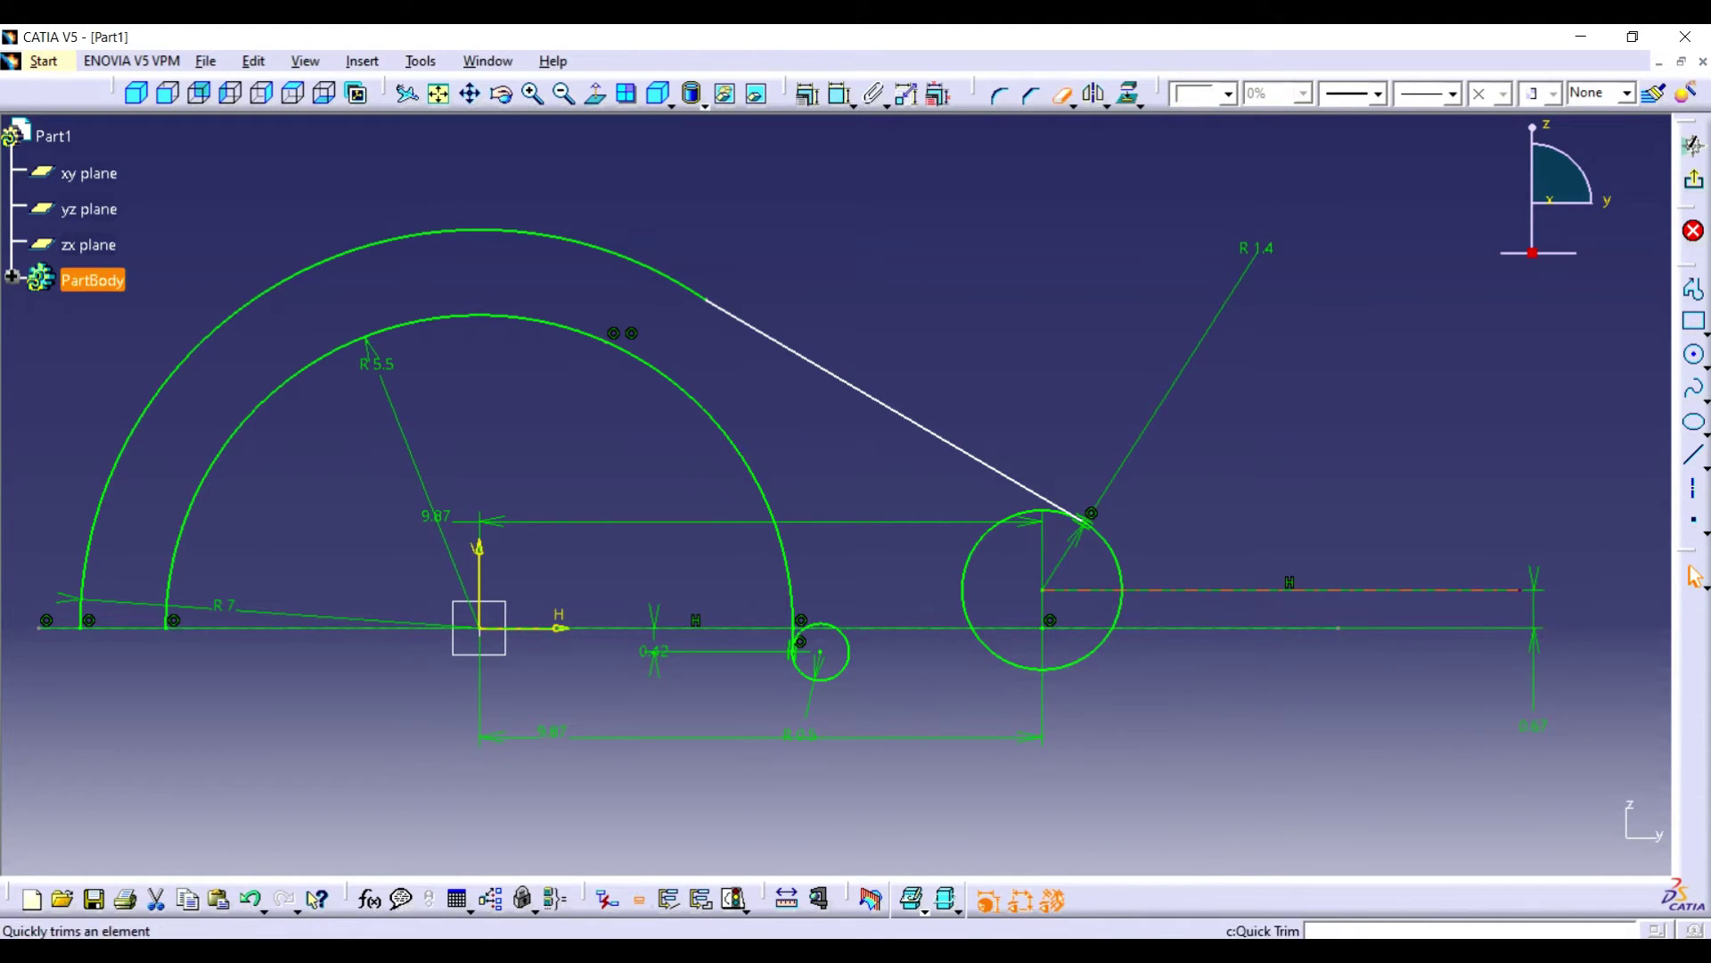
{"action": "double_click", "coordinate": [1063, 93]}
{"action": "left_click", "coordinate": [1119, 611]}
{"action": "left_click", "coordinate": [1098, 648]}
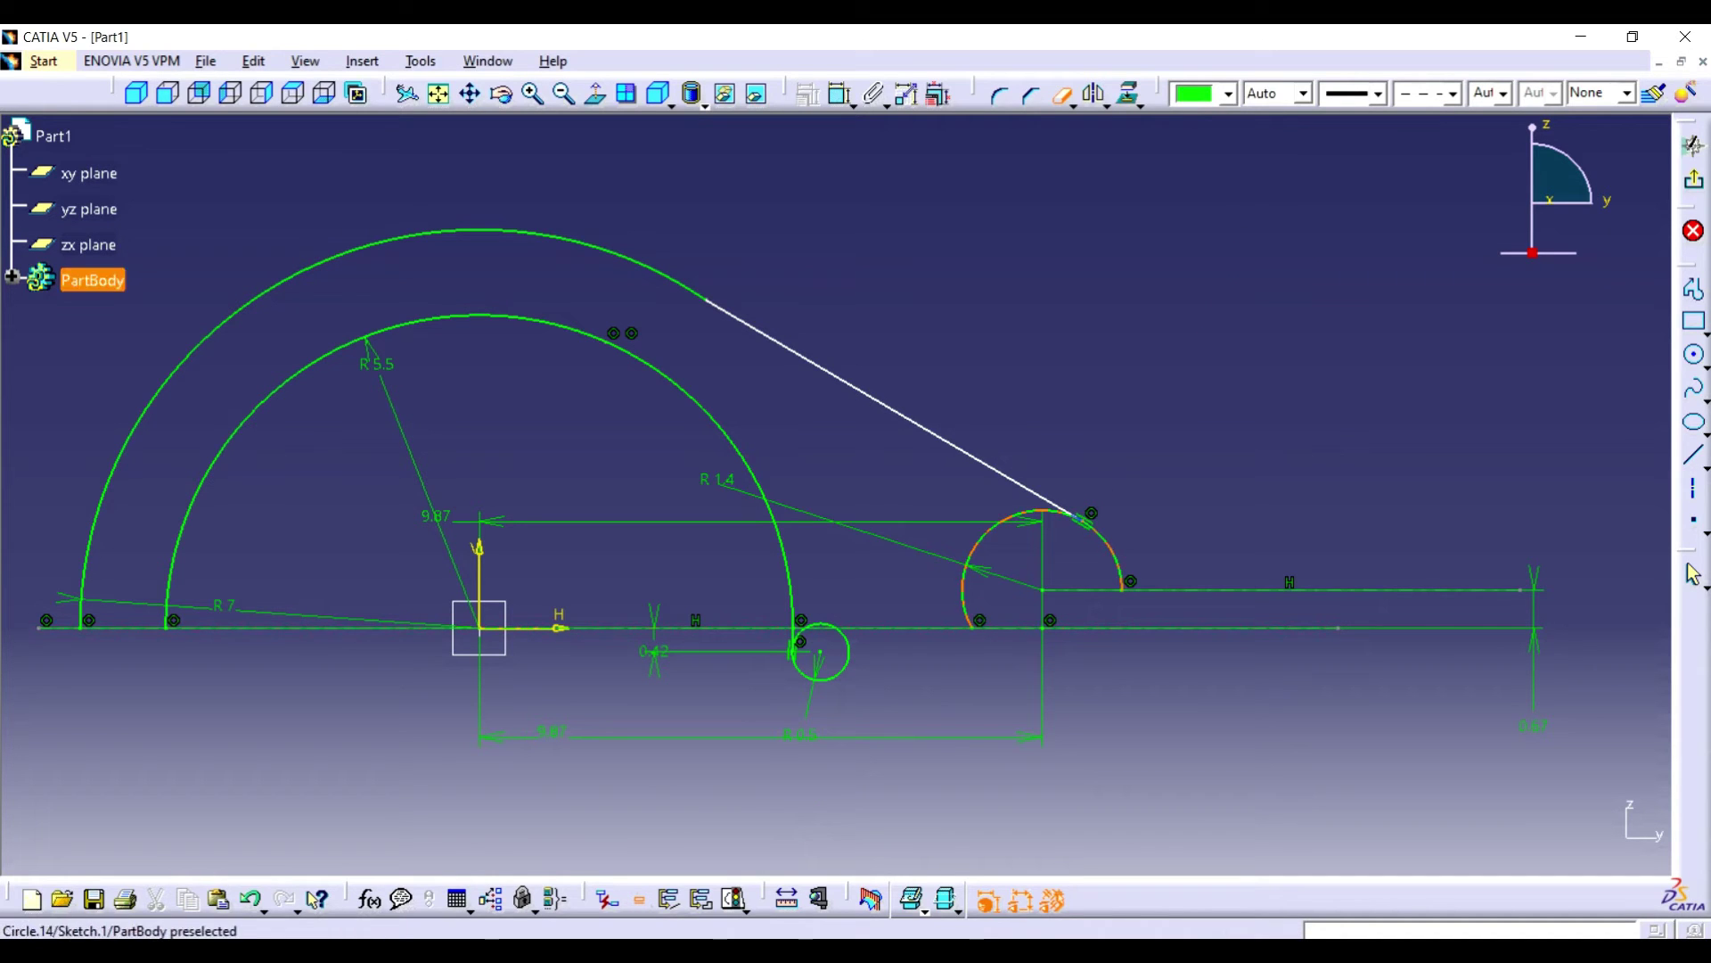
{"action": "left_click", "coordinate": [1074, 515]}
- Sketch a three-point arc with limits from the small circle's lower edge to the end arc's lower endpoint on the upper axis
{"action": "left_click", "coordinate": [1705, 366]}
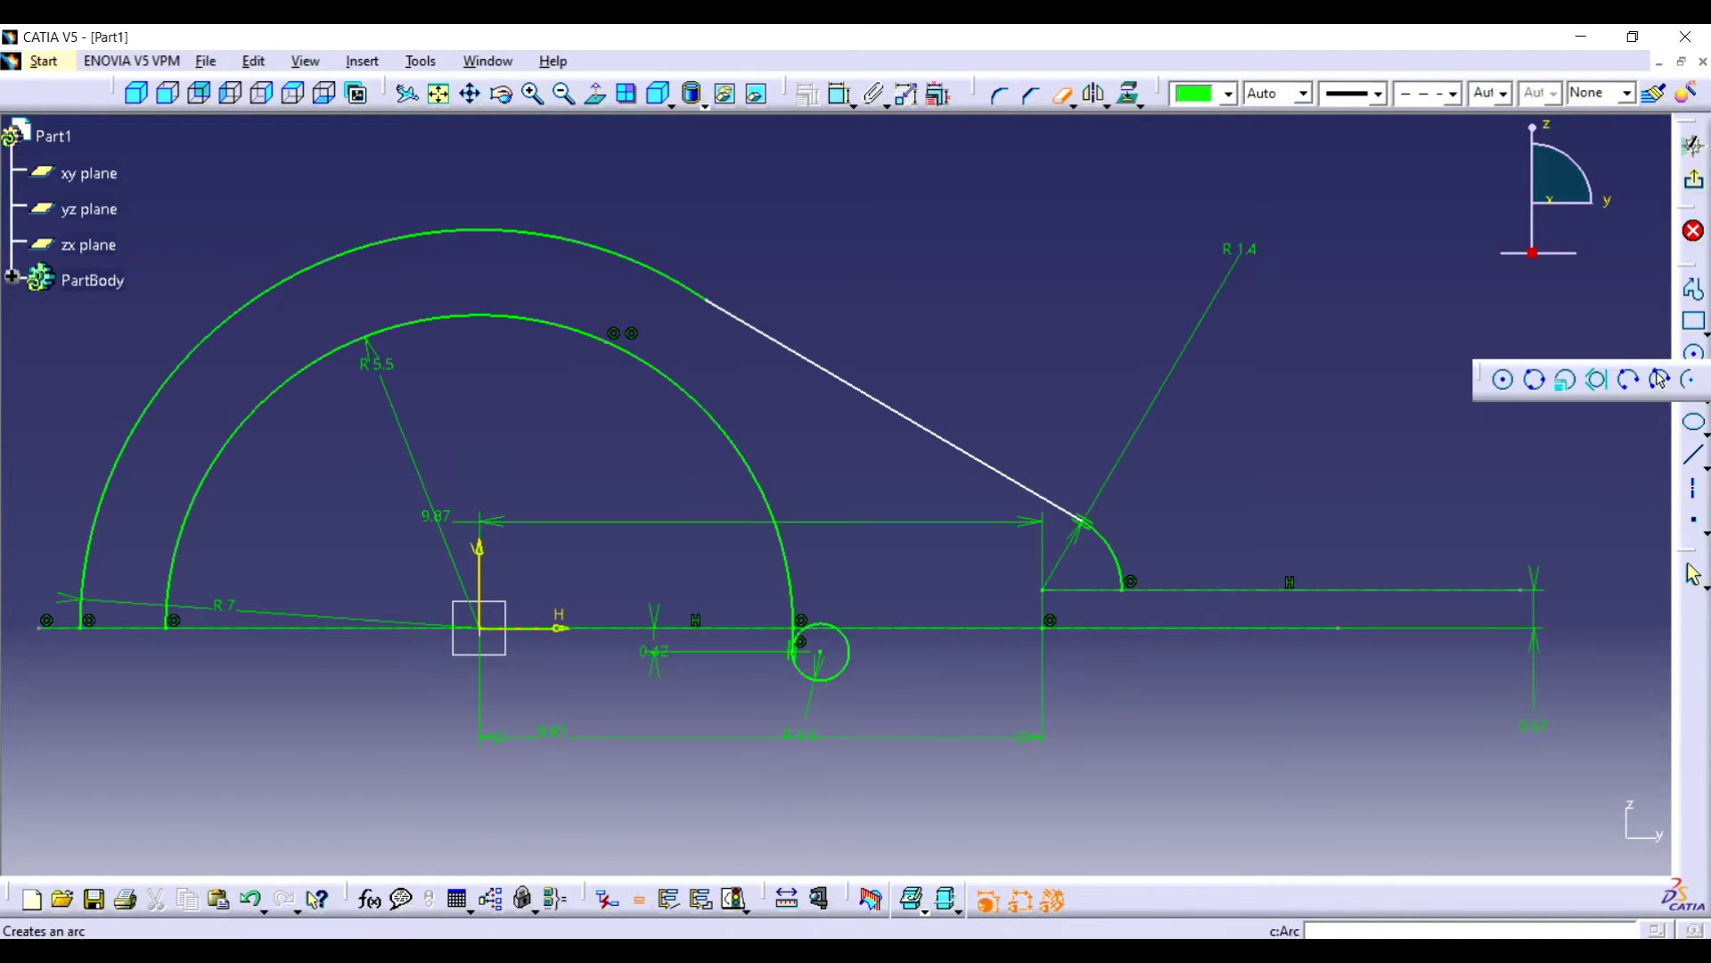
{"action": "left_click", "coordinate": [1659, 378]}
{"action": "left_click", "coordinate": [829, 677]}
{"action": "left_click", "coordinate": [1122, 589]}
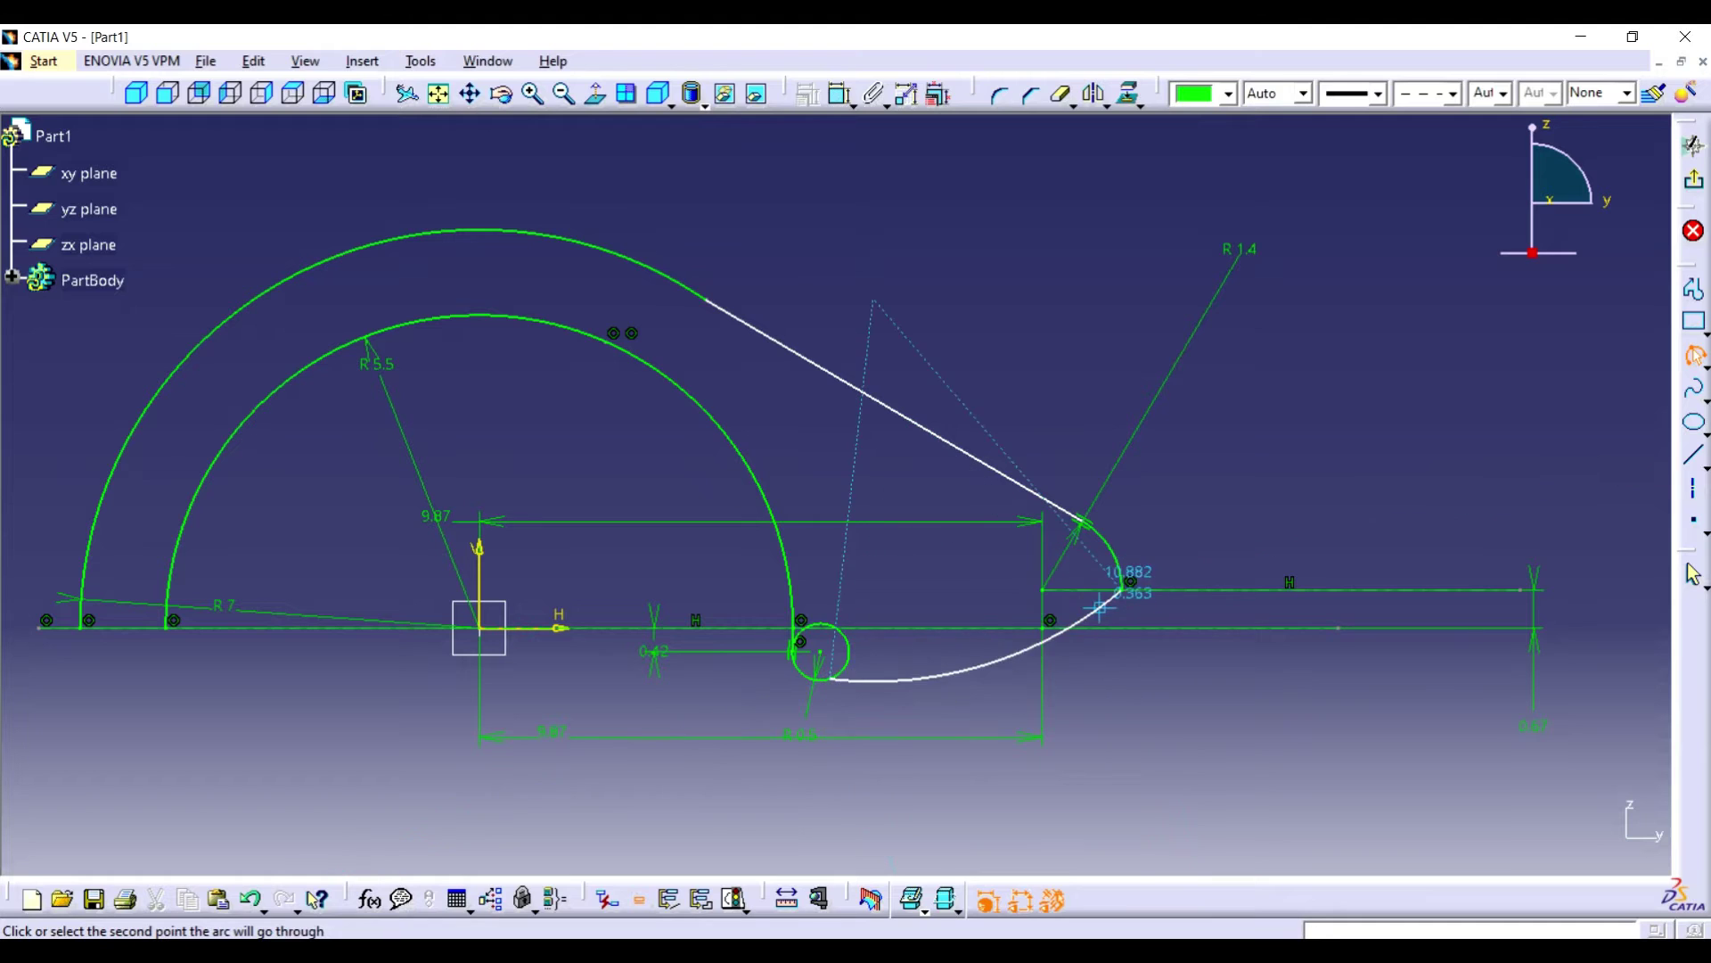
{"action": "left_click", "coordinate": [1095, 607]}
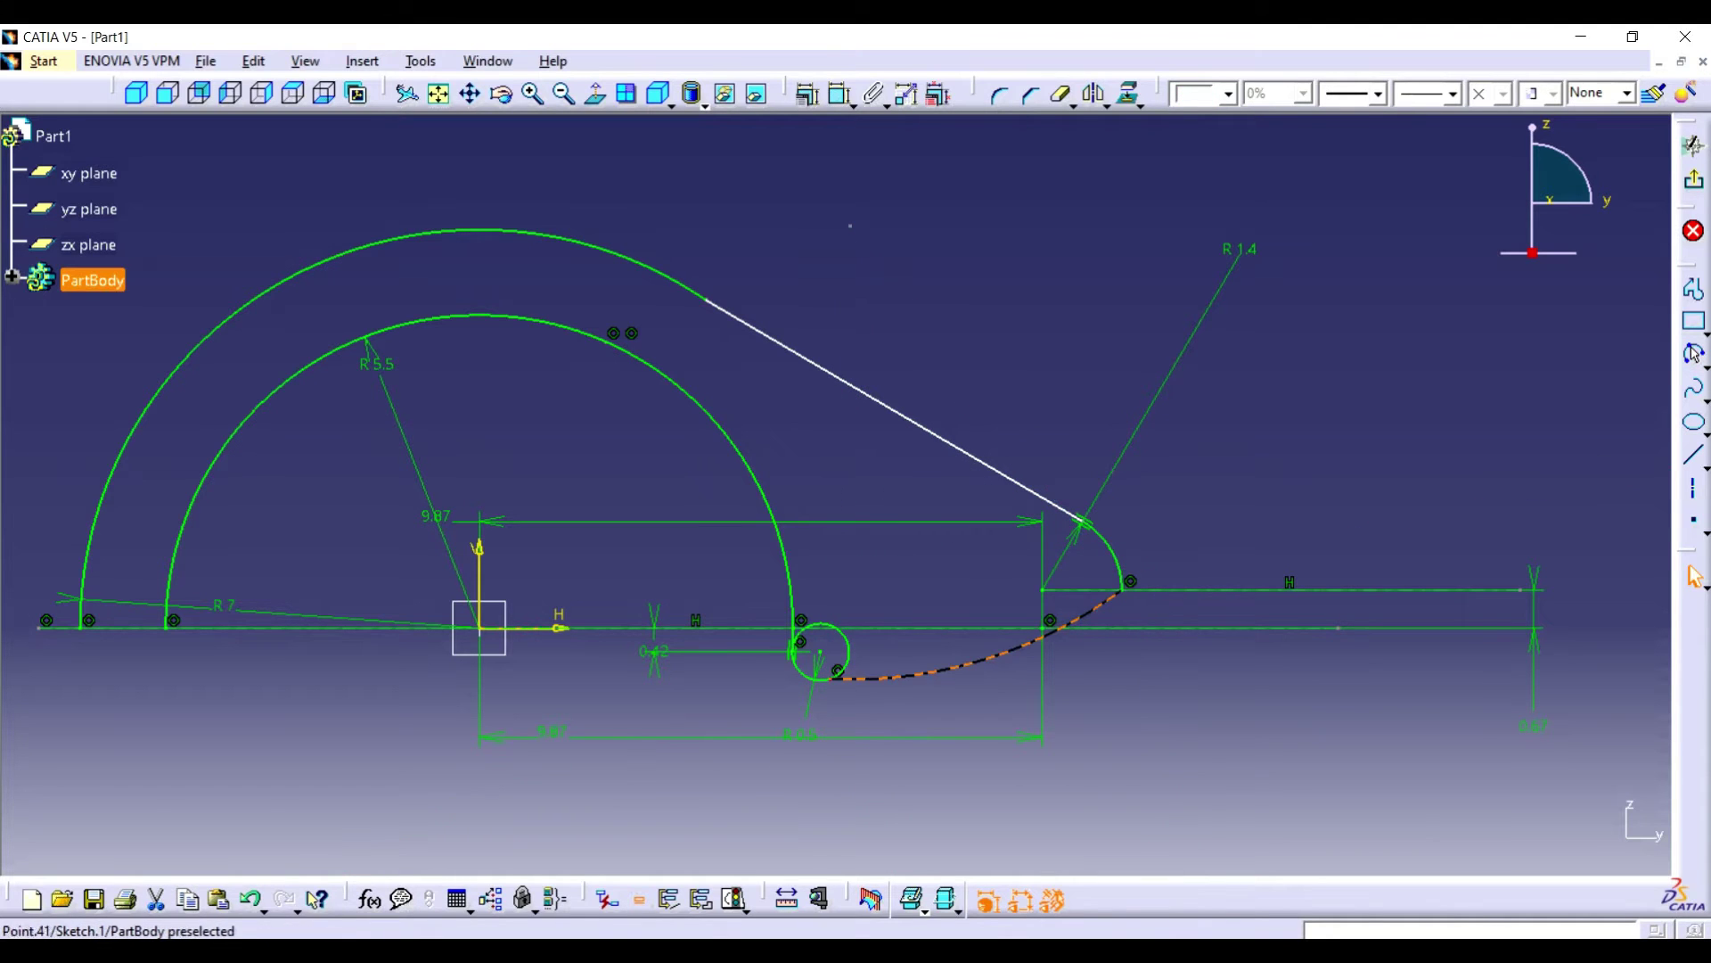
- Constrain the three-point arc tangent to the small circle
{"action": "left_click", "coordinate": [807, 94]}
{"action": "left_click", "coordinate": [1598, 239]}
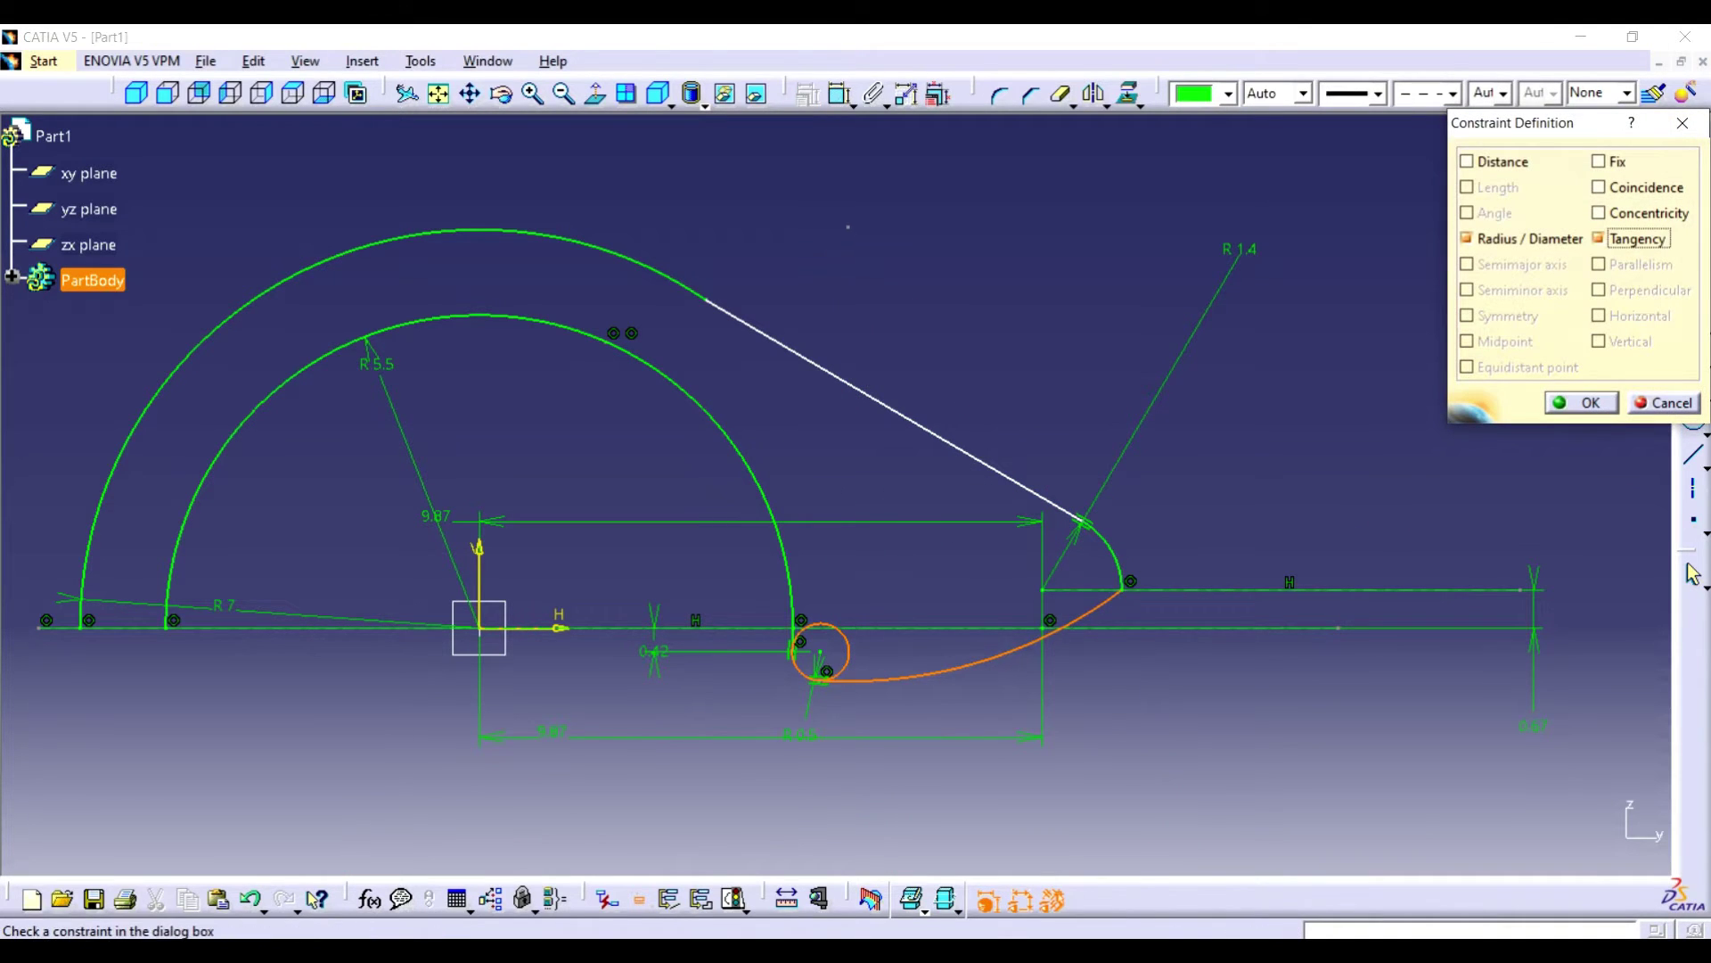
{"action": "left_click", "coordinate": [1582, 402]}
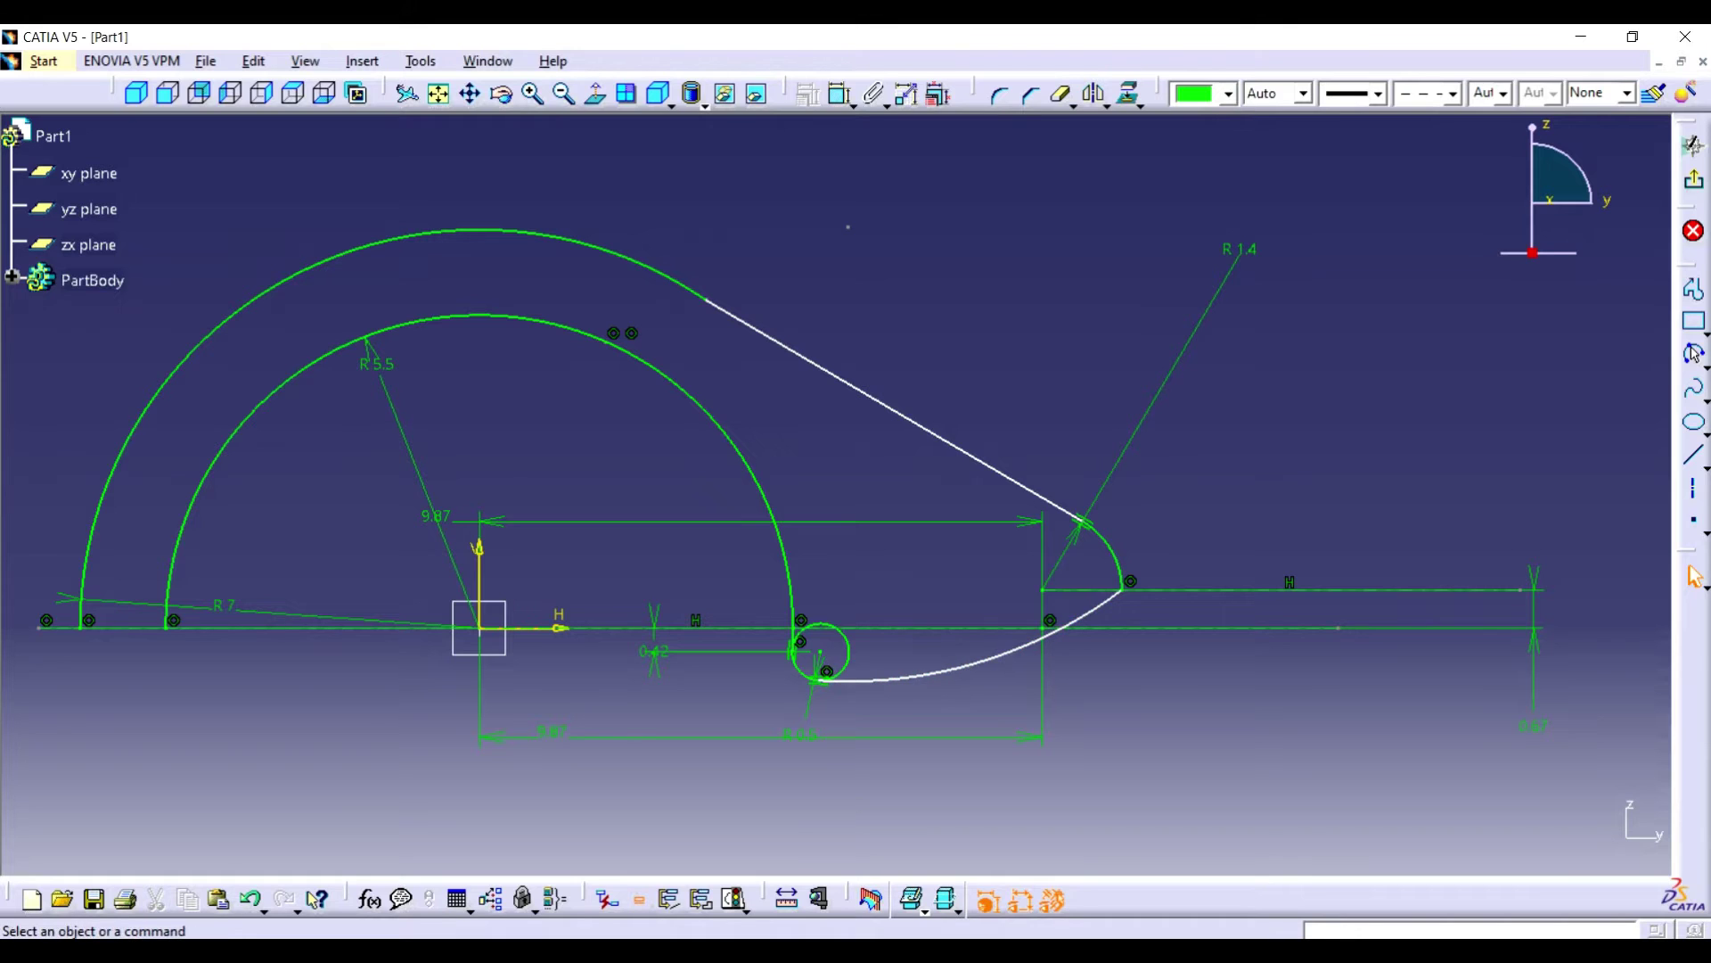
- Set the lower arc's radius to 25 in and quick-trim the small circle to the portion joining the inner arc and lower arc
{"action": "left_click", "coordinate": [1003, 653]}
{"action": "left_click", "coordinate": [839, 94]}
{"action": "left_click", "coordinate": [964, 376]}
{"action": "double_click", "coordinate": [964, 376]}
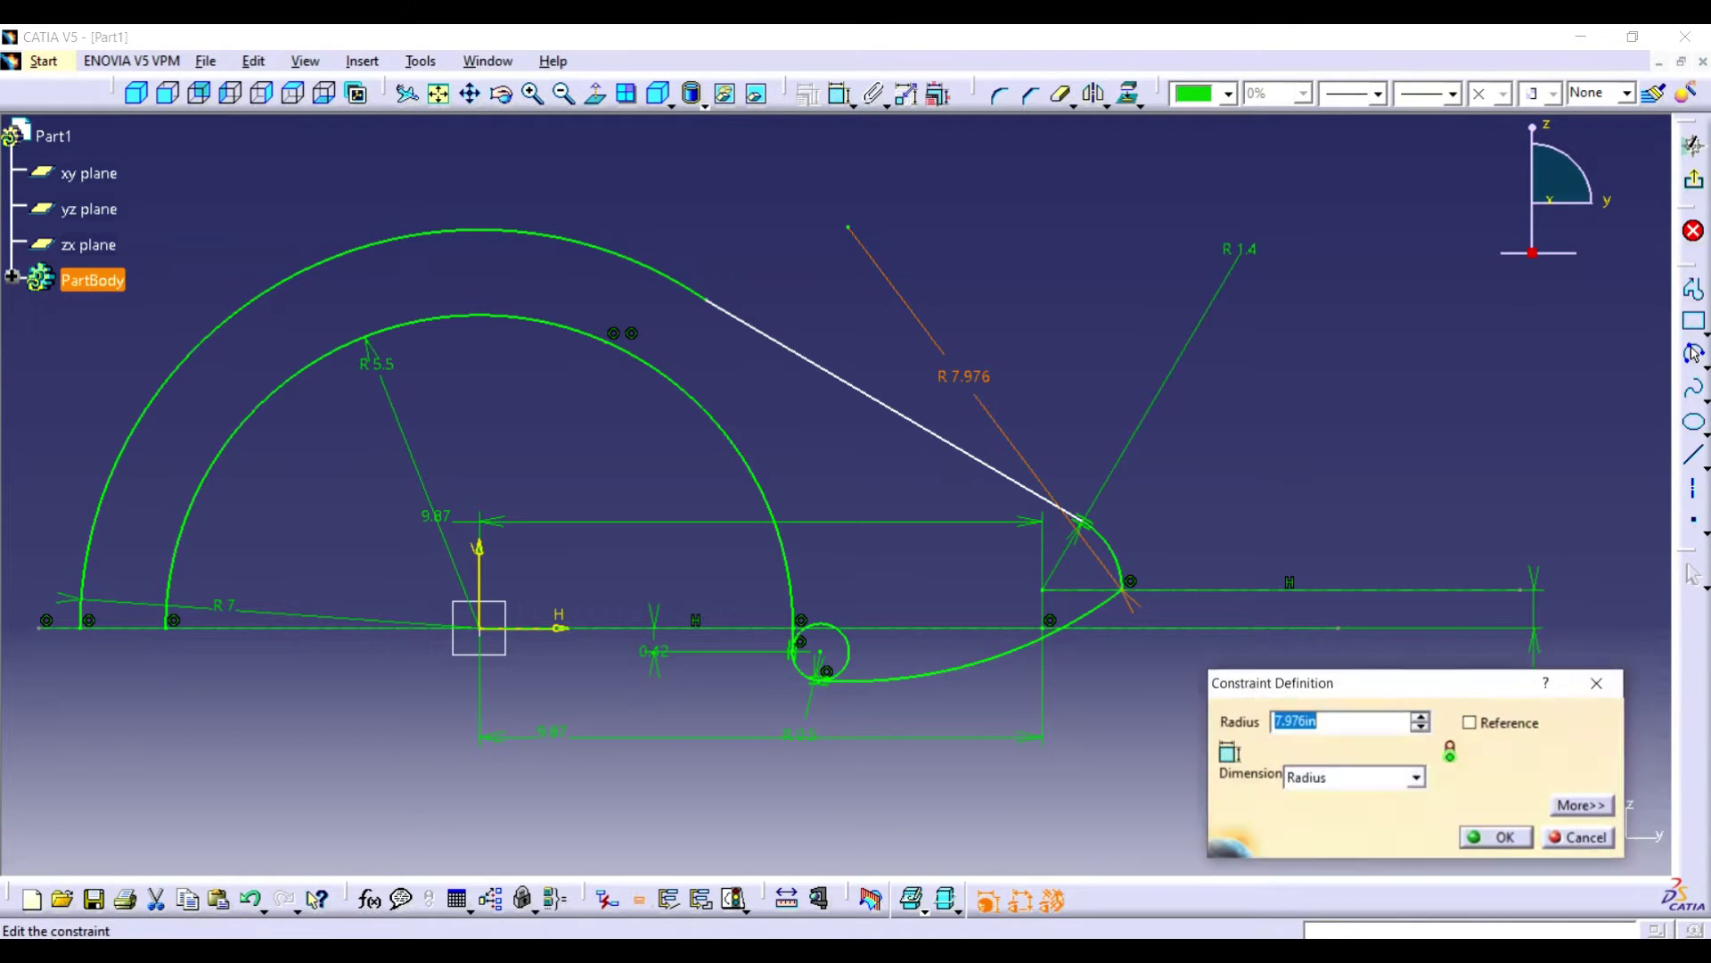
{"action": "type", "text": "25"}
{"action": "key", "text": "Return"}
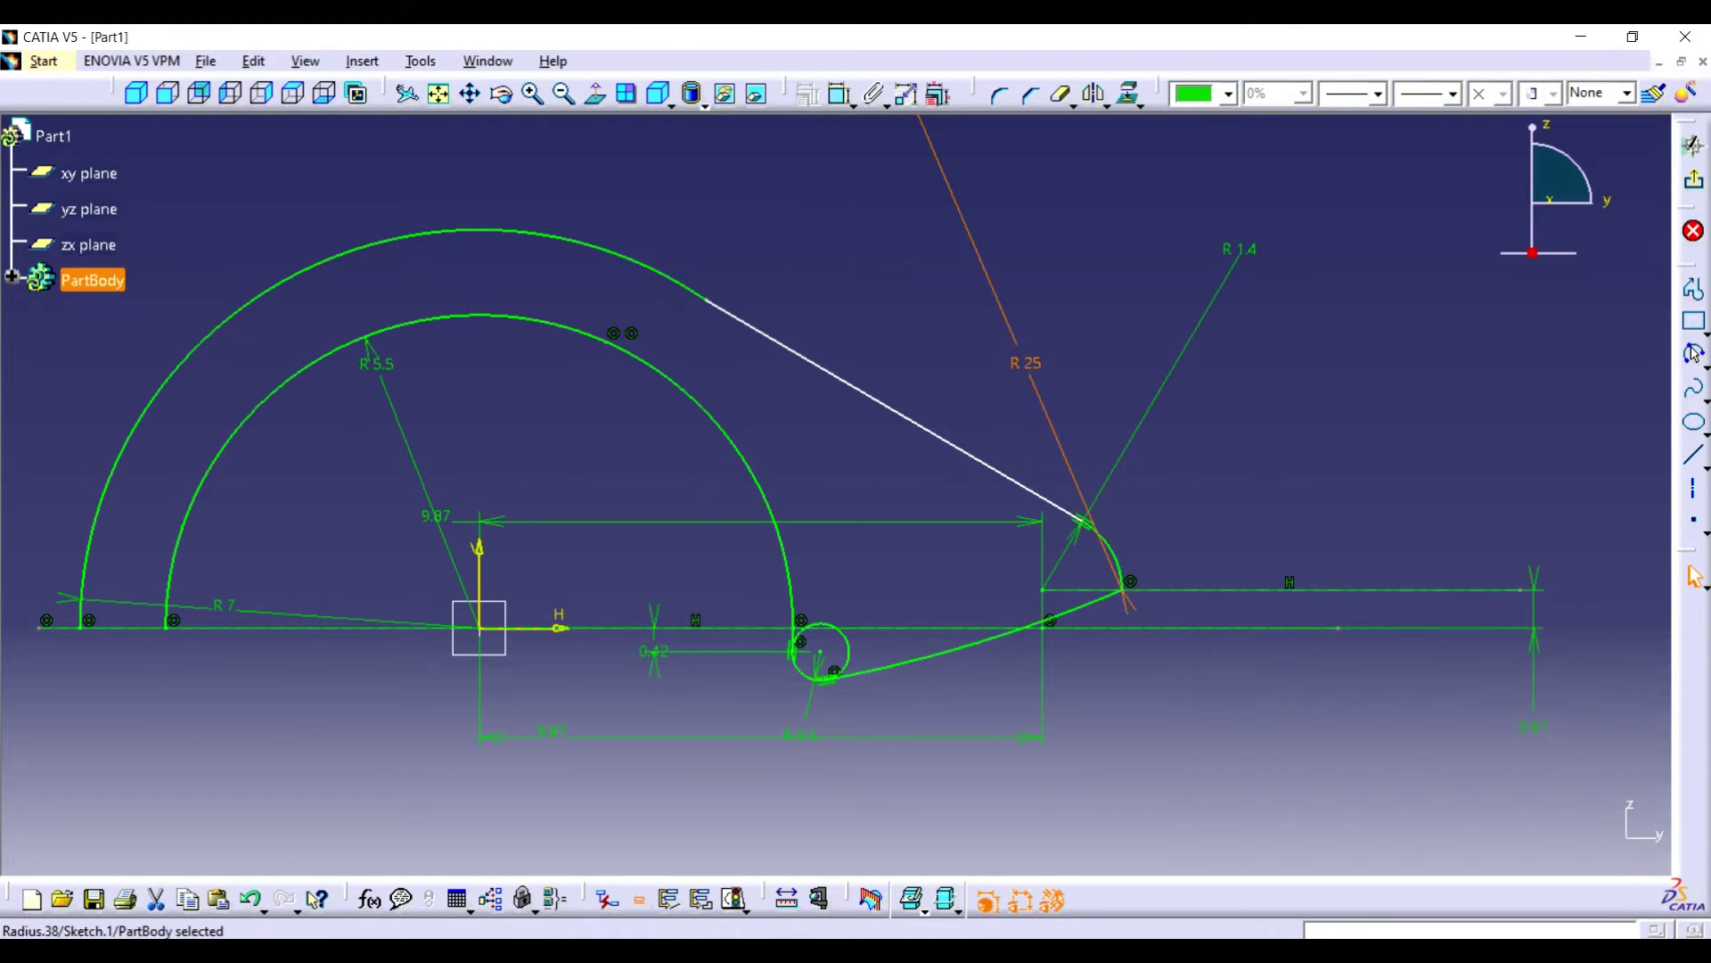
{"action": "left_click_drag", "start_coordinate": [1025, 363], "coordinate": [997, 295]}
{"action": "left_click", "coordinate": [1061, 93]}
{"action": "left_click", "coordinate": [847, 655]}
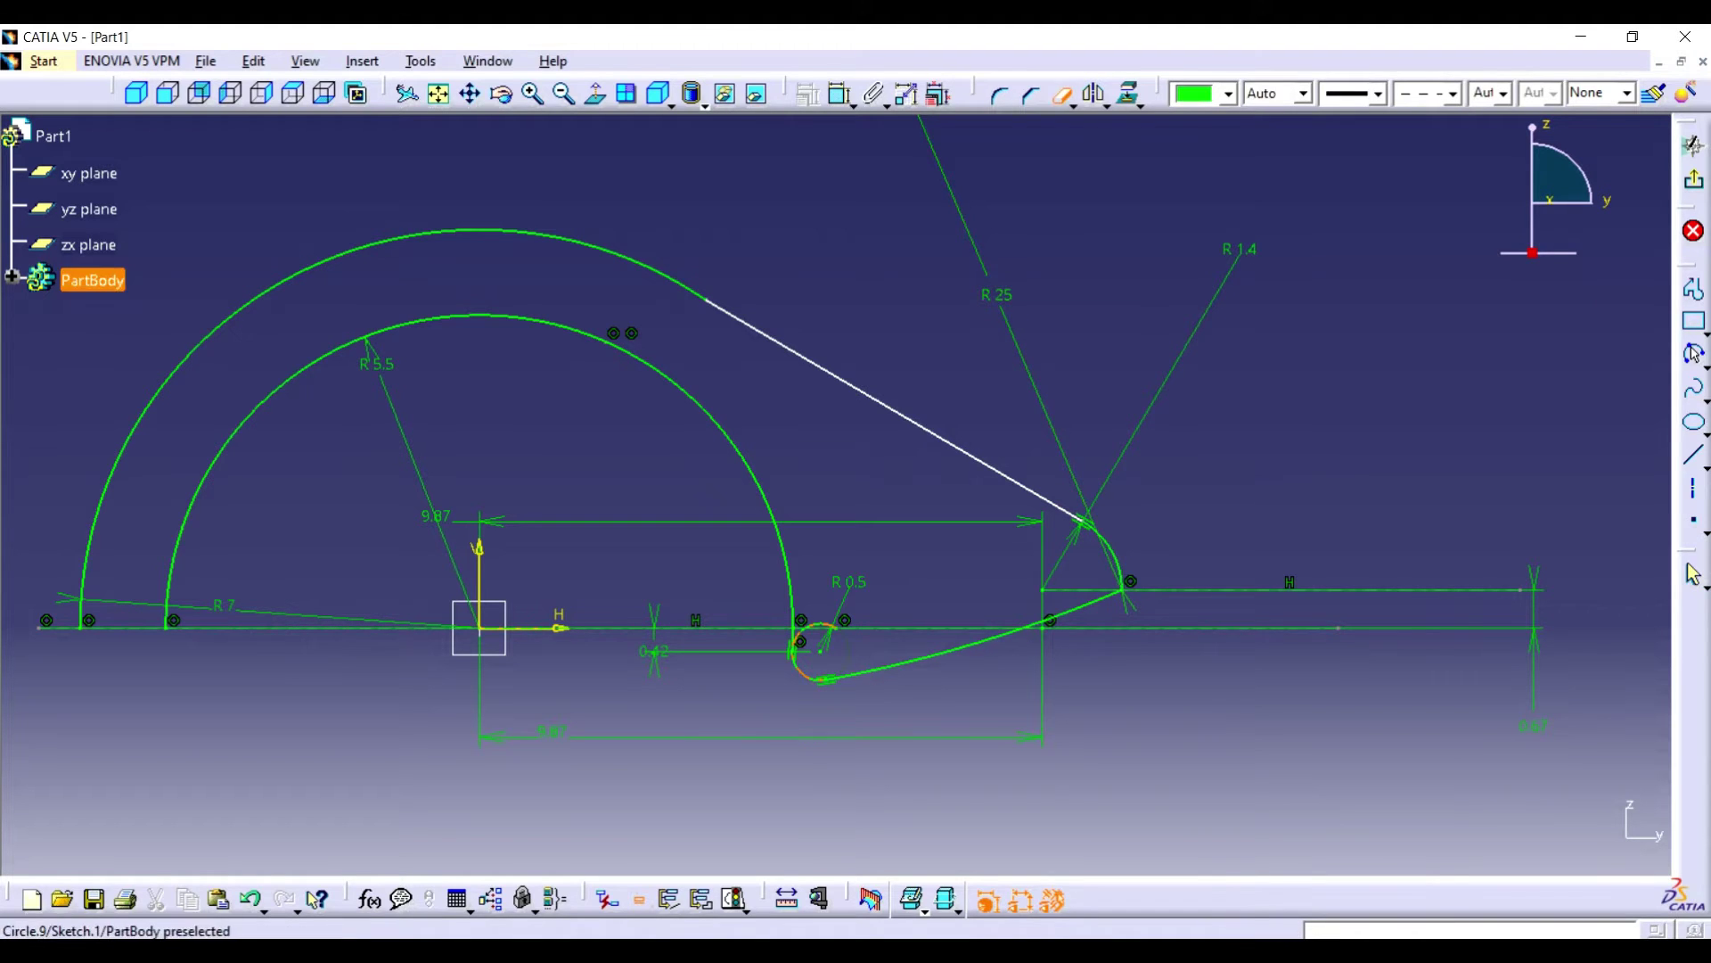
- Run Sketch Analysis to check the profile's geometry for open ends
{"action": "left_click", "coordinate": [420, 60]}
{"action": "left_click", "coordinate": [495, 393]}
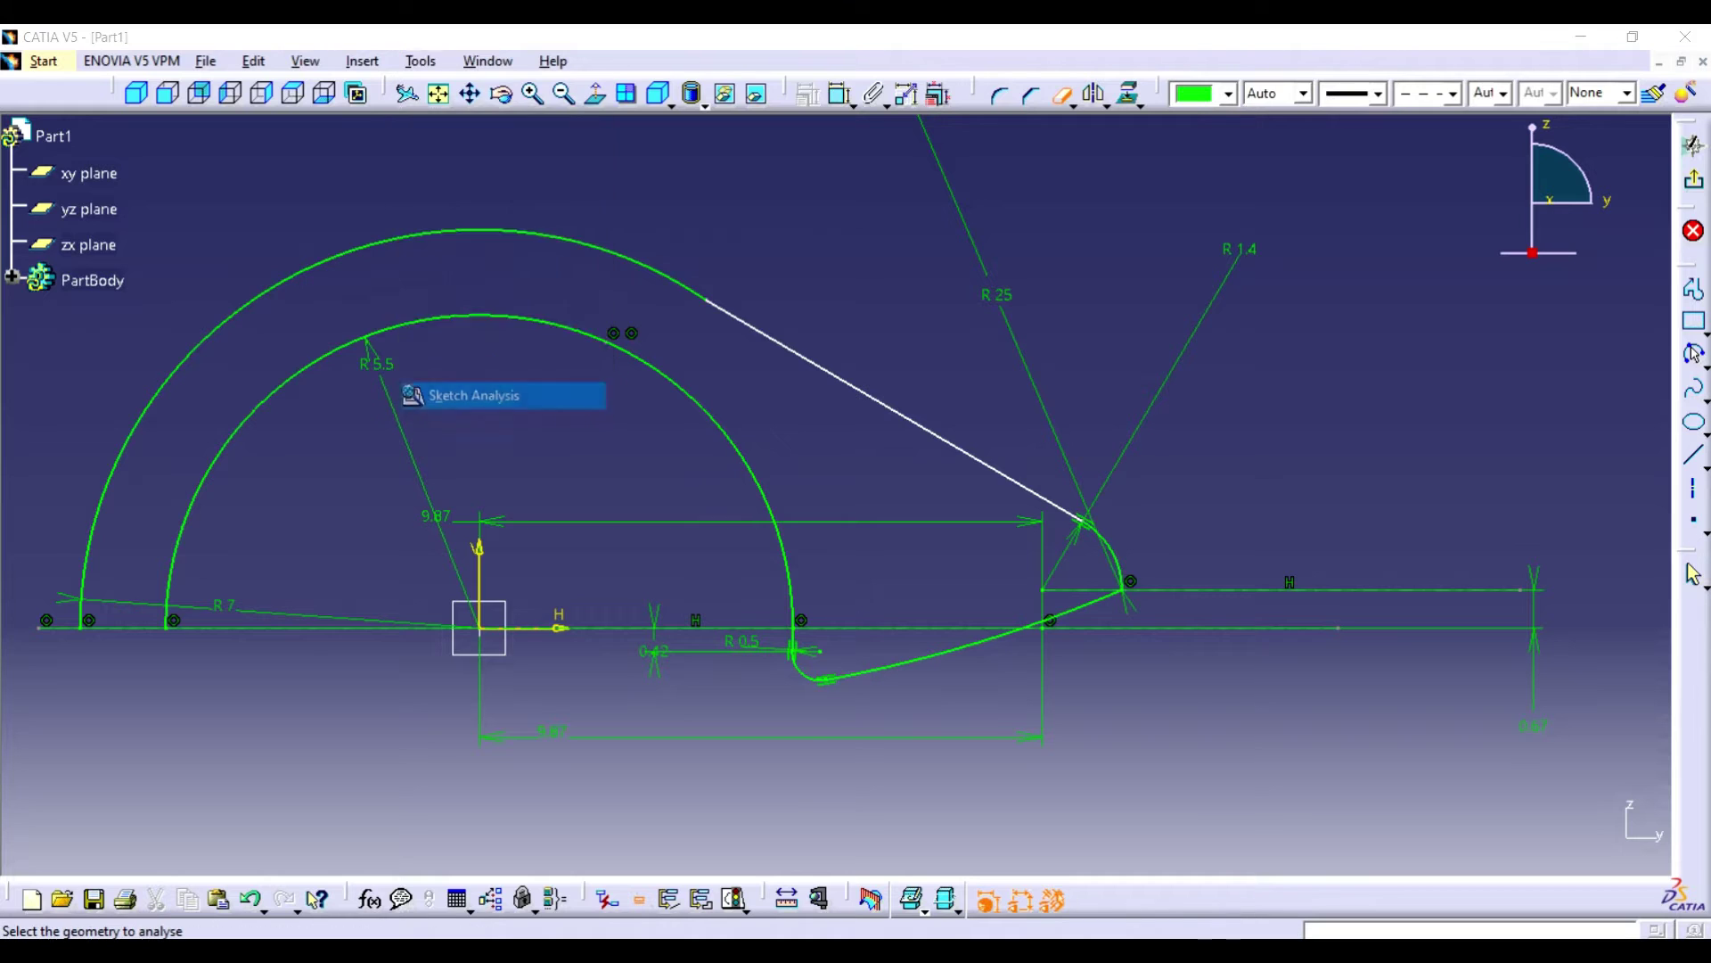
{"action": "left_click", "coordinate": [258, 335]}
{"action": "mouse_move", "coordinate": [535, 174]}
{"action": "left_mouse_down"}
{"action": "mouse_move", "coordinate": [1342, 218]}
{"action": "mouse_move", "coordinate": [1033, 161]}
{"action": "left_mouse_up"}
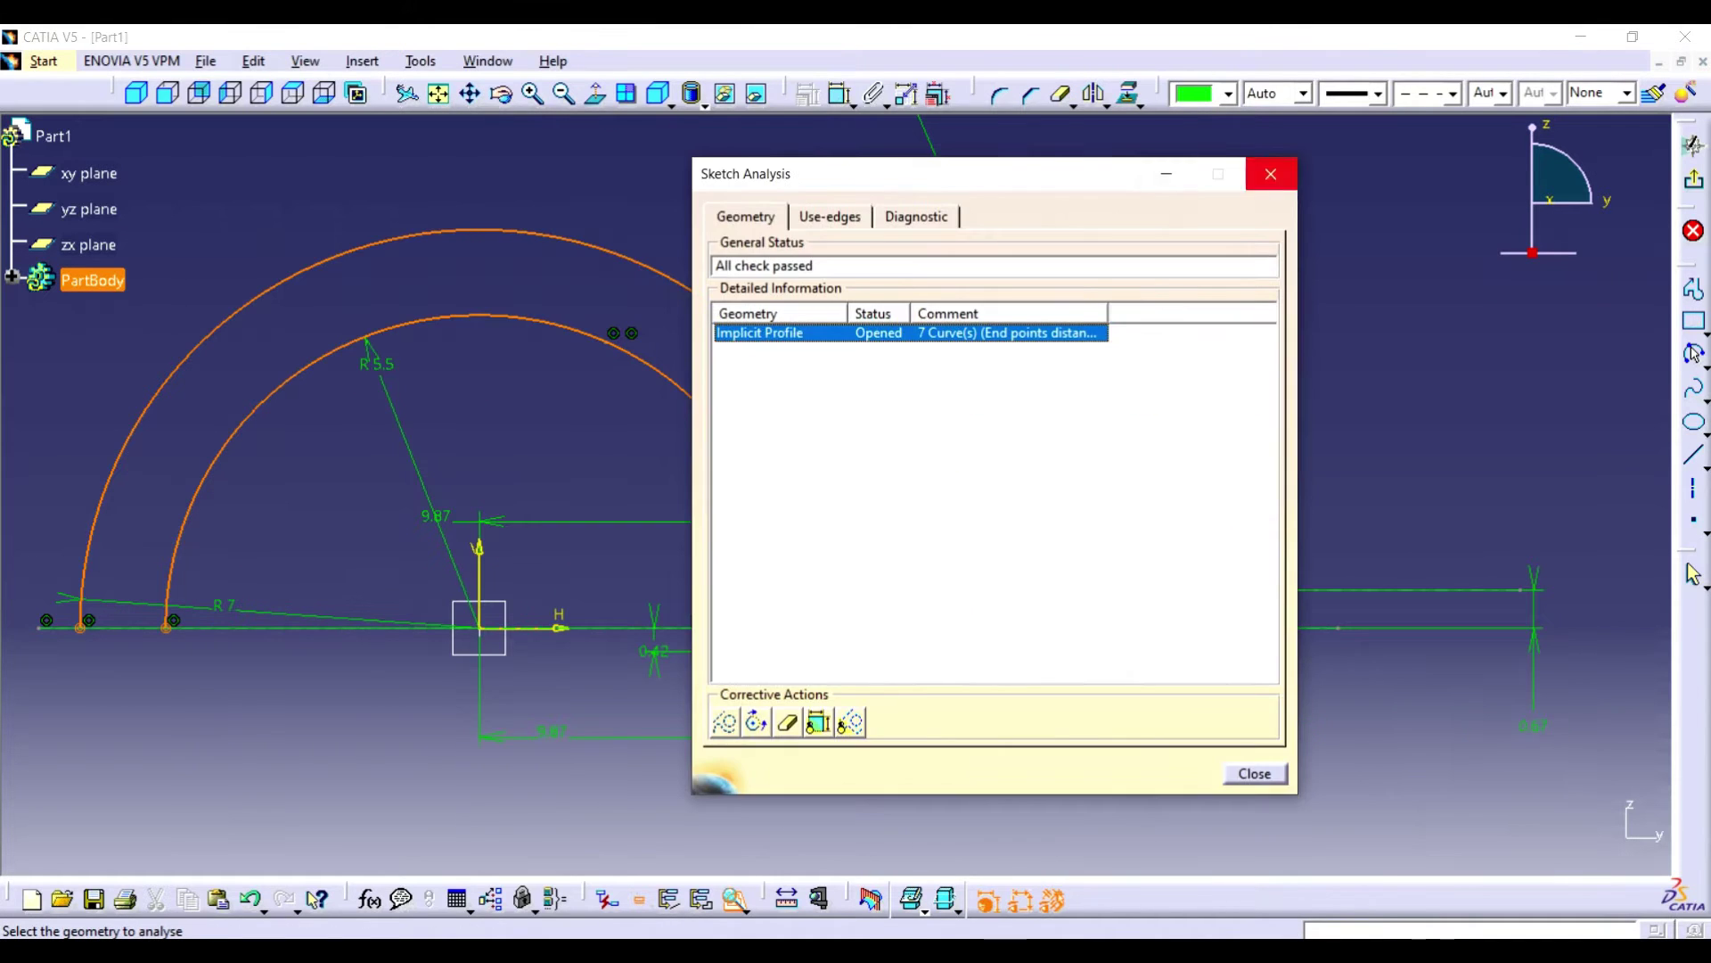
{"action": "left_click", "coordinate": [1272, 169]}
- Draw a short sloping profile line down from the outer arc's free end and dimension its angle to the horizontal axis
{"action": "left_click", "coordinate": [1694, 290]}
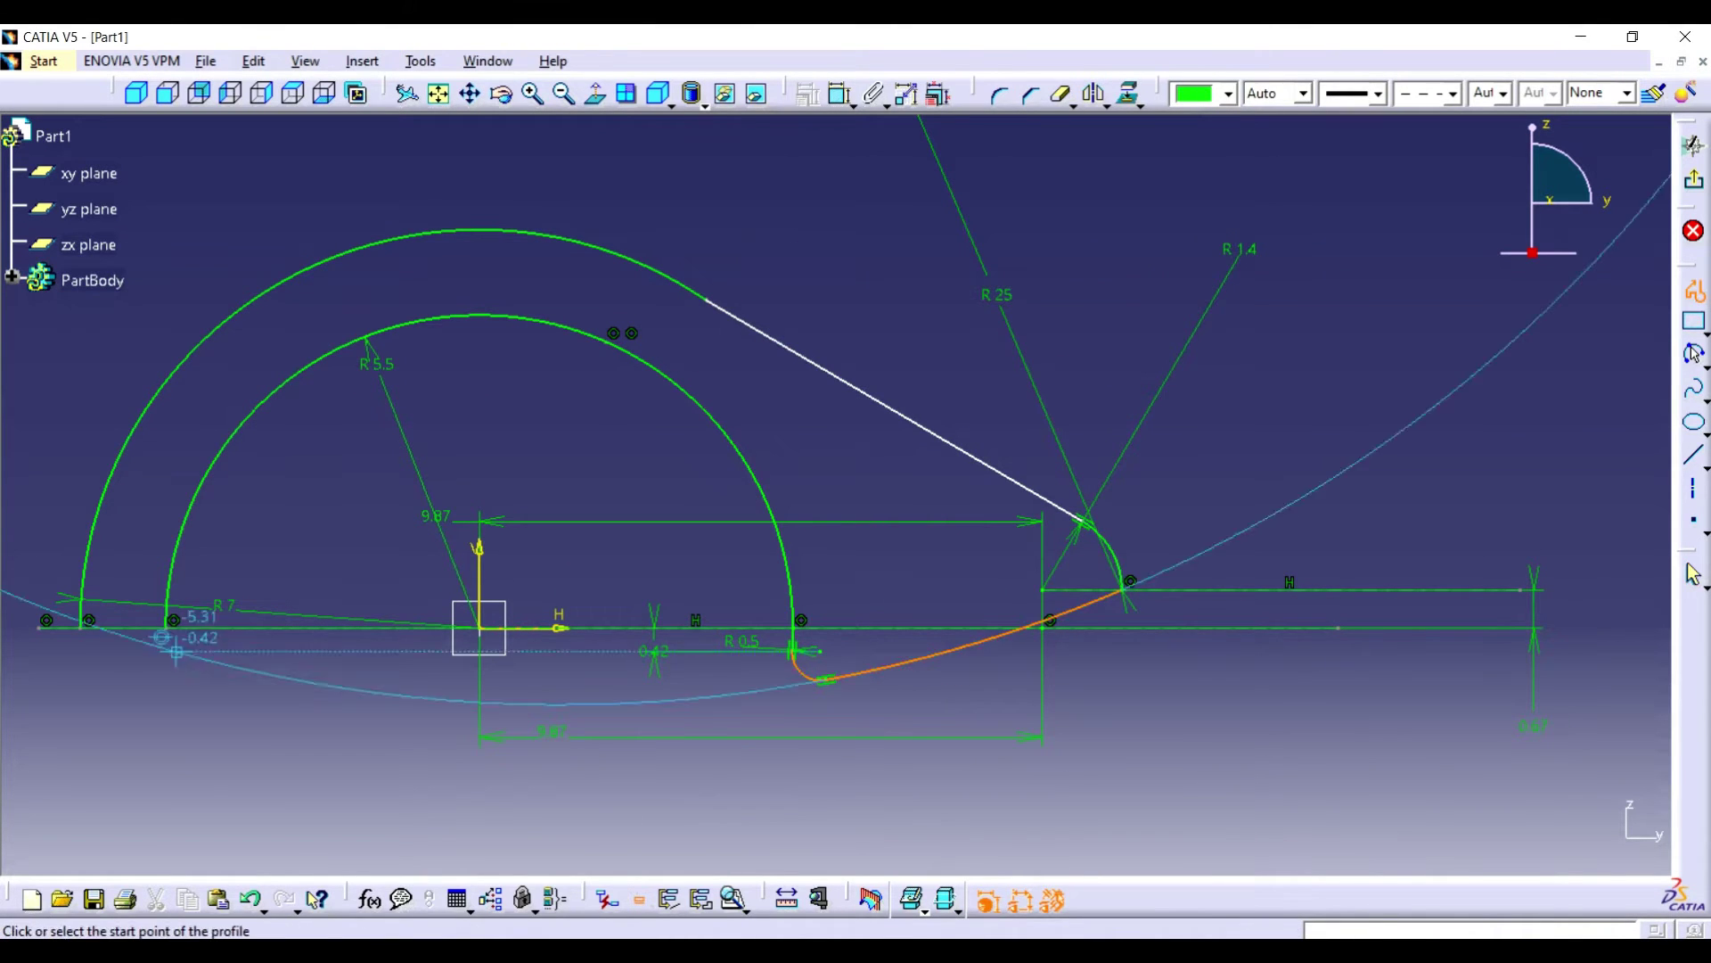
{"action": "left_click", "coordinate": [81, 628]}
{"action": "left_click", "coordinate": [154, 672]}
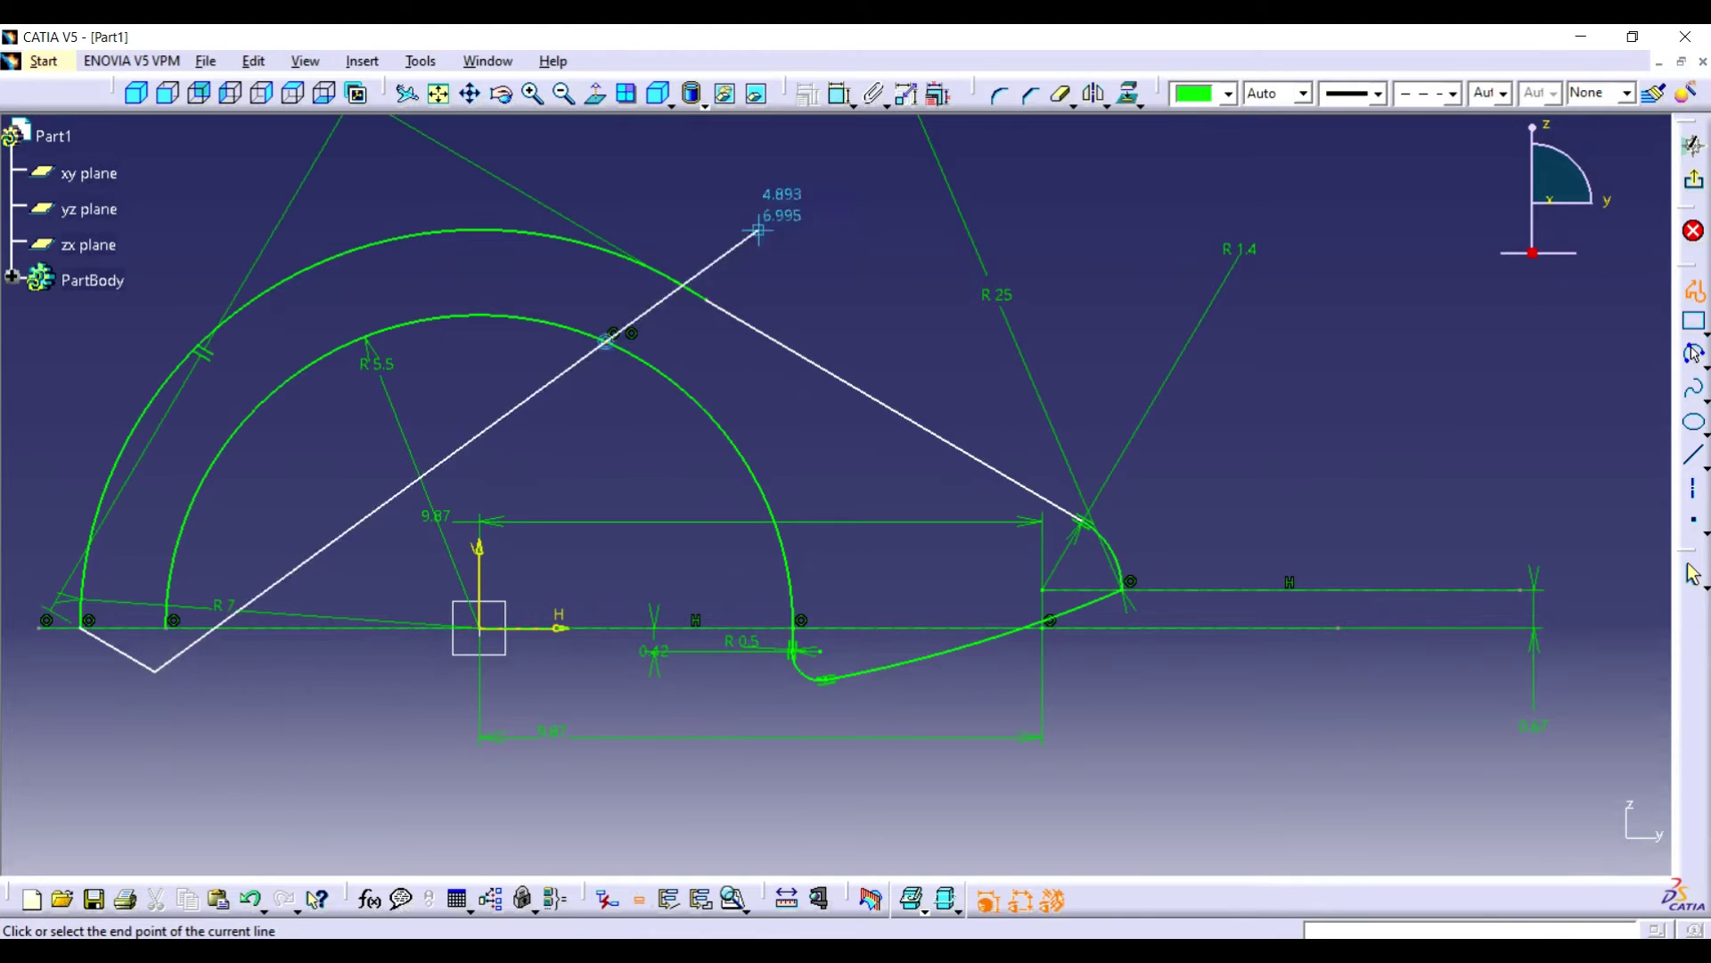
{"action": "left_click", "coordinate": [839, 93]}
{"action": "left_click", "coordinate": [214, 628]}
{"action": "left_click", "coordinate": [200, 679]}
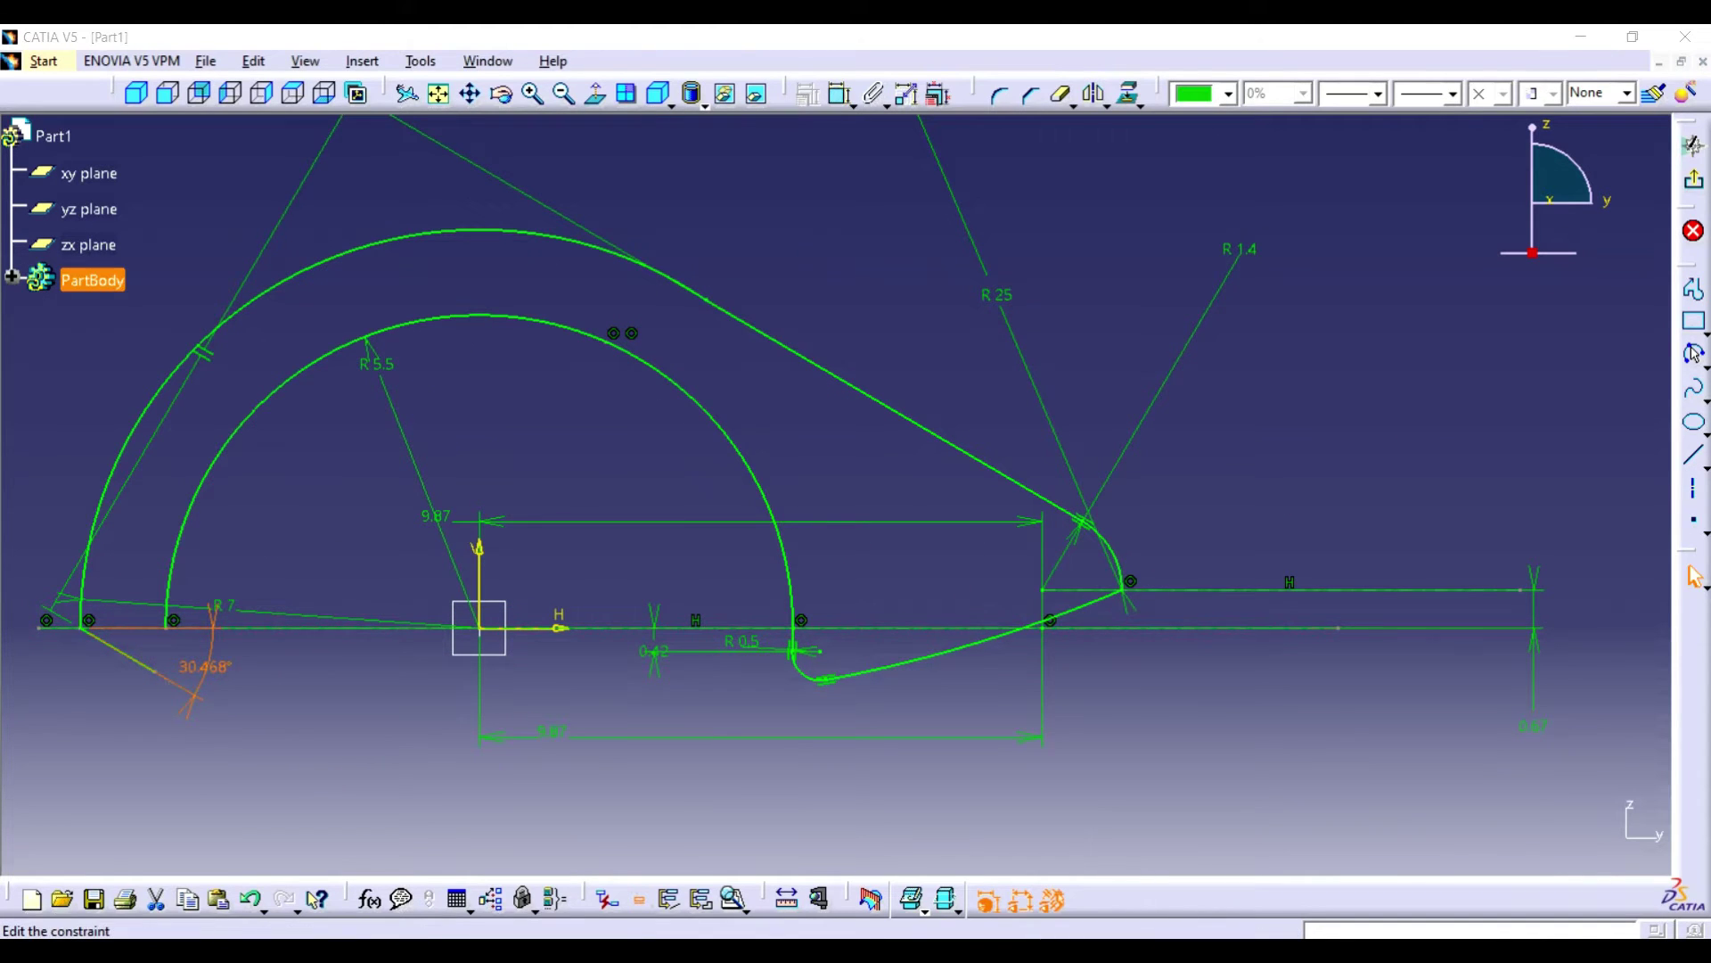
- Try an angle of 17.75° for the short sloping line and undo the change
{"action": "double_click", "coordinate": [204, 669]}
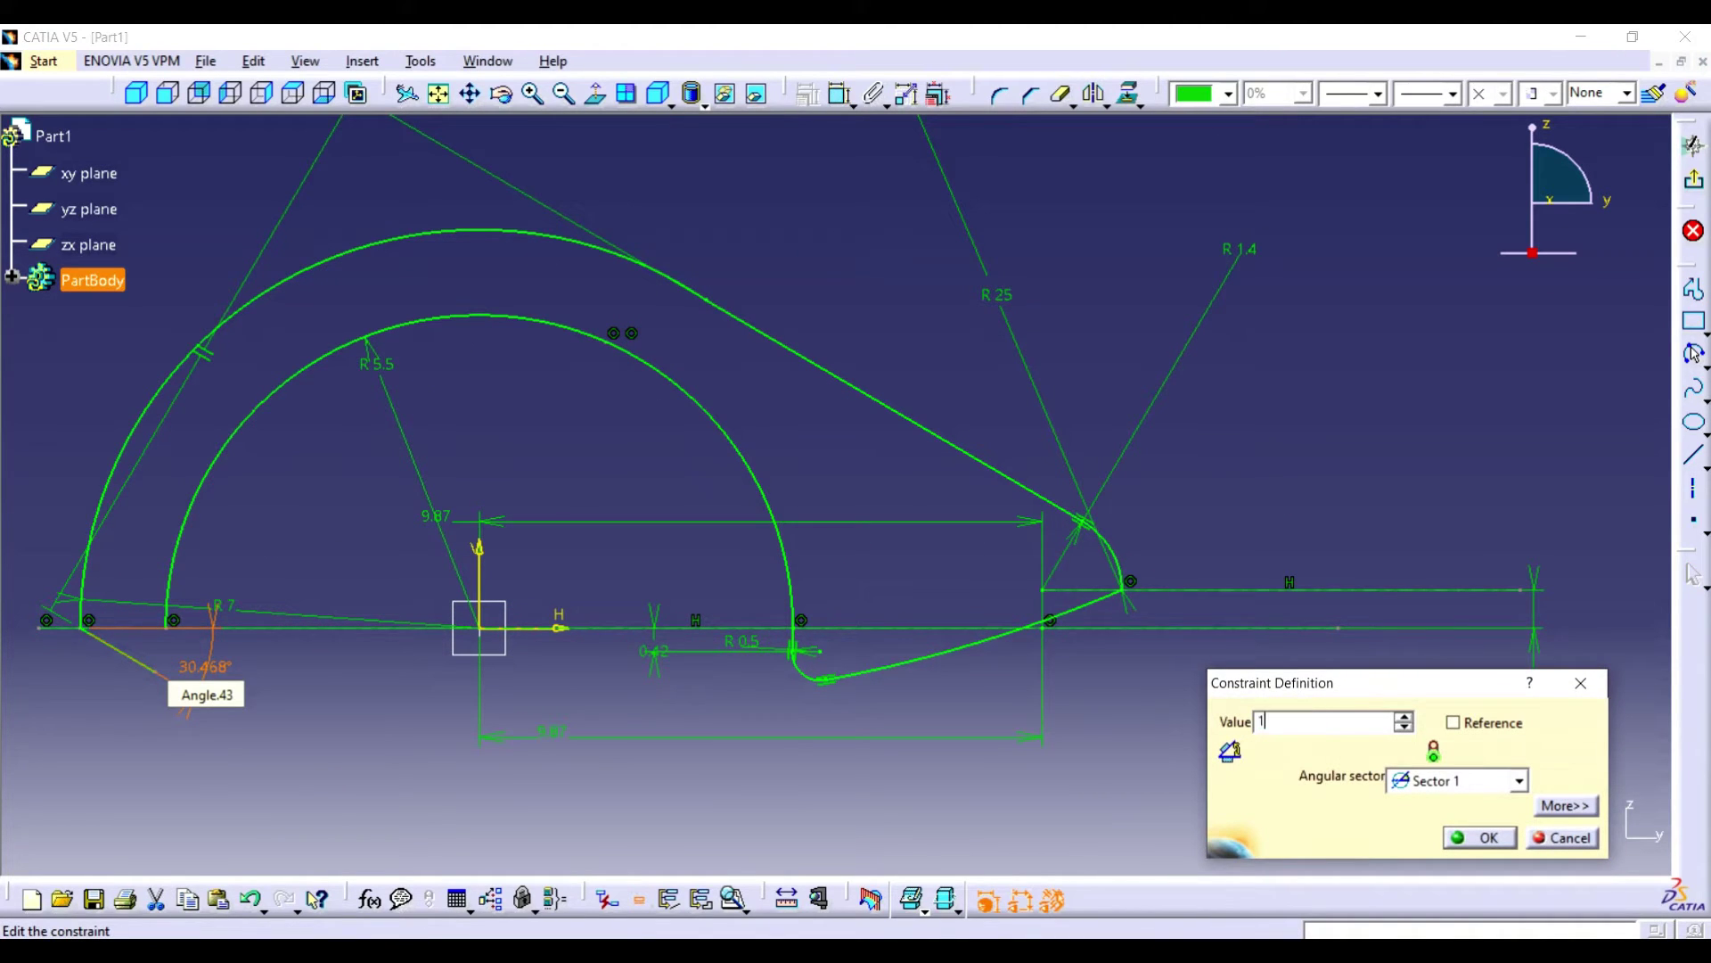
{"action": "type", "text": "17.75deg"}
{"action": "key", "text": "Return"}
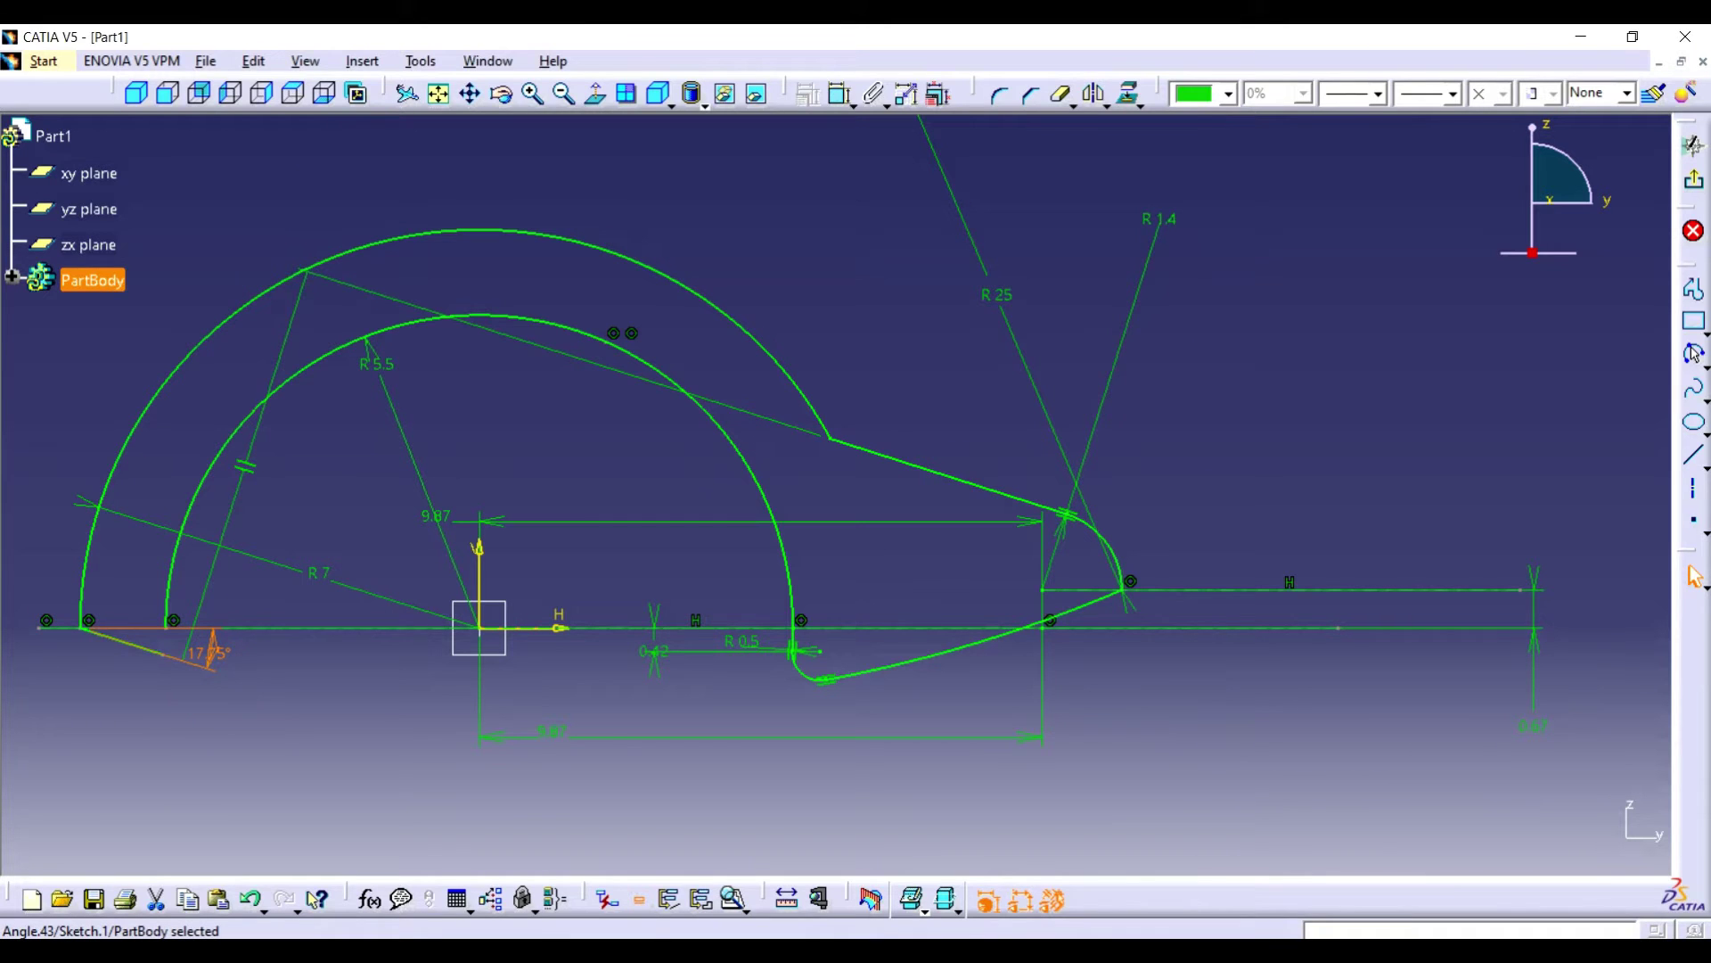
{"action": "key", "text": "ctrl+z"}
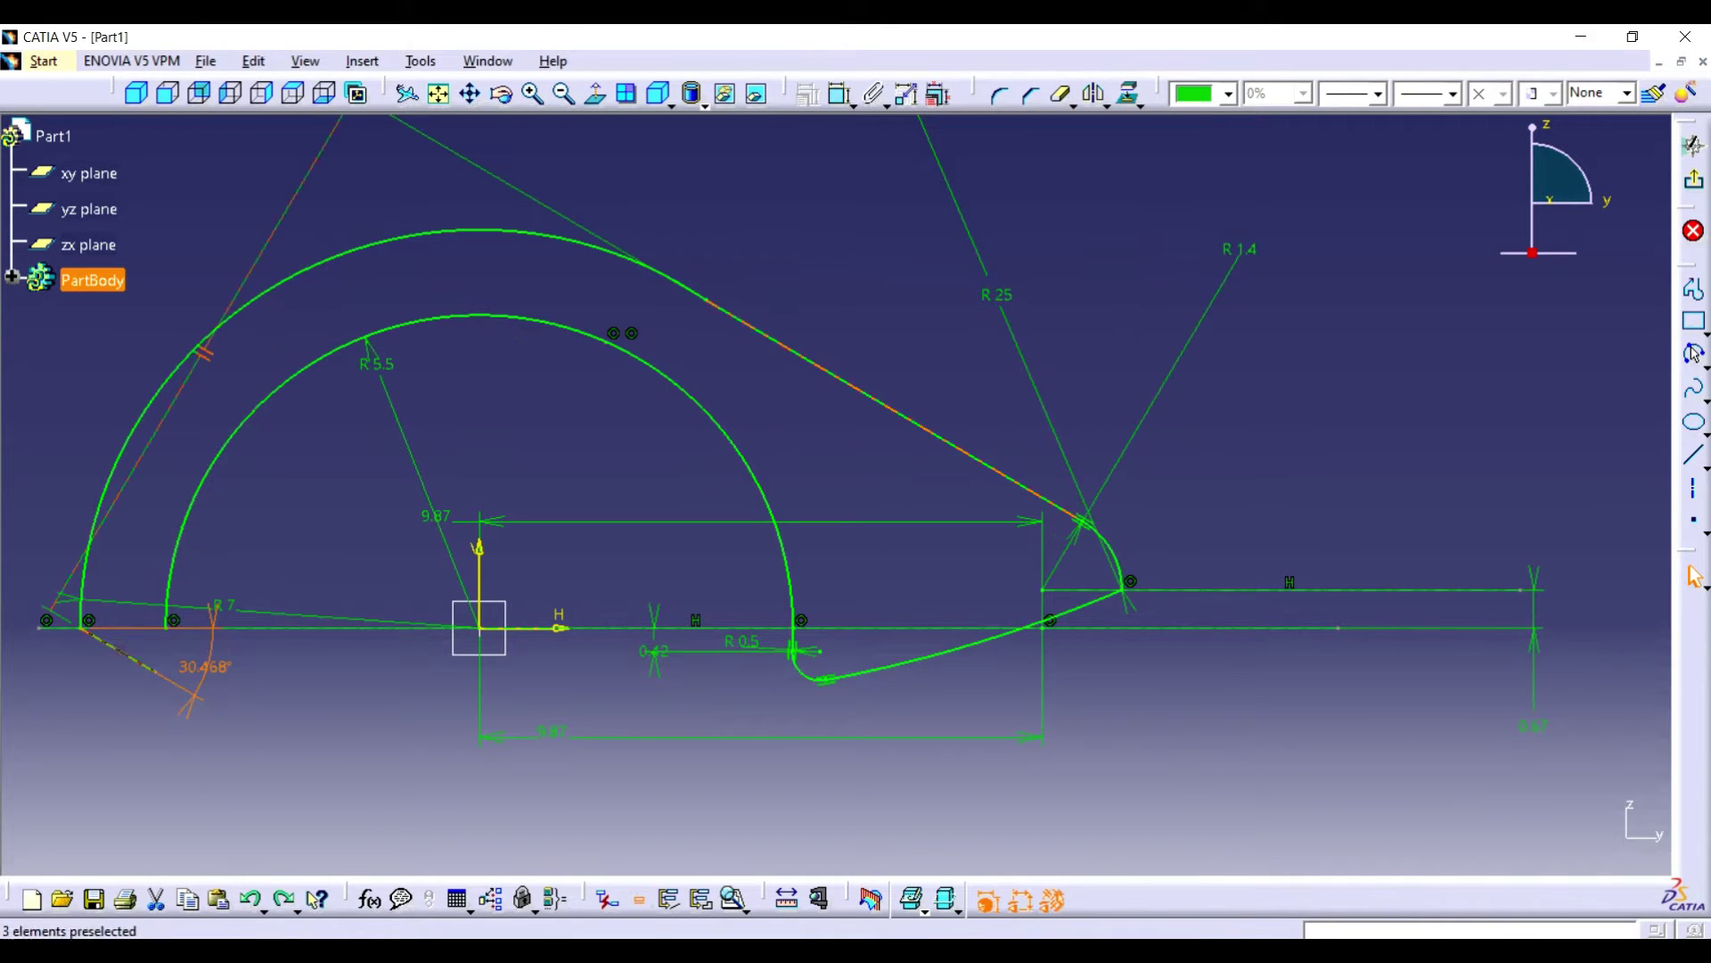
- Delete the parallelism between the short line and the tangent line, set its angle to 17.75° and place the dimension outside the profile
{"action": "right_click", "coordinate": [195, 348]}
{"action": "left_click", "coordinate": [245, 662]}
{"action": "double_click", "coordinate": [205, 666]}
{"action": "type", "text": "17"}
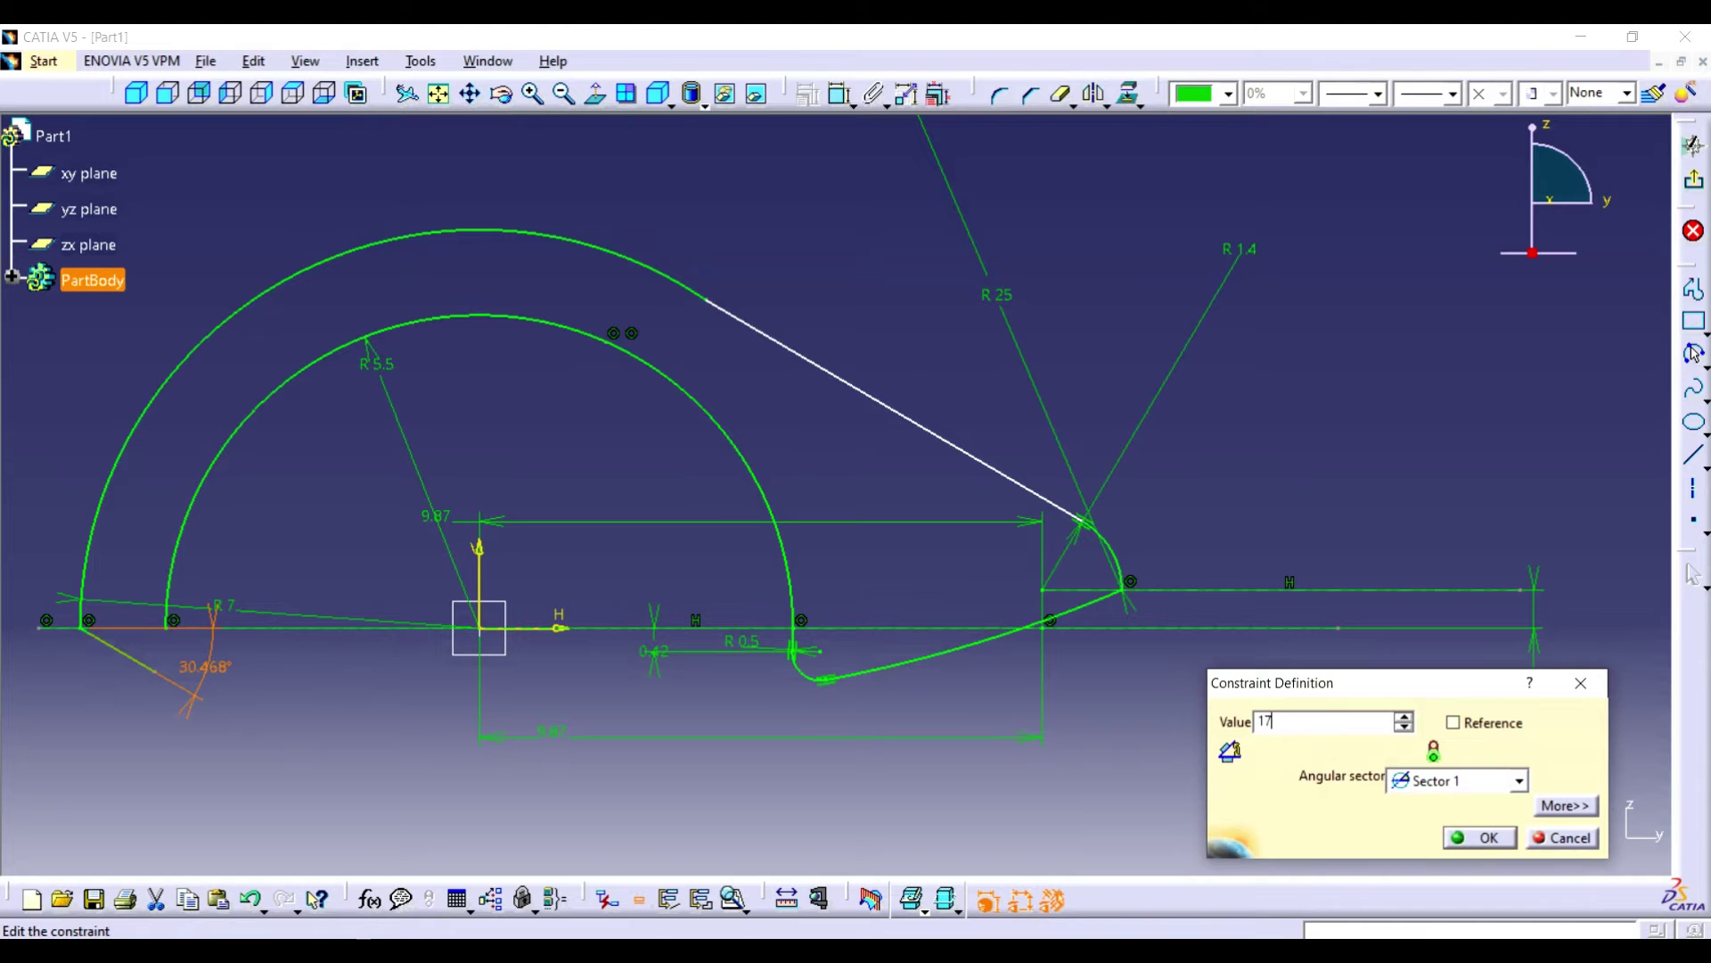
{"action": "type", "text": ".75"}
{"action": "key", "text": "Return"}
{"action": "left_click", "coordinate": [532, 94]}
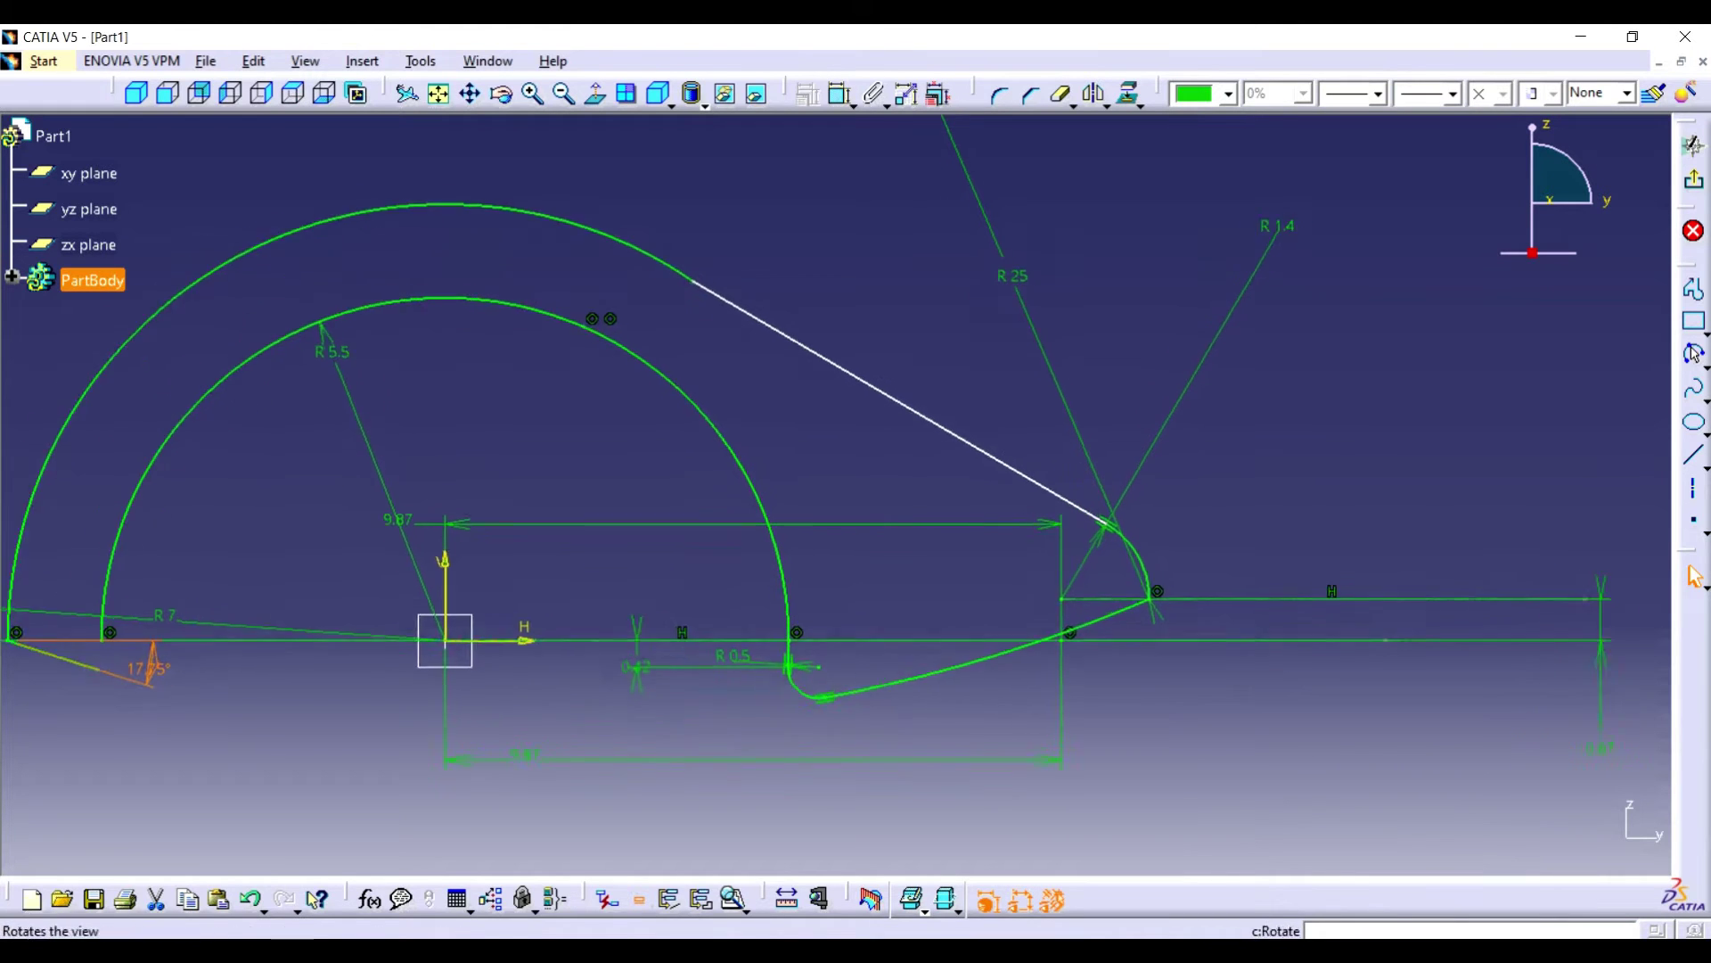
{"action": "middle_click_drag", "start_coordinate": [267, 579], "coordinate": [918, 459]}
{"action": "left_click_drag", "start_coordinate": [536, 602], "coordinate": [292, 470]}
- Sketch a small three-point arc with limits between the inner arc's free end and the short sloping line, and dimension its radius
{"action": "left_click", "coordinate": [1694, 356]}
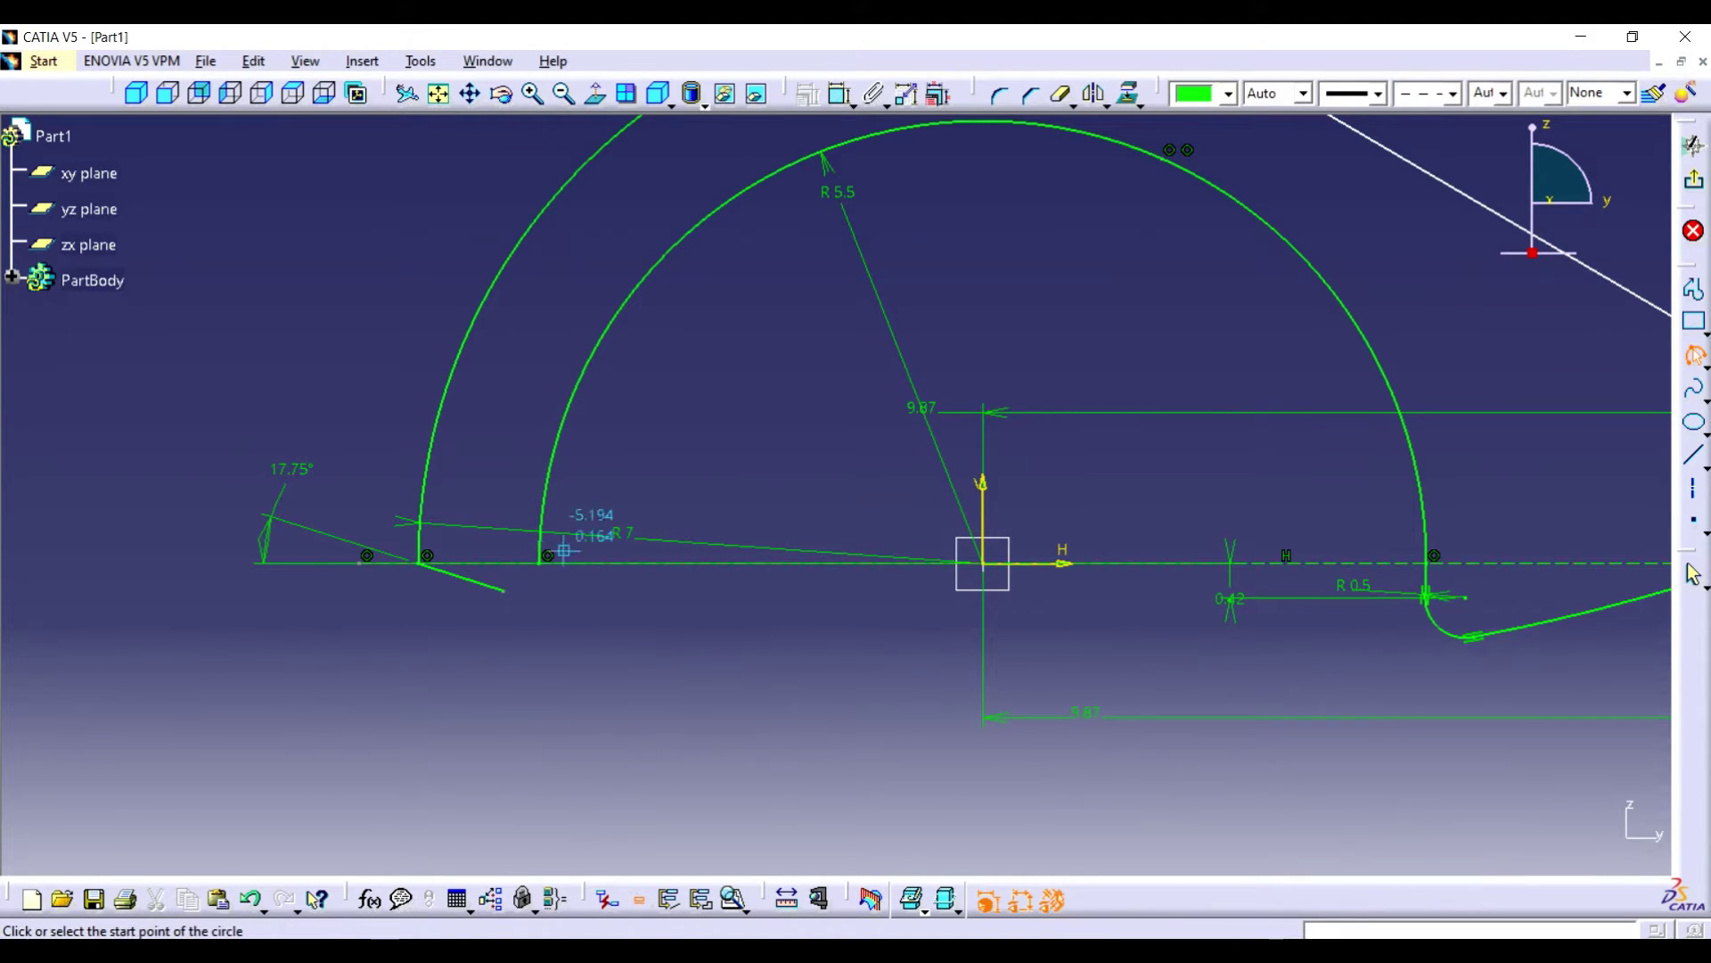
{"action": "left_click", "coordinate": [520, 591]}
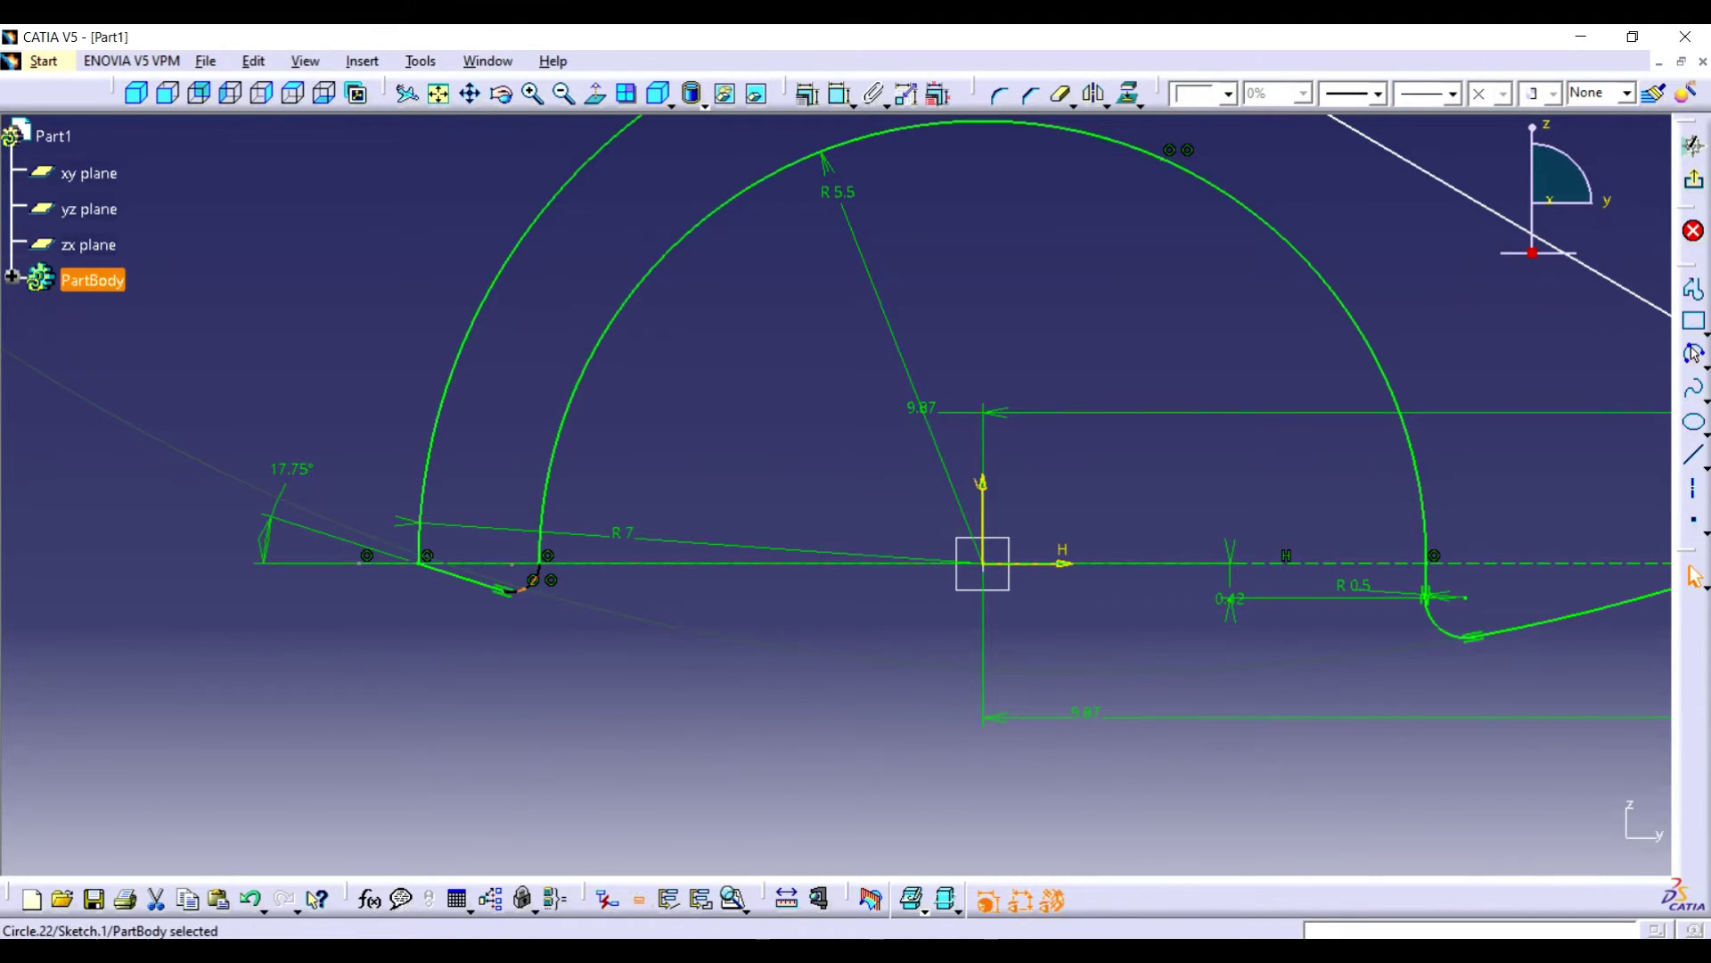
{"action": "left_click", "coordinate": [839, 93]}
{"action": "left_click", "coordinate": [678, 632]}
- Inspect the coincidence at the small end arc and delete its unwanted constraints
{"action": "double_click", "coordinate": [550, 580]}
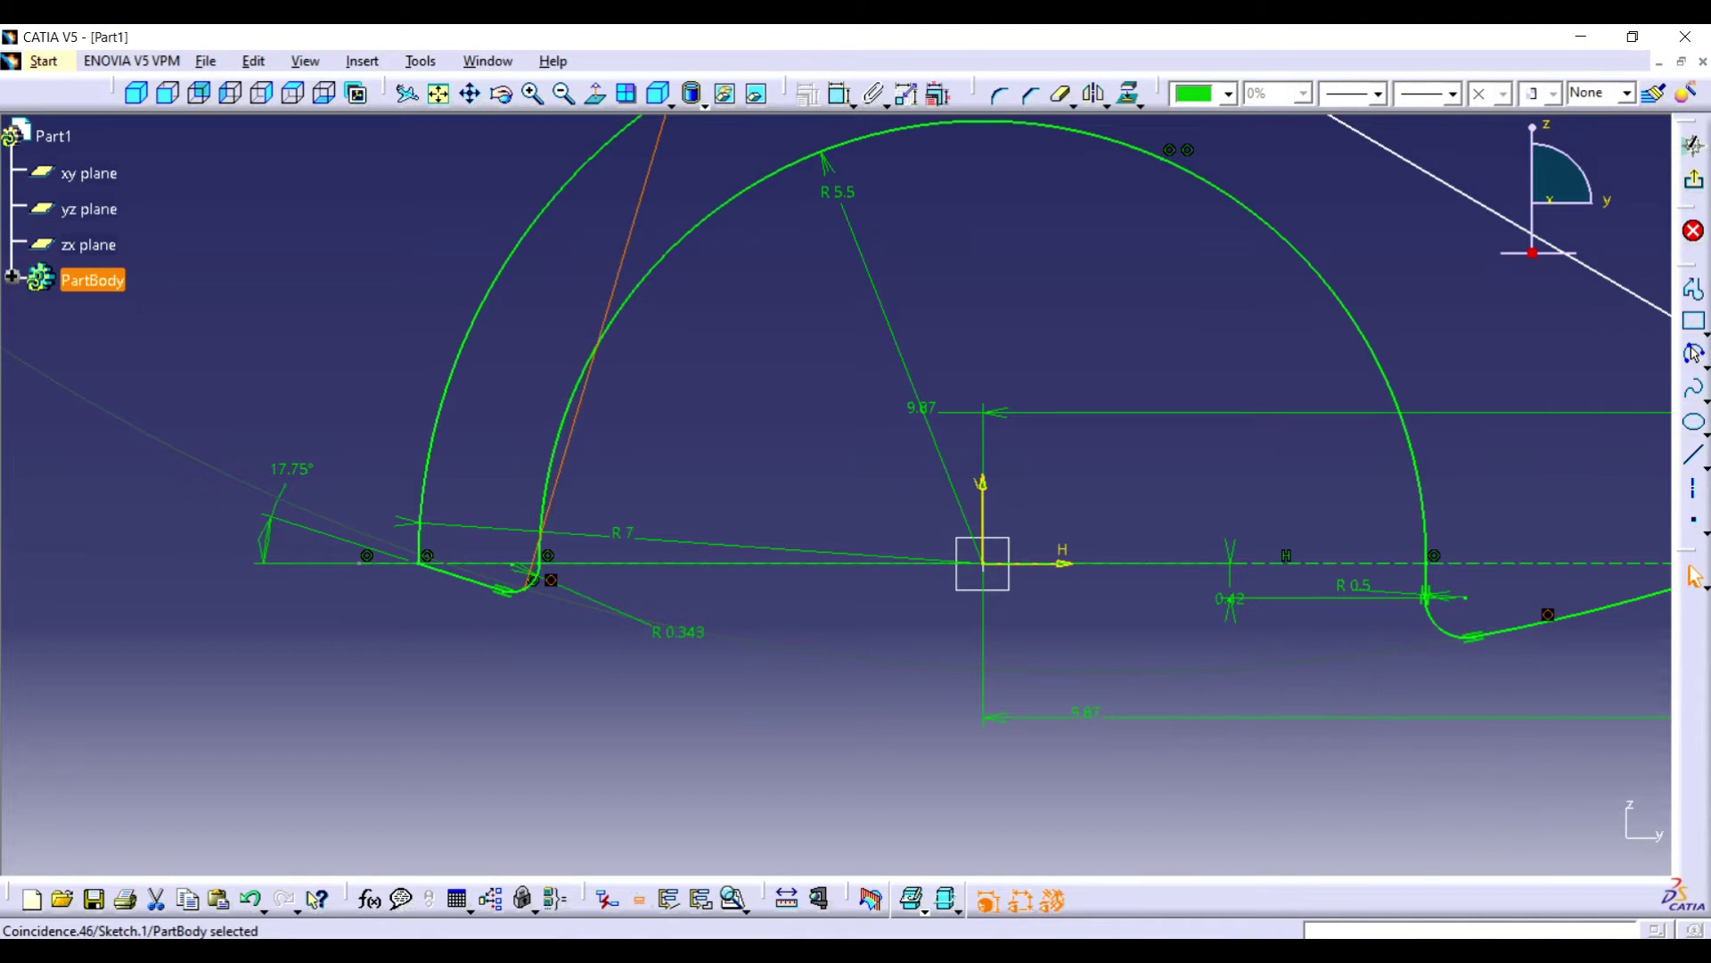
{"action": "double_click", "coordinate": [551, 580]}
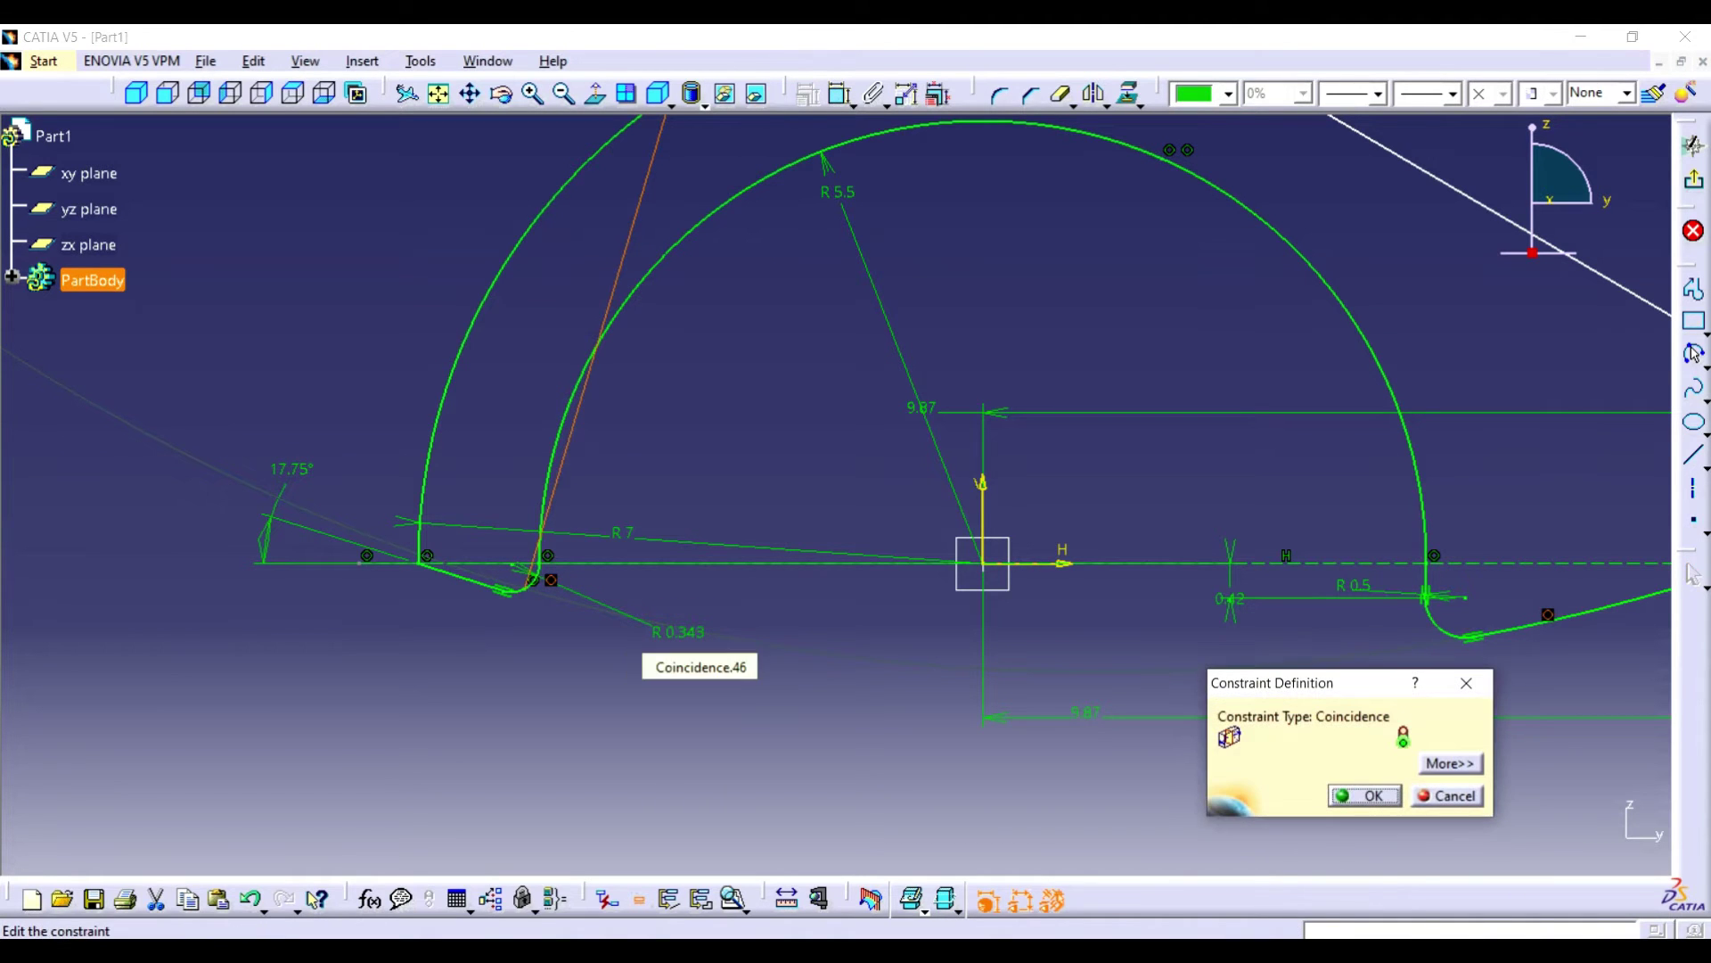
{"action": "left_click", "coordinate": [1467, 682]}
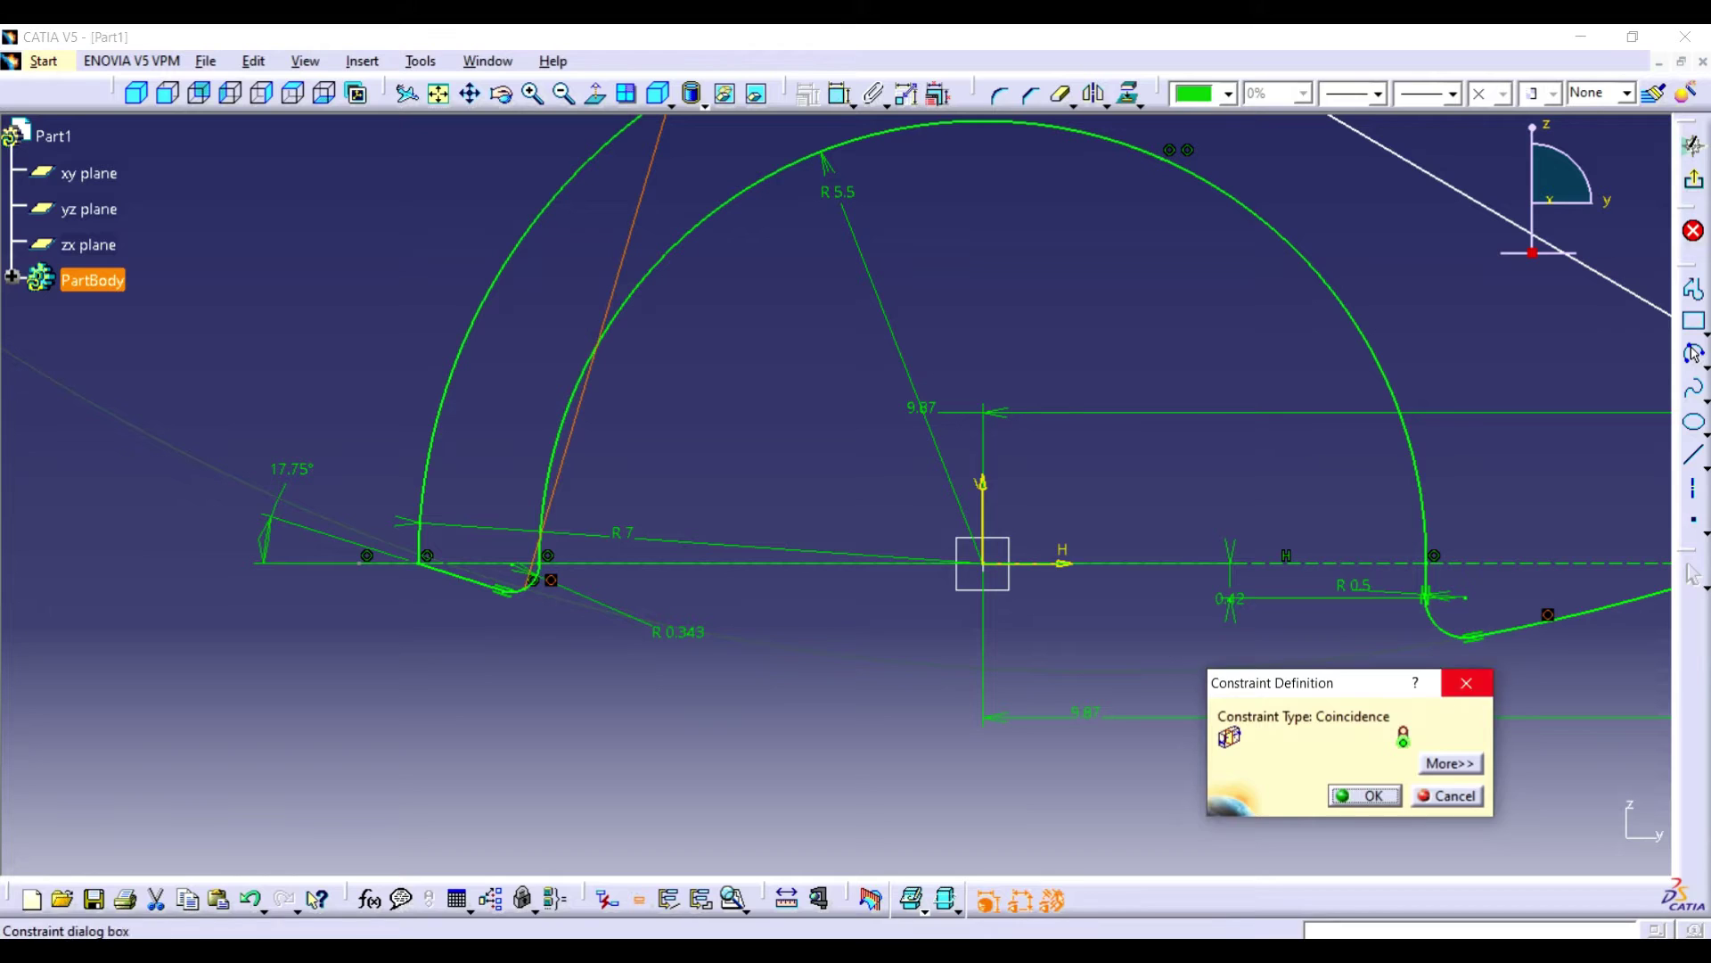
{"action": "left_click", "coordinate": [1466, 683]}
{"action": "right_click", "coordinate": [550, 578]}
{"action": "left_click", "coordinate": [599, 883]}
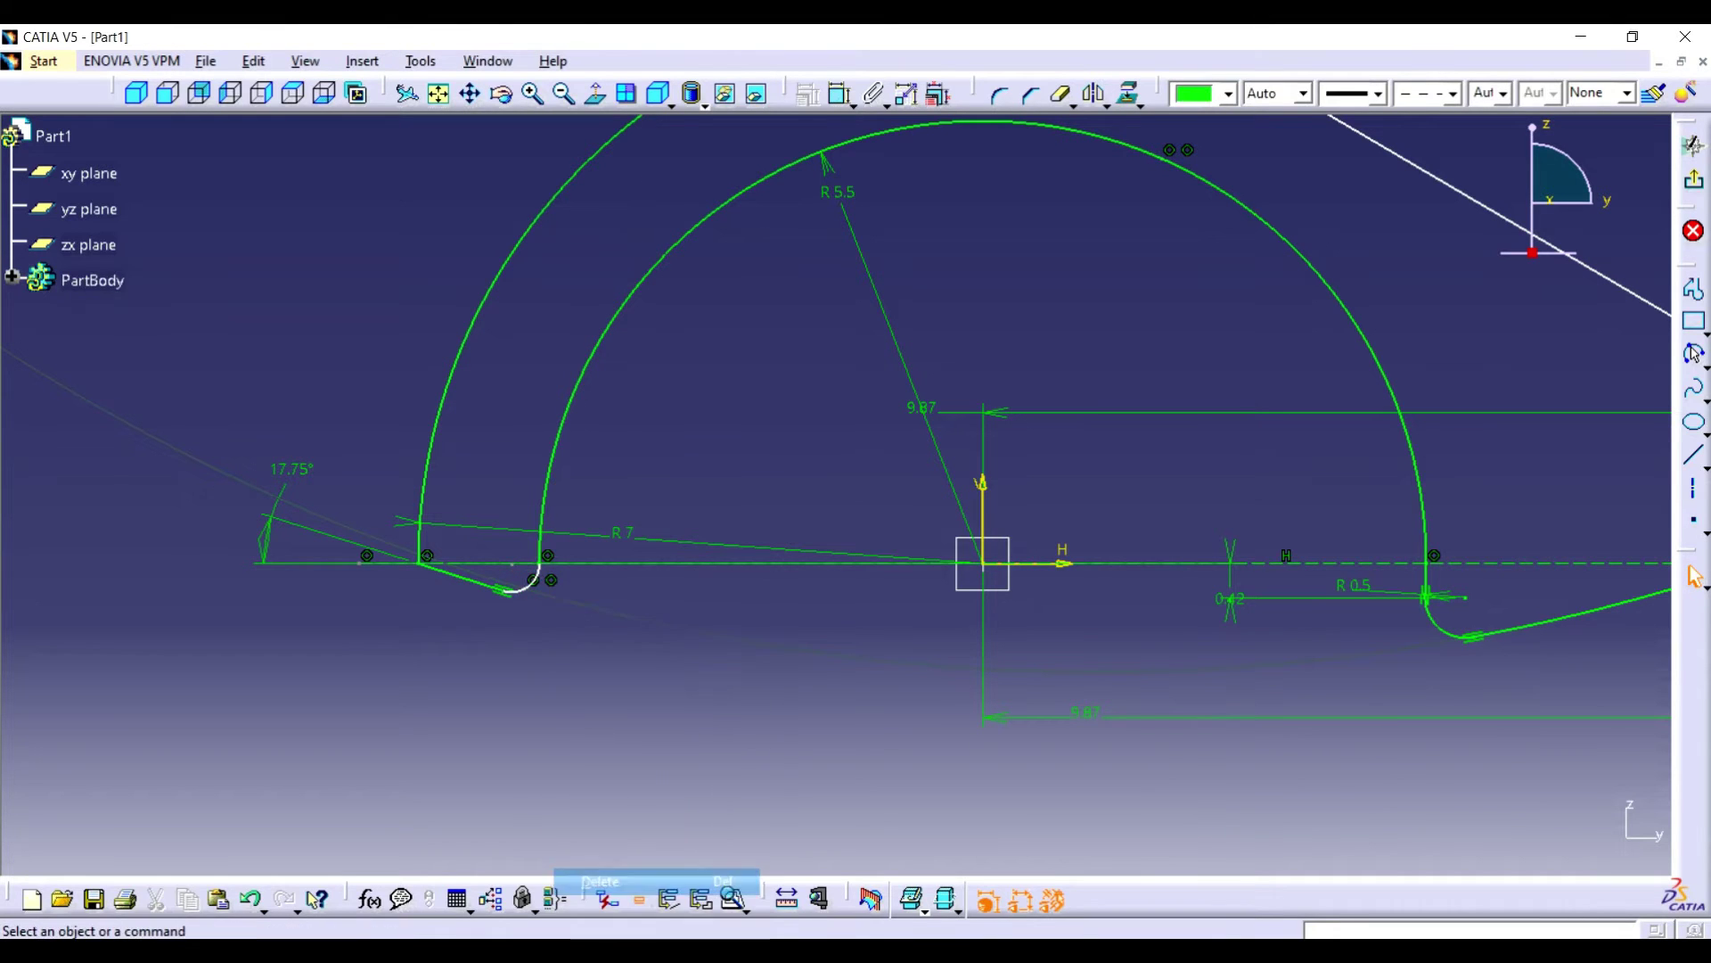
{"action": "right_click", "coordinate": [550, 581]}
{"action": "left_click", "coordinate": [599, 884]}
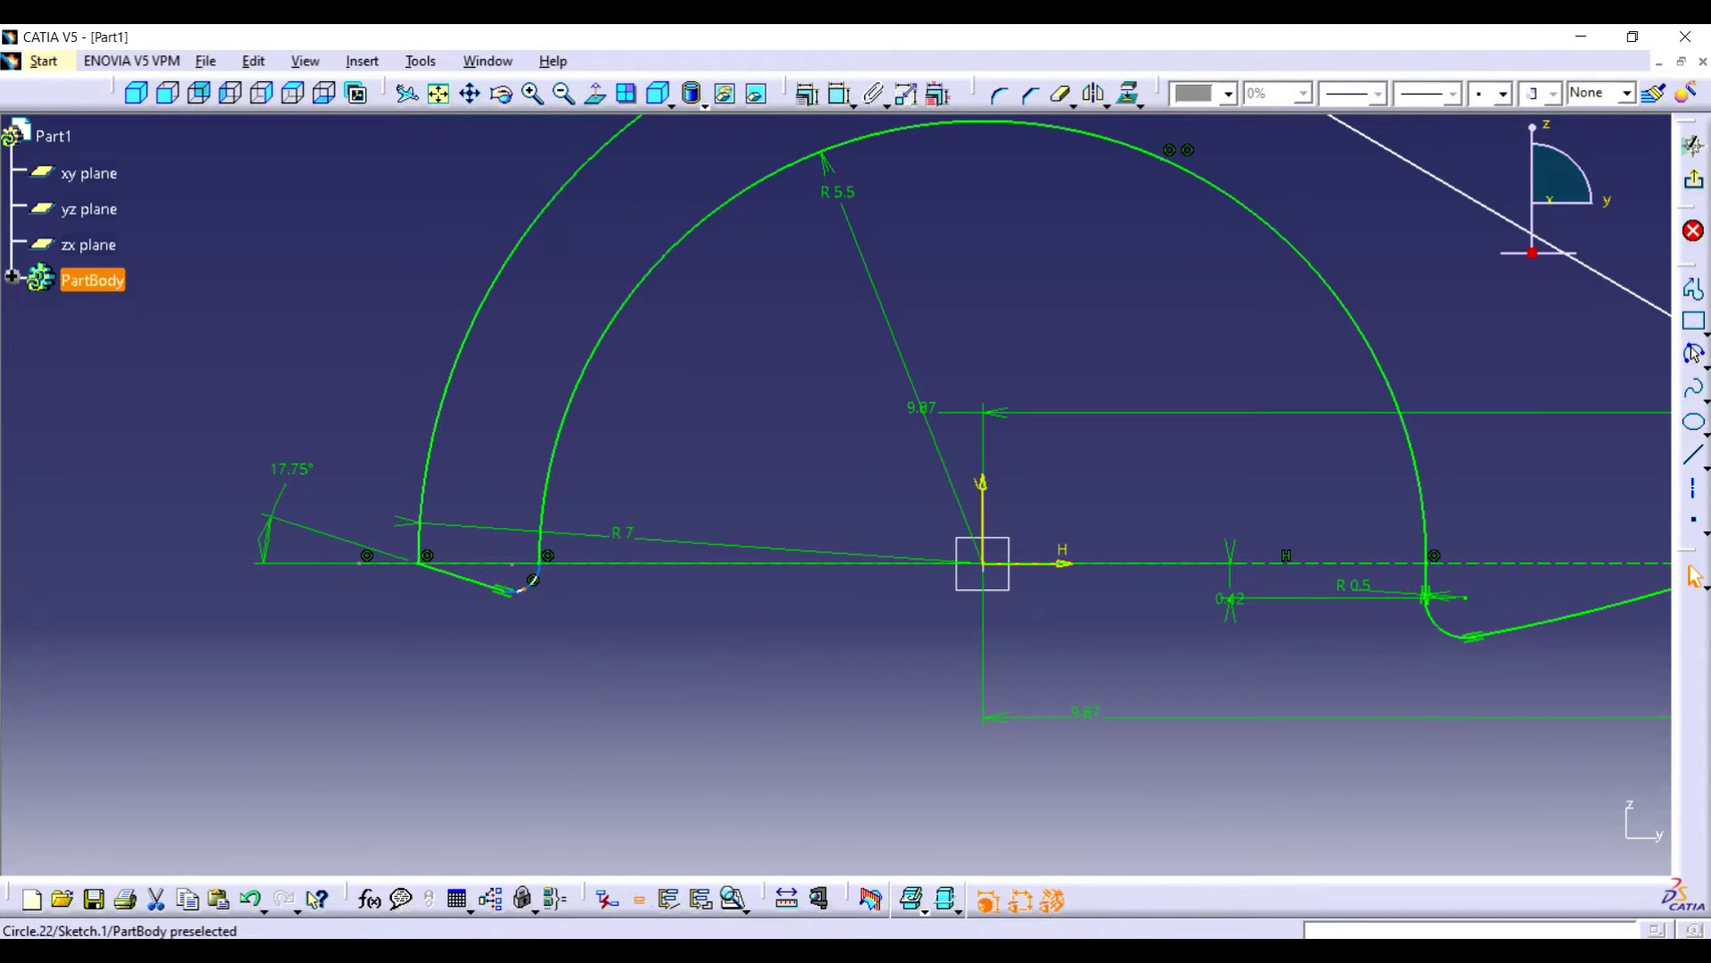
- Dimension the small end arc's radius again and set it to 0.3 in
{"action": "left_click", "coordinate": [839, 93]}
{"action": "left_click", "coordinate": [606, 695]}
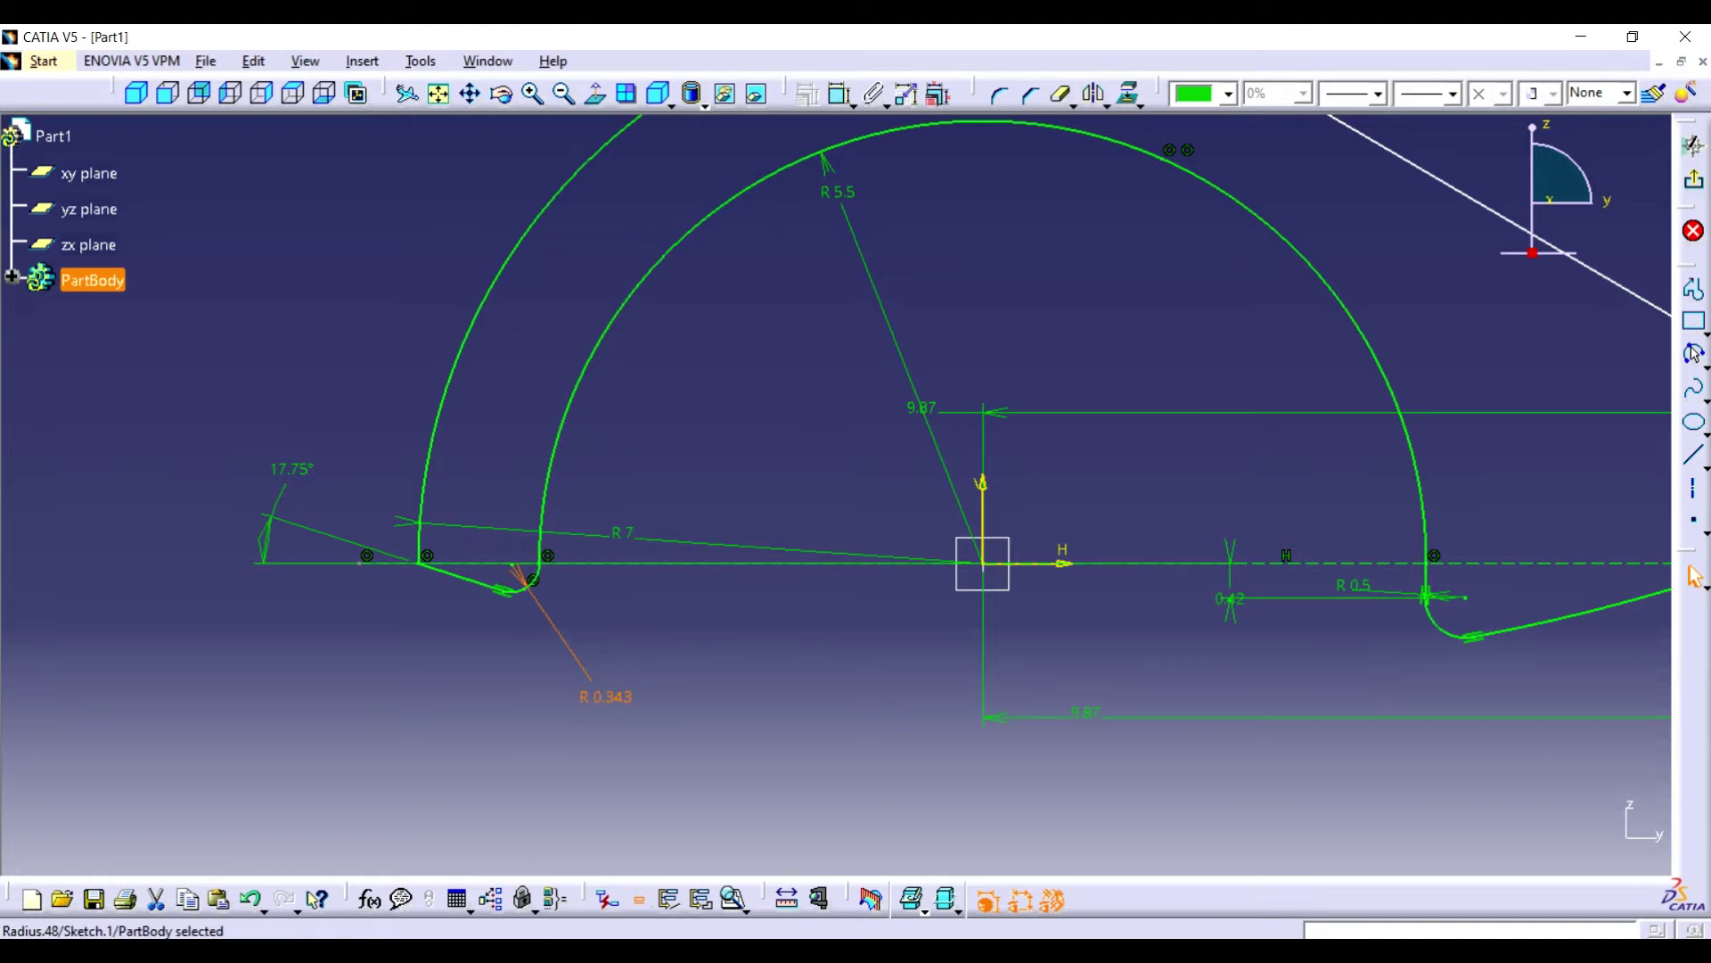
{"action": "double_click", "coordinate": [606, 695]}
{"action": "type", "text": "0.3"}
{"action": "key", "text": "Return"}
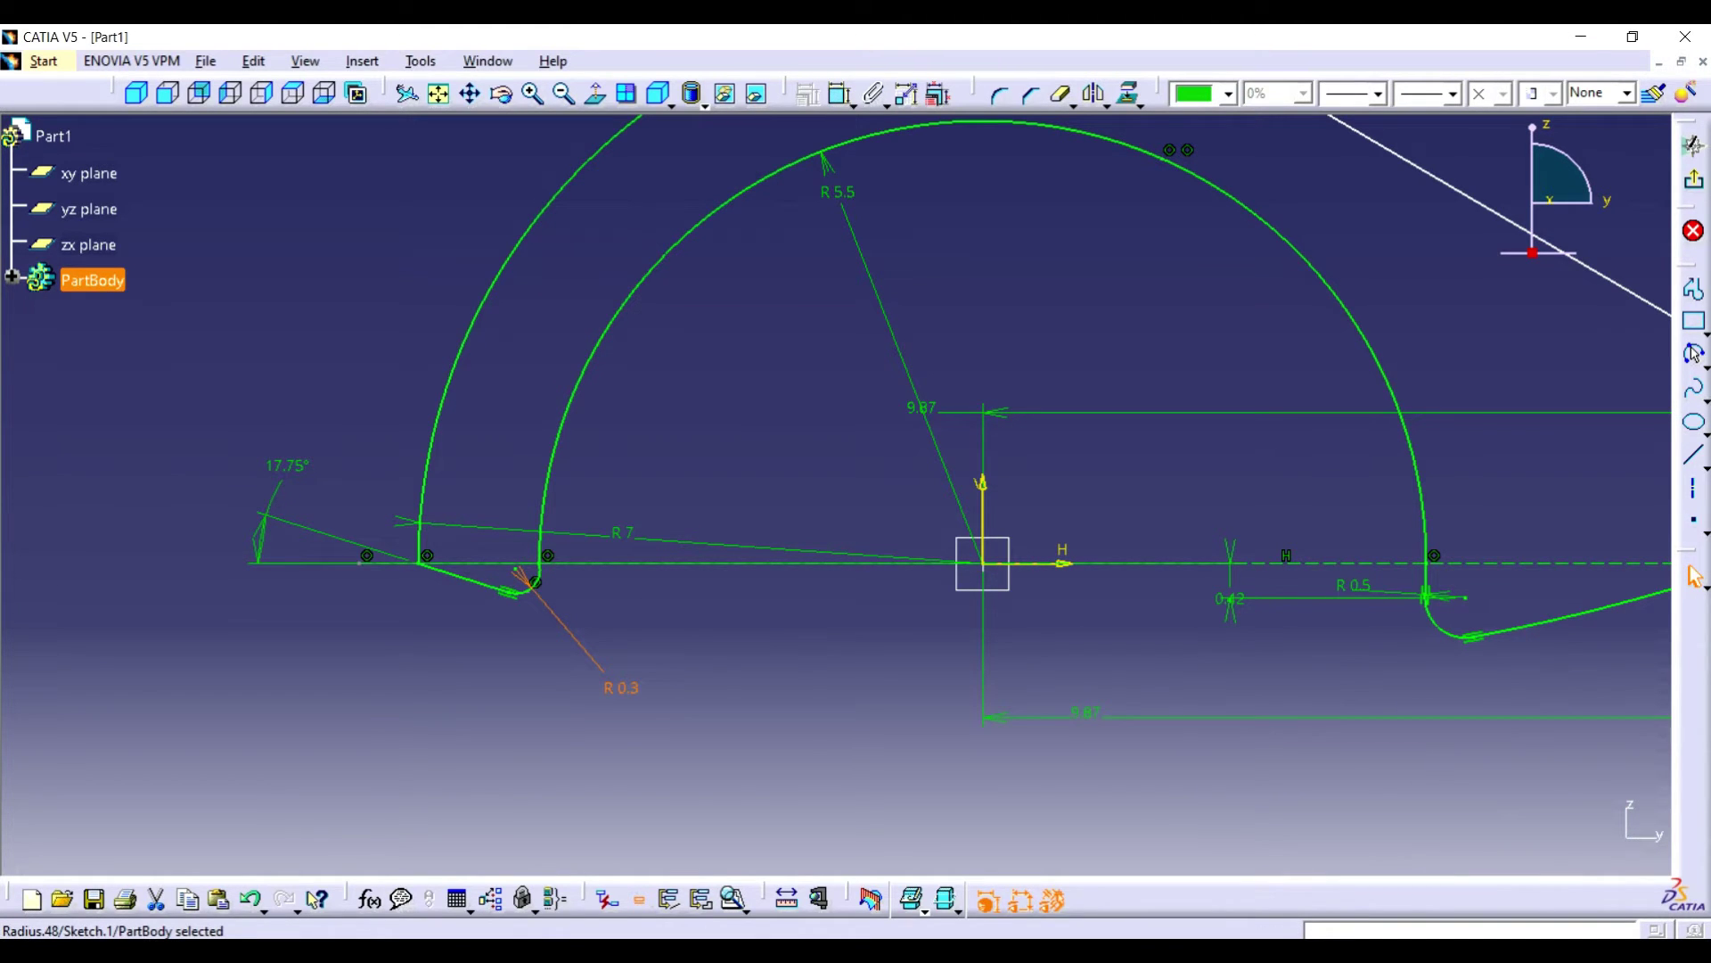
- Exit the sketch and pad the profile 5 in with mirrored extent
{"action": "left_click", "coordinate": [1693, 145]}
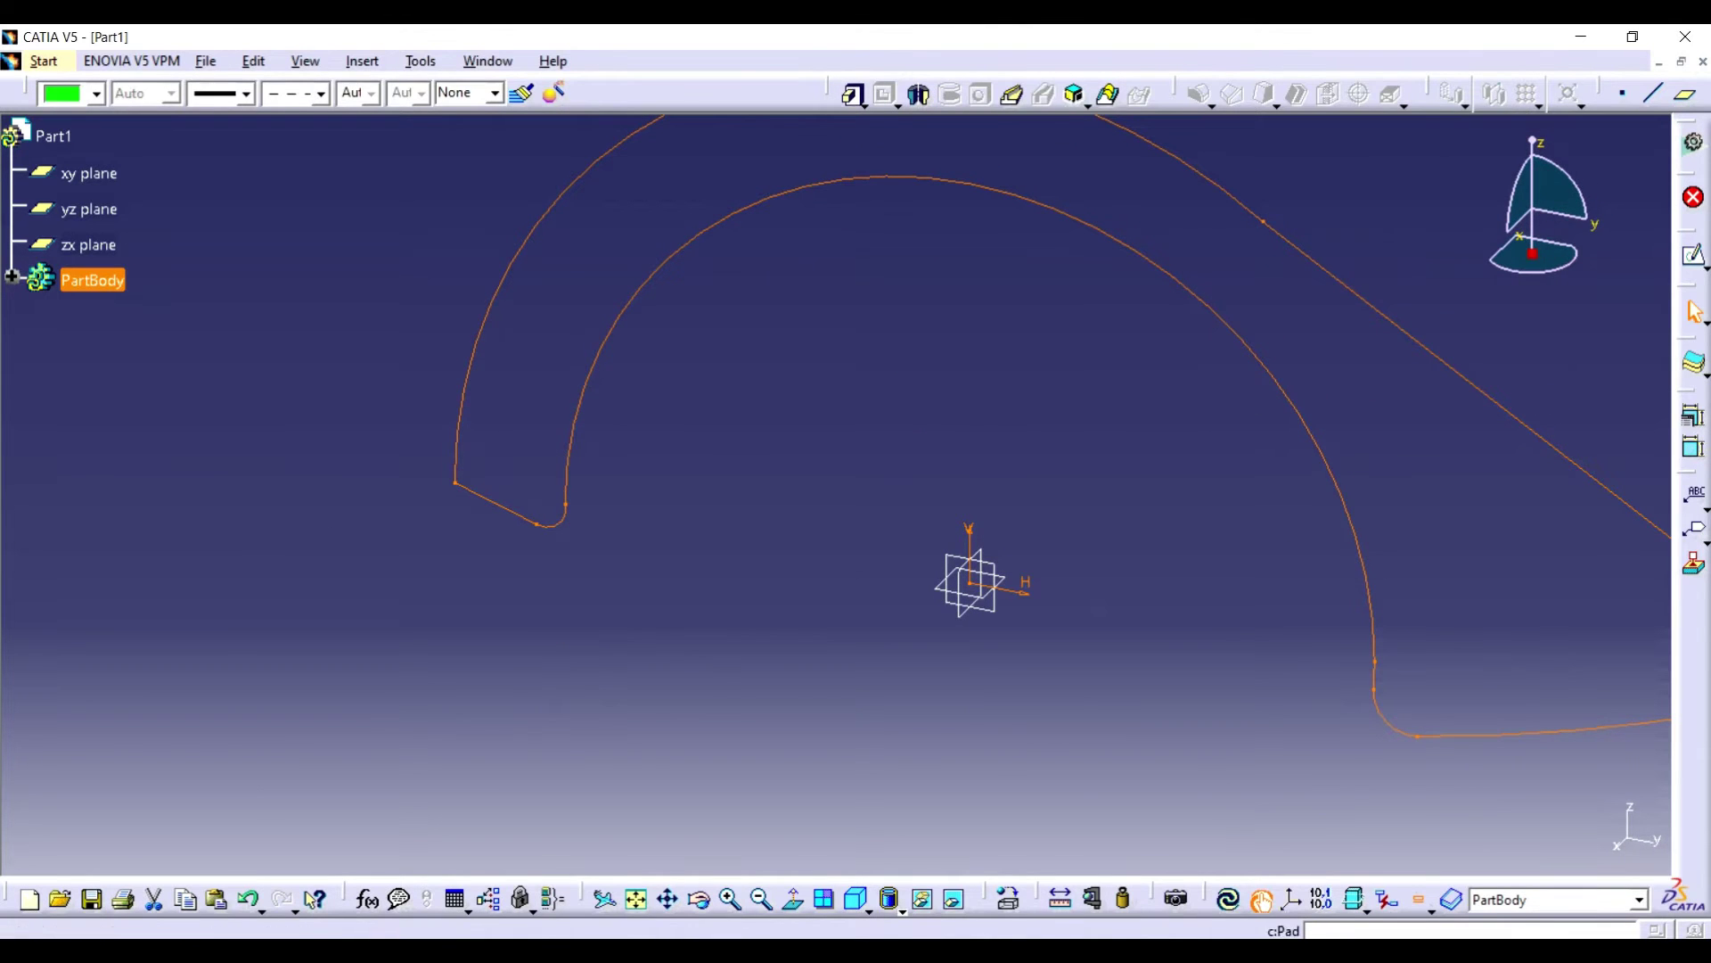
{"action": "left_click", "coordinate": [853, 94]}
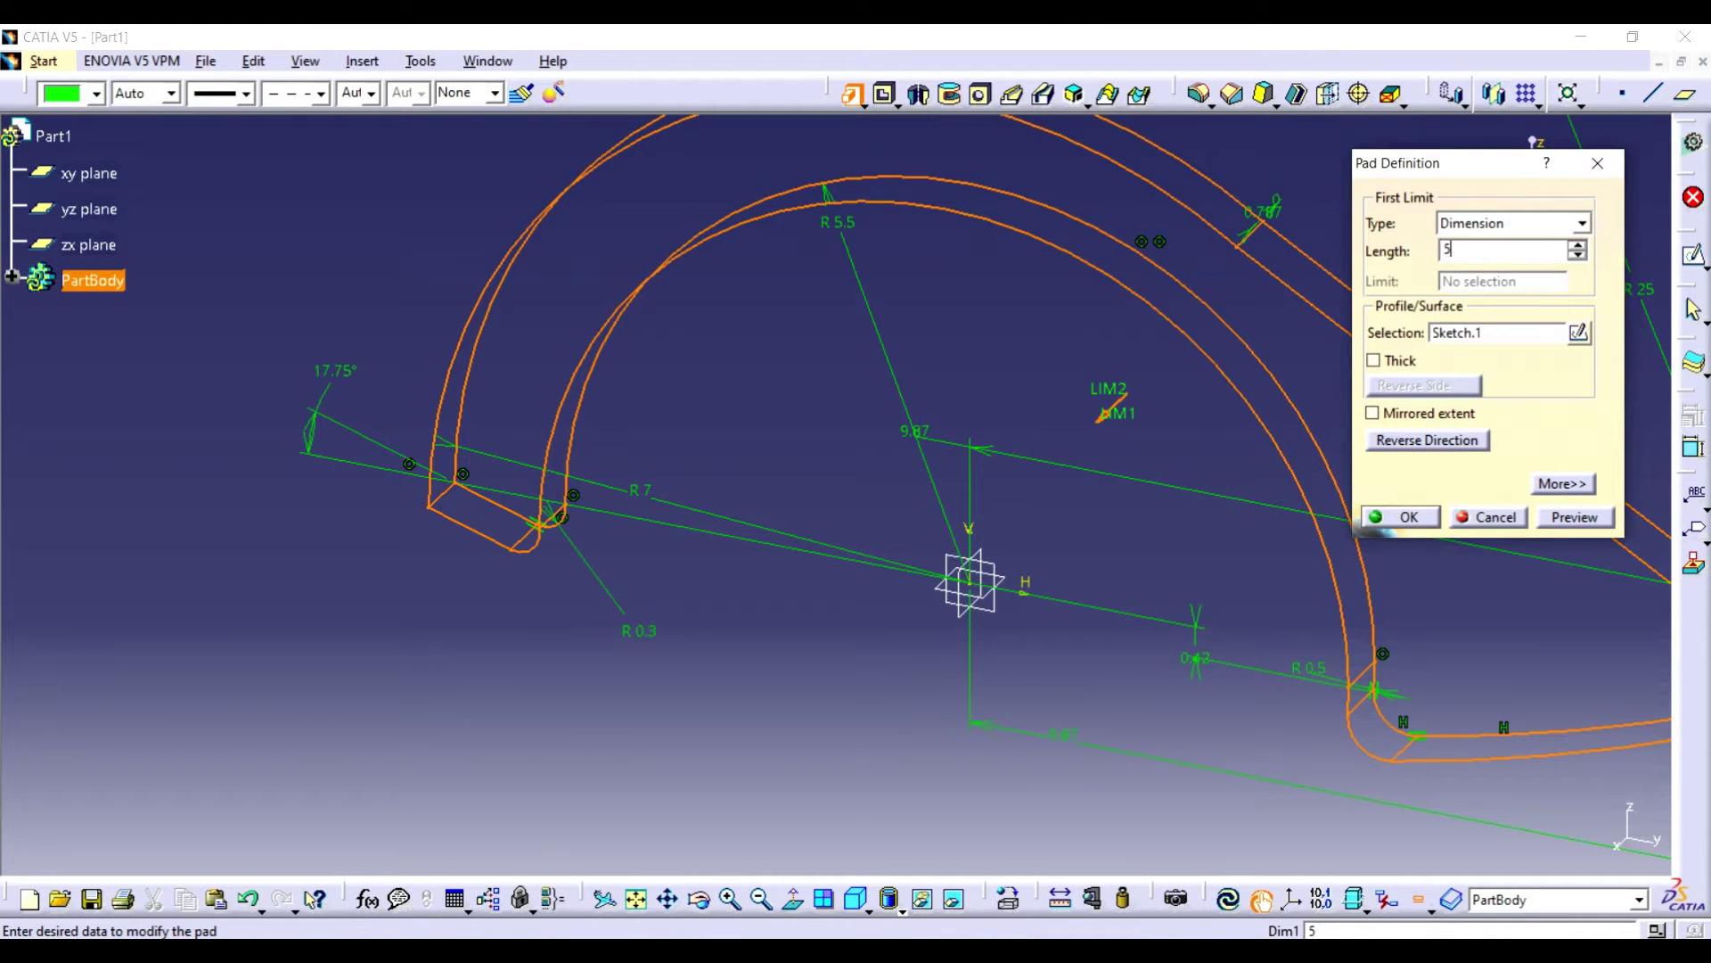
{"action": "left_click", "coordinate": [1372, 414]}
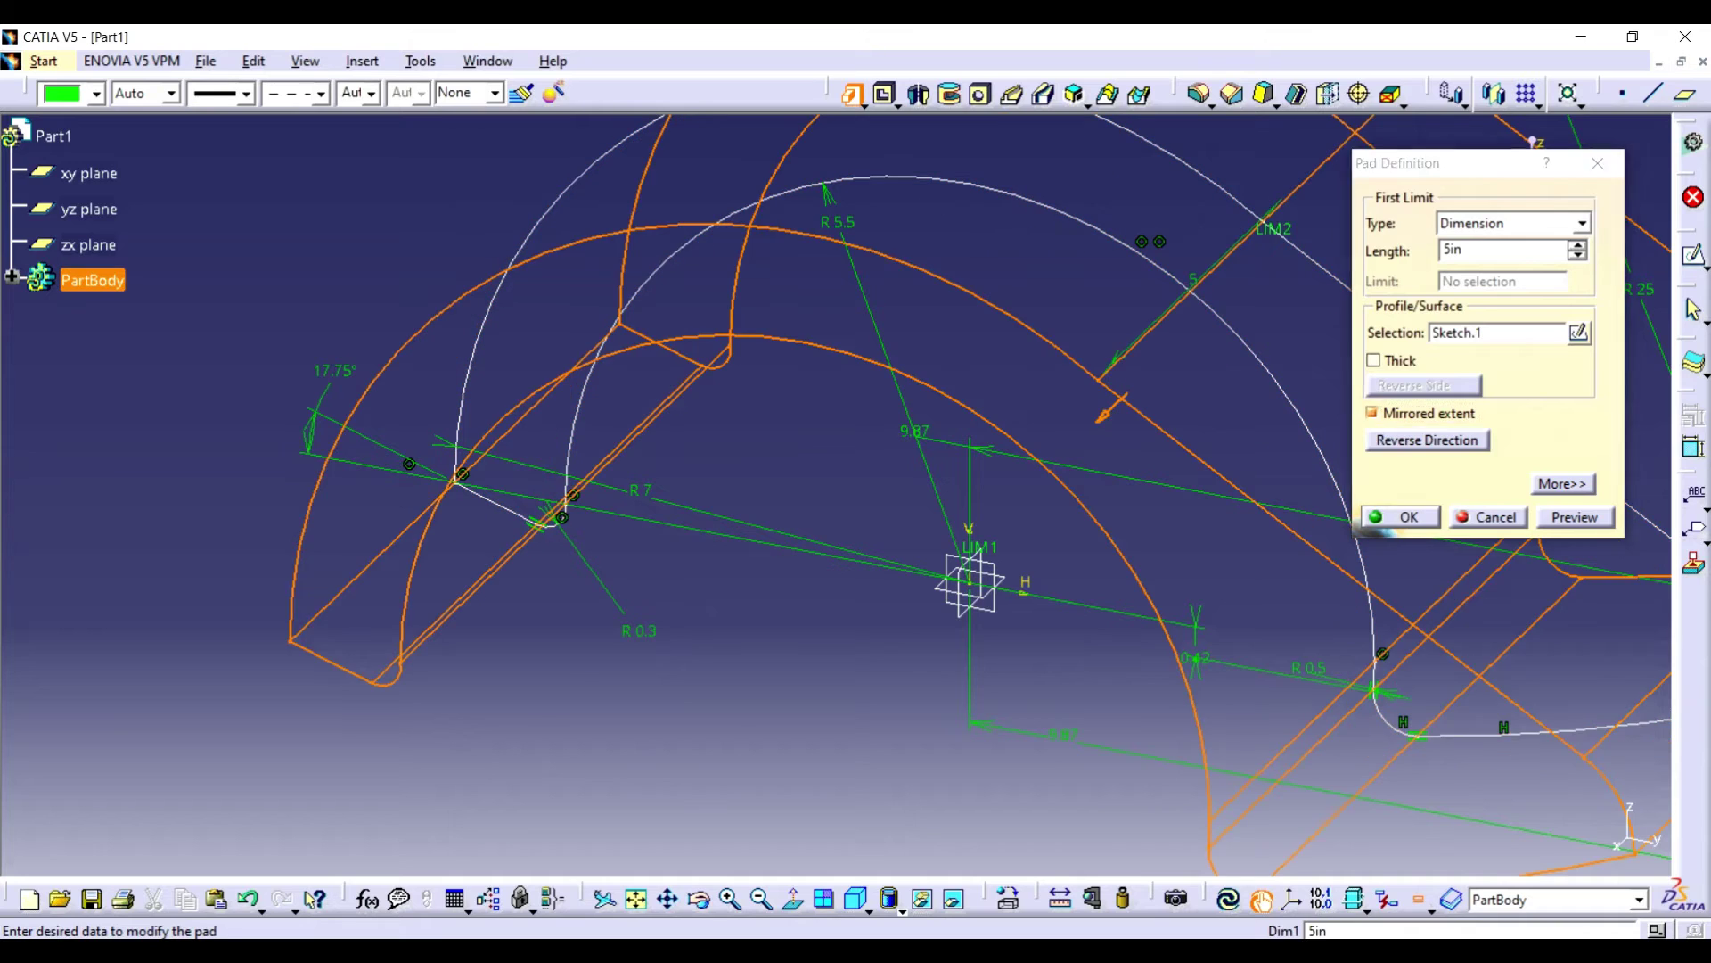
{"action": "left_click", "coordinate": [1401, 517]}
- Start a sketch on the xy plane and draw a circle of about 2.34 in radius on the vertical axis near the part's lower edge
{"action": "left_click", "coordinate": [89, 173]}
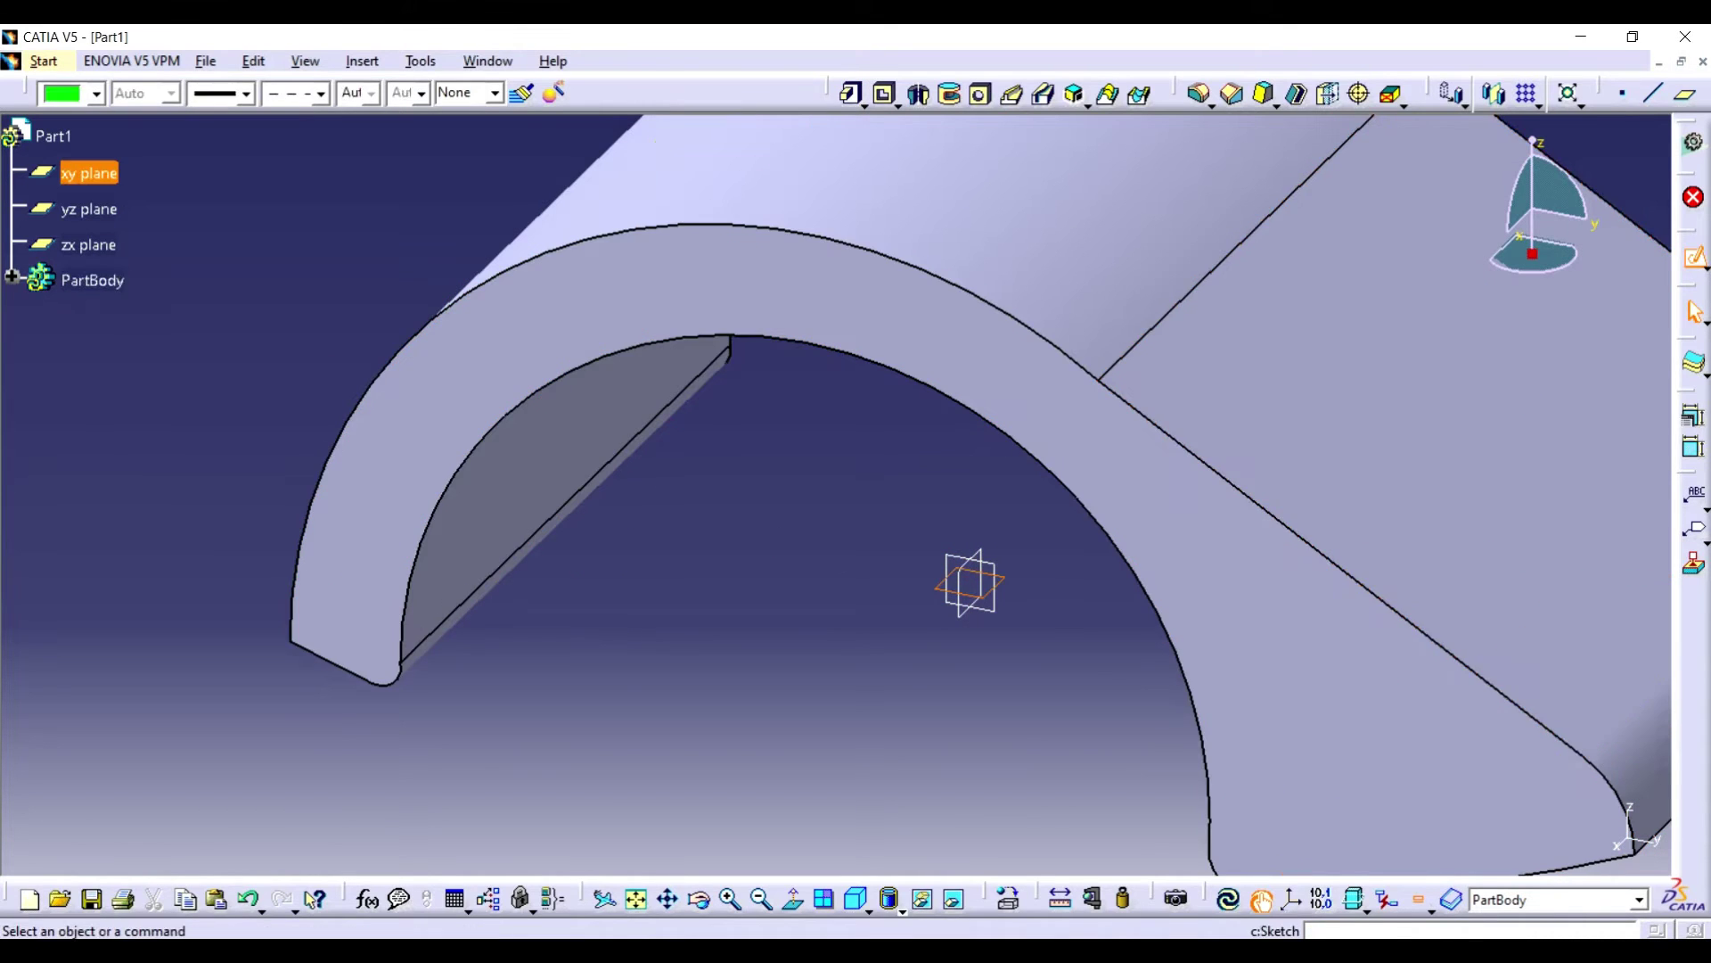
{"action": "left_click", "coordinate": [1693, 256]}
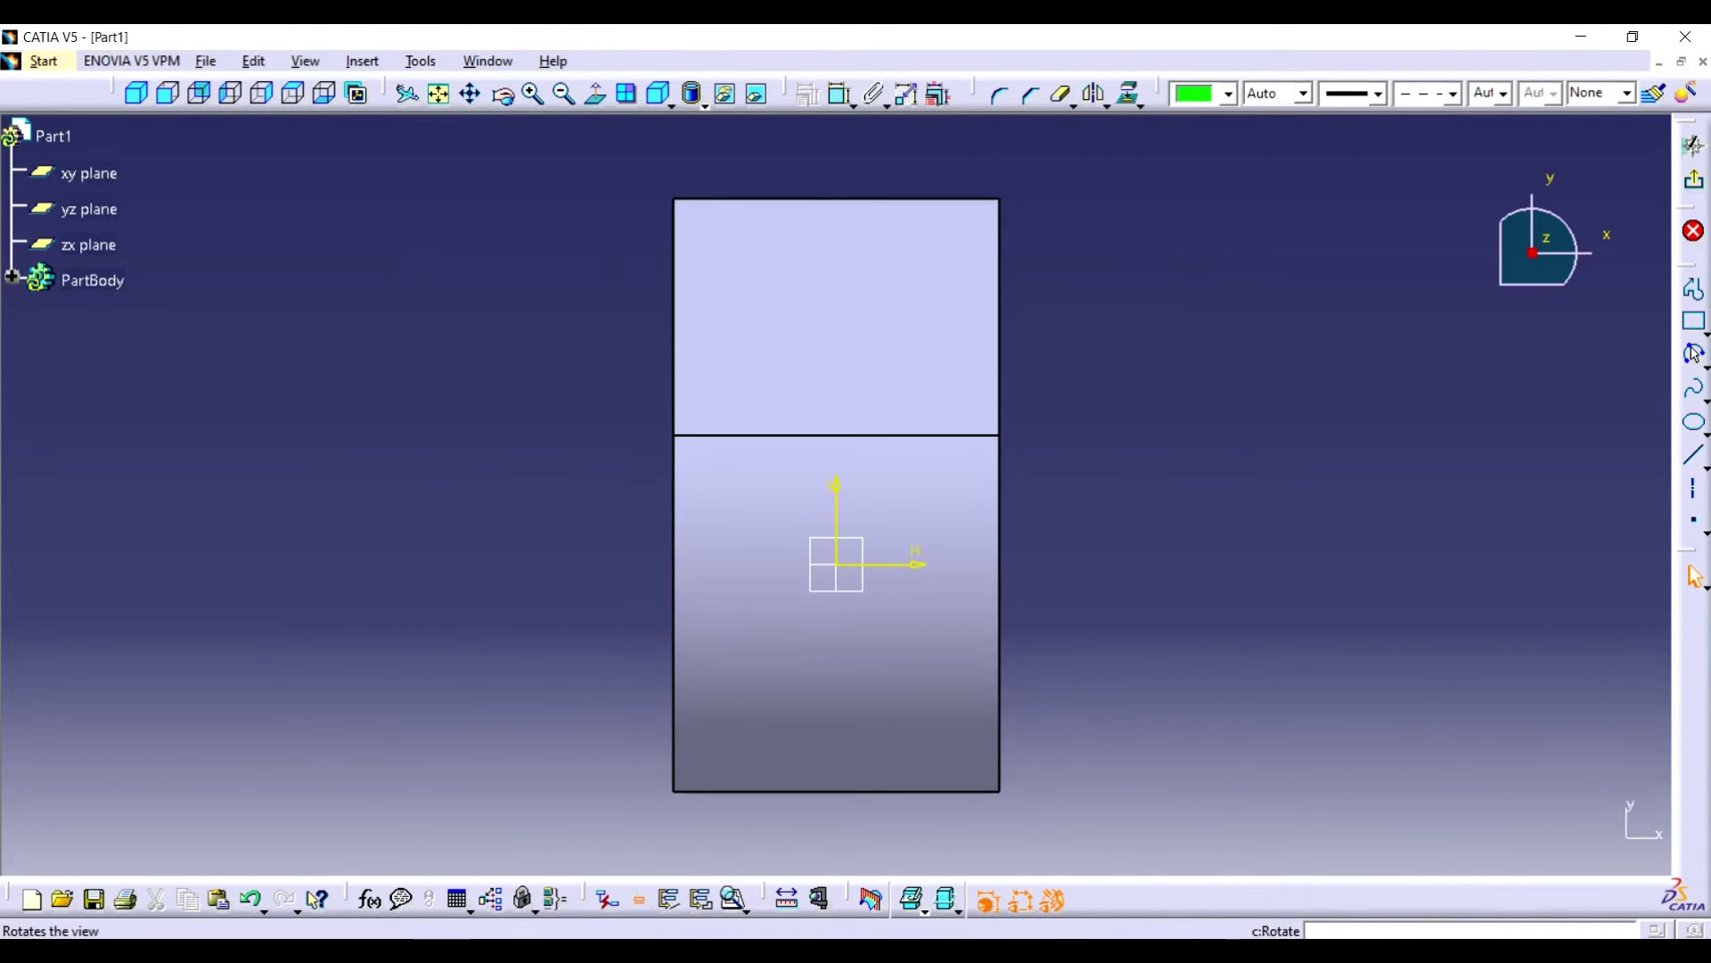
{"action": "mouse_move", "coordinate": [678, 713]}
{"action": "middle_mouse_down"}
{"action": "mouse_move", "coordinate": [1163, 432]}
{"action": "mouse_move", "coordinate": [909, 584]}
{"action": "mouse_move", "coordinate": [1119, 545]}
{"action": "mouse_move", "coordinate": [1042, 545]}
{"action": "mouse_move", "coordinate": [1108, 489]}
{"action": "mouse_move", "coordinate": [965, 463]}
{"action": "mouse_move", "coordinate": [927, 499]}
{"action": "middle_mouse_up"}
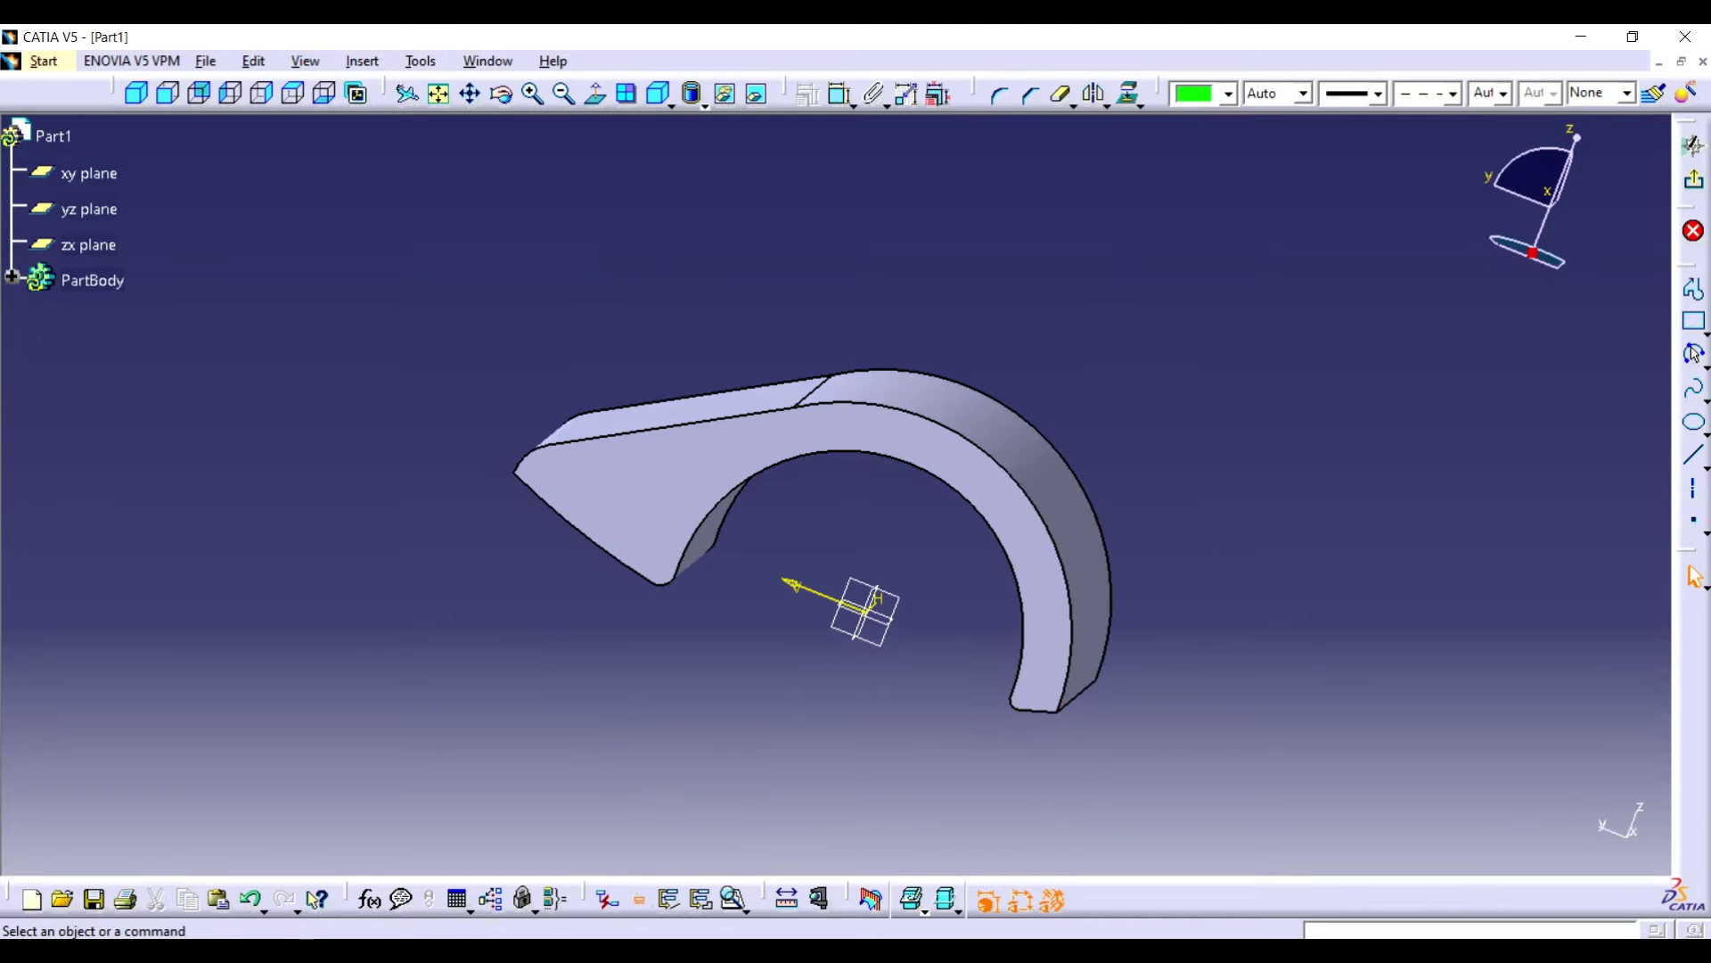
{"action": "left_click", "coordinate": [595, 93]}
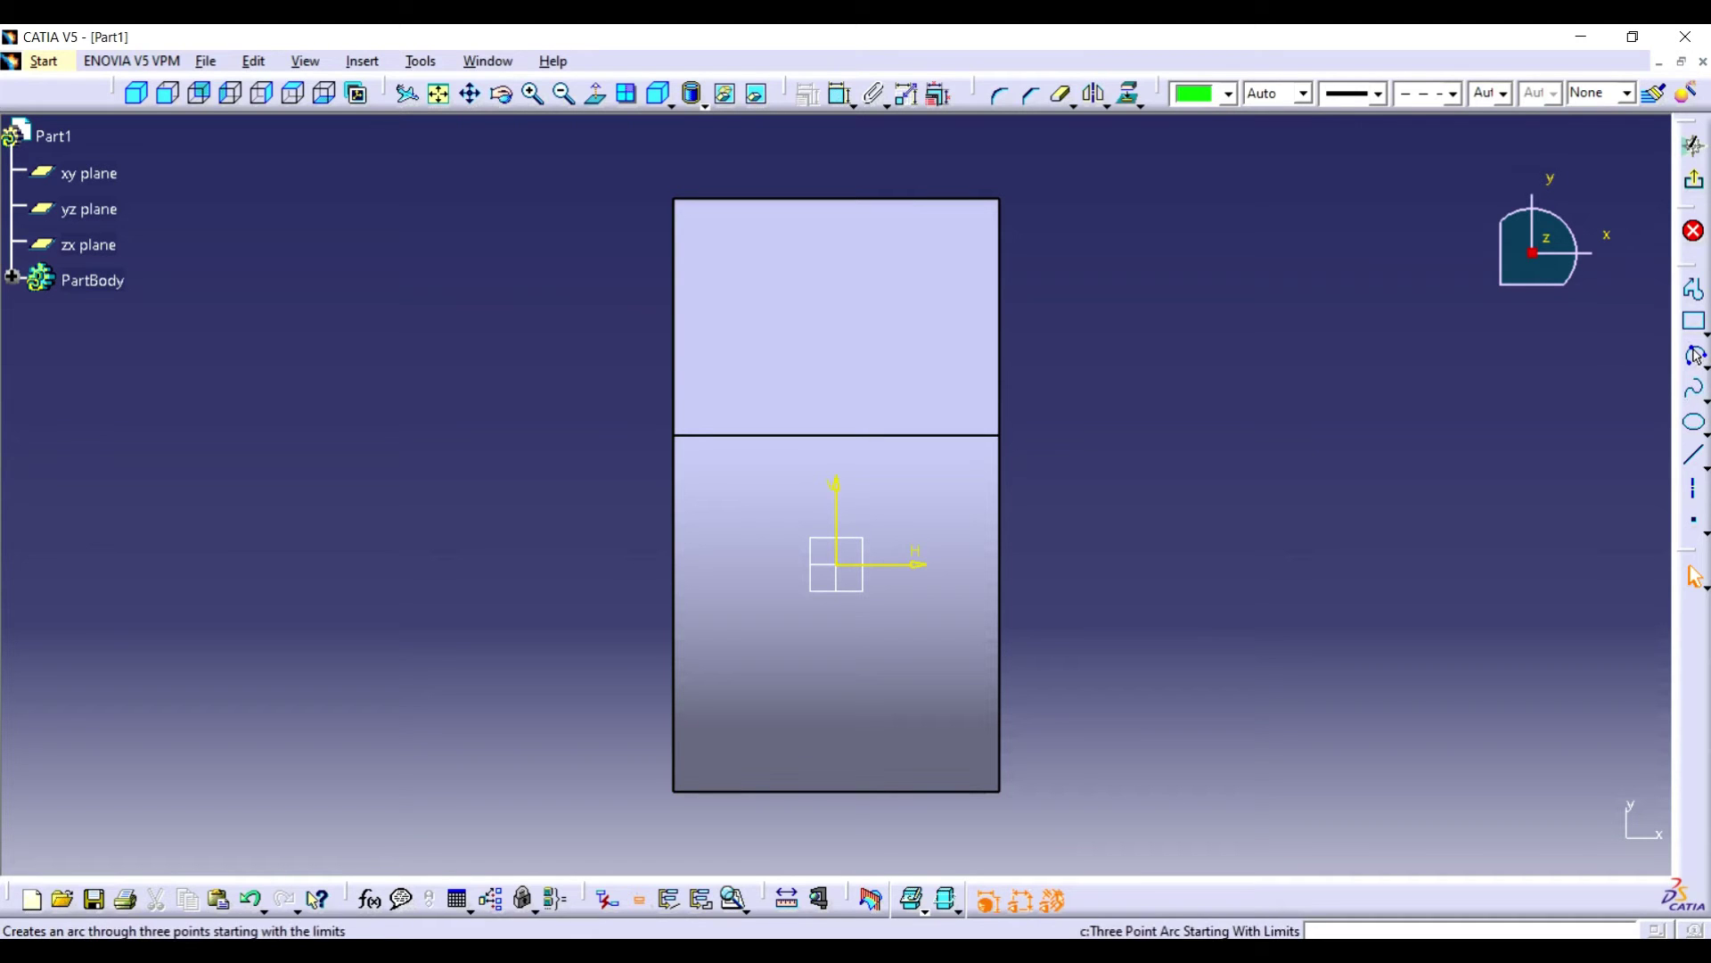
{"action": "left_click", "coordinate": [1700, 360]}
{"action": "left_click", "coordinate": [1505, 385]}
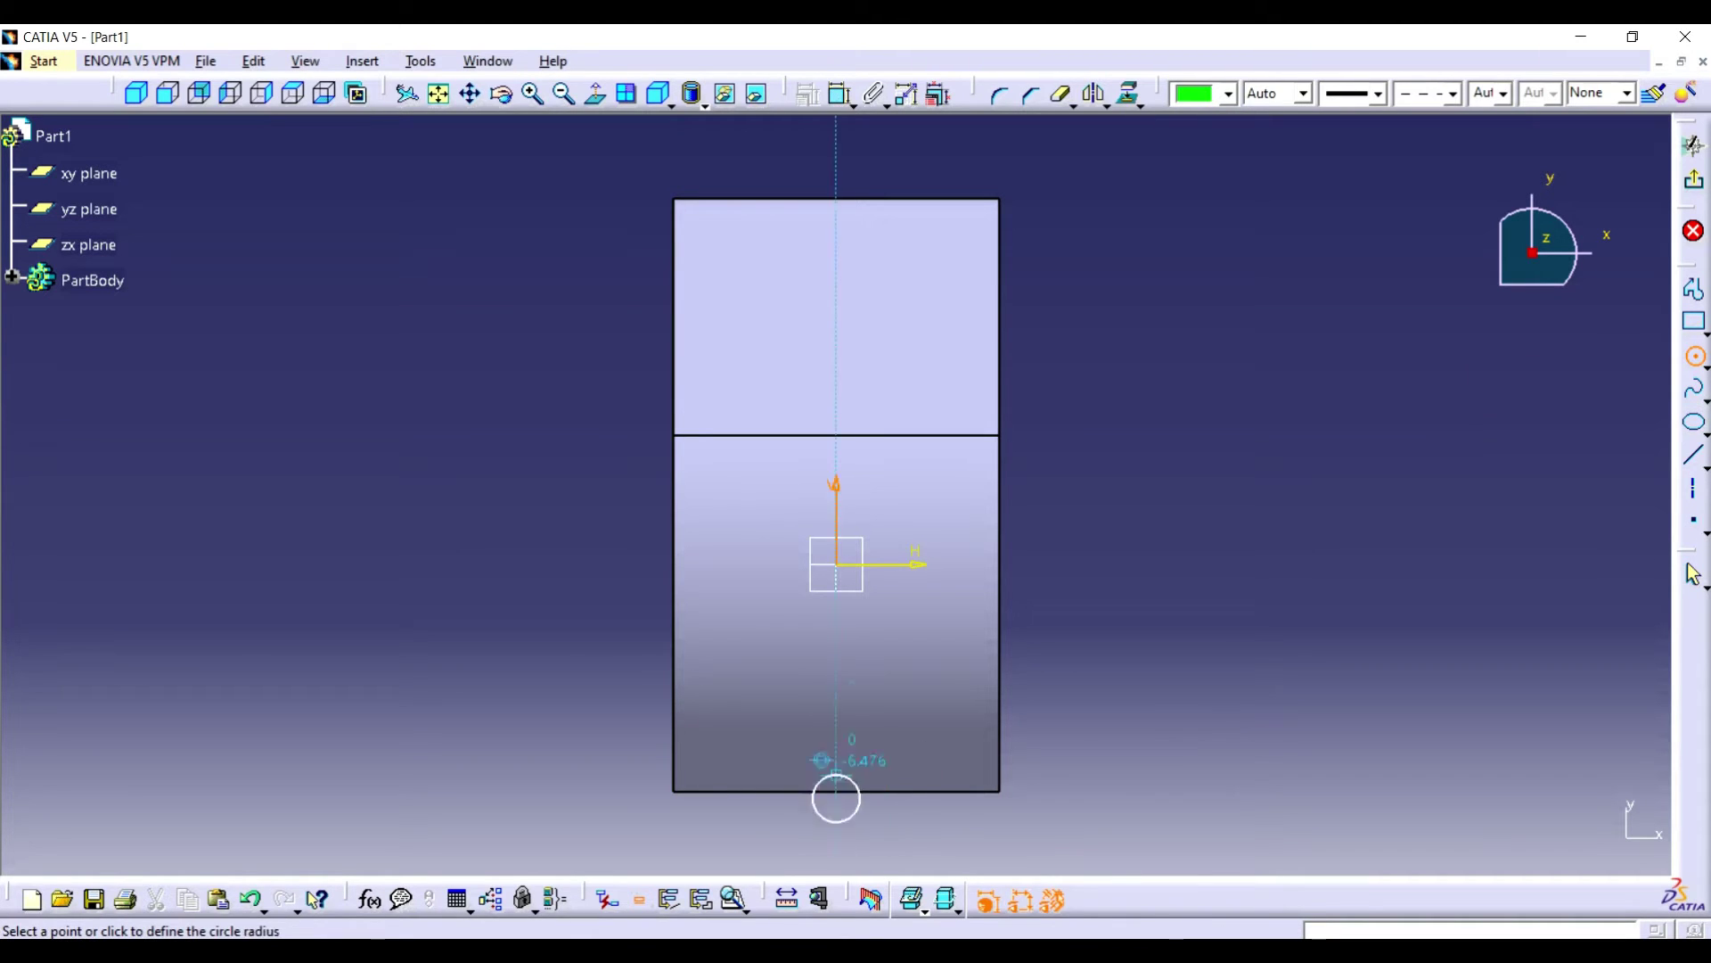
{"action": "left_click", "coordinate": [838, 720]}
- Dimension the lower circle's radius as 2.16 in
{"action": "left_click", "coordinate": [839, 94]}
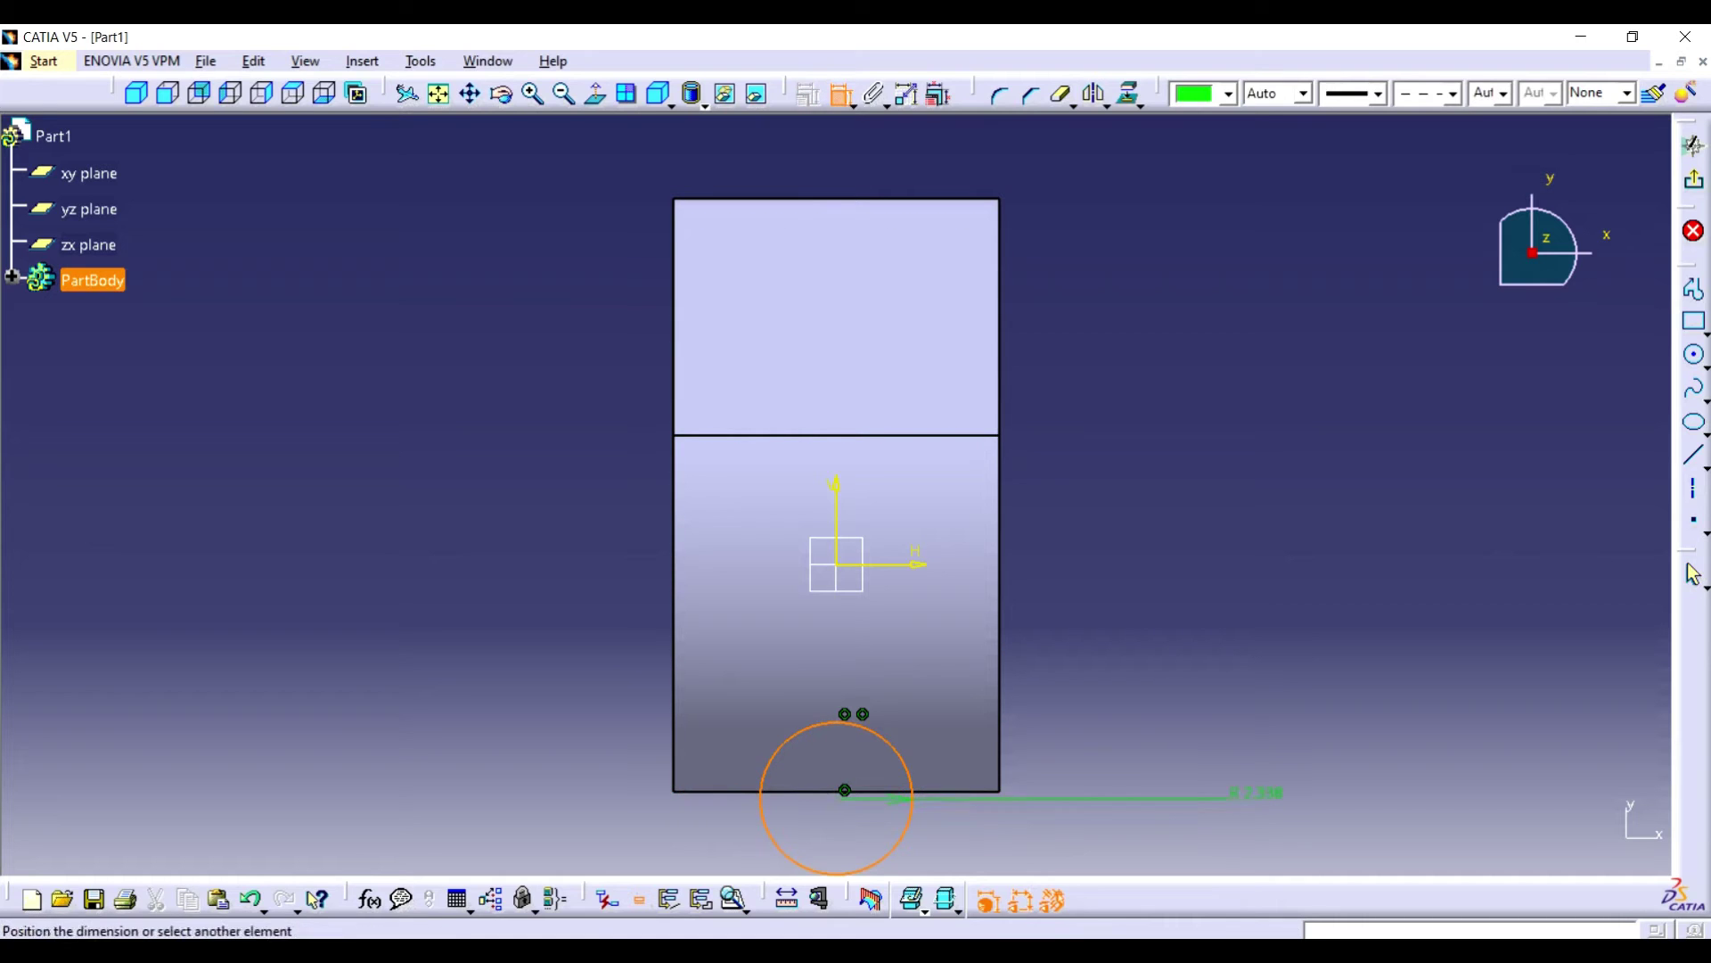
{"action": "left_click", "coordinate": [1275, 798]}
{"action": "double_click", "coordinate": [1274, 798]}
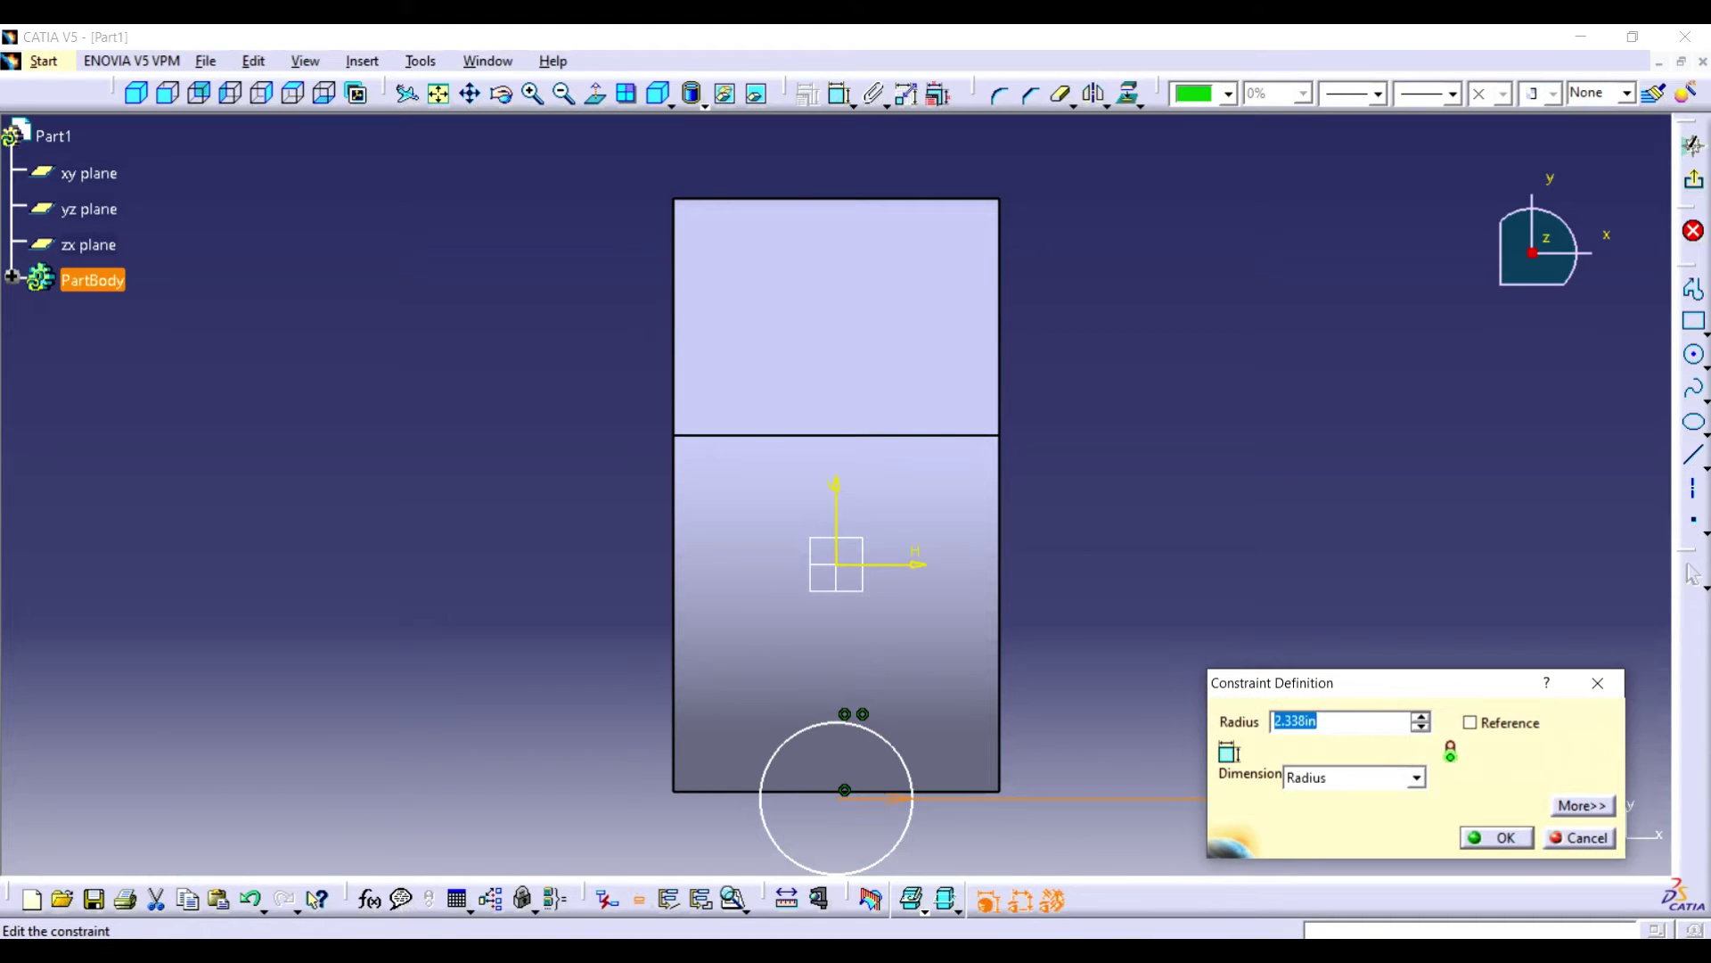
{"action": "type", "text": "2.16"}
{"action": "key", "text": "Return"}
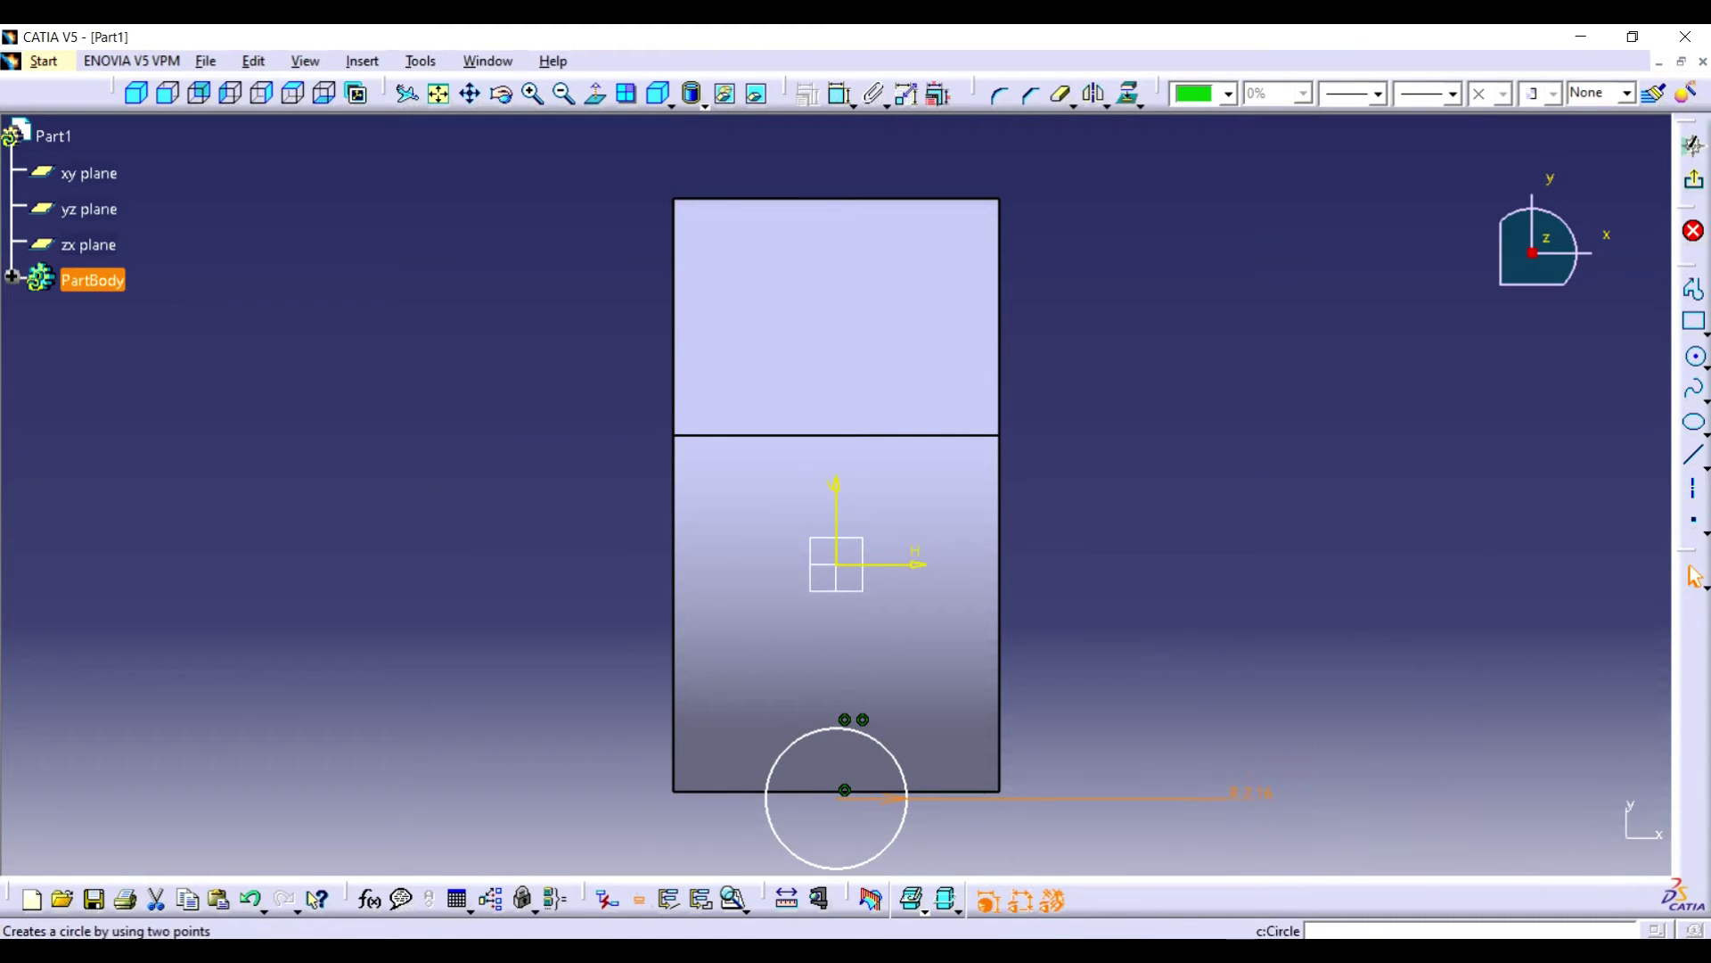
- Draw a circle centered on the vertical axis near the part's upper edge and set its radius to 1.41 in
{"action": "left_click", "coordinate": [1693, 356]}
{"action": "left_click", "coordinate": [836, 206]}
{"action": "left_click", "coordinate": [836, 134]}
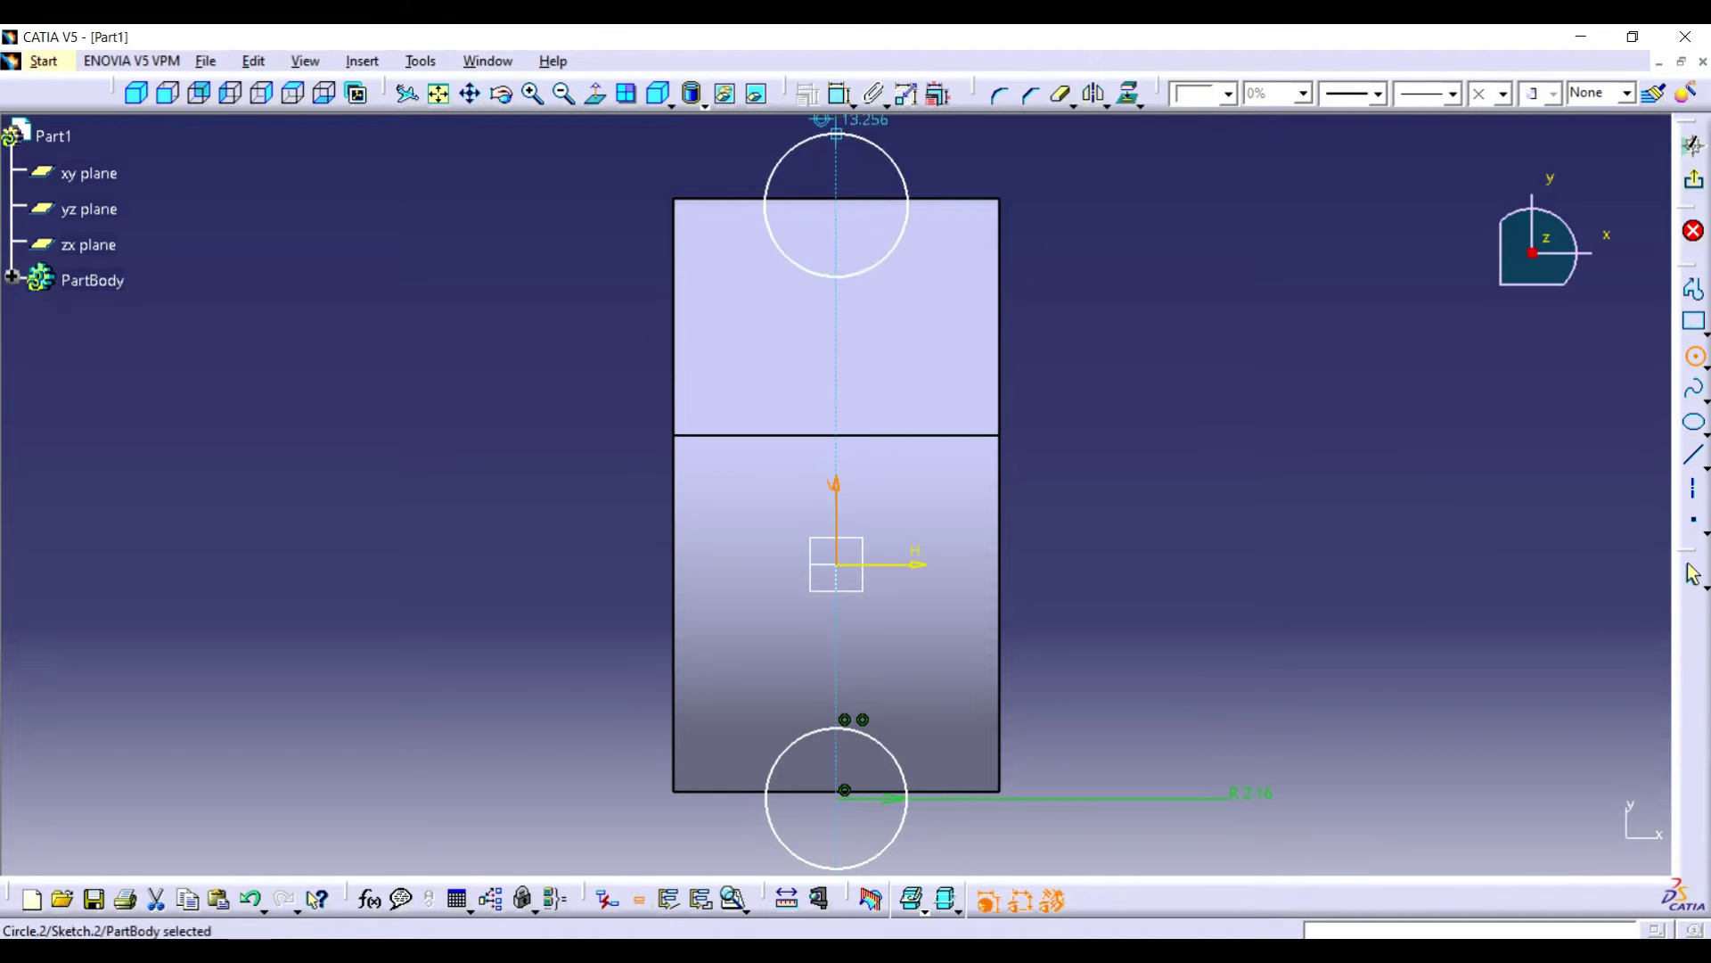
{"action": "left_click", "coordinate": [840, 94]}
{"action": "left_click", "coordinate": [1280, 200]}
{"action": "double_click", "coordinate": [1280, 200]}
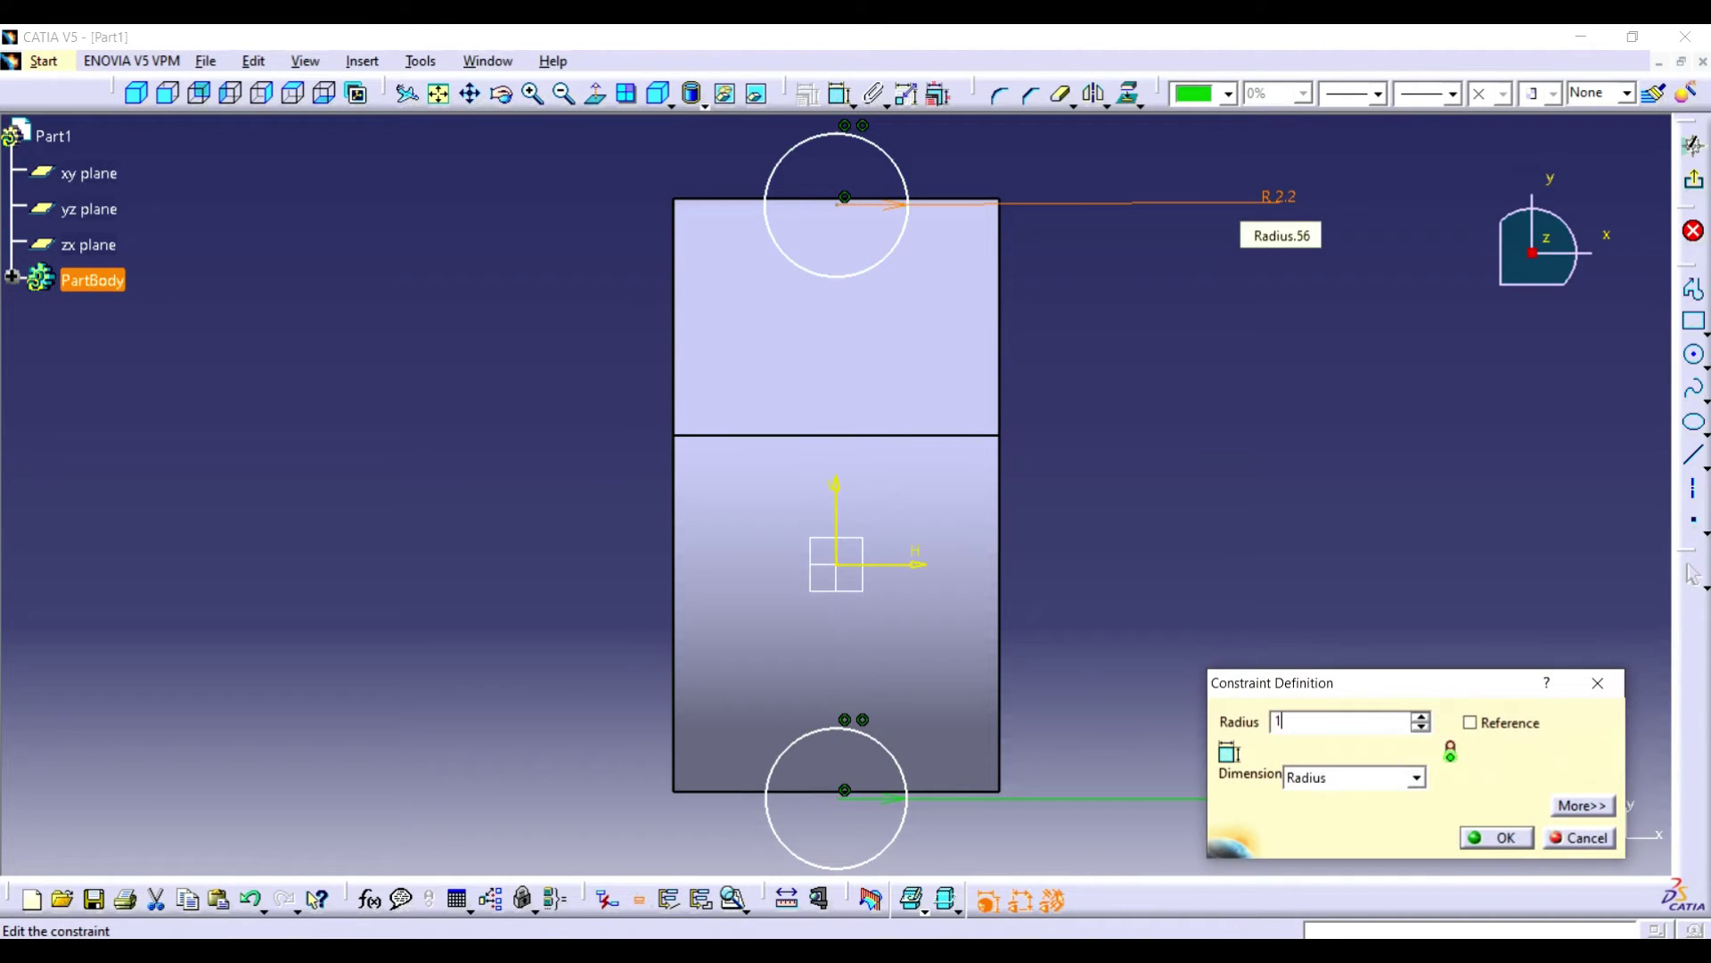
{"action": "type", "text": "1.41"}
{"action": "key", "text": "Return"}
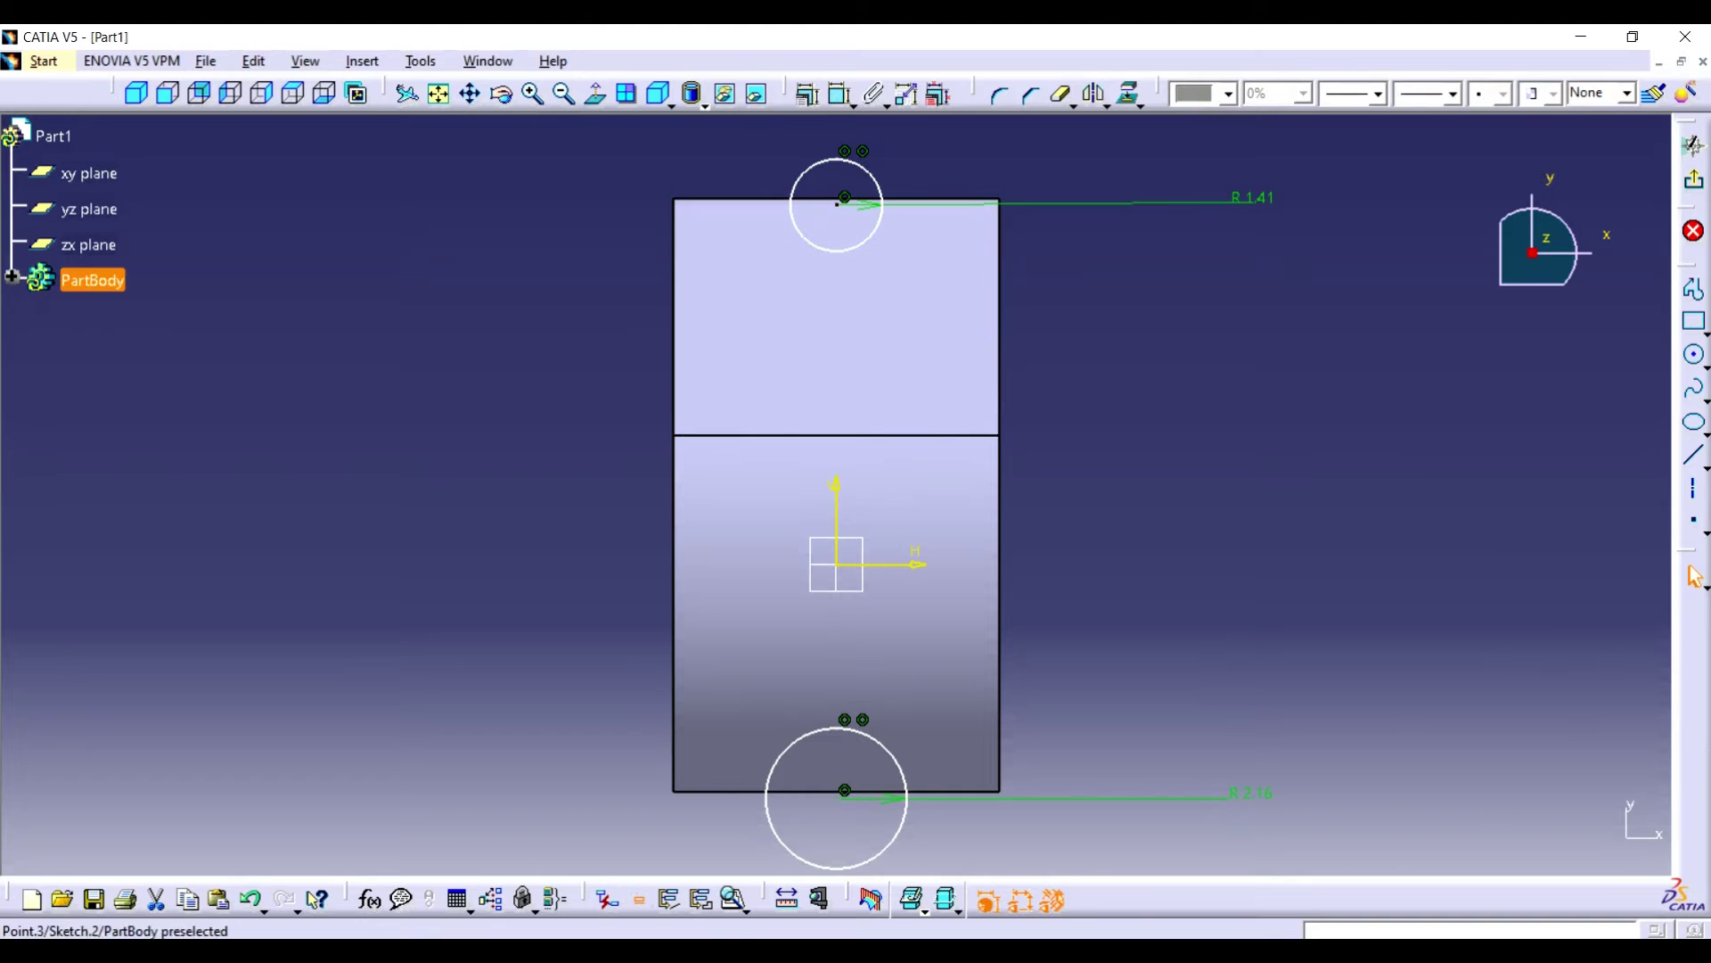
- Dimension the vertical distance between the two circle centers and set it to 15.1 in
{"action": "left_click", "coordinate": [840, 94]}
{"action": "left_click", "coordinate": [837, 799]}
{"action": "left_click", "coordinate": [1229, 666]}
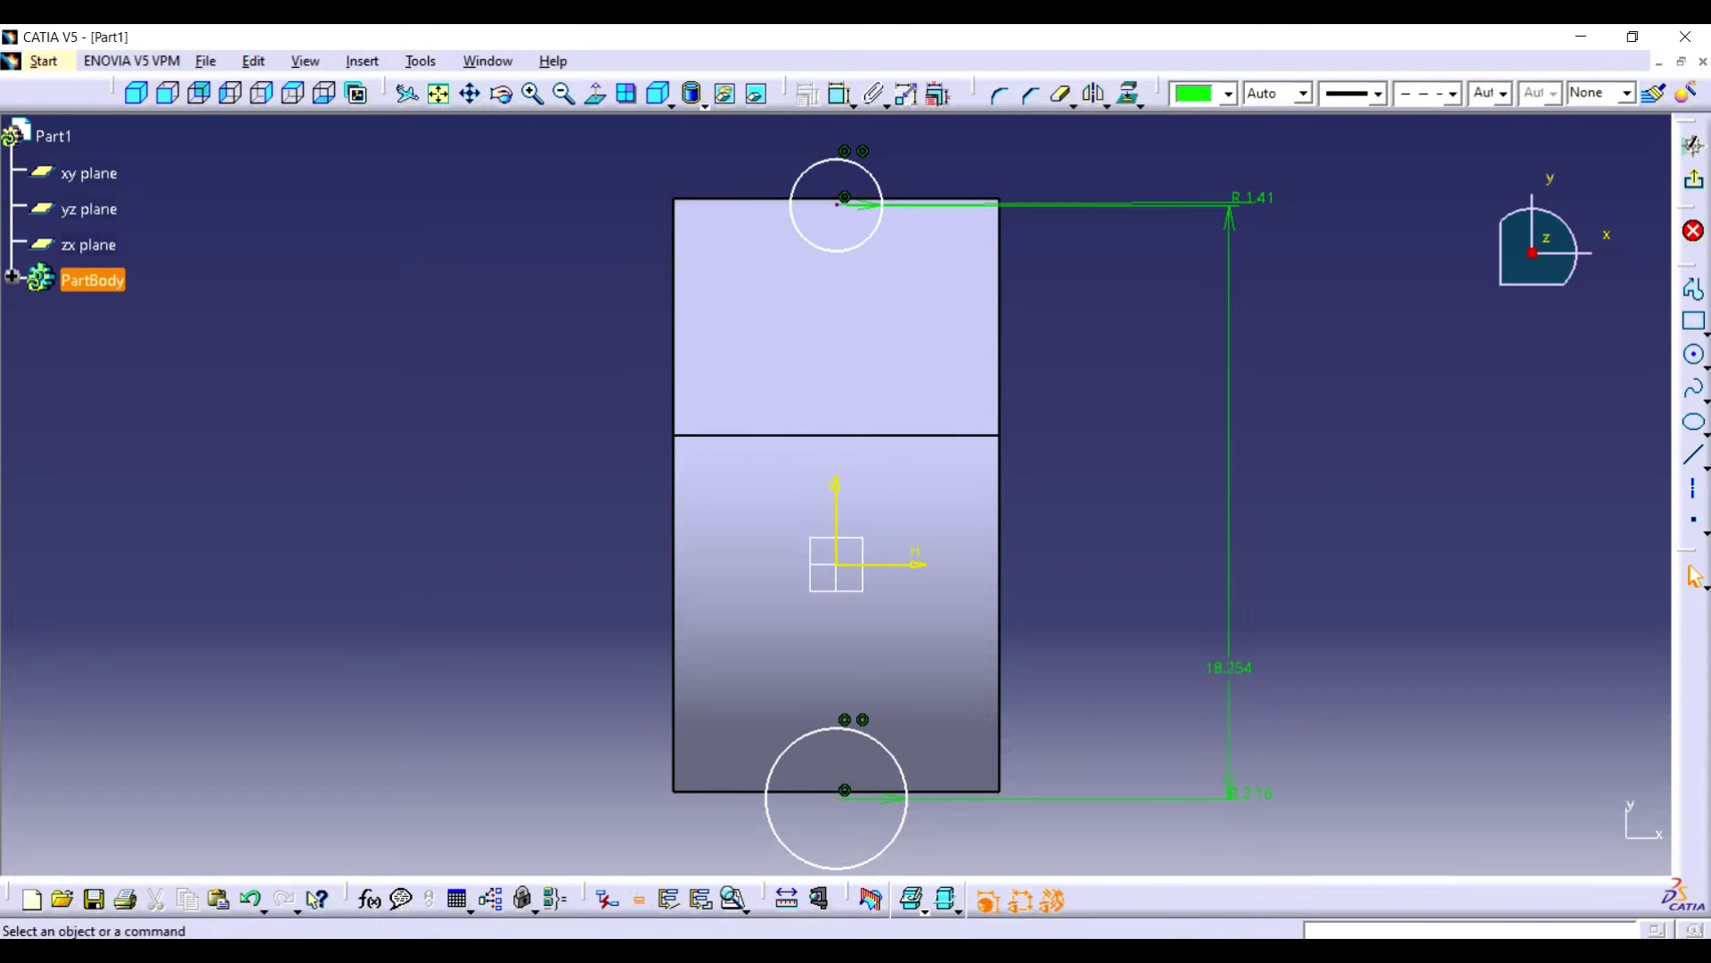
{"action": "double_click", "coordinate": [1229, 666]}
{"action": "type", "text": "15."}
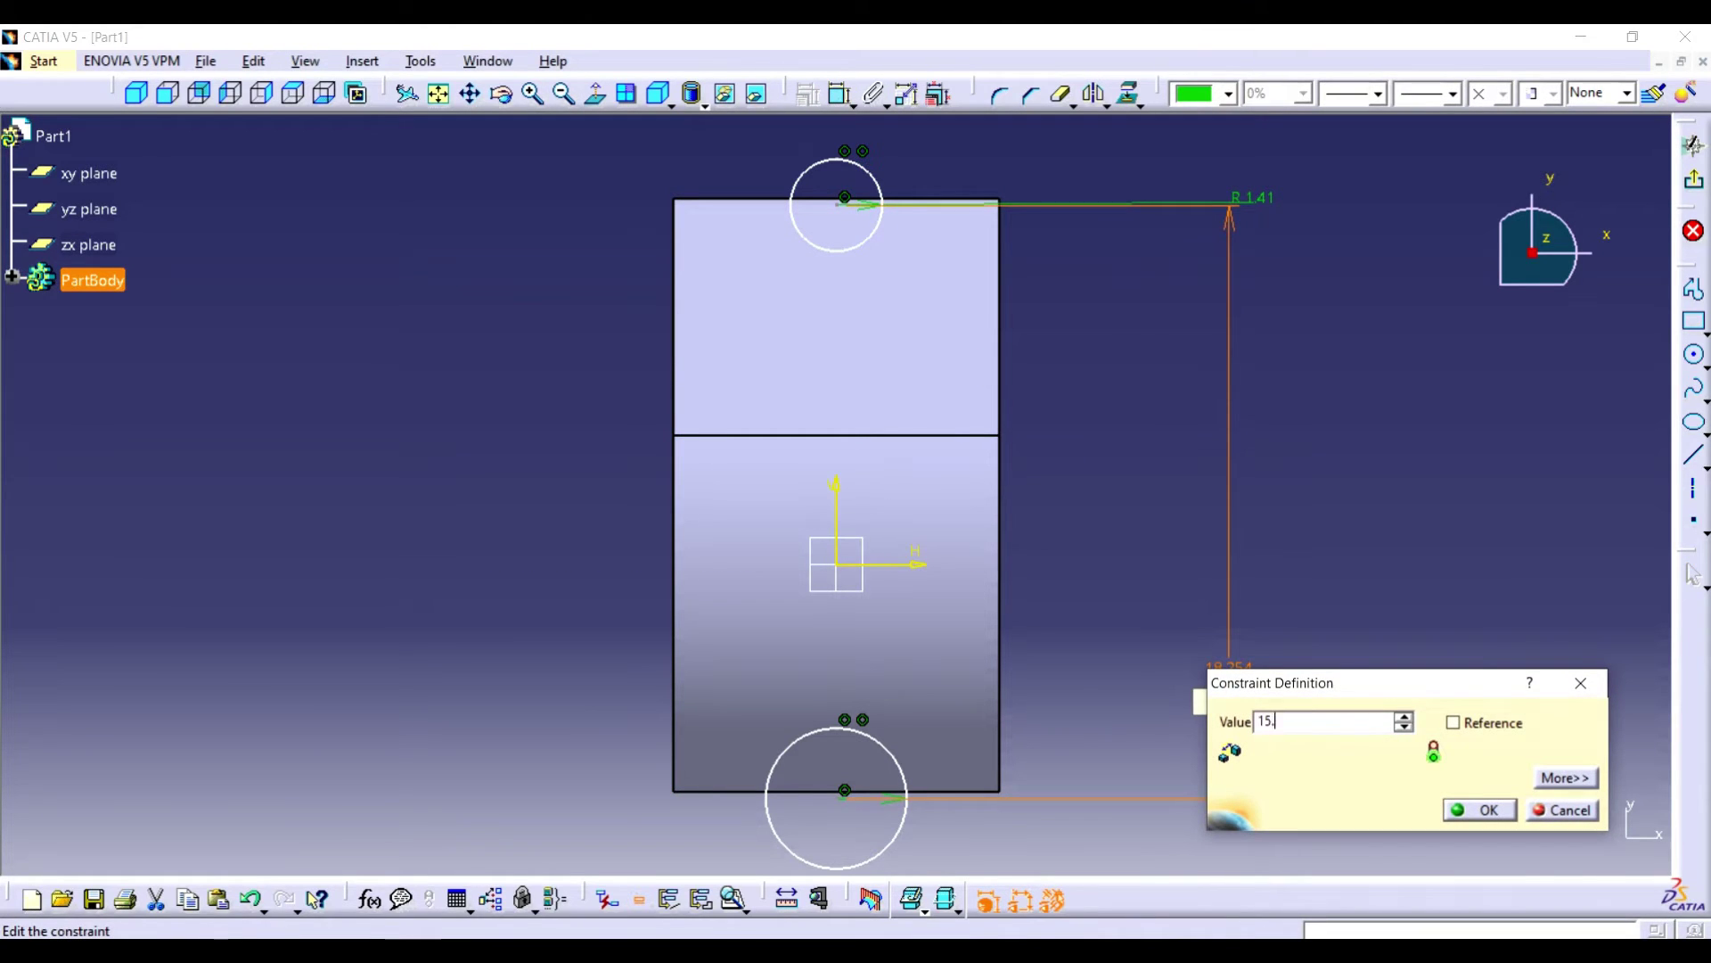
{"action": "type", "text": "1"}
{"action": "key", "text": "Return"}
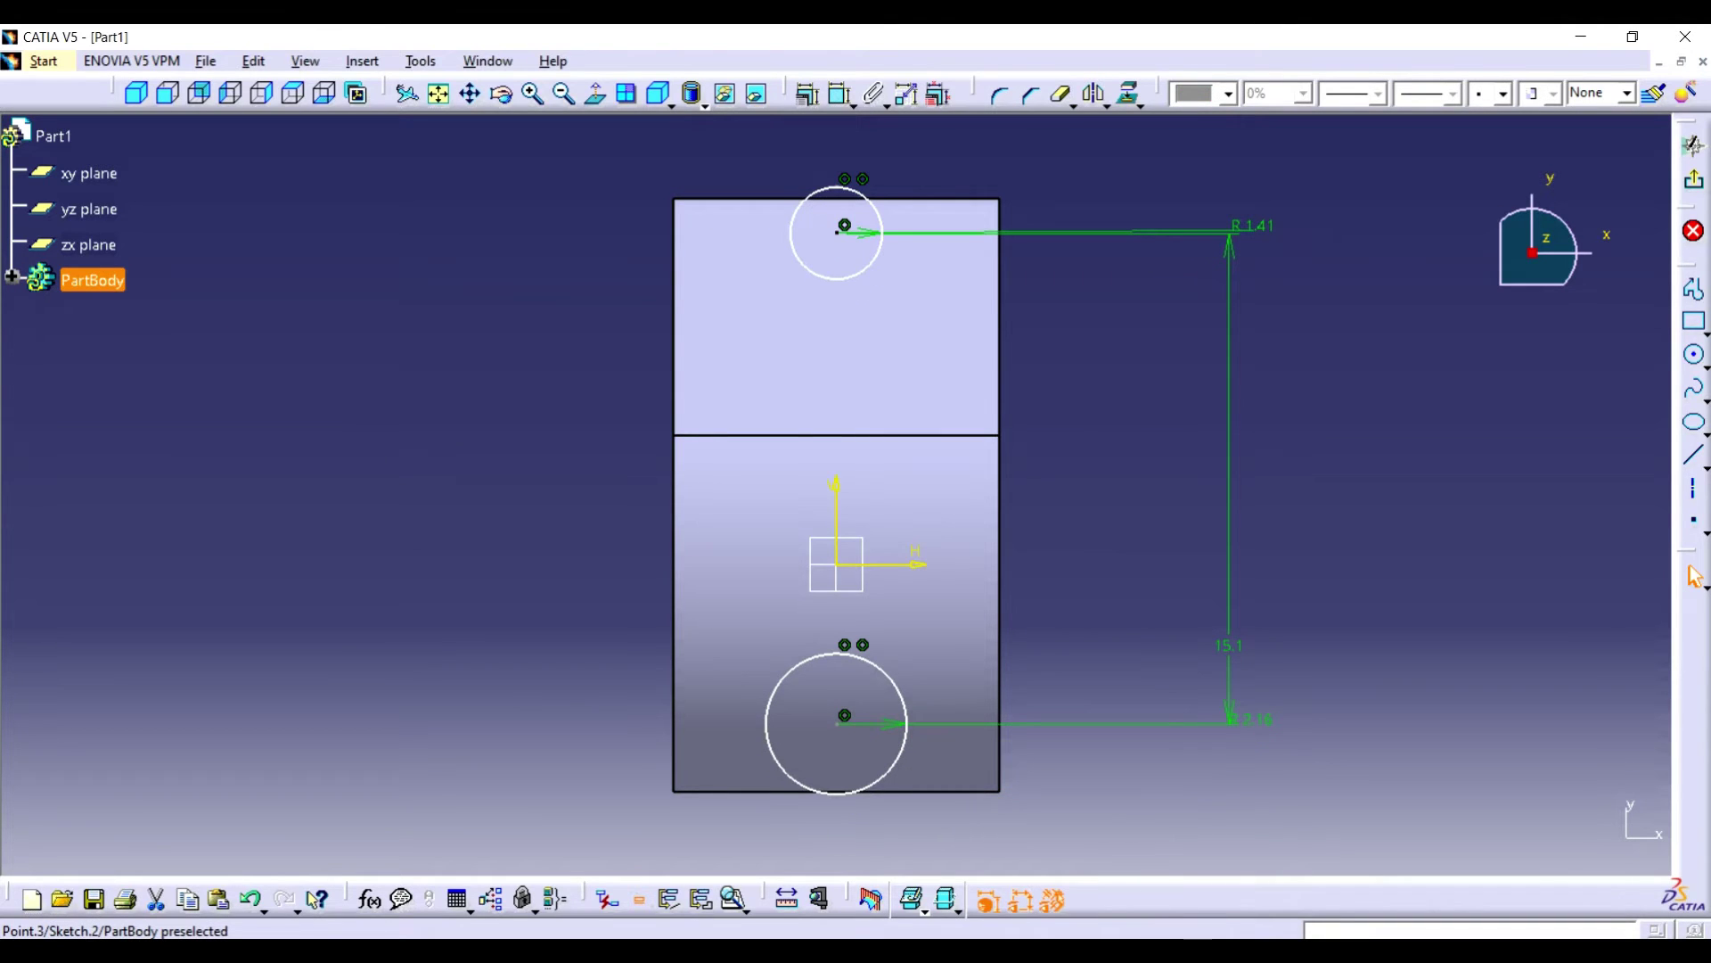
- Move the upper circle's center close to the part's upper edge and delete the 15.1 in distance dimension
{"action": "left_click_drag", "start_coordinate": [837, 232], "coordinate": [837, 200]}
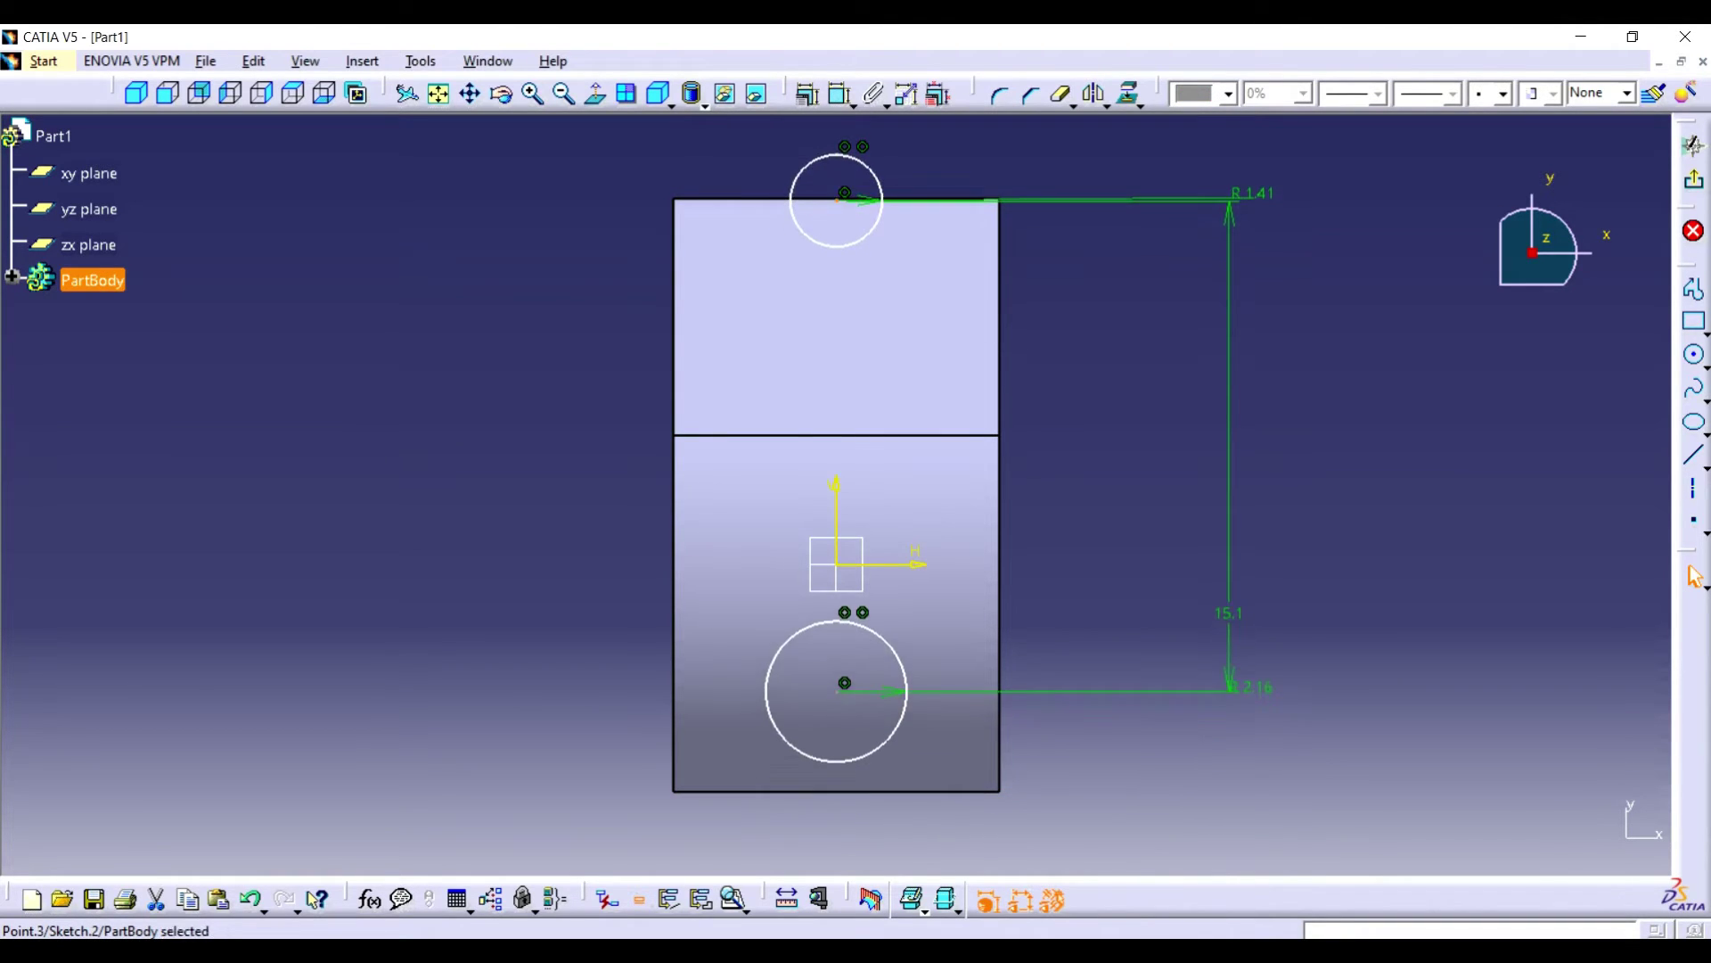
{"action": "mouse_move", "coordinate": [784, 535]}
{"action": "middle_mouse_down"}
{"action": "mouse_move", "coordinate": [1157, 398]}
{"action": "mouse_move", "coordinate": [989, 328]}
{"action": "mouse_move", "coordinate": [753, 434]}
{"action": "mouse_move", "coordinate": [825, 588]}
{"action": "middle_mouse_up"}
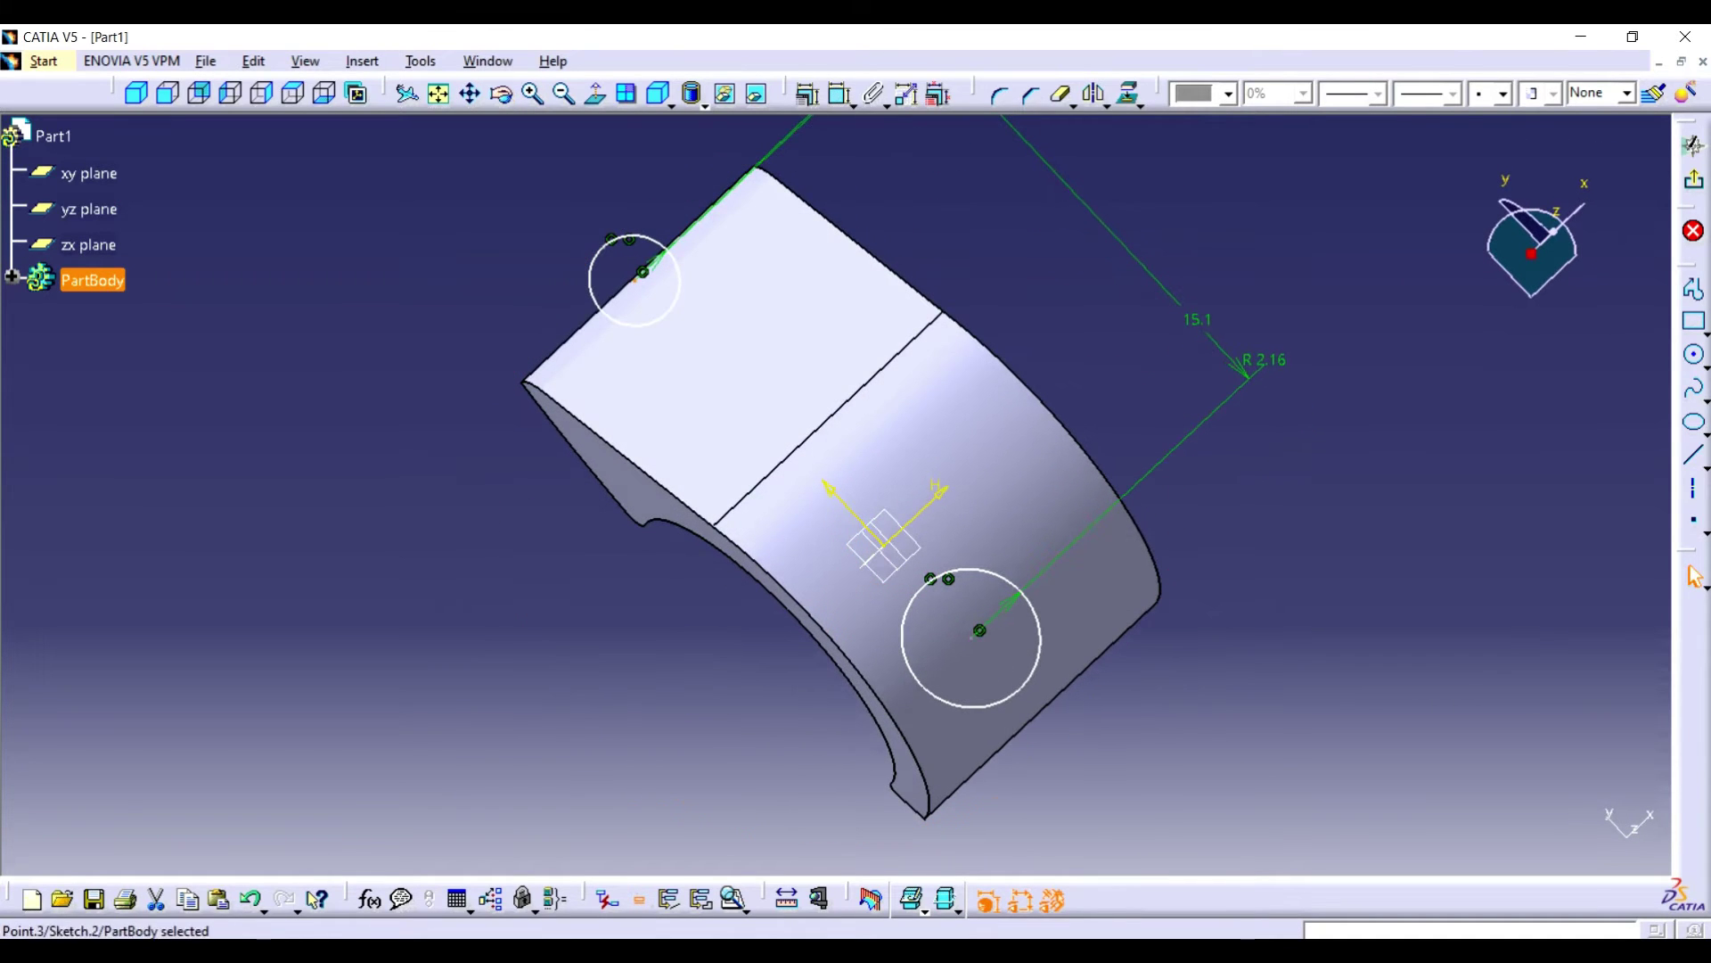
{"action": "right_click", "coordinate": [1197, 316]}
{"action": "left_click", "coordinate": [1247, 621]}
{"action": "left_click", "coordinate": [595, 92]}
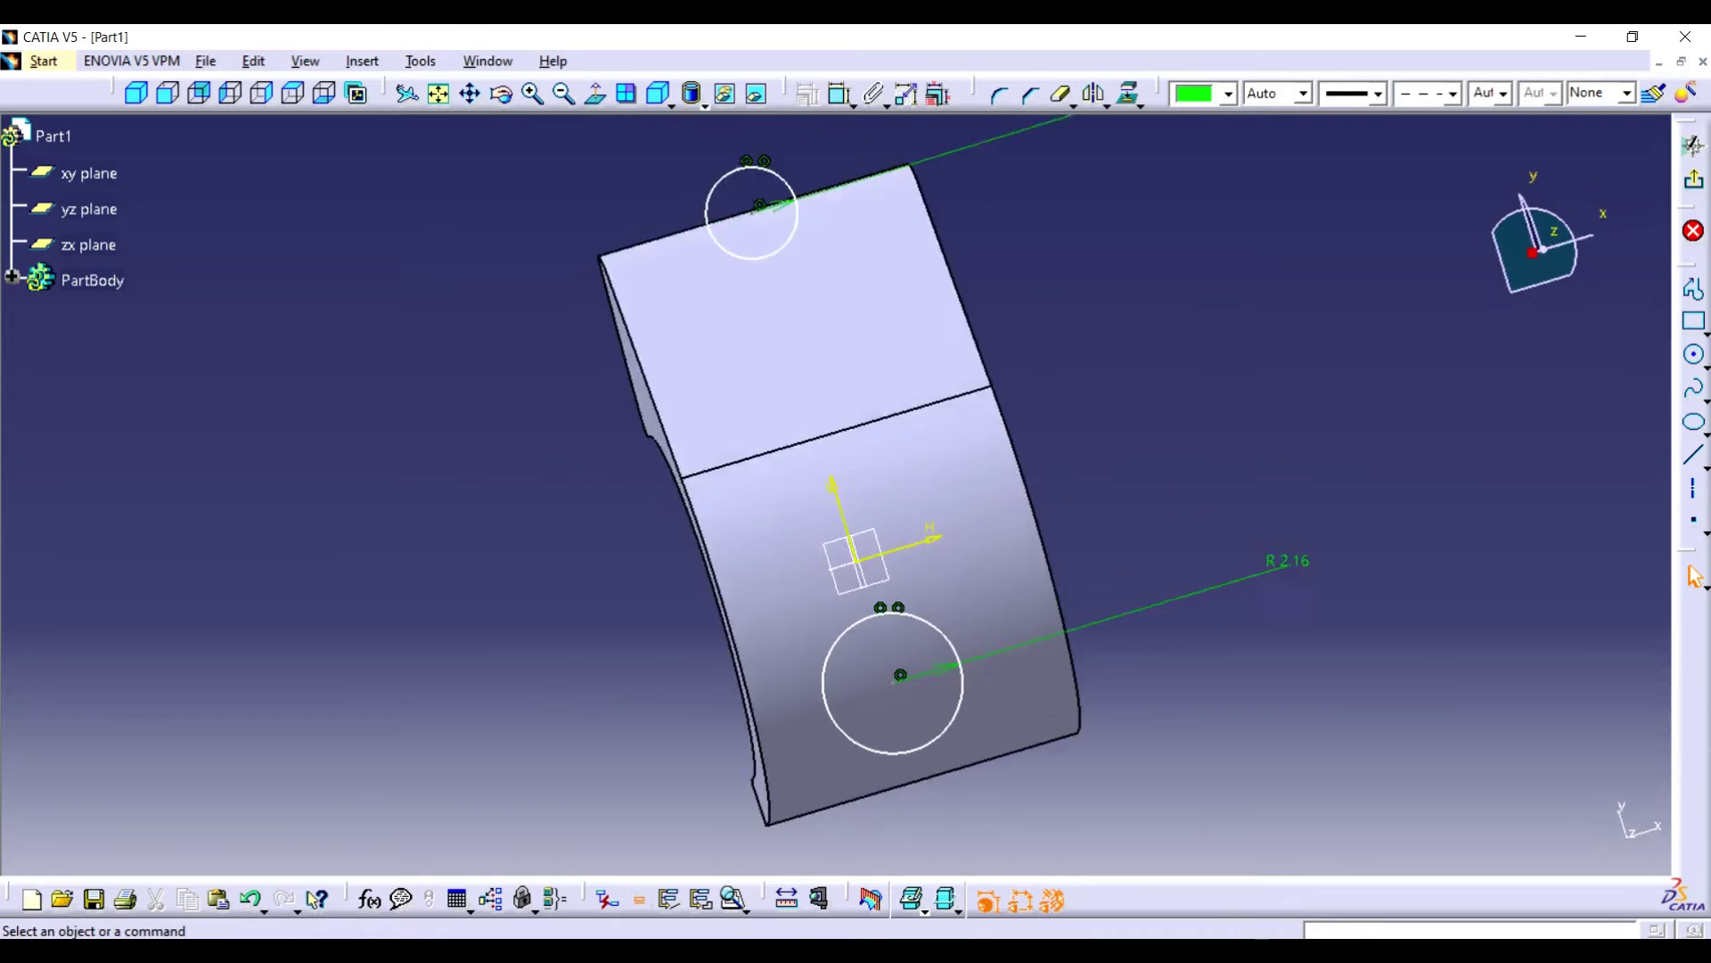
- Make the upper circle's center coincident with the part's upper edge
{"action": "left_click", "coordinate": [837, 199]}
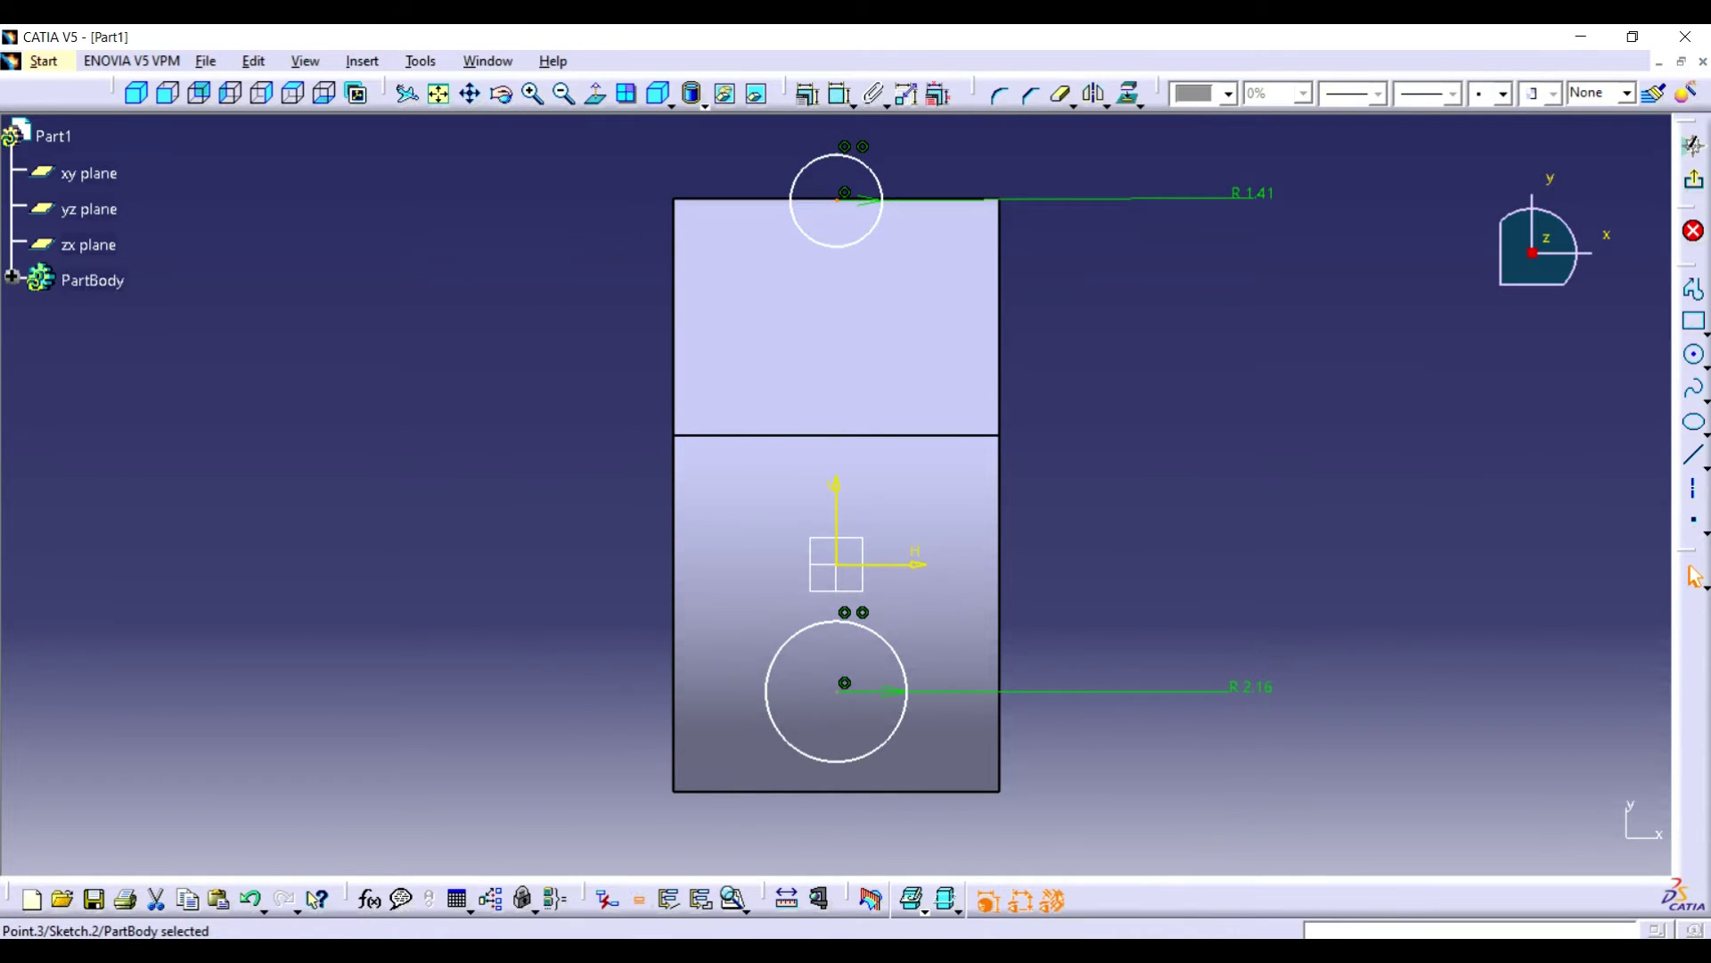
{"action": "left_click", "coordinate": [748, 199], "text": "ctrl"}
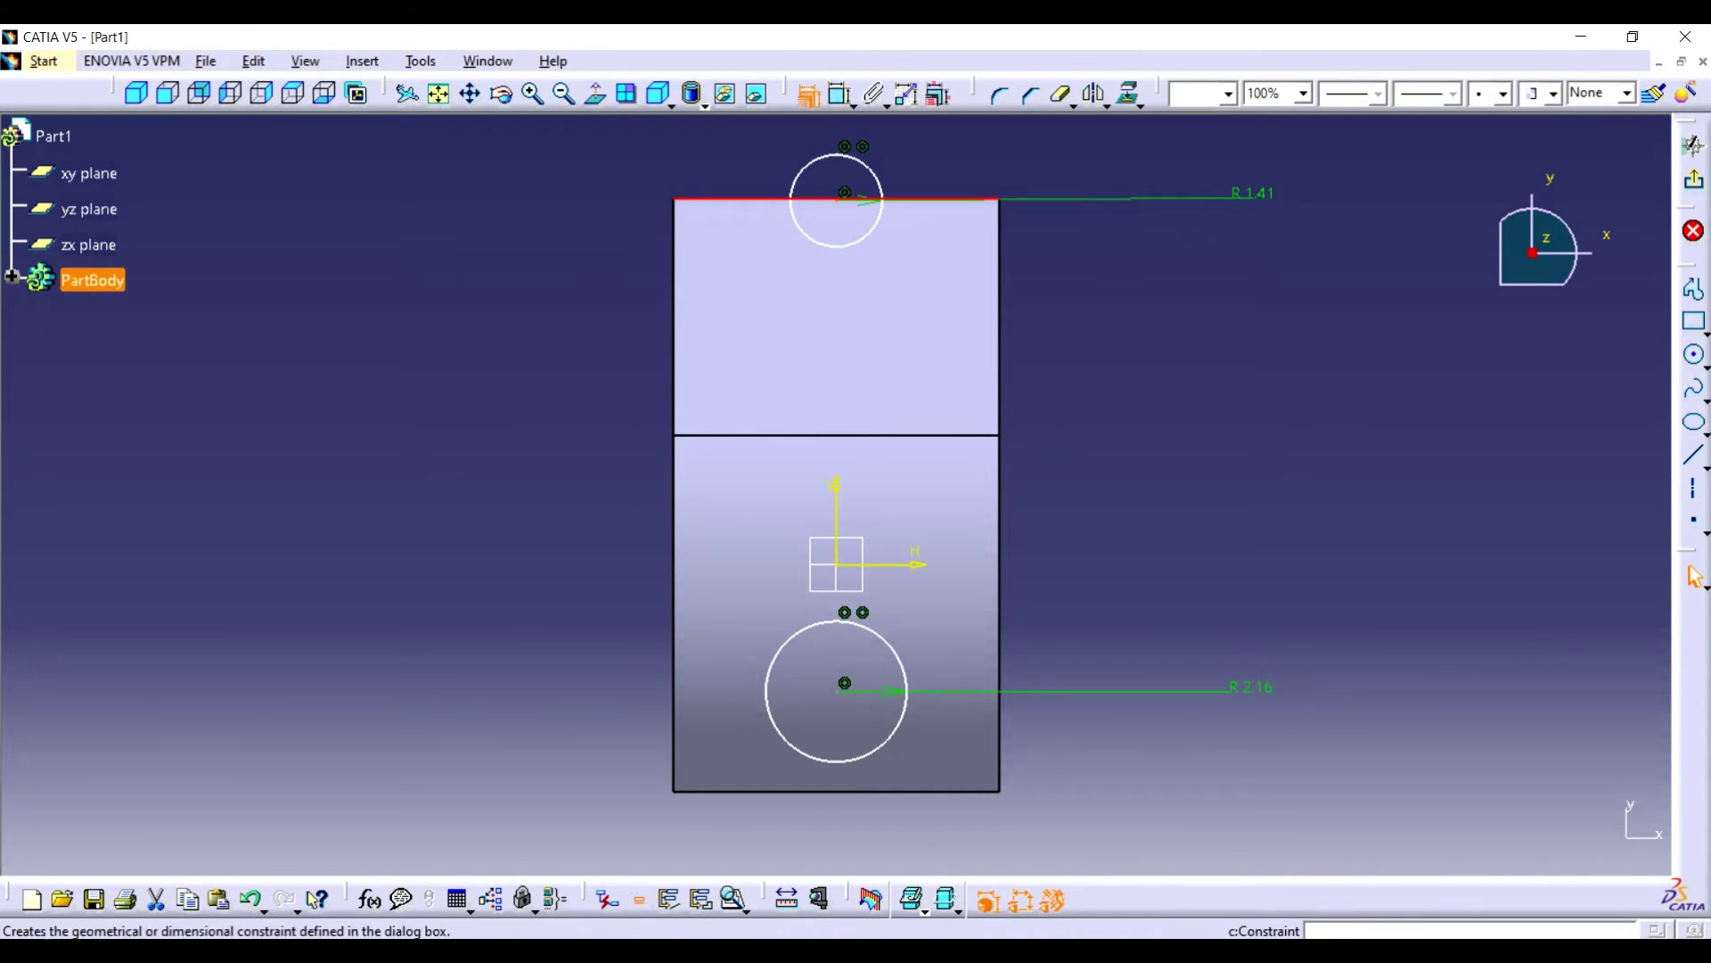
{"action": "left_click", "coordinate": [806, 93]}
{"action": "left_click", "coordinate": [1599, 187]}
{"action": "left_click", "coordinate": [1582, 403]}
- Make the lower circle's center coincident with the part's lower edge
{"action": "left_click", "coordinate": [837, 691]}
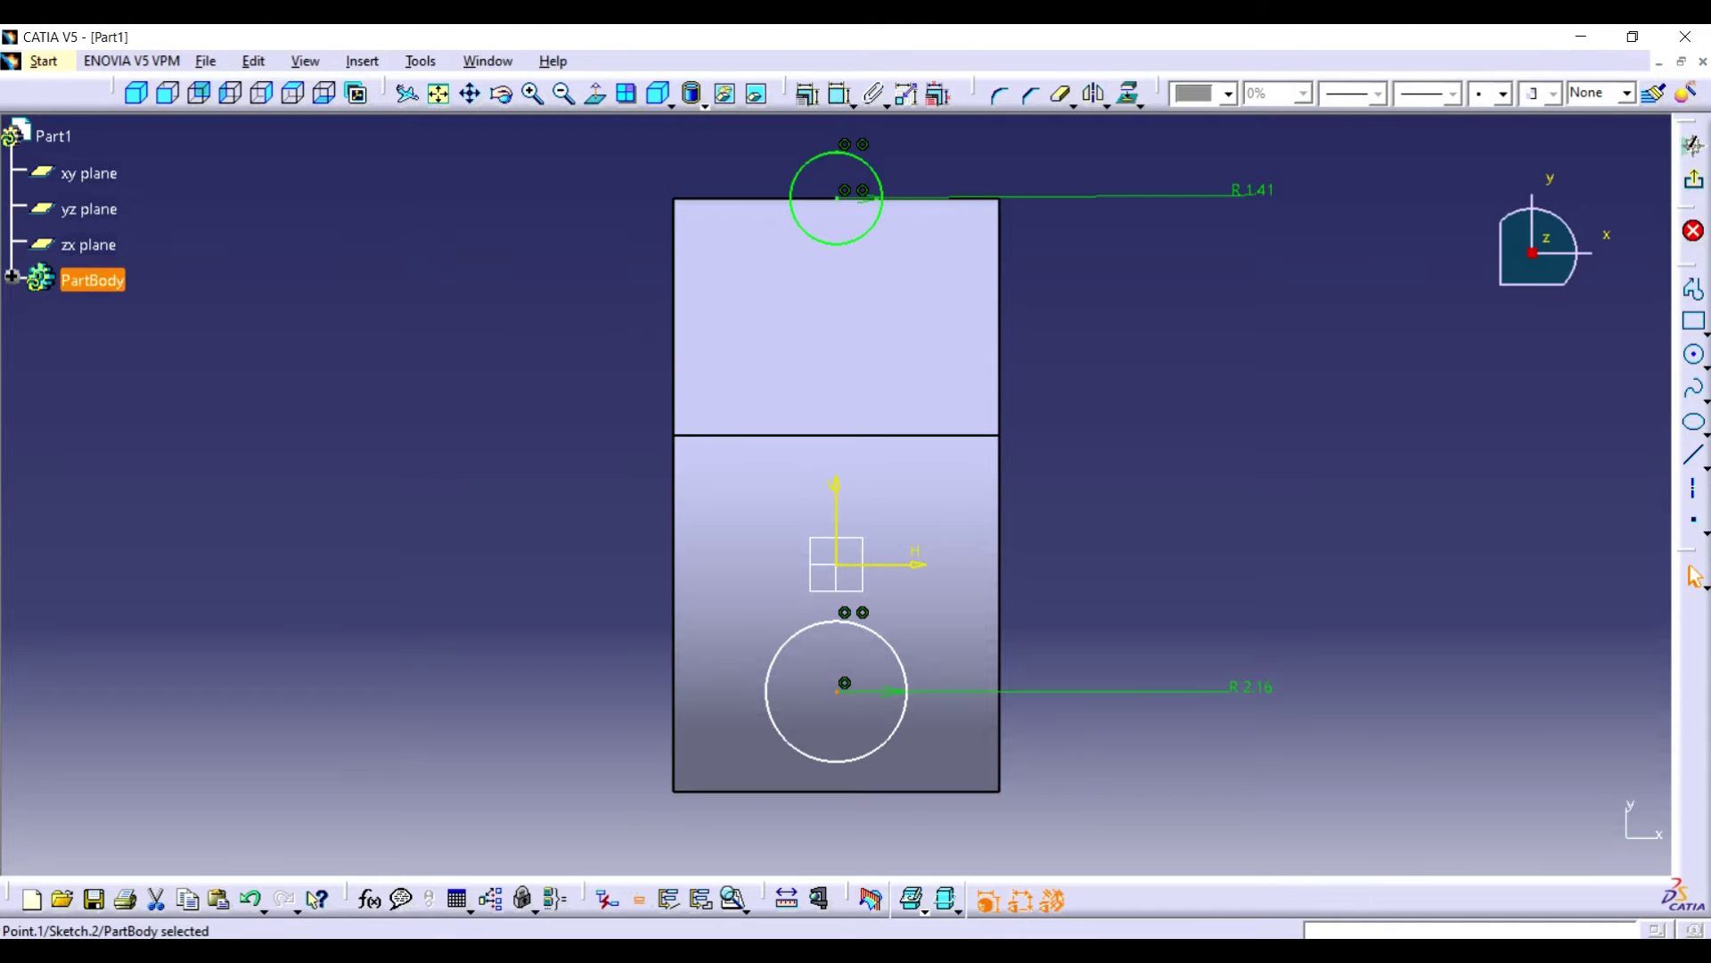
{"action": "left_click", "coordinate": [749, 790], "text": "ctrl"}
{"action": "left_click", "coordinate": [806, 94]}
{"action": "left_click", "coordinate": [1599, 187]}
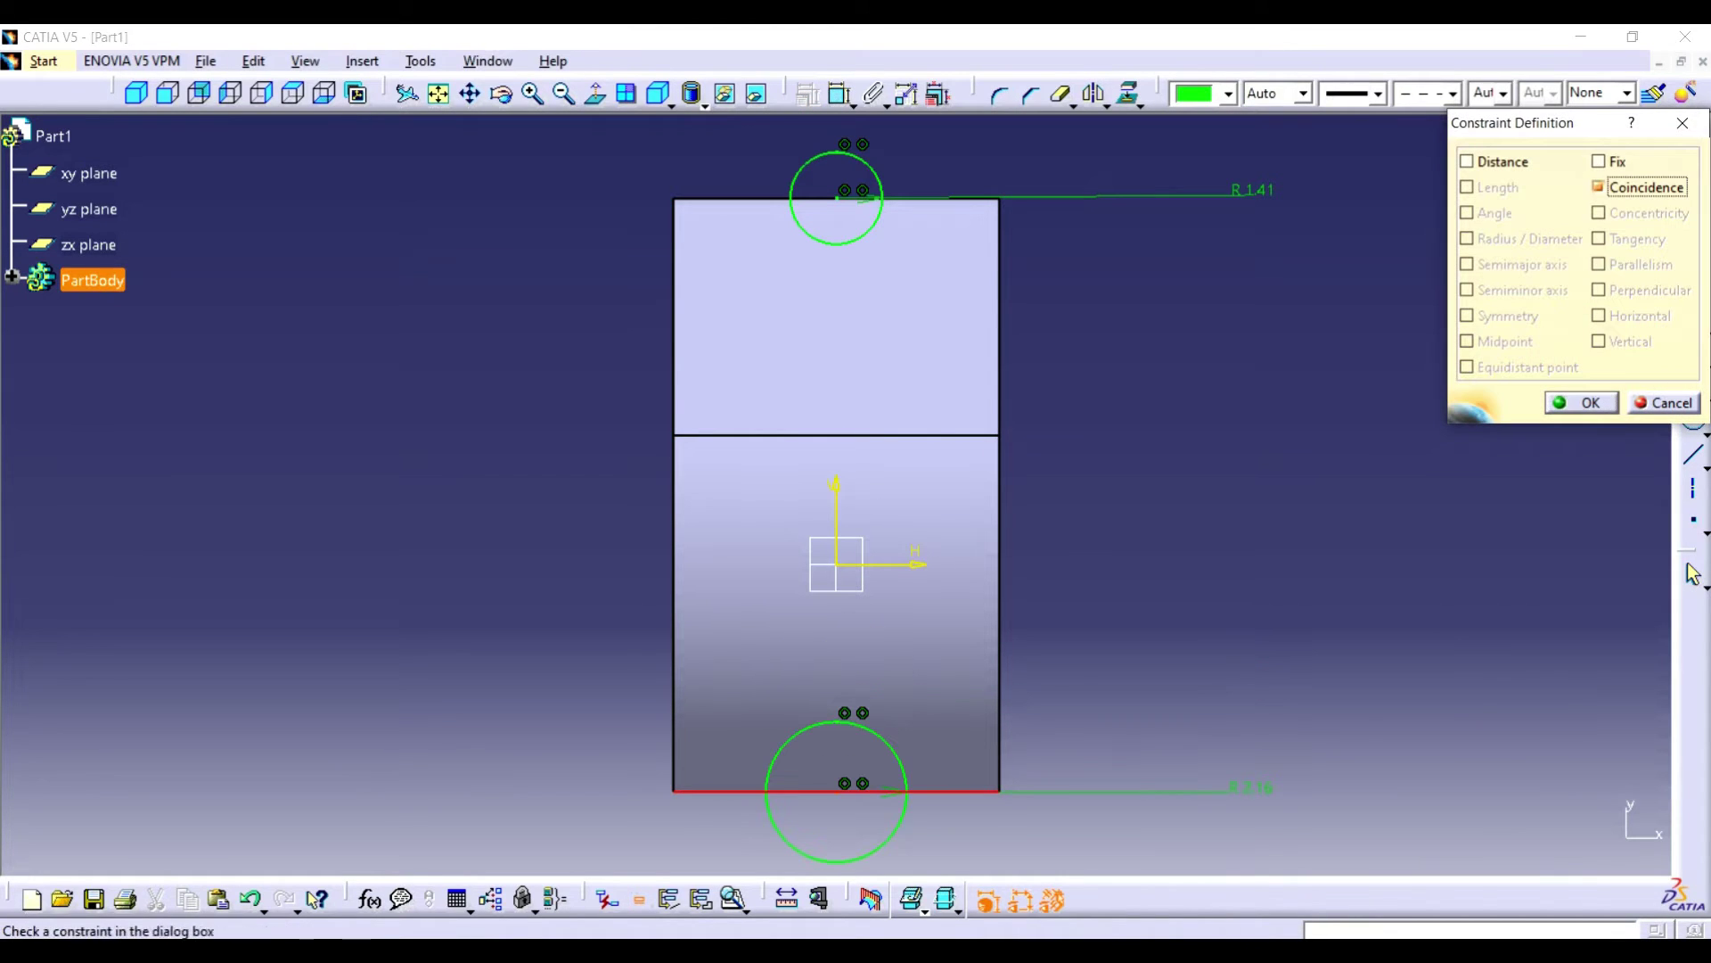
{"action": "left_click", "coordinate": [1580, 400]}
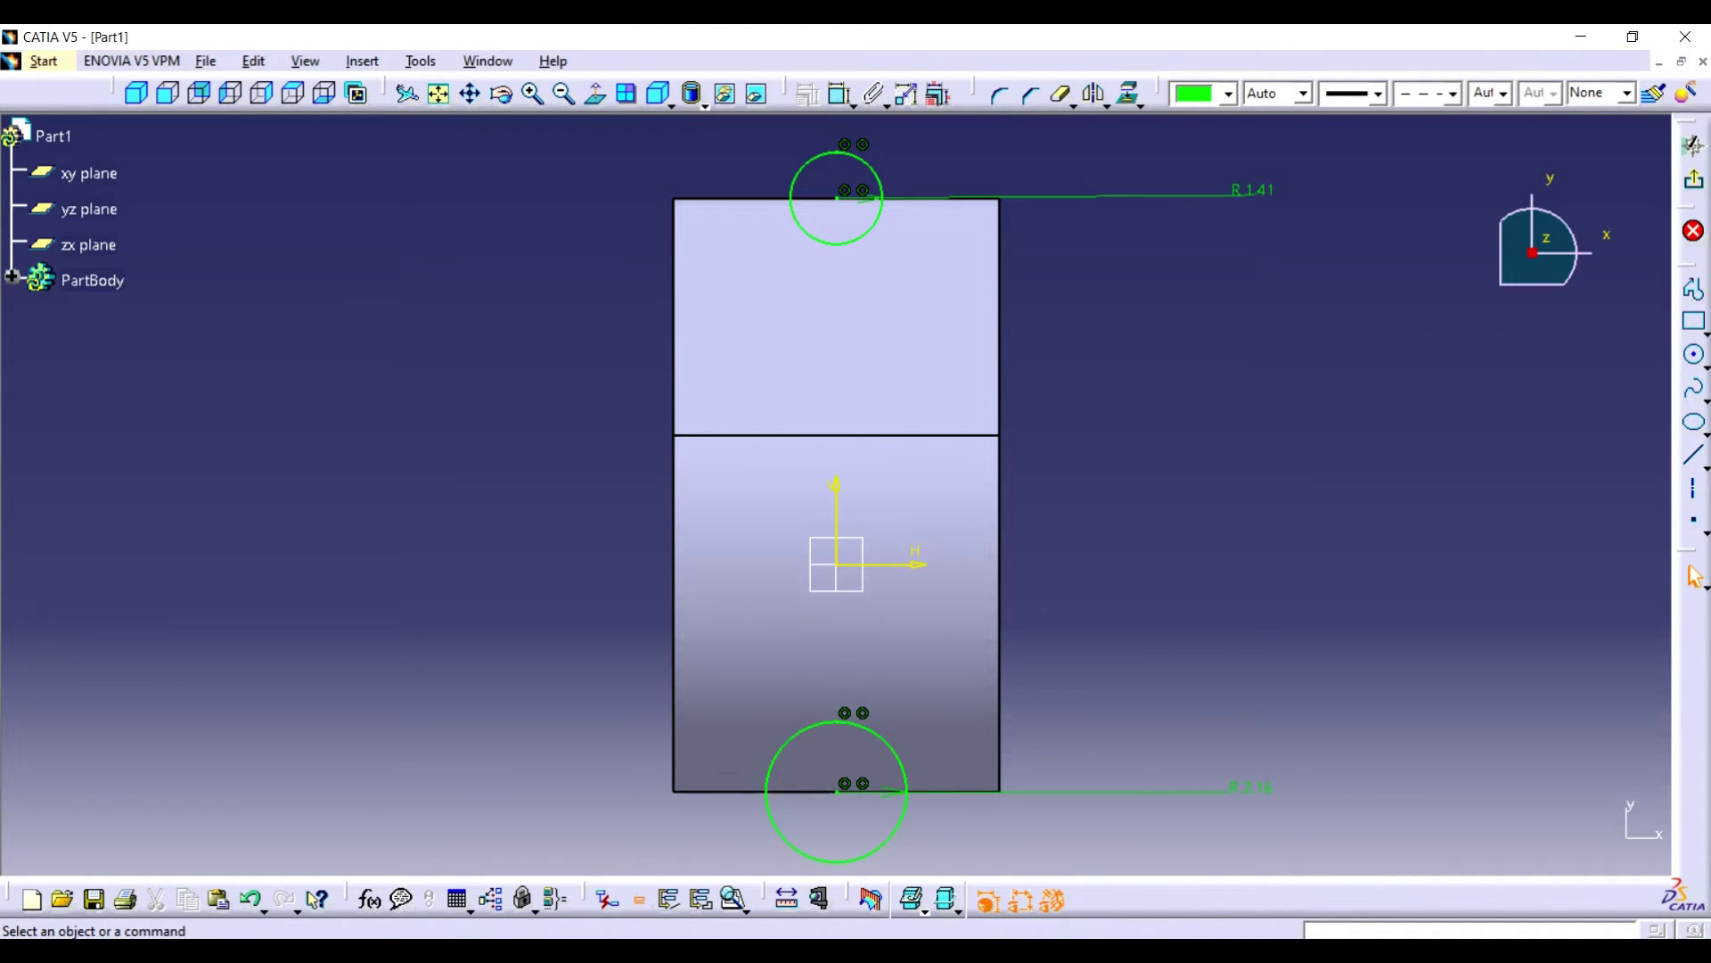
- Undo both coincidence constraints and the earlier center-distance changes, back to the two radius-dimensioned circles
{"action": "key", "text": "ctrl+z"}
{"action": "key", "text": "ctrl+z"}
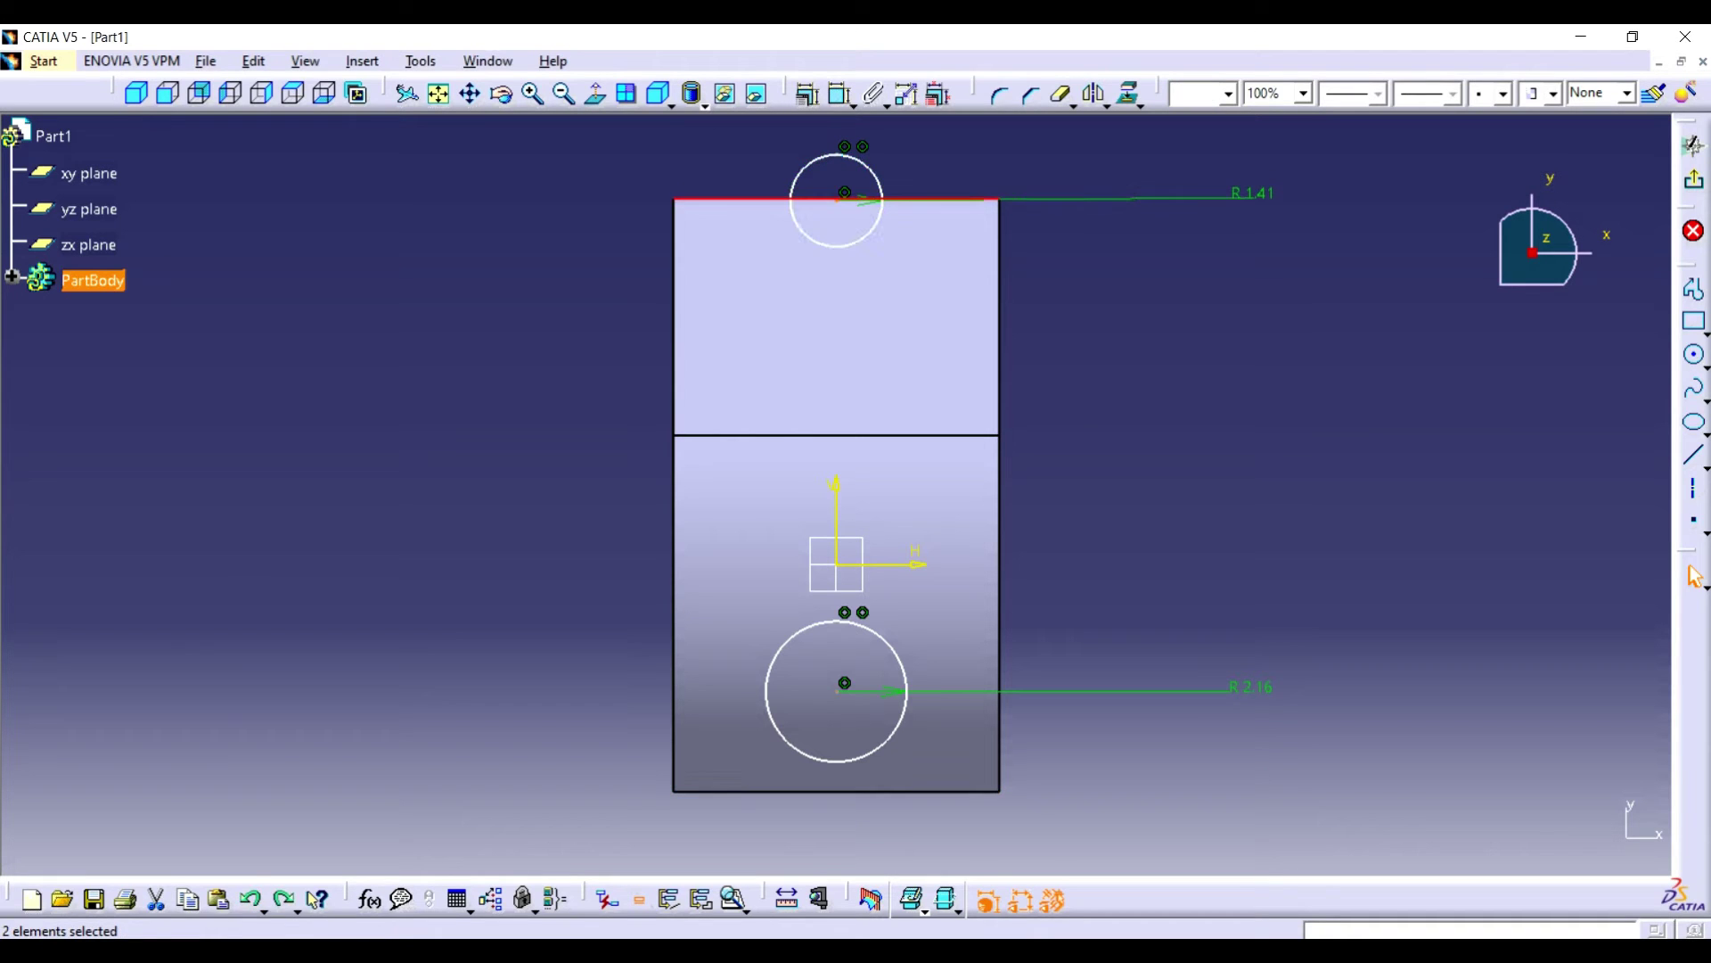
{"action": "key", "text": "ctrl+y"}
{"action": "key", "text": "ctrl+y"}
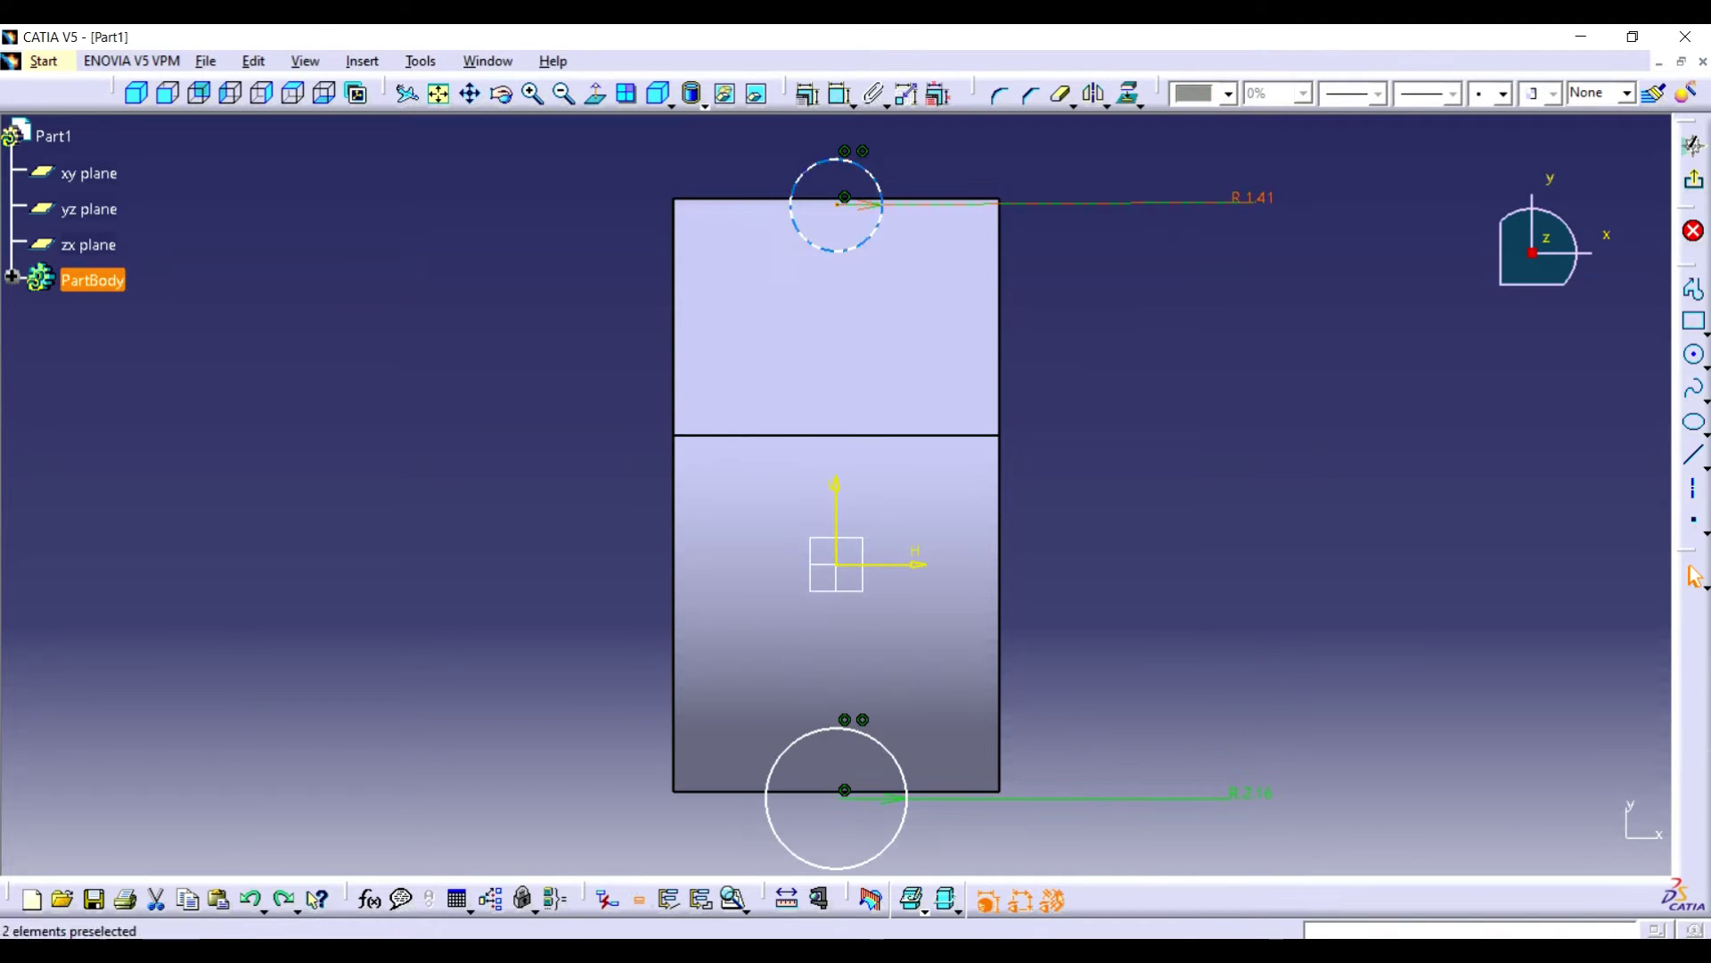
- Make the upper circle tangent to the part's upper edge
{"action": "left_click", "coordinate": [807, 94]}
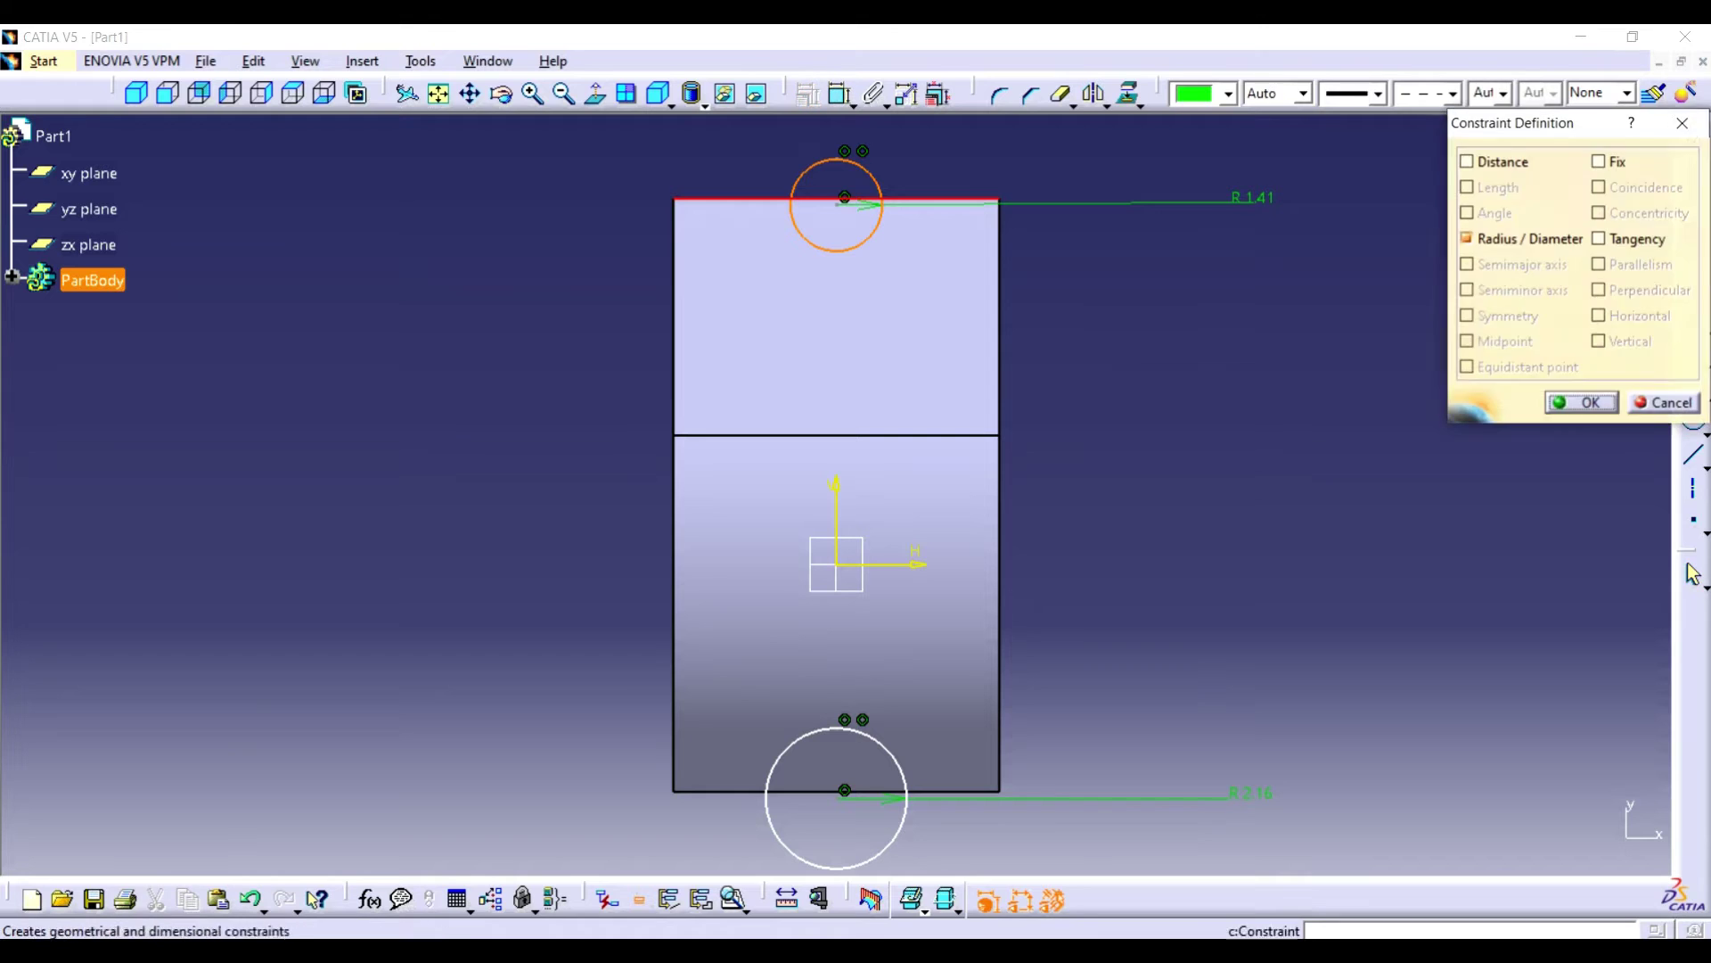
{"action": "left_click", "coordinate": [1599, 239]}
{"action": "left_click", "coordinate": [1585, 402]}
- Make the lower circle tangent to the part's lower edge
{"action": "left_click", "coordinate": [886, 749]}
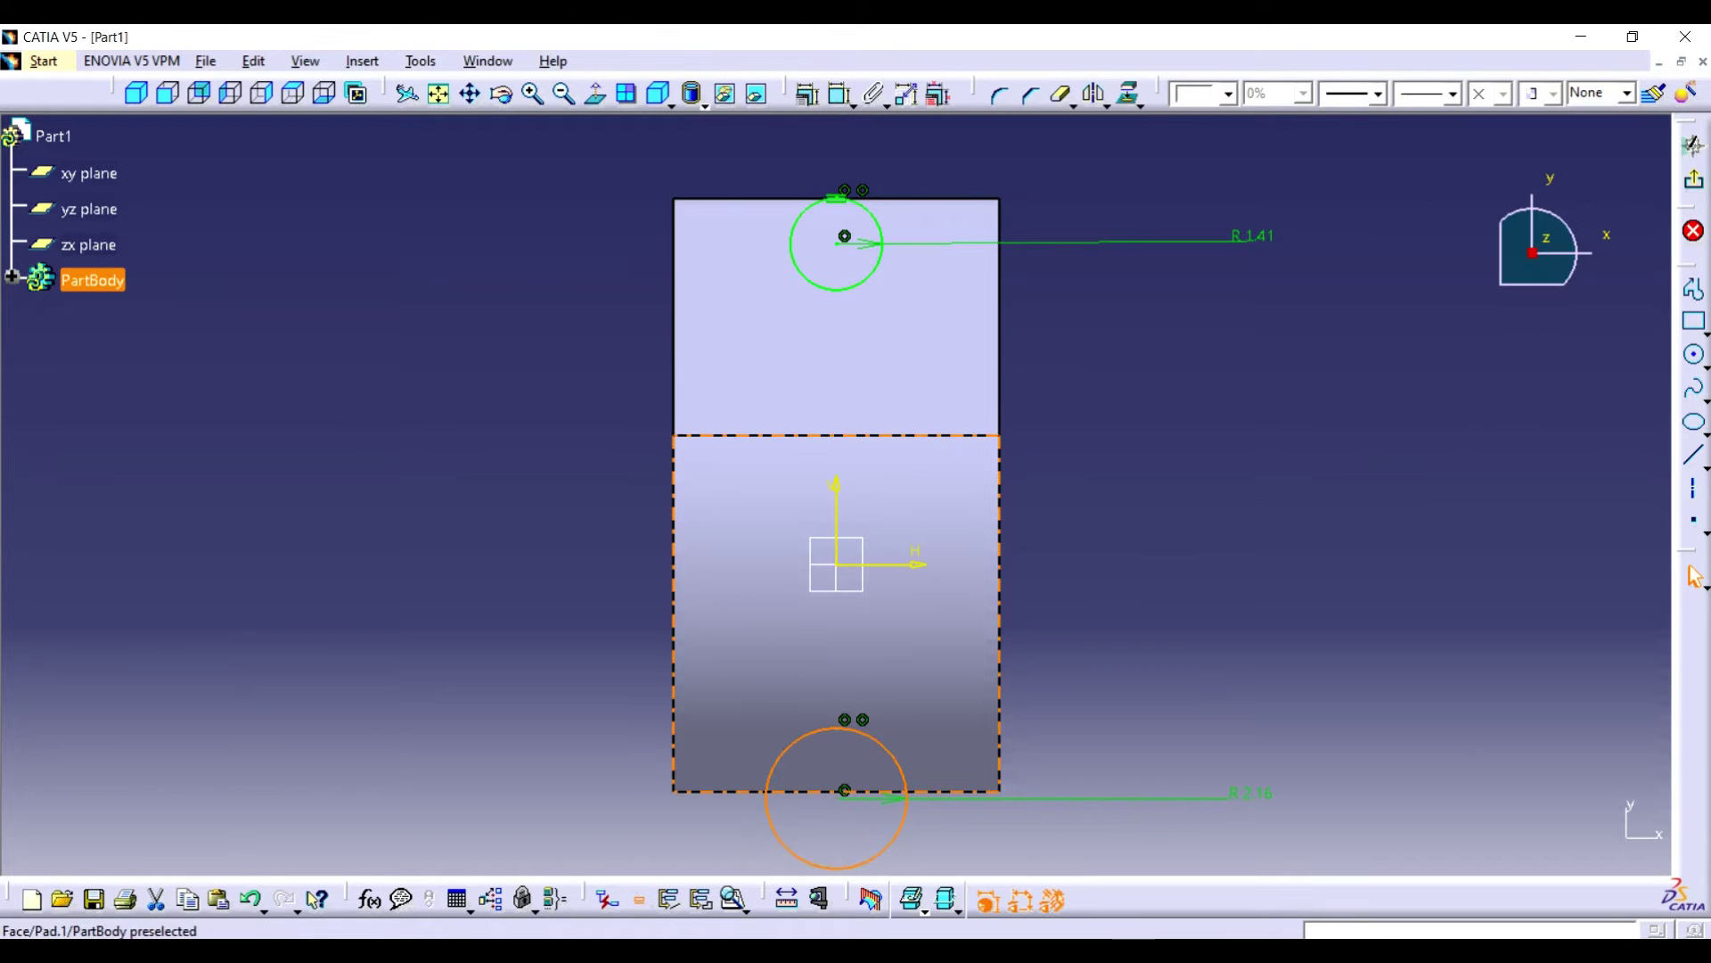
{"action": "left_click", "coordinate": [936, 824]}
{"action": "left_click", "coordinate": [943, 790]}
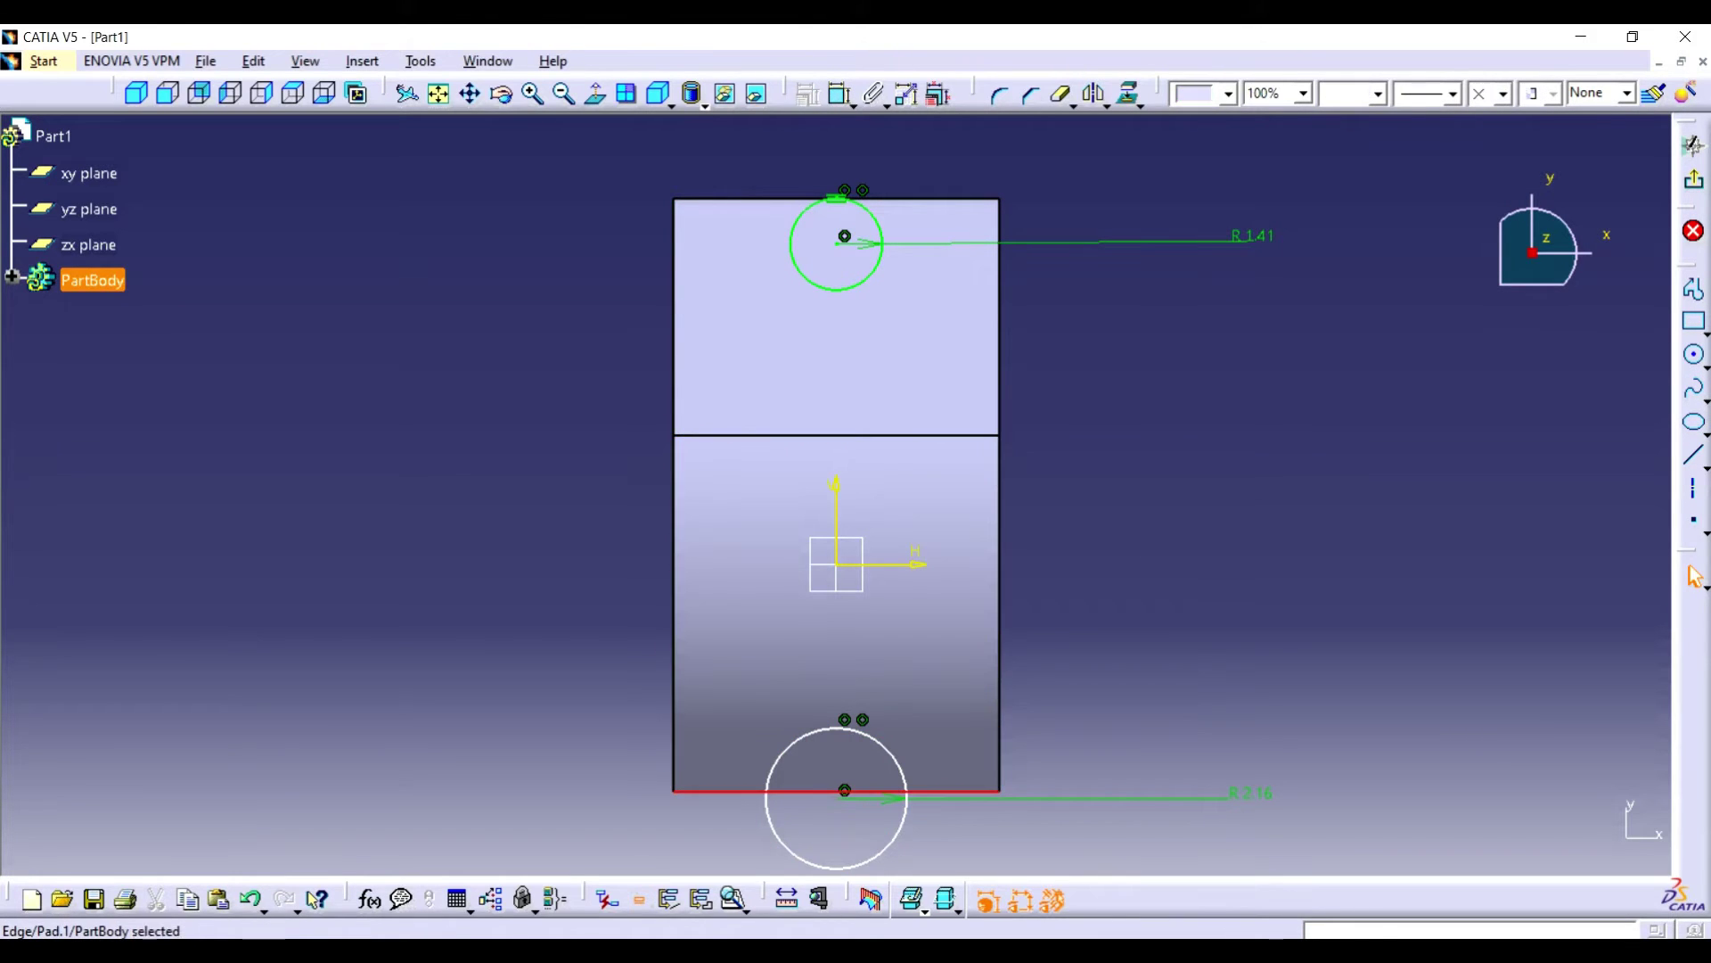
{"action": "left_click", "coordinate": [894, 758], "text": "ctrl"}
{"action": "left_click", "coordinate": [807, 94]}
{"action": "left_click", "coordinate": [1600, 239]}
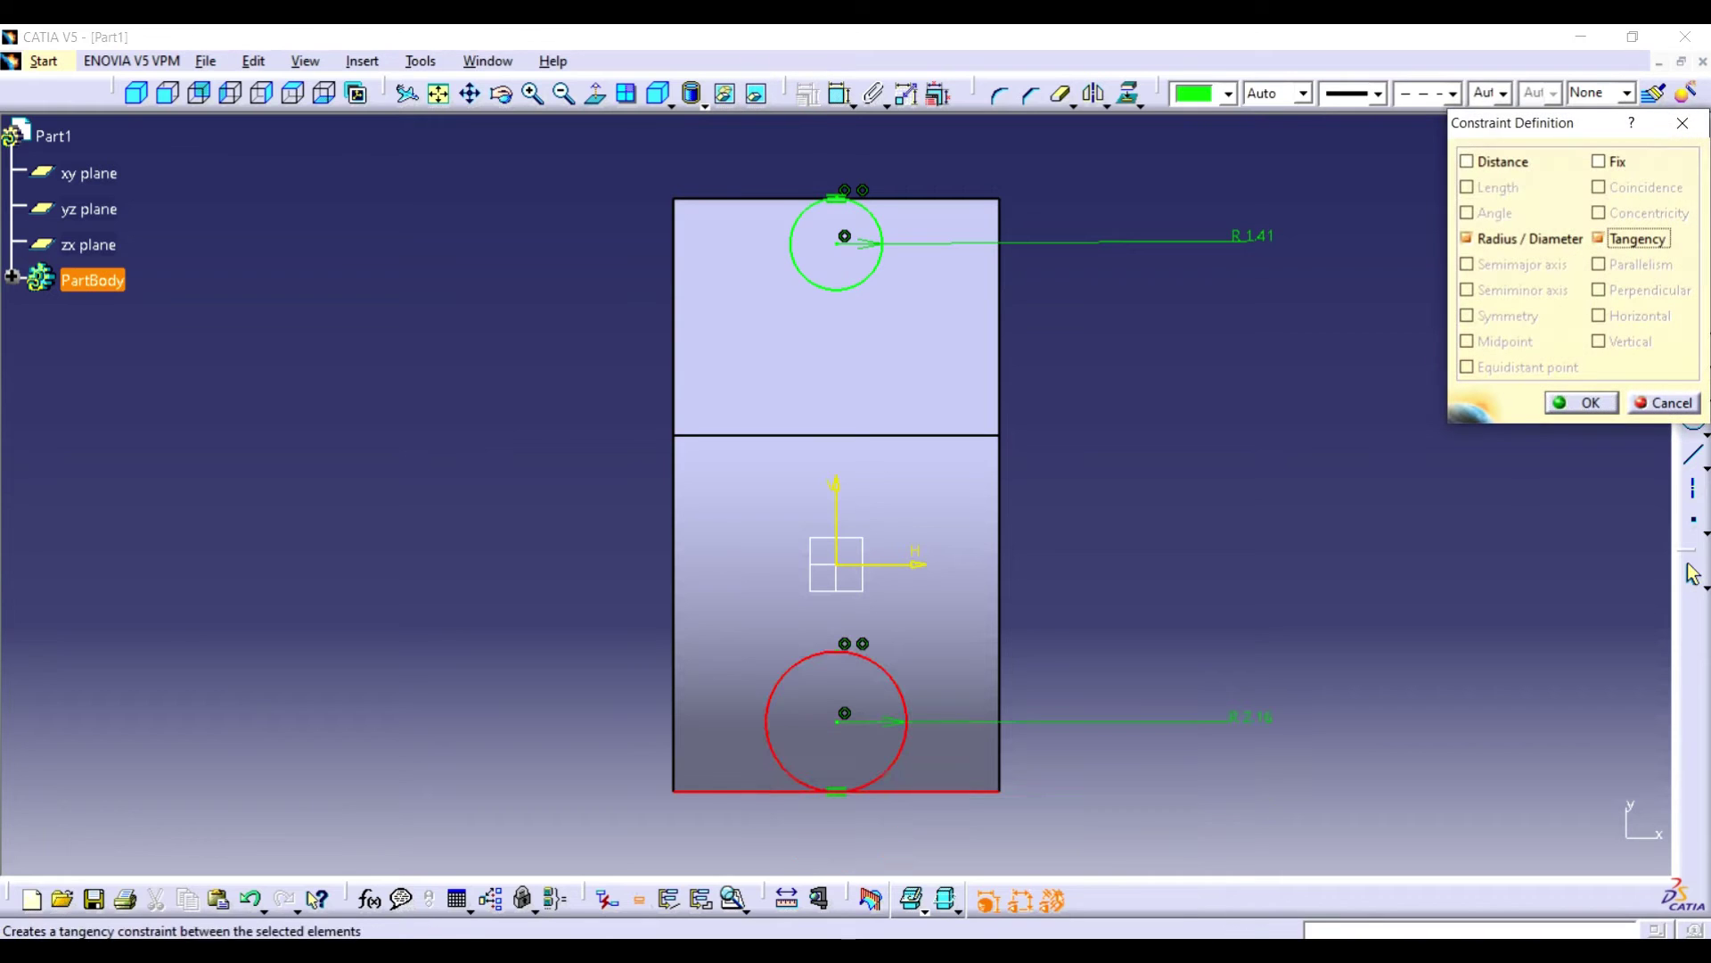
{"action": "left_click", "coordinate": [1582, 402]}
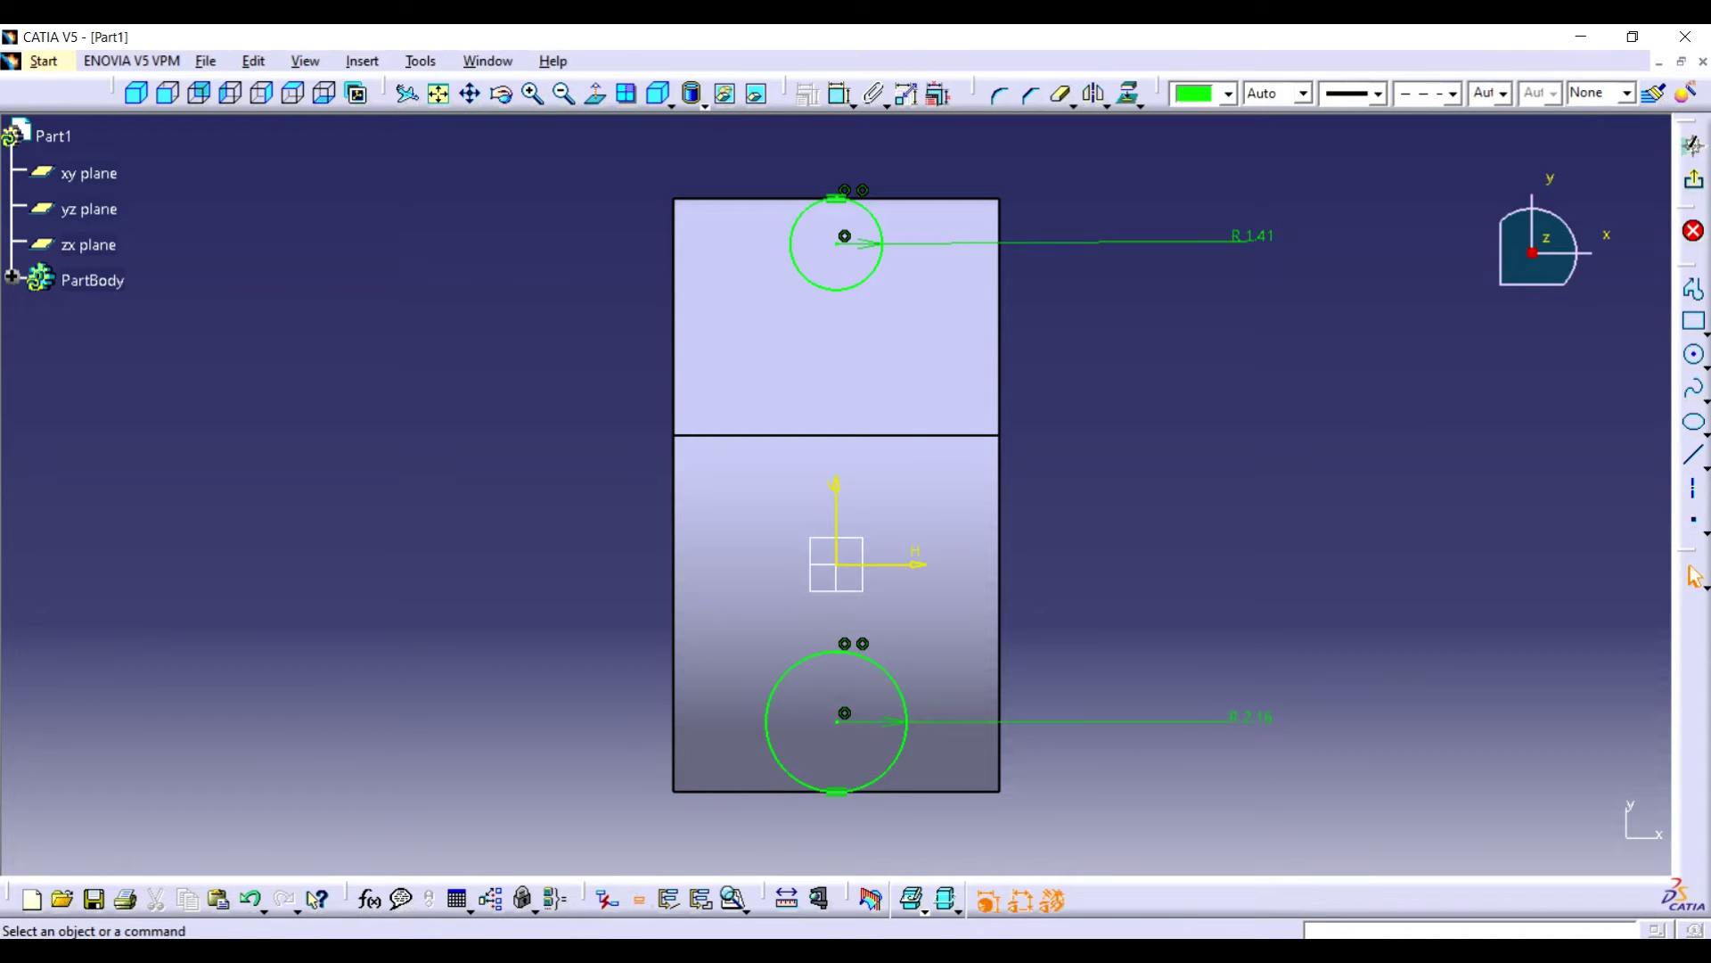
- Draw an outward-bulging three-point arc with its limits on the right sides of the upper and lower circles
{"action": "left_click", "coordinate": [1704, 364]}
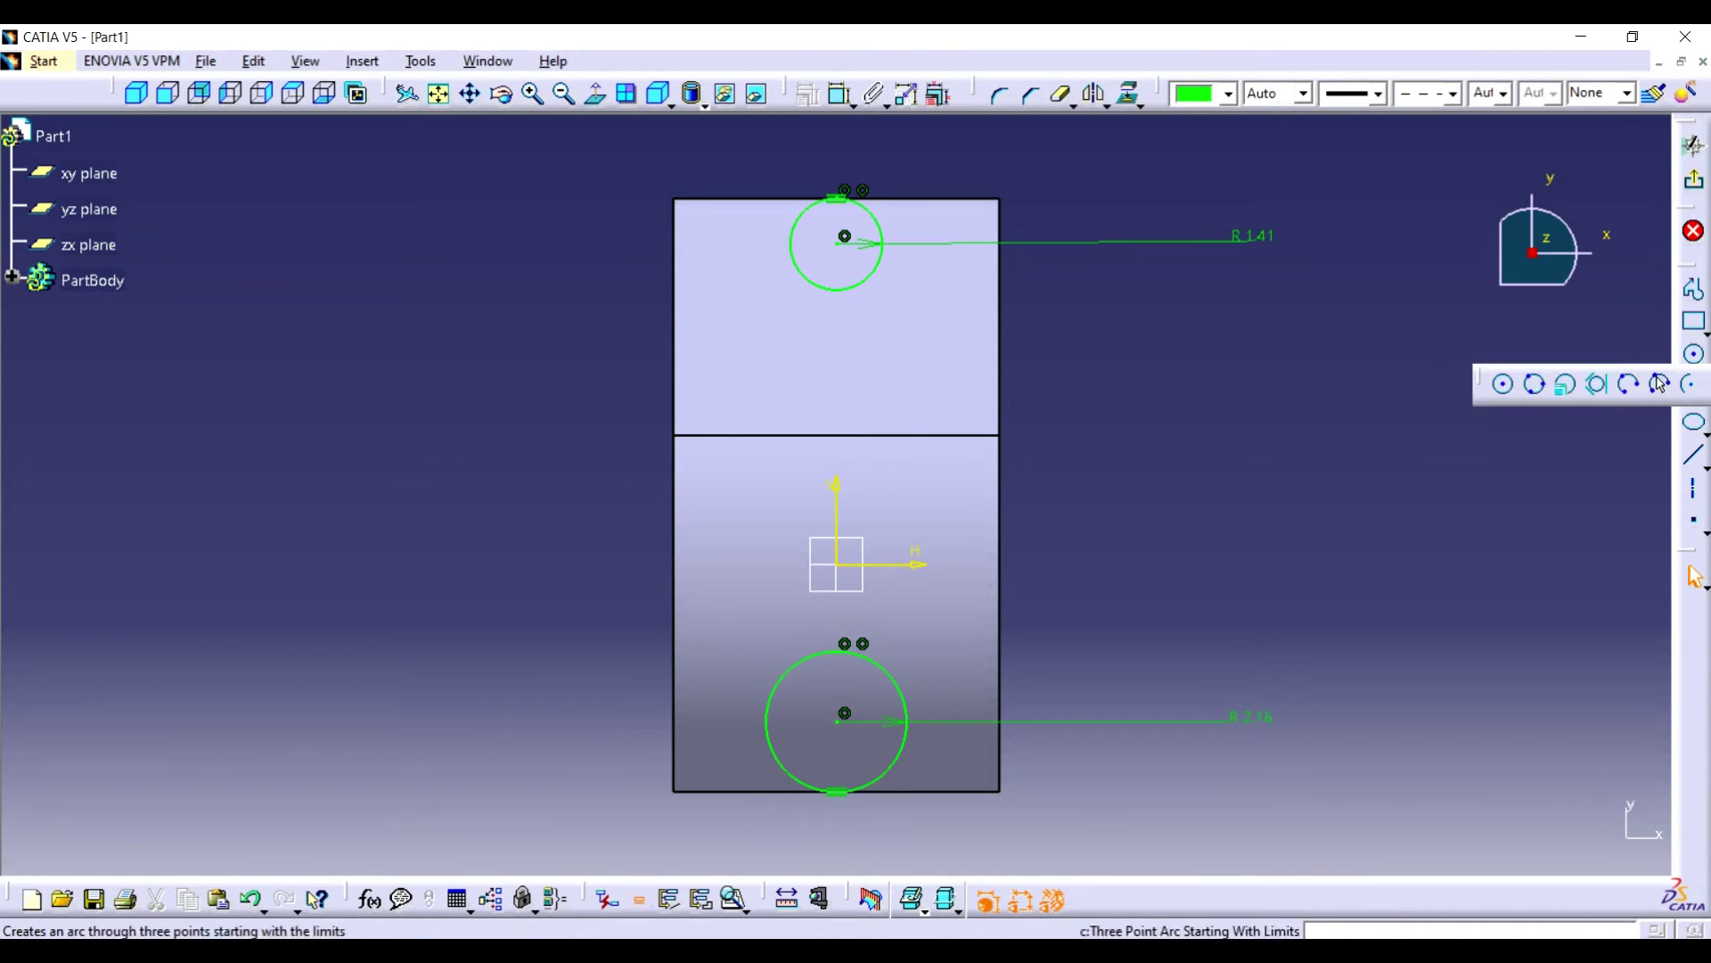
{"action": "left_click", "coordinate": [1660, 383]}
{"action": "left_click", "coordinate": [882, 243]}
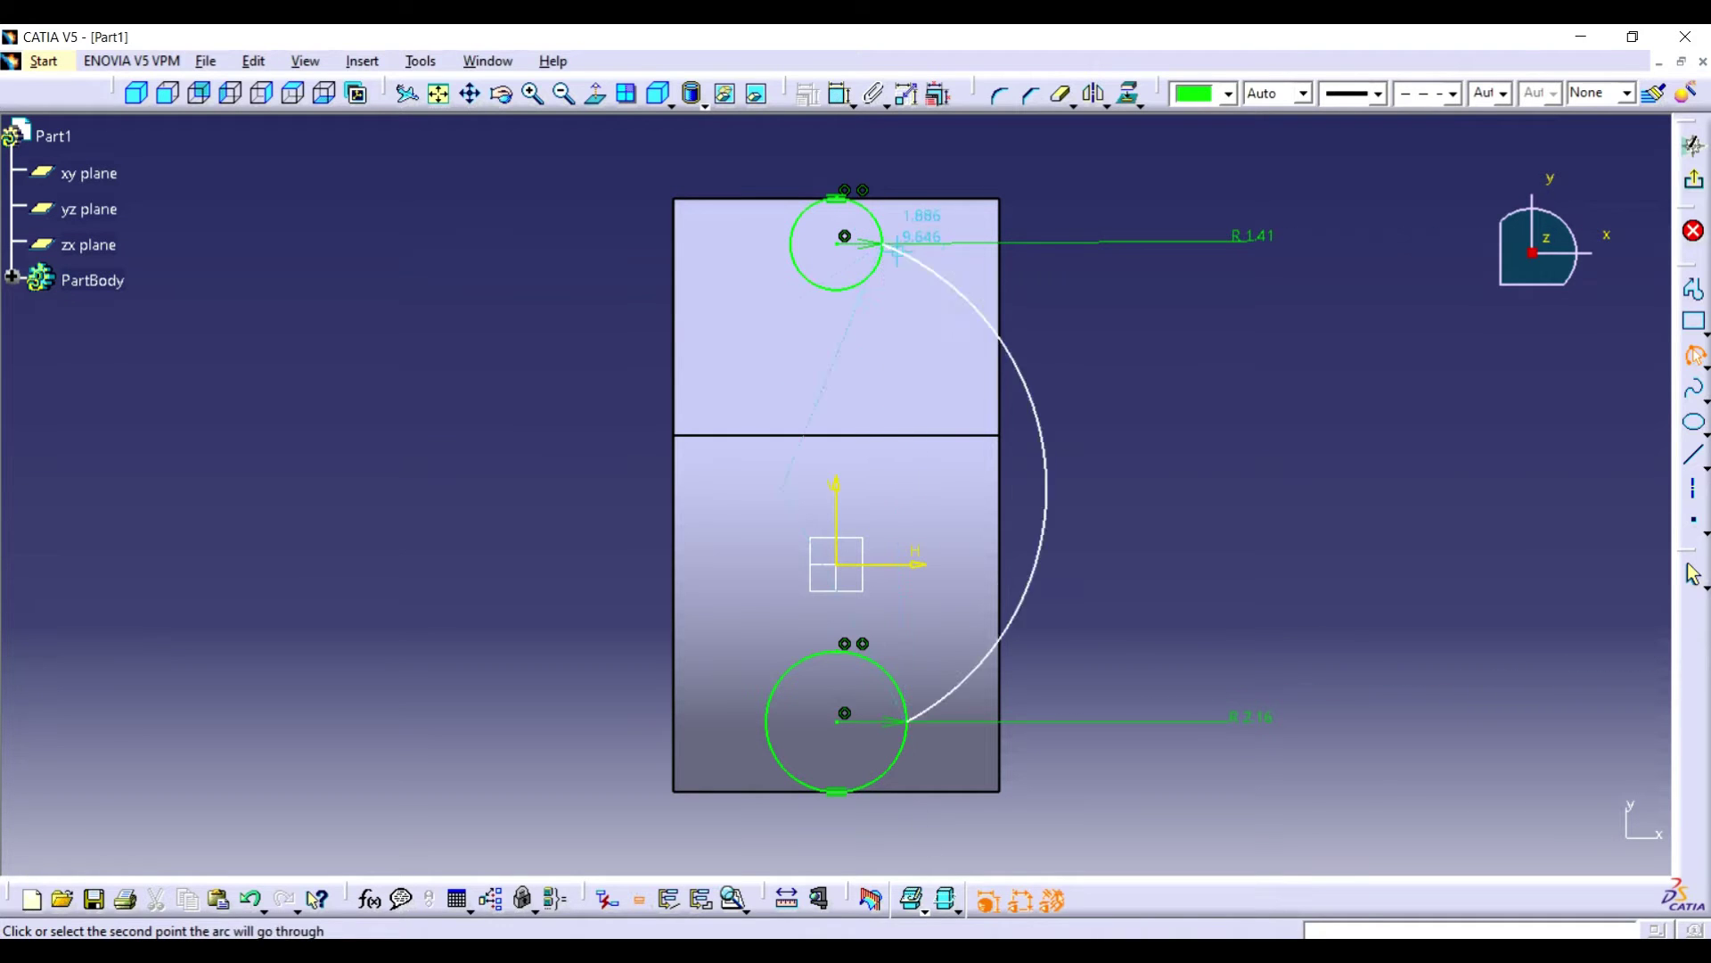
{"action": "left_click", "coordinate": [902, 294]}
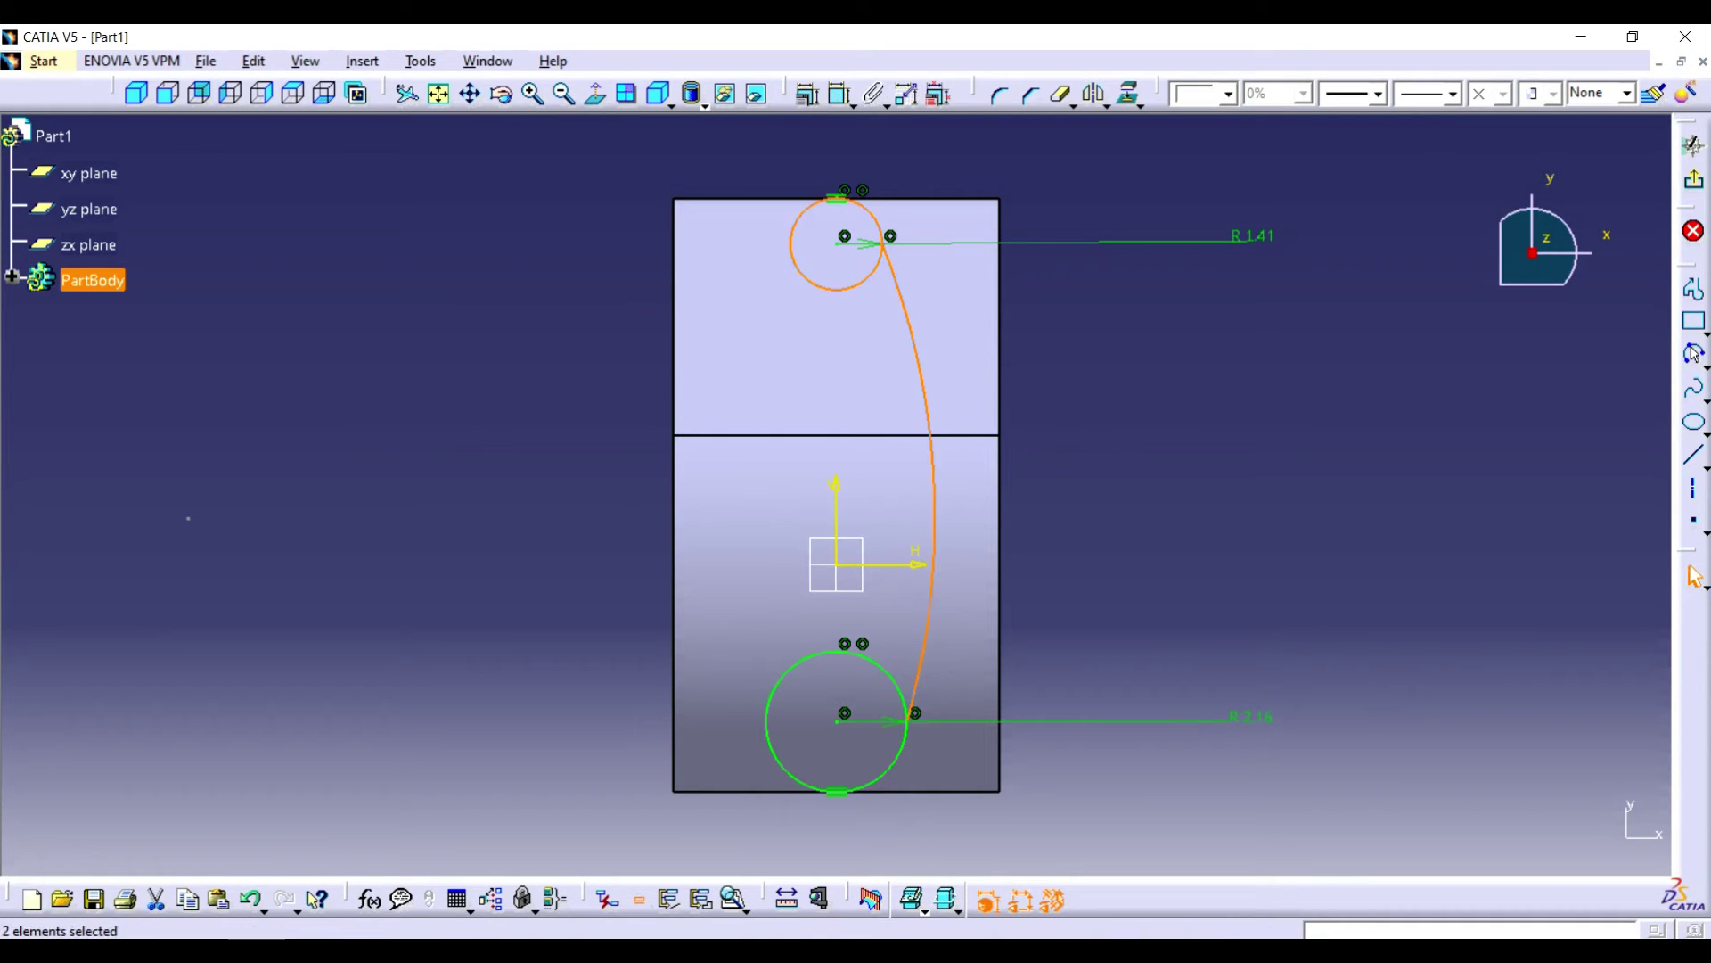
- Constrain the right arc tangent to both the upper and the lower circle
{"action": "left_click", "coordinate": [1693, 353]}
{"action": "left_click", "coordinate": [1601, 237]}
{"action": "left_click", "coordinate": [1589, 398]}
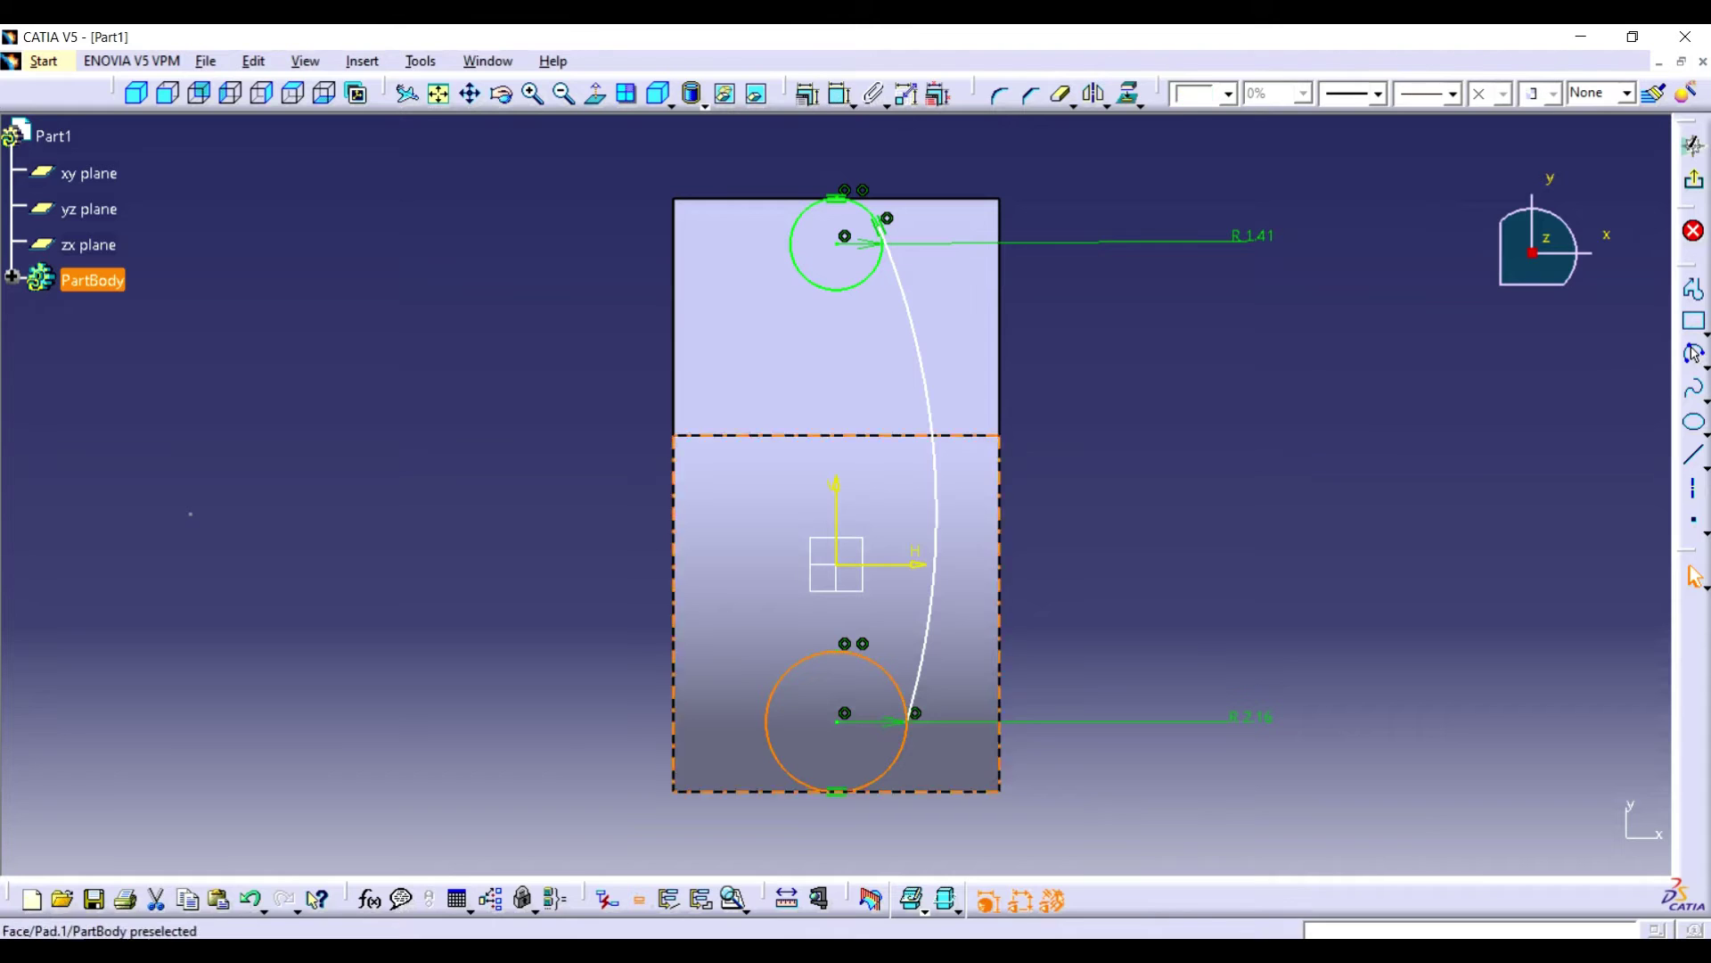
{"action": "left_click", "coordinate": [936, 534], "text": "ctrl"}
{"action": "left_click", "coordinate": [807, 94]}
{"action": "left_click", "coordinate": [1599, 237]}
{"action": "left_click", "coordinate": [1589, 399]}
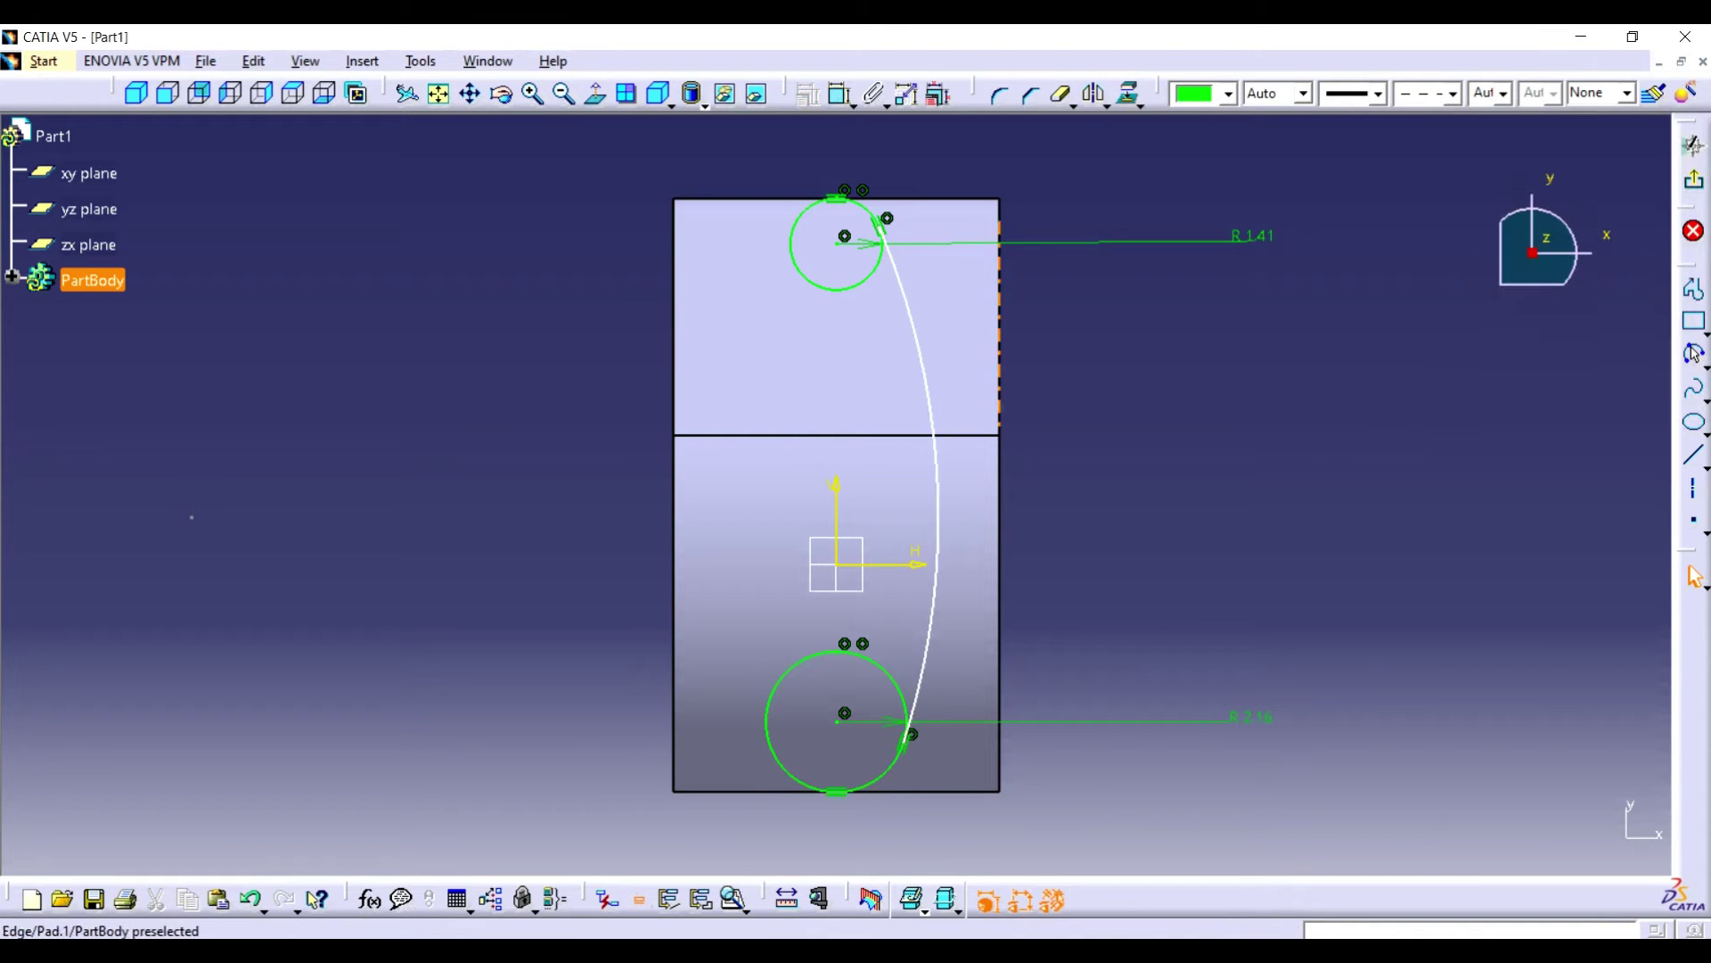
- Dimension the right arc's radius and set it to 37 in
{"action": "left_click", "coordinate": [929, 392]}
{"action": "left_click", "coordinate": [839, 94]}
{"action": "left_click", "coordinate": [526, 429]}
{"action": "double_click", "coordinate": [526, 429]}
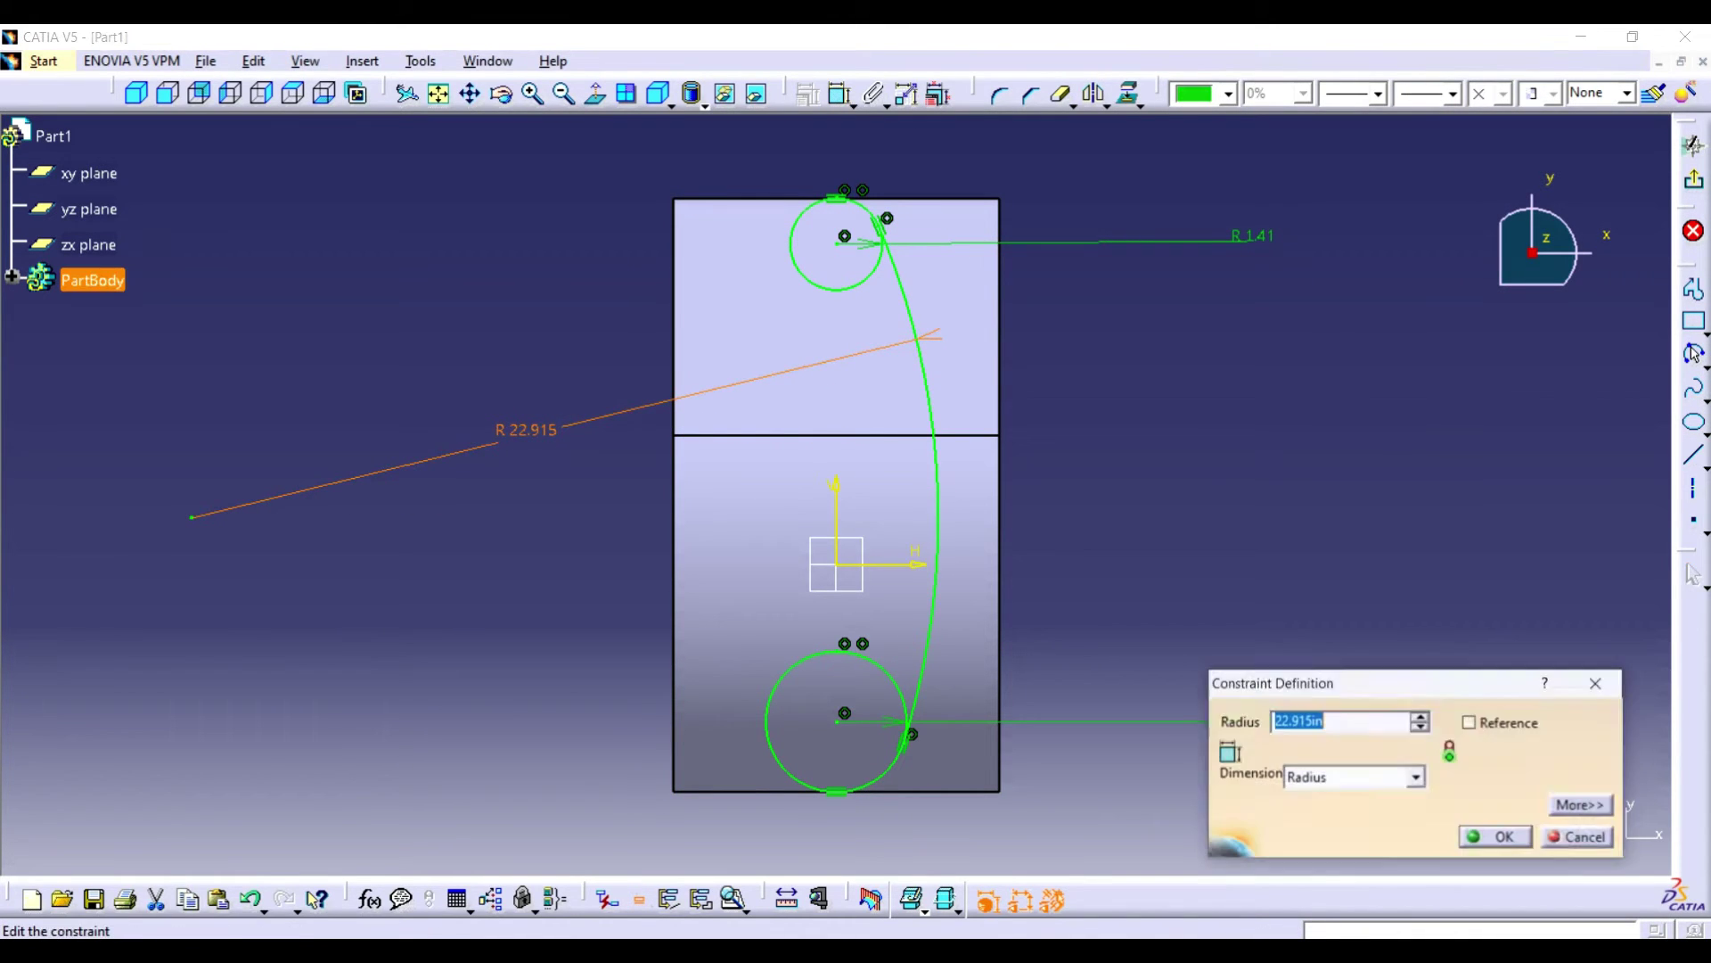
{"action": "type", "text": "37"}
{"action": "key", "text": "Return"}
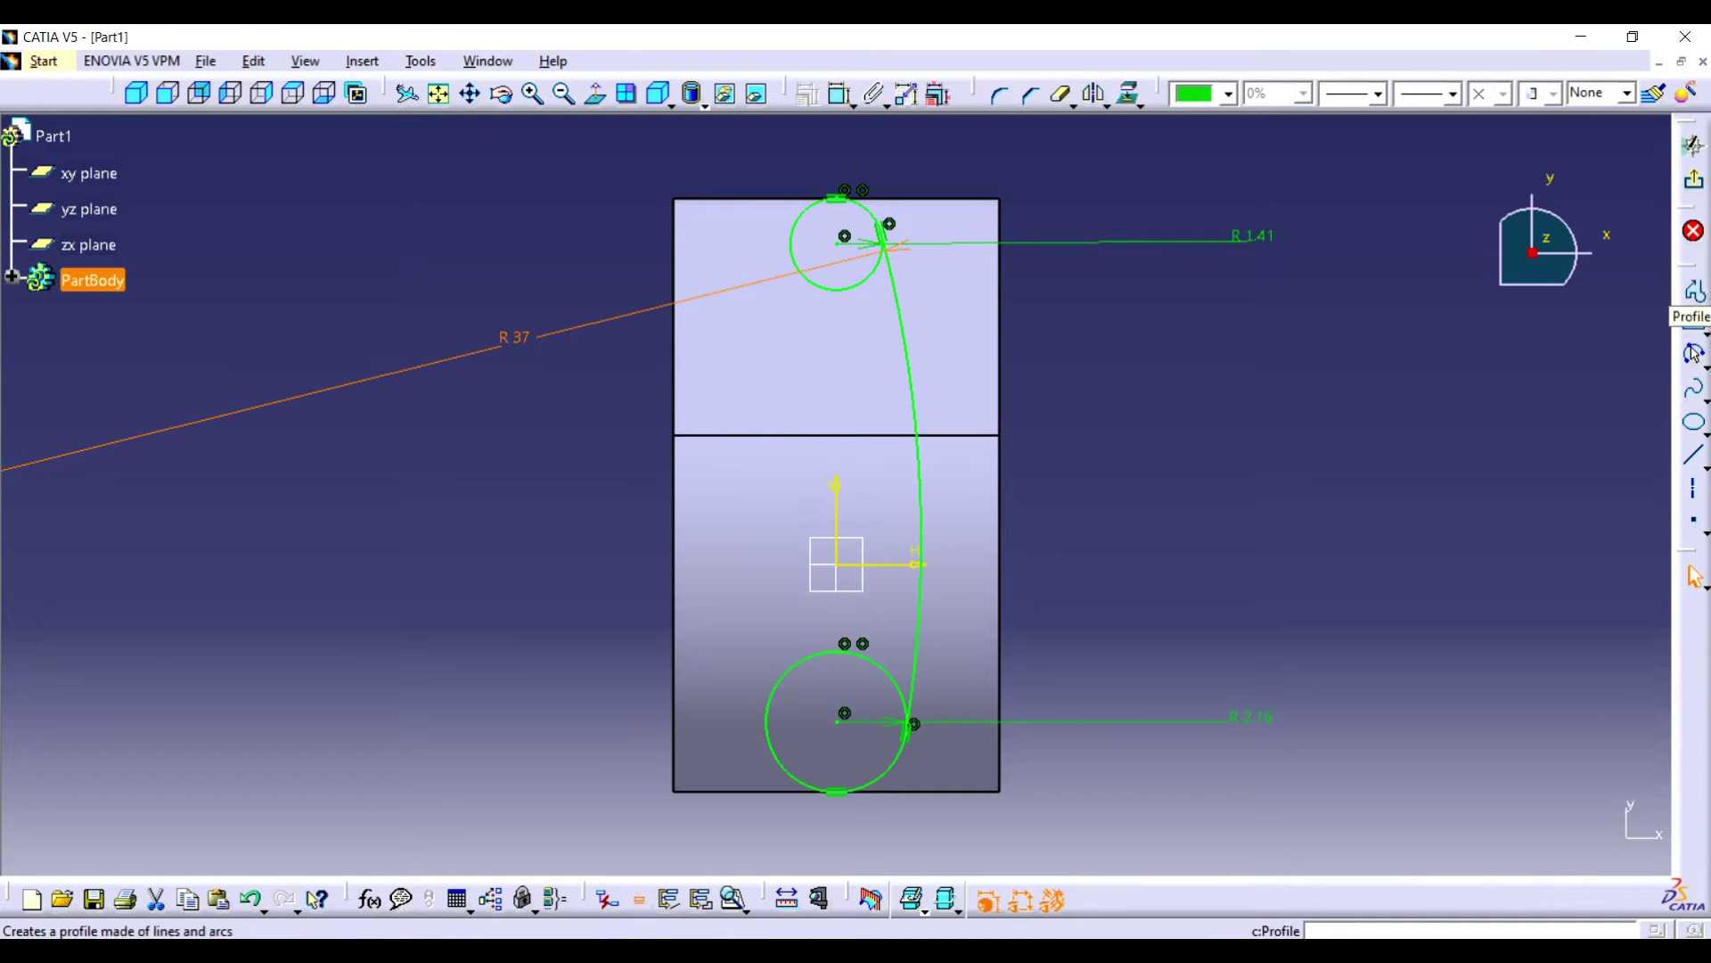
- Try joining the left sides of the two circles with a straight line, and delete that line
{"action": "left_click", "coordinate": [1693, 292]}
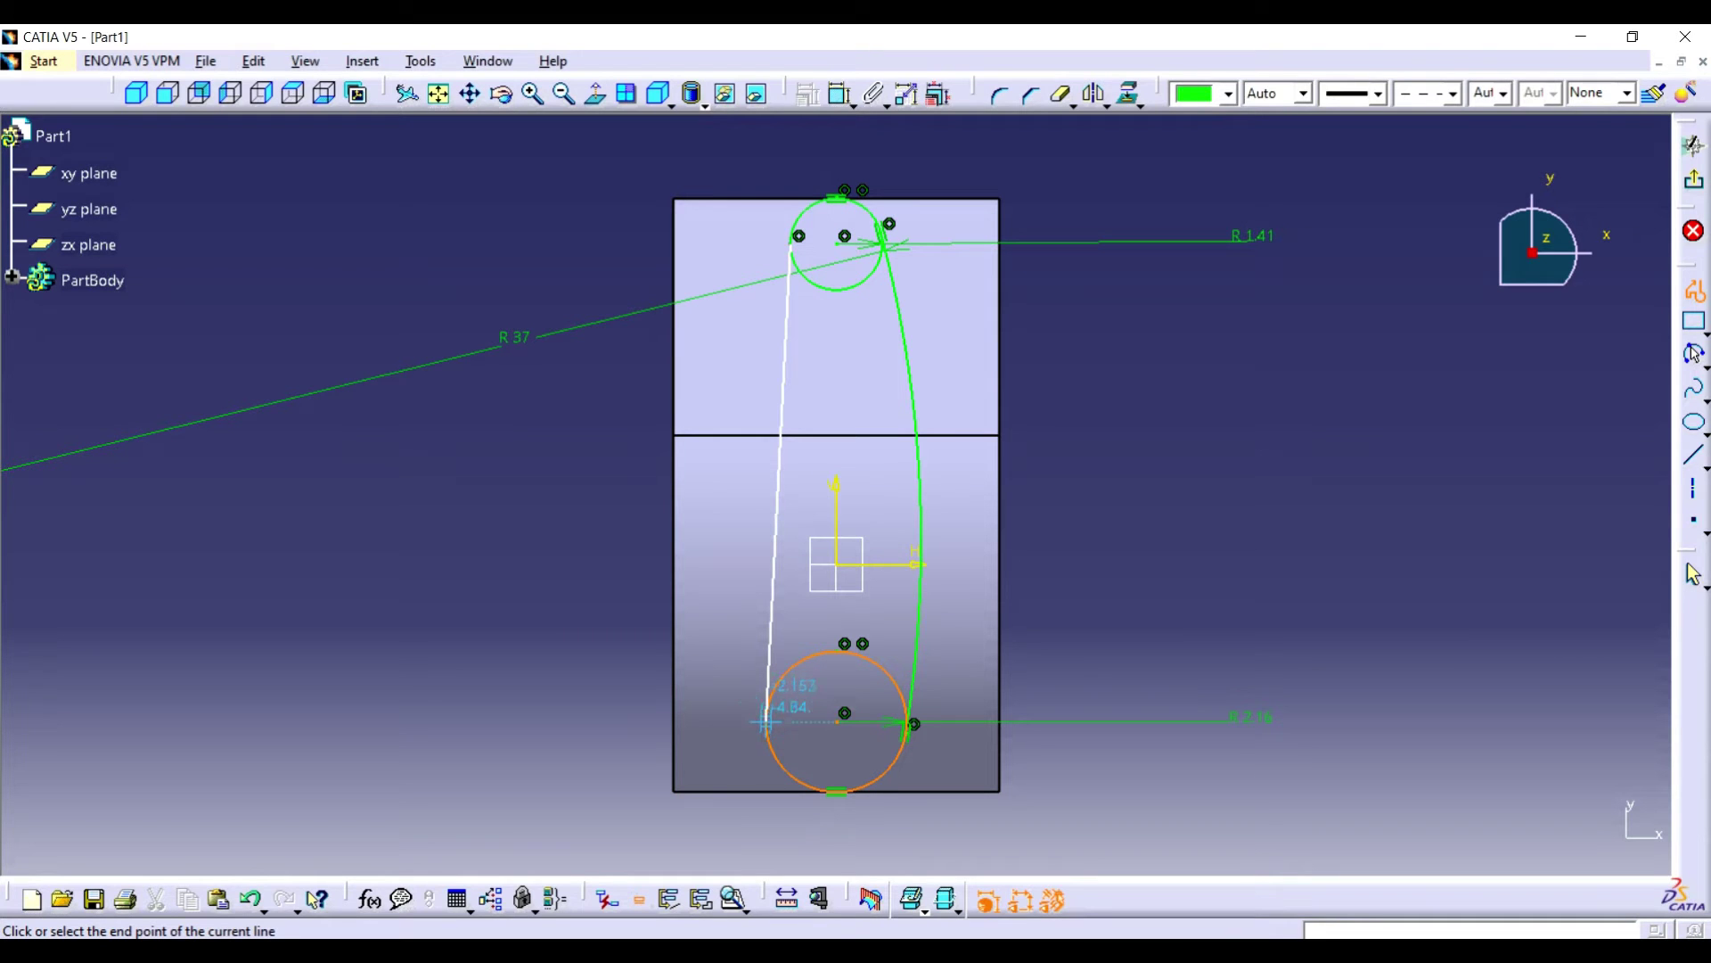
{"action": "left_click", "coordinate": [765, 720]}
{"action": "key", "text": "Escape"}
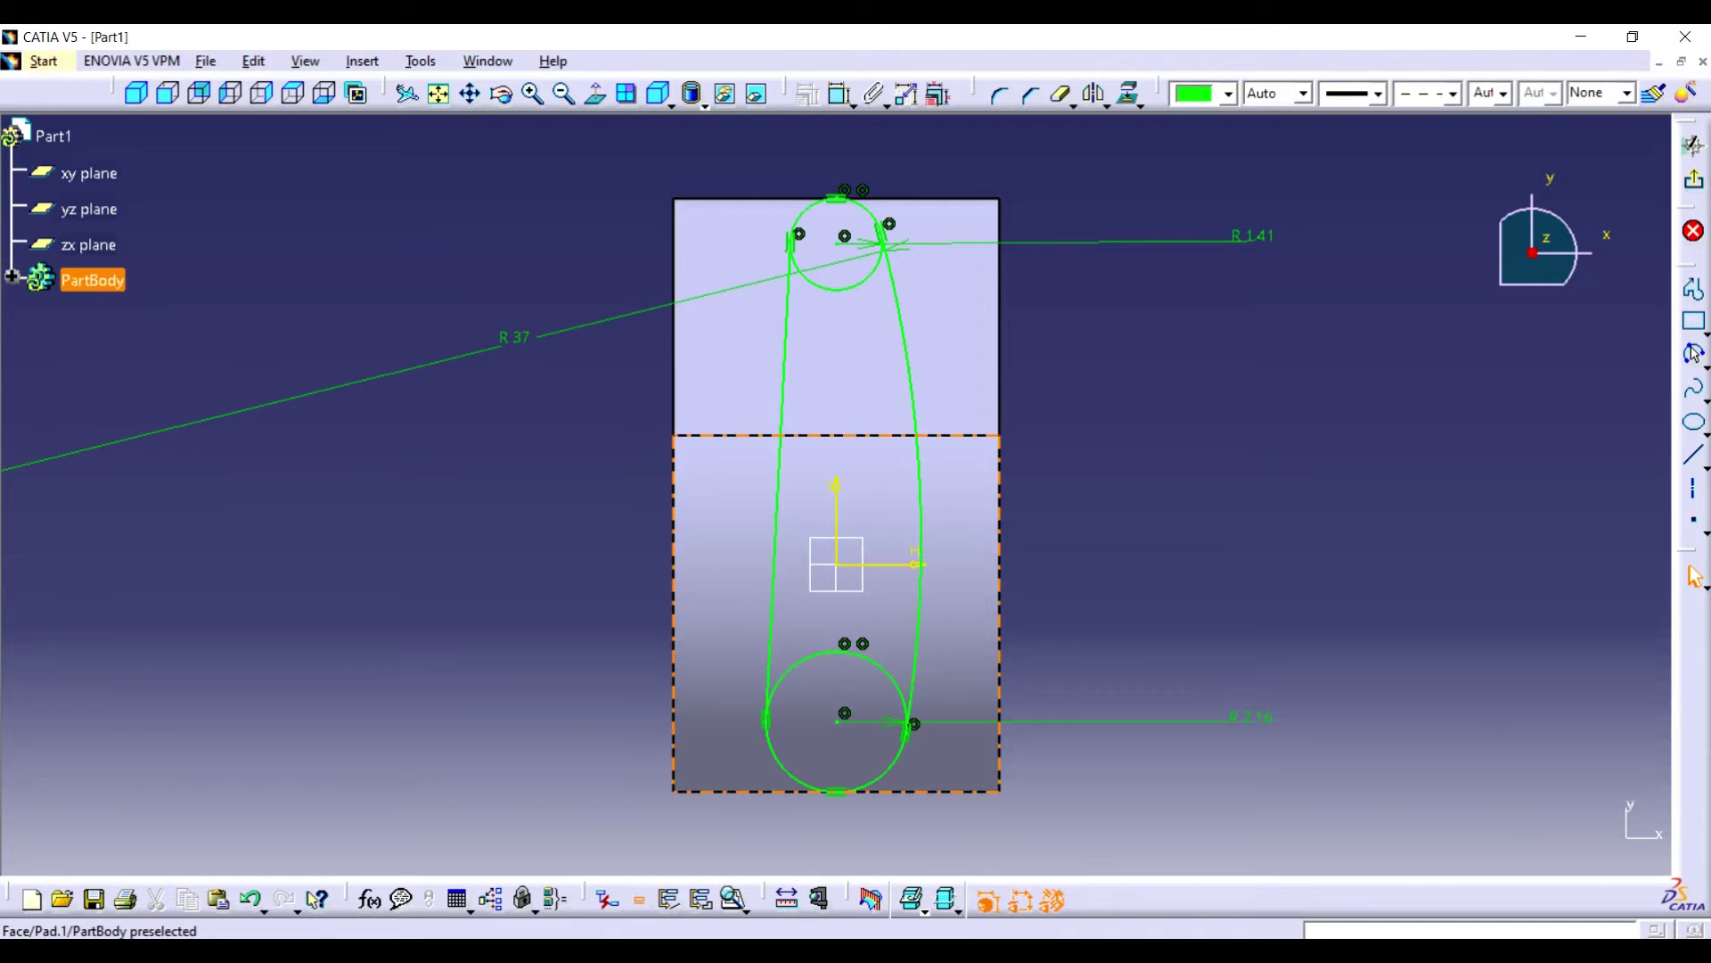
{"action": "left_click", "coordinate": [775, 526]}
{"action": "key", "text": "Delete"}
- Draw an outward-bulging three-point arc between the left sides of the upper and lower circles
{"action": "left_click", "coordinate": [1694, 354]}
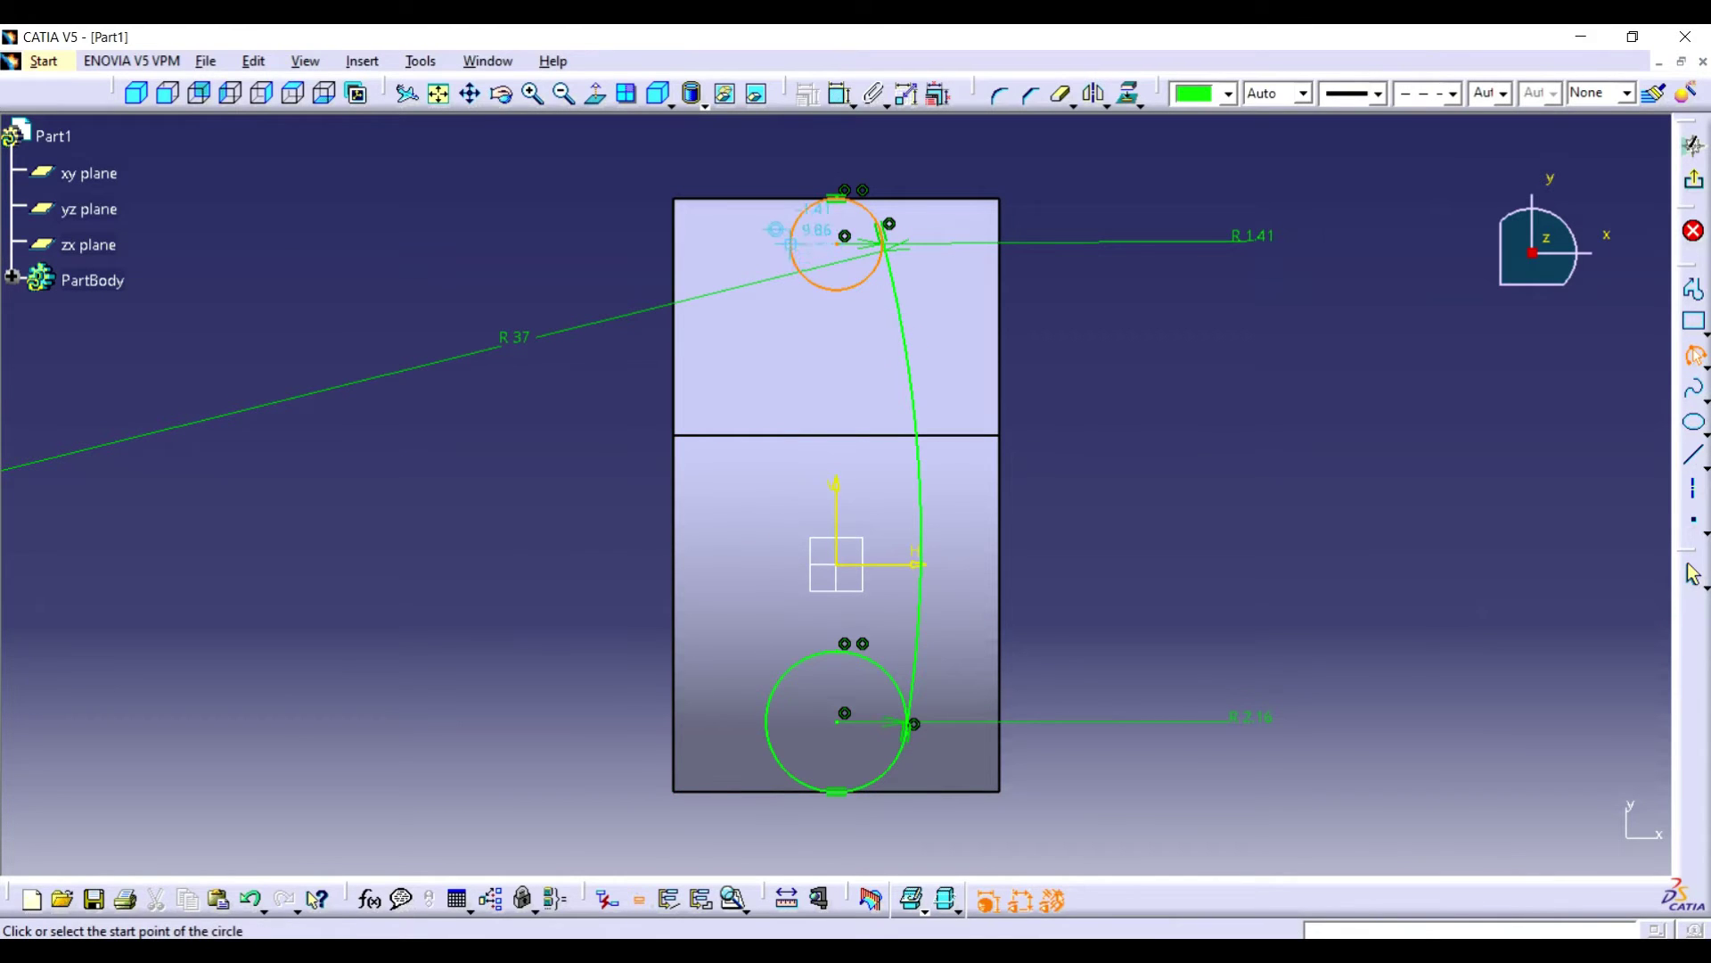
{"action": "left_click", "coordinate": [772, 692]}
{"action": "left_click", "coordinate": [725, 561]}
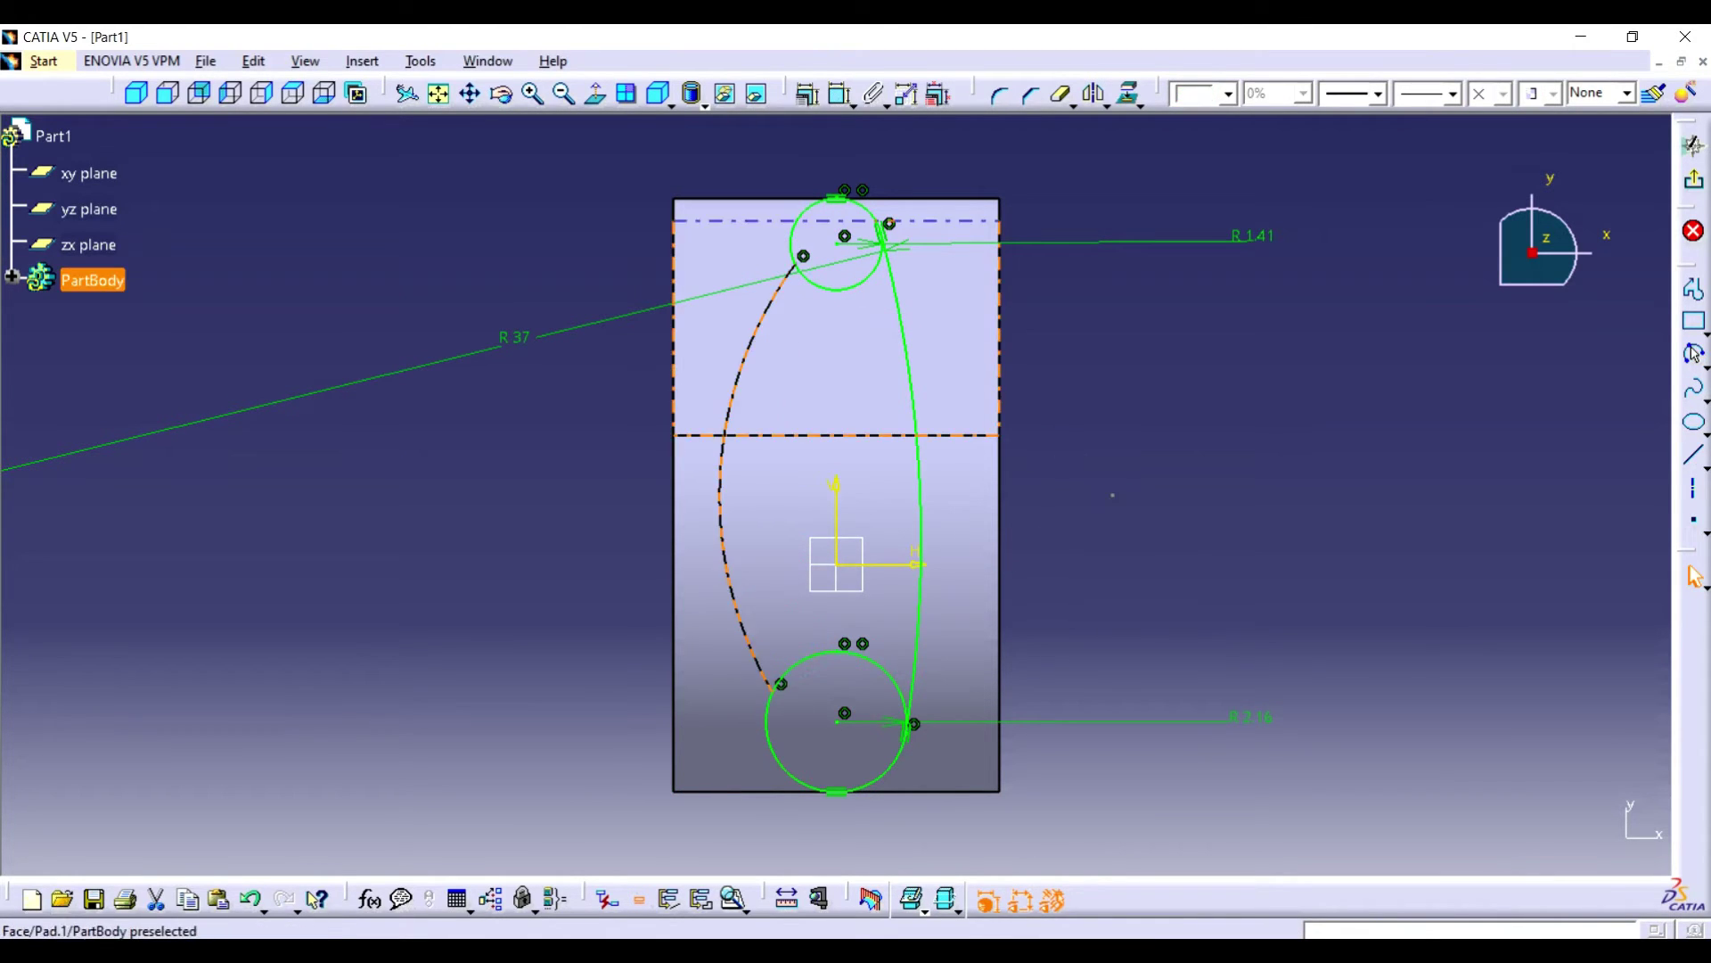
- Constrain the left arc tangent to both the upper and the lower circle
{"action": "left_click", "coordinate": [807, 279], "text": "ctrl"}
{"action": "left_click", "coordinate": [807, 94]}
{"action": "left_click", "coordinate": [1599, 239]}
{"action": "left_click", "coordinate": [1580, 402]}
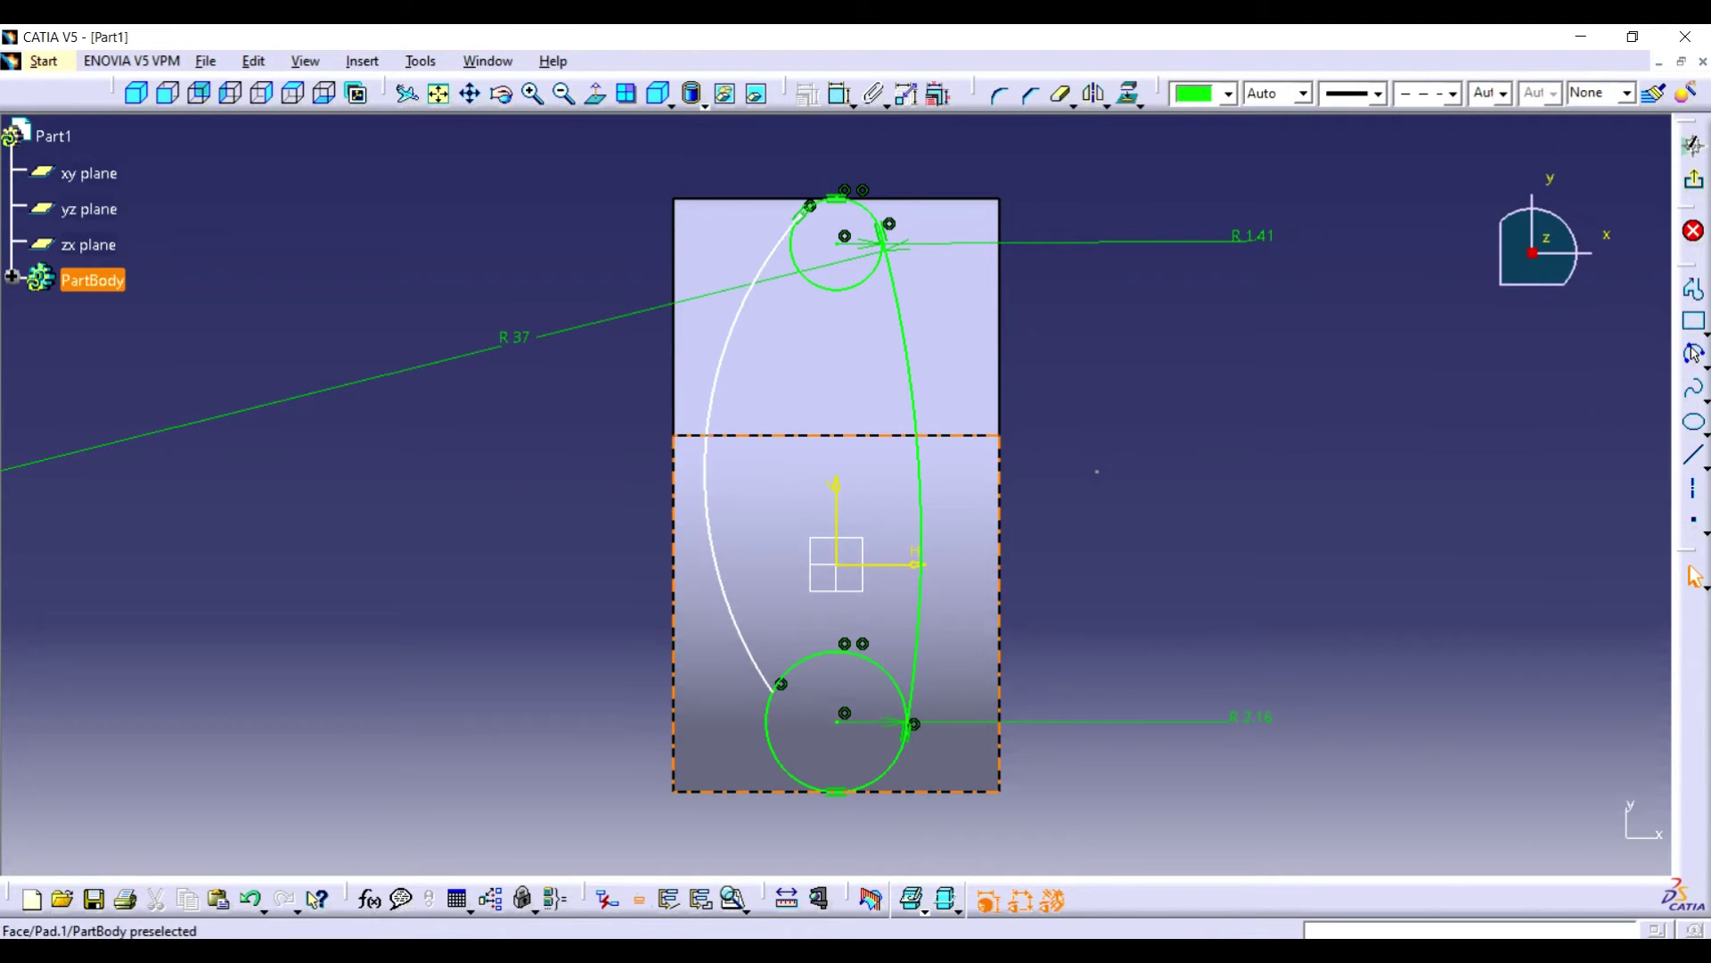
{"action": "left_click", "coordinate": [808, 94]}
{"action": "left_click", "coordinate": [1598, 239]}
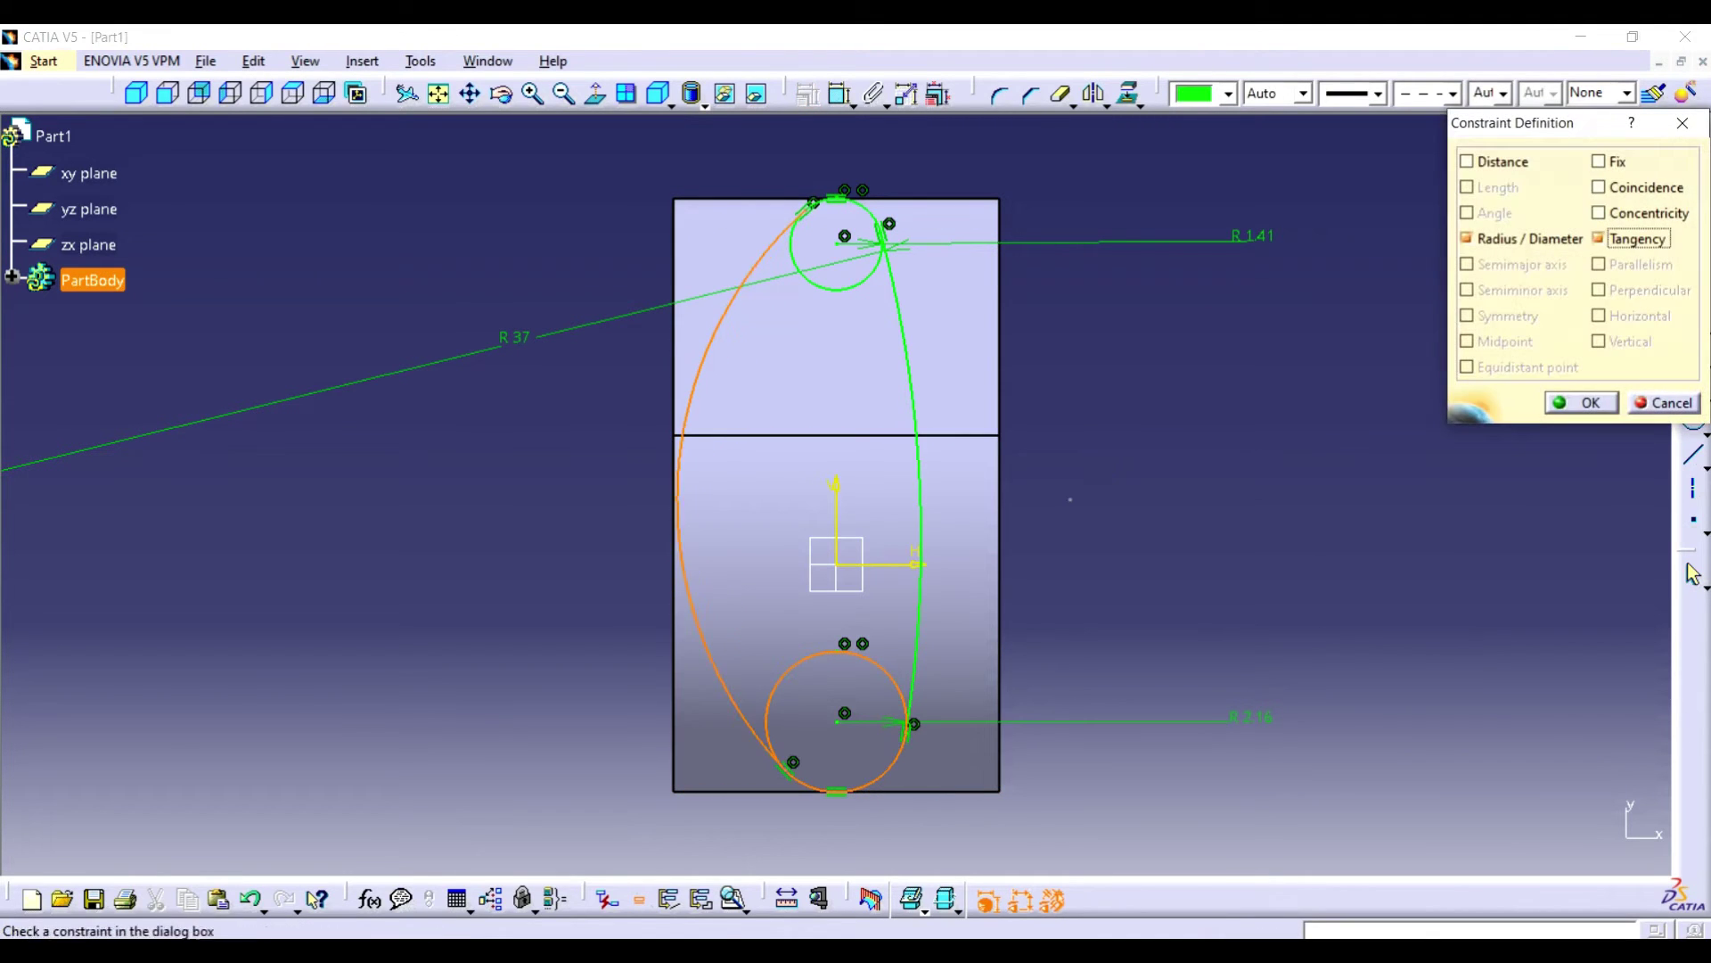
{"action": "left_click", "coordinate": [1581, 402]}
- Dimension the left arc's radius and set it to 37 in, matching the right arc
{"action": "left_click", "coordinate": [712, 339]}
{"action": "left_click", "coordinate": [840, 94]}
{"action": "left_click", "coordinate": [894, 304]}
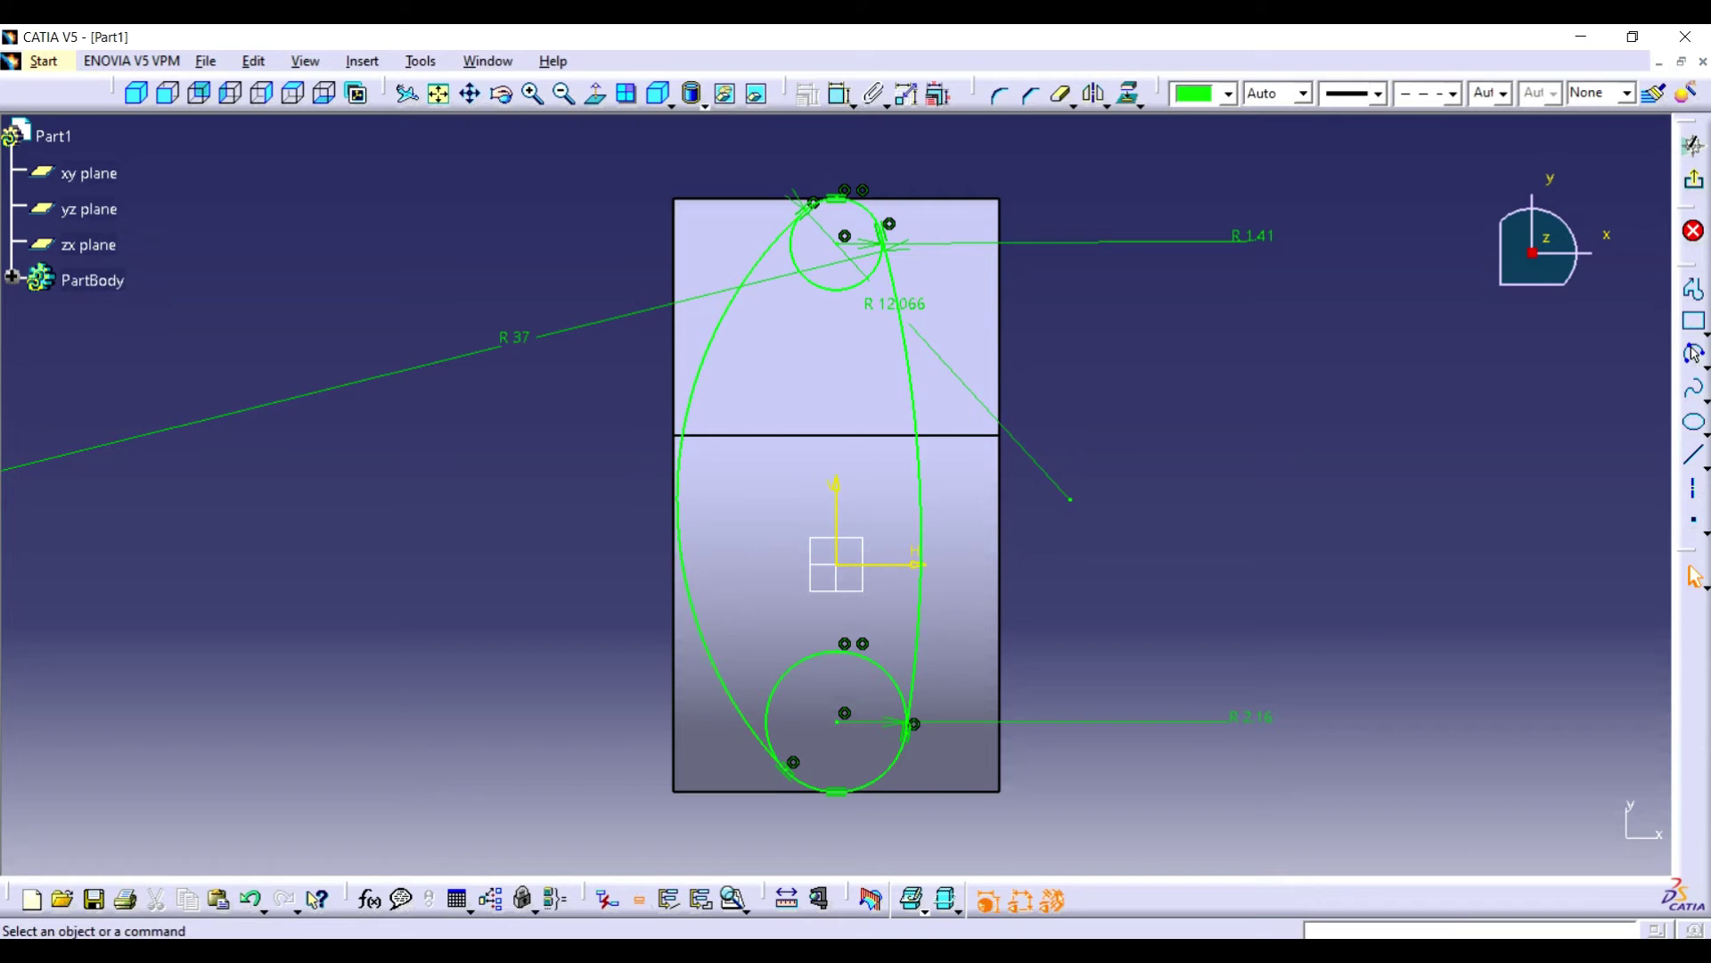
{"action": "double_click", "coordinate": [894, 304]}
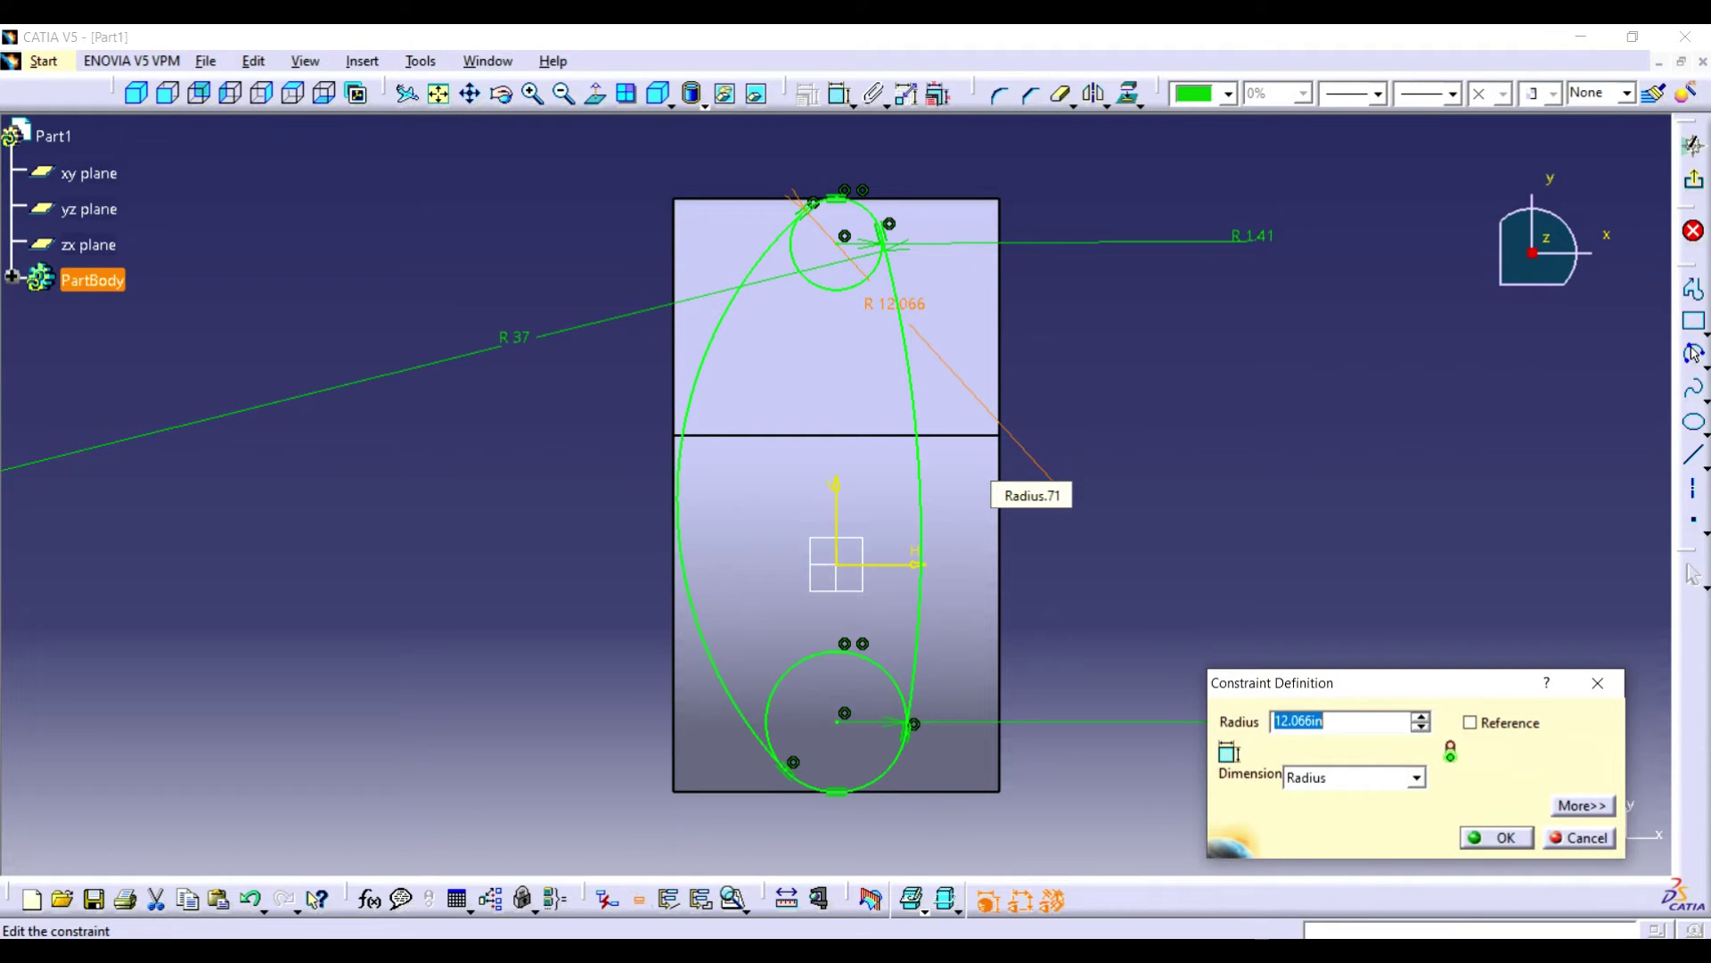
{"action": "type", "text": "3"}
{"action": "key", "text": "Return"}
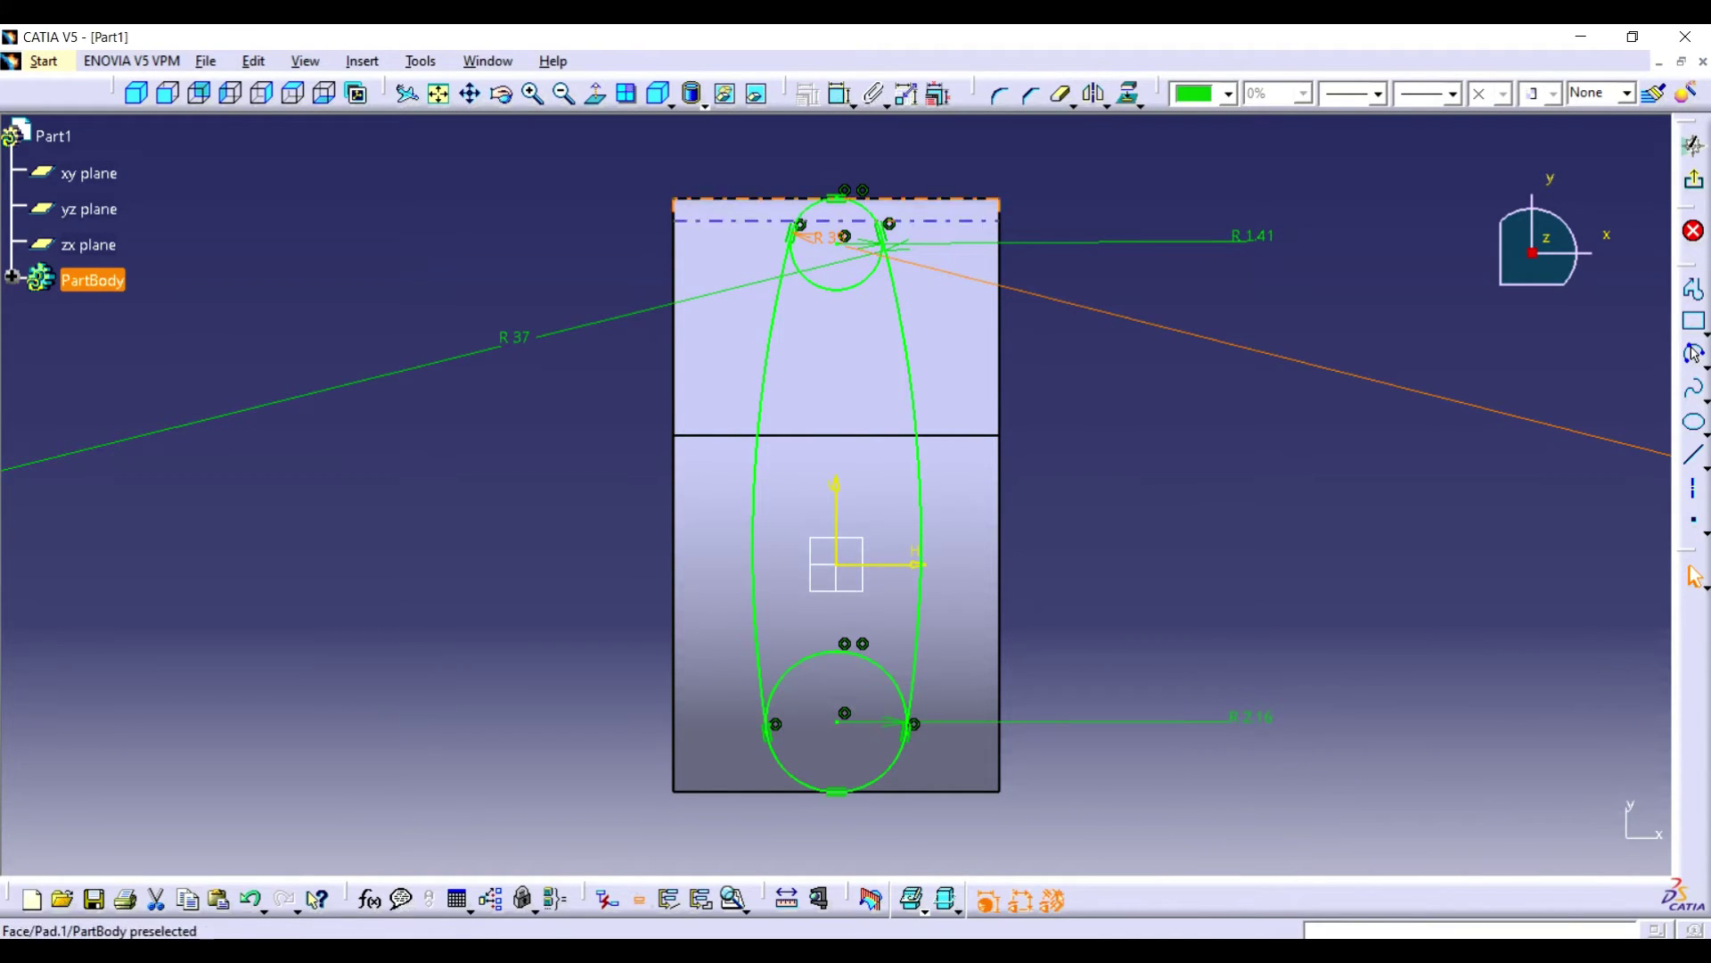
- Quick-trim the inner portions of the upper and lower circles, leaving only the outer outline
{"action": "double_click", "coordinate": [1061, 93]}
{"action": "left_click", "coordinate": [838, 289]}
{"action": "left_click", "coordinate": [838, 652]}
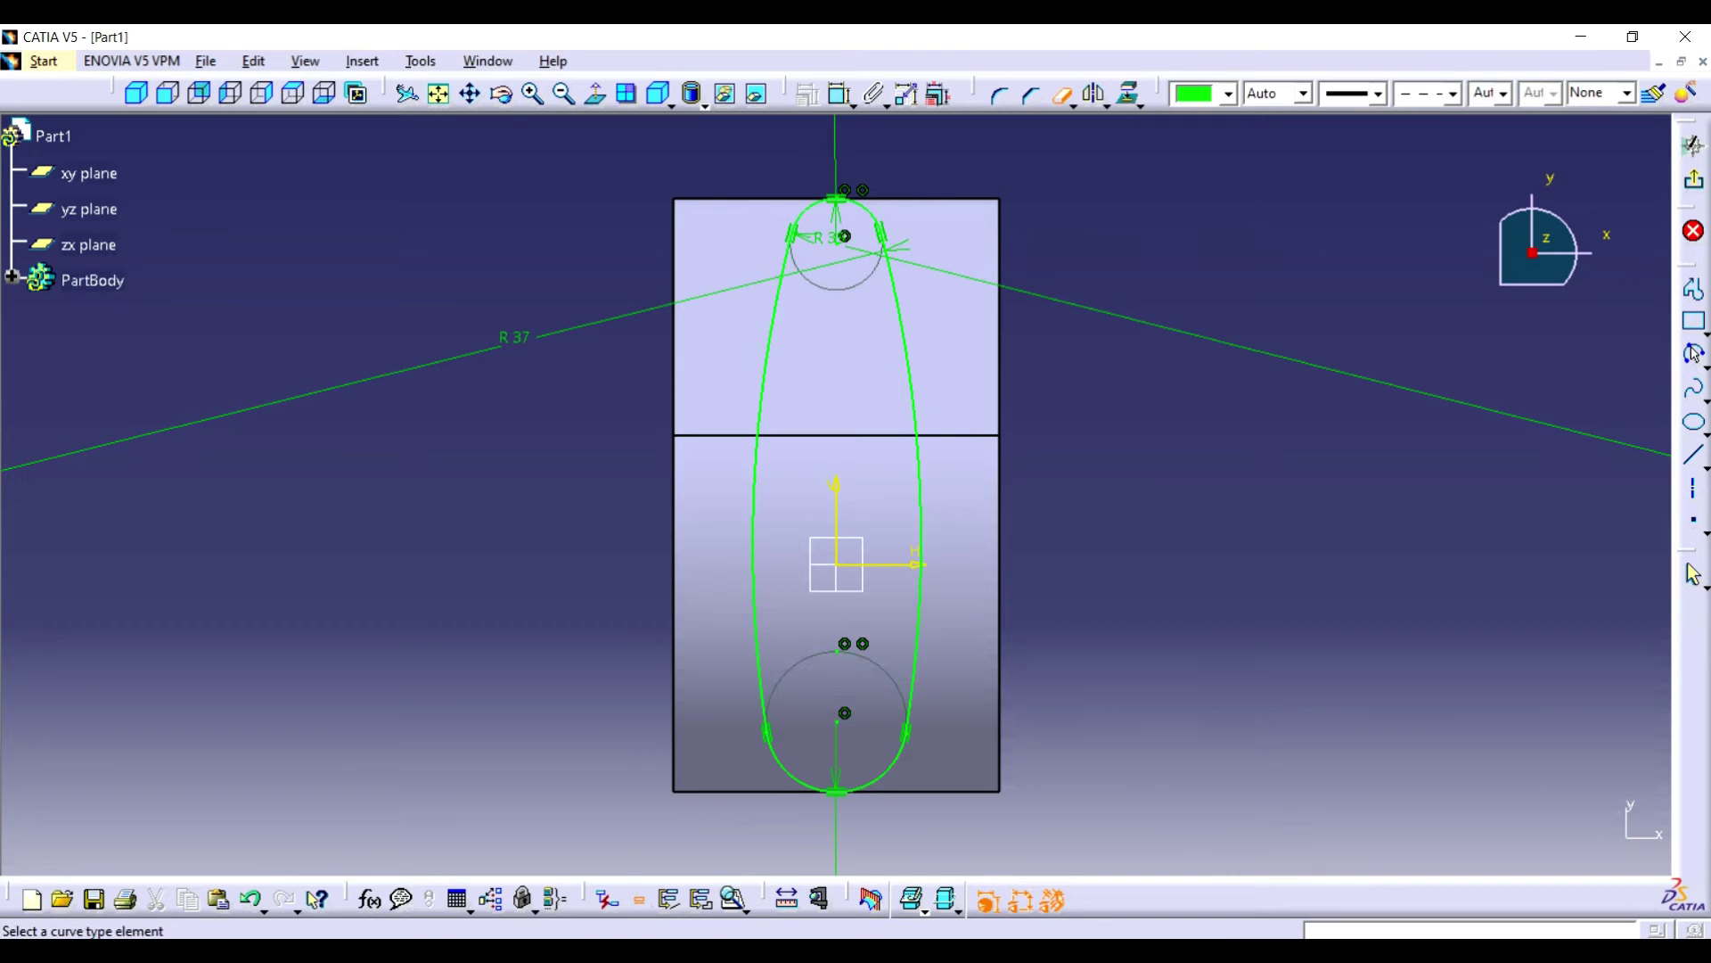
- Run Sketch Analysis to check whether the outline forms a closed profile
{"action": "left_click", "coordinate": [487, 62]}
{"action": "mouse_move", "coordinate": [420, 62]}
{"action": "left_click", "coordinate": [473, 396]}
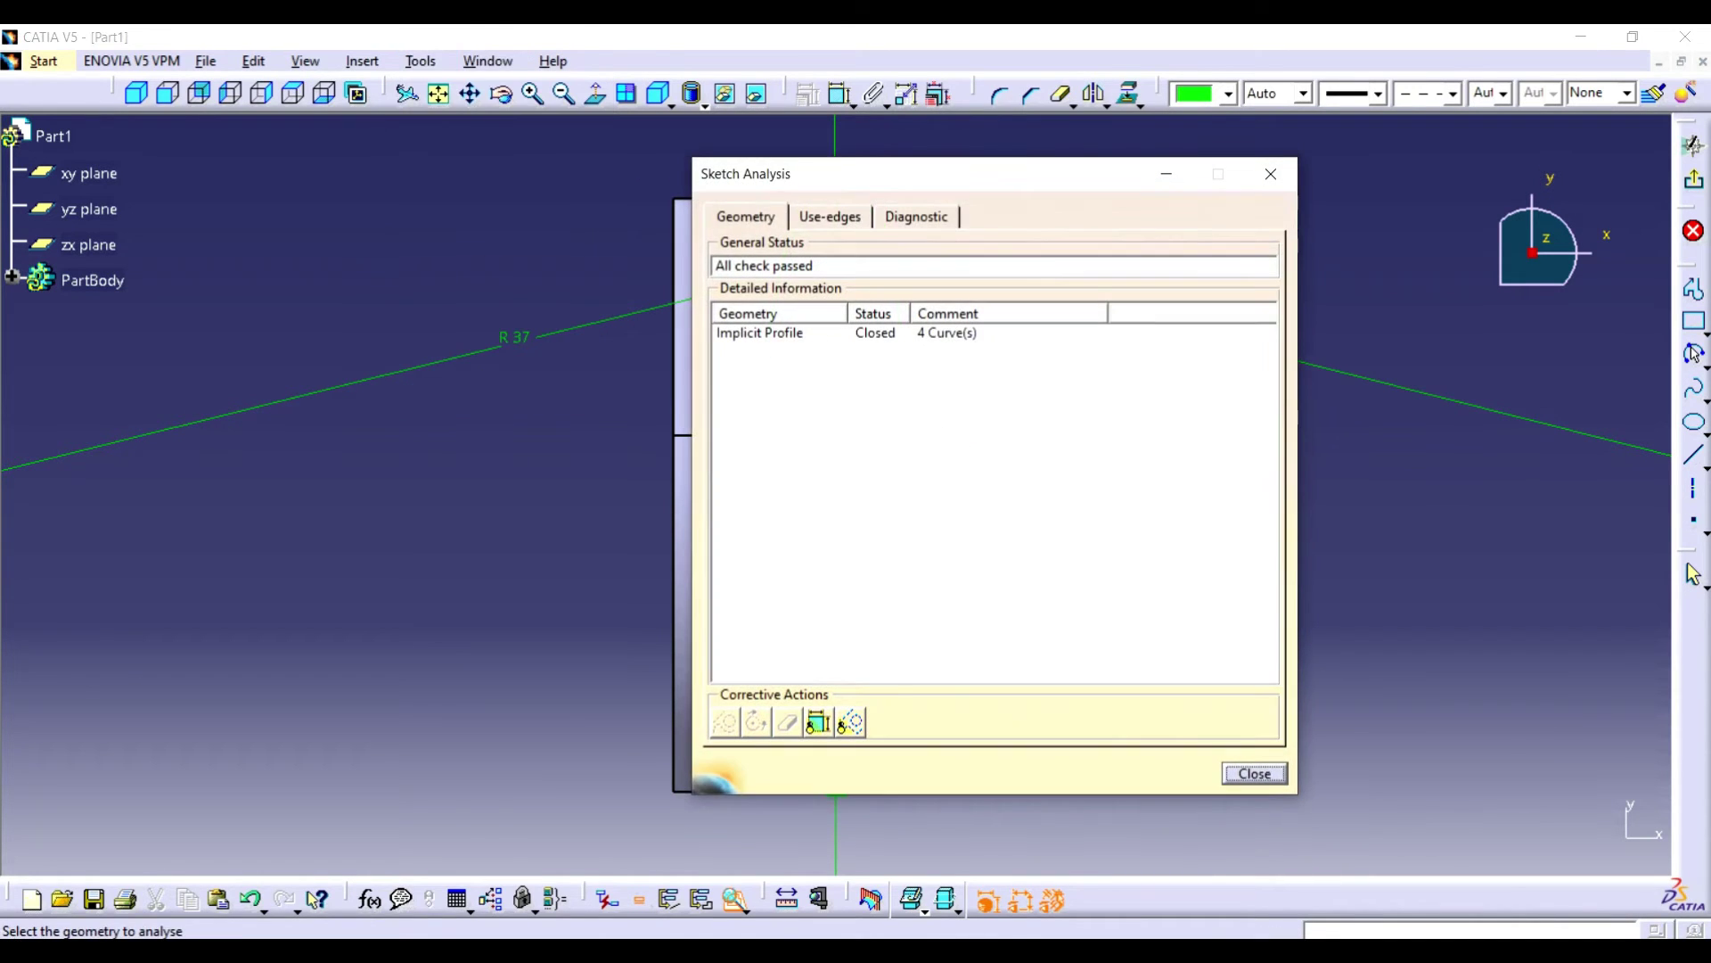
{"action": "left_click", "coordinate": [1253, 771]}
- Exit the sketch and pocket its outline 10 in deep with mirrored extent, reversing the side to remove the material outside it
{"action": "left_click", "coordinate": [1693, 146]}
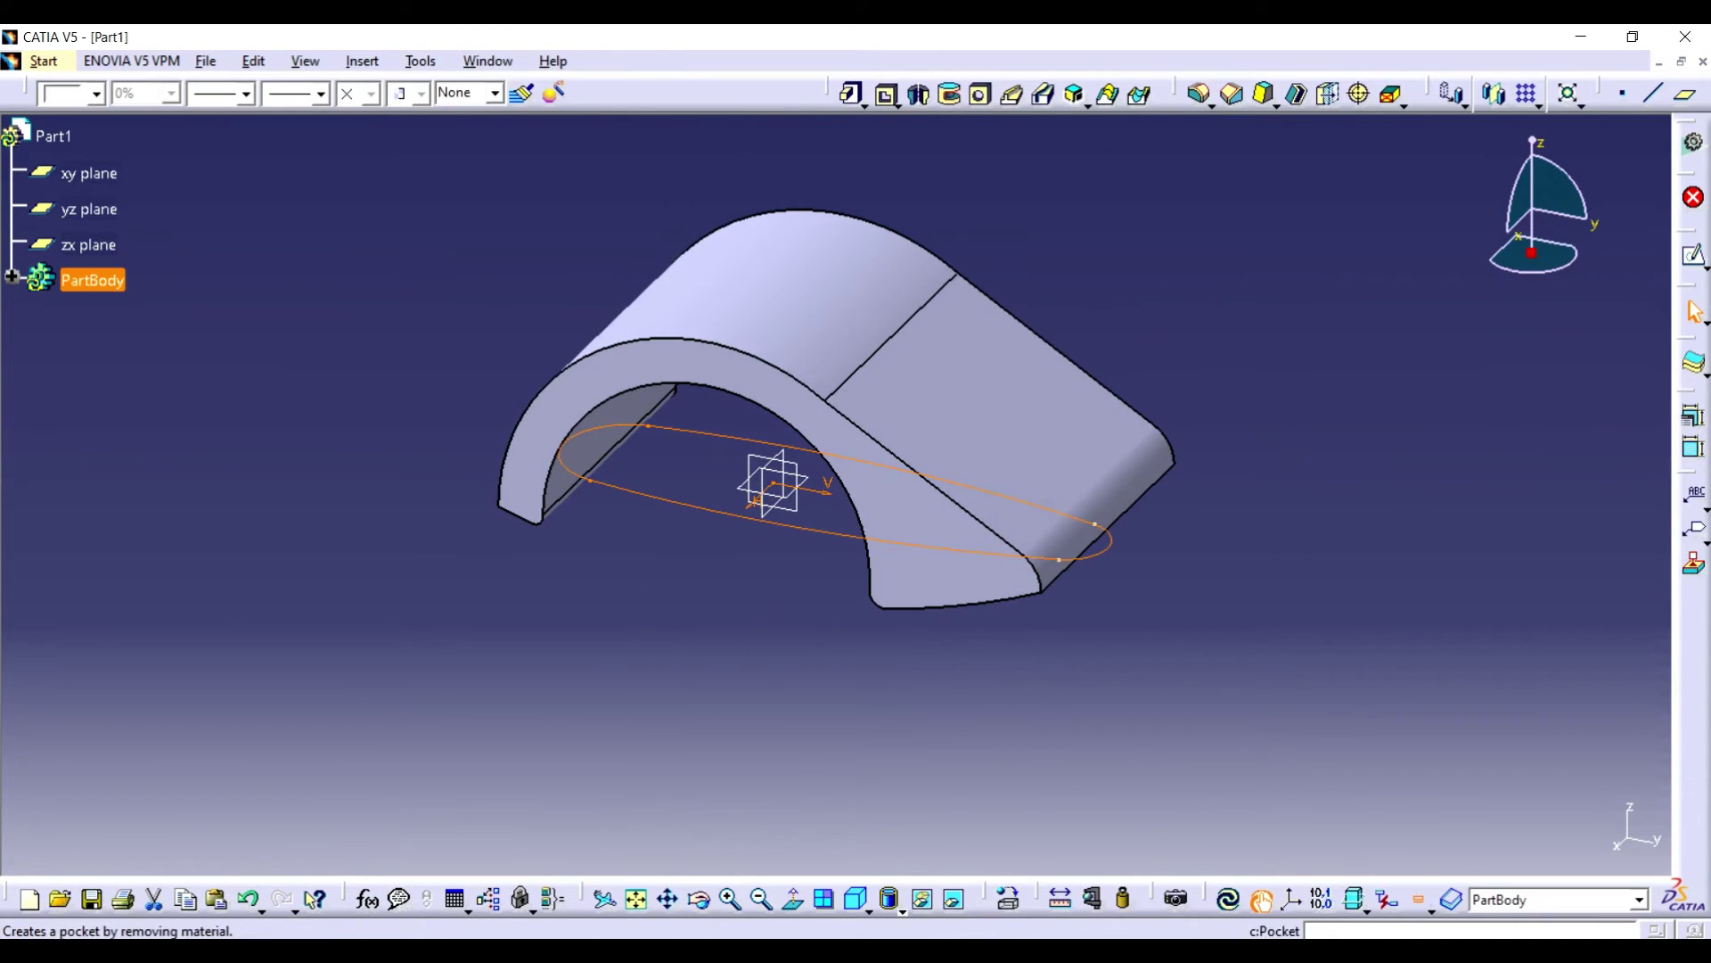
{"action": "left_click", "coordinate": [885, 94]}
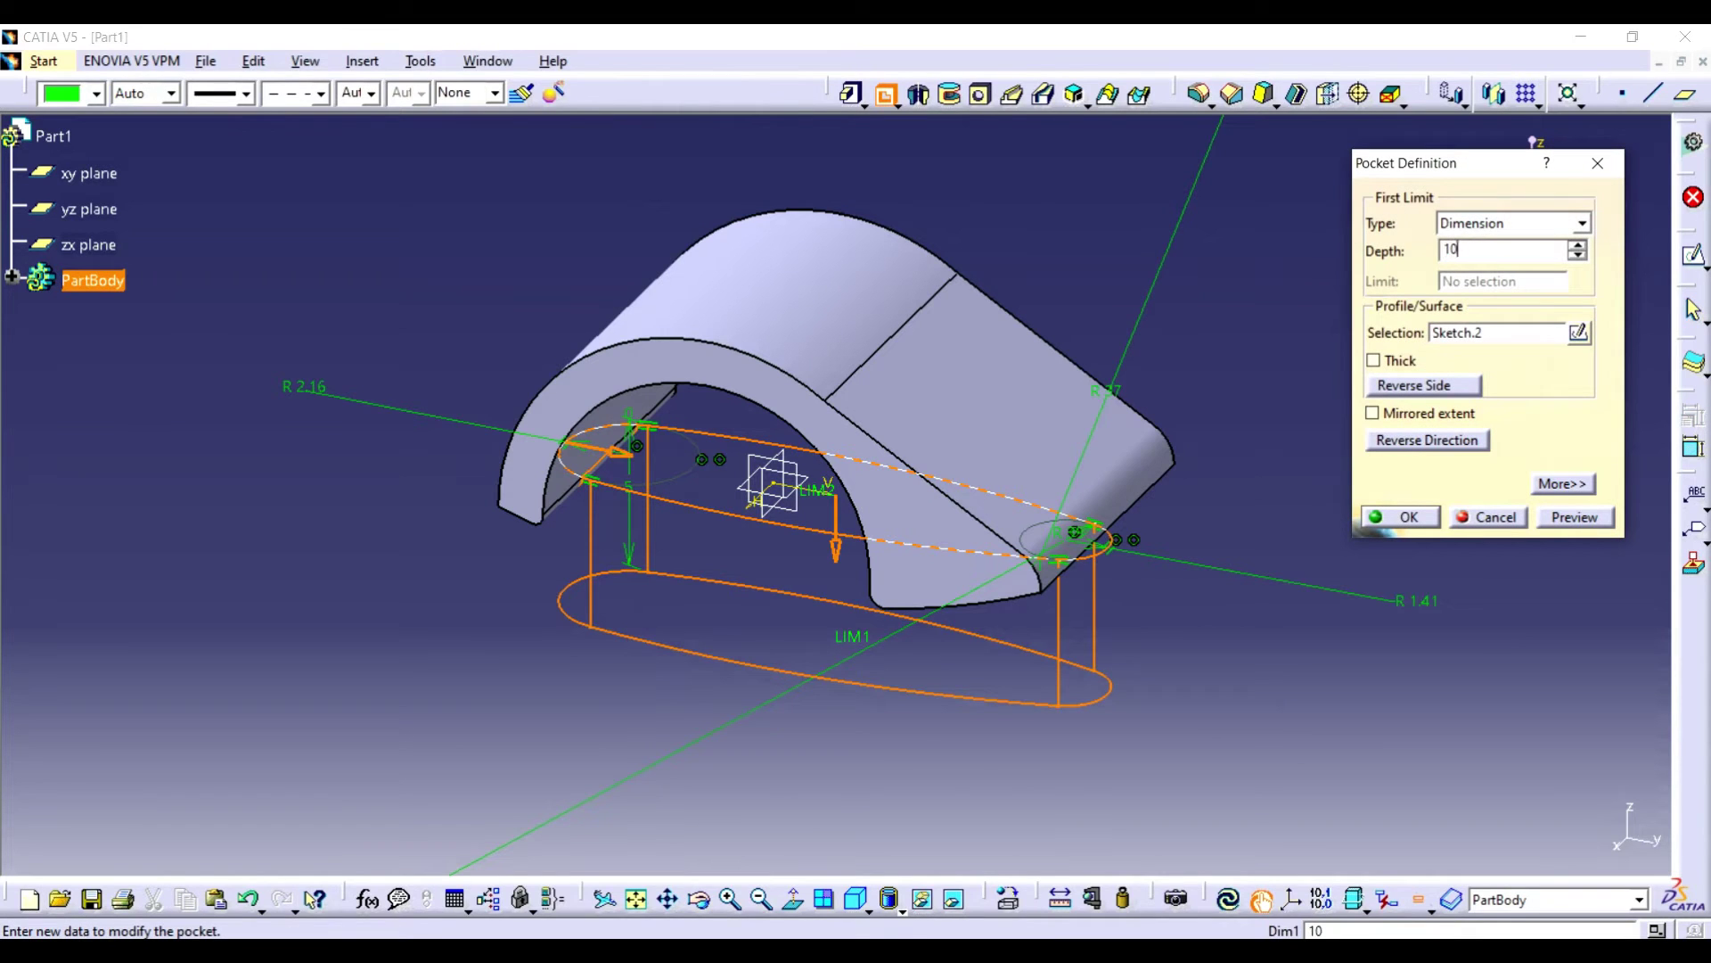
{"action": "left_click", "coordinate": [1373, 412]}
{"action": "left_click", "coordinate": [1575, 517]}
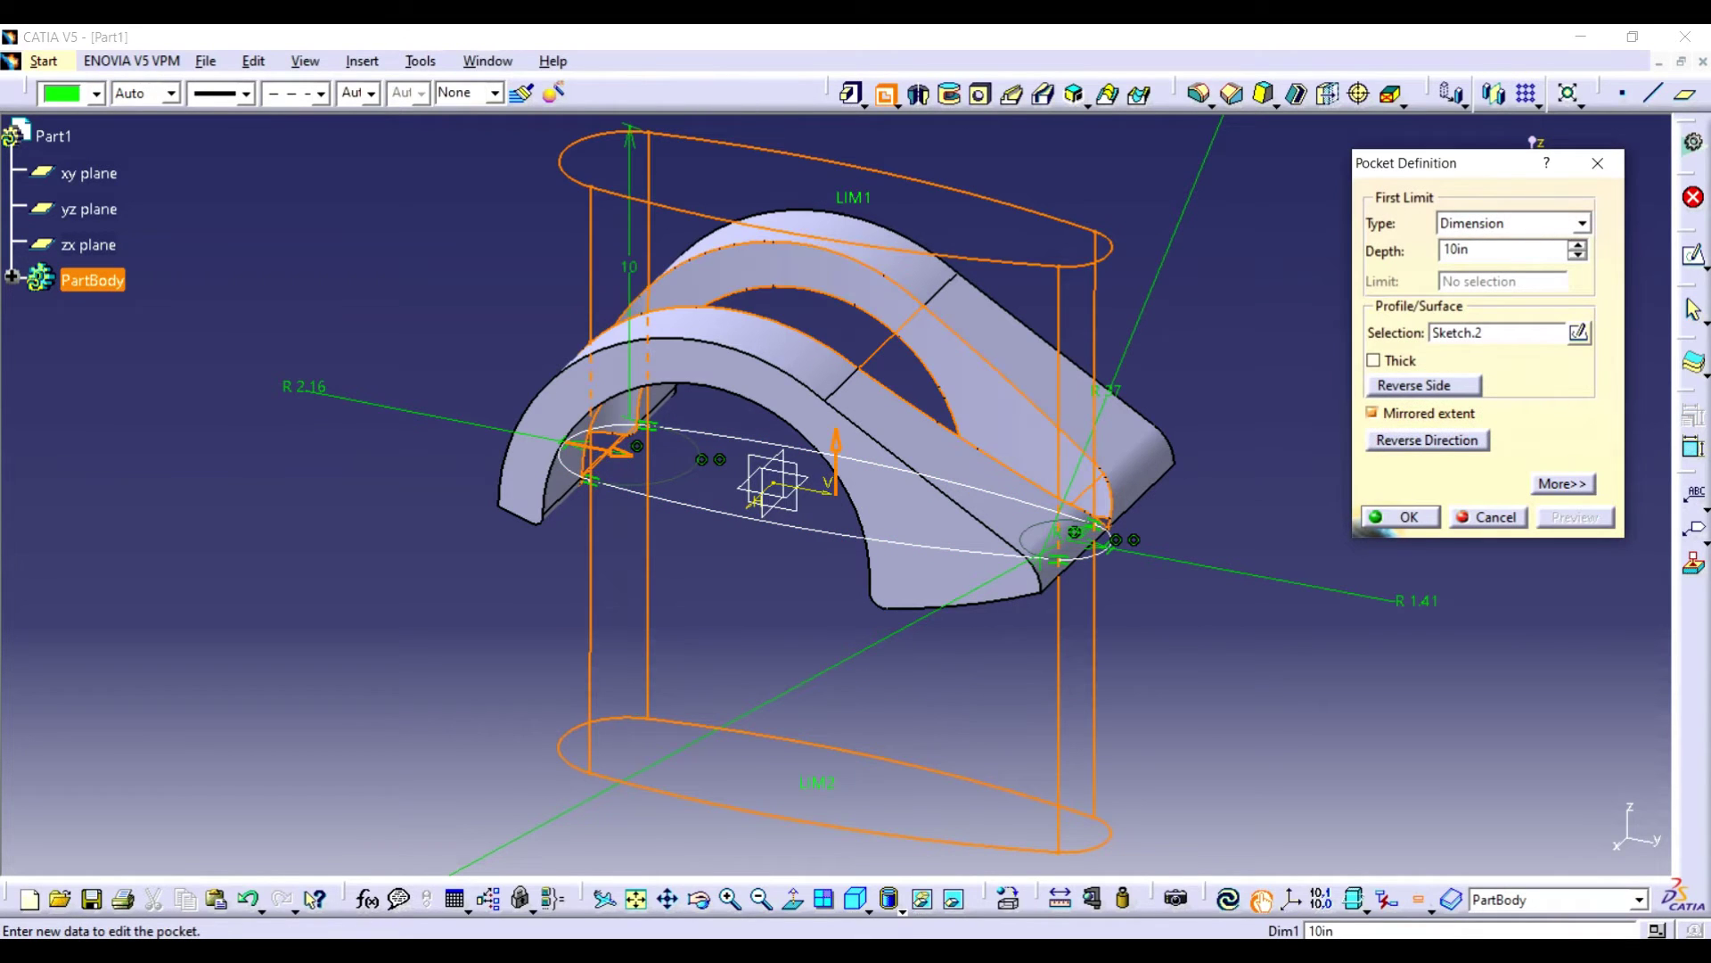
{"action": "left_click", "coordinate": [1426, 439]}
{"action": "left_click", "coordinate": [1575, 517]}
{"action": "left_click", "coordinate": [1424, 385]}
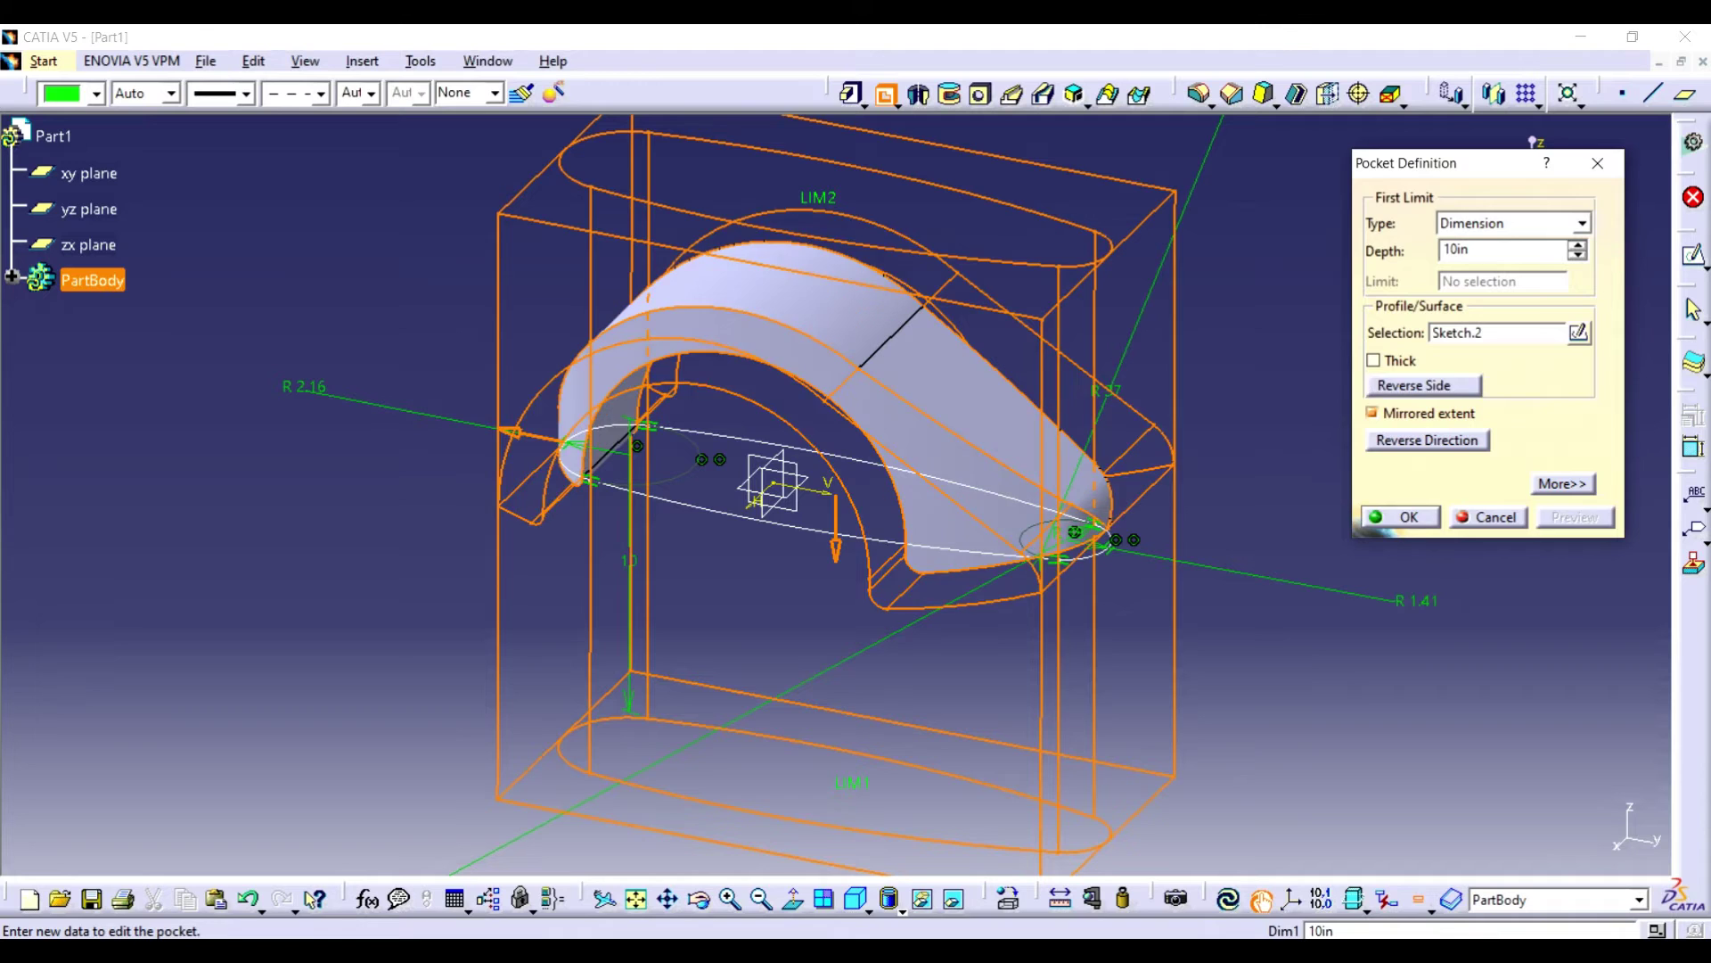
{"action": "left_click", "coordinate": [1401, 517]}
- Try to apply an edge fillet to the curved outer edge along the side face
{"action": "middle_click_drag", "start_coordinate": [838, 495], "coordinate": [918, 450]}
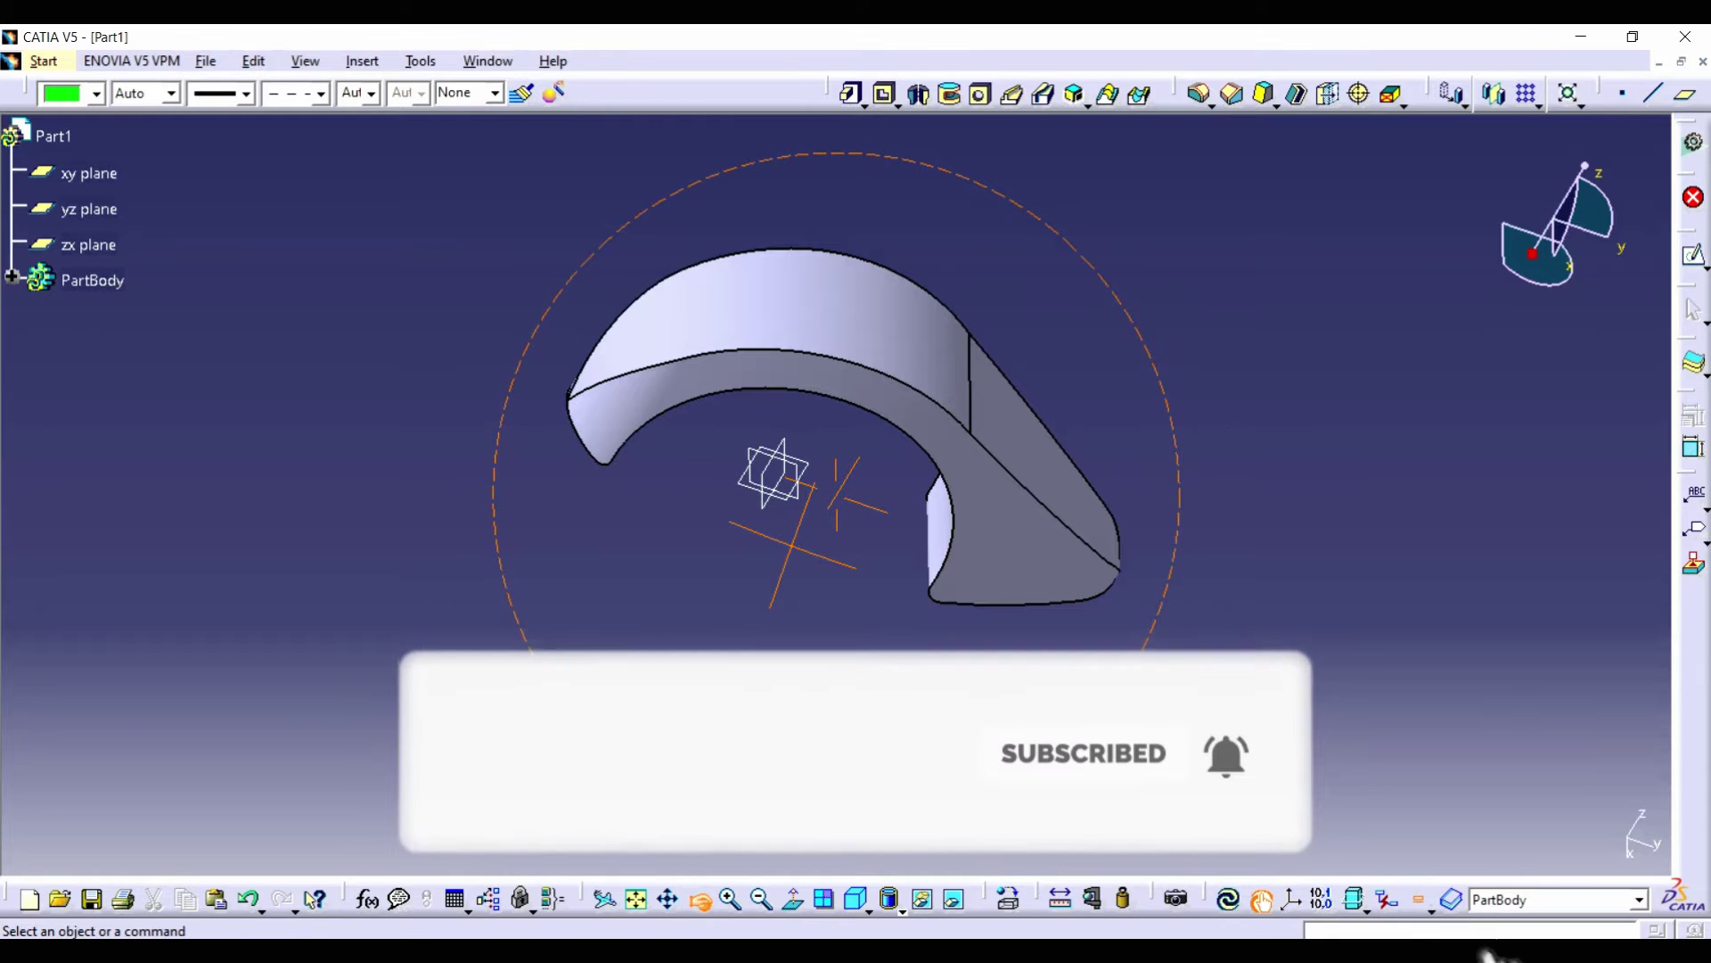
{"action": "middle_click_drag", "start_coordinate": [793, 546], "coordinate": [768, 609]}
{"action": "left_click", "coordinate": [784, 402]}
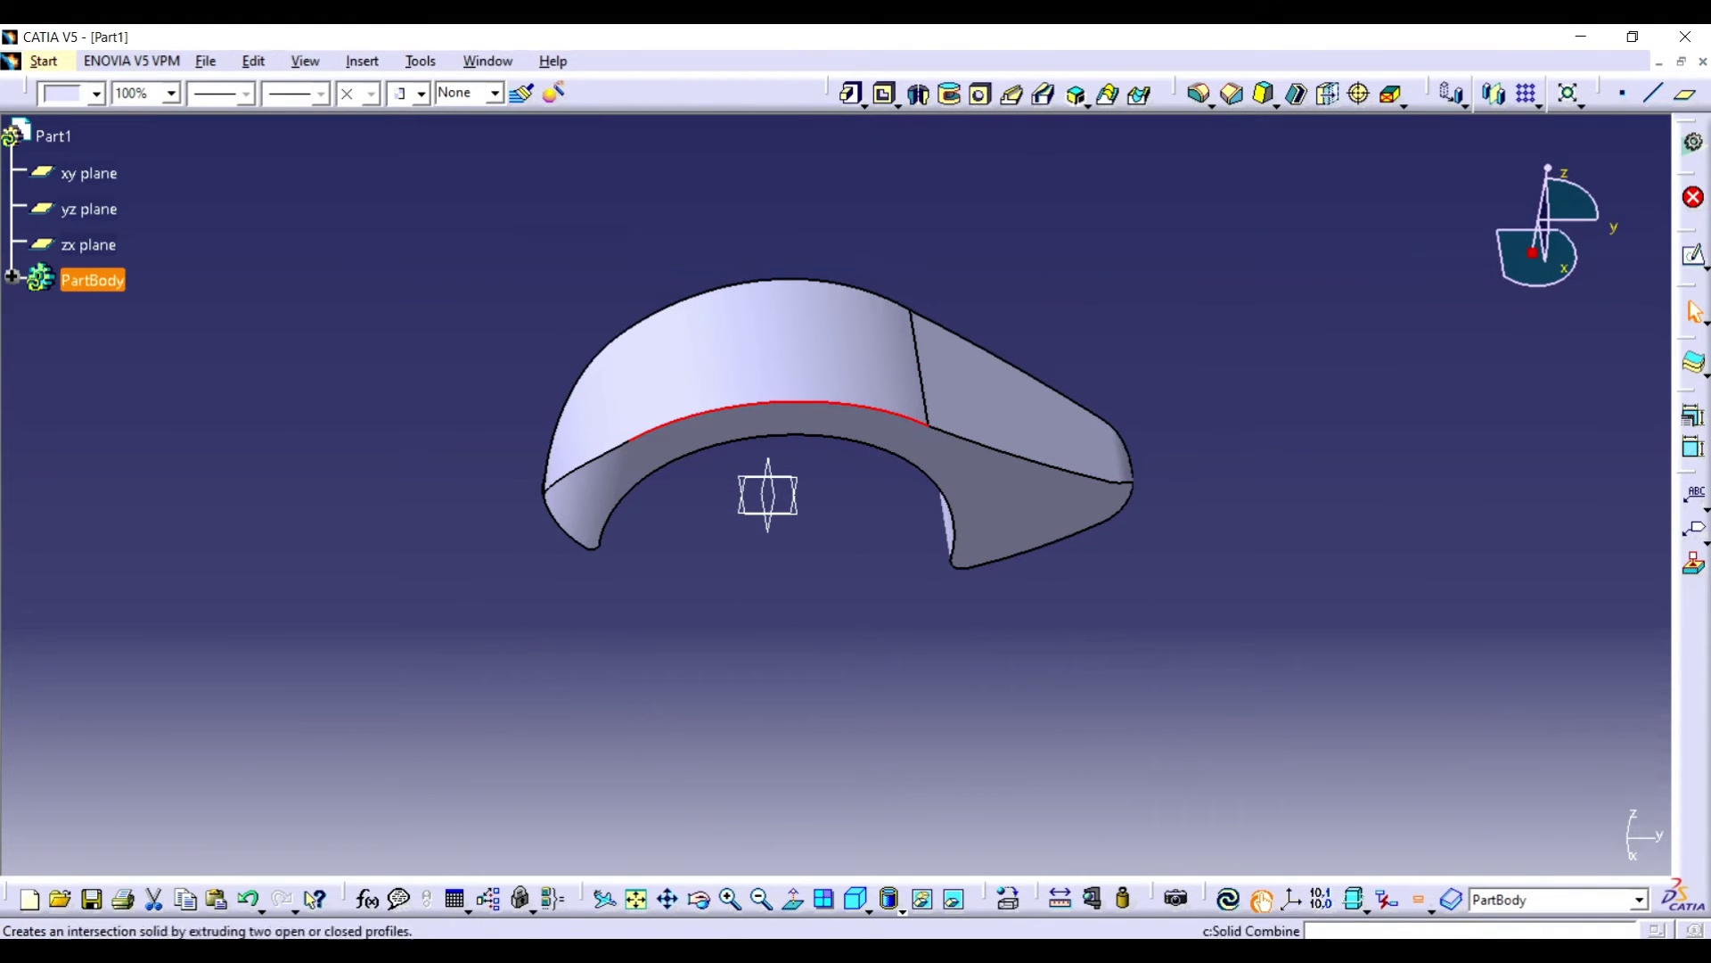
{"action": "left_click", "coordinate": [1199, 92]}
{"action": "left_click", "coordinate": [986, 542]}
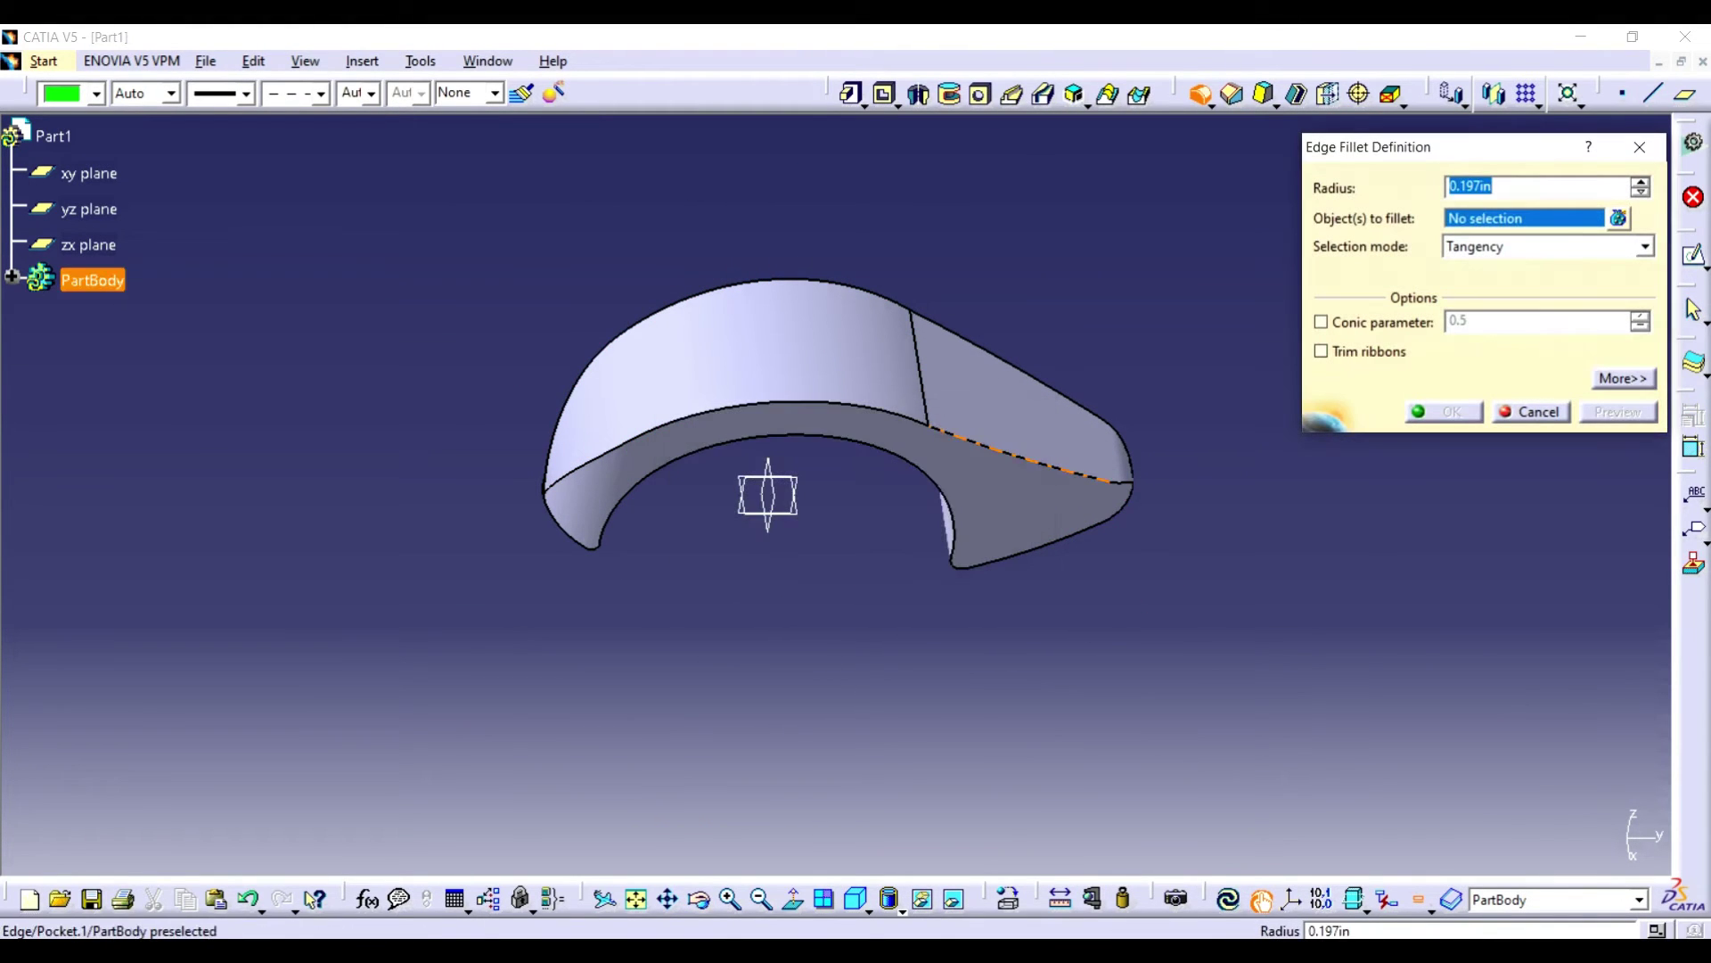
{"action": "left_click", "coordinate": [1007, 452]}
{"action": "left_click", "coordinate": [988, 542]}
{"action": "left_click", "coordinate": [1640, 147]}
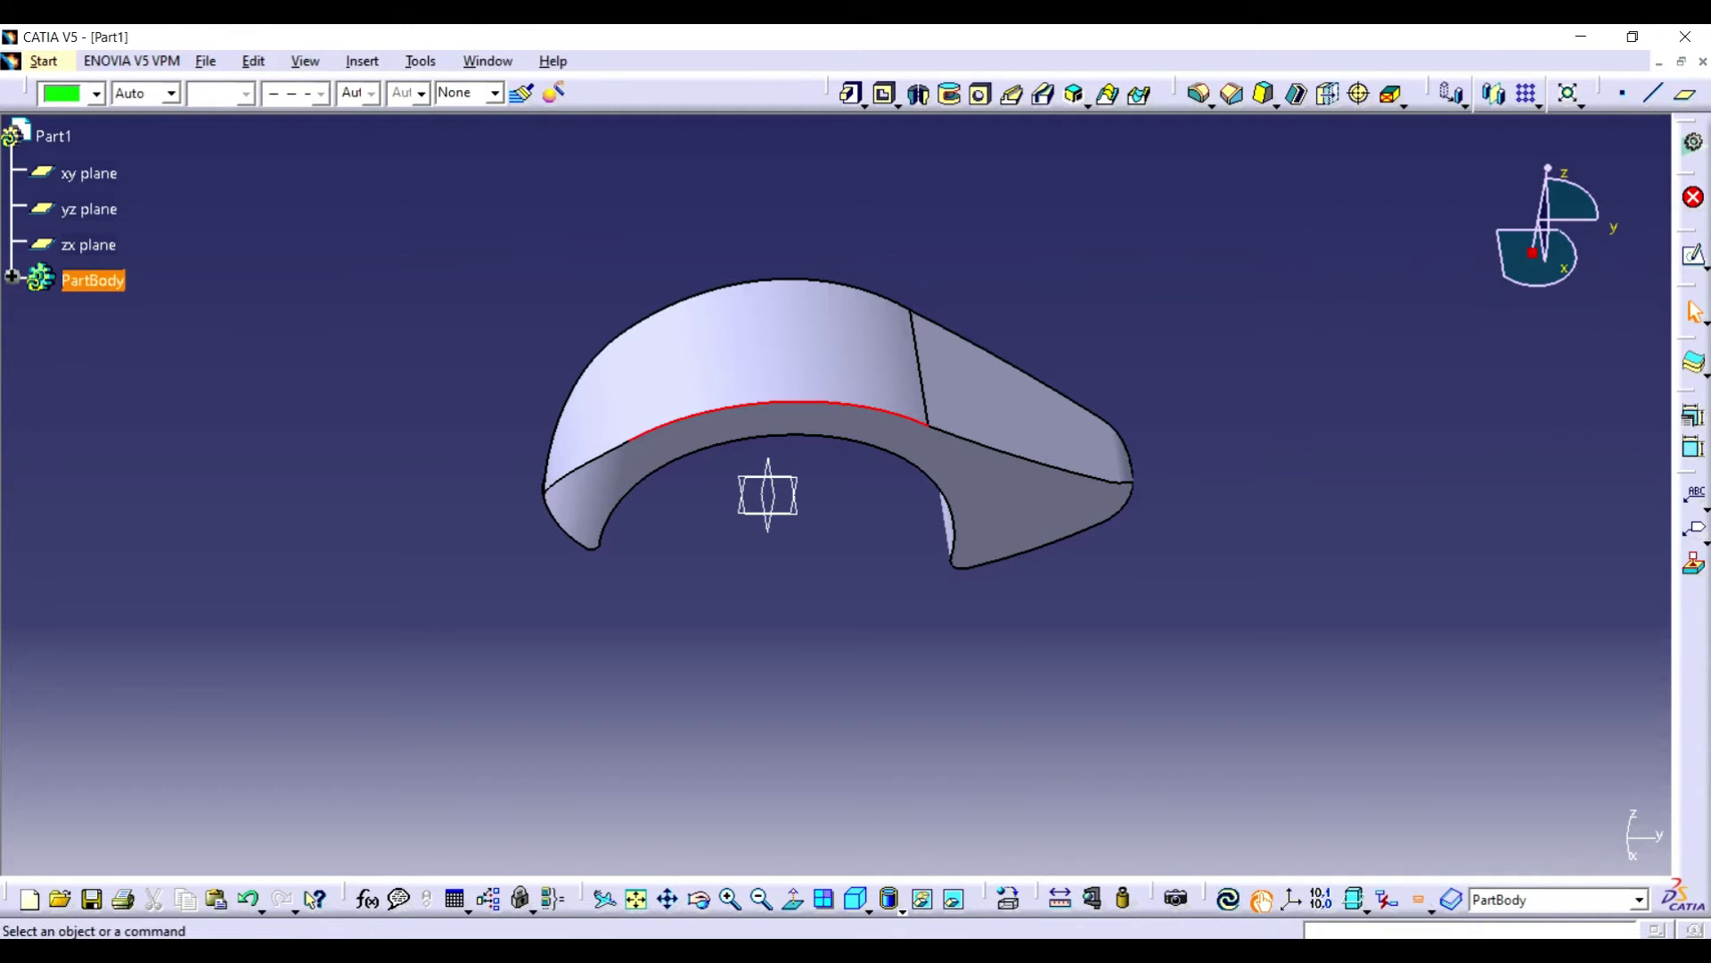
- Reselect the curved outer edge and try both an edge fillet and a chamfer on it
{"action": "mouse_move", "coordinate": [768, 496]}
{"action": "middle_mouse_down"}
{"action": "mouse_move", "coordinate": [852, 554]}
{"action": "mouse_move", "coordinate": [791, 534]}
{"action": "mouse_move", "coordinate": [872, 542]}
{"action": "mouse_move", "coordinate": [789, 535]}
{"action": "mouse_move", "coordinate": [802, 496]}
{"action": "mouse_move", "coordinate": [772, 478]}
{"action": "mouse_move", "coordinate": [790, 473]}
{"action": "middle_mouse_up"}
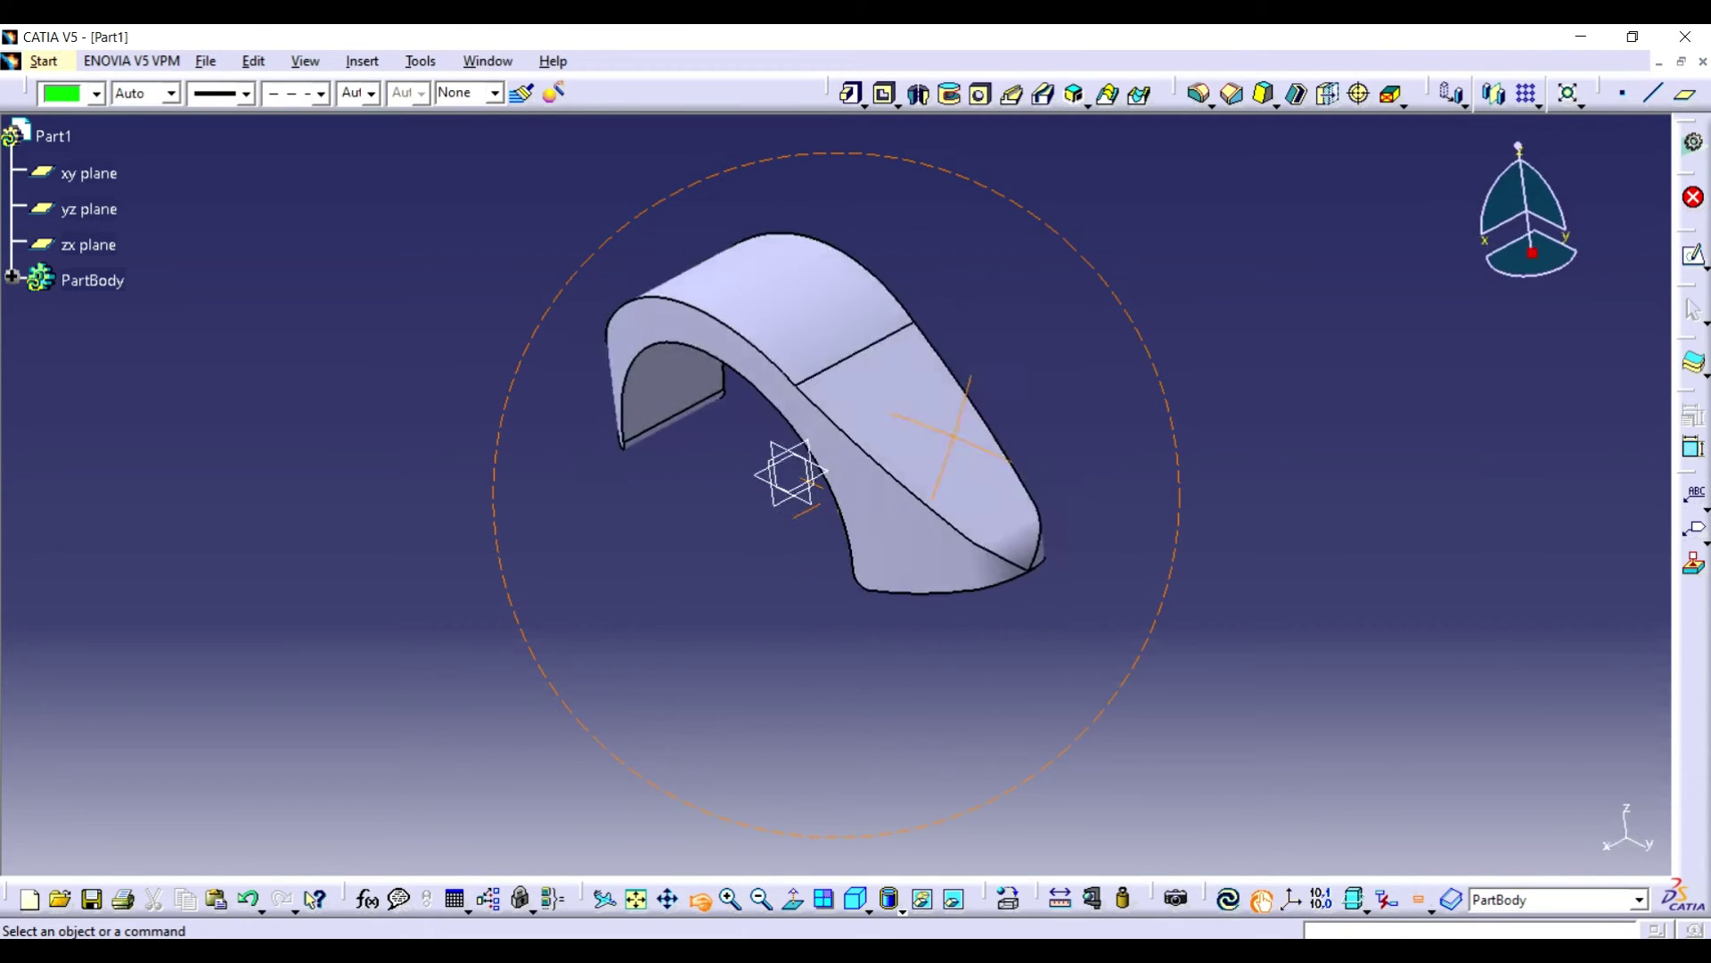
{"action": "middle_click_drag", "start_coordinate": [952, 436], "coordinate": [1025, 464]}
{"action": "left_click", "coordinate": [784, 323]}
{"action": "left_click", "coordinate": [1199, 94]}
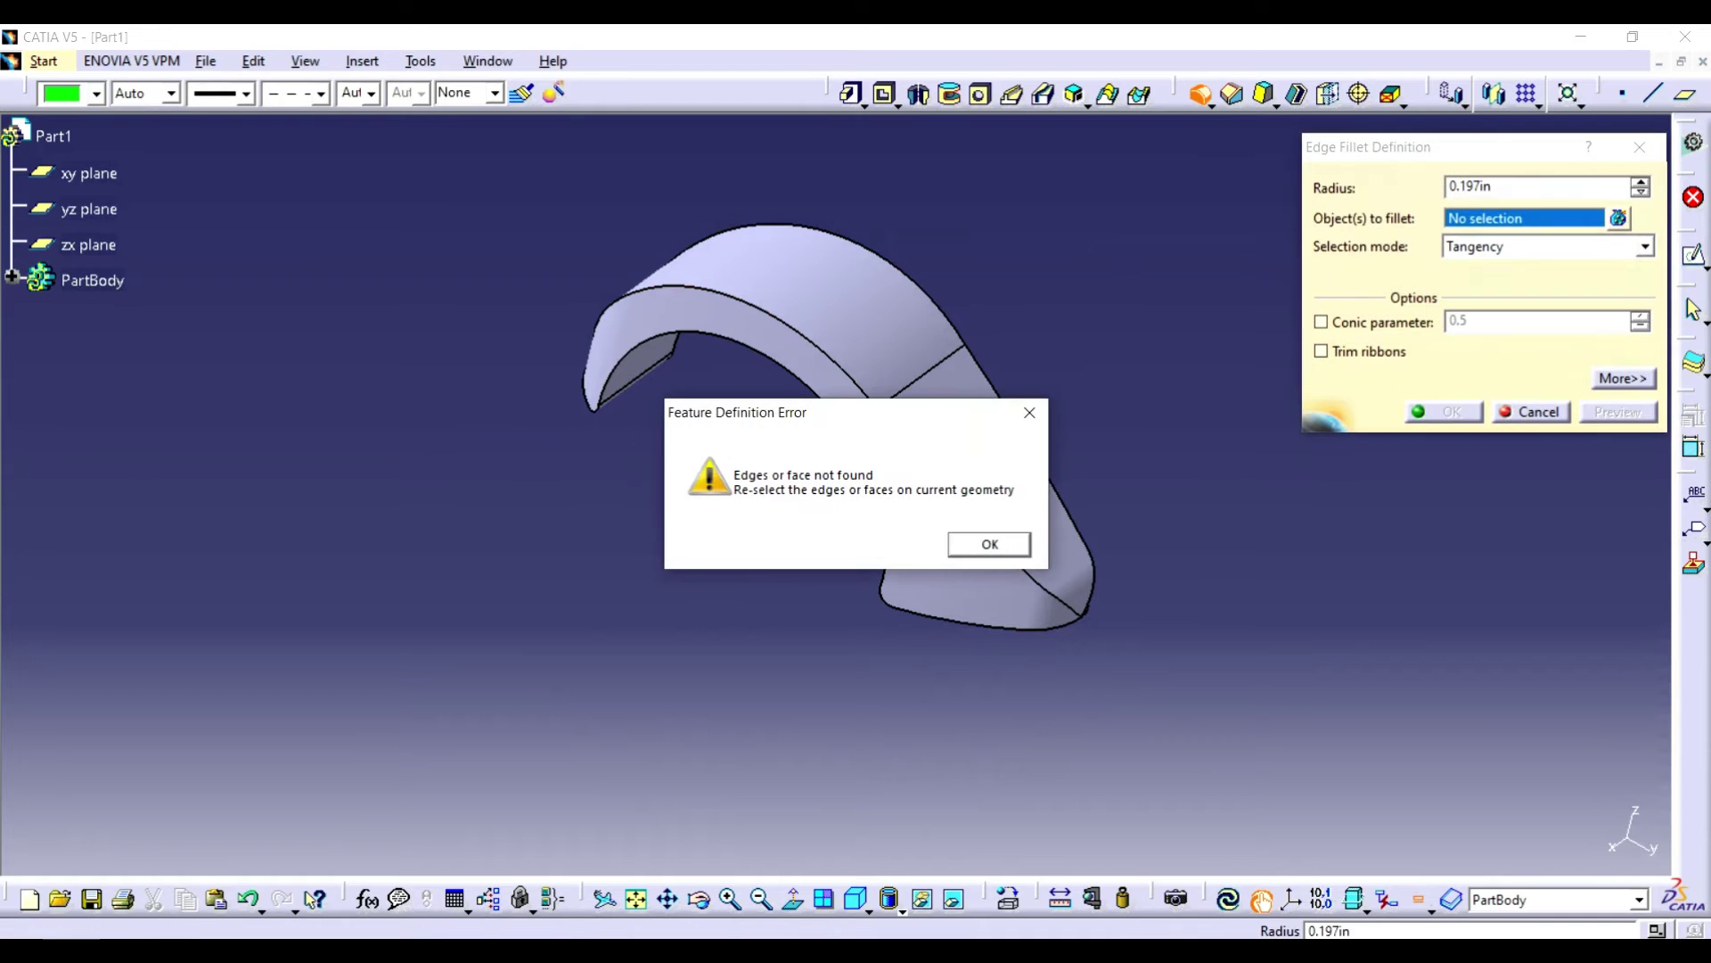
{"action": "left_click", "coordinate": [989, 545]}
{"action": "left_click", "coordinate": [854, 431]}
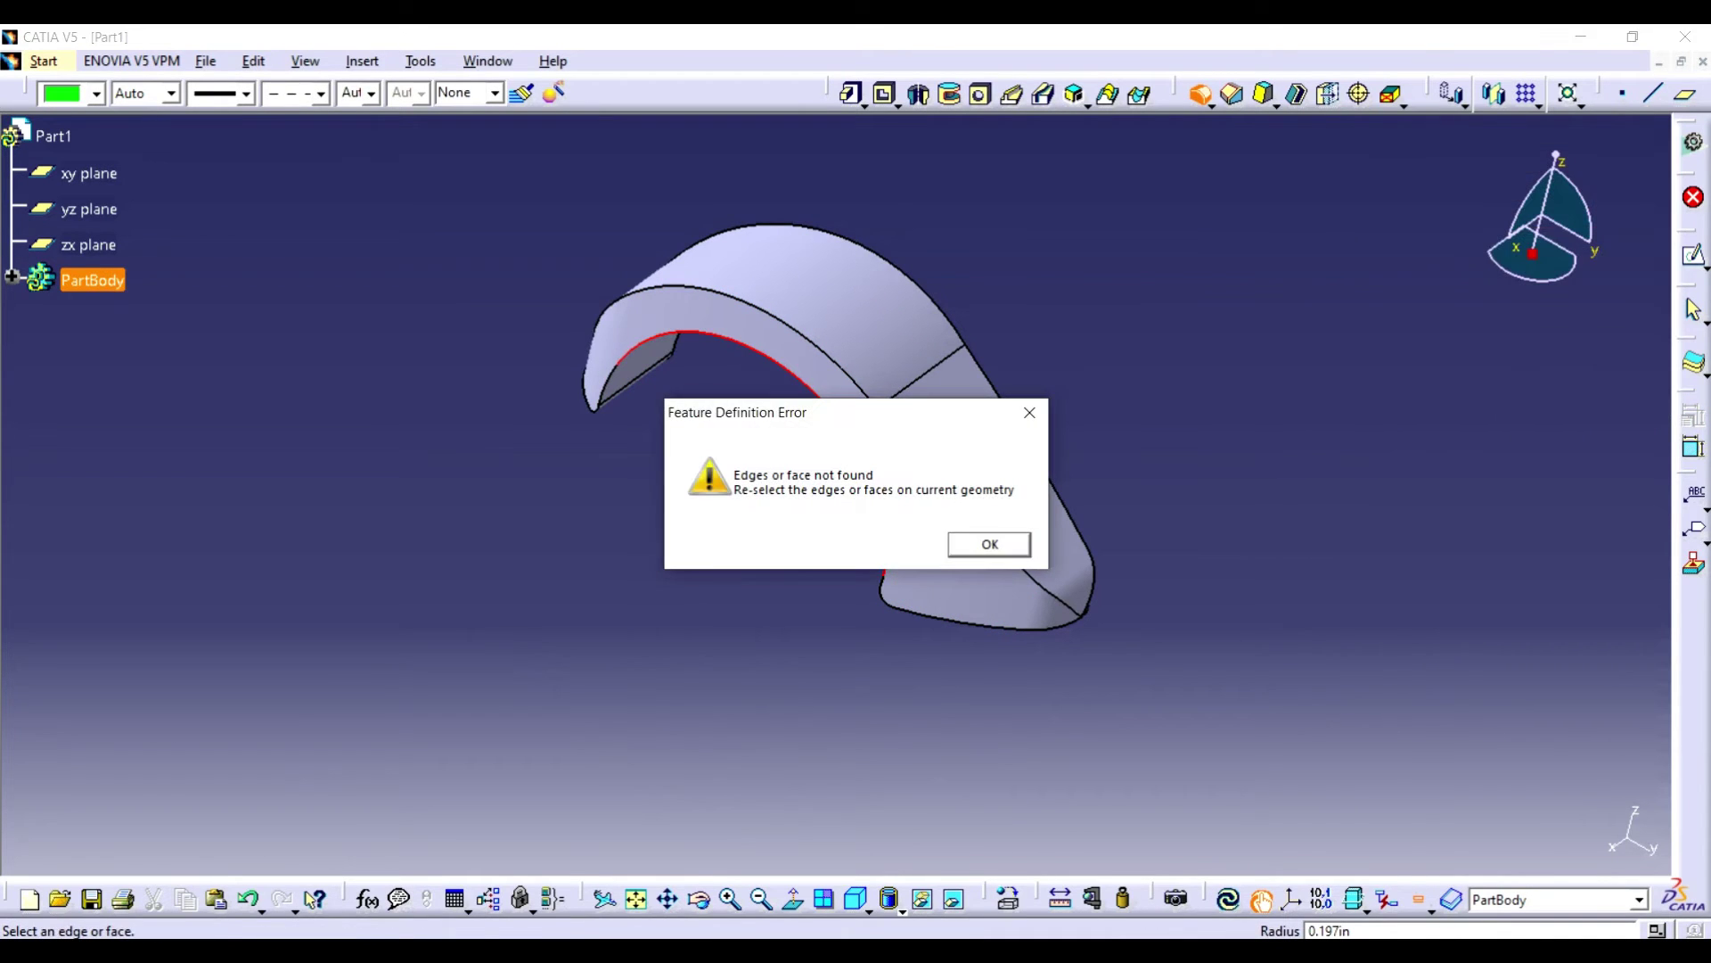
{"action": "left_click", "coordinate": [989, 545]}
{"action": "left_click", "coordinate": [1639, 146]}
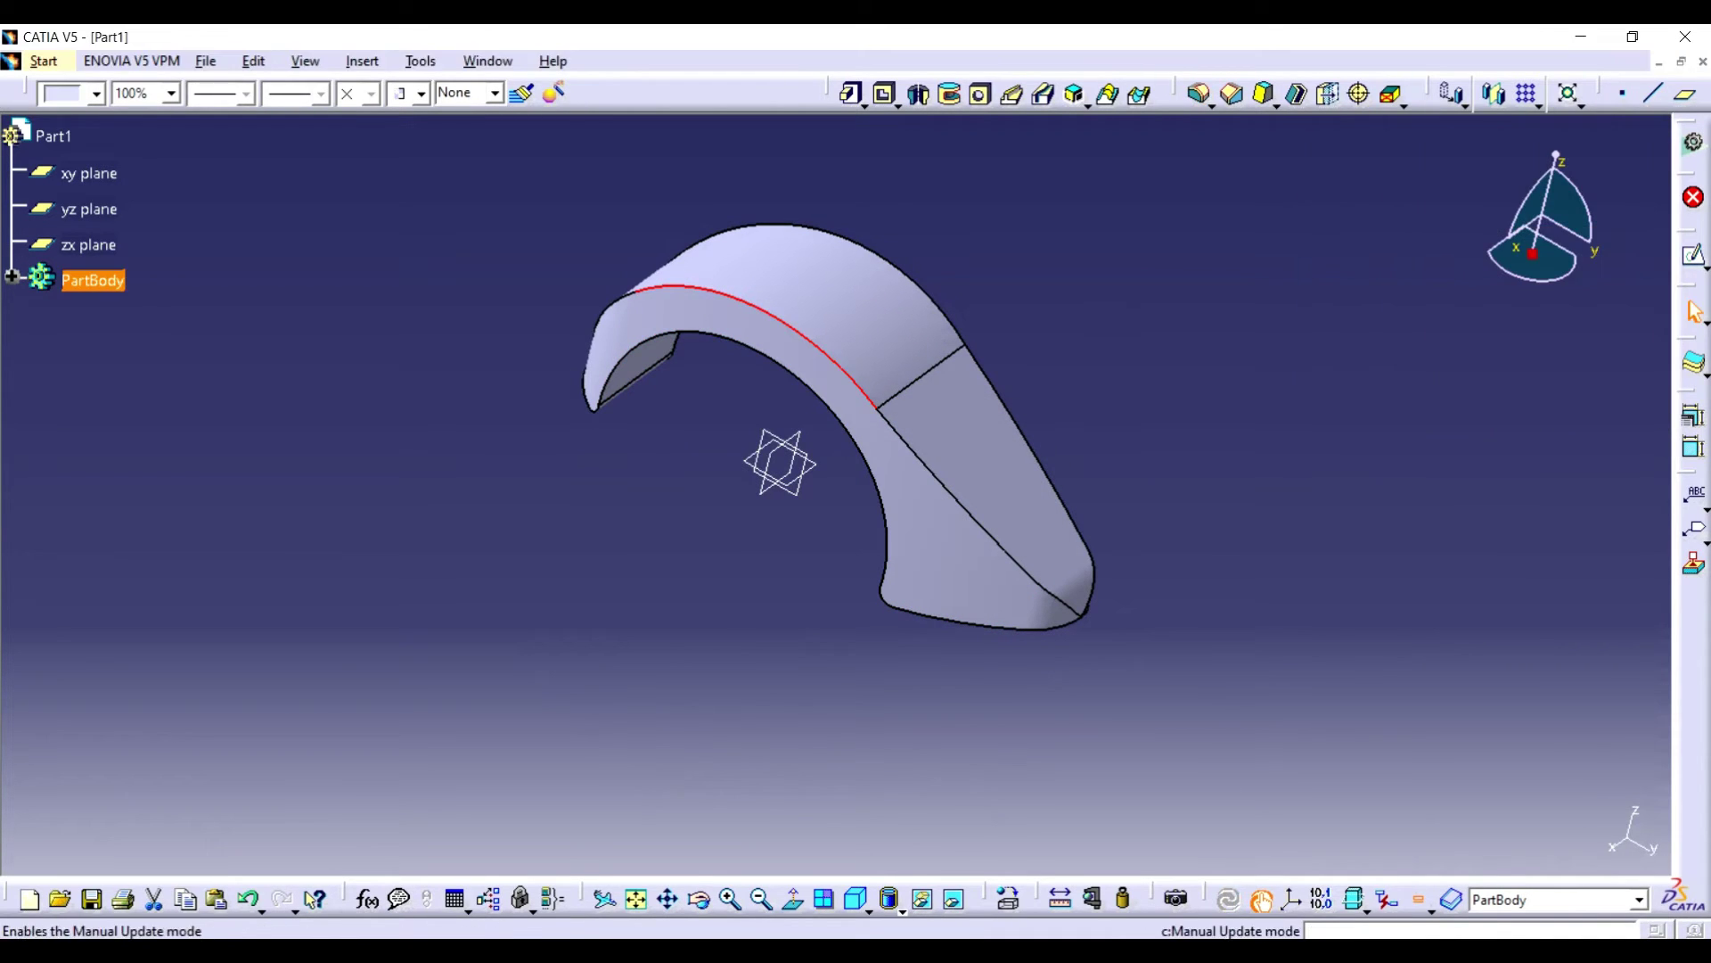
{"action": "left_click", "coordinate": [1232, 94]}
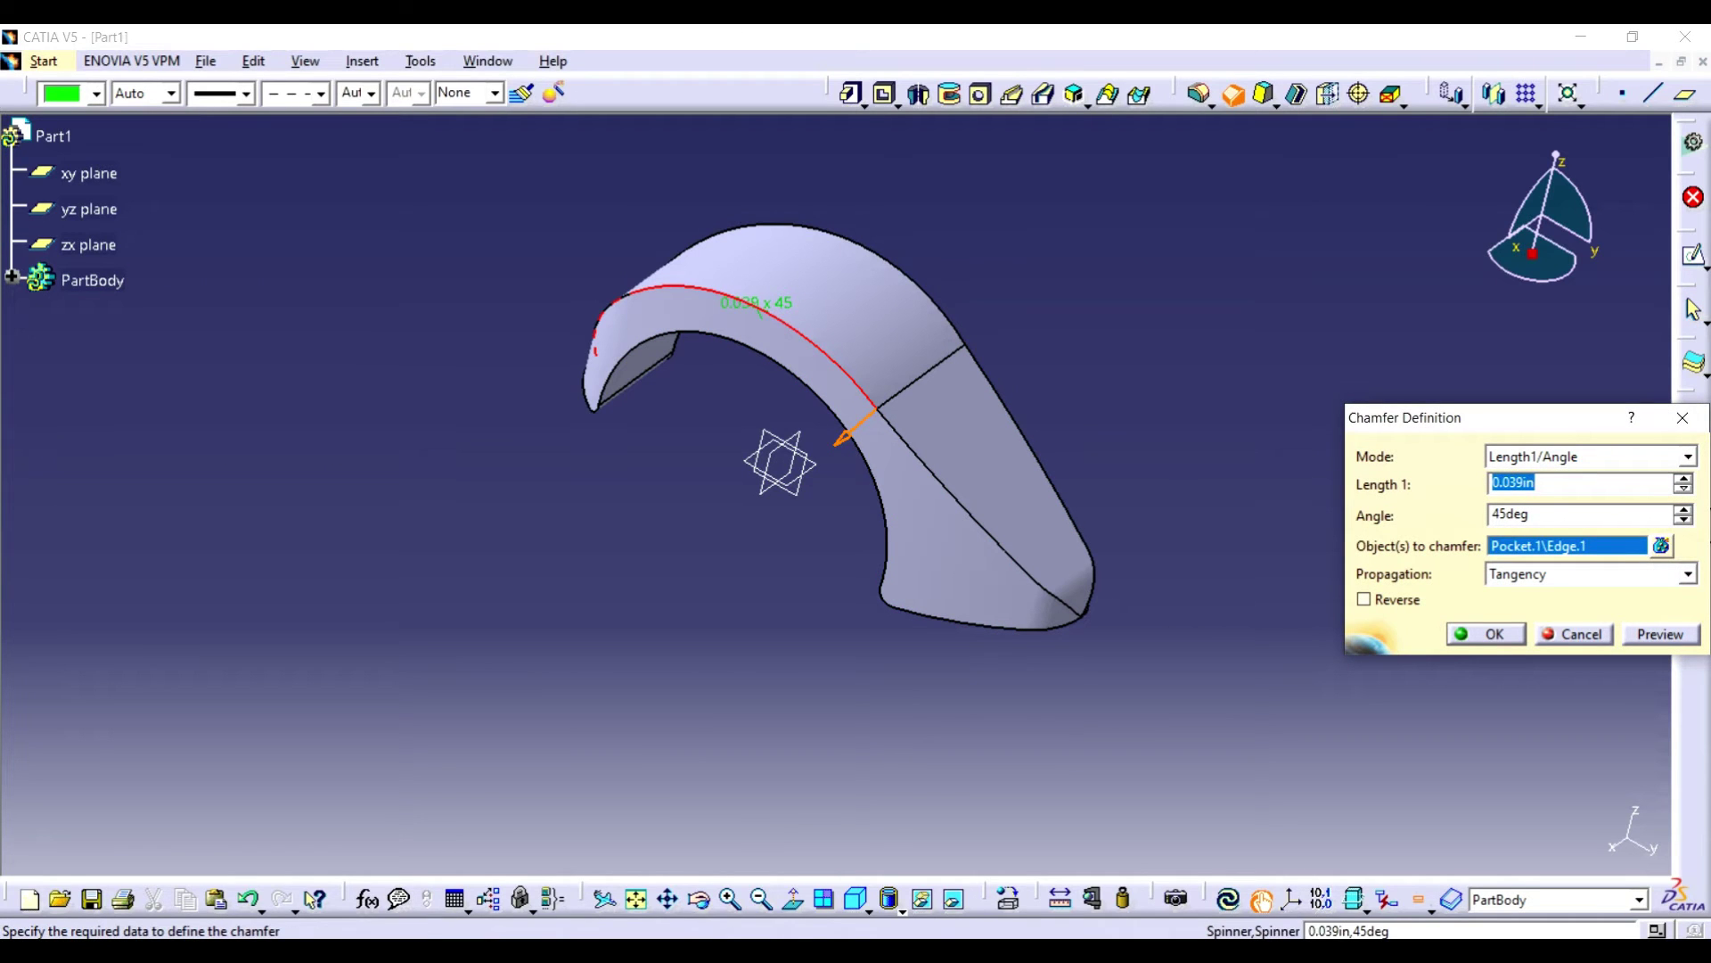
{"action": "key", "text": "Escape"}
- Try to fillet the curved outer edge with a 0.1 in radius
{"action": "left_click", "coordinate": [1201, 94]}
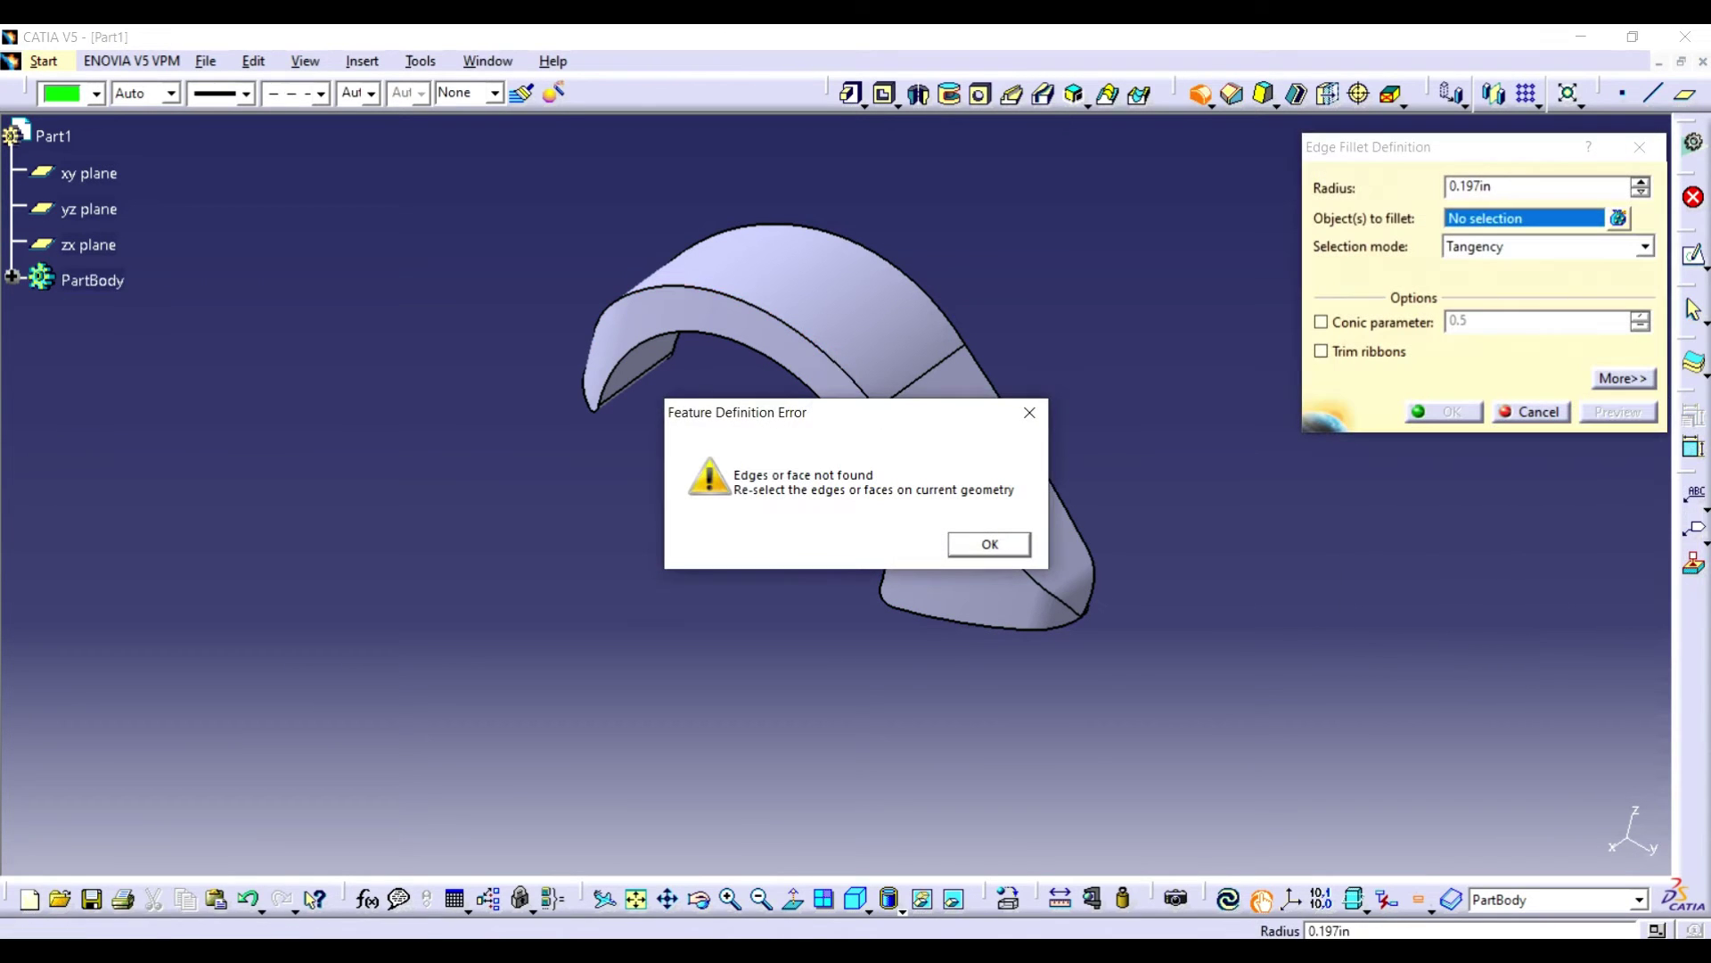
{"action": "key", "text": "Return"}
{"action": "type", "text": "0"}
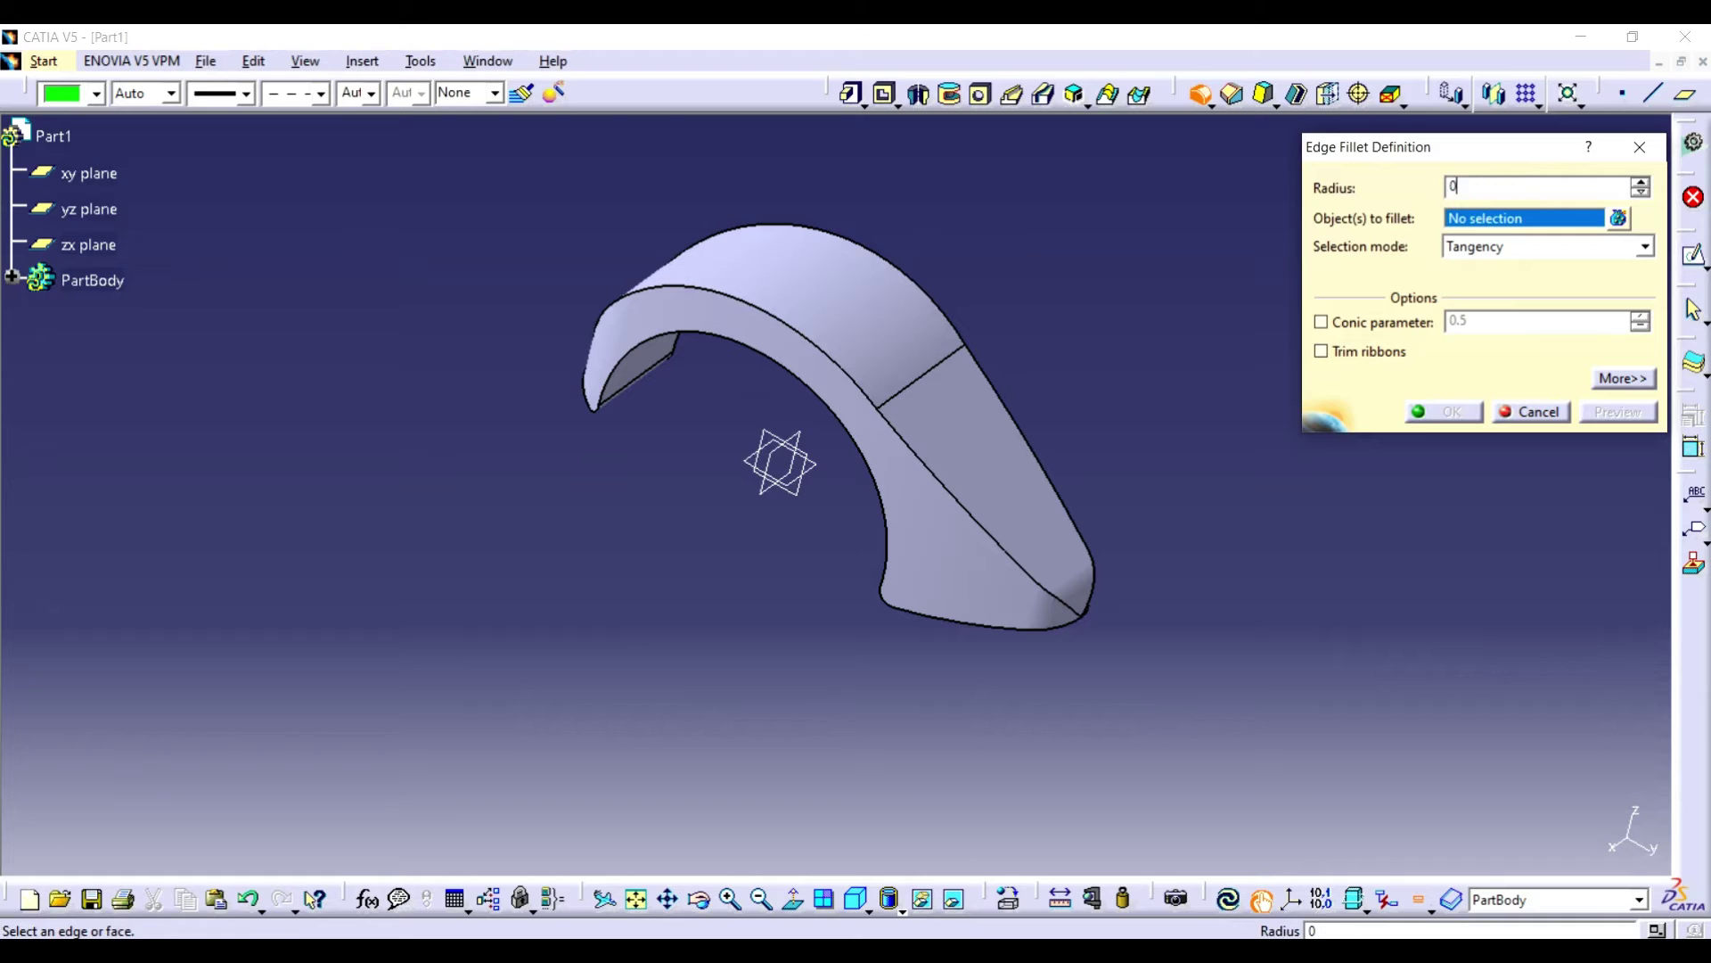
{"action": "type", "text": ".1"}
{"action": "key", "text": "Return"}
{"action": "key", "text": "Return"}
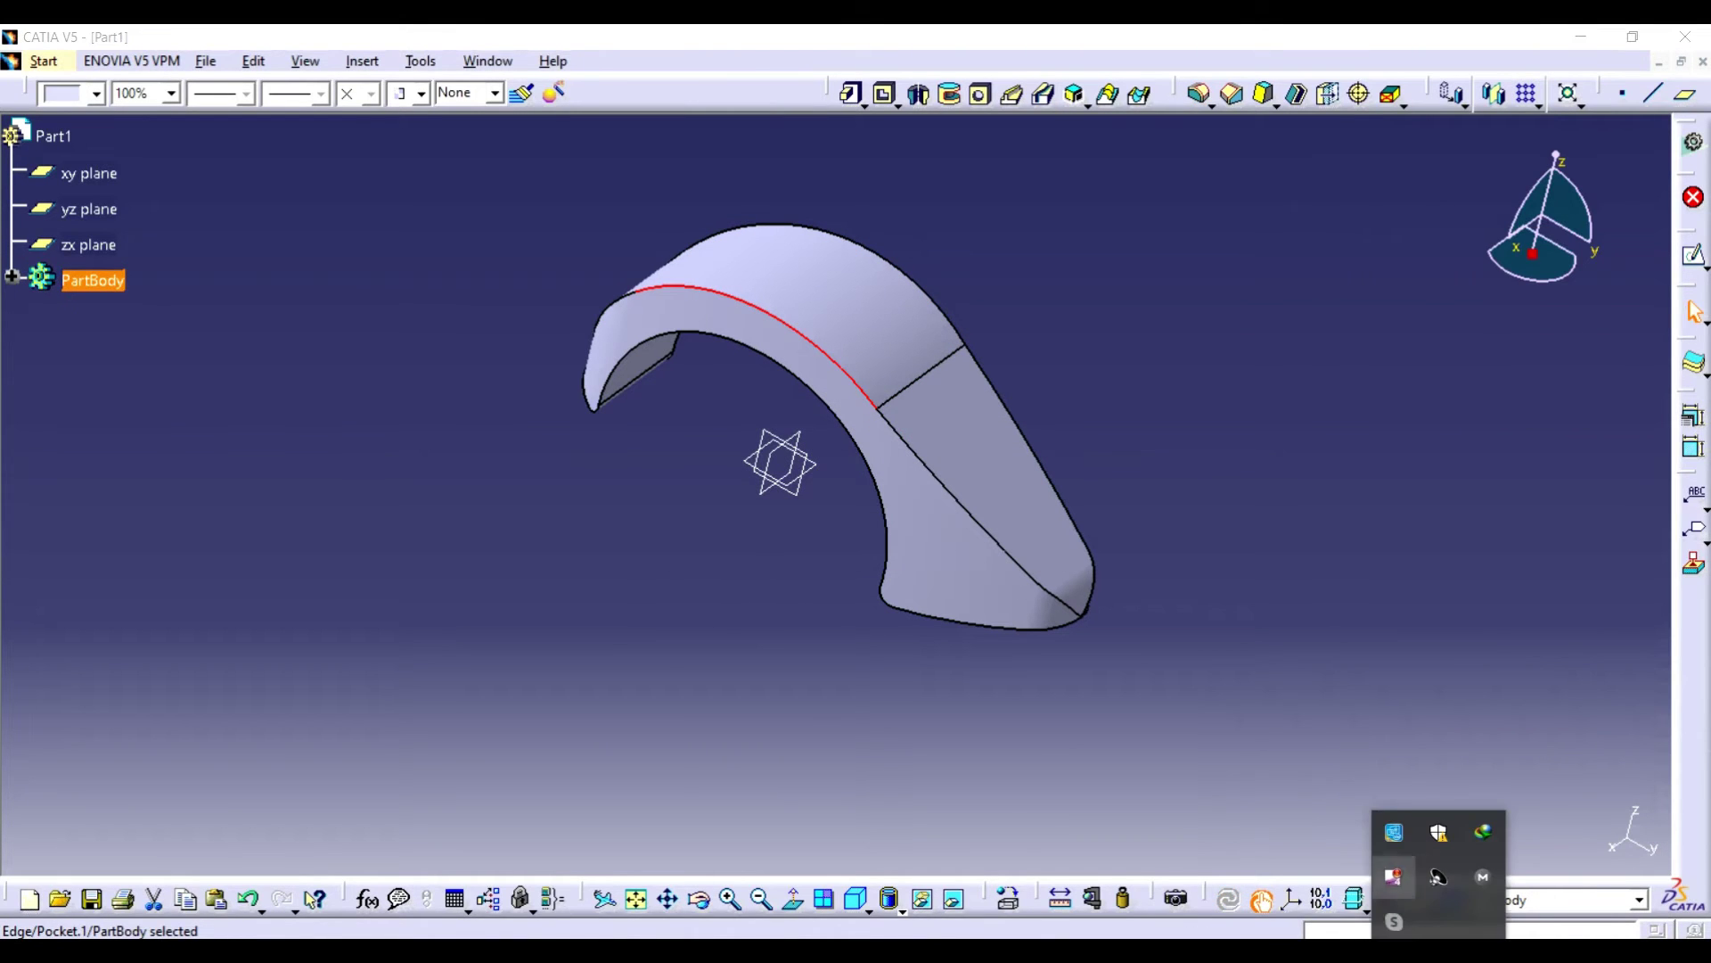
- Set the vertical distance between the pocket outline's two circle centres to 17 in and exit the sketch
{"action": "right_click", "coordinate": [1394, 876]}
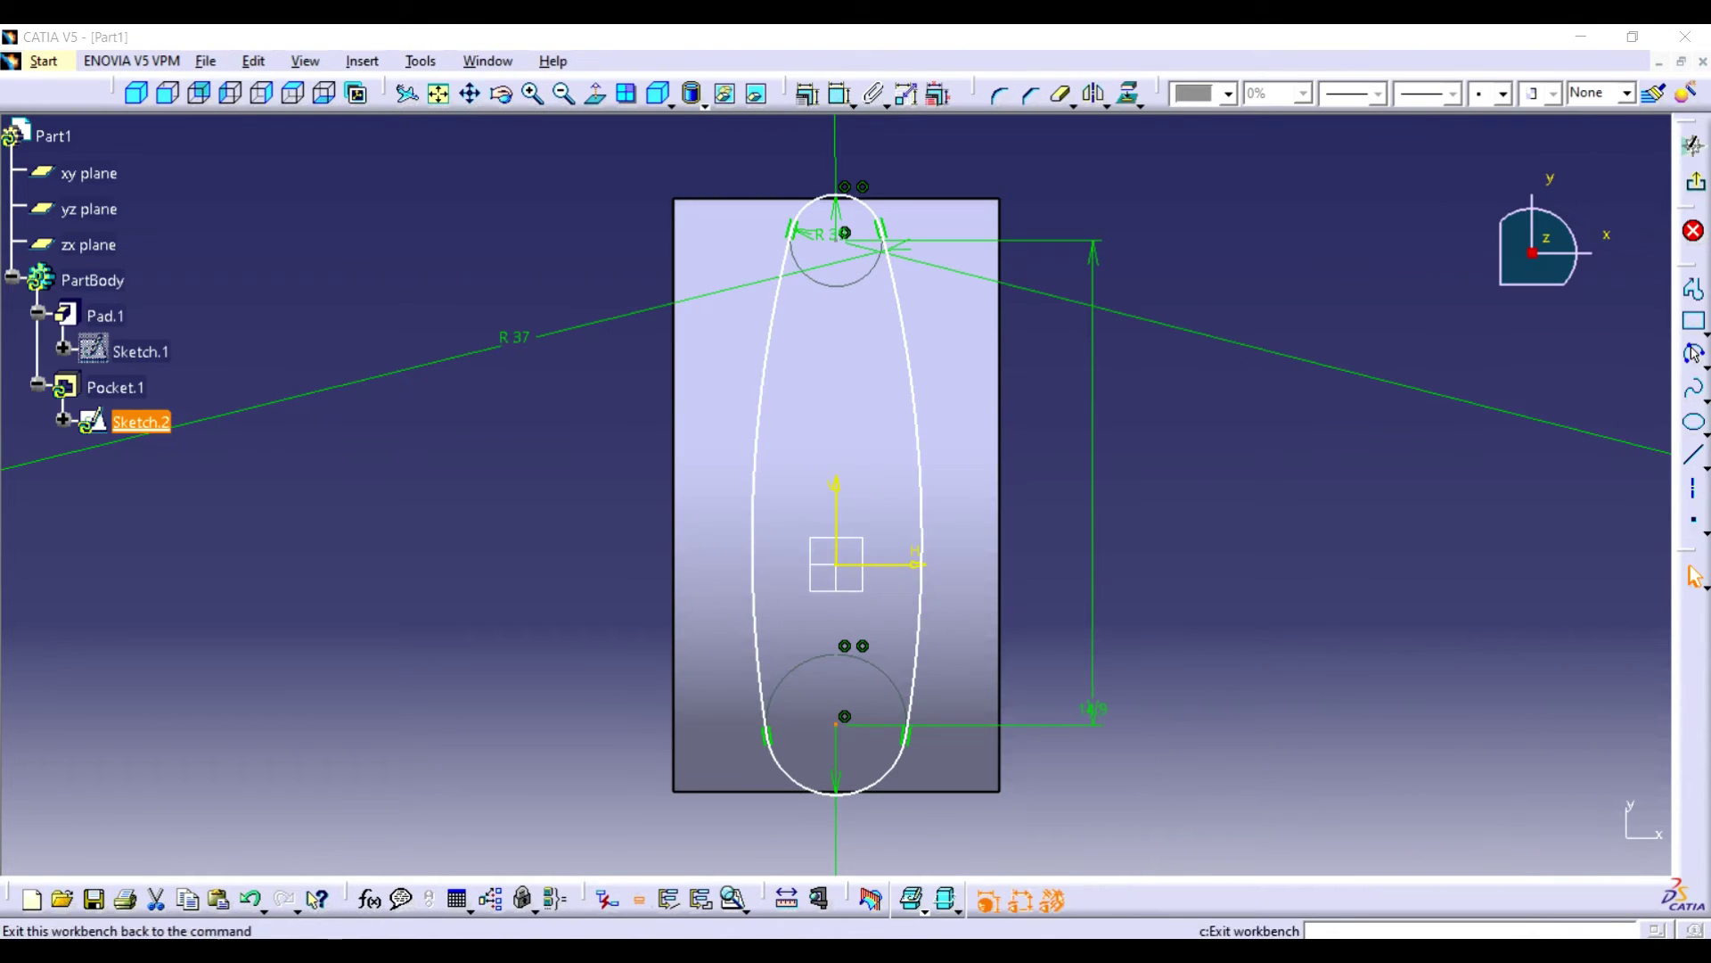
{"action": "left_click", "coordinate": [1693, 146]}
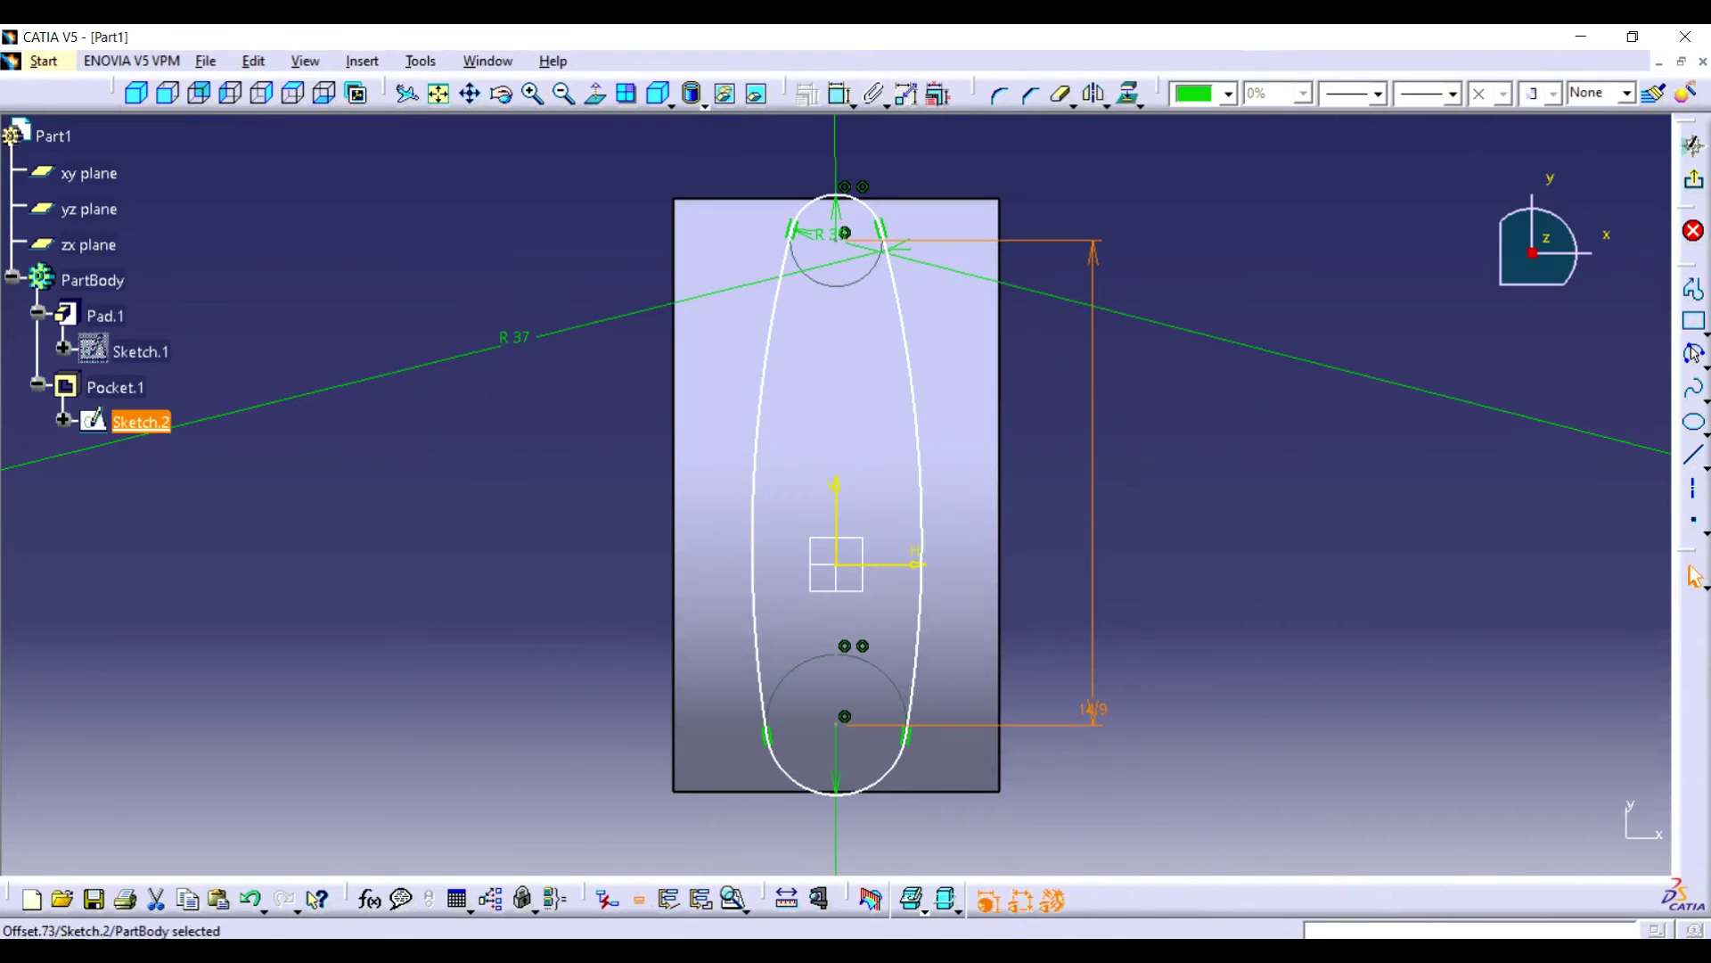
{"action": "double_click", "coordinate": [1093, 379]}
{"action": "type", "text": "17"}
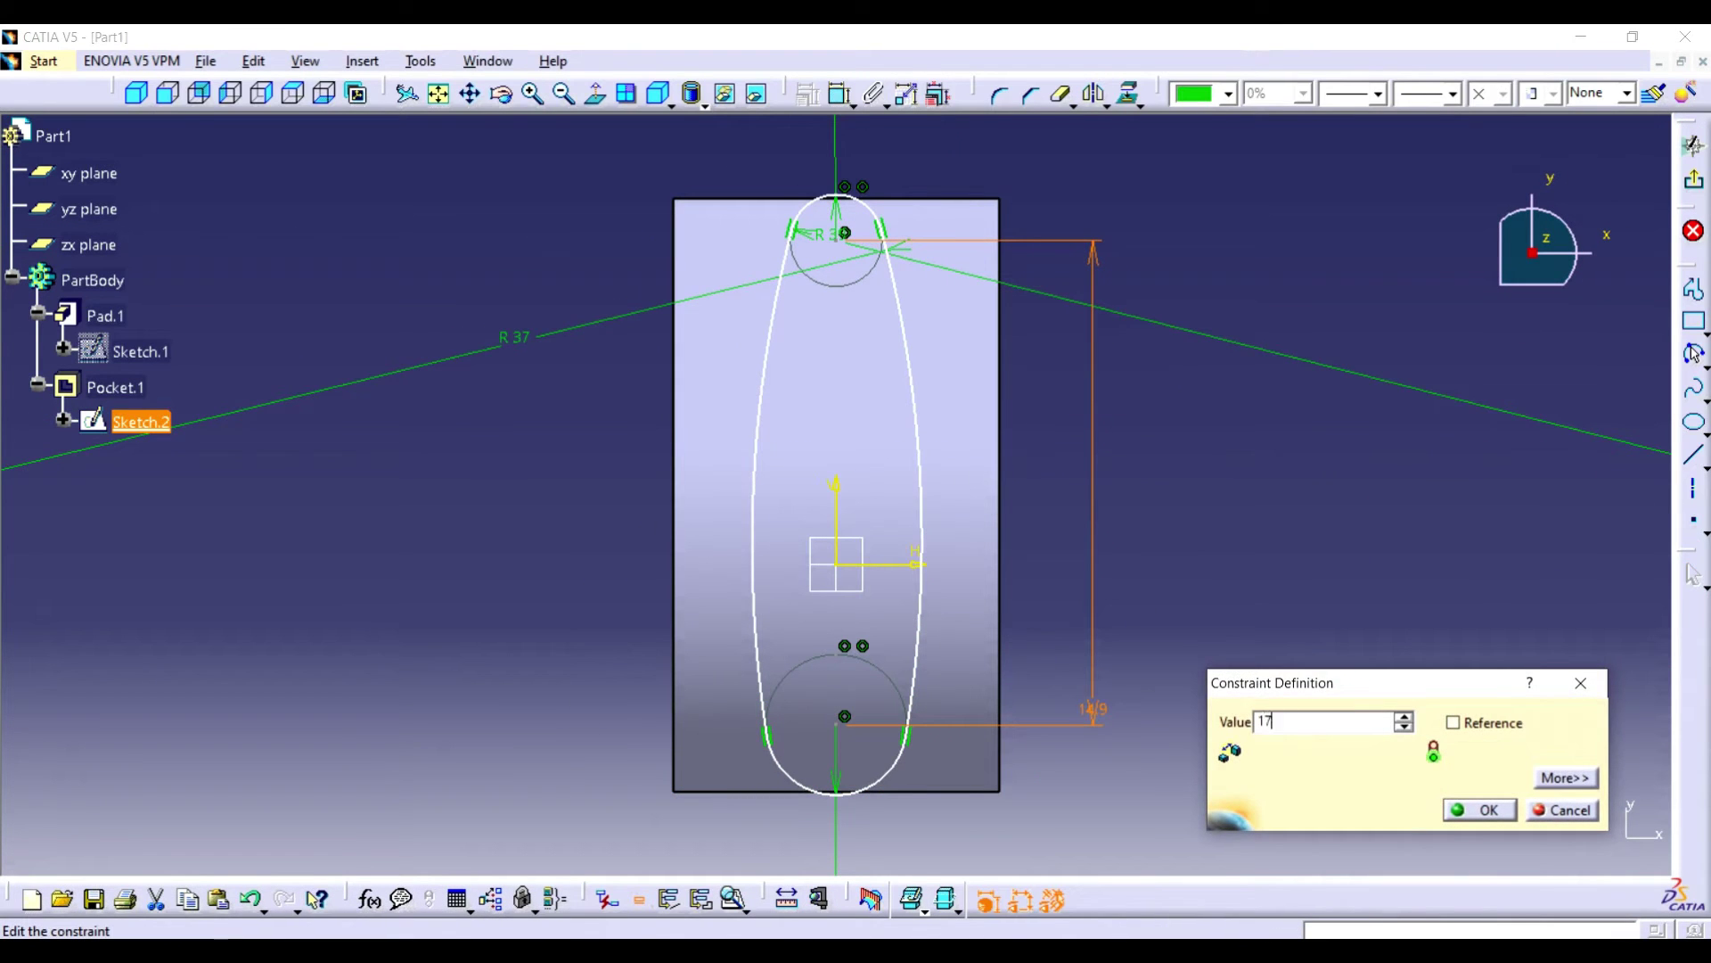
{"action": "key", "text": "Return"}
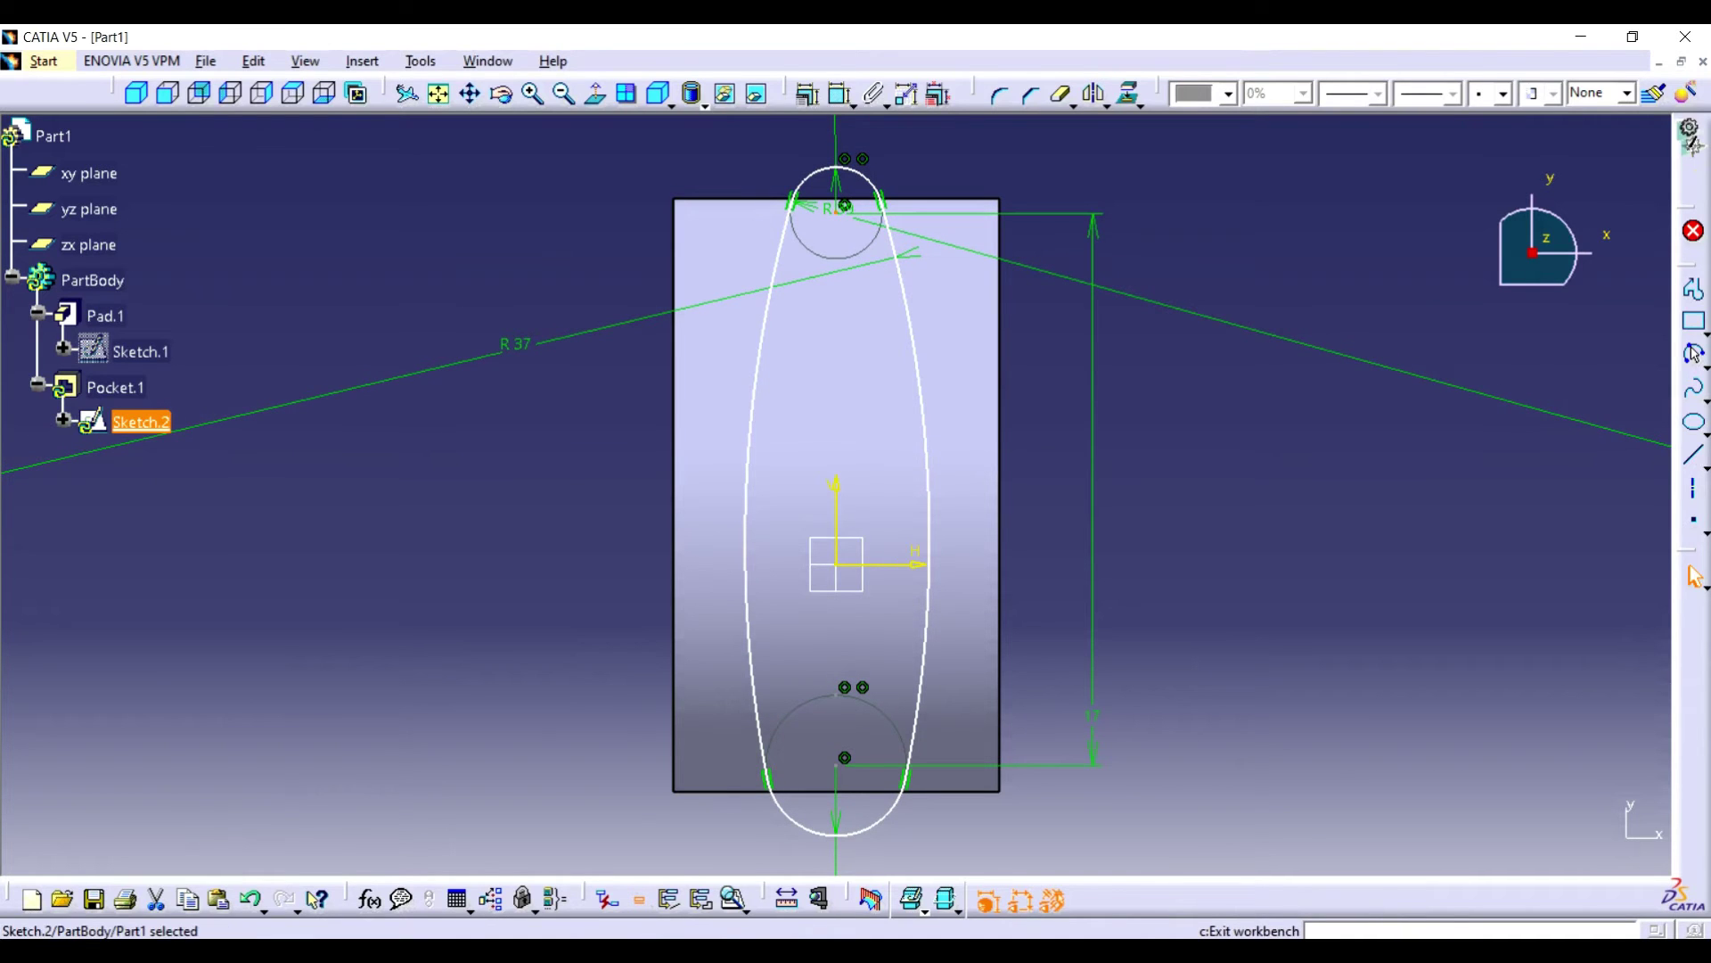
{"action": "left_click", "coordinate": [1689, 137]}
- Fillet the outer edge along one side face with a 0.4 in radius
{"action": "left_click_drag", "start_coordinate": [783, 484], "coordinate": [790, 532]}
{"action": "left_click", "coordinate": [1201, 93]}
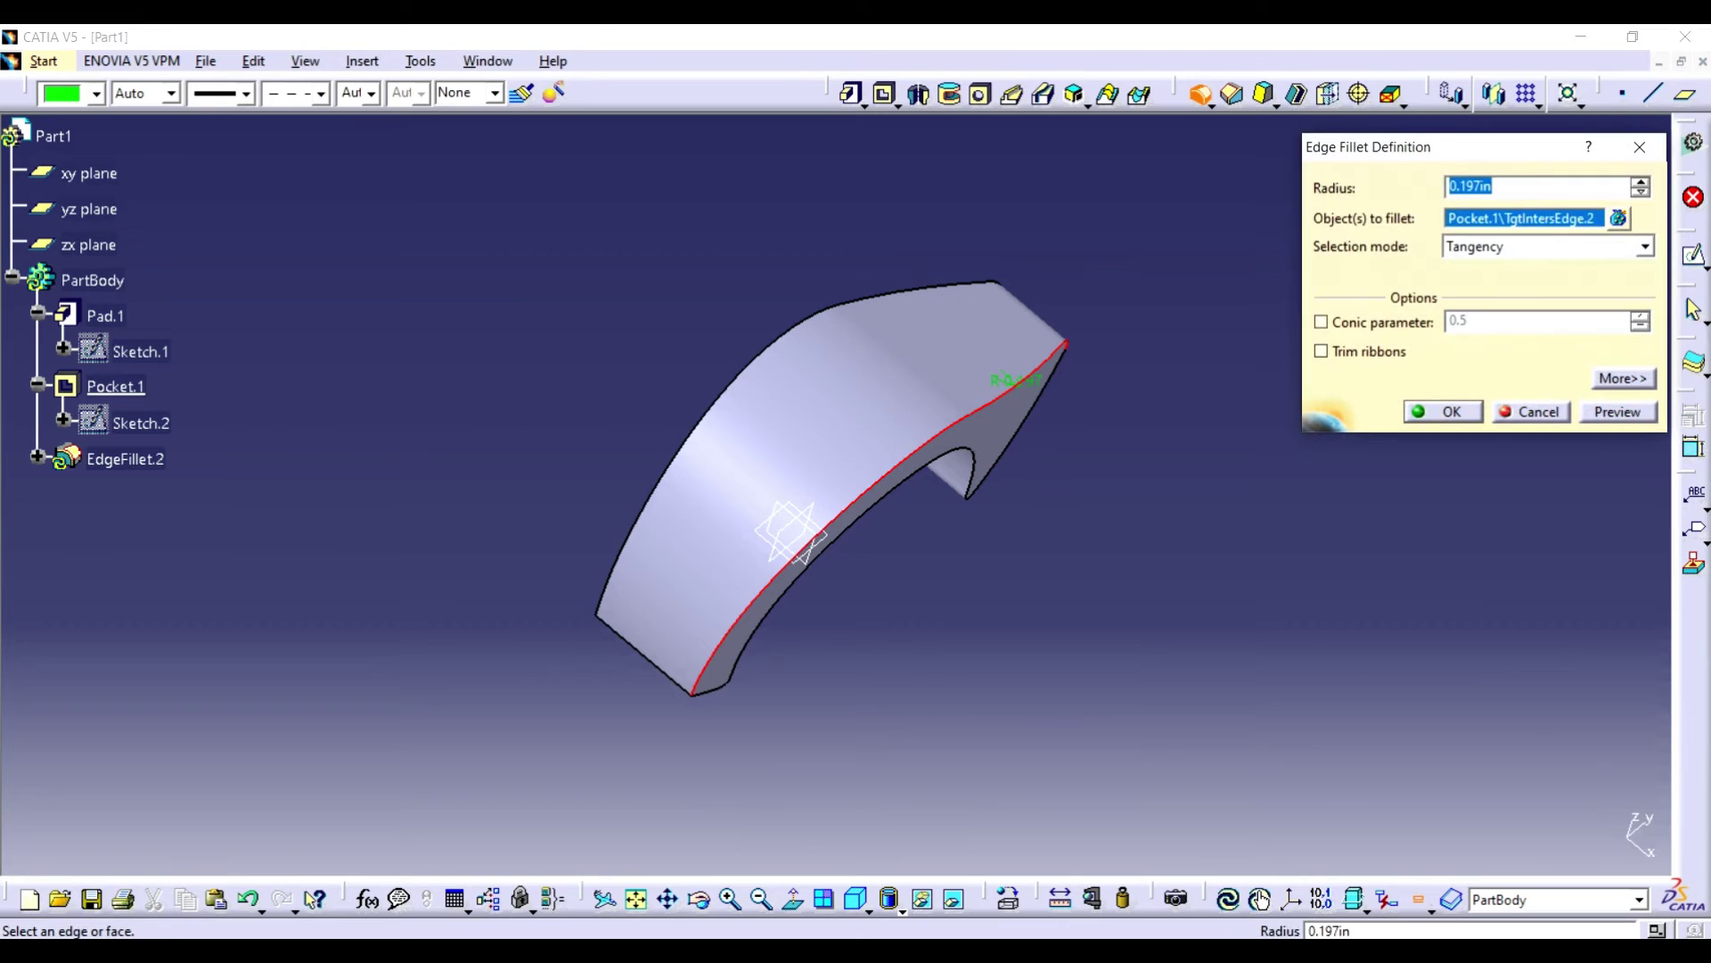
{"action": "key", "text": "Return"}
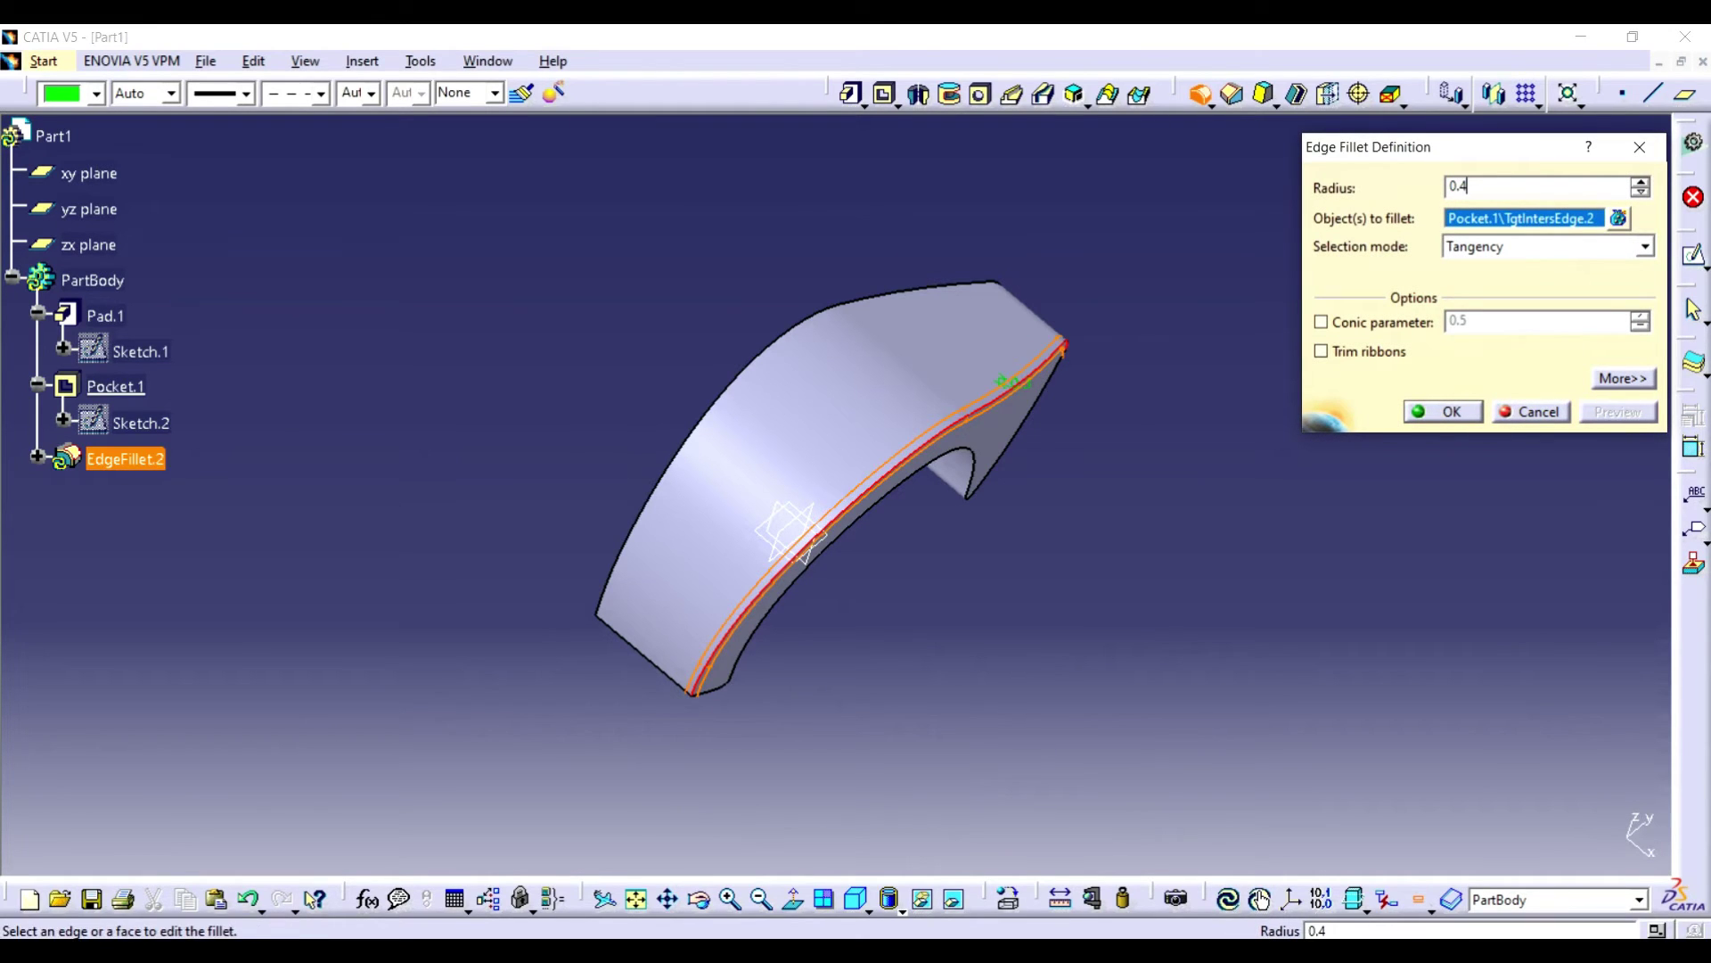
{"action": "double_click", "coordinate": [1551, 247]}
{"action": "left_click", "coordinate": [1618, 412]}
{"action": "left_click", "coordinate": [1444, 412]}
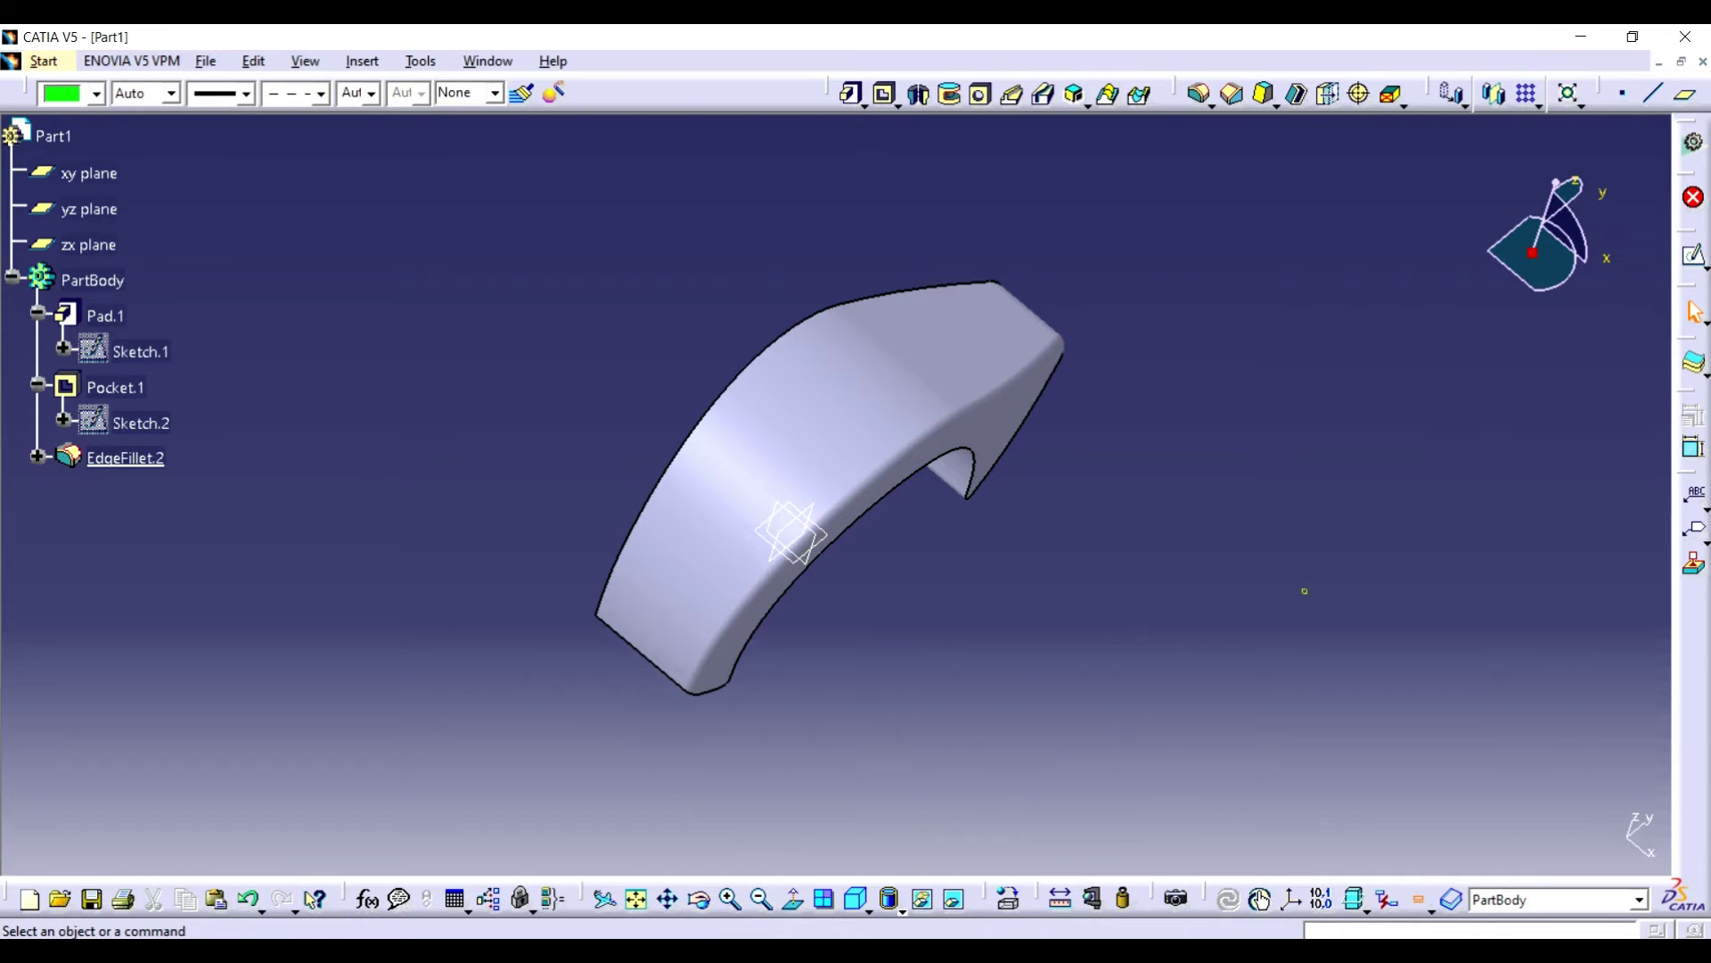
- Fillet the opposite outer edge with a 0.6 in radius and enlarge the first outer edge fillet to 0.8 in
{"action": "mouse_move", "coordinate": [791, 532]}
{"action": "middle_mouse_down"}
{"action": "mouse_move", "coordinate": [874, 547]}
{"action": "mouse_move", "coordinate": [763, 496]}
{"action": "mouse_move", "coordinate": [813, 547]}
{"action": "middle_mouse_up"}
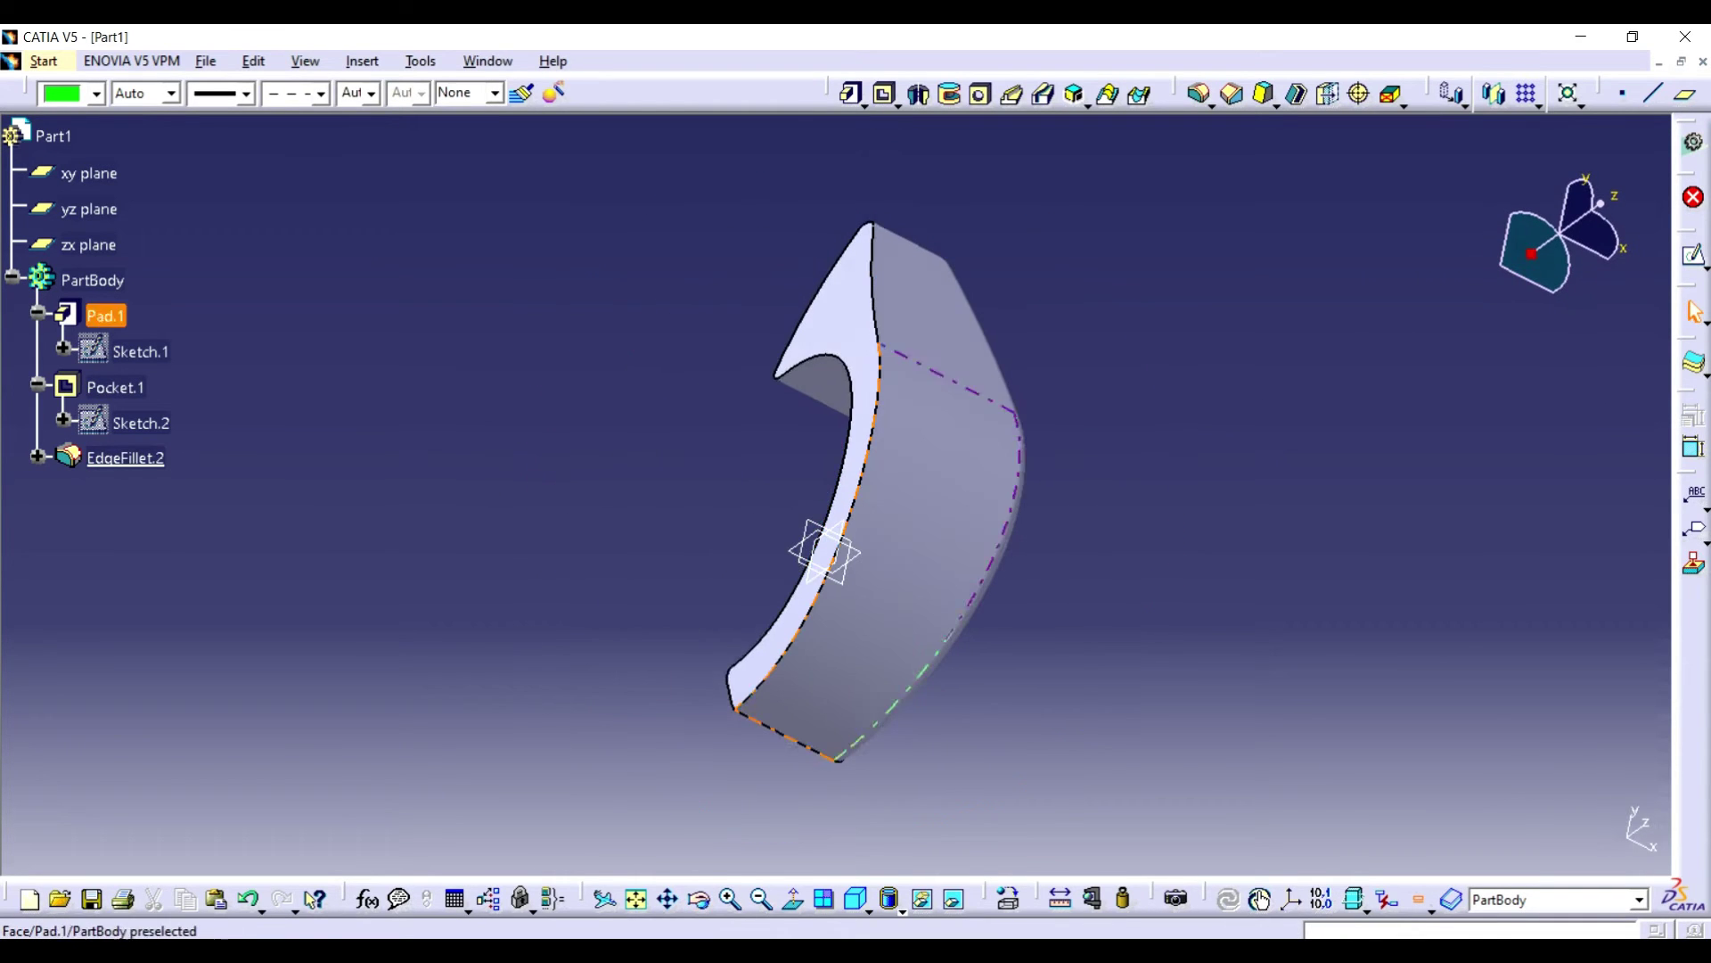
{"action": "left_click", "coordinate": [851, 516]}
{"action": "left_click", "coordinate": [1200, 93]}
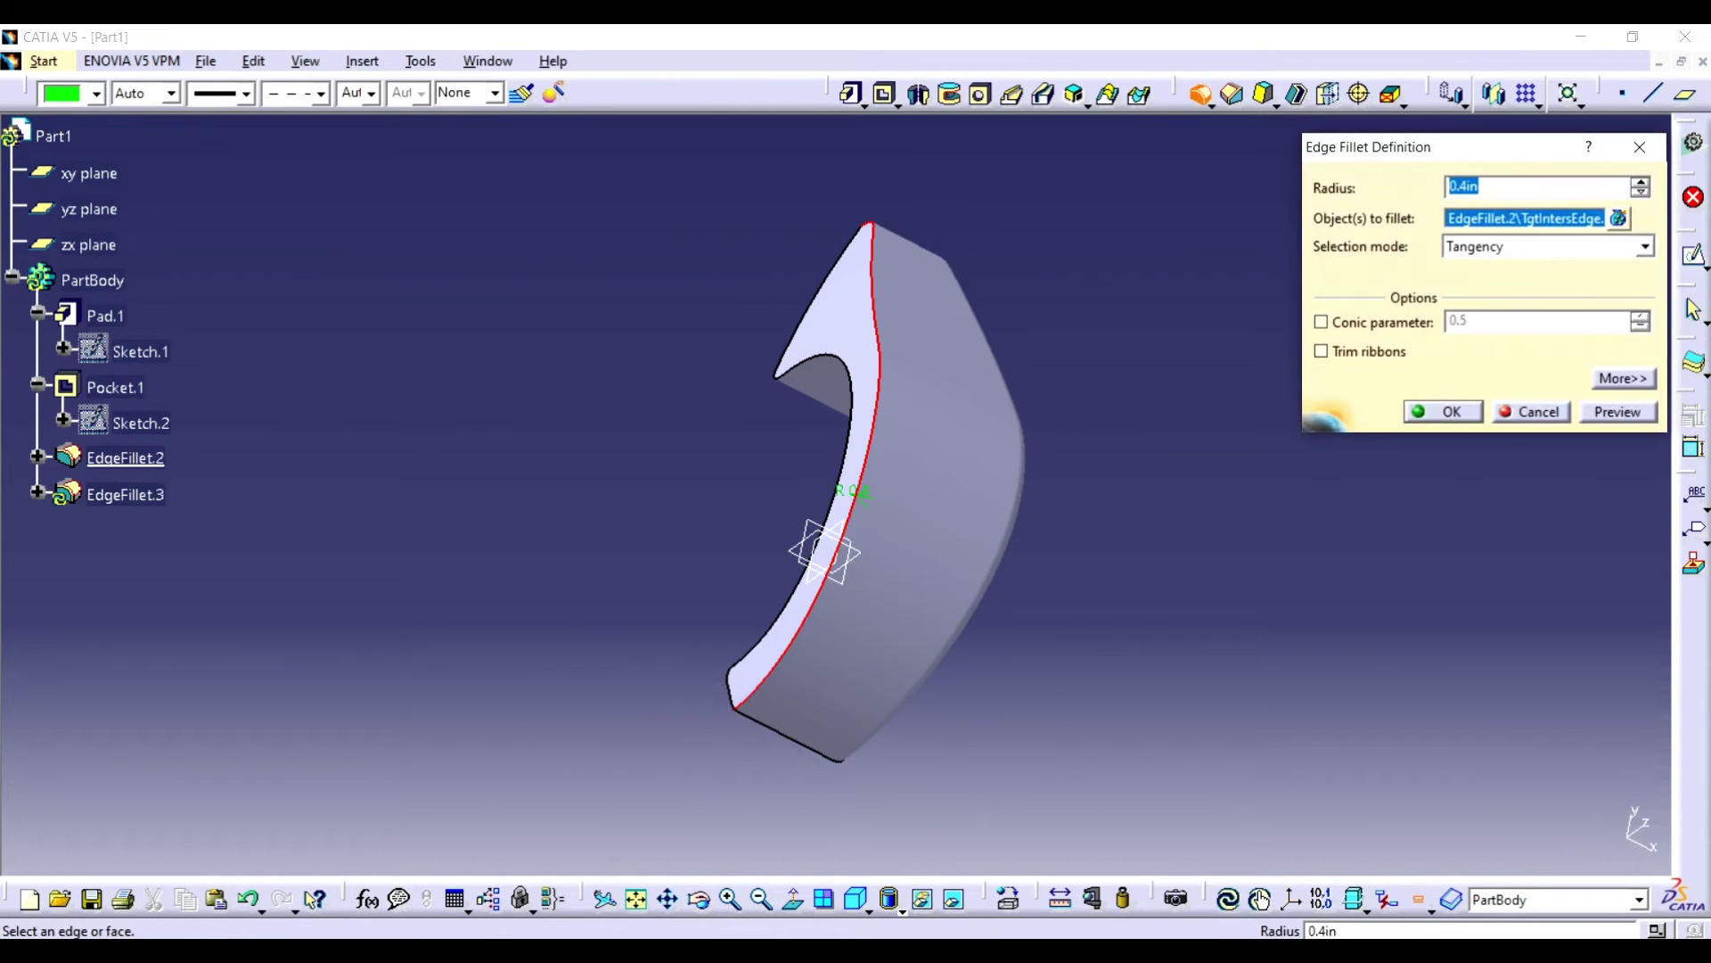
{"action": "left_click", "coordinate": [1619, 412]}
{"action": "key", "text": "Return"}
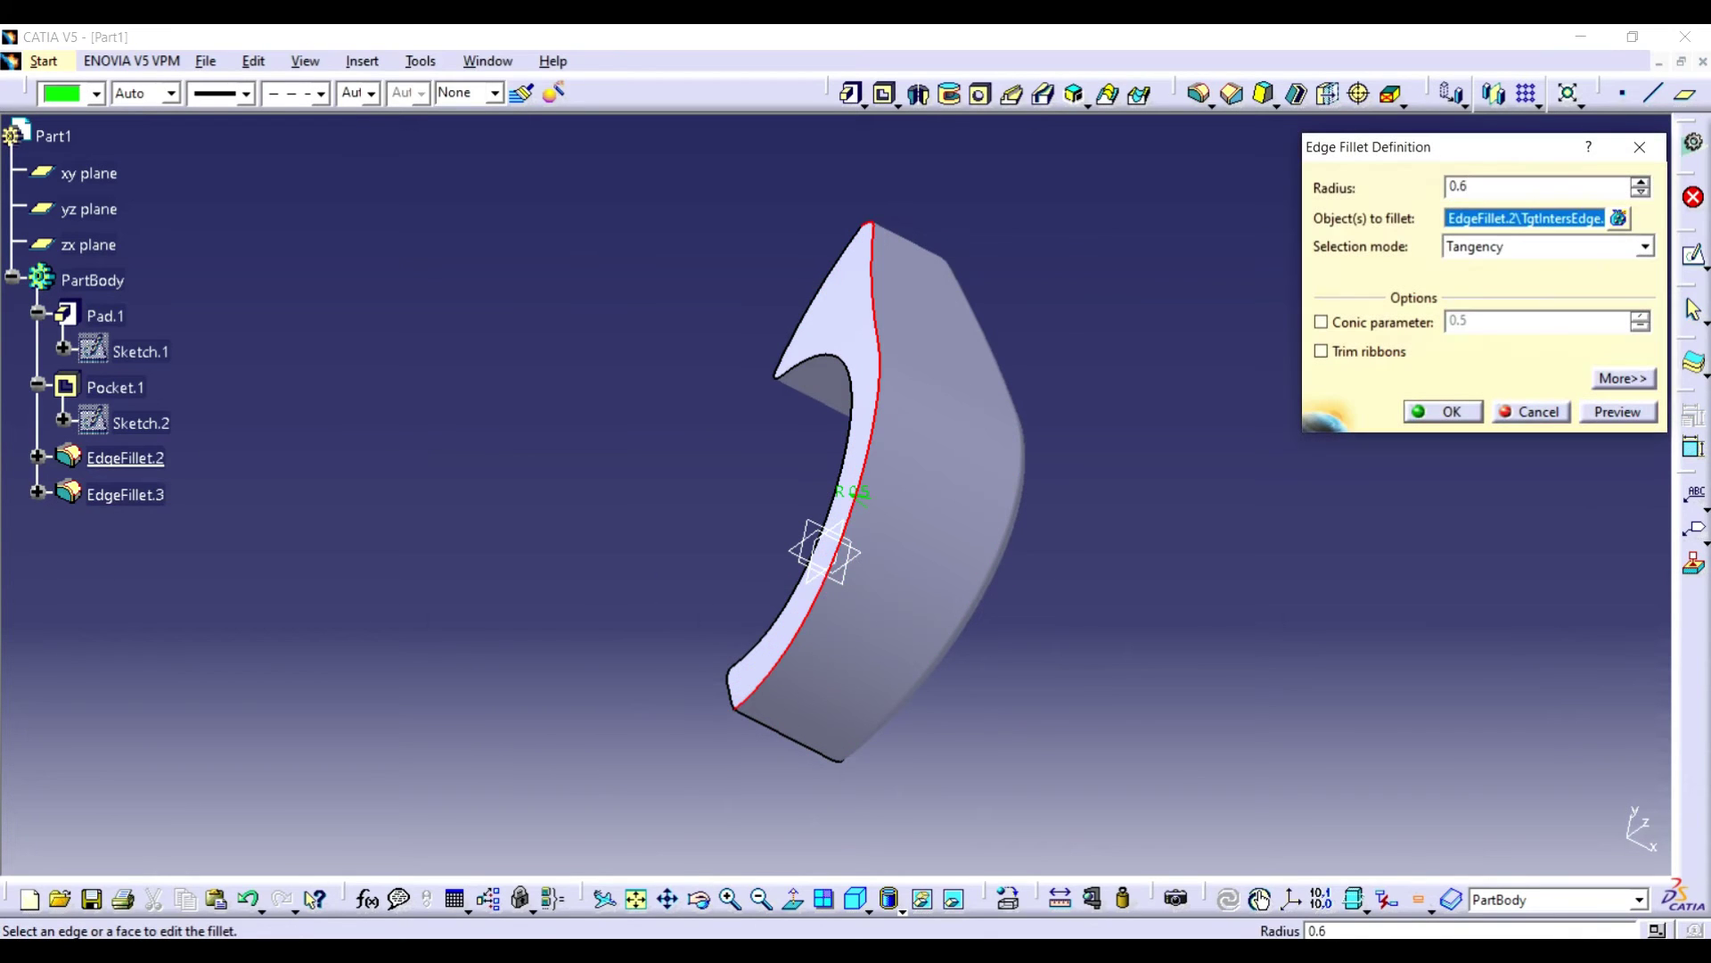
{"action": "key", "text": "Return"}
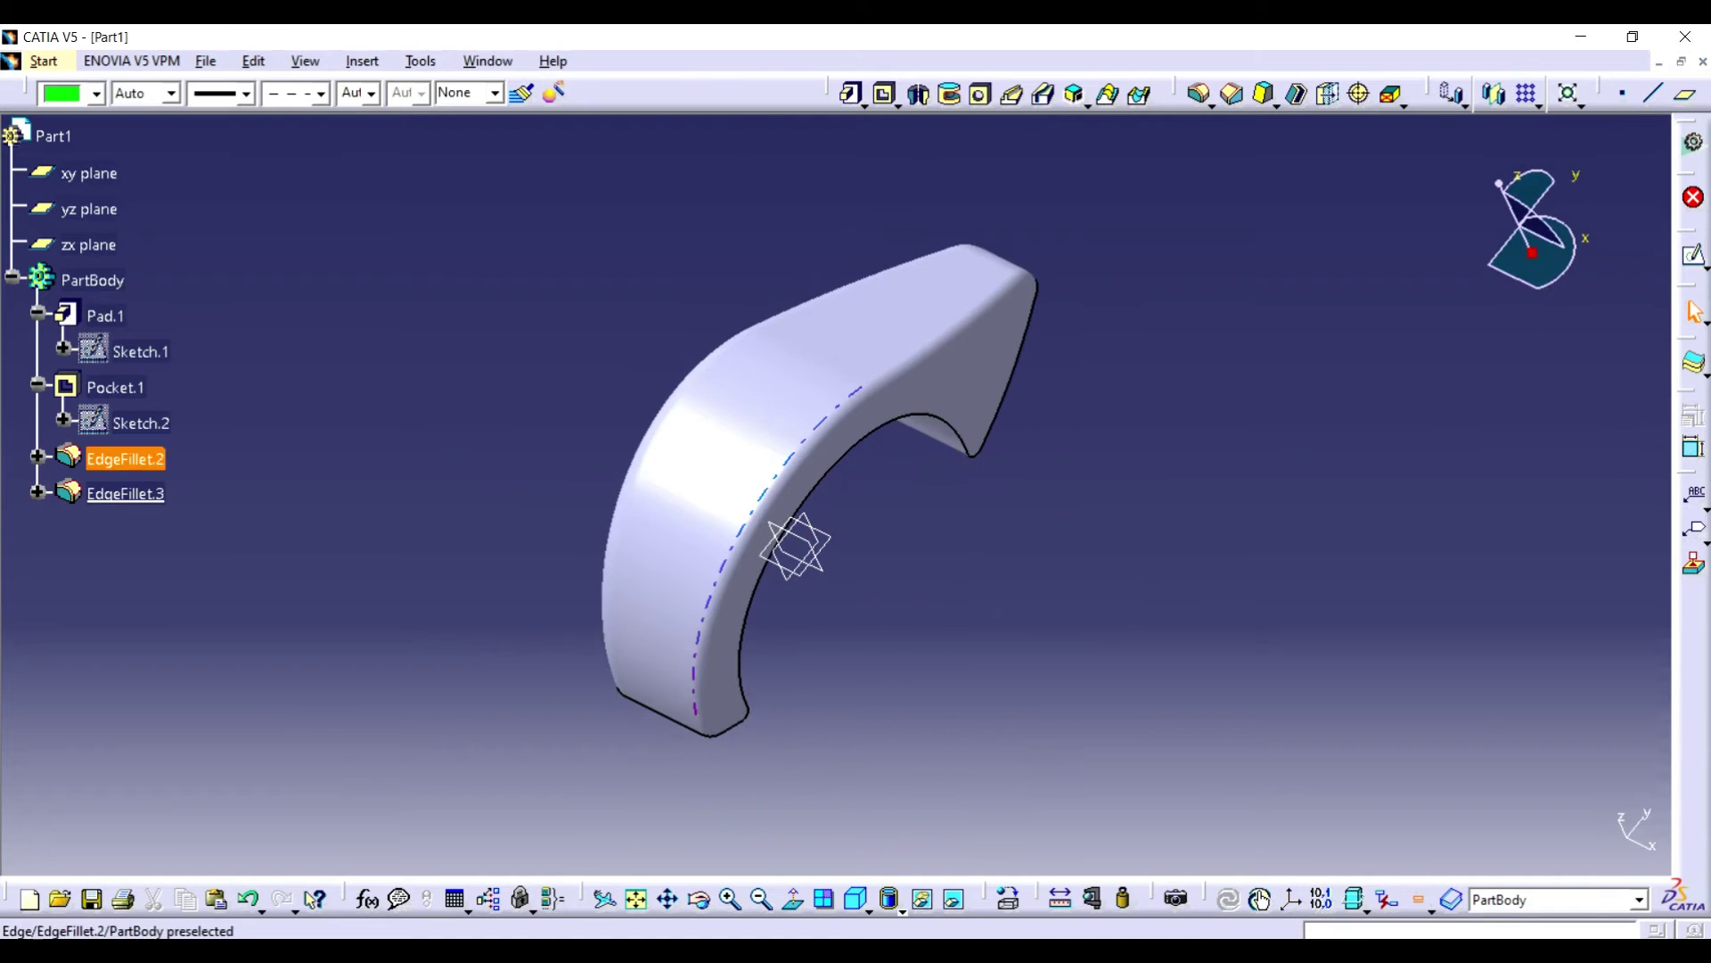
{"action": "double_click", "coordinate": [125, 459]}
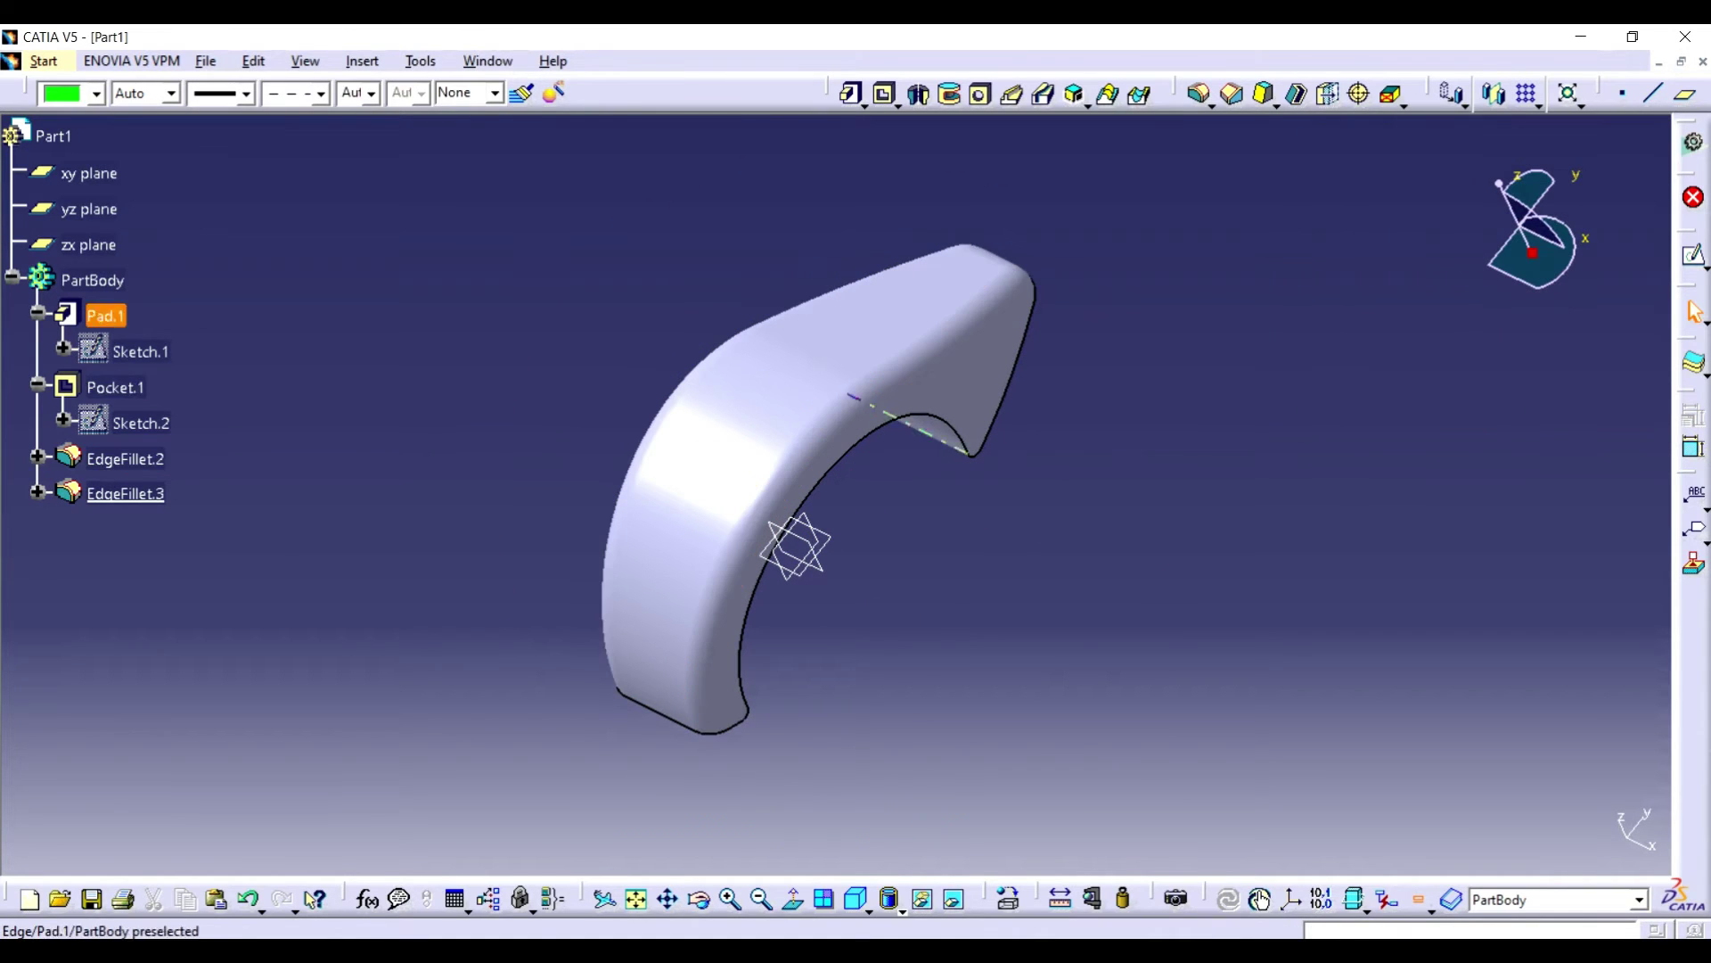
- Try to fillet the inner edges along both side faces of the hook and undo that fillet
{"action": "left_click", "coordinate": [1199, 93]}
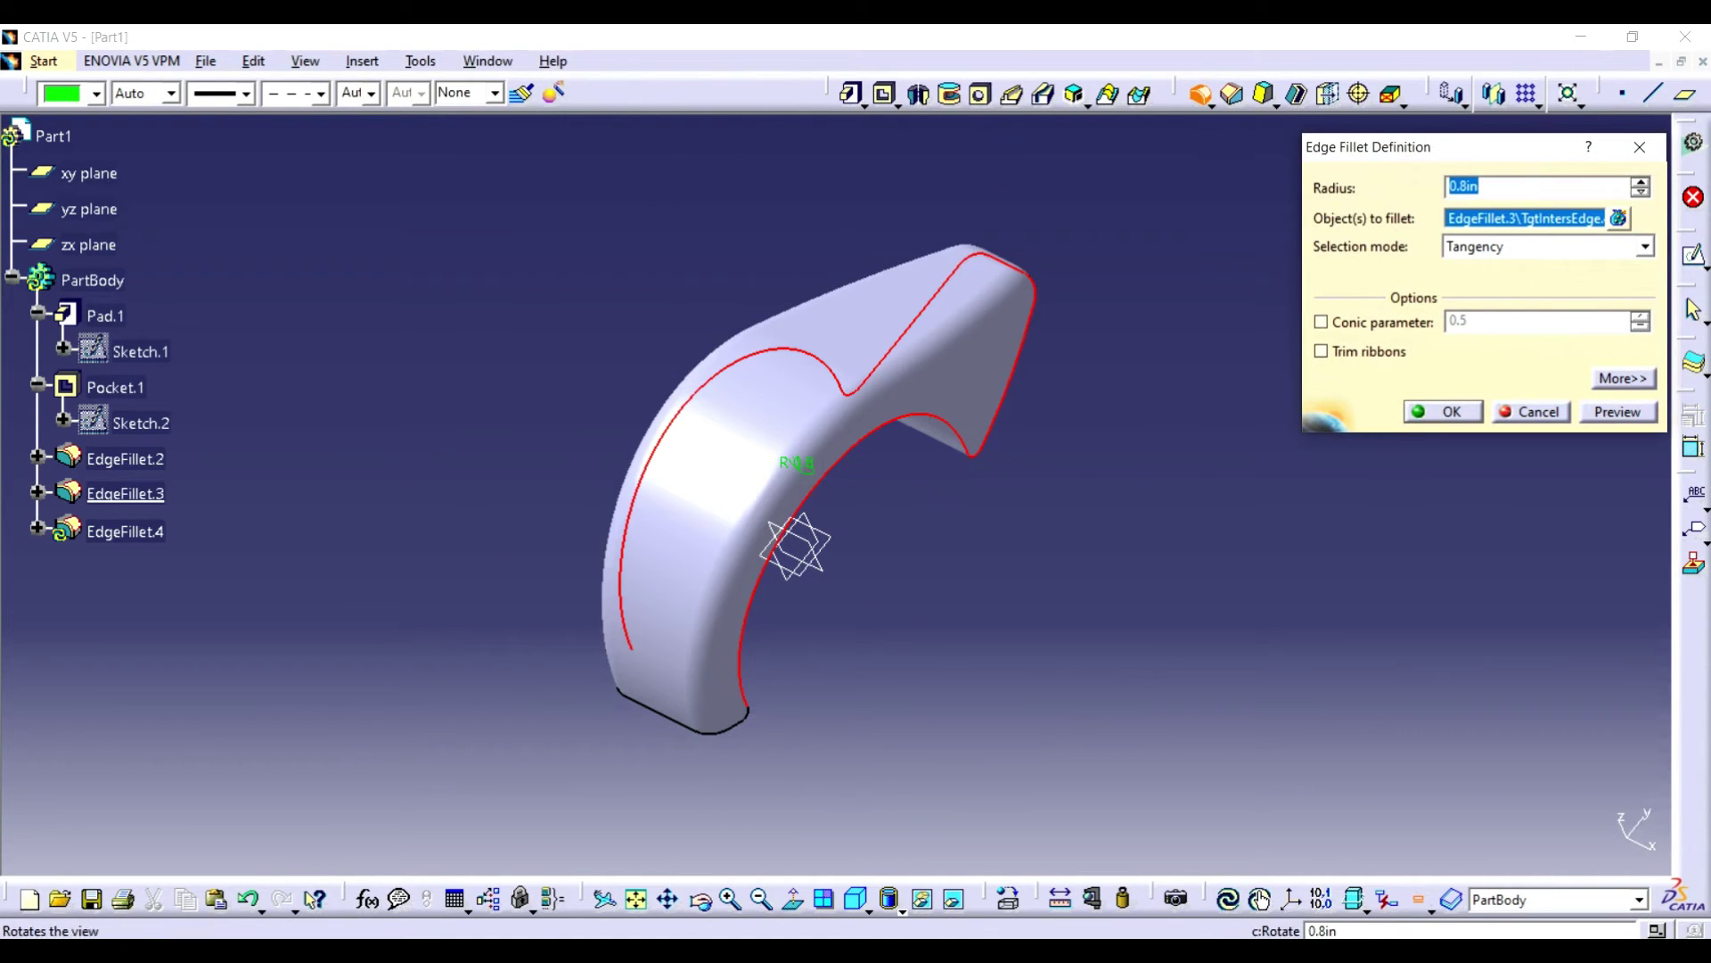
{"action": "middle_click_drag", "start_coordinate": [795, 545], "coordinate": [869, 533]}
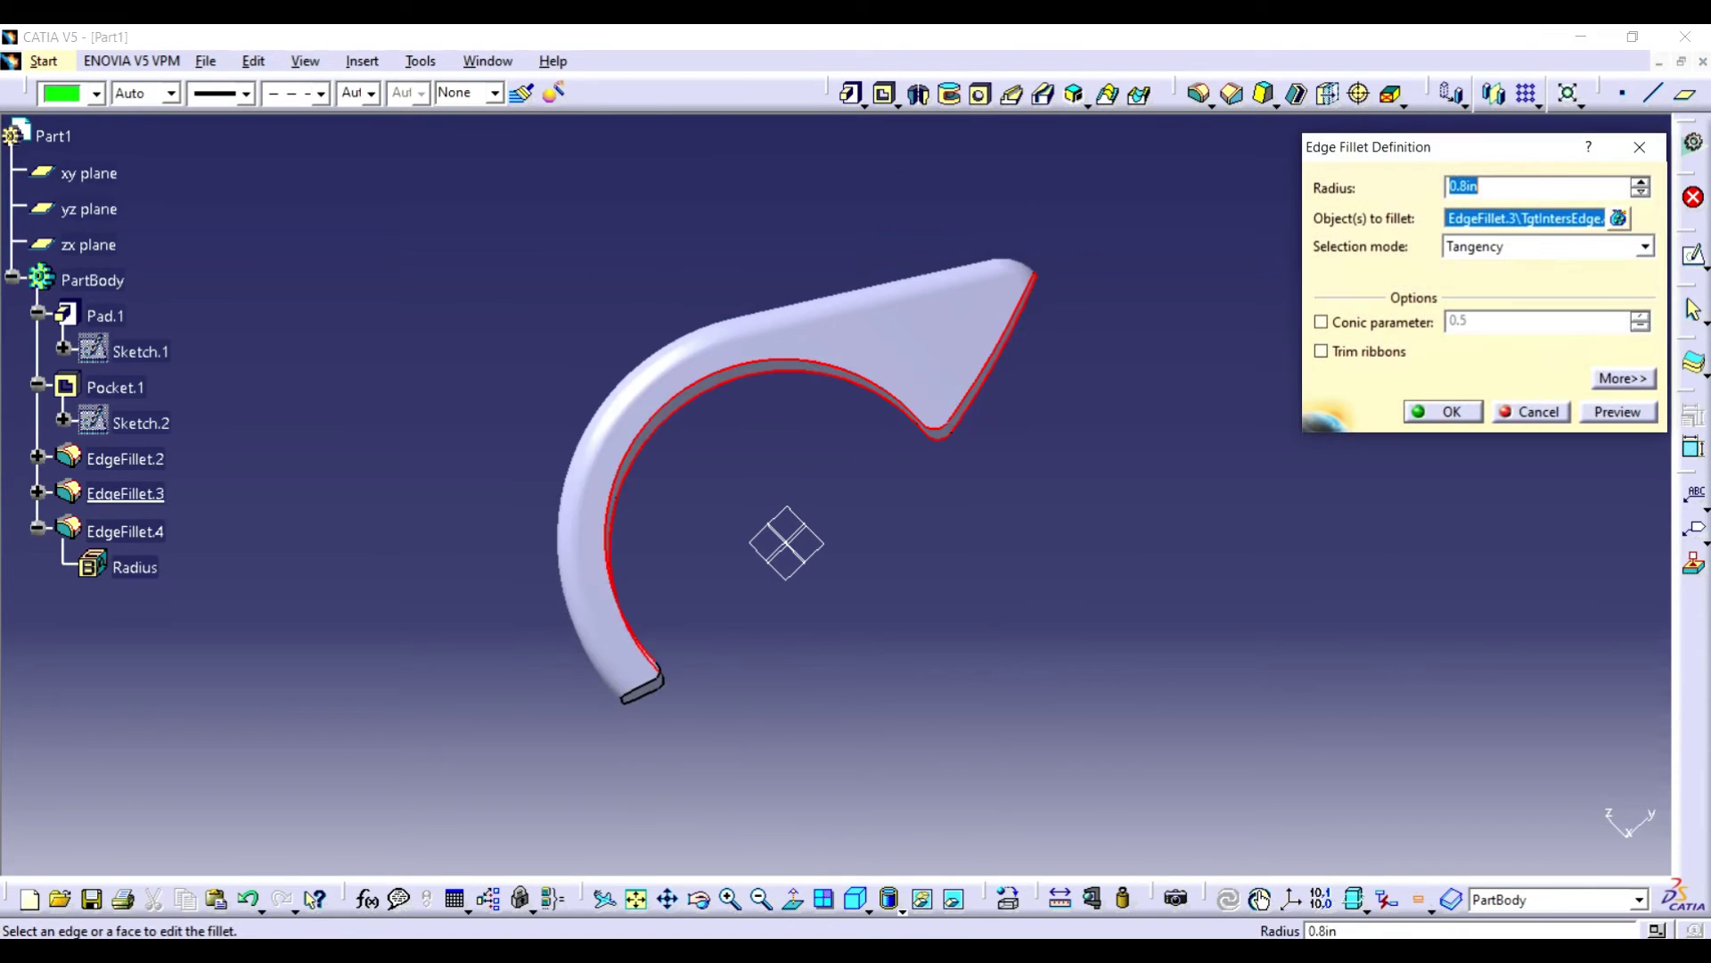
{"action": "middle_click_drag", "start_coordinate": [640, 673], "coordinate": [634, 621]}
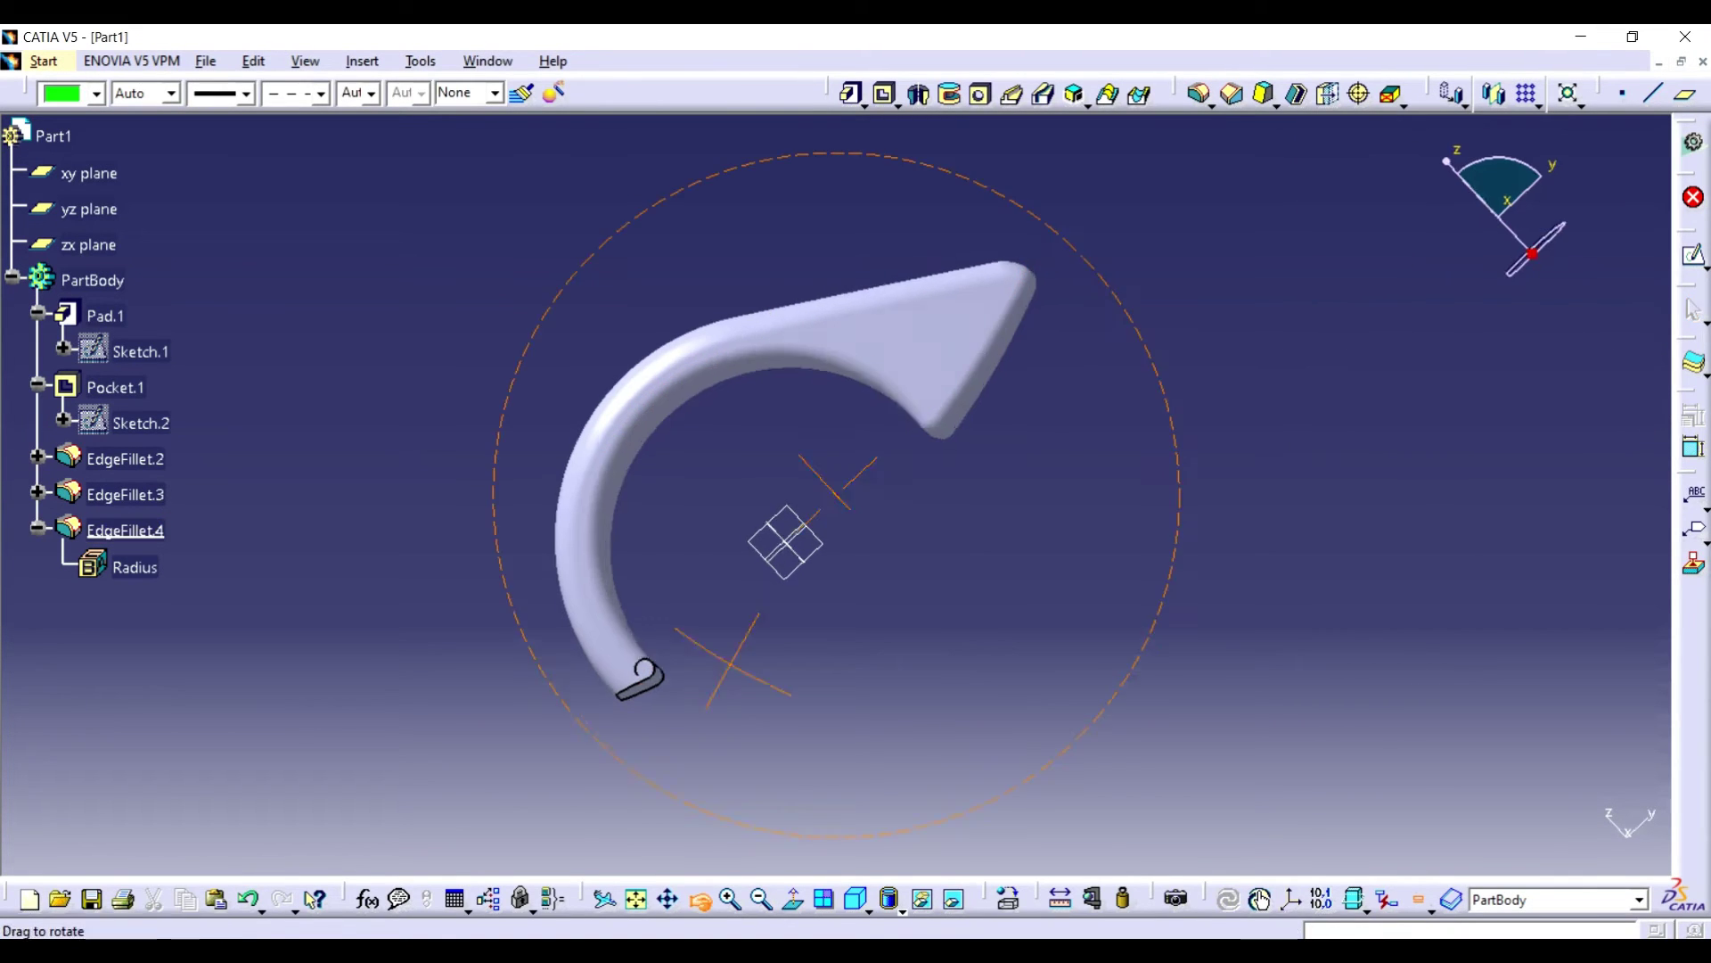
{"action": "key", "text": "ctrl+z"}
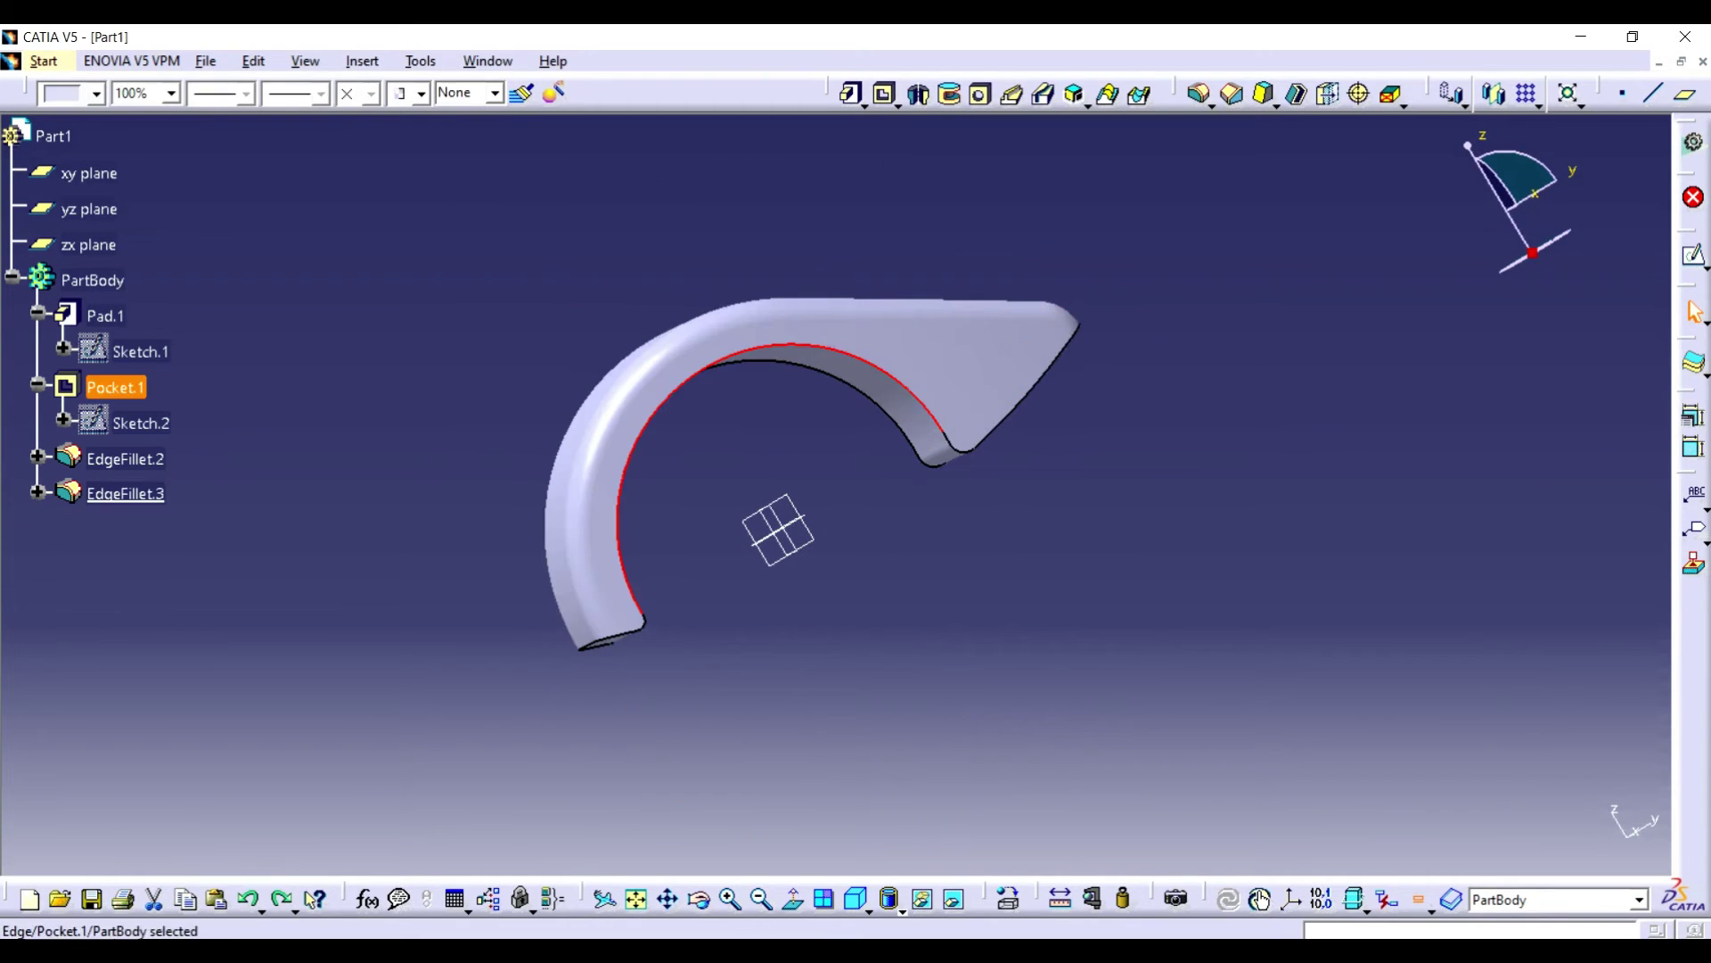
- Fillet the inner edges along both side faces again, trying a 0.6 in radius and a 0.5 in radius
{"action": "left_click", "coordinate": [945, 437]}
{"action": "left_click", "coordinate": [1199, 93]}
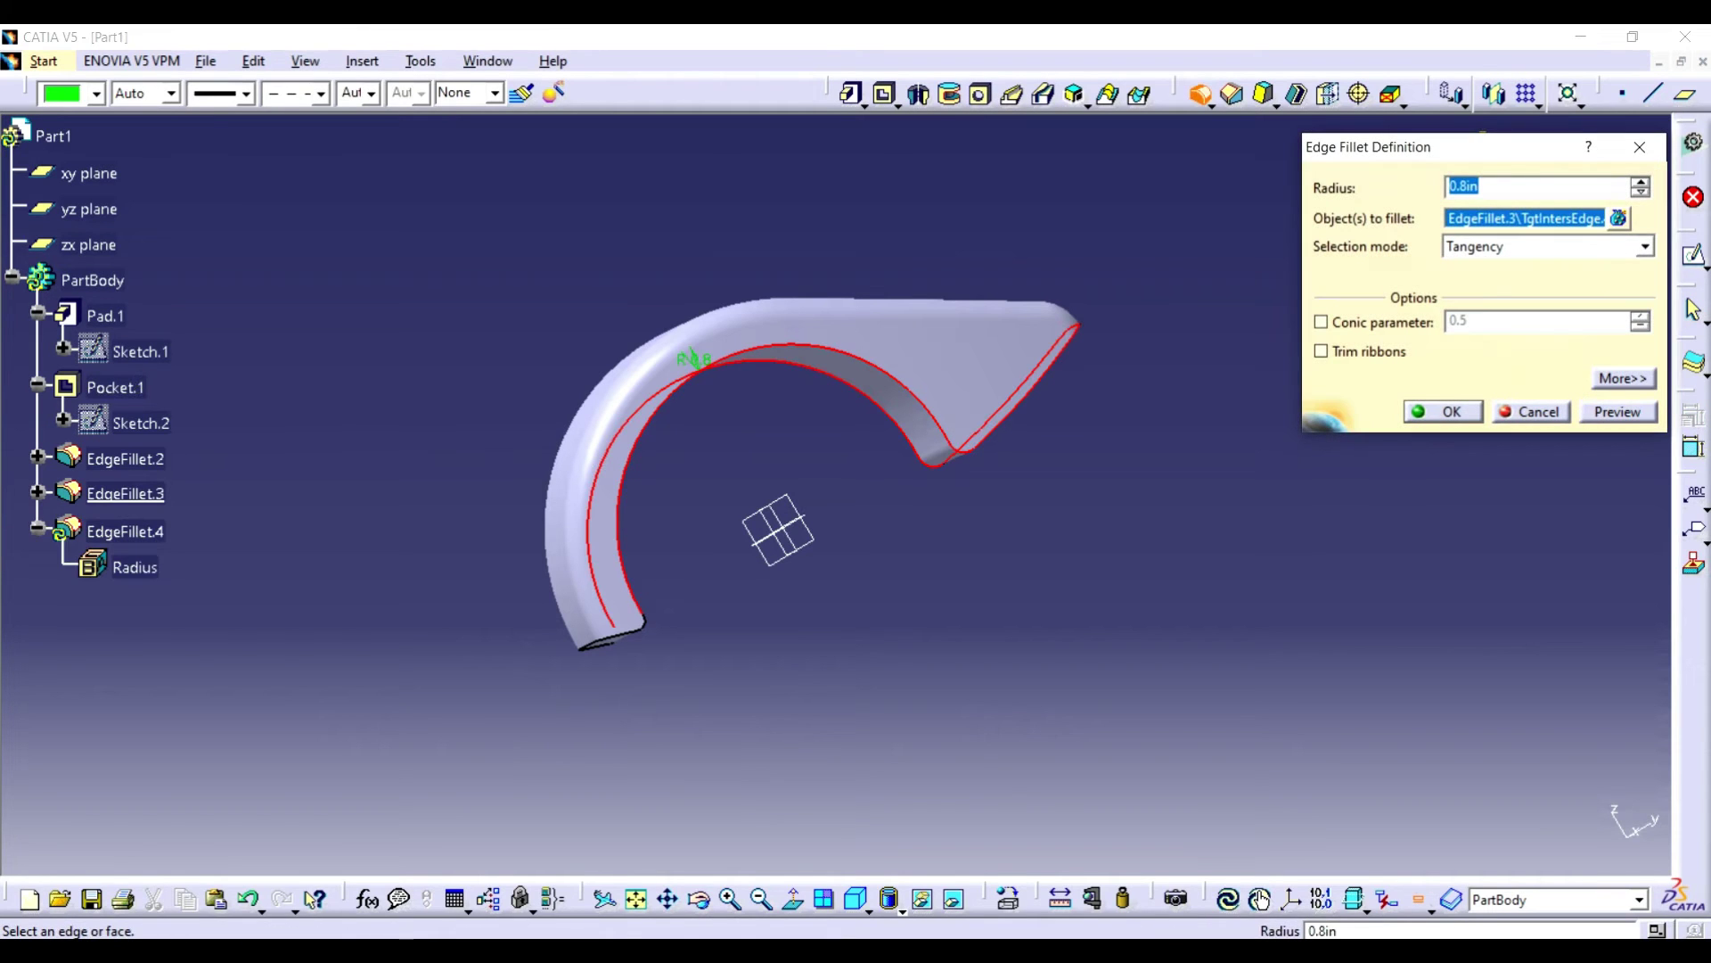
{"action": "type", "text": "0.6"}
{"action": "key", "text": "Return"}
{"action": "key", "text": "Return"}
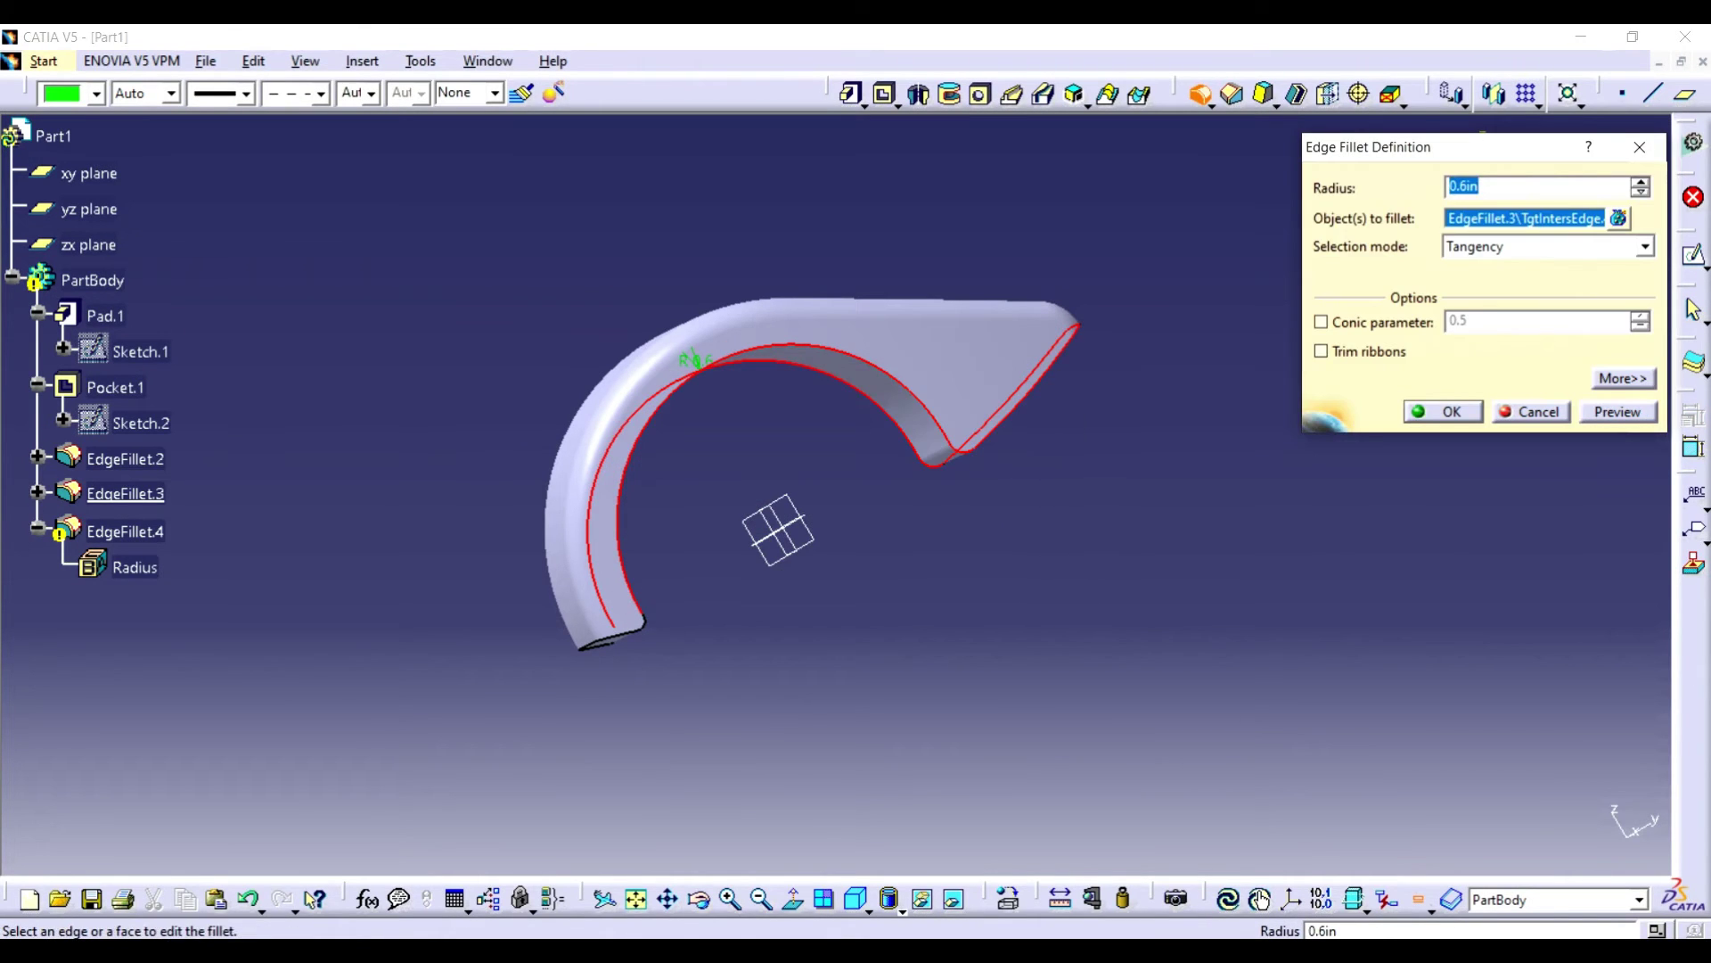
{"action": "type", "text": "0.5"}
{"action": "key", "text": "Return"}
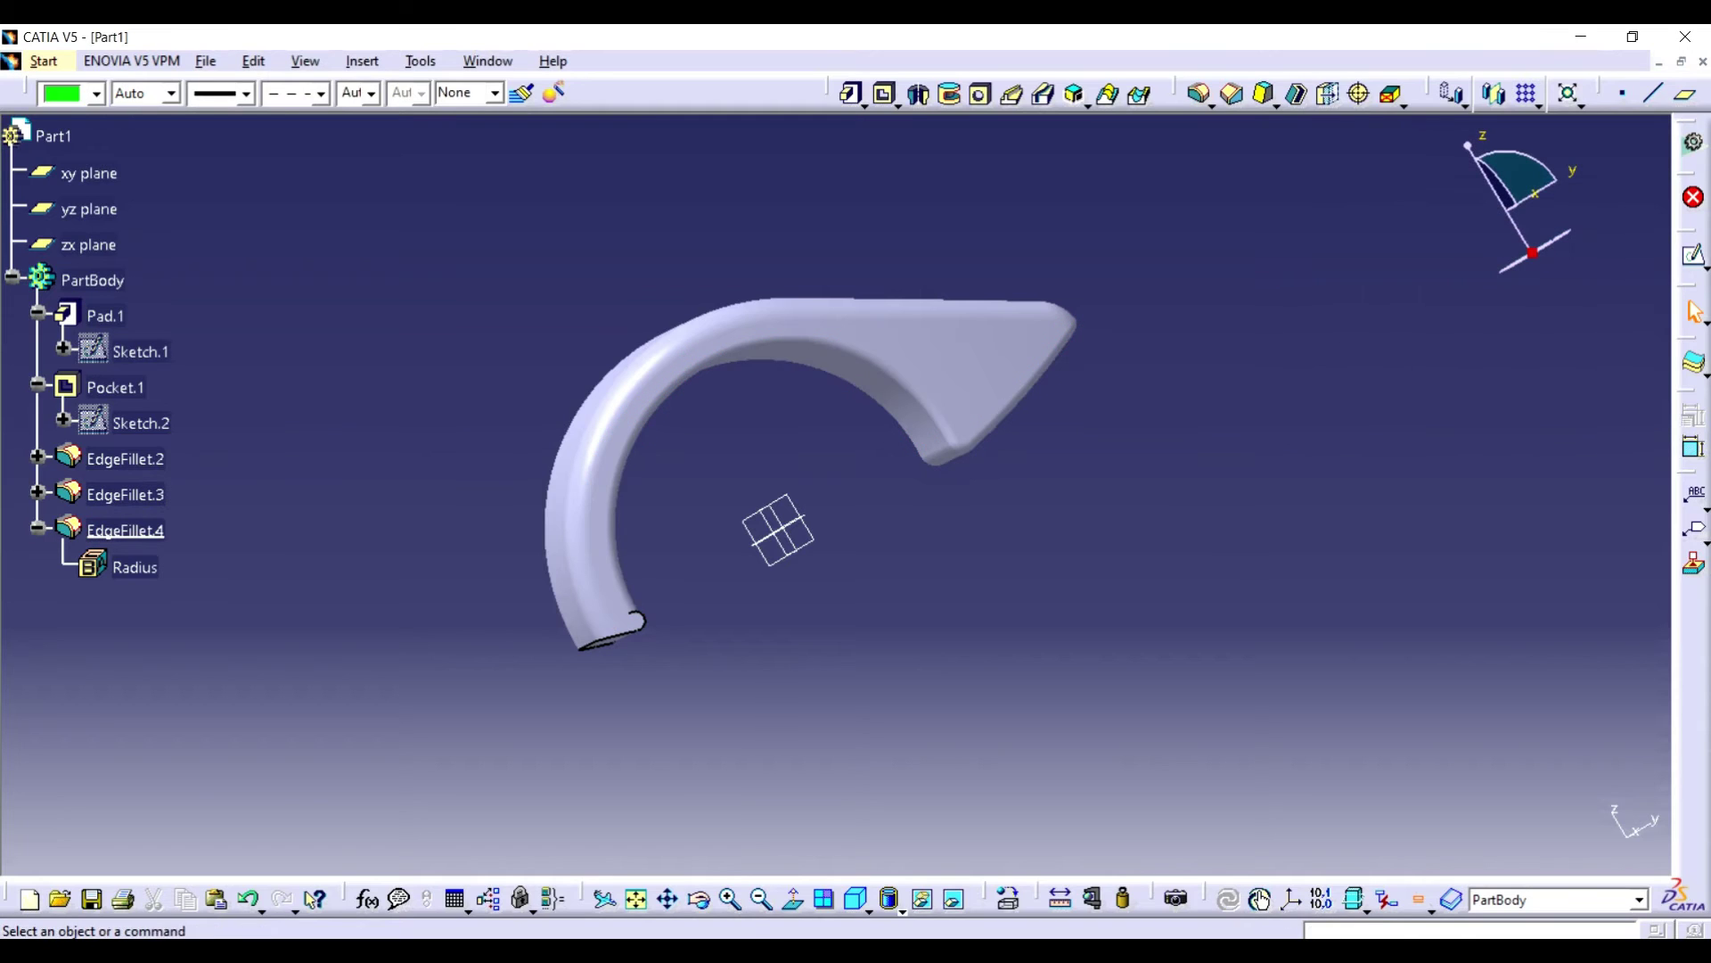
- Try to fillet the short edge at the hook's narrow end with a 0.3 in radius
{"action": "left_click", "coordinate": [700, 900]}
{"action": "left_click_drag", "start_coordinate": [806, 630], "coordinate": [529, 599]}
{"action": "left_click", "coordinate": [615, 539]}
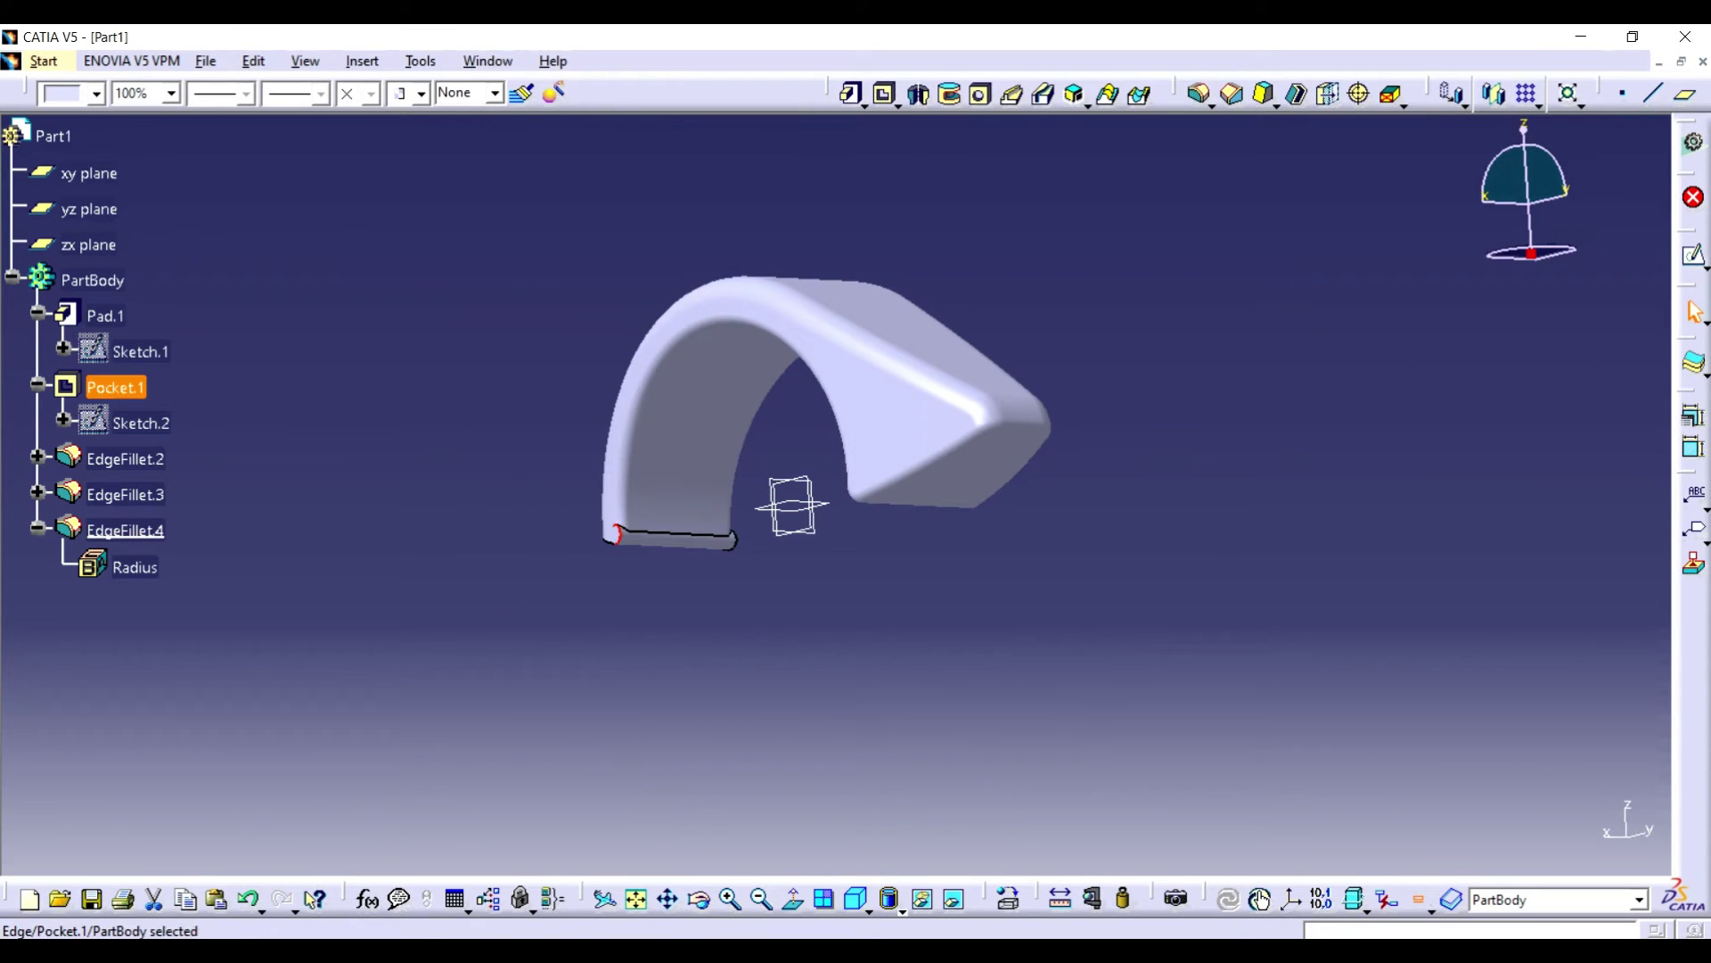
{"action": "left_click", "coordinate": [1199, 93]}
{"action": "key", "text": "Return"}
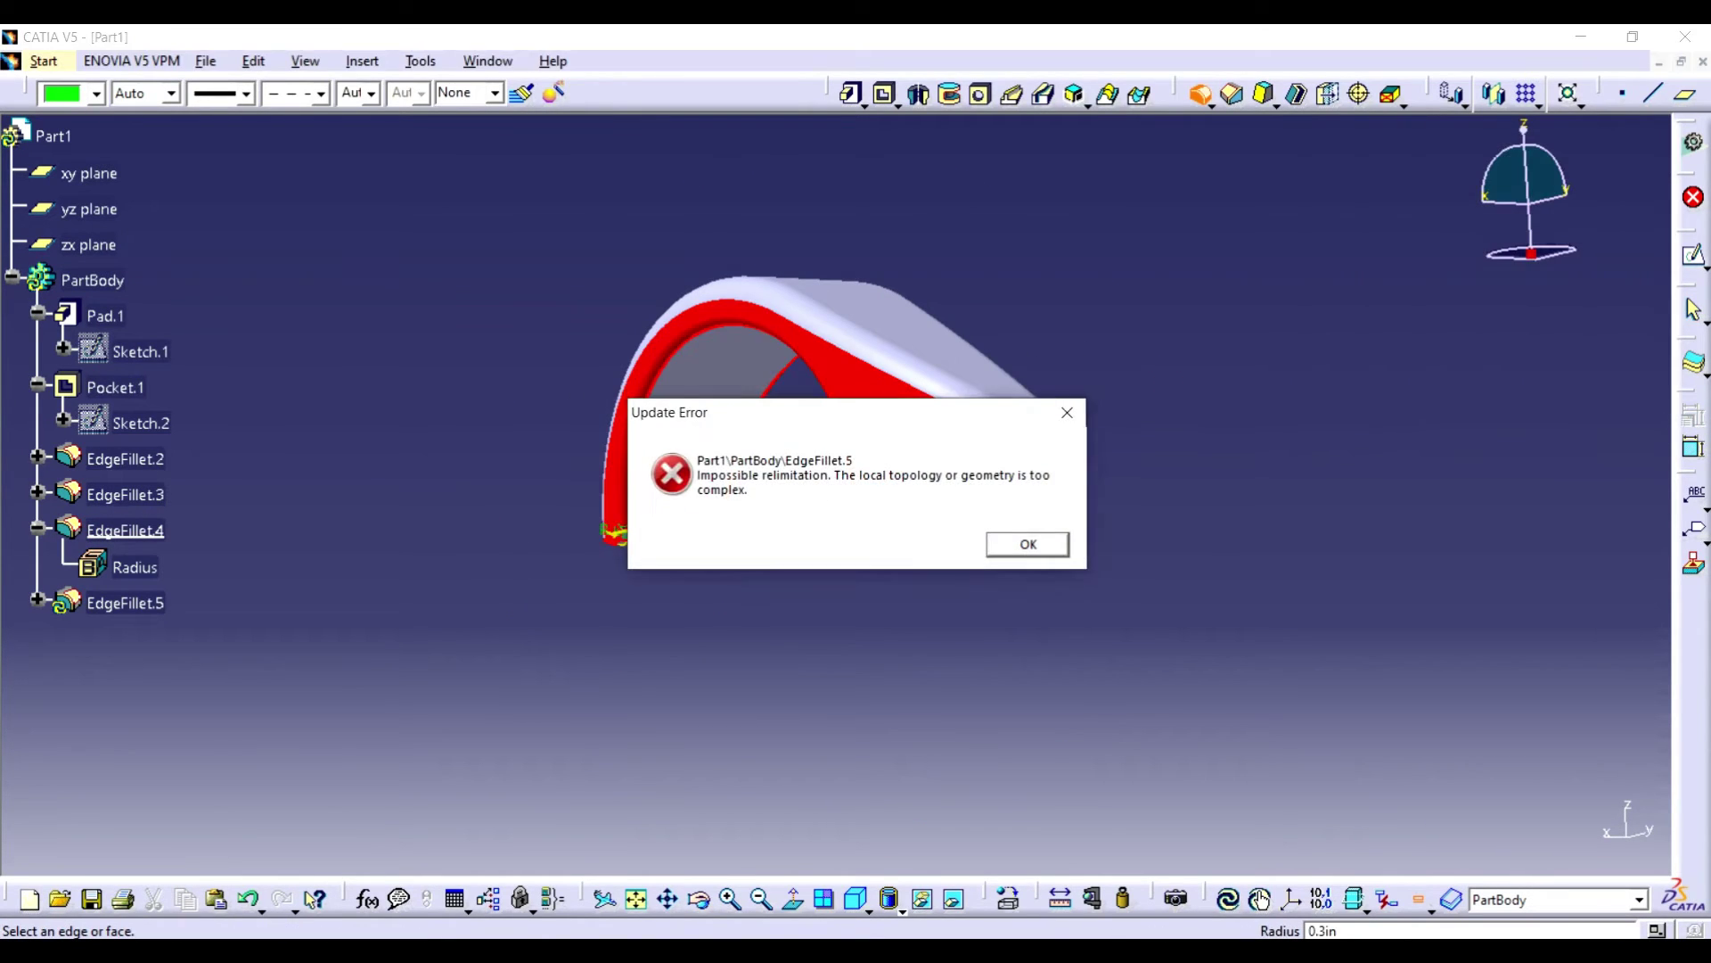
{"action": "key", "text": "Return"}
{"action": "key", "text": "Return"}
{"action": "key", "text": "Return"}
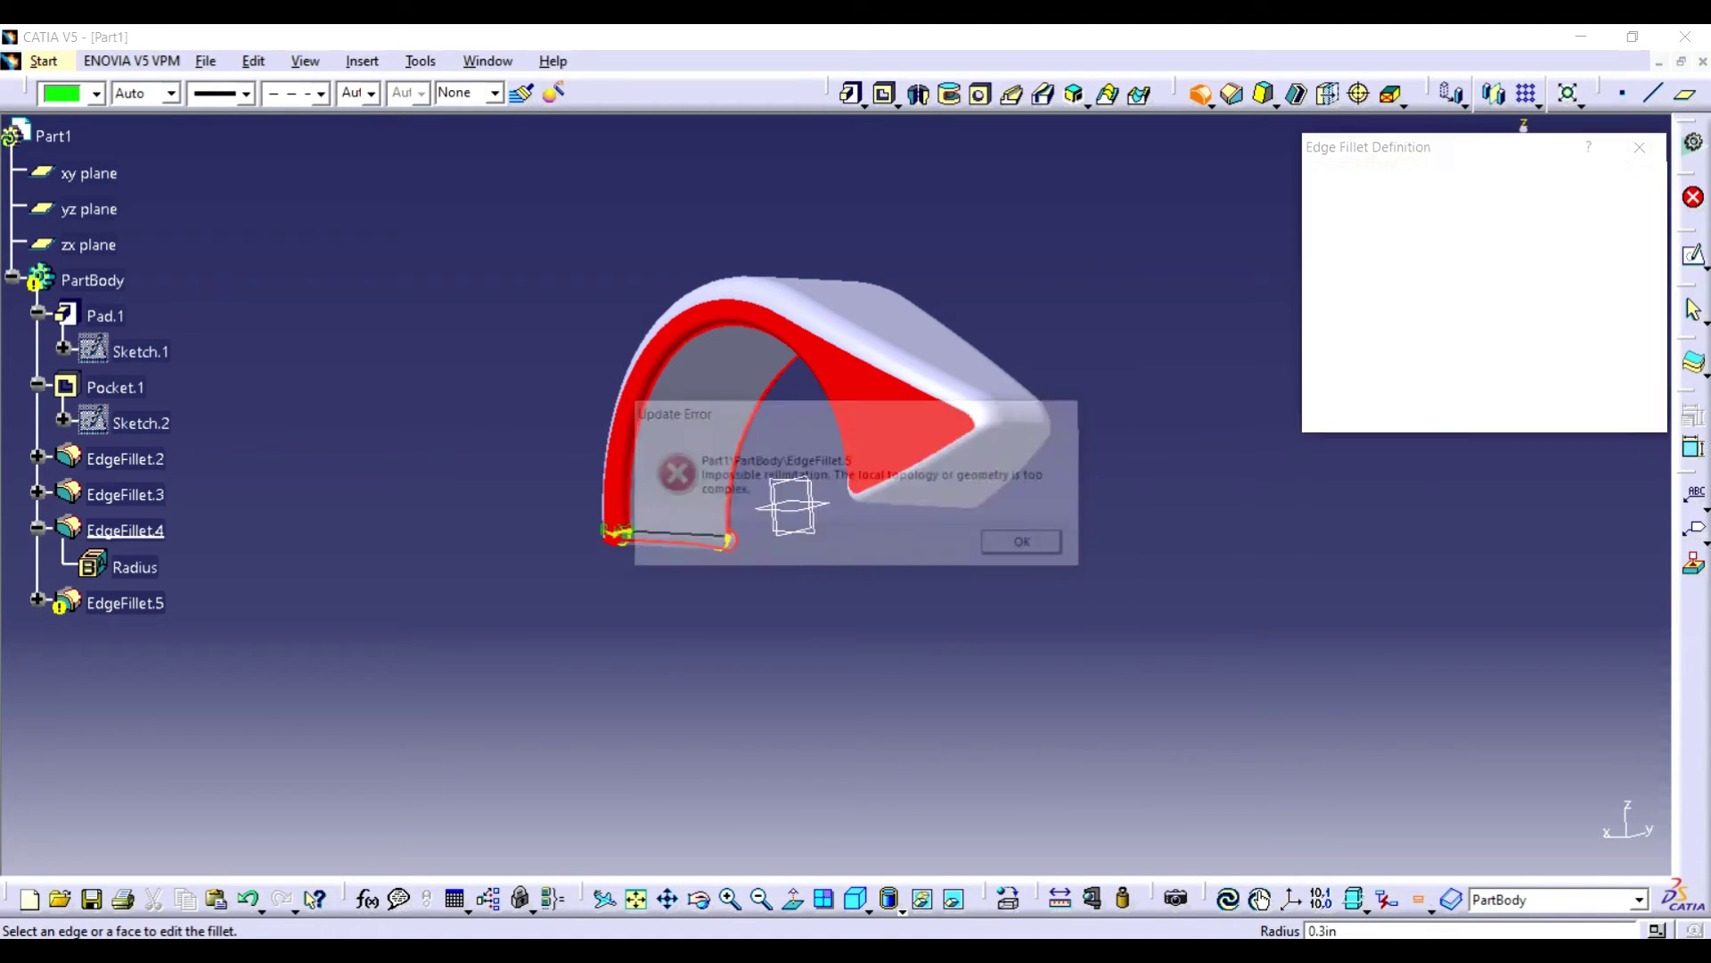
{"action": "key", "text": "Escape"}
- Delete the fillet on the hook's inner edges
{"action": "right_click", "coordinate": [147, 530]}
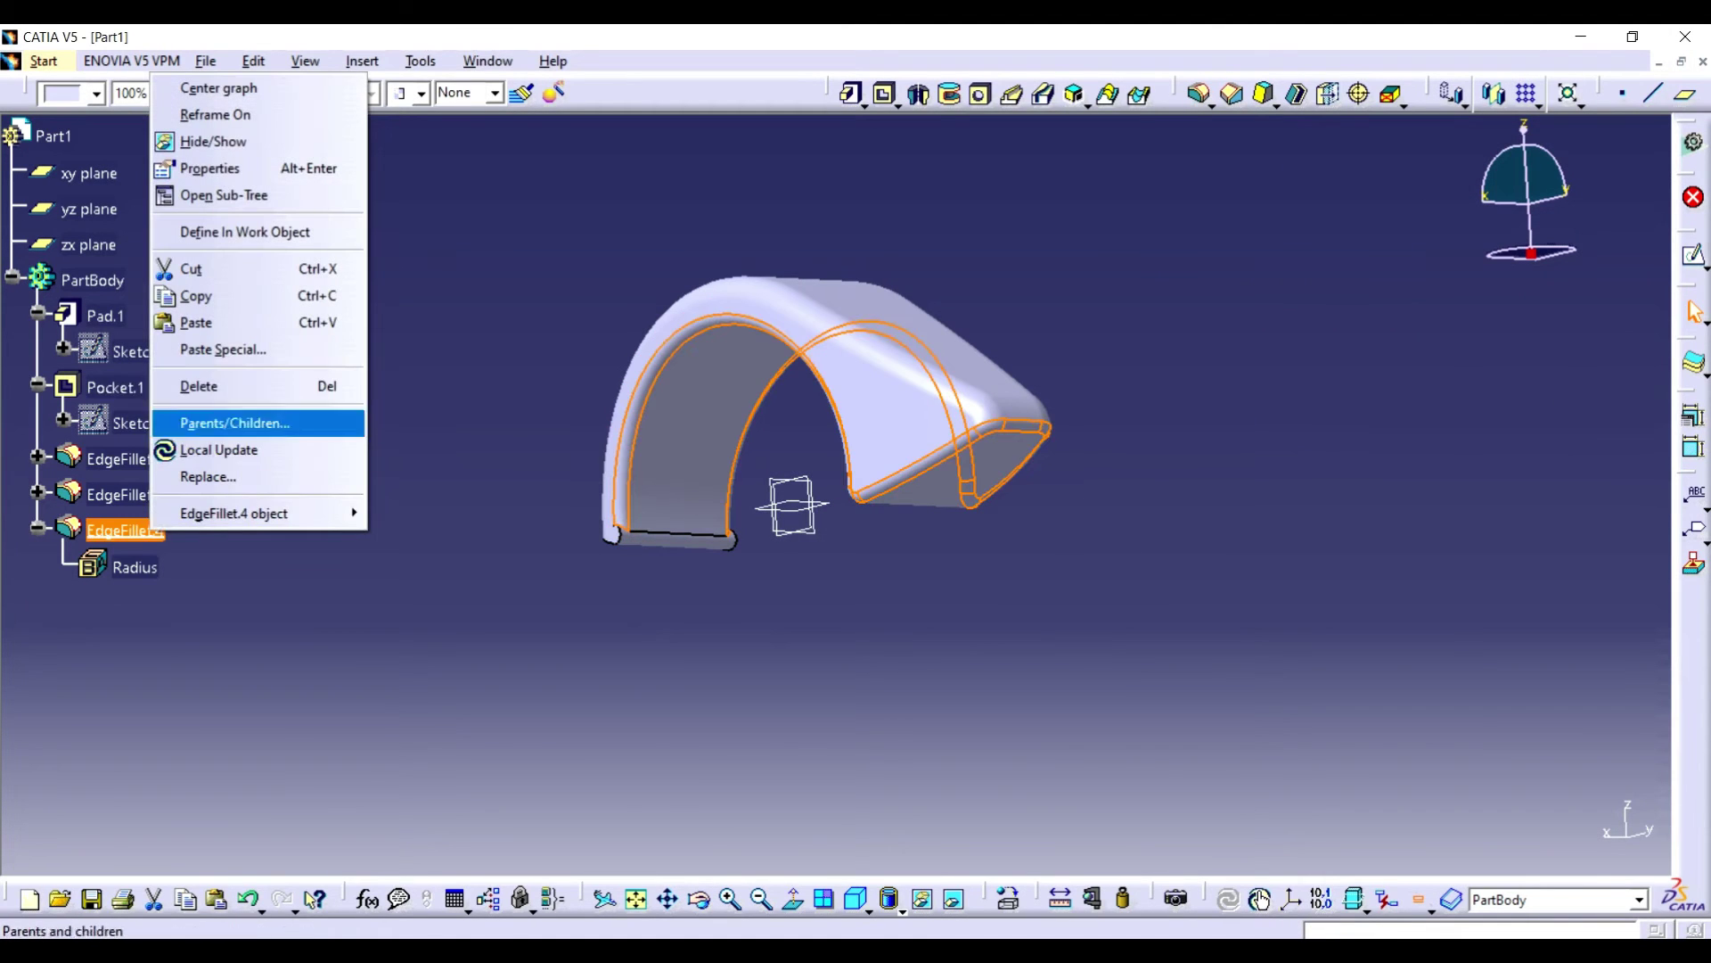
{"action": "left_click", "coordinate": [205, 385]}
{"action": "middle_click_drag", "start_coordinate": [815, 428], "coordinate": [616, 412]}
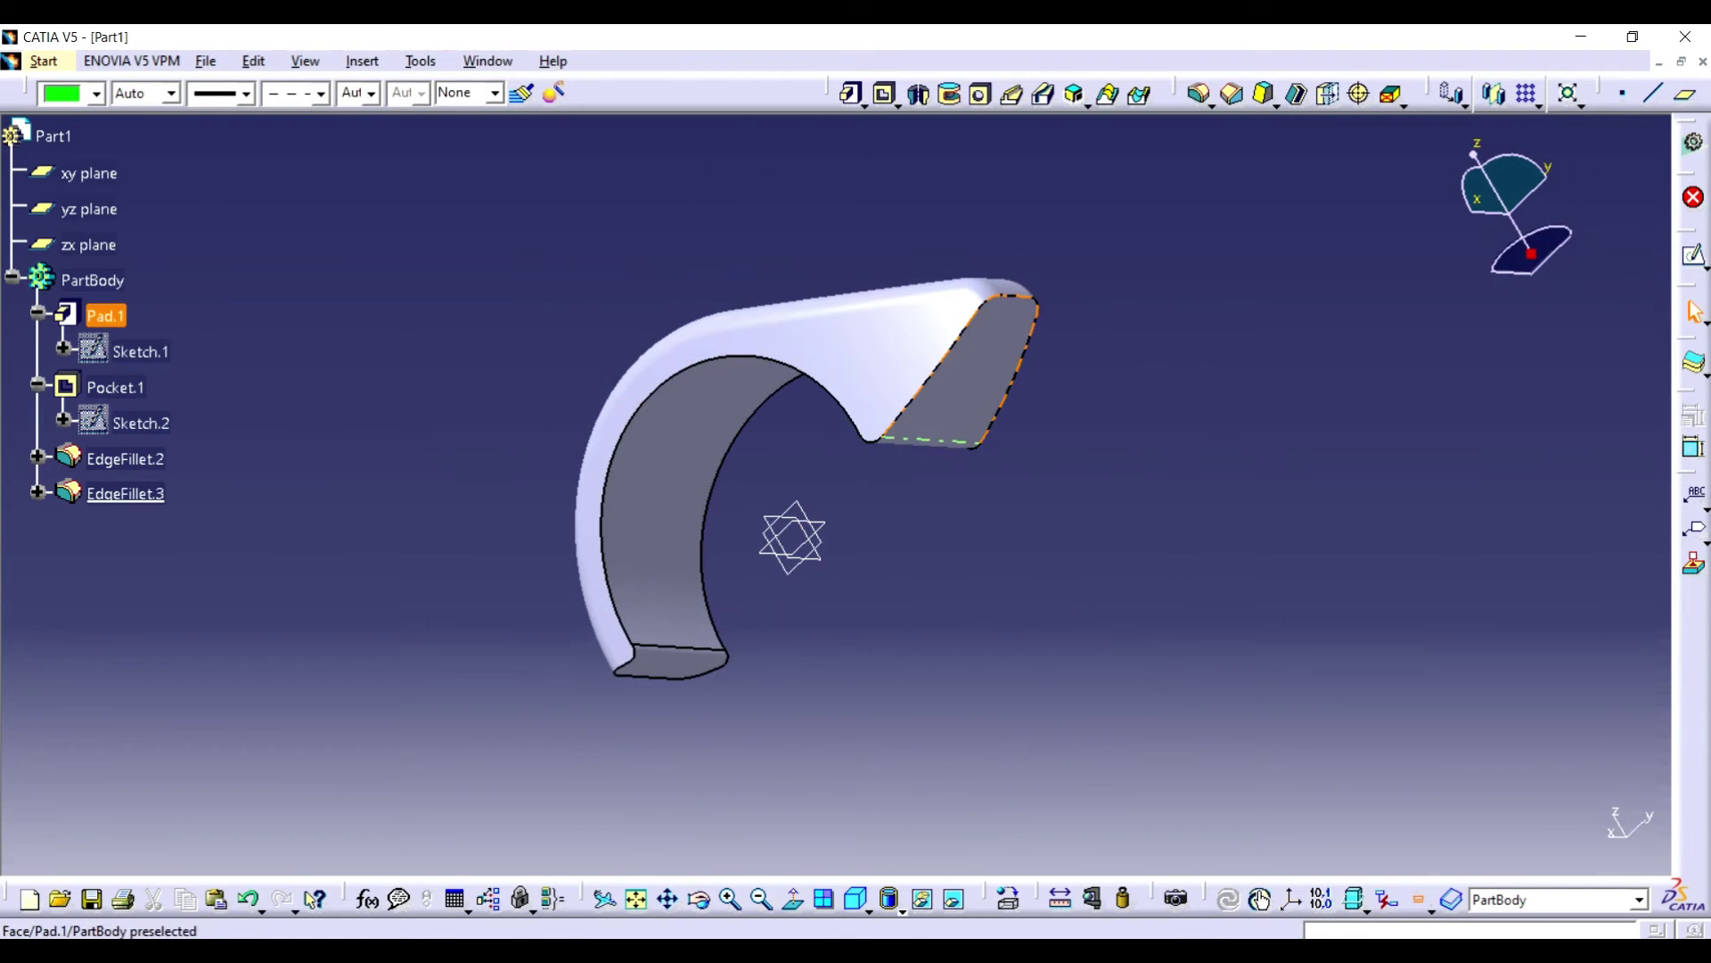
{"action": "left_click", "coordinate": [932, 369]}
{"action": "left_click", "coordinate": [1199, 94]}
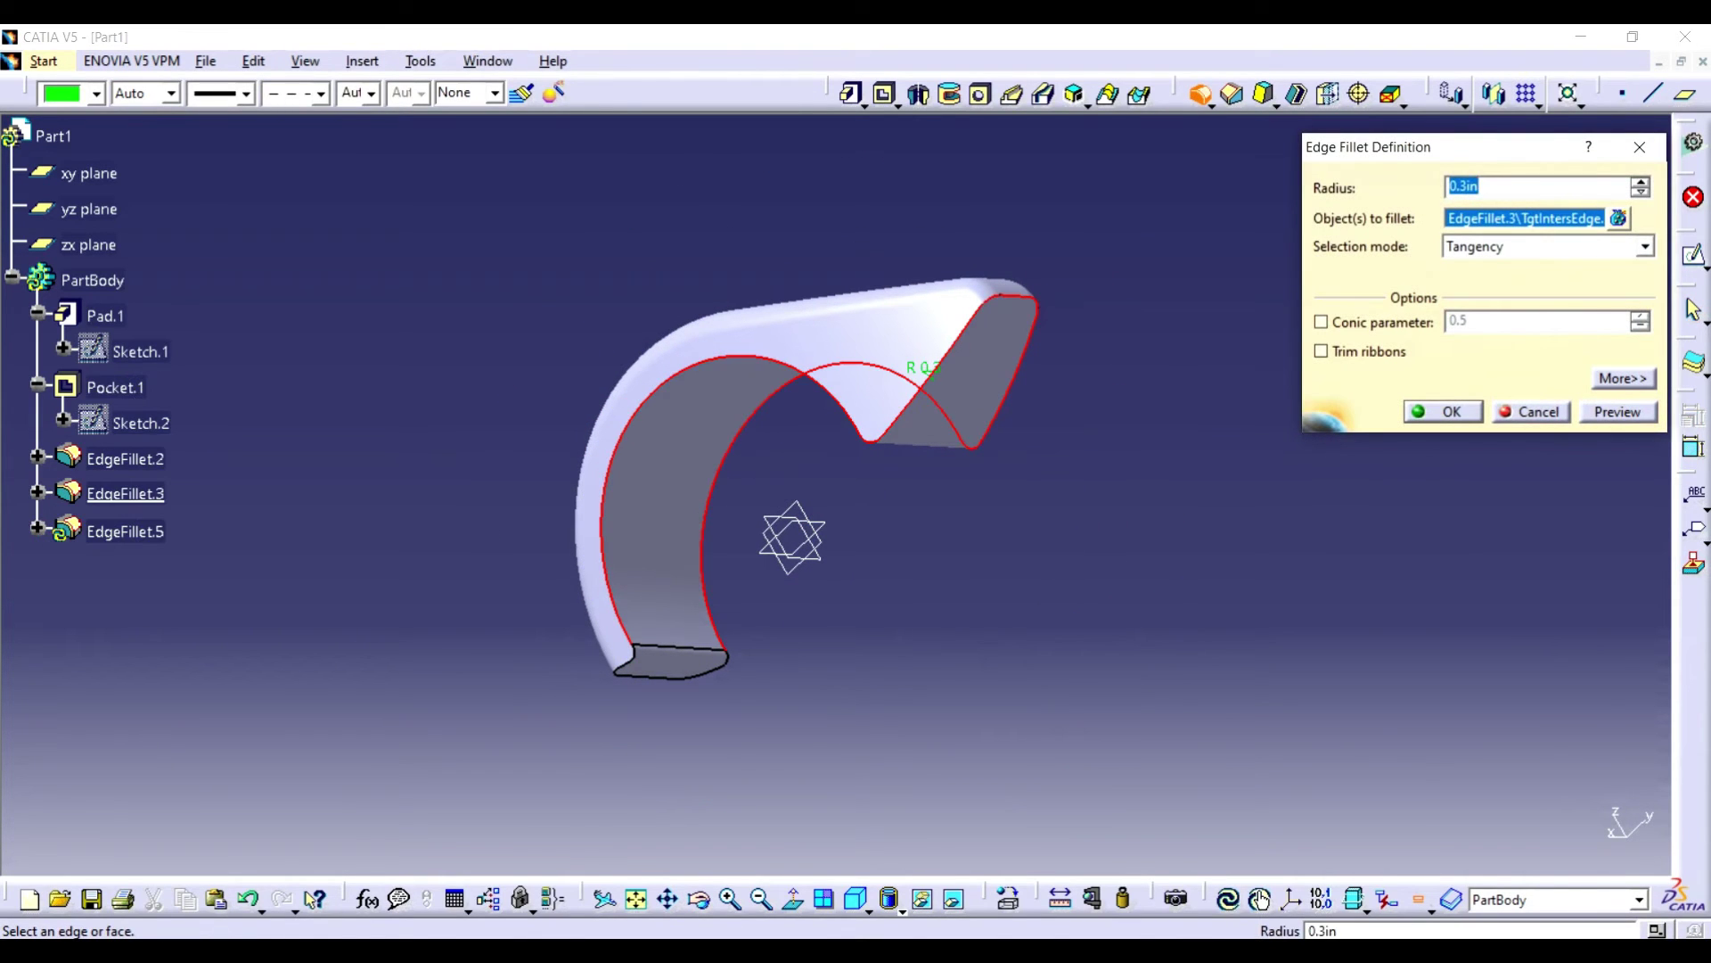
{"action": "left_click", "coordinate": [1530, 411]}
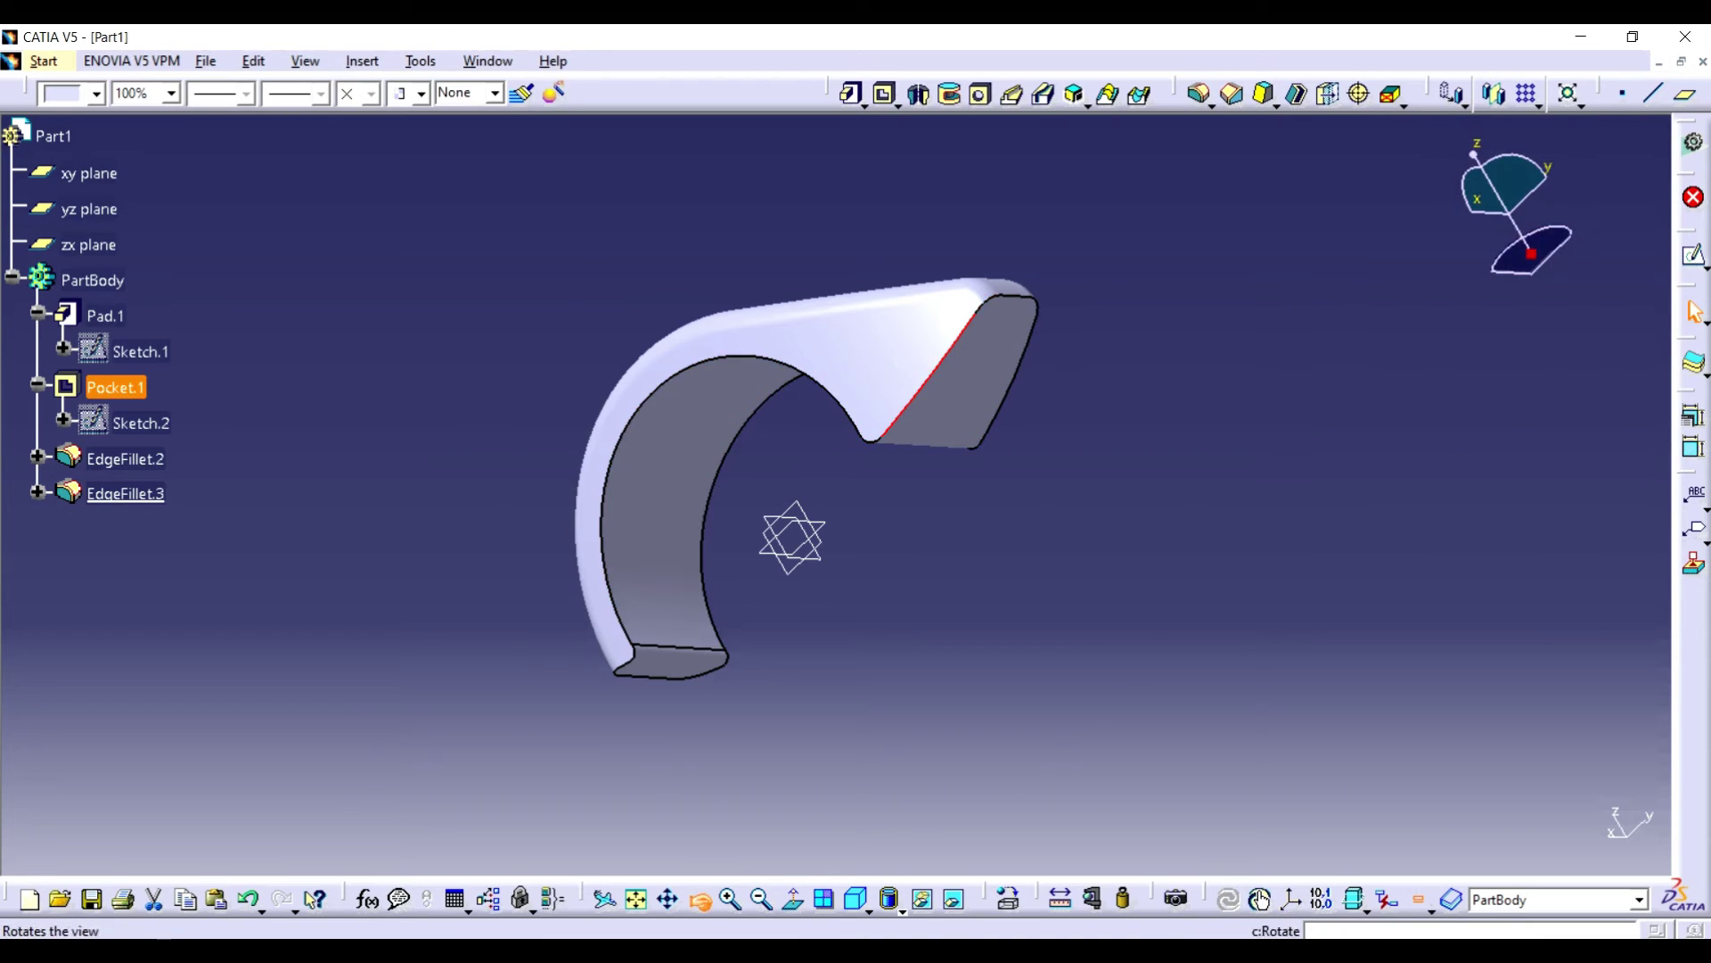
- Start a sketch on the yz plane and draw a circle of about 0.64 in radius over the hook's inner arc
{"action": "middle_click_drag", "start_coordinate": [792, 537], "coordinate": [858, 433]}
{"action": "left_click", "coordinate": [772, 486]}
{"action": "left_click", "coordinate": [1694, 256]}
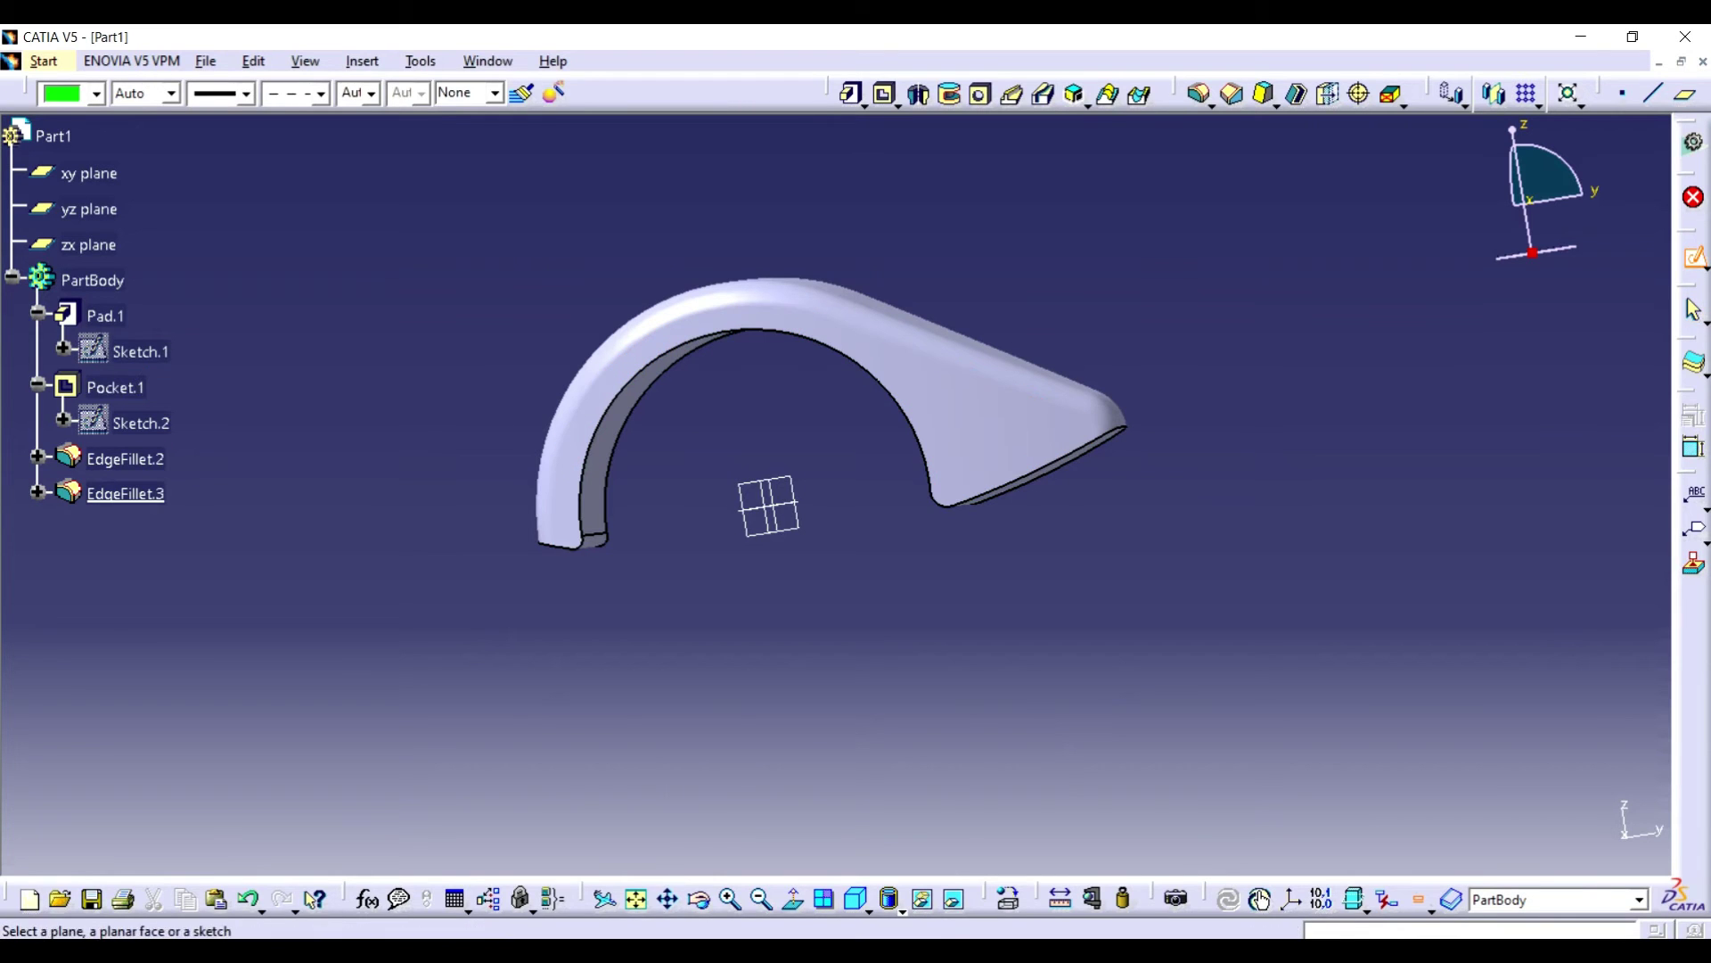
{"action": "left_click", "coordinate": [89, 209]}
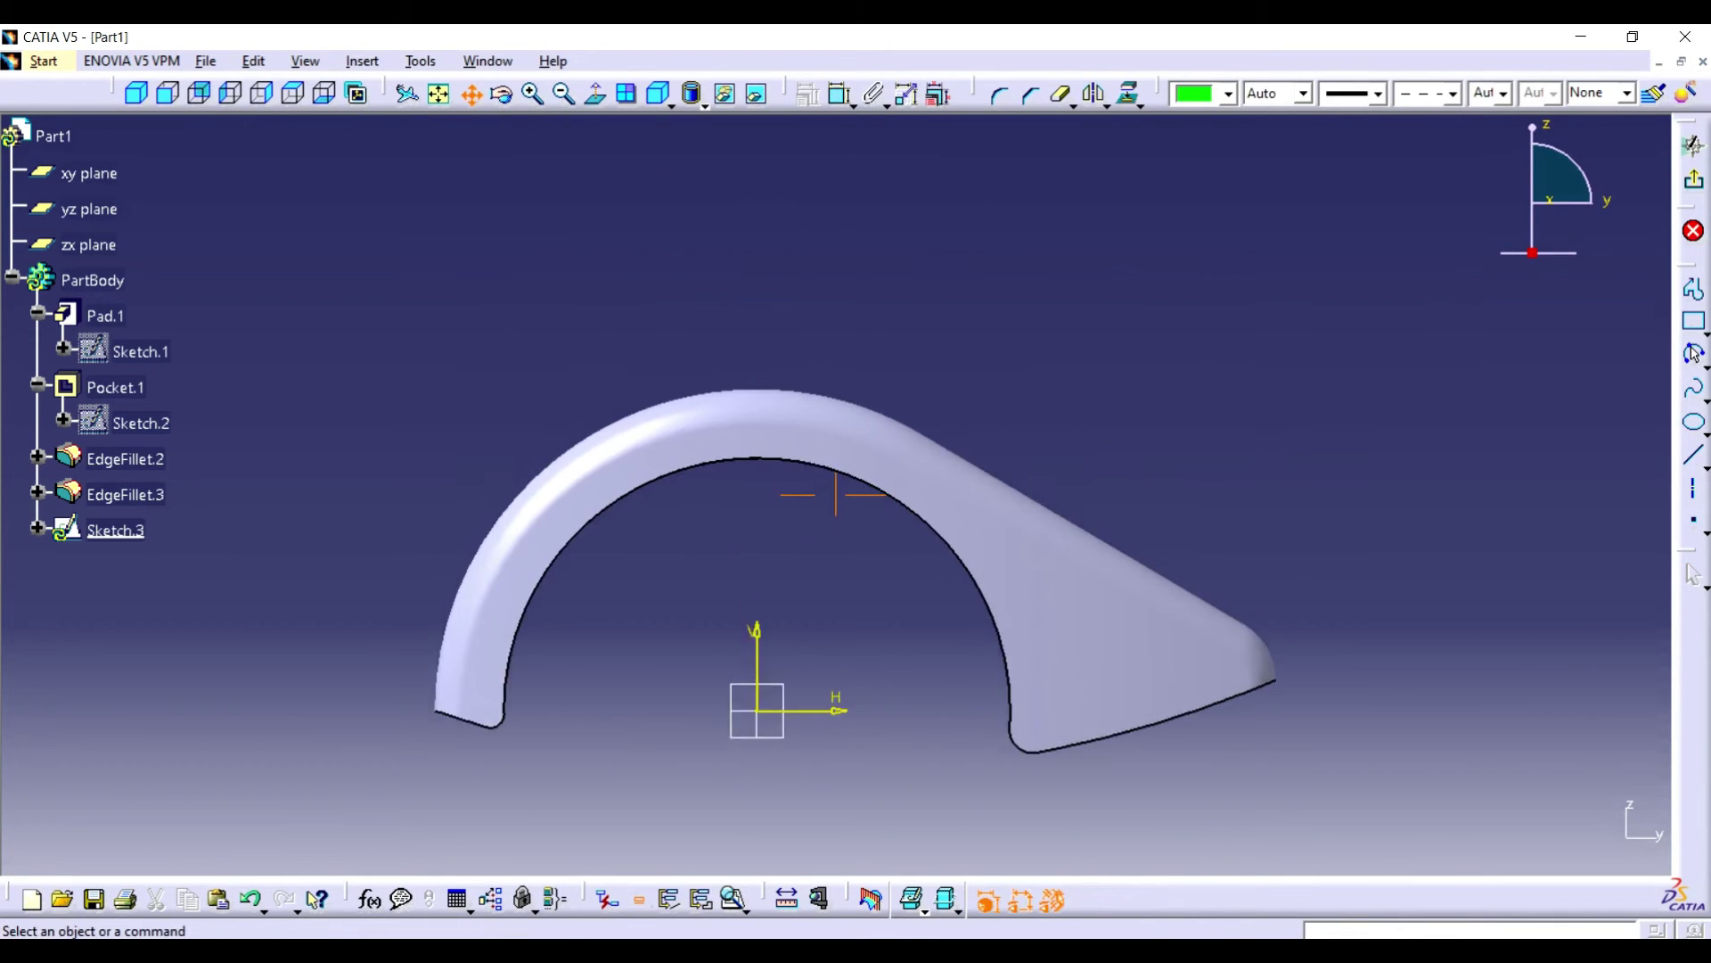
{"action": "left_click", "coordinate": [1694, 352]}
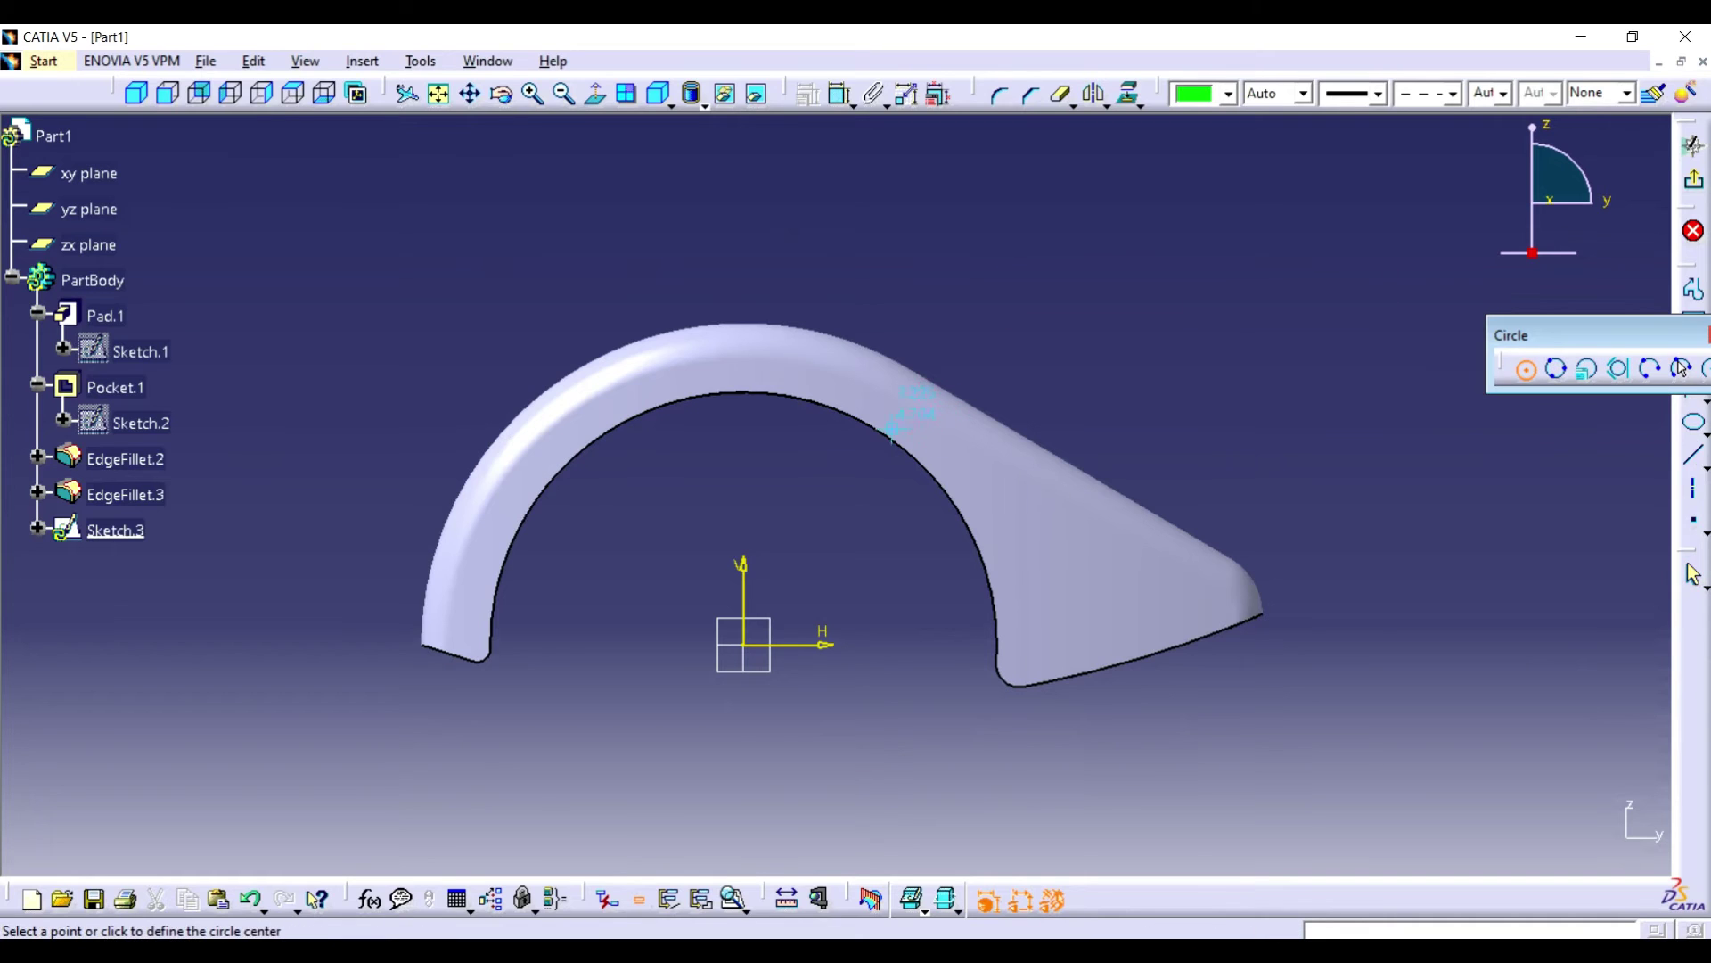
{"action": "left_click", "coordinate": [889, 389]}
- Dimension the circle's radius and set it to 0.25 in
{"action": "left_click", "coordinate": [840, 94]}
{"action": "left_click", "coordinate": [1233, 316]}
{"action": "double_click", "coordinate": [1234, 315]}
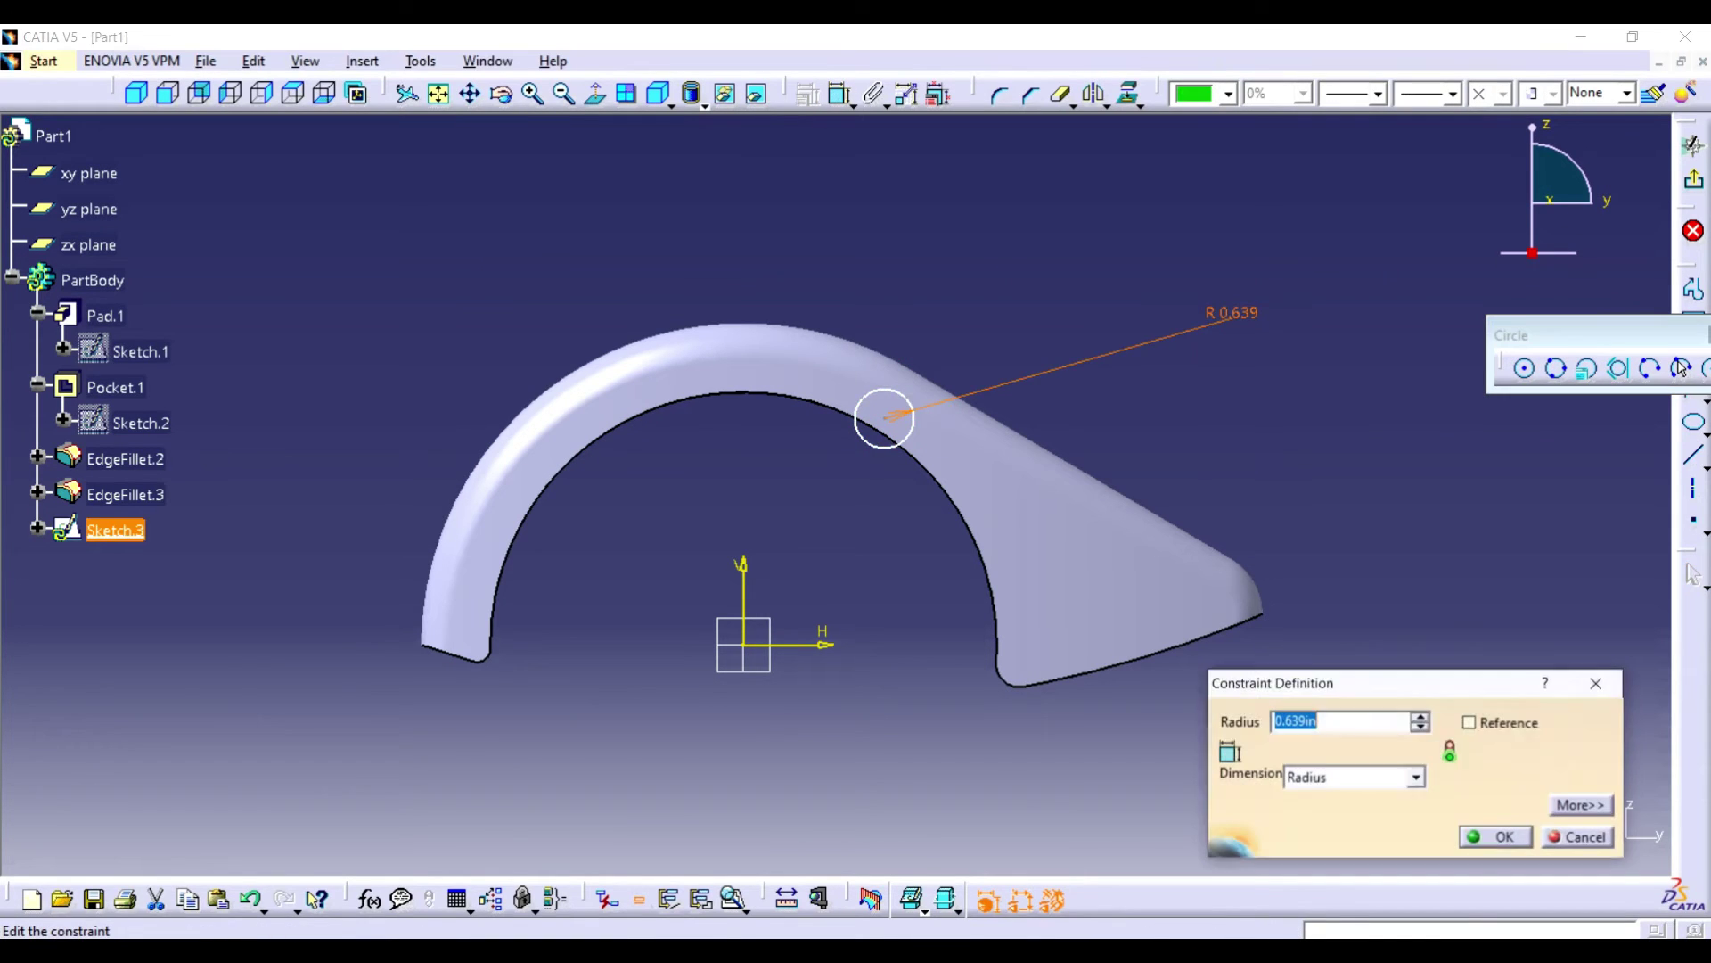
{"action": "type", "text": "0."}
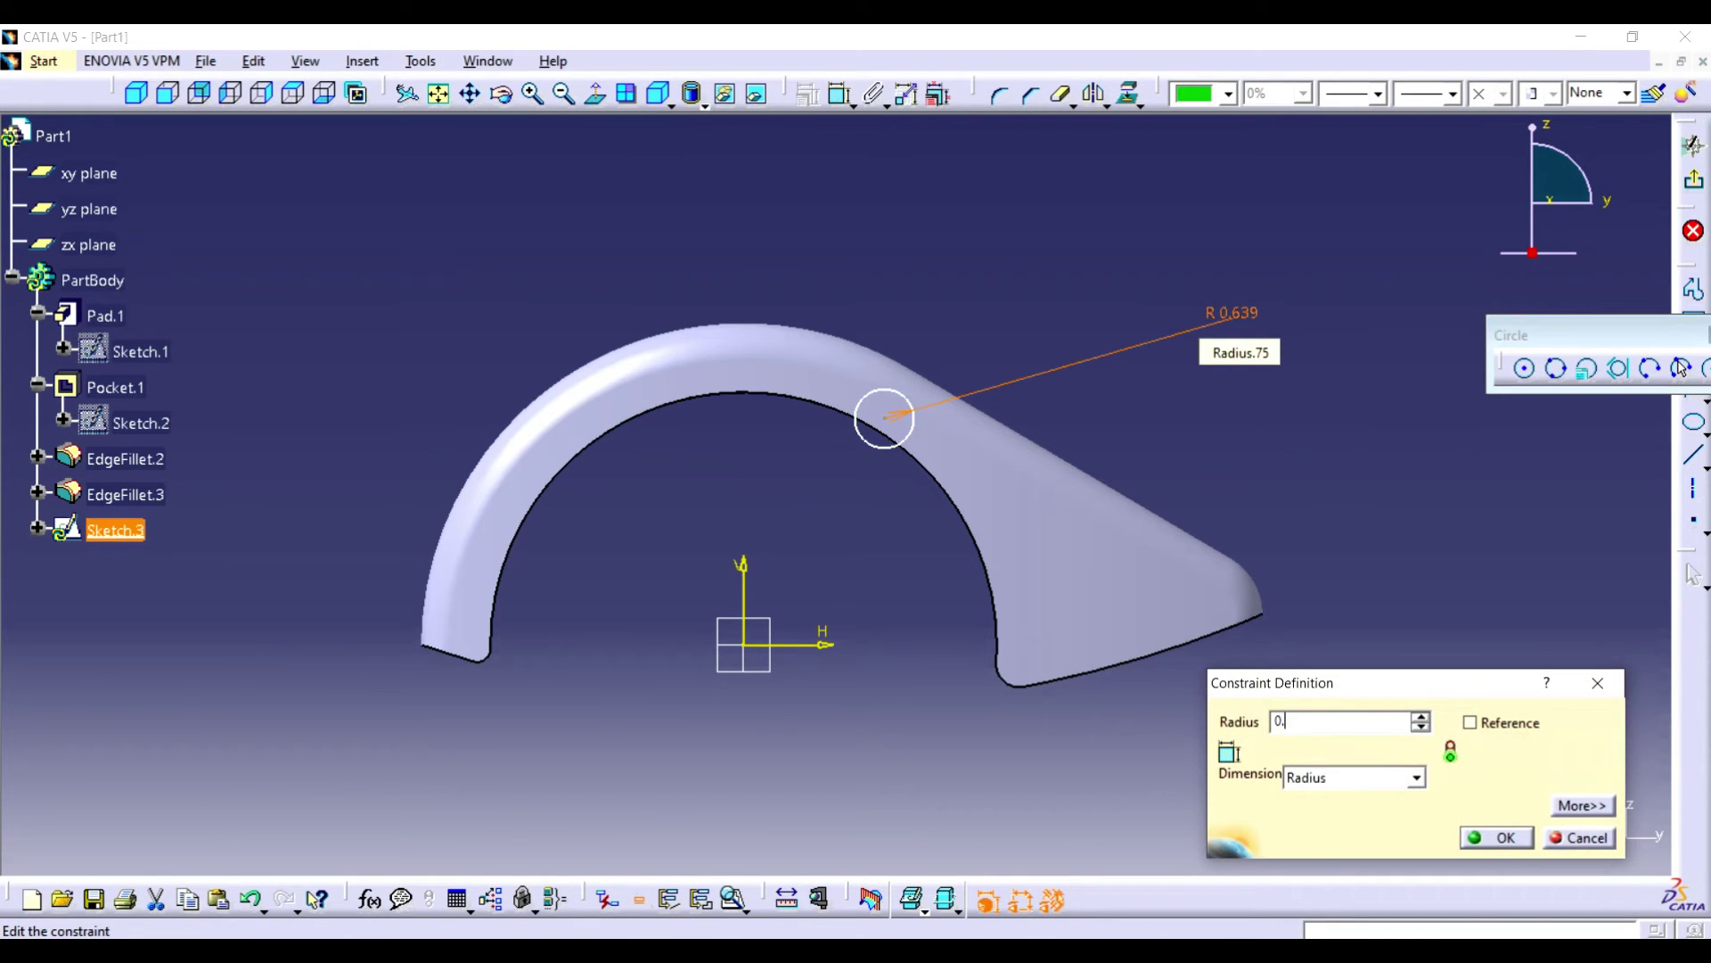
{"action": "type", "text": "25"}
{"action": "key", "text": "Return"}
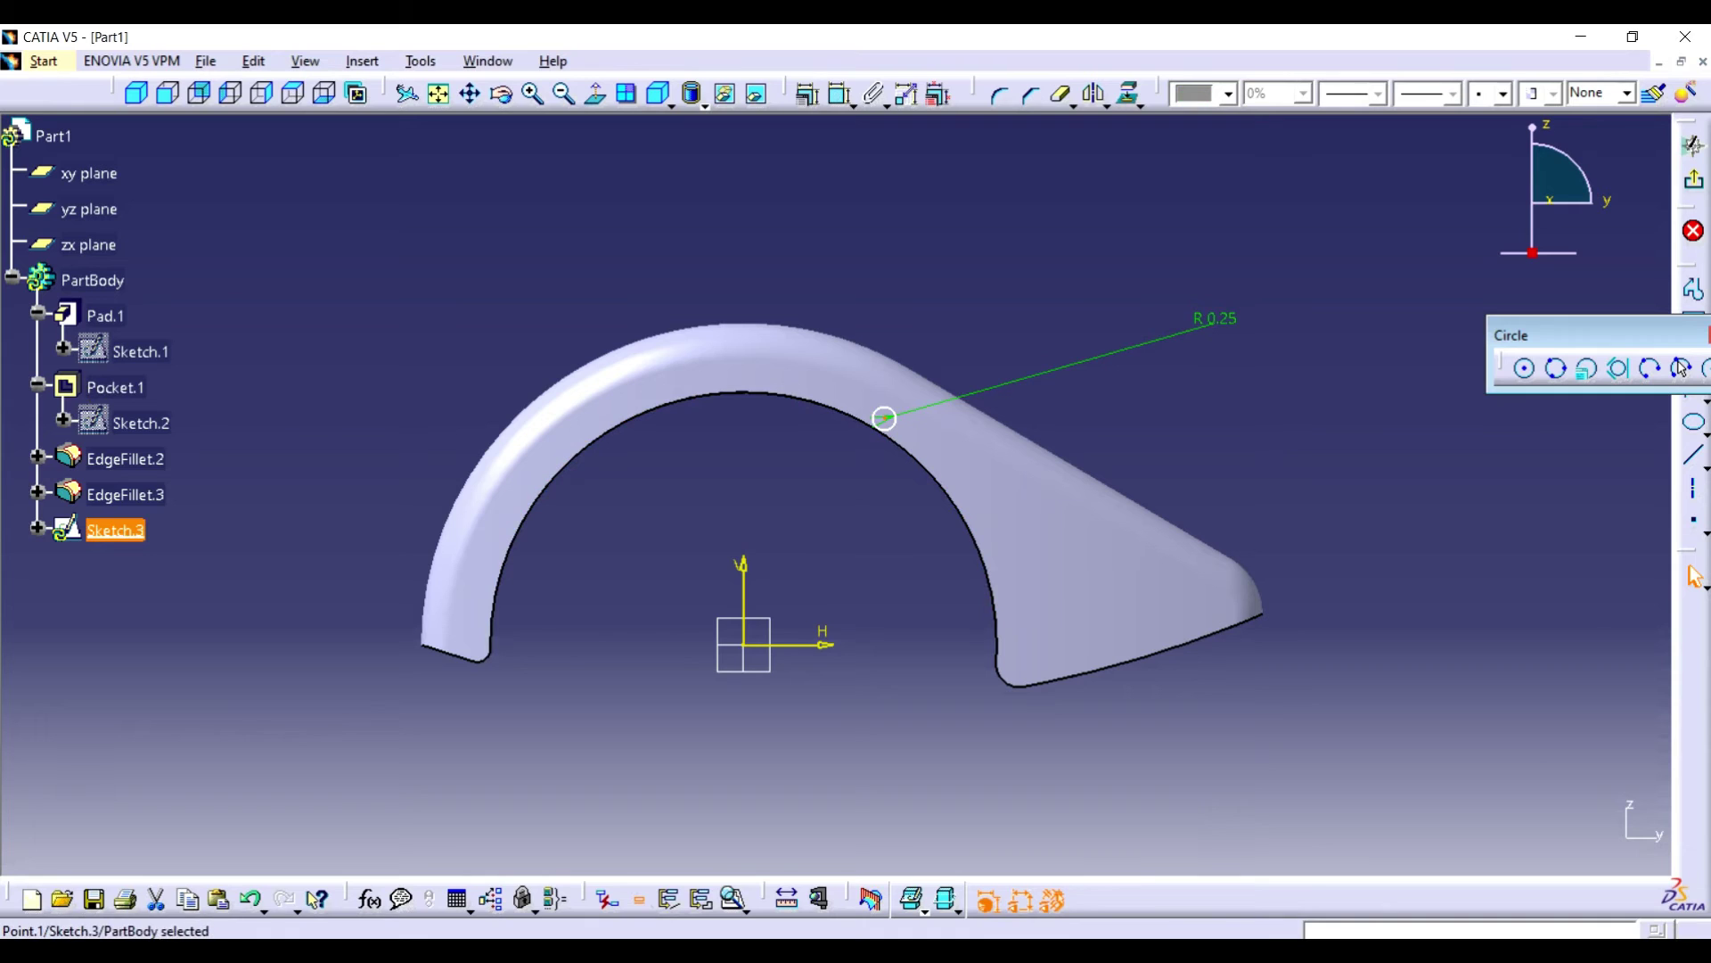
- Make the circle's centre coincident with the vertical sketch axis
{"action": "left_click", "coordinate": [743, 570], "text": "ctrl"}
{"action": "left_click", "coordinate": [807, 94]}
{"action": "left_click", "coordinate": [1599, 187]}
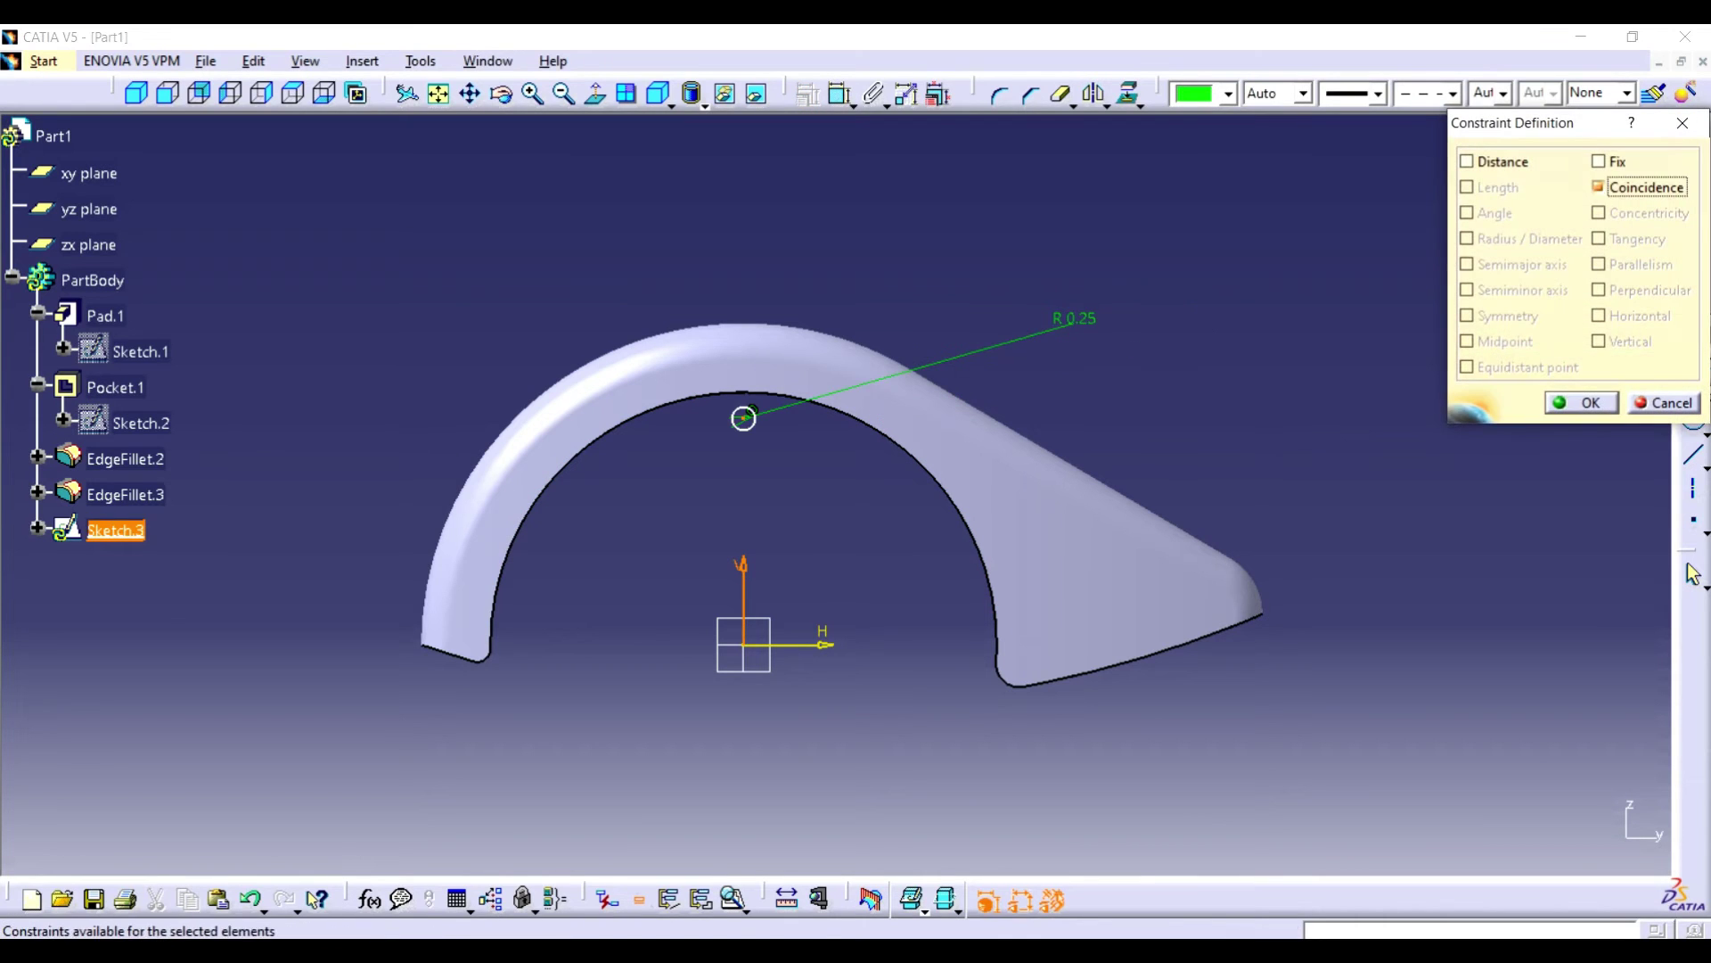
{"action": "left_click", "coordinate": [1582, 402]}
- Dimension the circle's distance from the horizontal sketch axis and set it to 5.75 in
{"action": "left_click", "coordinate": [744, 418]}
{"action": "left_click", "coordinate": [854, 105]}
{"action": "left_click", "coordinate": [868, 132]}
{"action": "left_click", "coordinate": [797, 645]}
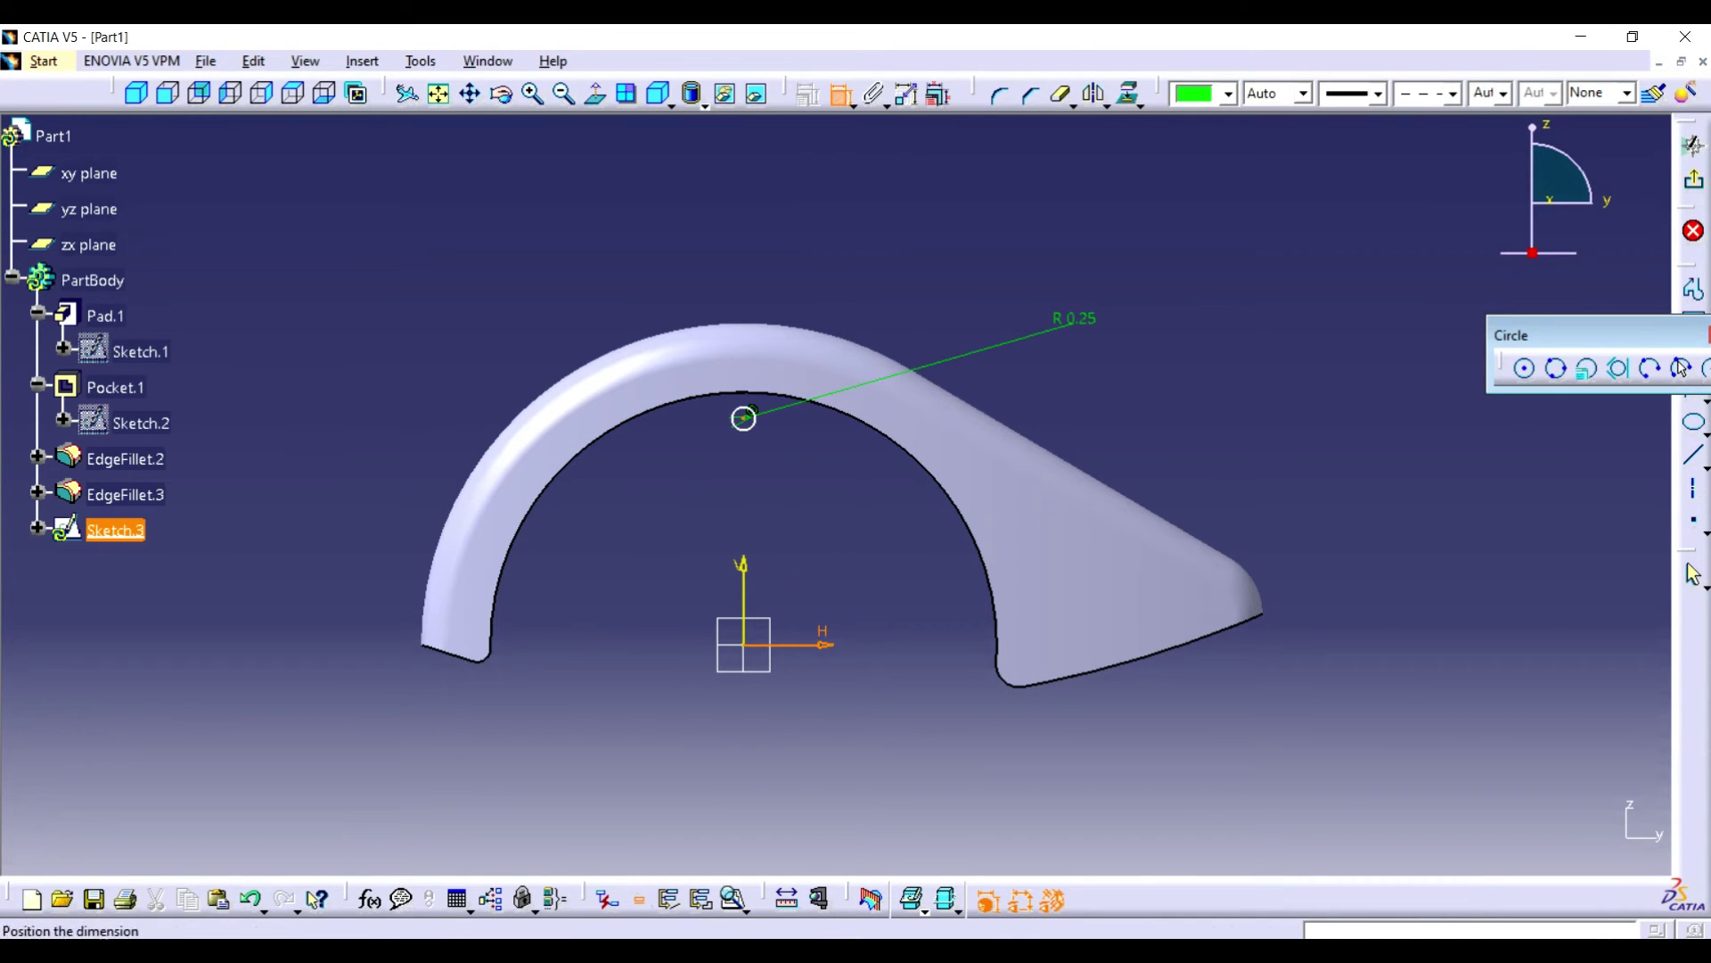
{"action": "left_click", "coordinate": [1284, 654]}
{"action": "double_click", "coordinate": [1284, 655]}
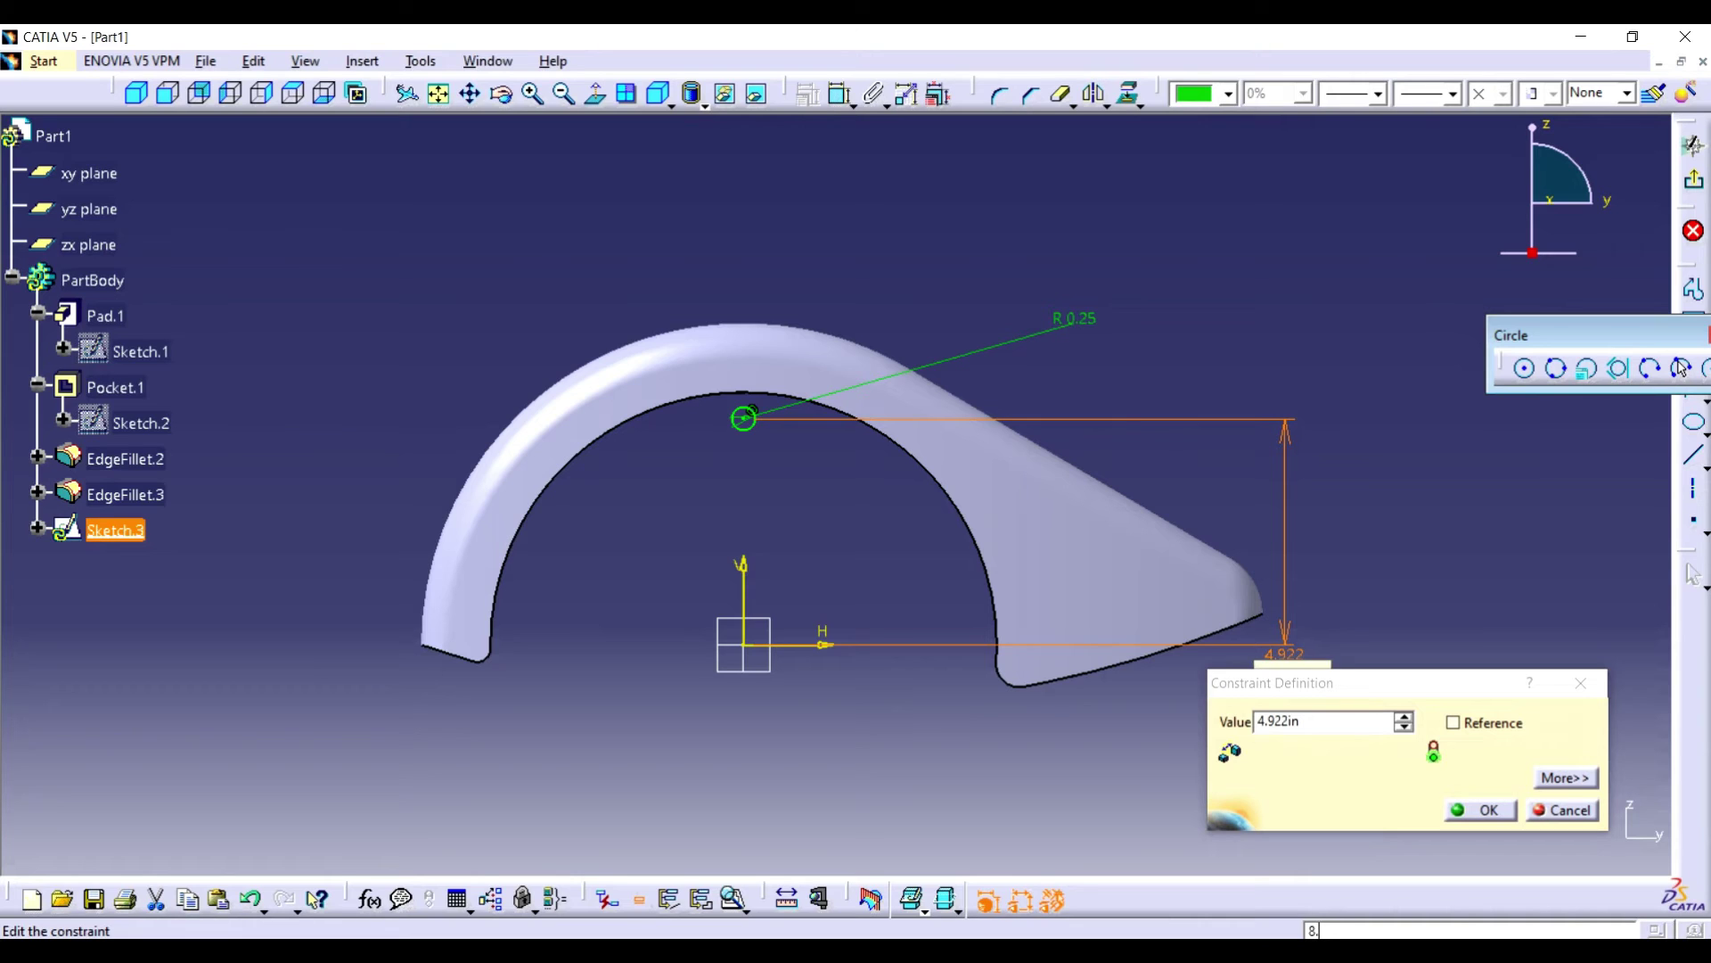
{"action": "key", "text": "Return"}
{"action": "key", "text": "Return"}
{"action": "double_click", "coordinate": [1278, 721]}
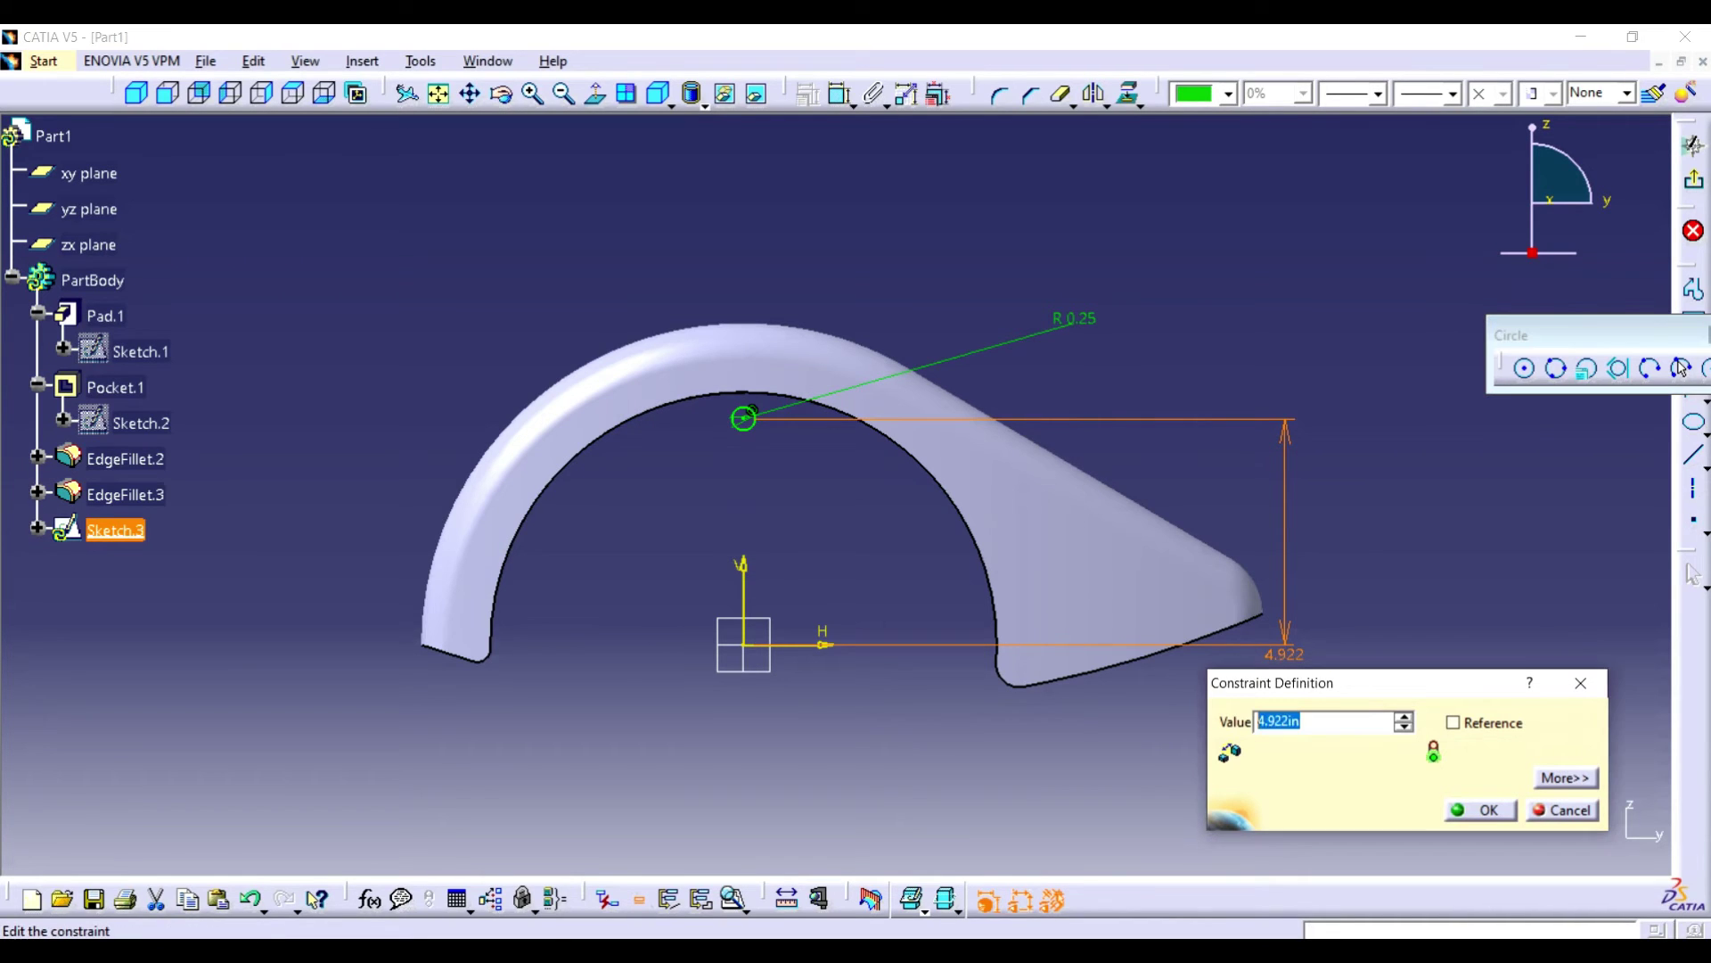
{"action": "type", "text": "8.75"}
{"action": "key", "text": "Return"}
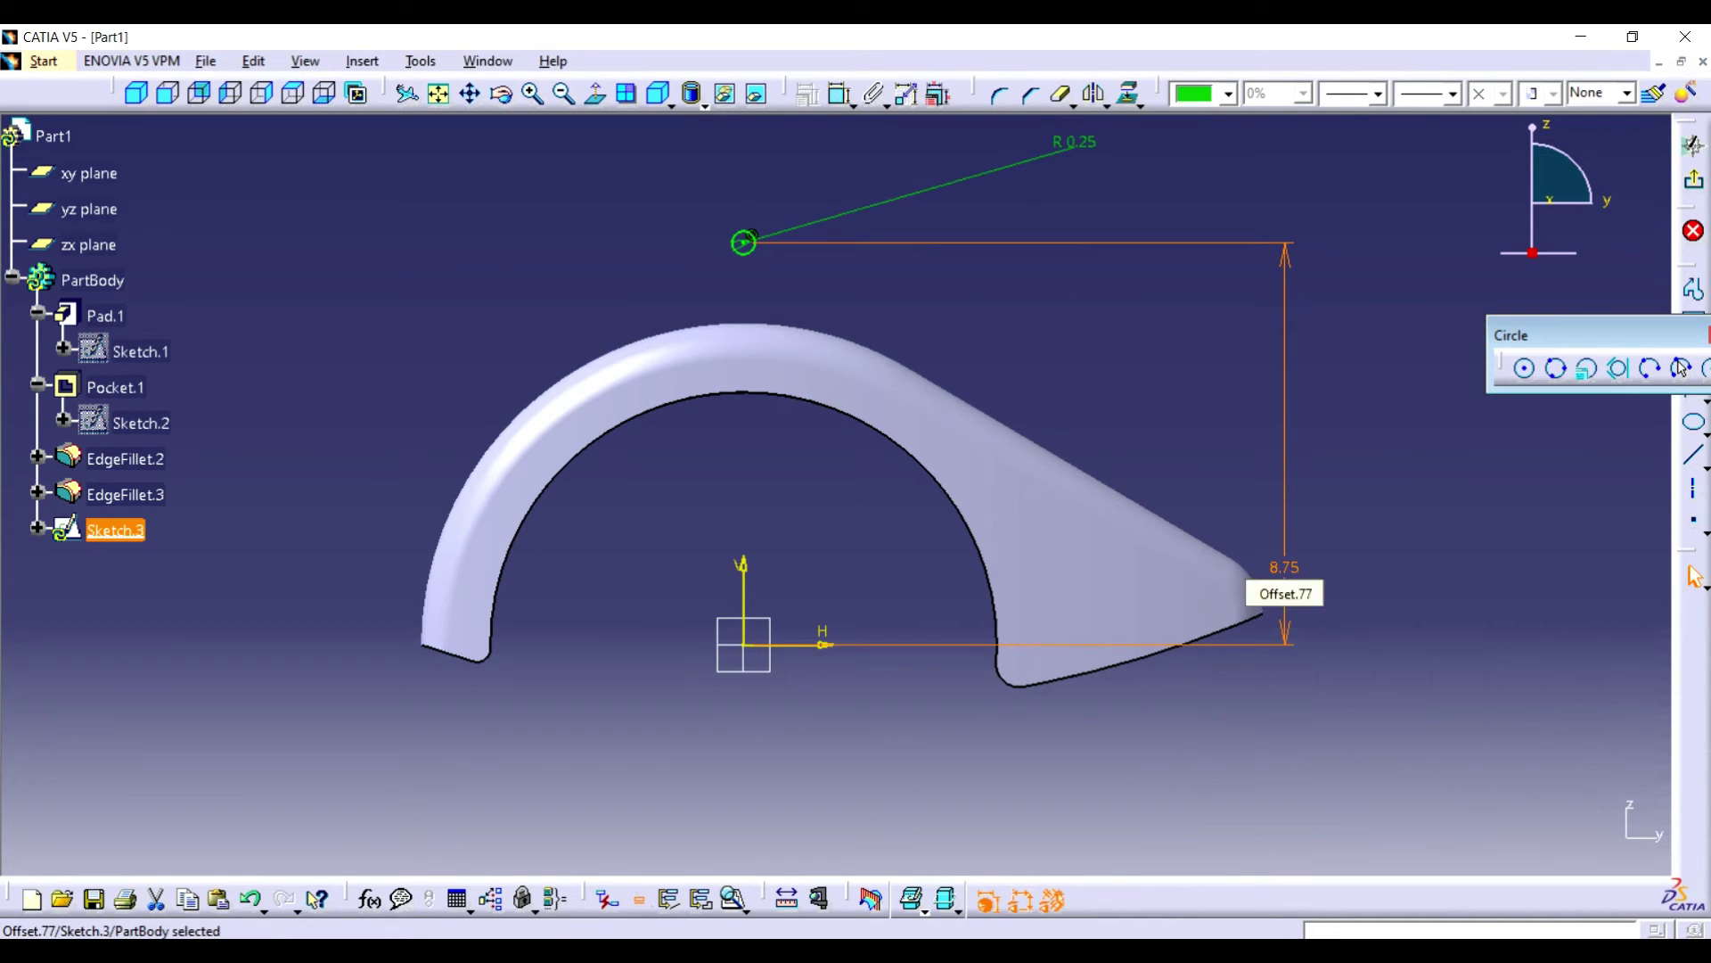
{"action": "double_click", "coordinate": [1284, 567]}
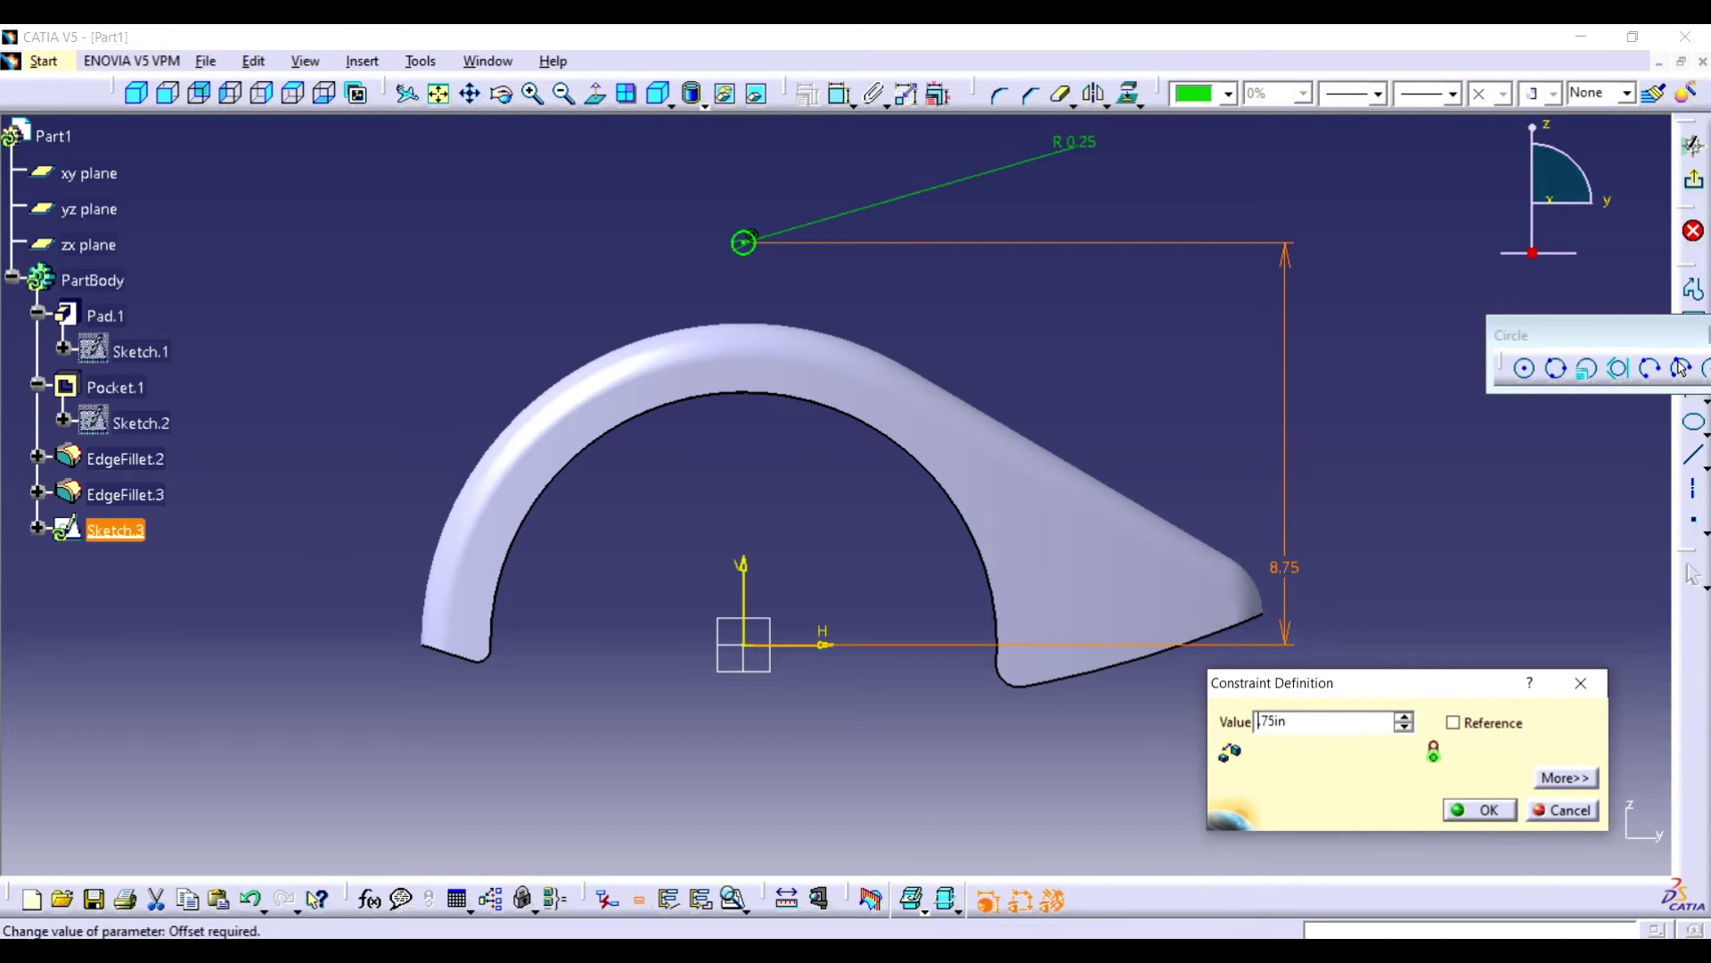
{"action": "key", "text": "Return"}
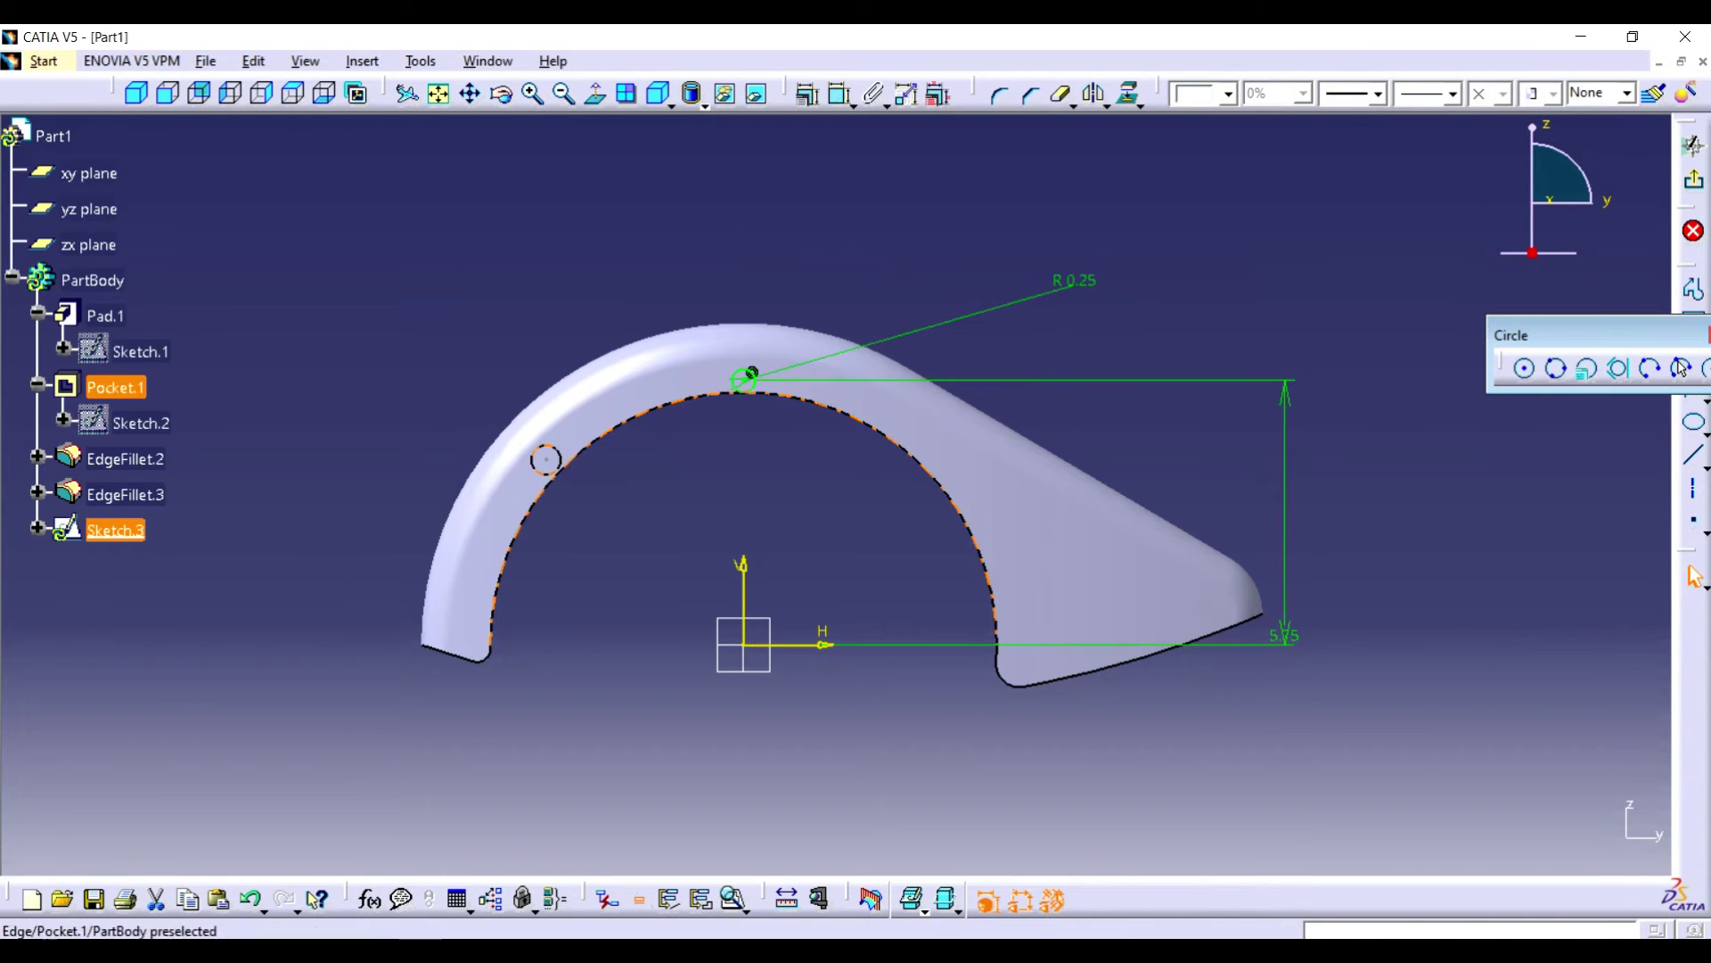
- Draw a second circle tangent to the inner arc on the hook's narrow side and set its radius to 0.25 in
{"action": "left_click", "coordinate": [1681, 368]}
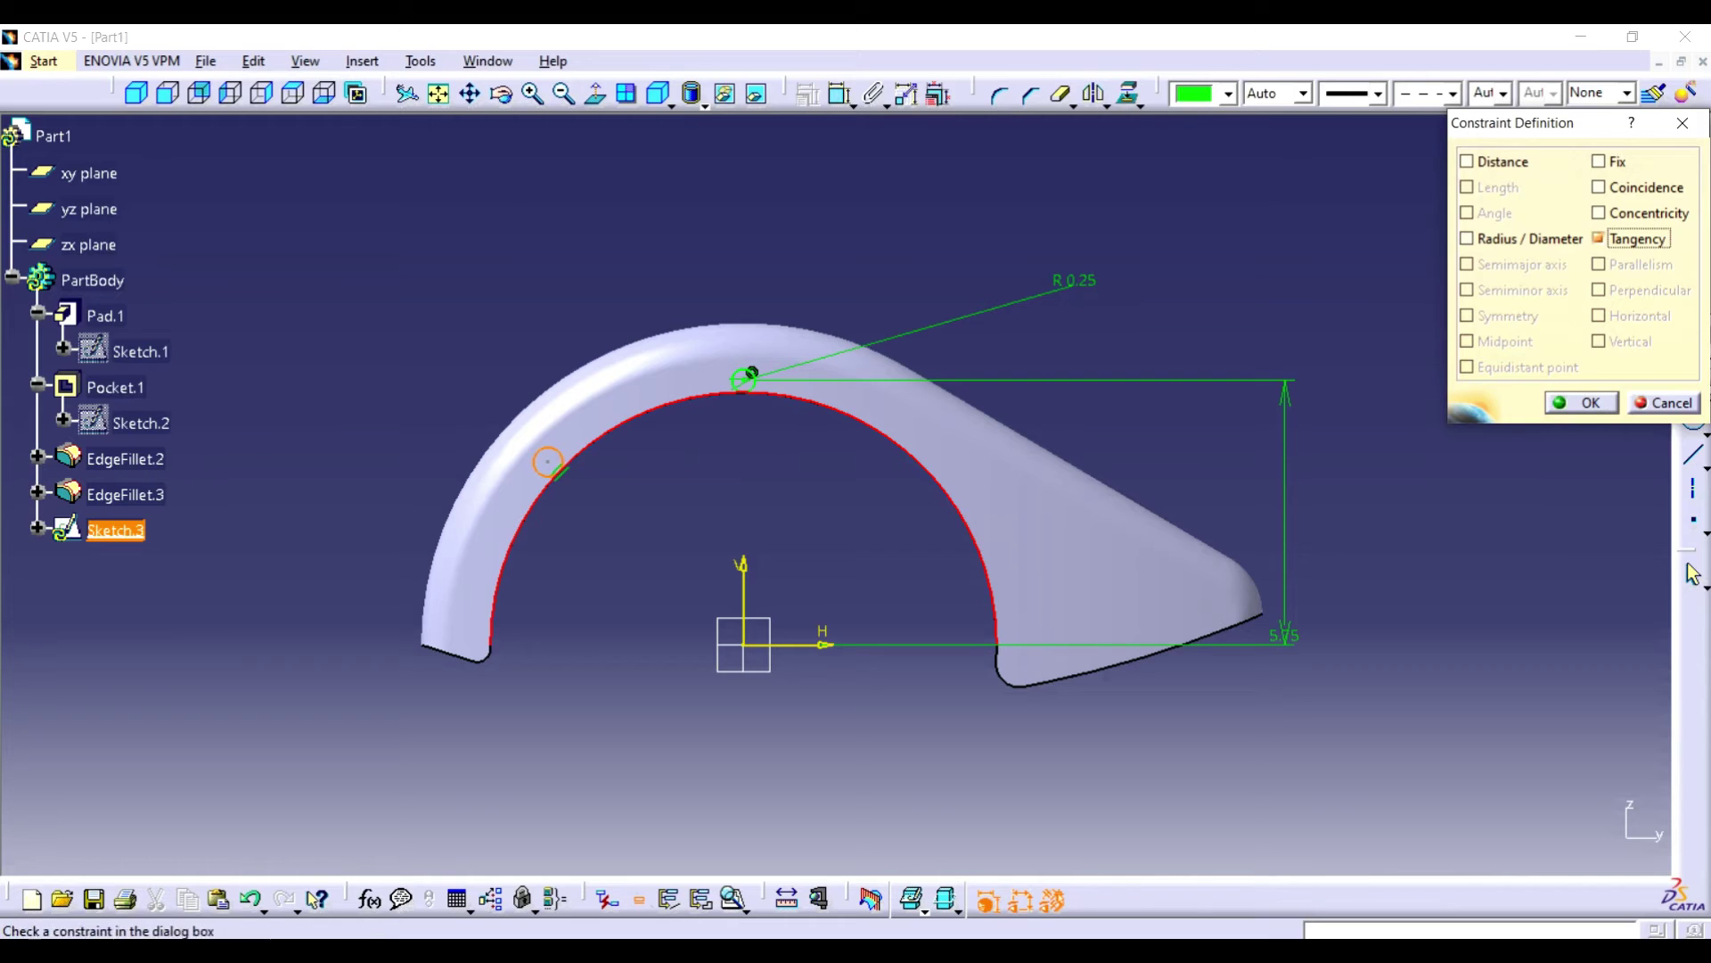
{"action": "left_click", "coordinate": [1582, 402]}
{"action": "left_click", "coordinate": [559, 464]}
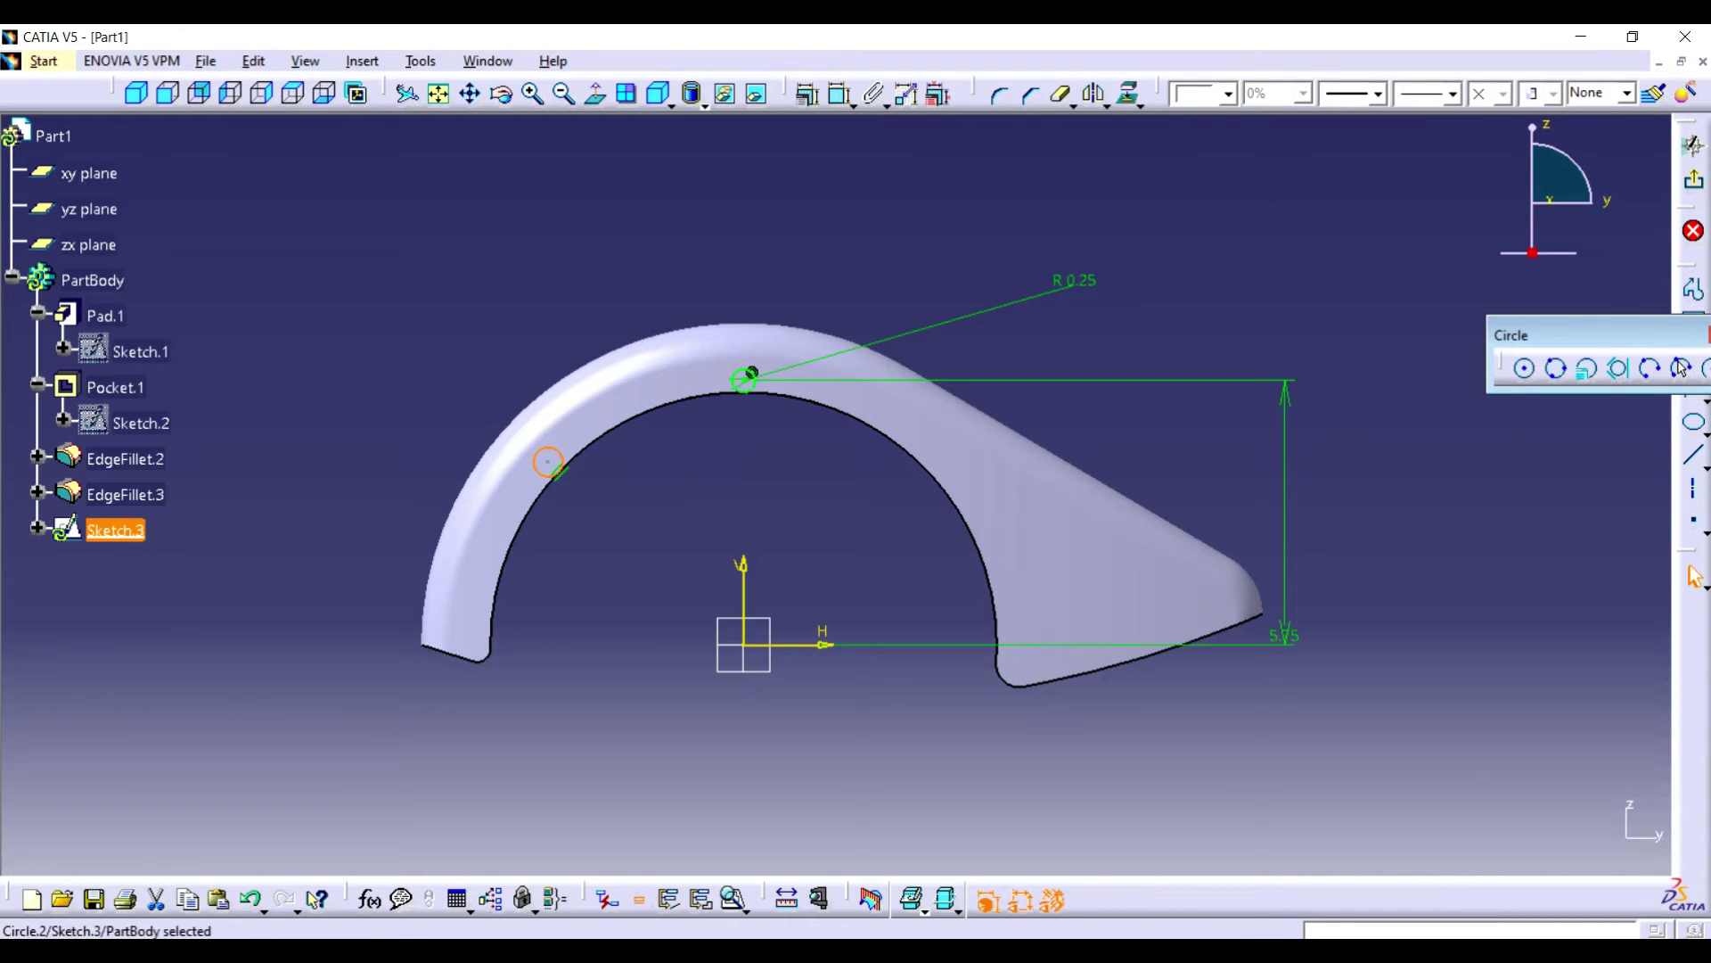
{"action": "left_click", "coordinate": [839, 94]}
{"action": "left_click", "coordinate": [512, 258]}
{"action": "double_click", "coordinate": [512, 258]}
{"action": "type", "text": "0."}
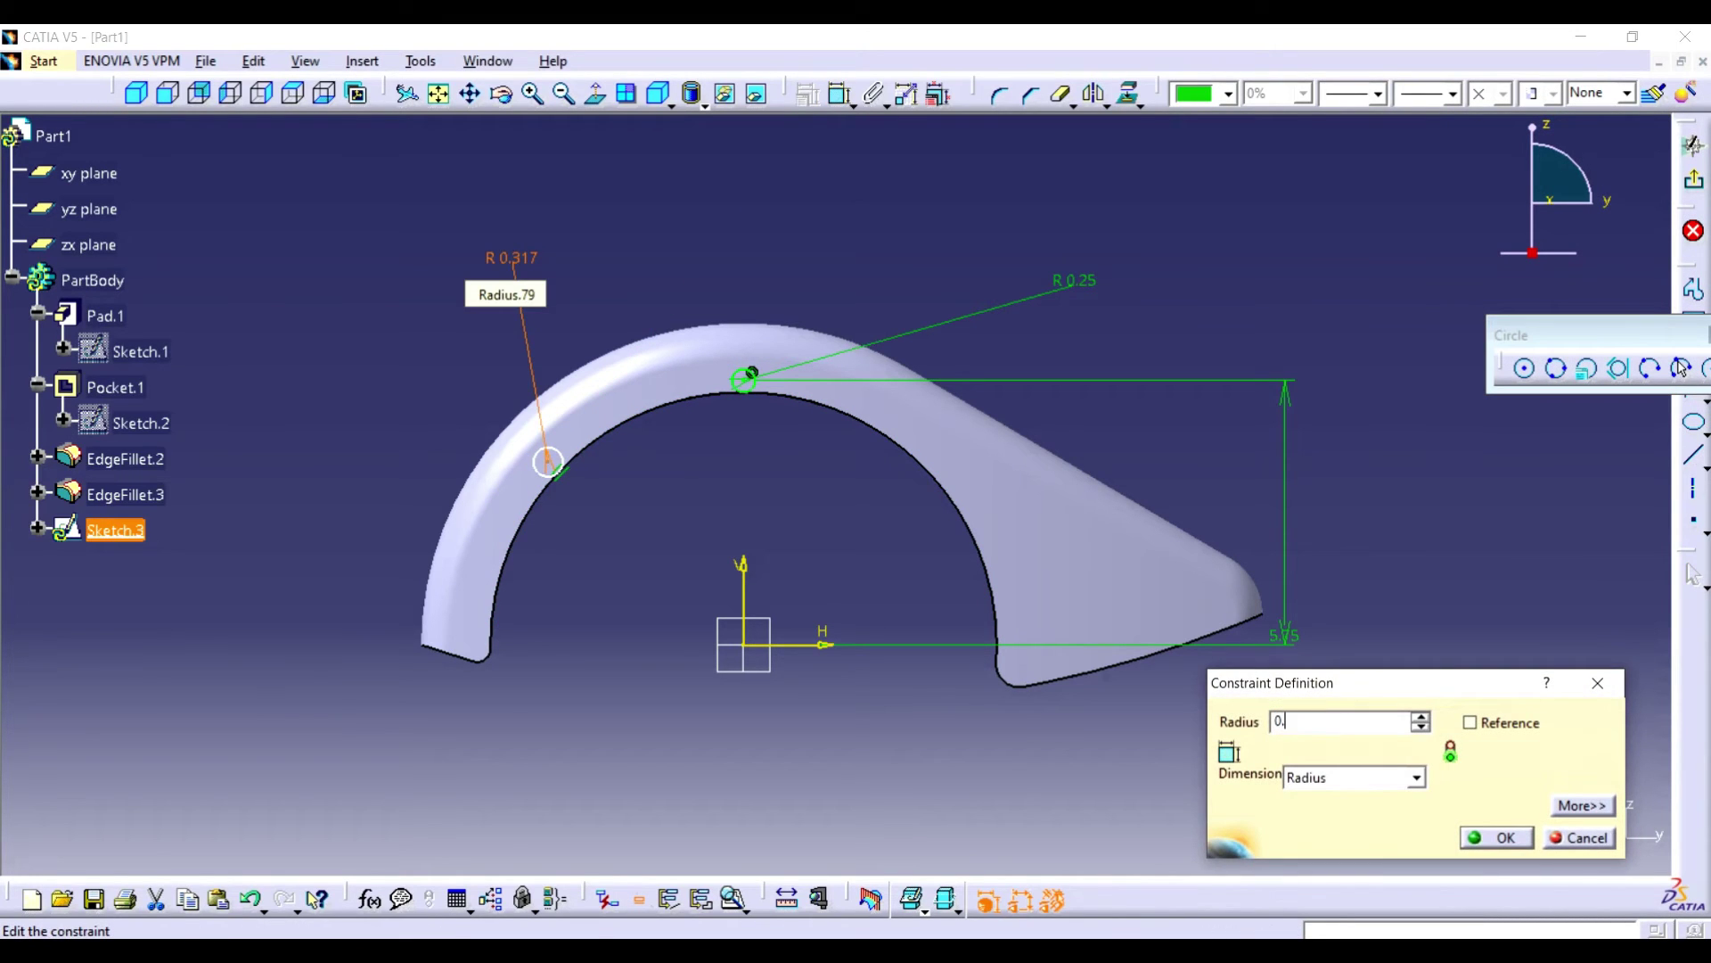
{"action": "type", "text": "25in"}
{"action": "key", "text": "Return"}
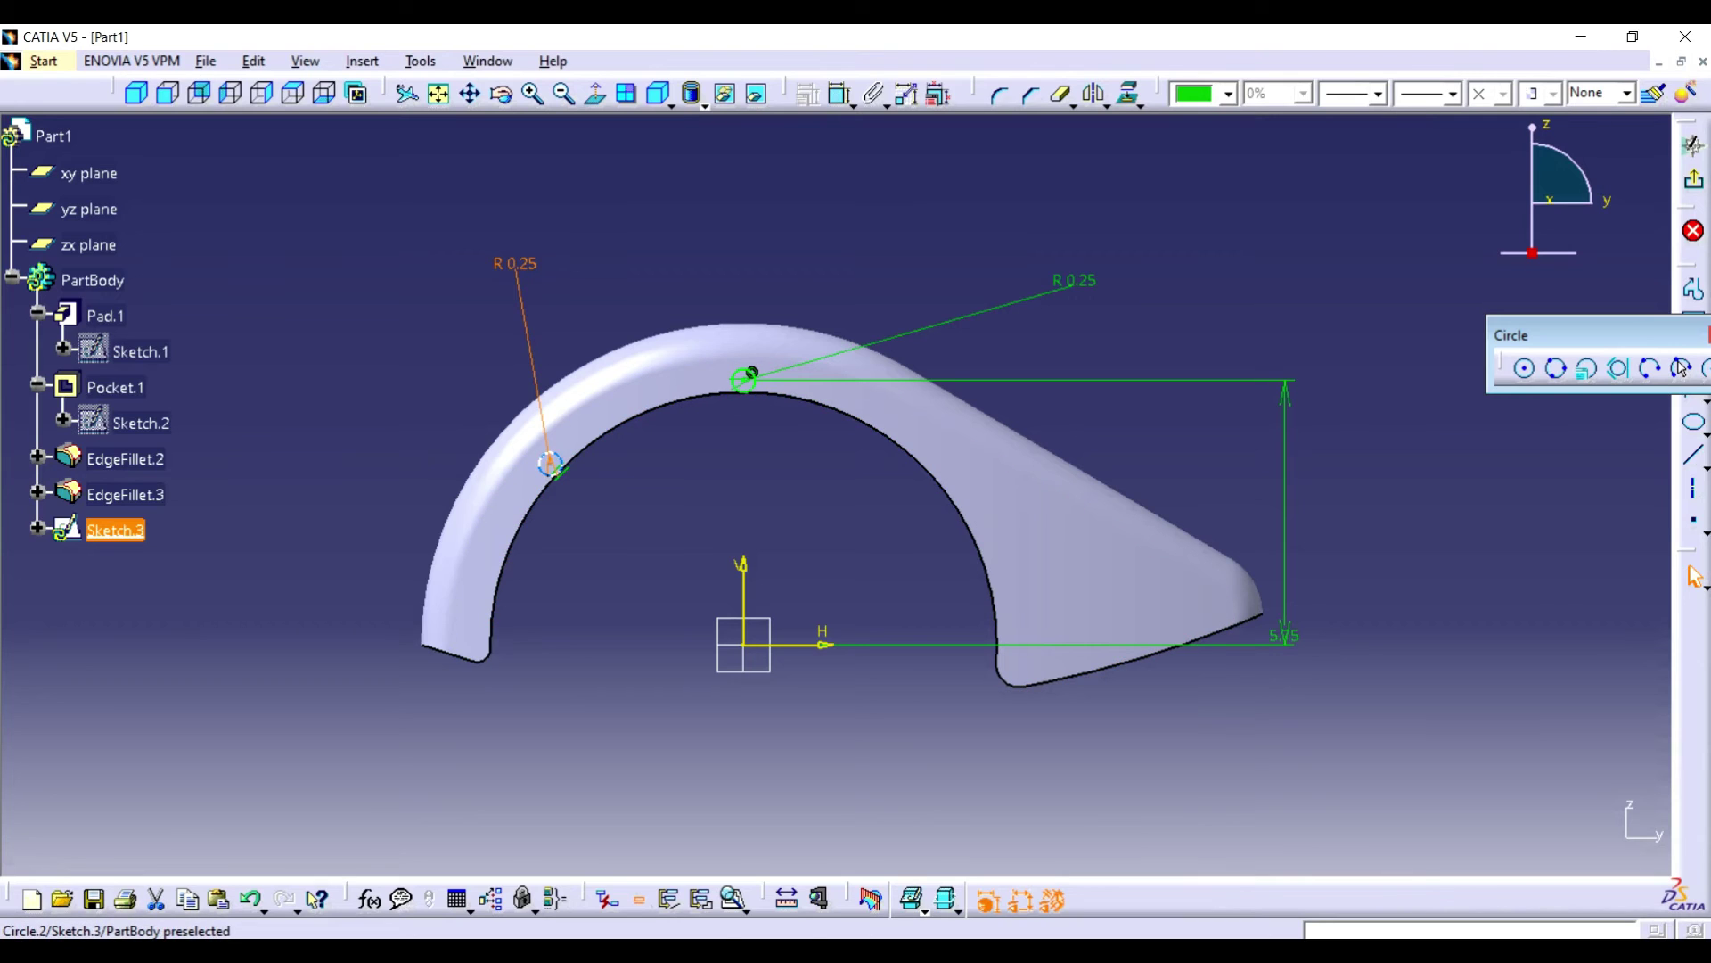
- Set the second circle's distance from the horizontal axis to 3.7 in and exit the sketch
{"action": "left_click", "coordinate": [550, 464]}
{"action": "left_click", "coordinate": [841, 93]}
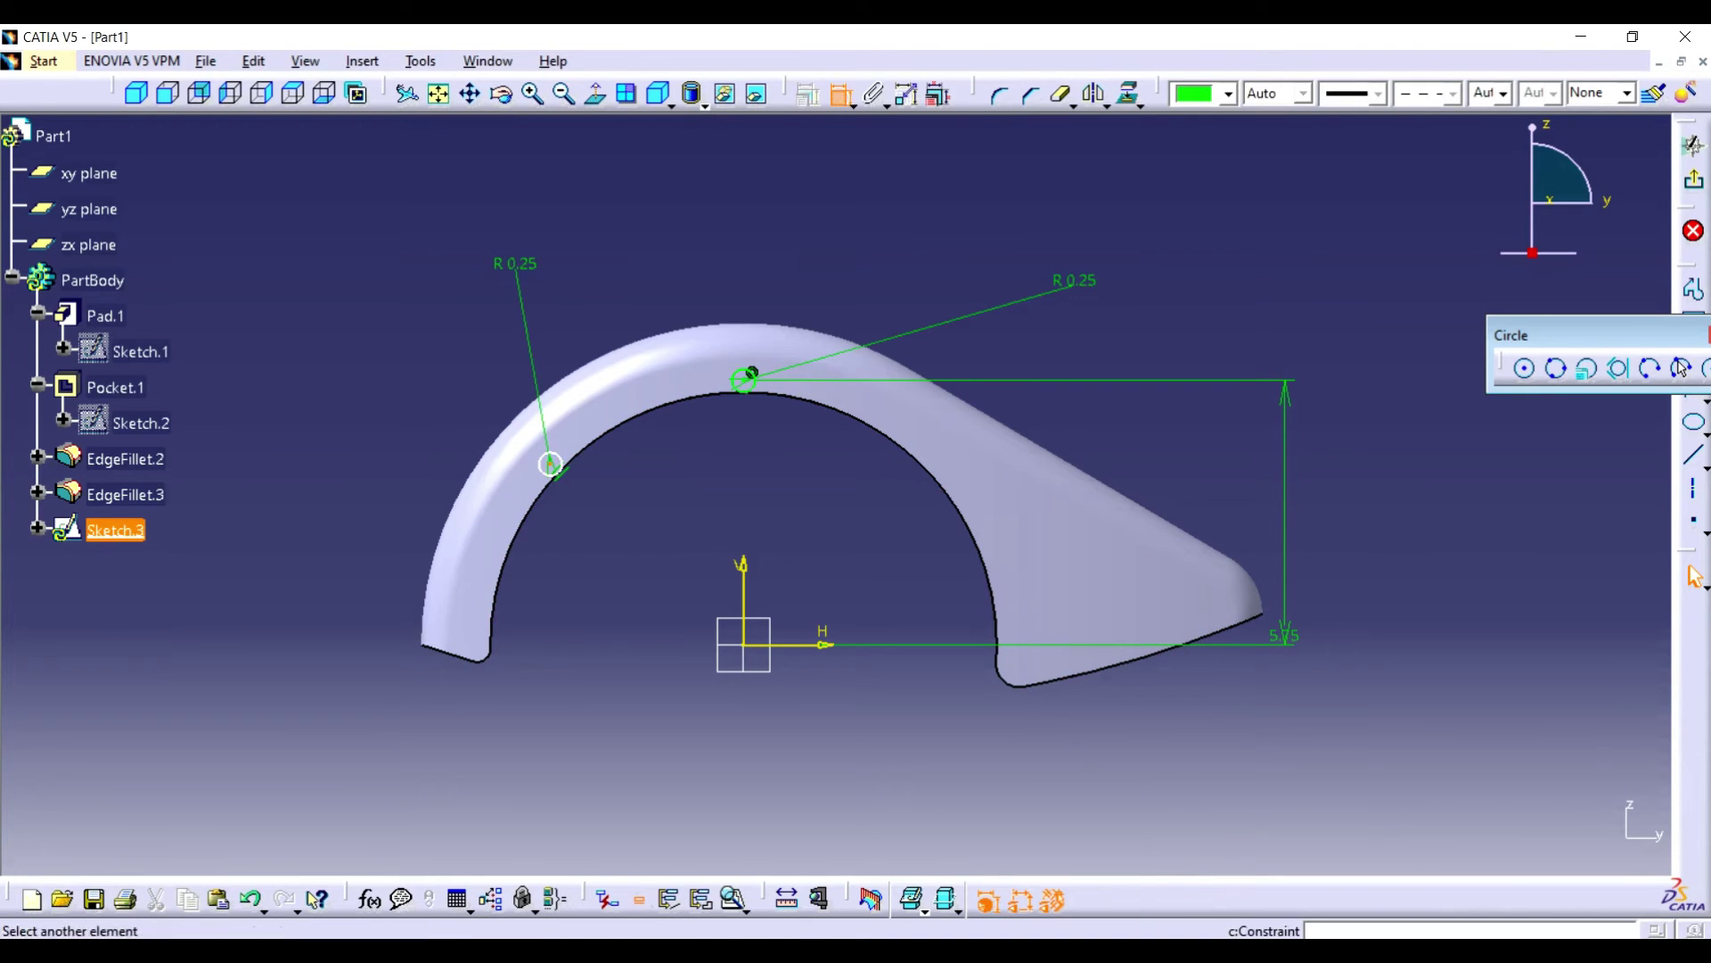
{"action": "left_click", "coordinate": [784, 644]}
{"action": "left_click", "coordinate": [634, 669]}
{"action": "double_click", "coordinate": [634, 668]}
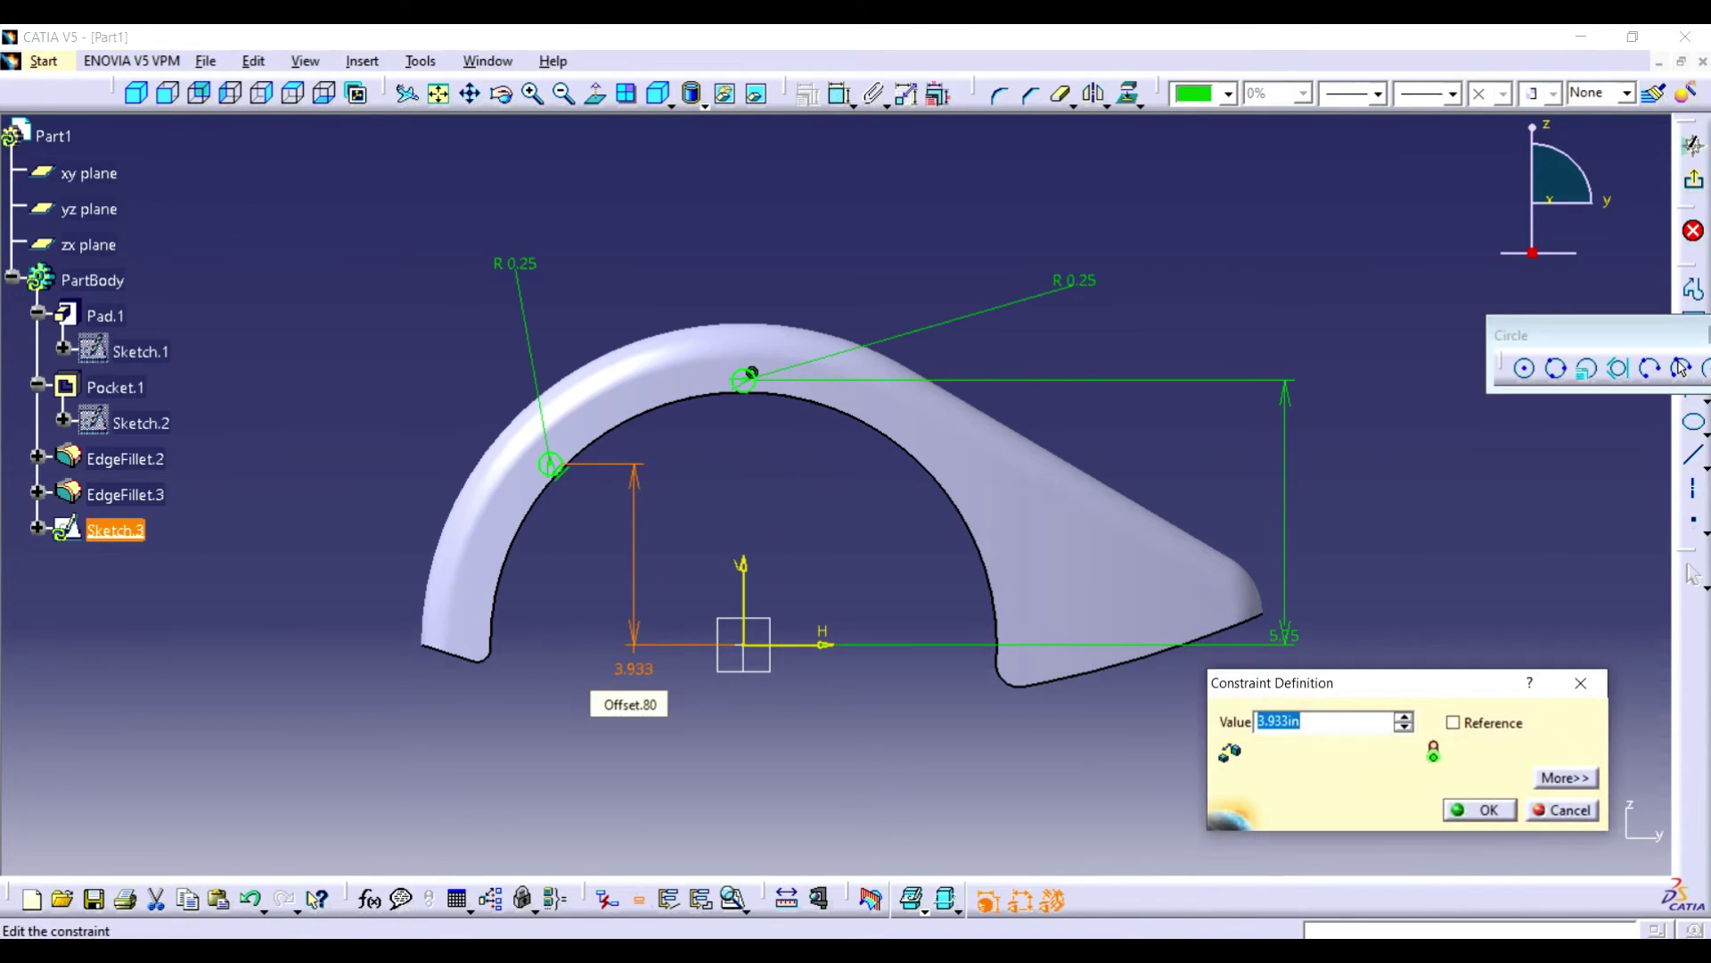
{"action": "key", "text": "Return"}
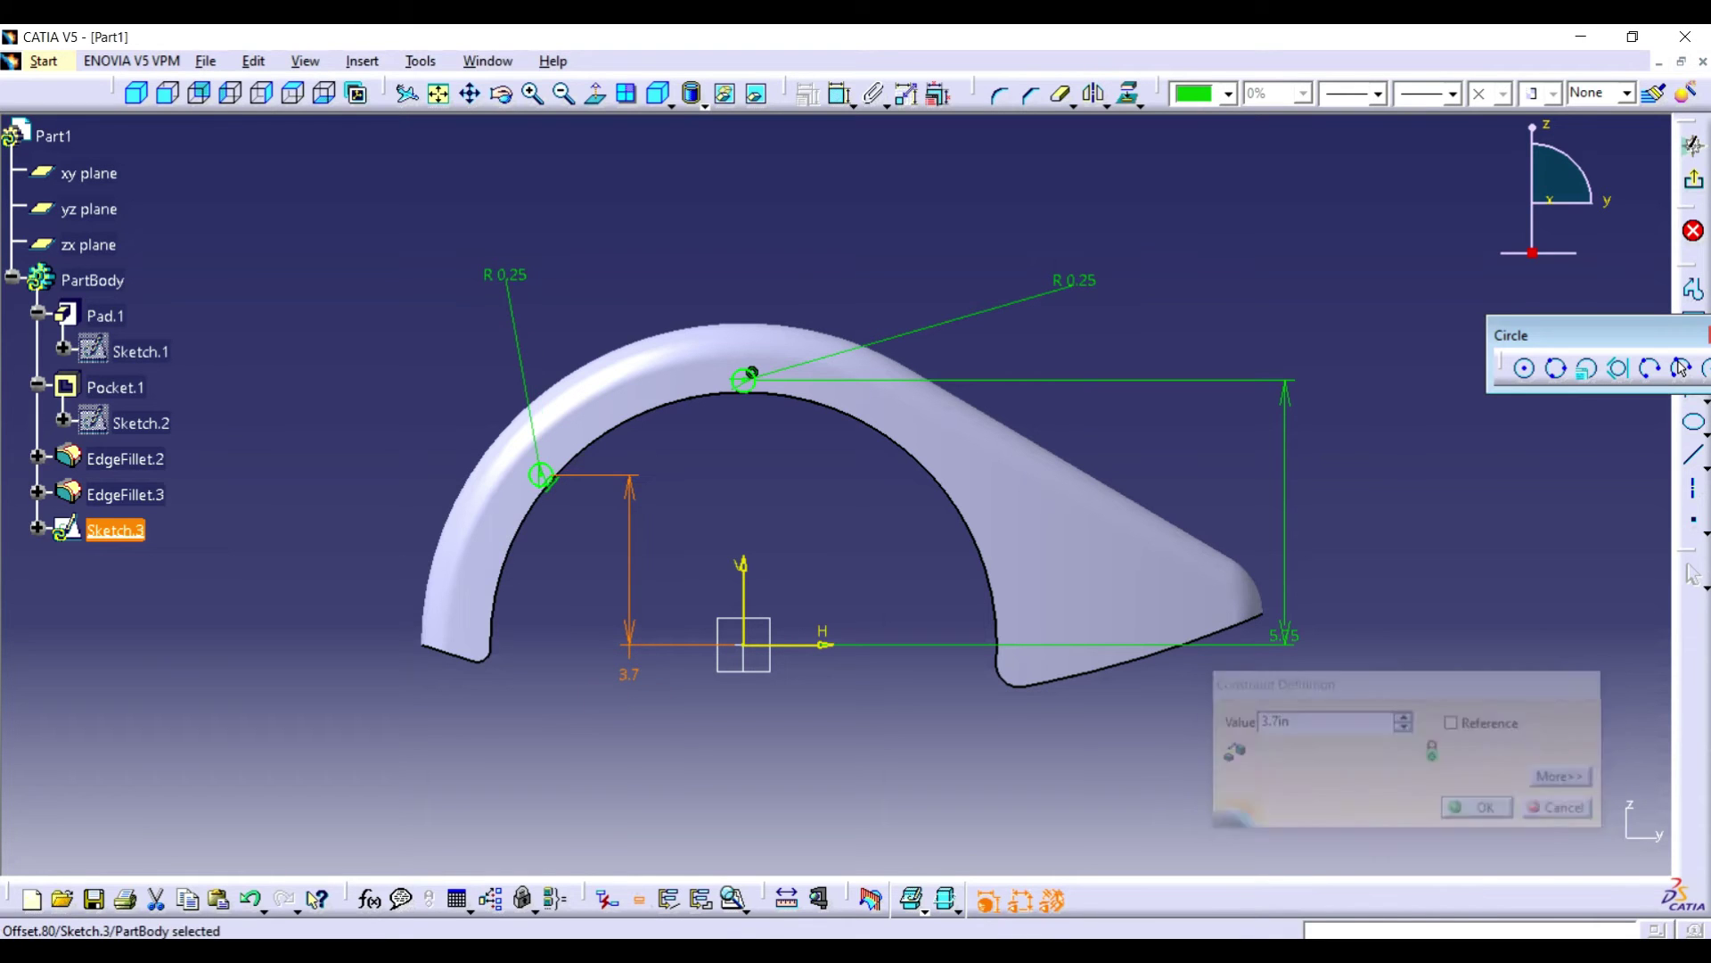
{"action": "left_click", "coordinate": [1693, 180]}
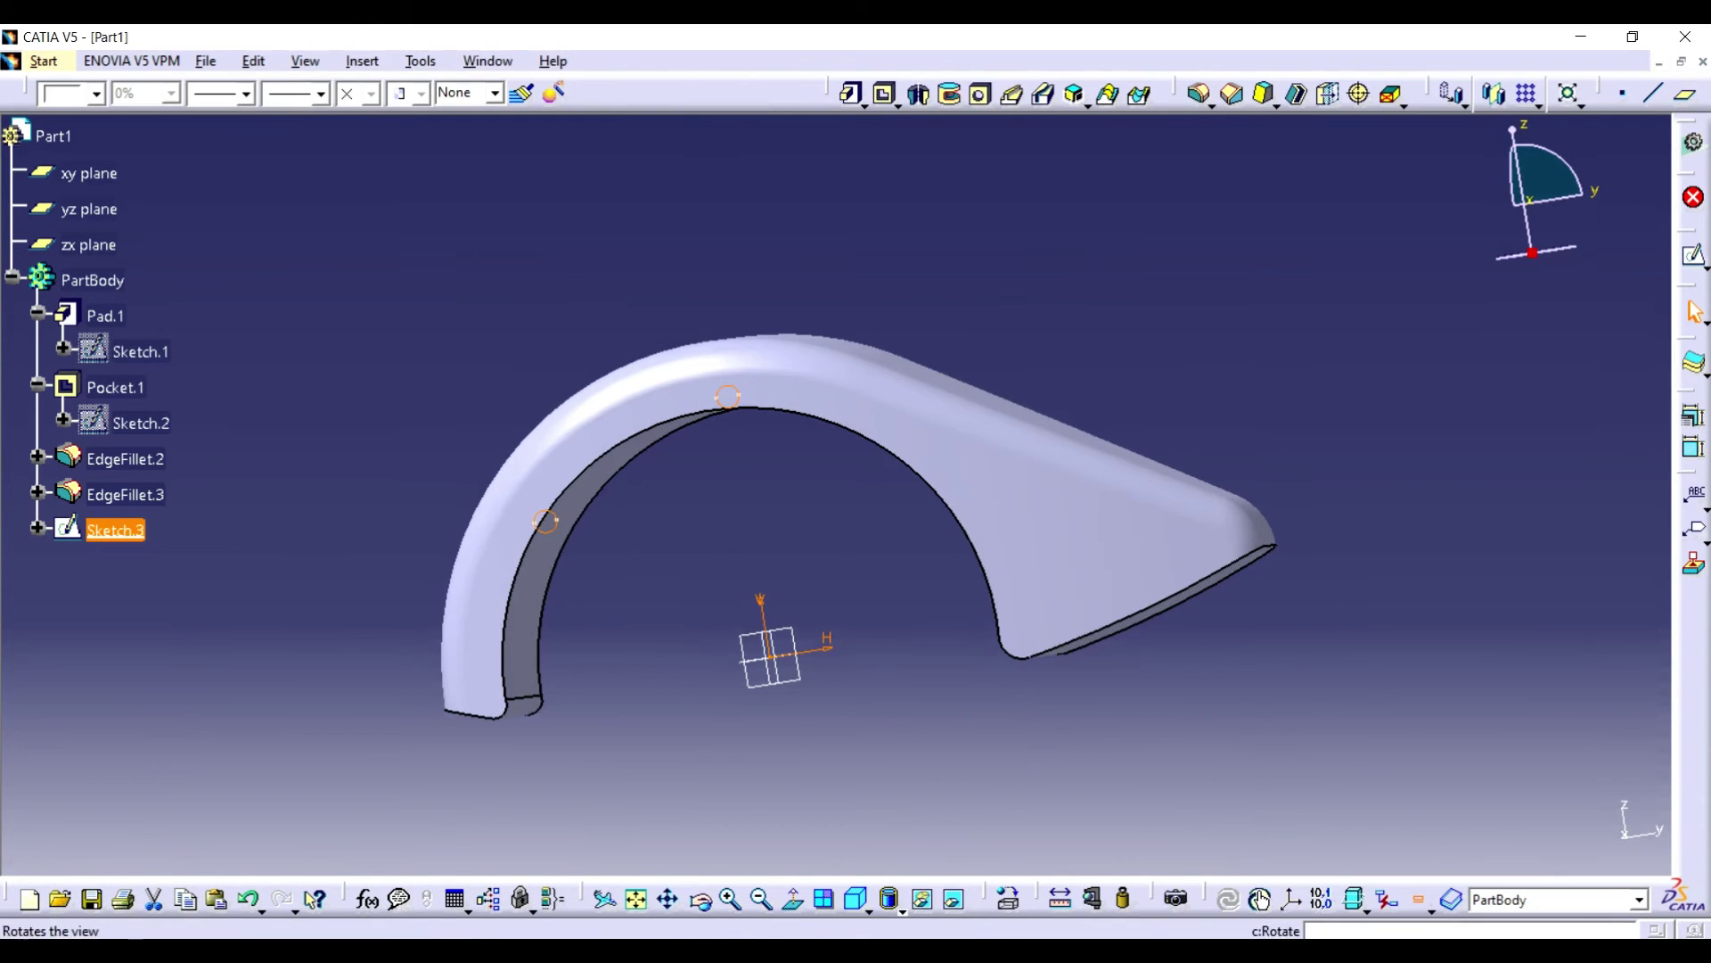
- Extrude the sketch of two small circles into a pad 3.16 in long, using Reverse Direction to check which side it extends to
{"action": "left_click", "coordinate": [699, 898]}
{"action": "mouse_move", "coordinate": [807, 500]}
{"action": "left_mouse_down"}
{"action": "mouse_move", "coordinate": [653, 615]}
{"action": "mouse_move", "coordinate": [816, 504]}
{"action": "left_mouse_up"}
{"action": "left_click", "coordinate": [852, 94]}
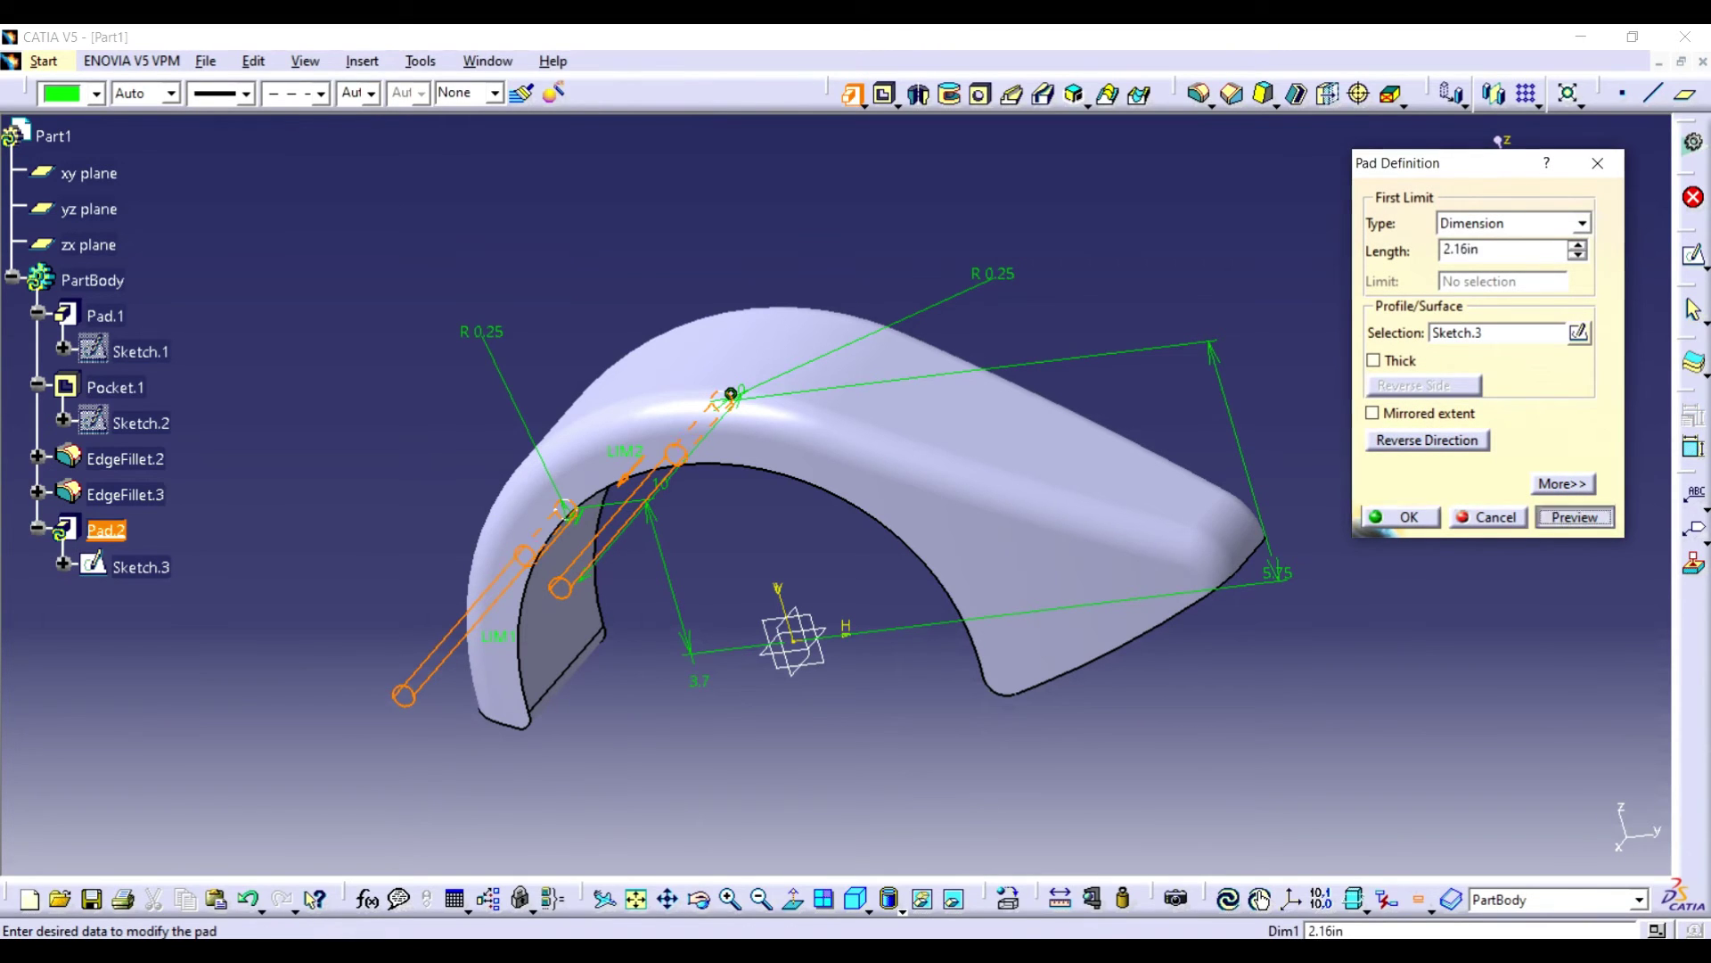
{"action": "left_click", "coordinate": [1009, 541]}
{"action": "left_click", "coordinate": [699, 899]}
{"action": "left_click_drag", "start_coordinate": [816, 499], "coordinate": [790, 655]}
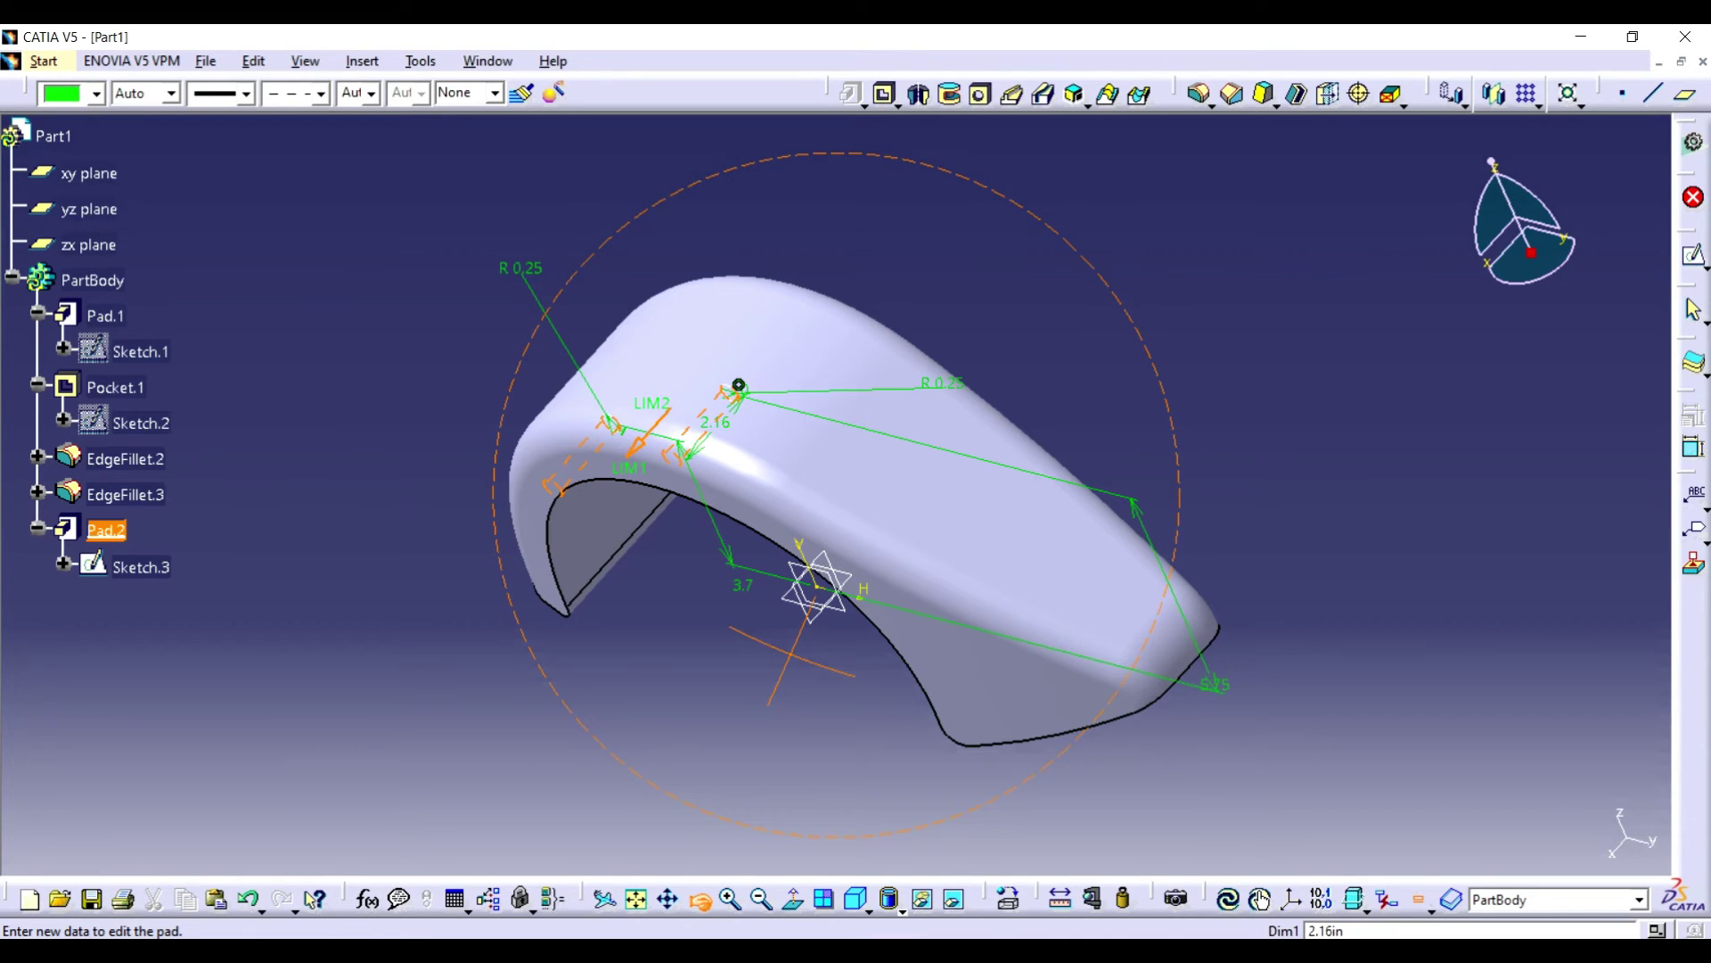
{"action": "left_click_drag", "start_coordinate": [792, 655], "coordinate": [792, 655]}
{"action": "left_click", "coordinate": [700, 899]}
{"action": "left_click_drag", "start_coordinate": [909, 581], "coordinate": [698, 680]}
{"action": "left_click", "coordinate": [1427, 440]}
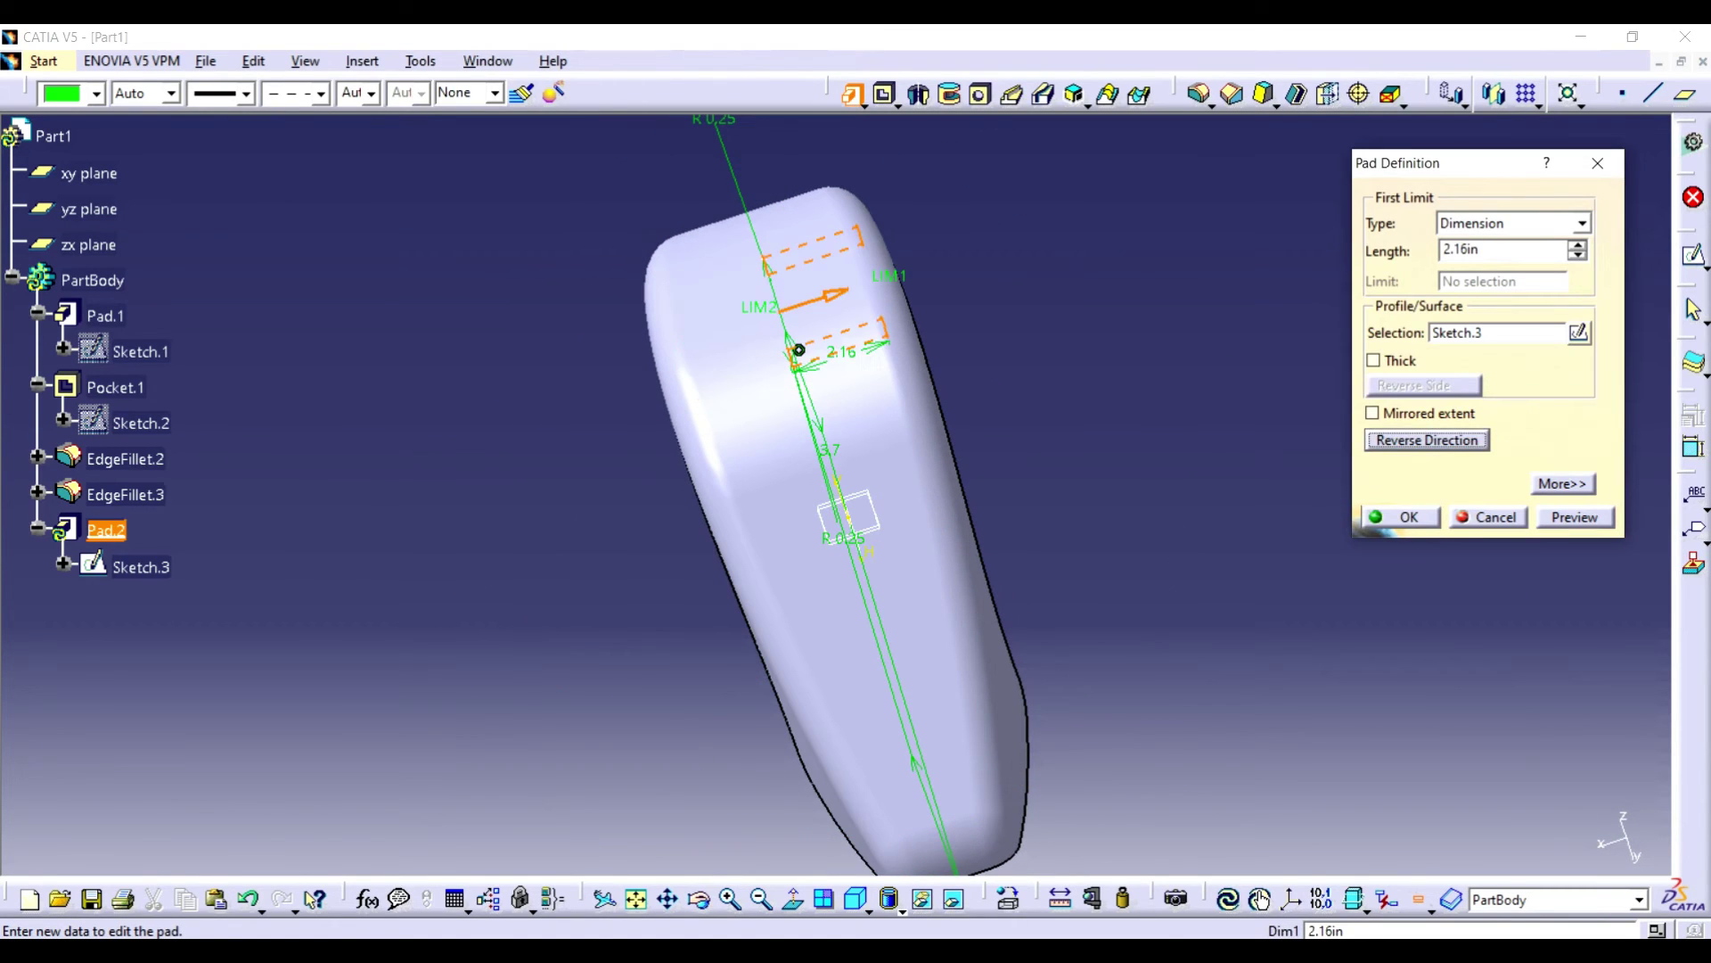
{"action": "left_click", "coordinate": [1427, 440]}
{"action": "left_click", "coordinate": [1451, 250]}
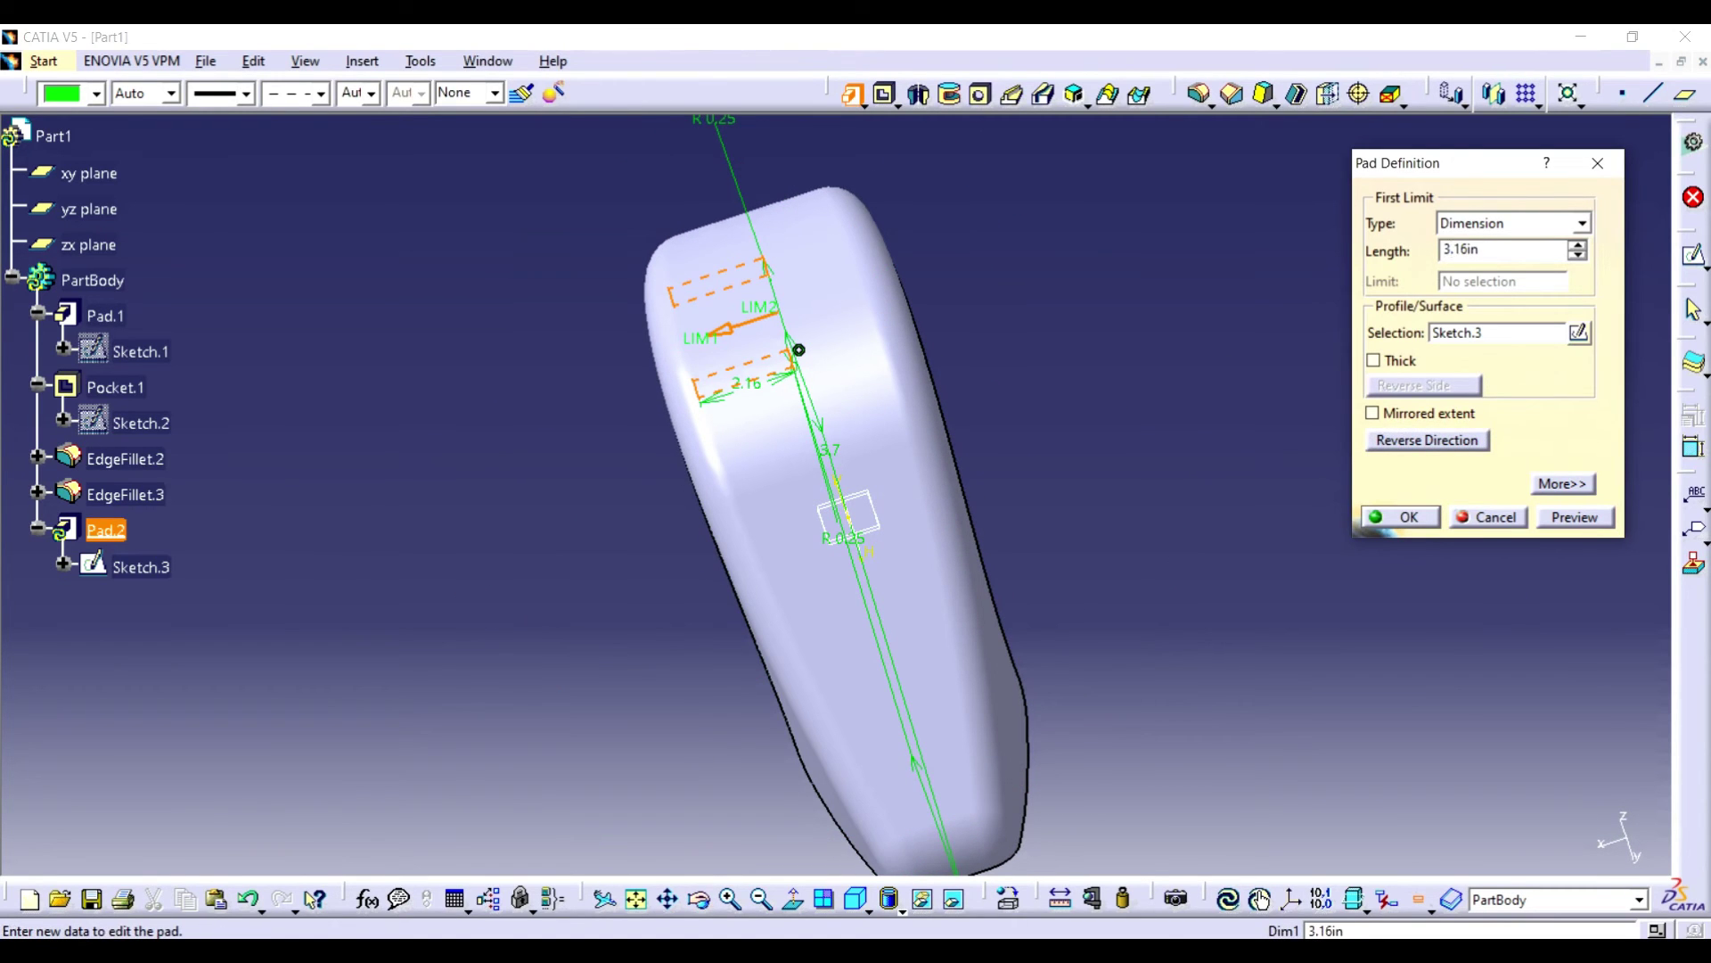
{"action": "left_click", "coordinate": [1575, 517]}
{"action": "left_click", "coordinate": [1401, 517]}
- Save the finished part as Part19
{"action": "left_click", "coordinate": [700, 899]}
{"action": "left_click_drag", "start_coordinate": [699, 419], "coordinate": [968, 406]}
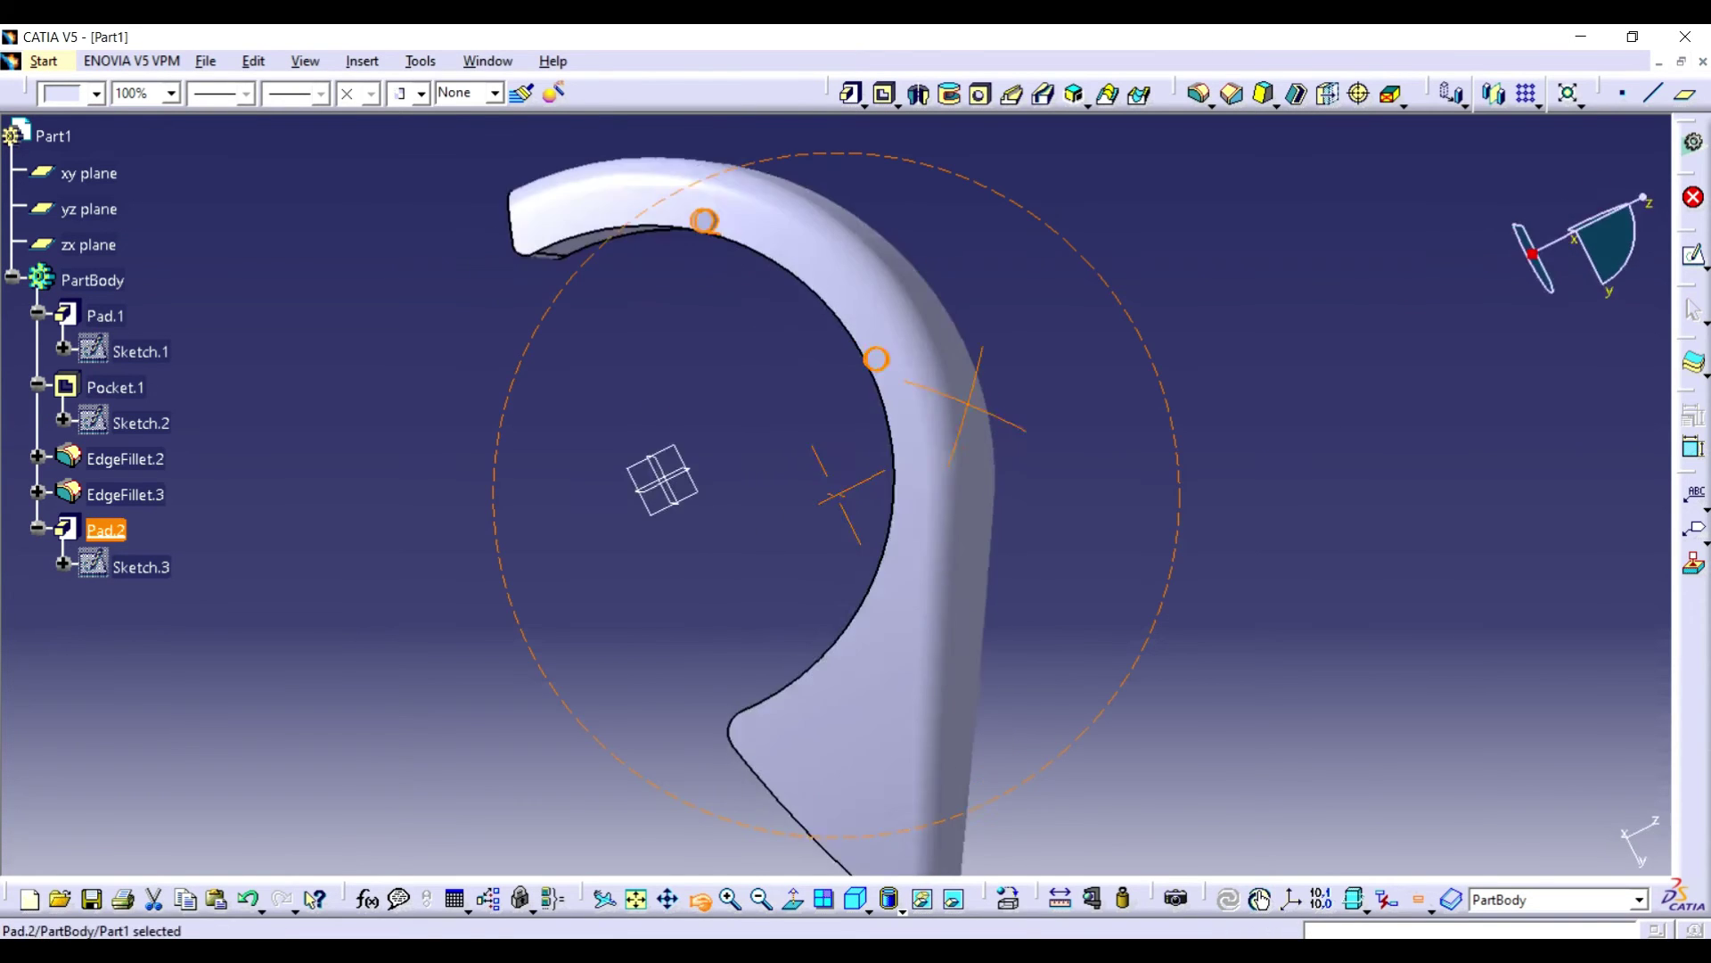
{"action": "left_click_drag", "start_coordinate": [662, 480], "coordinate": [767, 641]}
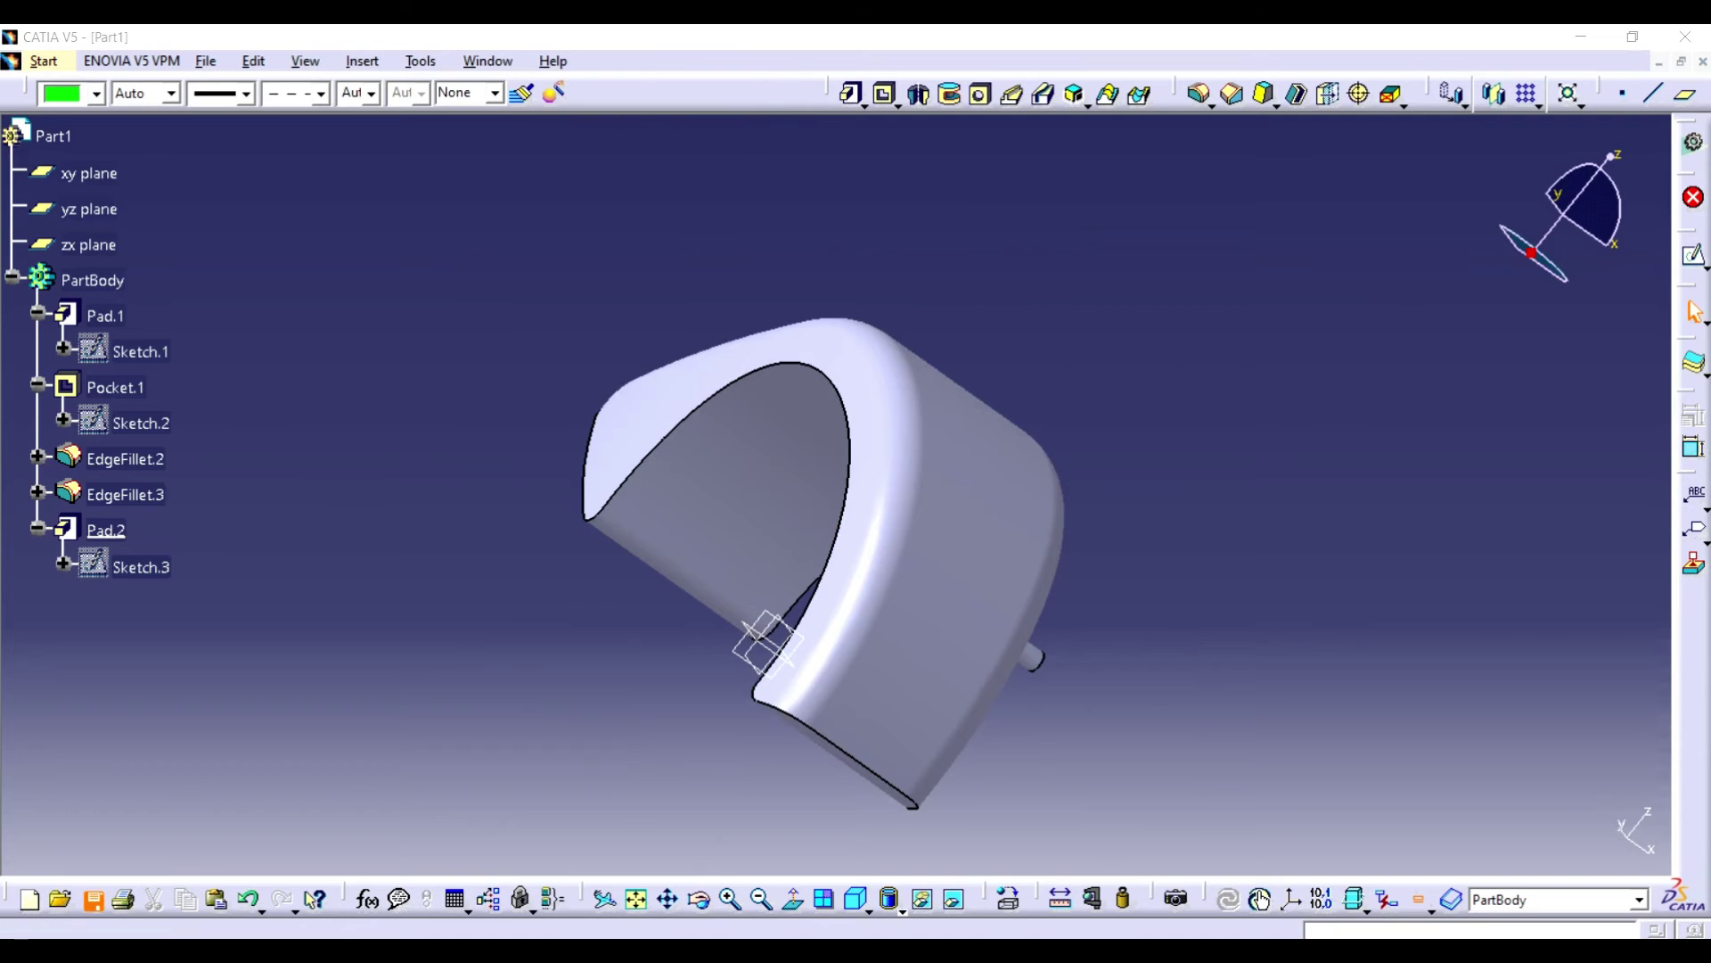
{"action": "key", "text": "ctrl+s"}
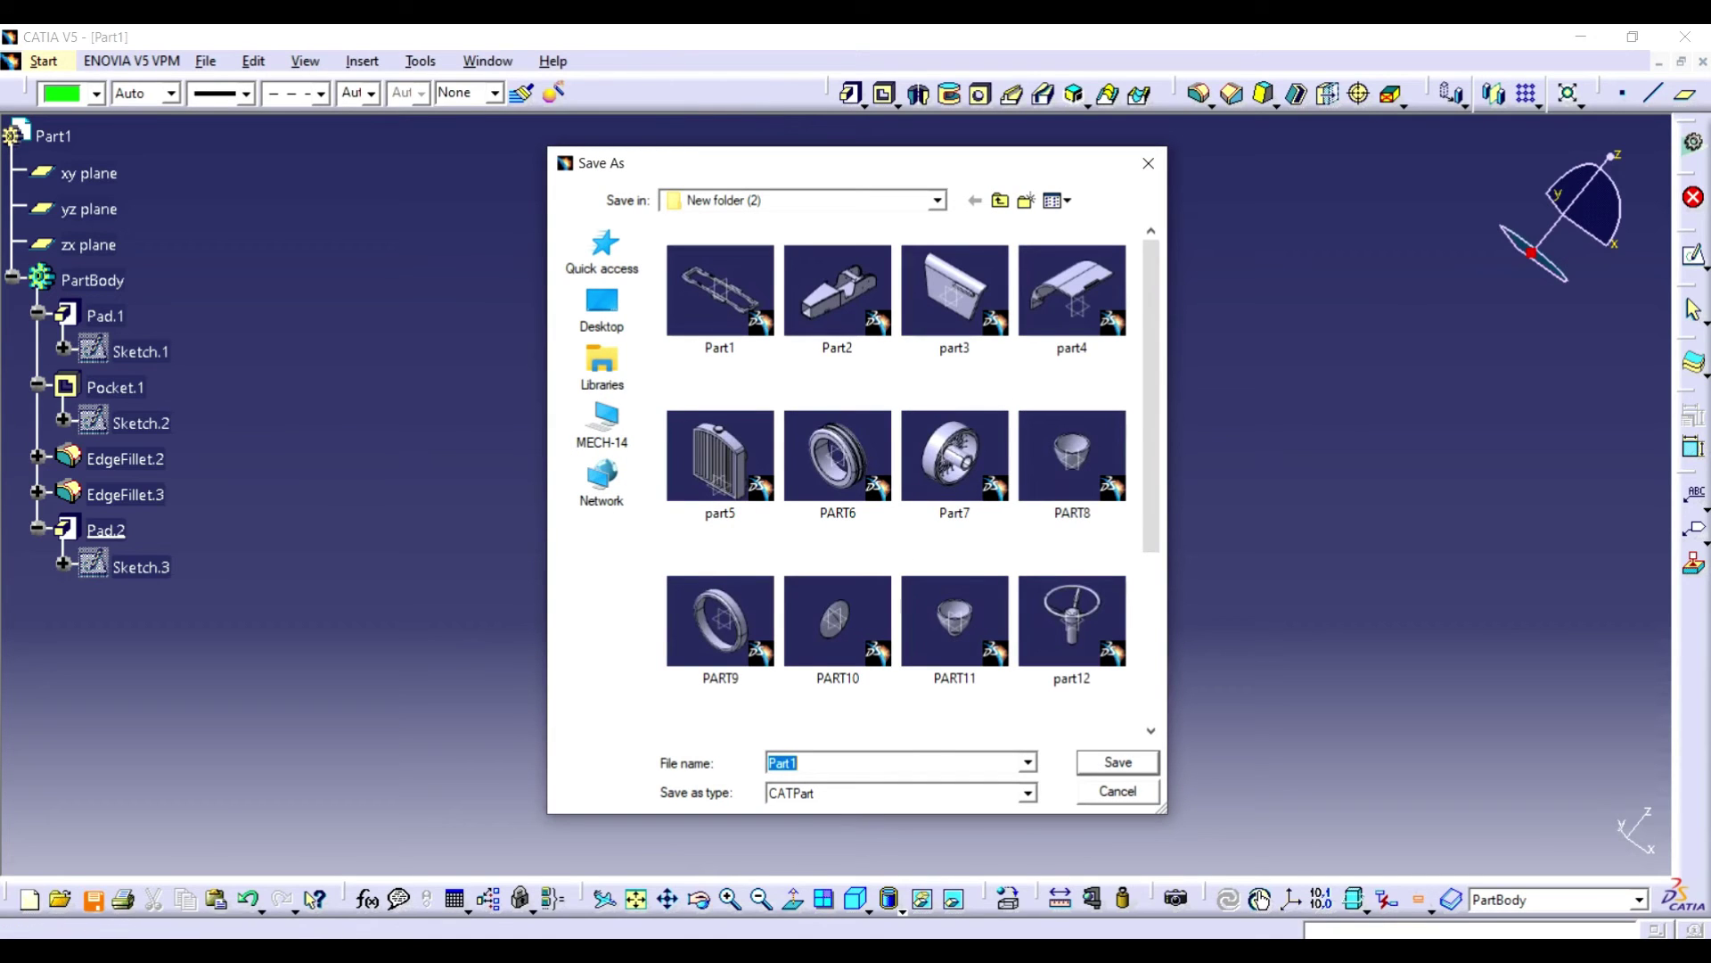
{"action": "scroll", "coordinate": [896, 481], "scroll_direction": "down", "scroll_amount": 3}
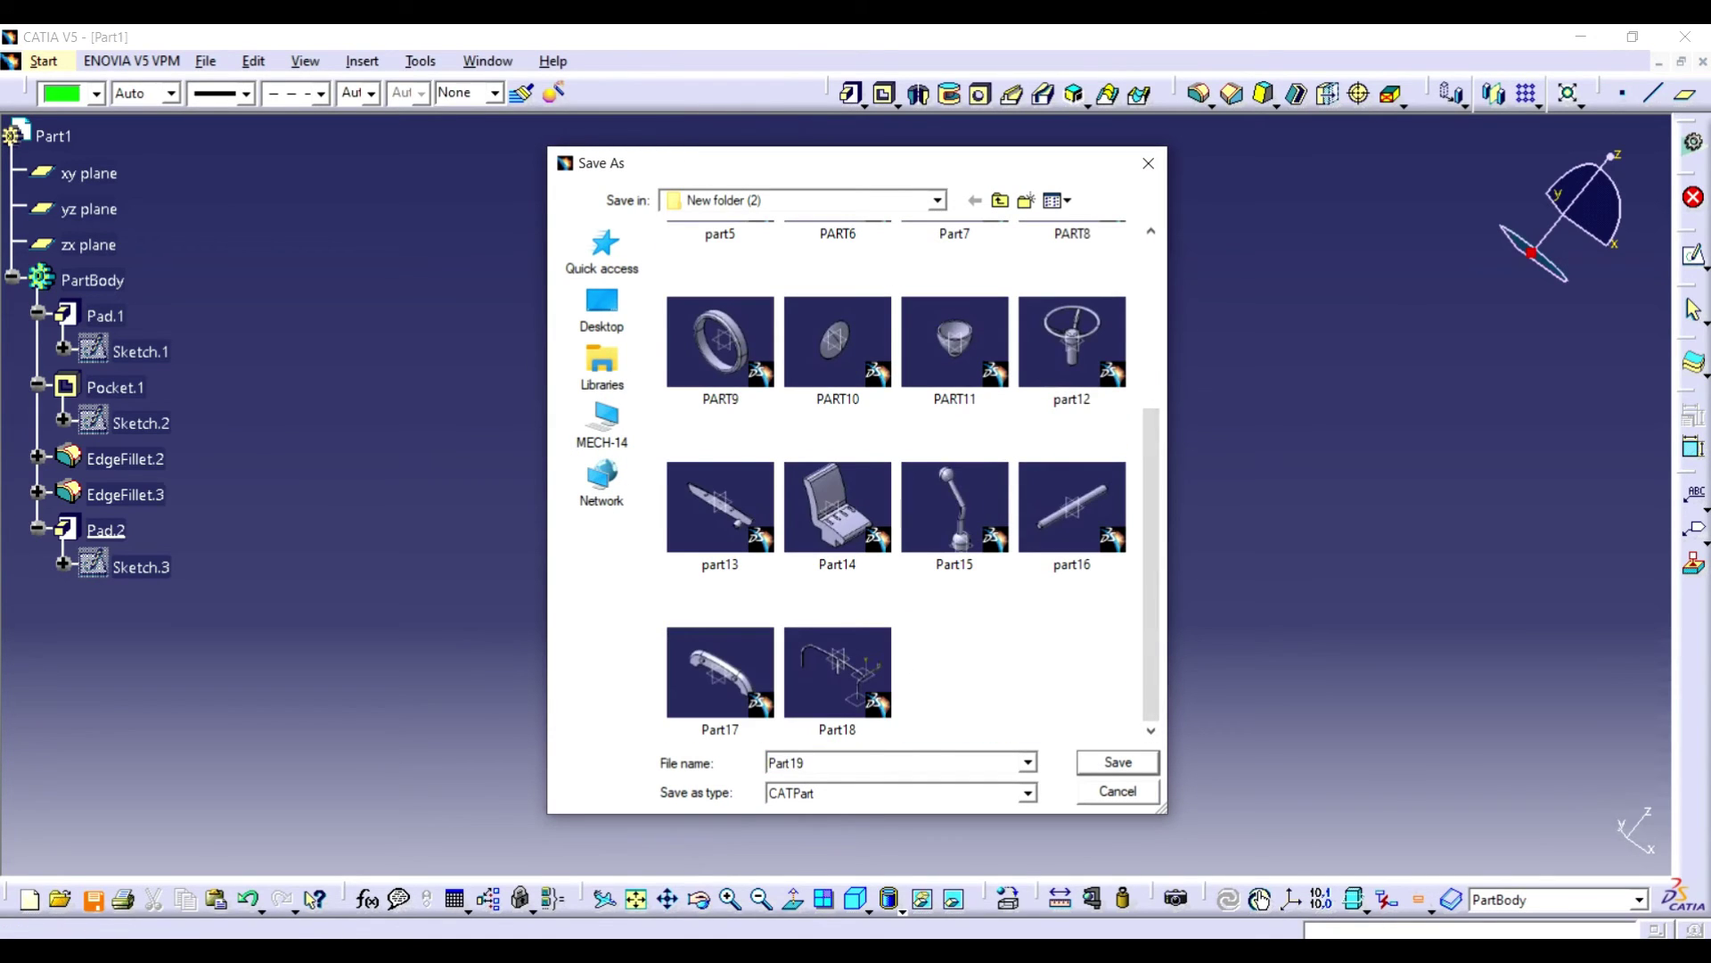
{"action": "key", "text": "Return"}
- In a new part, sketch a shallow three-point arc on the yz plane from the origin, falling gently over about 3 in horizontally
{"action": "right_click", "coordinate": [1394, 918]}
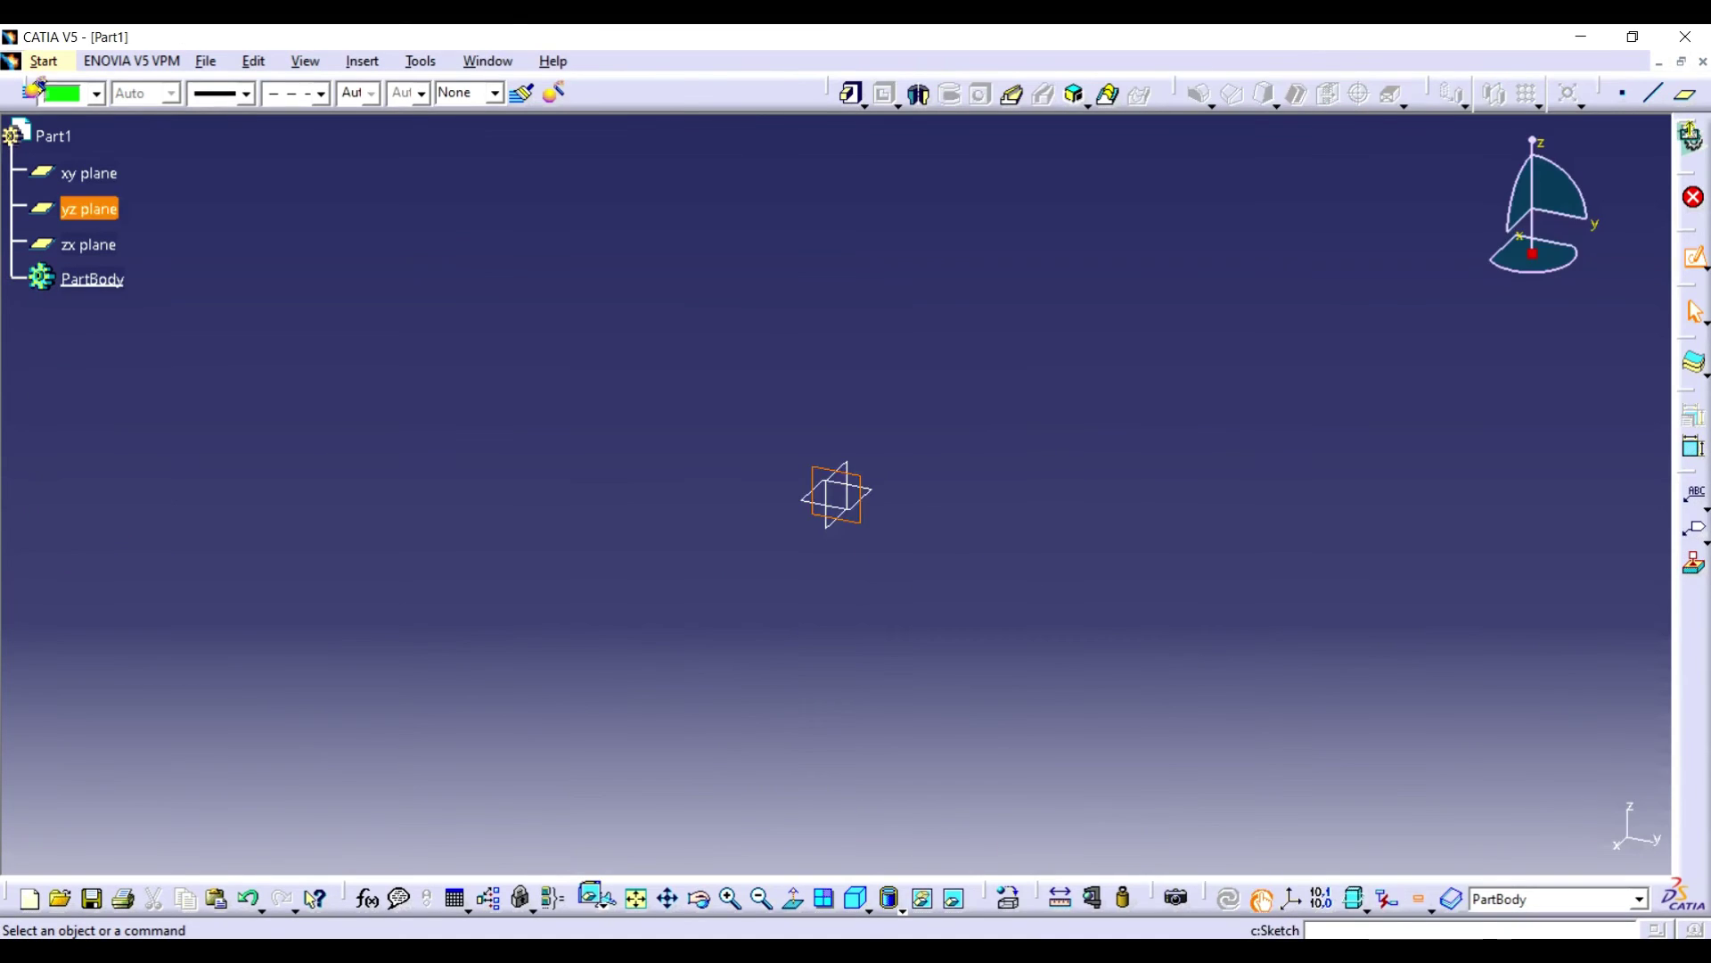
{"action": "left_click", "coordinate": [1695, 257]}
{"action": "left_click", "coordinate": [1696, 354]}
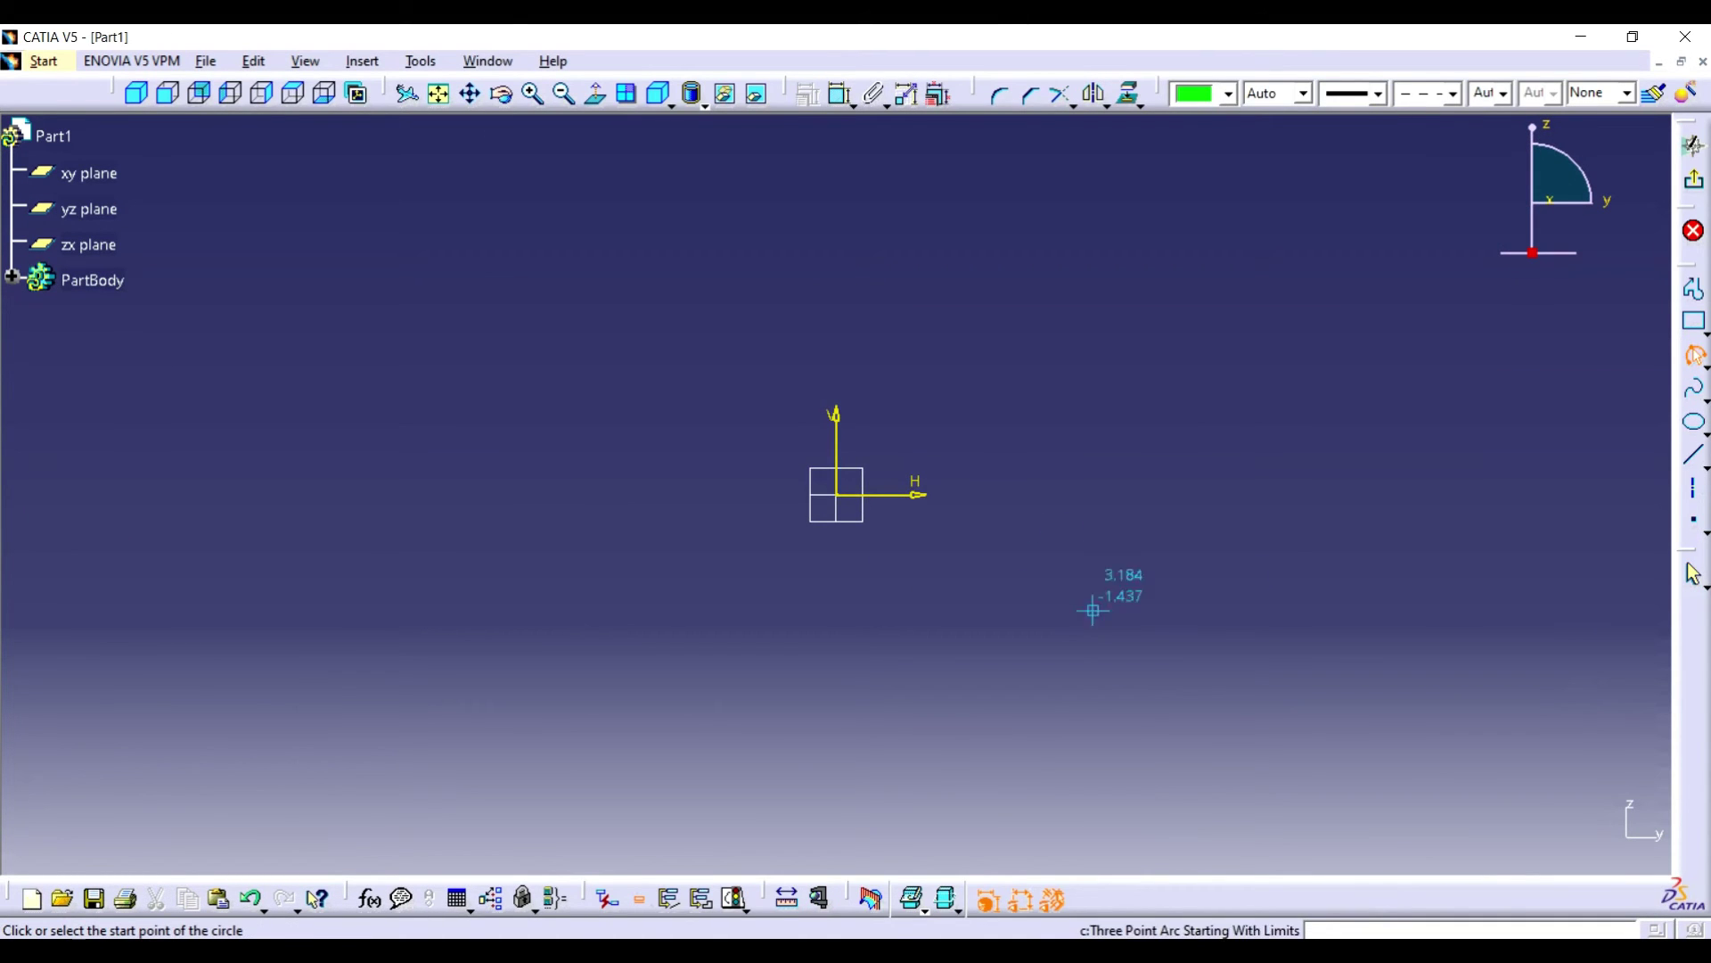
{"action": "left_click", "coordinate": [1079, 555]}
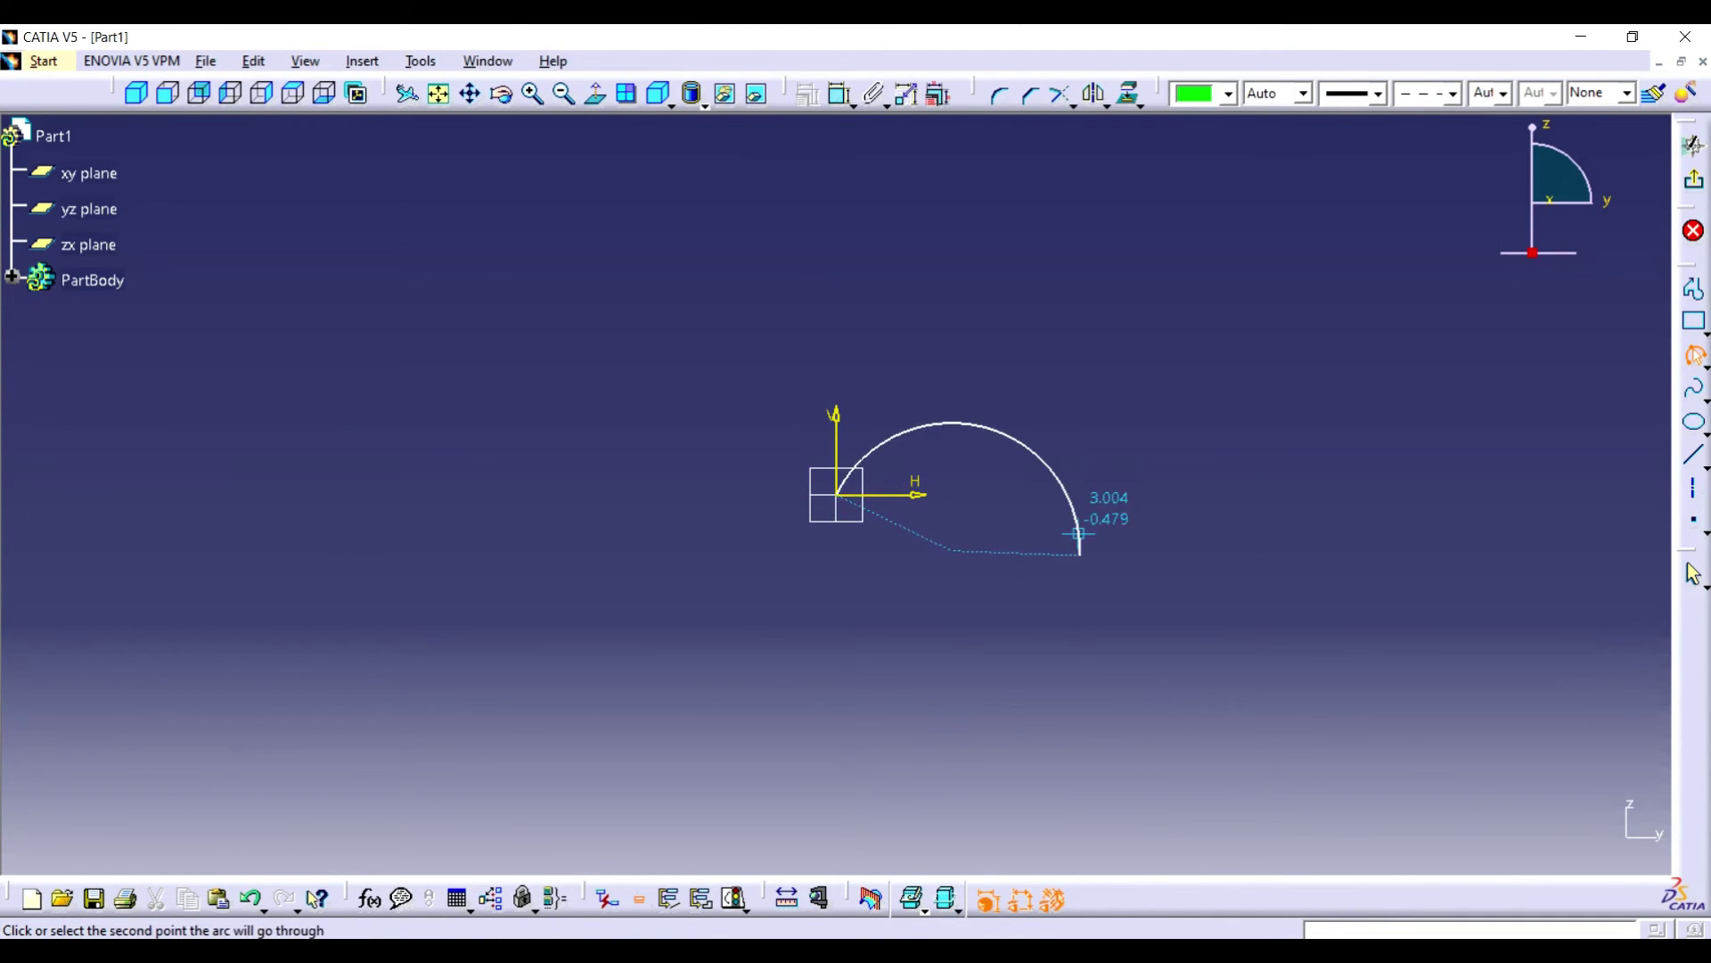
{"action": "left_click", "coordinate": [967, 515]}
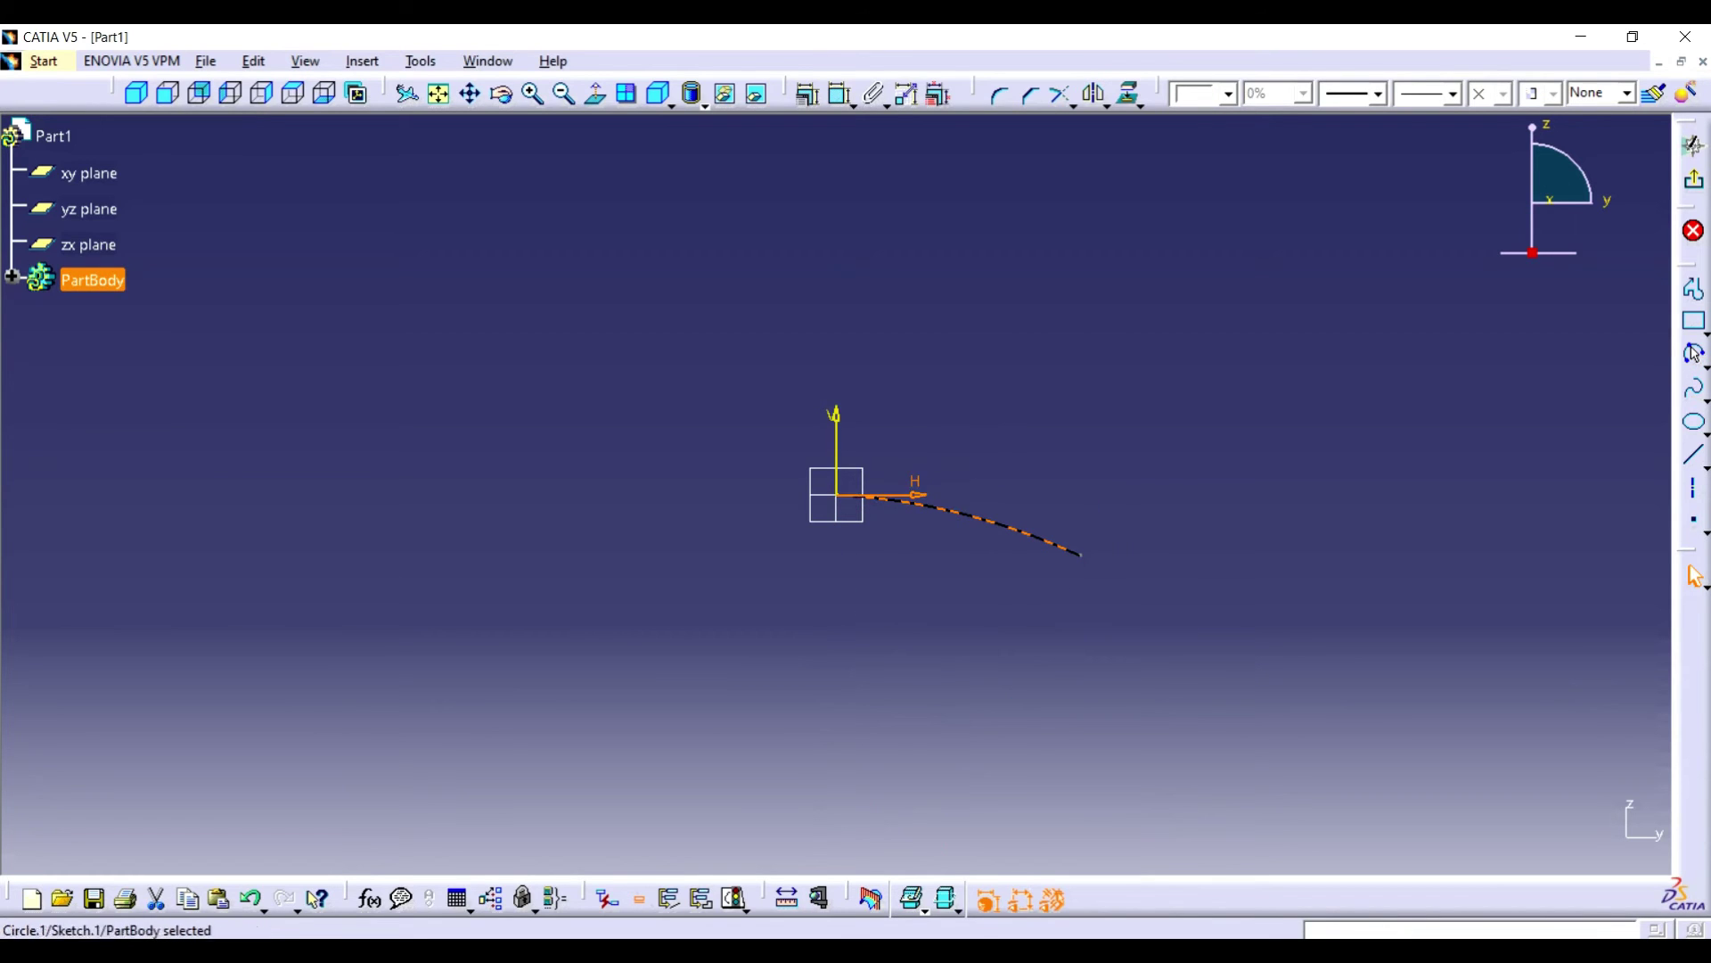
- Constrain the arc tangent to the horizontal sketch axis
{"action": "left_click", "coordinate": [1695, 354]}
{"action": "left_click", "coordinate": [1597, 239]}
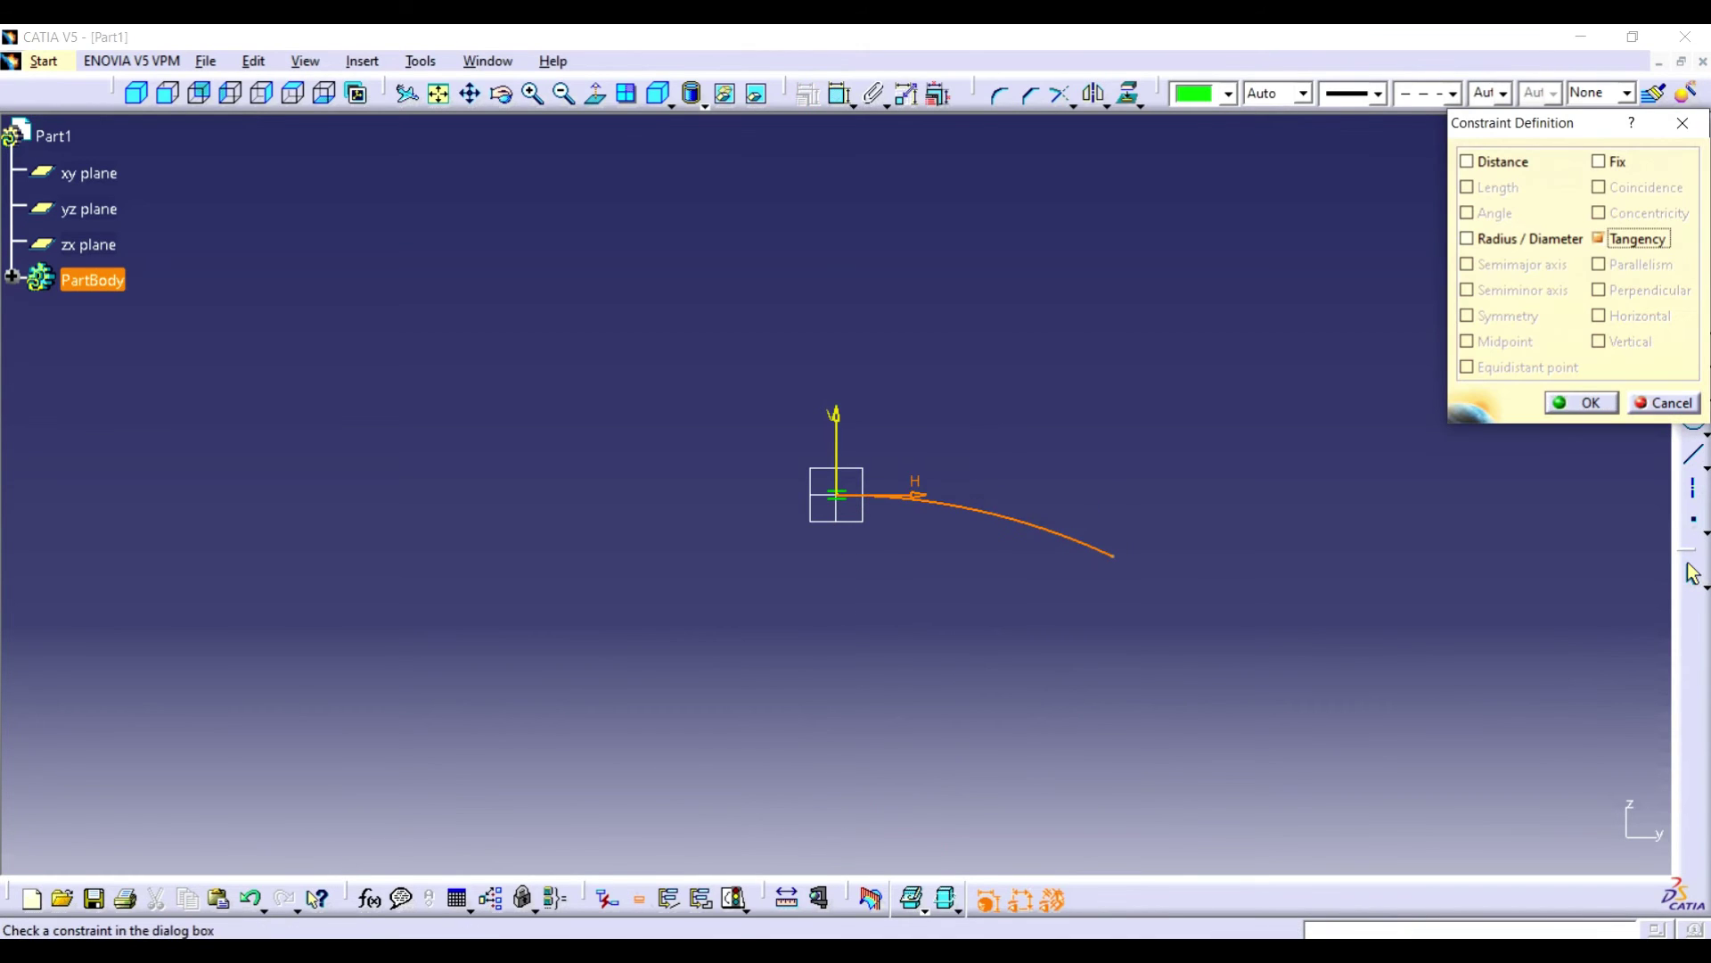
{"action": "left_click", "coordinate": [1580, 401]}
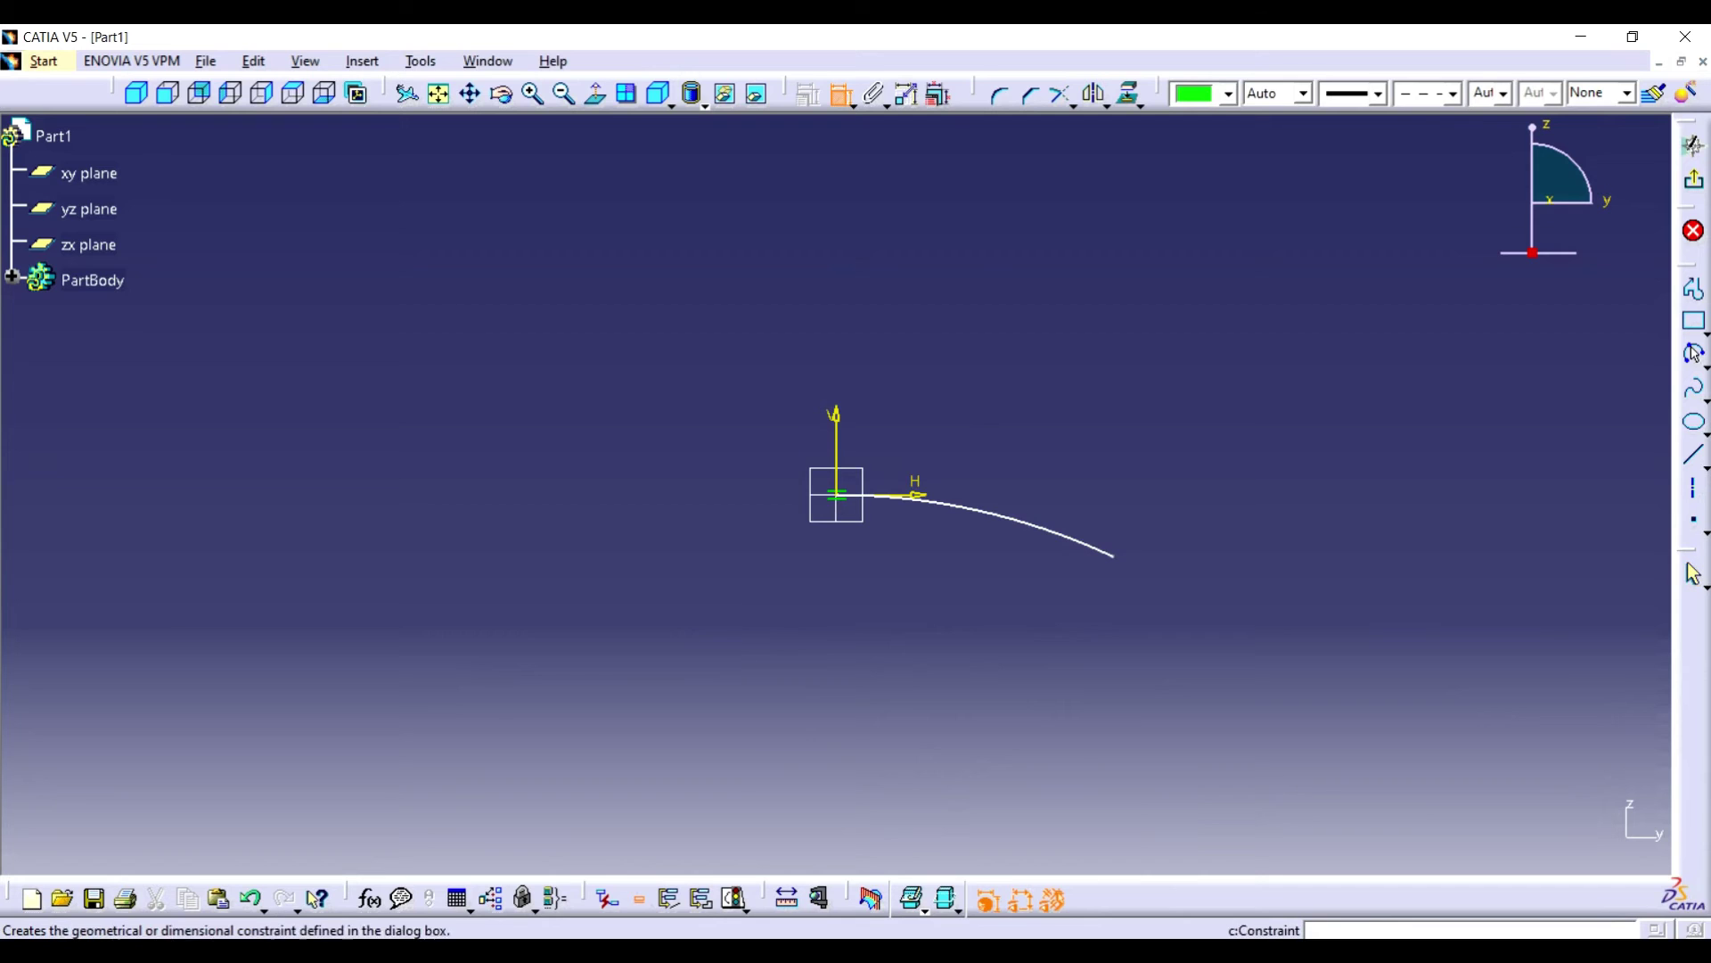
- Dimension the arc's radius and set it to 36.25 in
{"action": "left_click", "coordinate": [1695, 354]}
{"action": "left_click", "coordinate": [1007, 428]}
{"action": "double_click", "coordinate": [1006, 427]}
{"action": "type", "text": "36.25"}
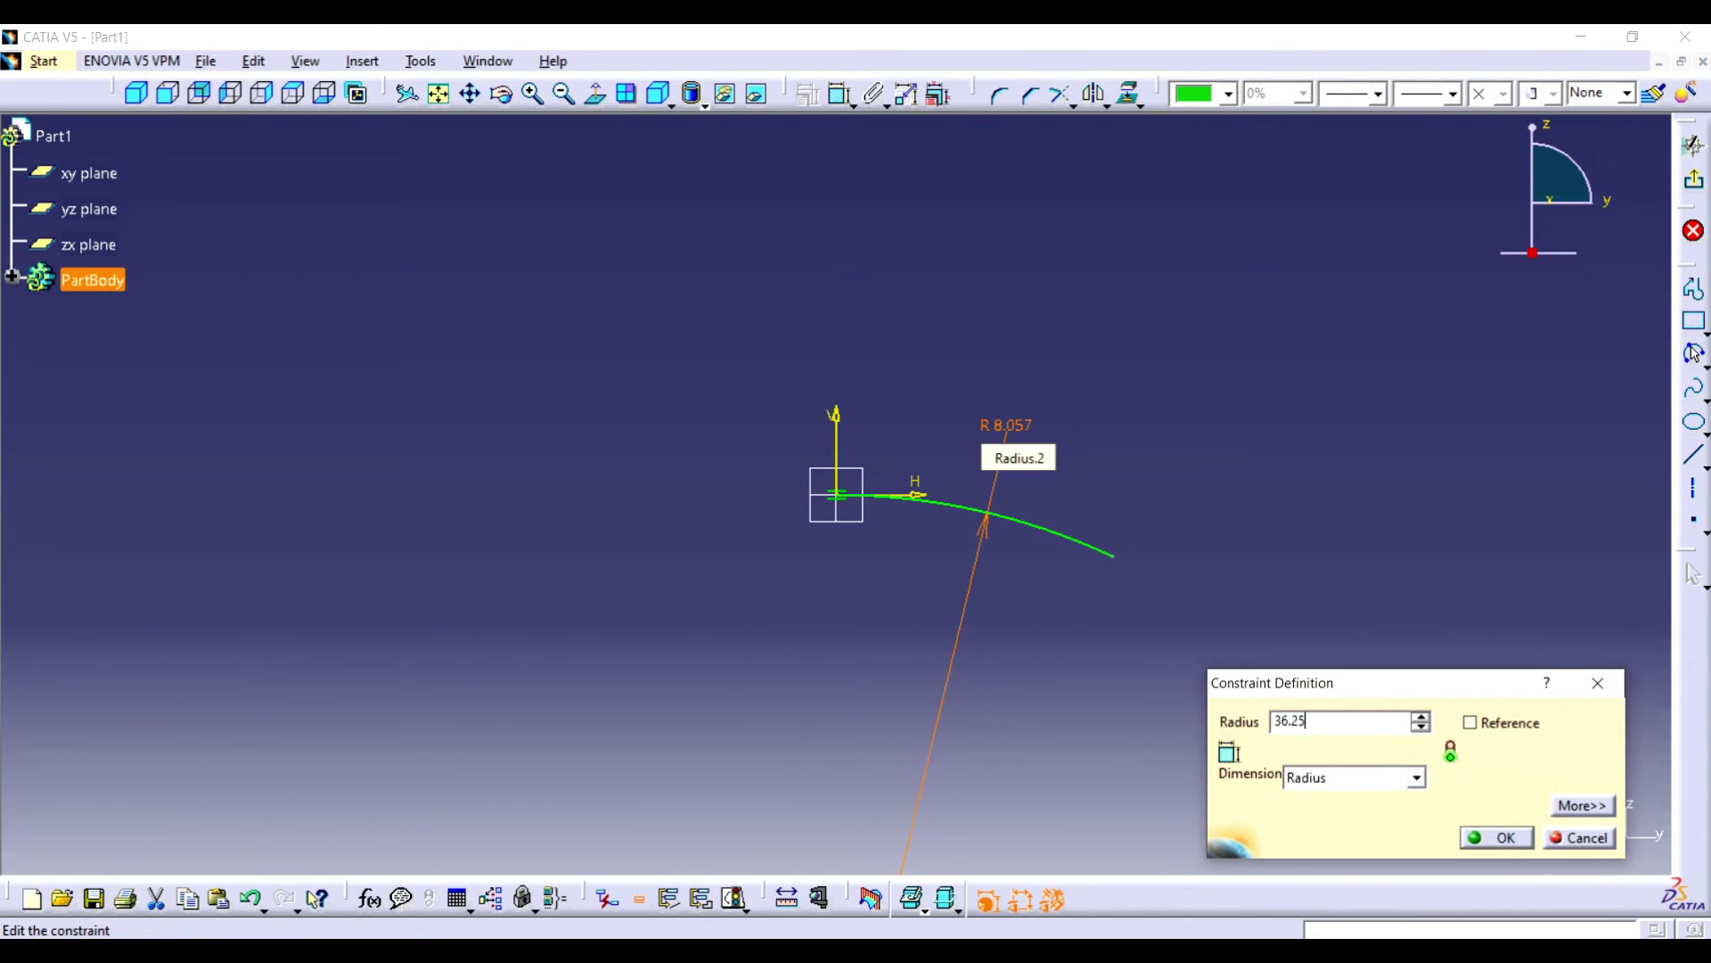
{"action": "key", "text": "Return"}
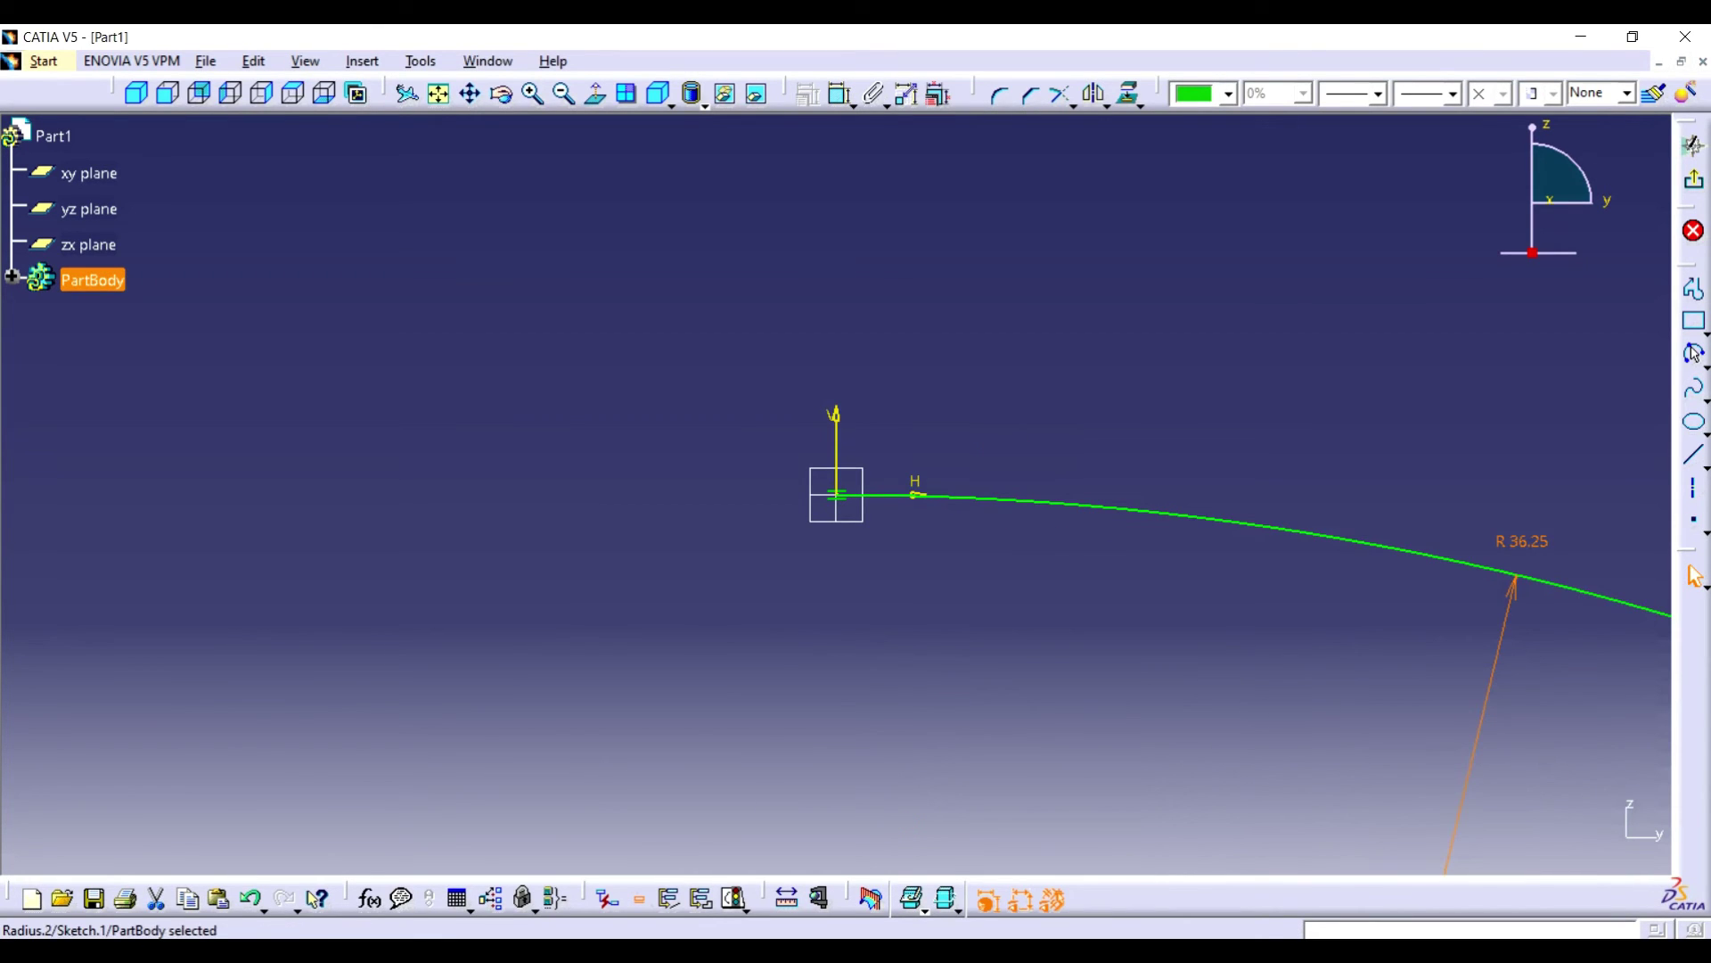
- Dimension the arc's free end from the vertical sketch axis and set the distance to 4.5 in
{"action": "left_click", "coordinate": [439, 93]}
{"action": "left_click", "coordinate": [1695, 354]}
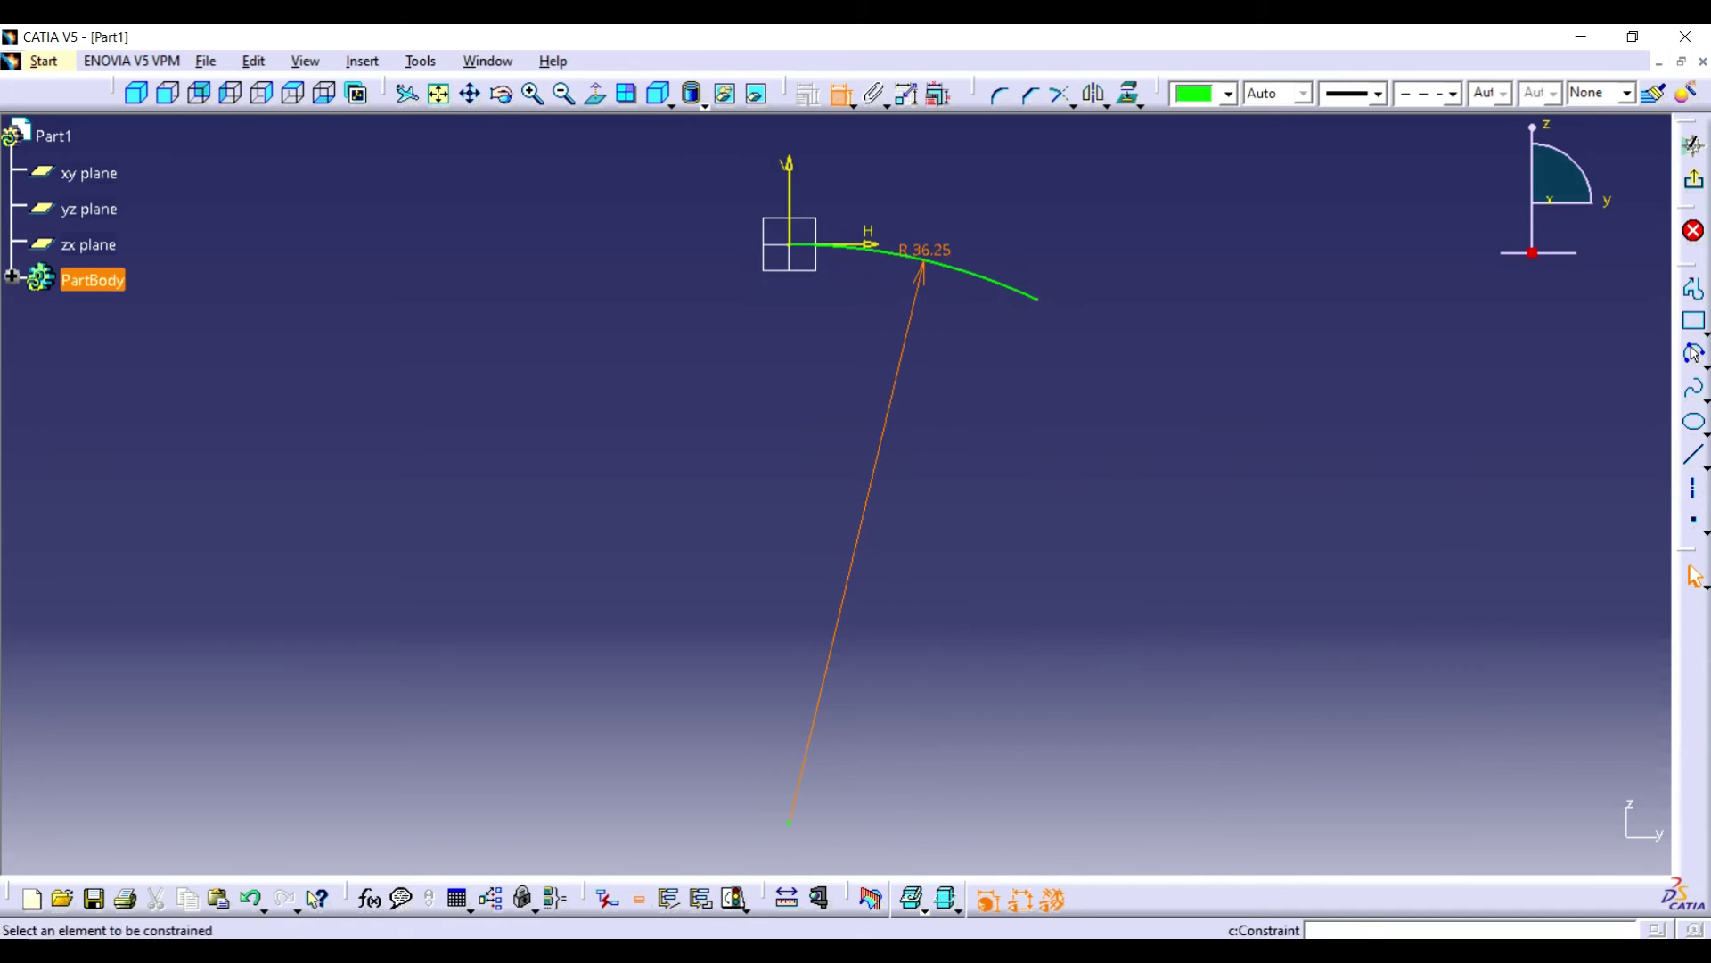
{"action": "left_click", "coordinate": [790, 201]}
{"action": "left_click", "coordinate": [882, 500]}
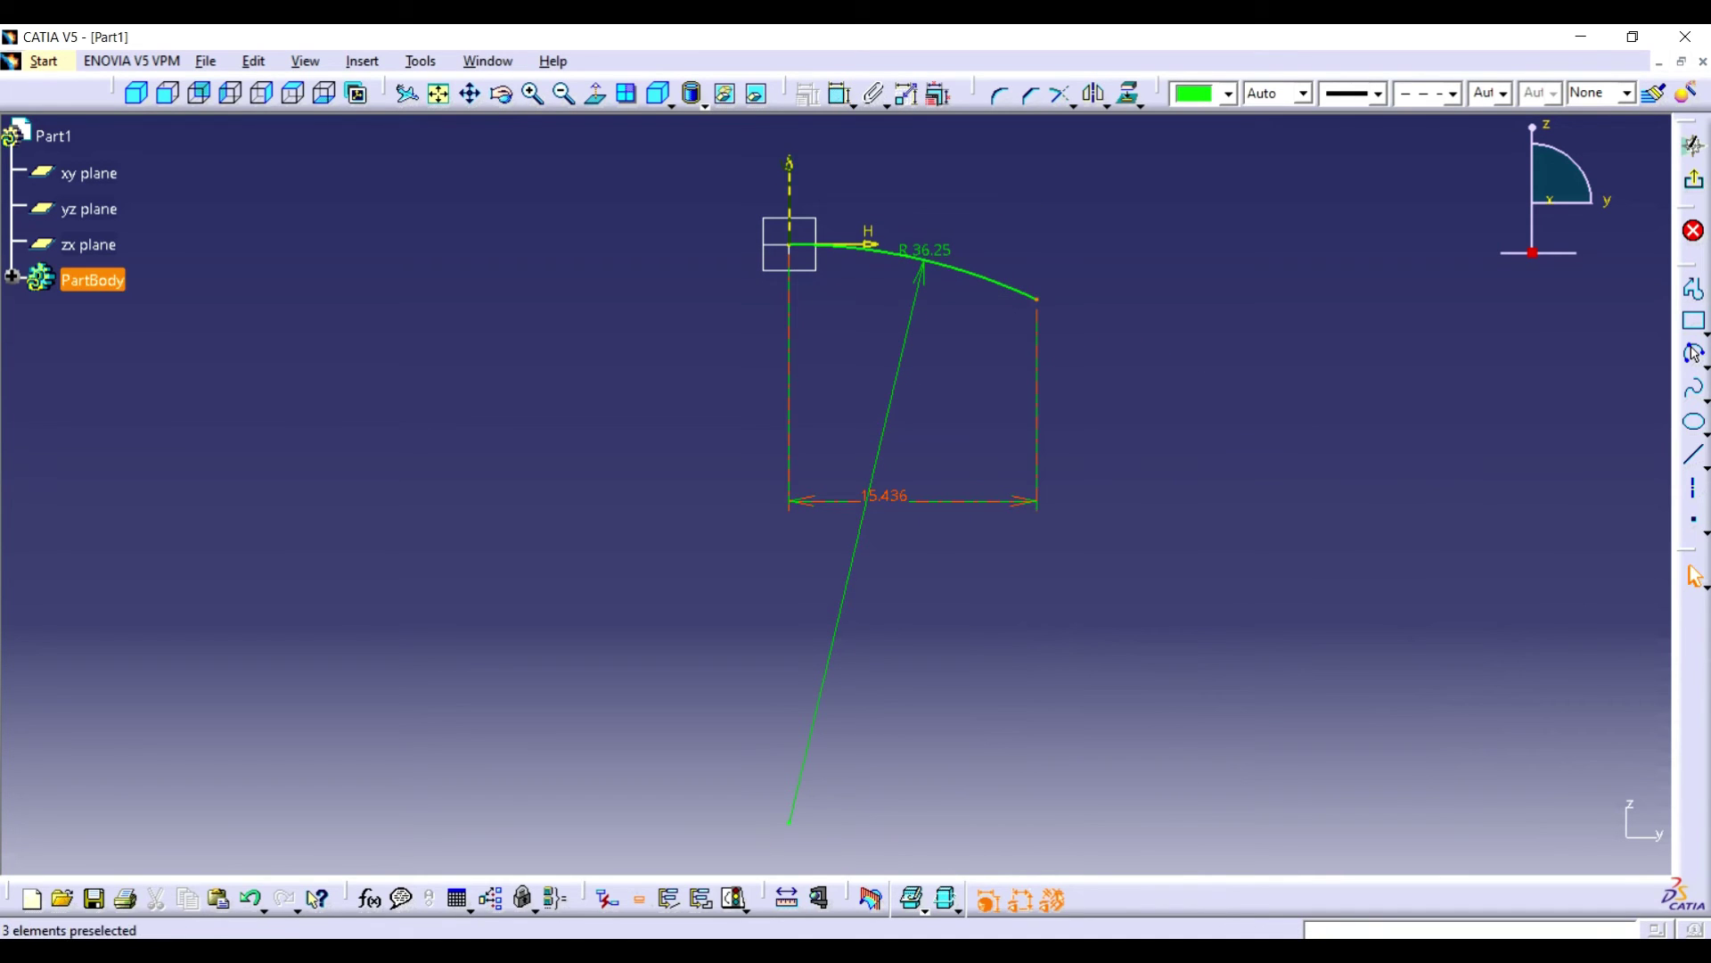
{"action": "double_click", "coordinate": [882, 499]}
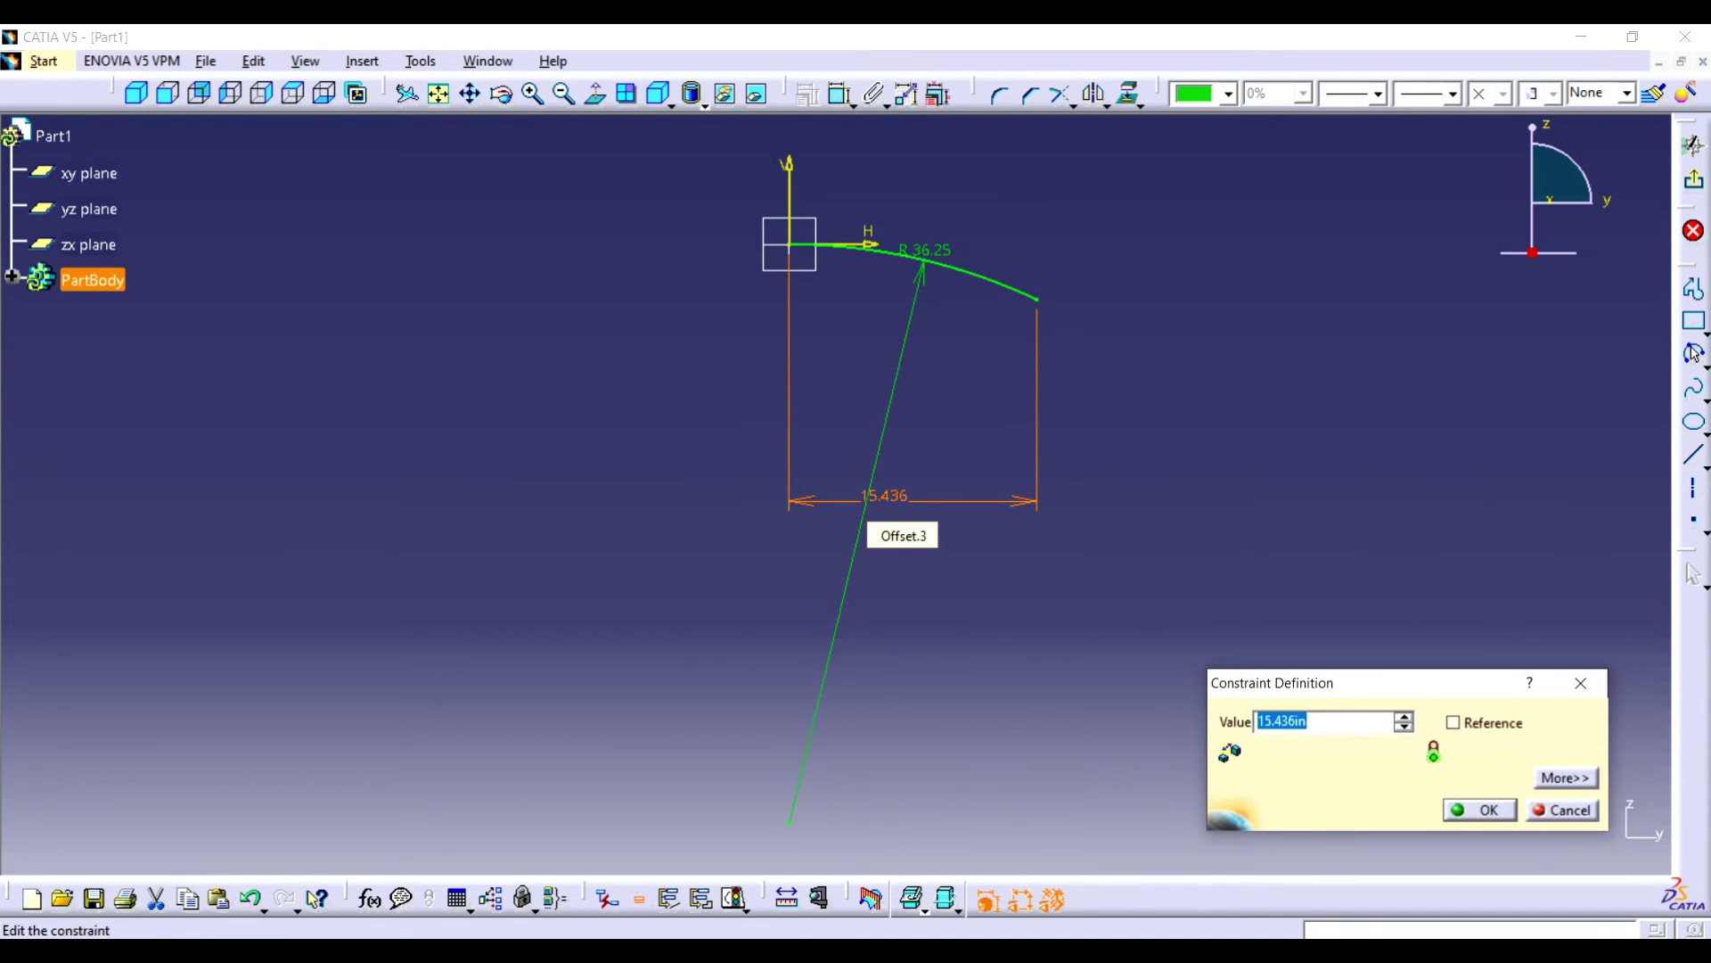
{"action": "key", "text": "Return"}
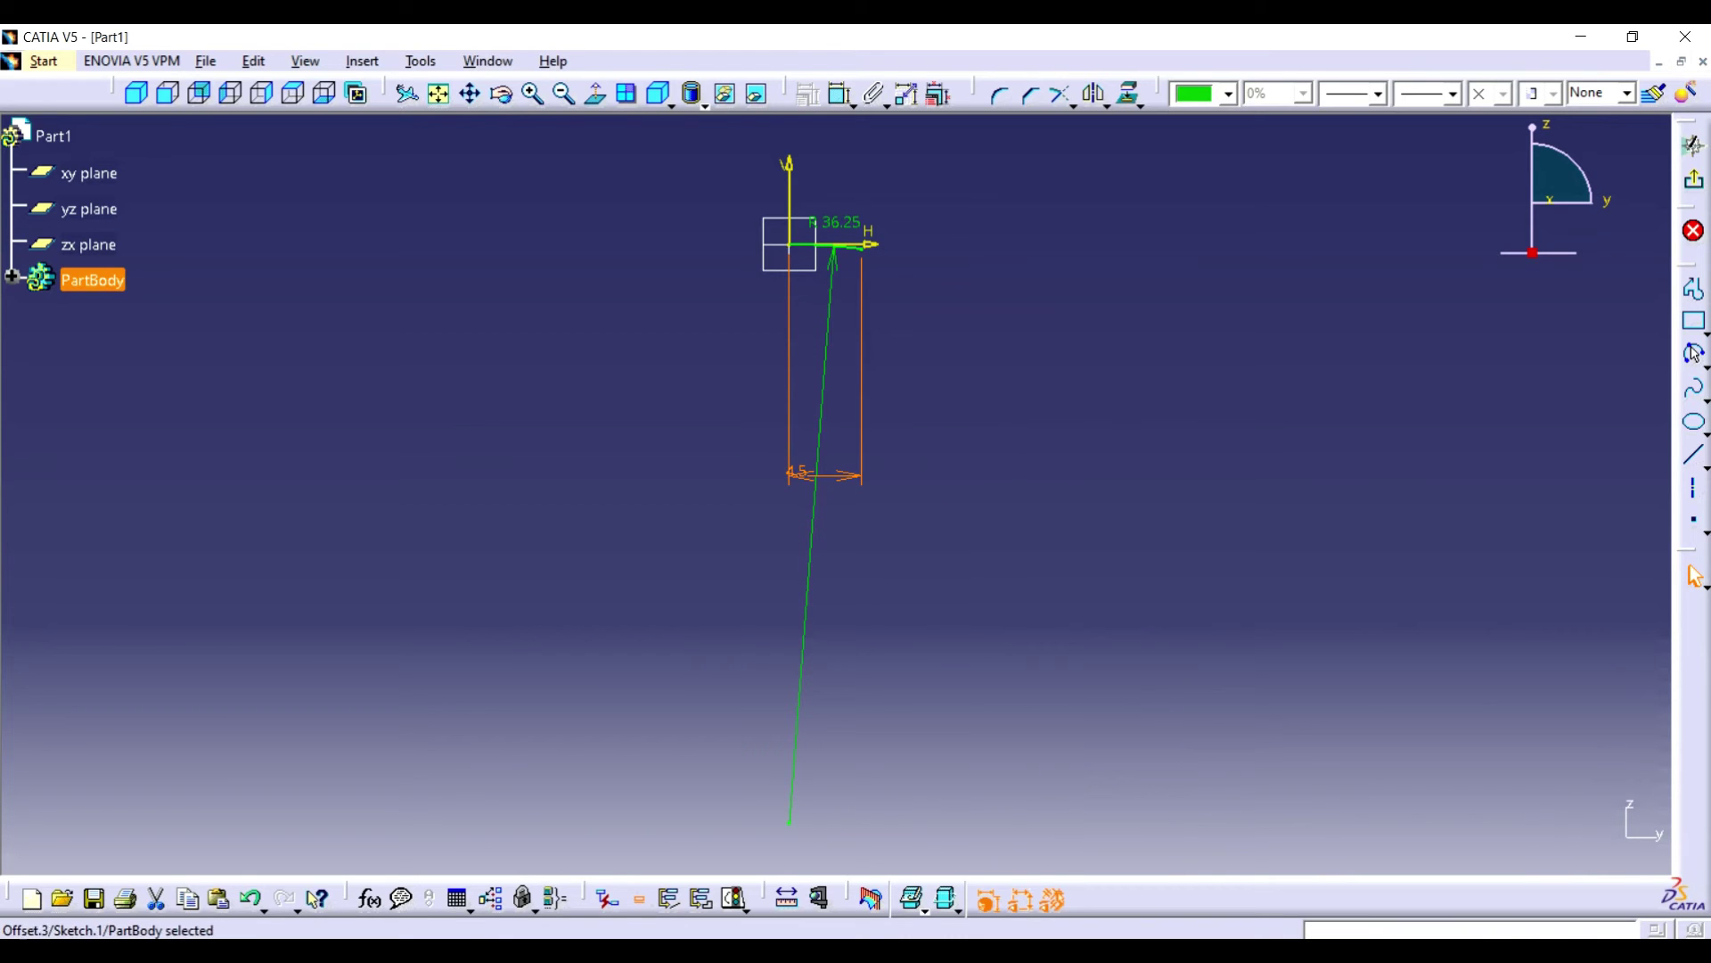
- Draw a vertical axis line downward from the origin and set its length to 1.8 in
{"action": "left_click", "coordinate": [533, 94]}
{"action": "left_click", "coordinate": [533, 94]}
{"action": "left_click", "coordinate": [470, 94]}
{"action": "left_click_drag", "start_coordinate": [824, 356], "coordinate": [842, 548]}
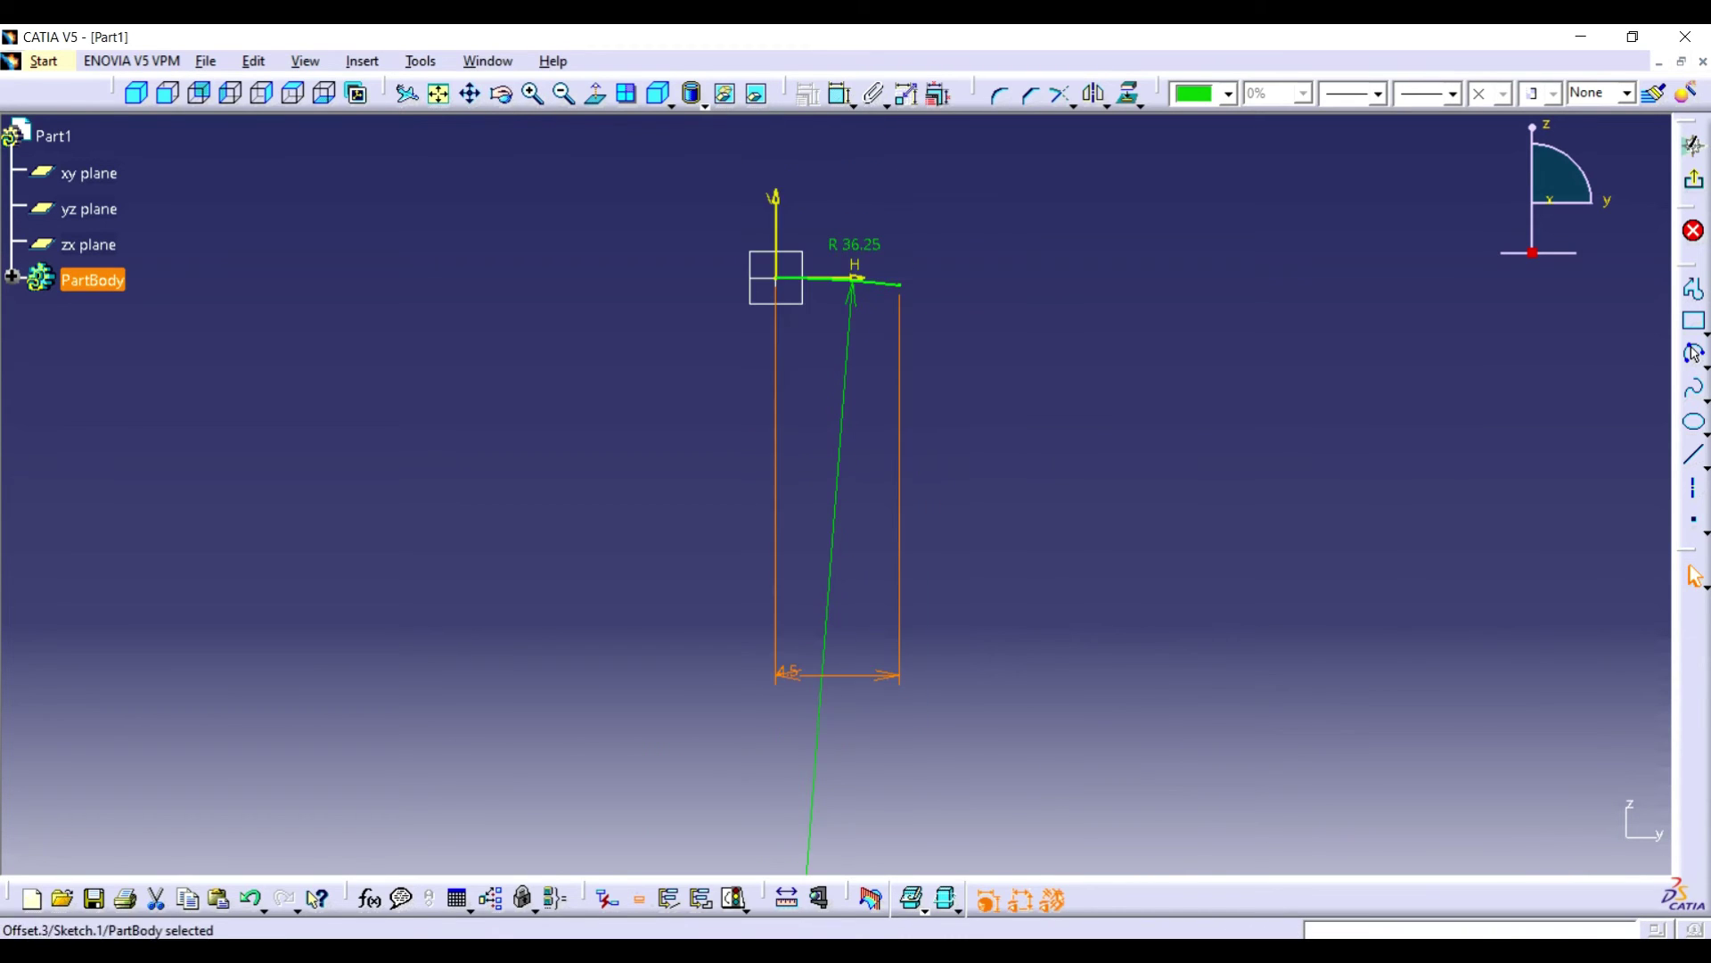
{"action": "left_click", "coordinate": [533, 93]}
{"action": "left_click", "coordinate": [533, 94]}
{"action": "left_click", "coordinate": [470, 93]}
{"action": "left_click_drag", "start_coordinate": [785, 223], "coordinate": [834, 608]}
{"action": "left_click", "coordinate": [835, 609]}
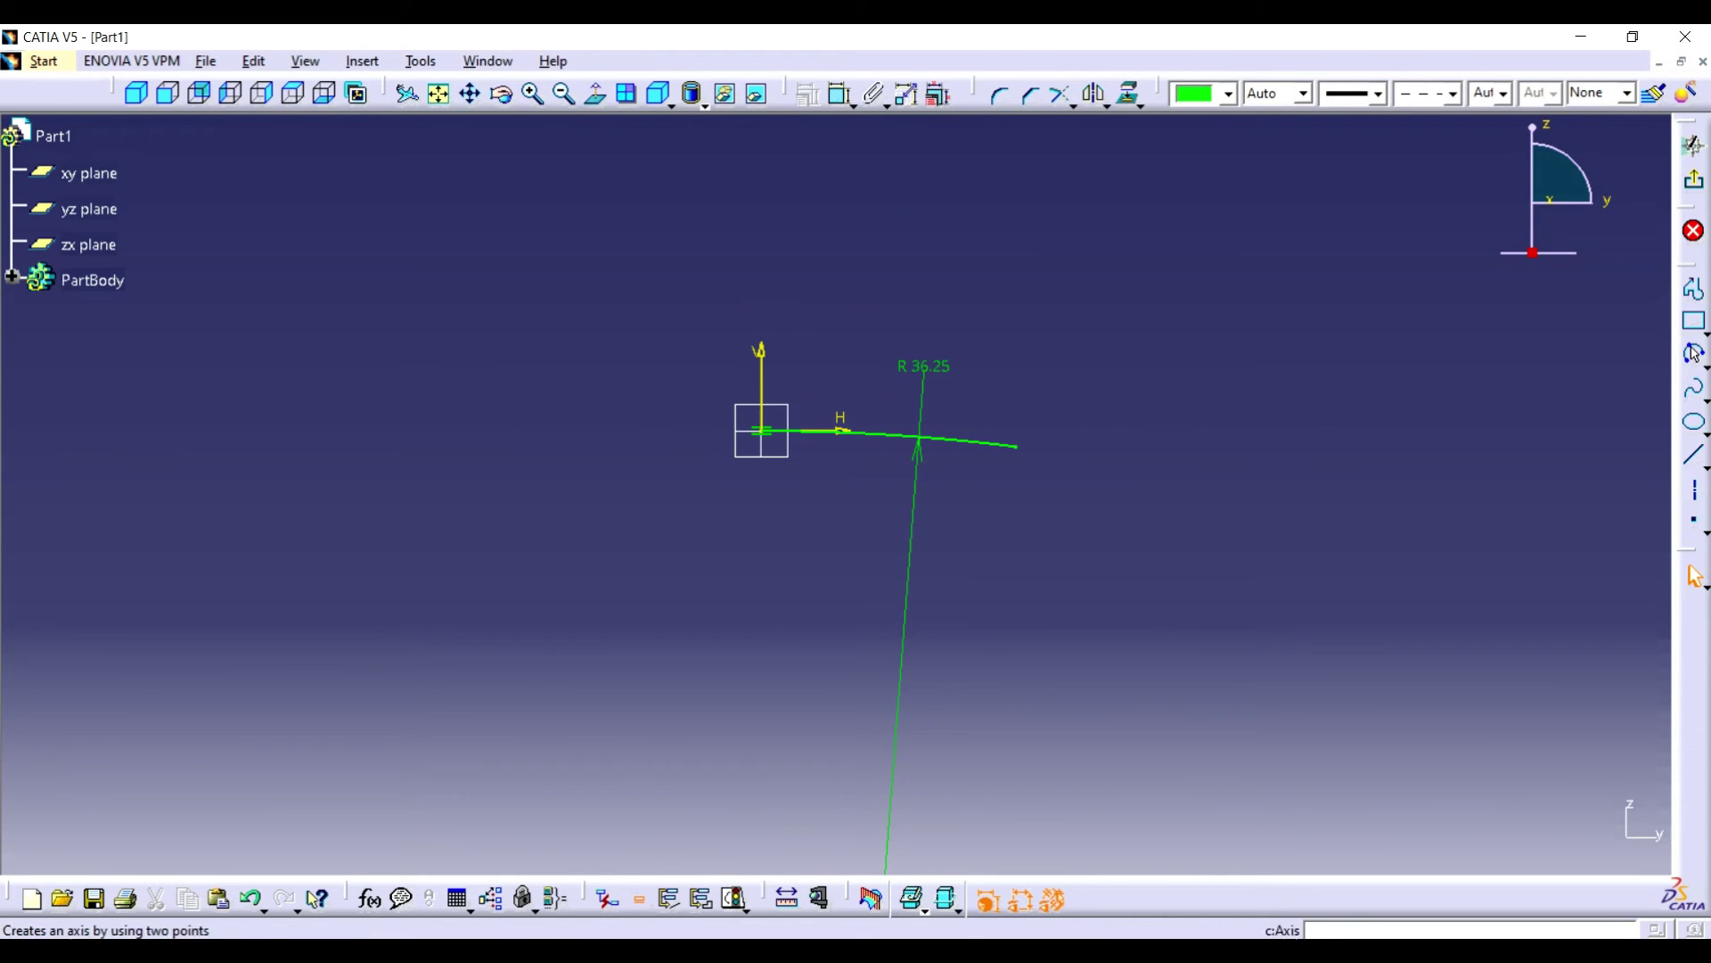
{"action": "left_click", "coordinate": [1694, 489]}
{"action": "left_click", "coordinate": [761, 521]}
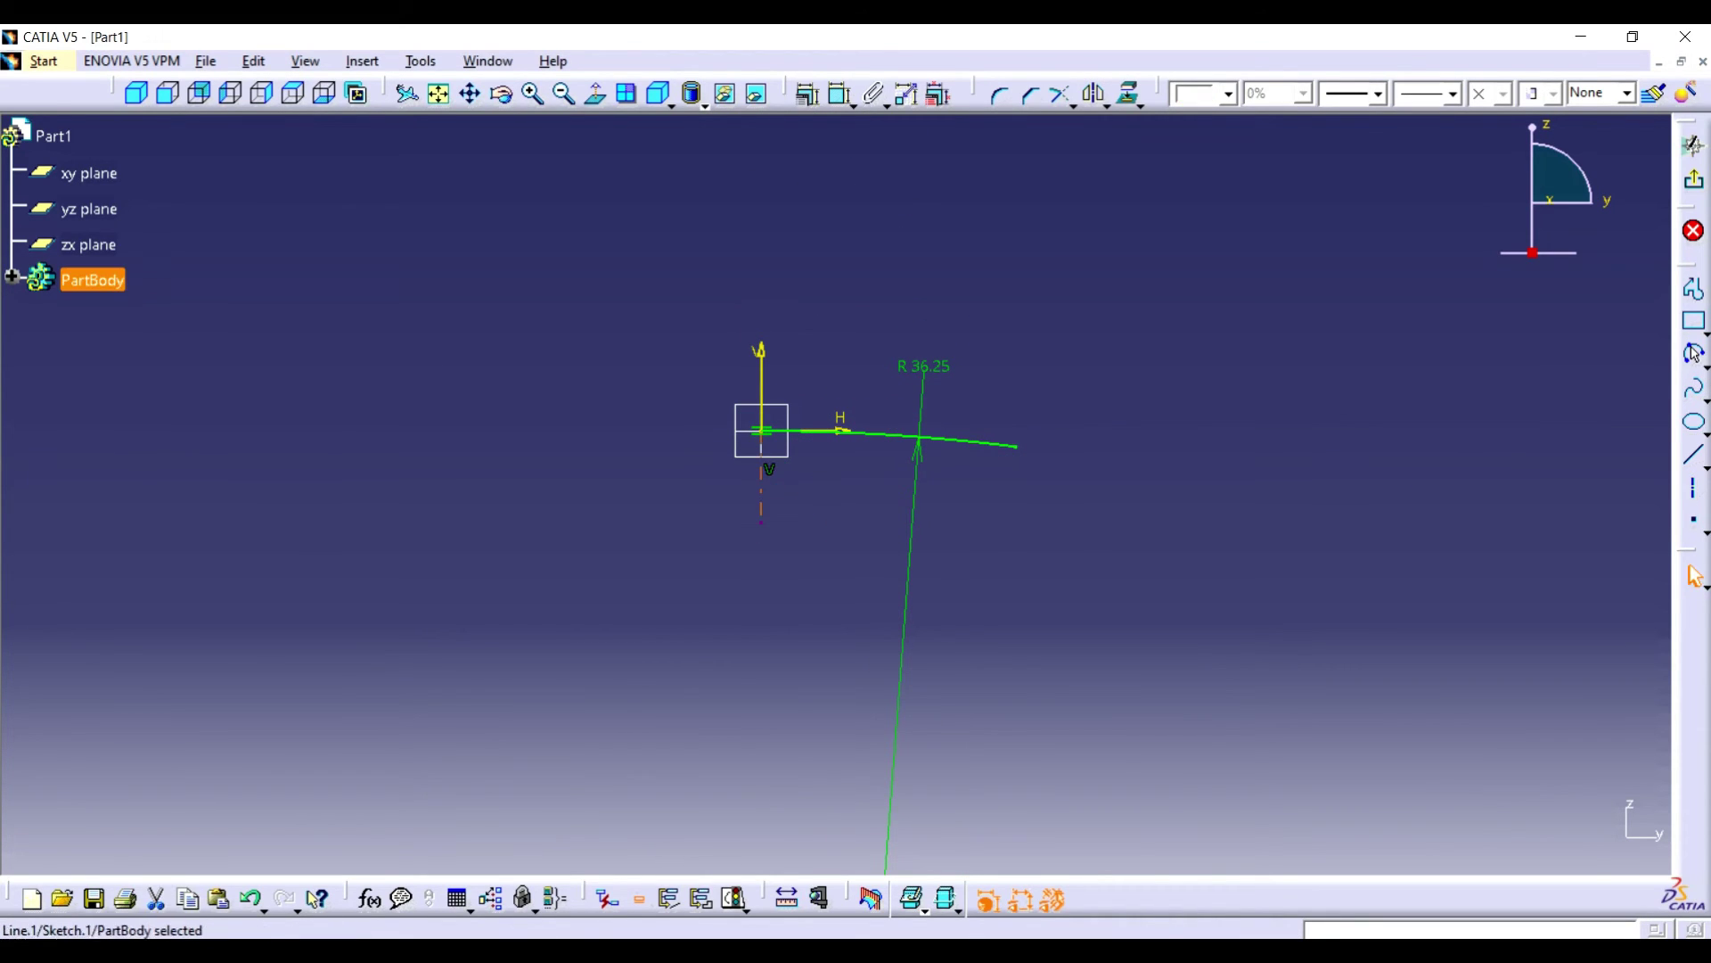
{"action": "double_click", "coordinate": [620, 548]}
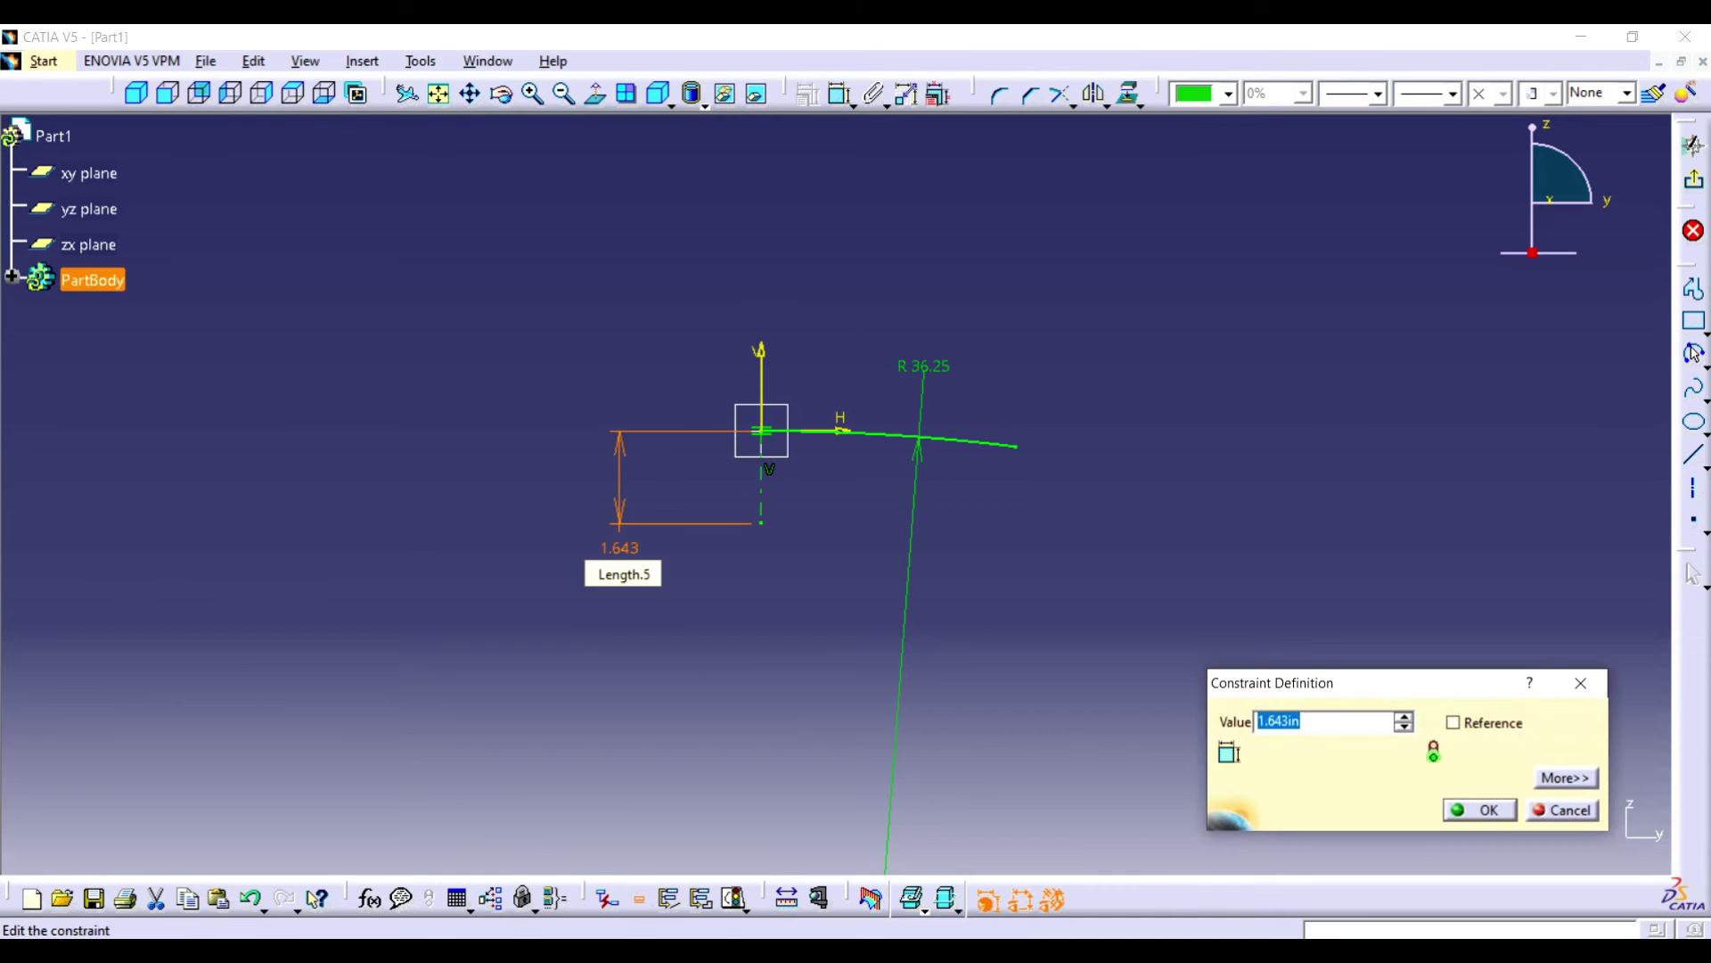
{"action": "type", "text": "1.8"}
{"action": "key", "text": "Return"}
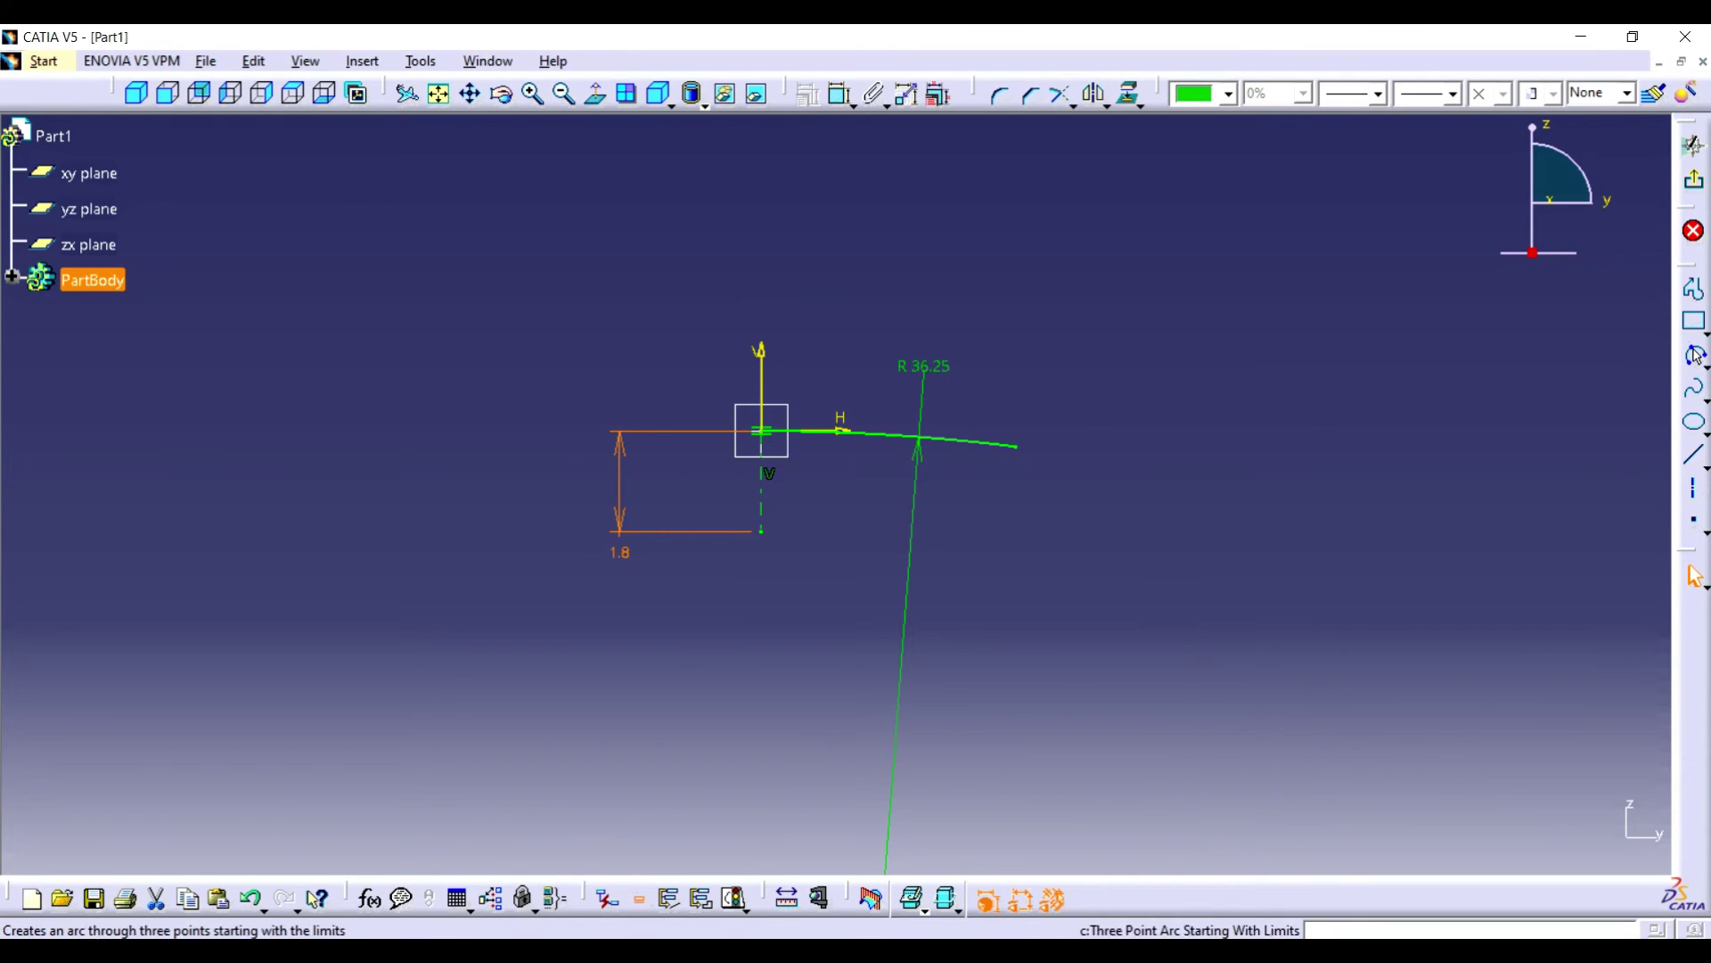
- Add a three-point arc curving downward from the long arc's free end, tangent to it, and set its radius to 1.5 in
{"action": "left_click", "coordinate": [1694, 353]}
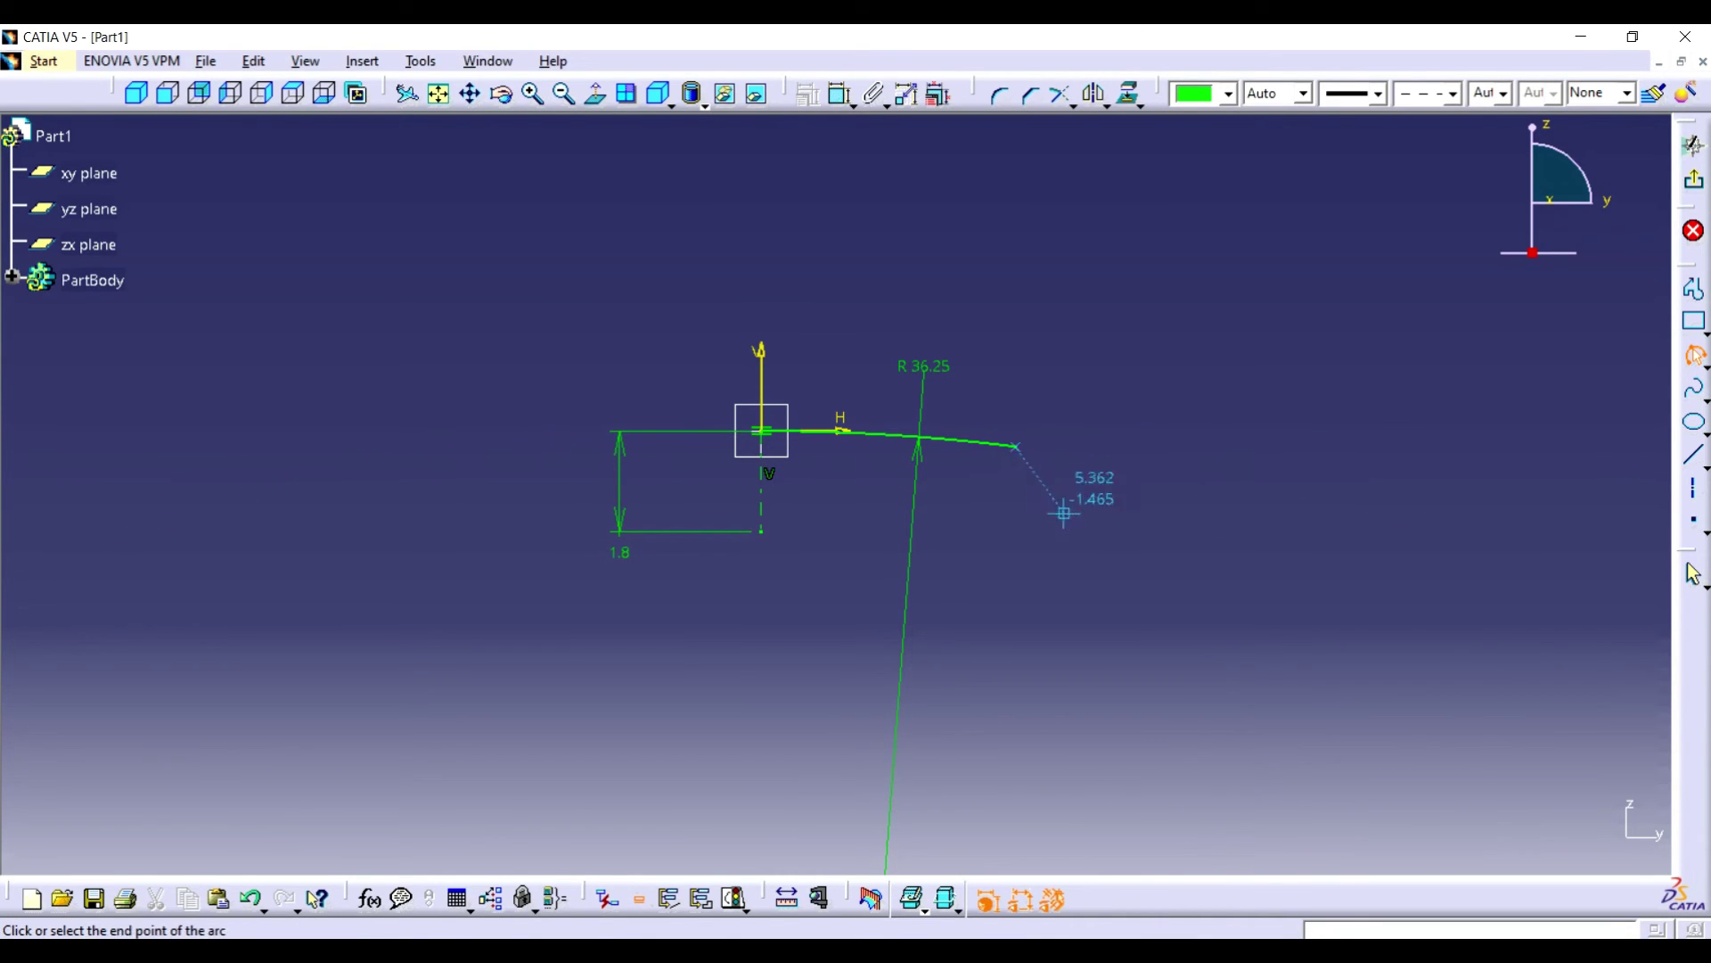
{"action": "left_click", "coordinate": [1092, 527]}
{"action": "left_click", "coordinate": [1088, 510]}
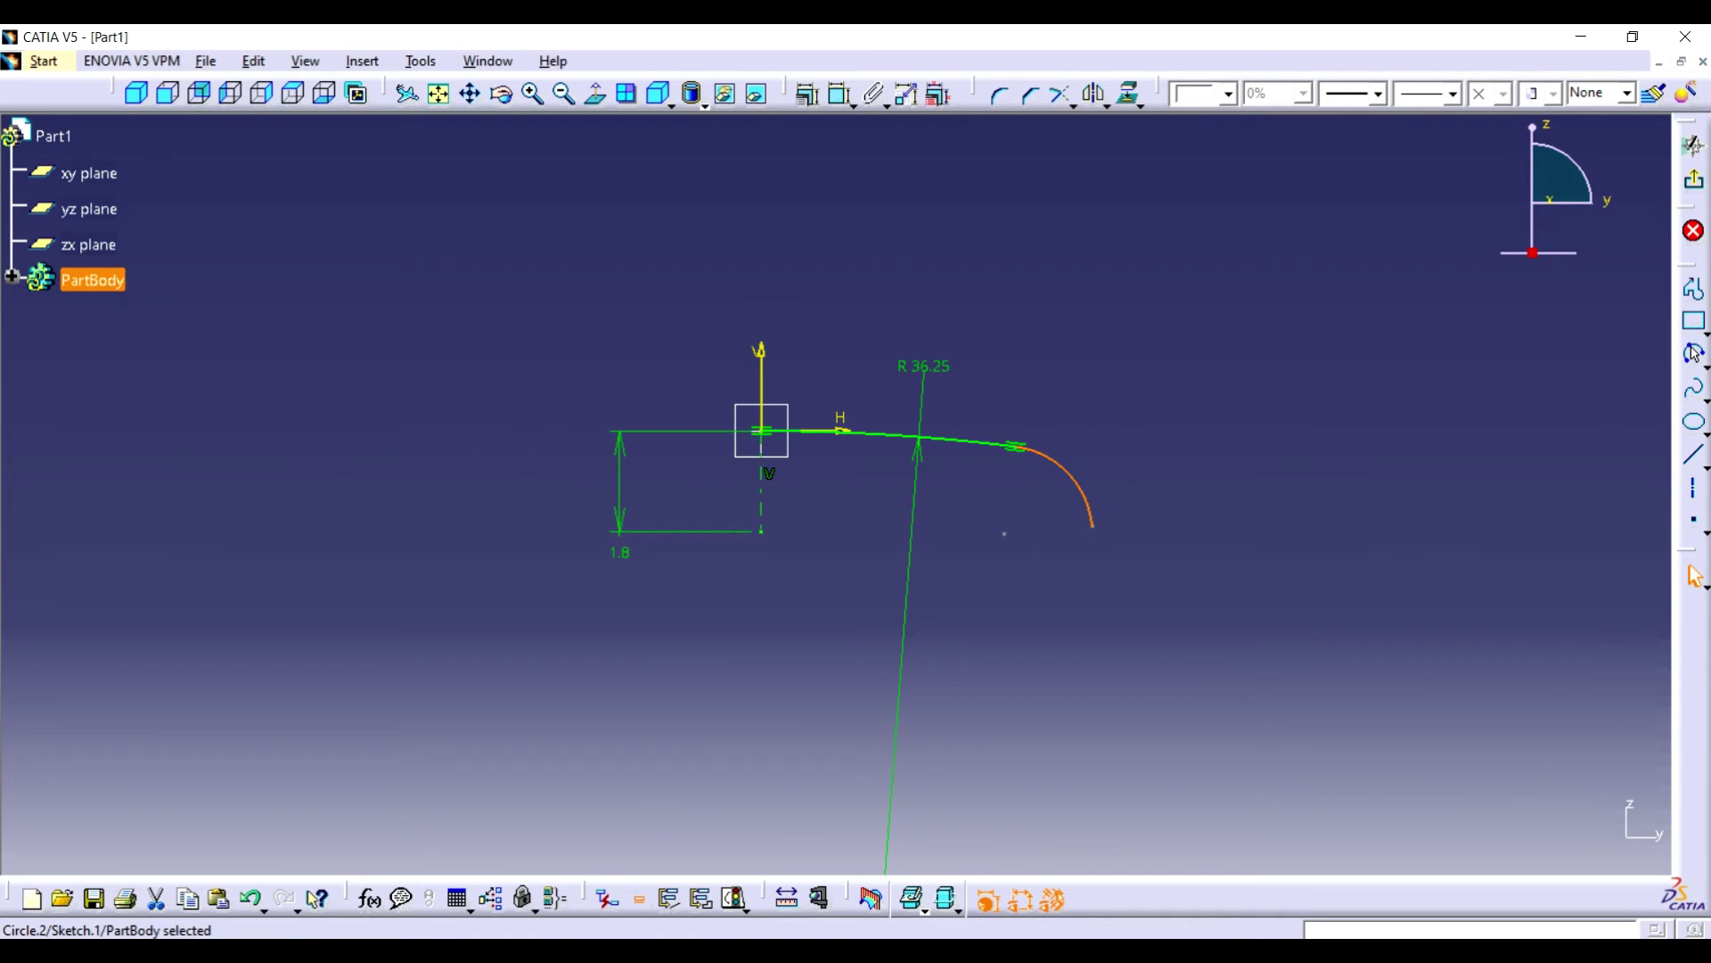
{"action": "left_click", "coordinate": [840, 95]}
{"action": "left_click", "coordinate": [1164, 352]}
{"action": "double_click", "coordinate": [1157, 352]}
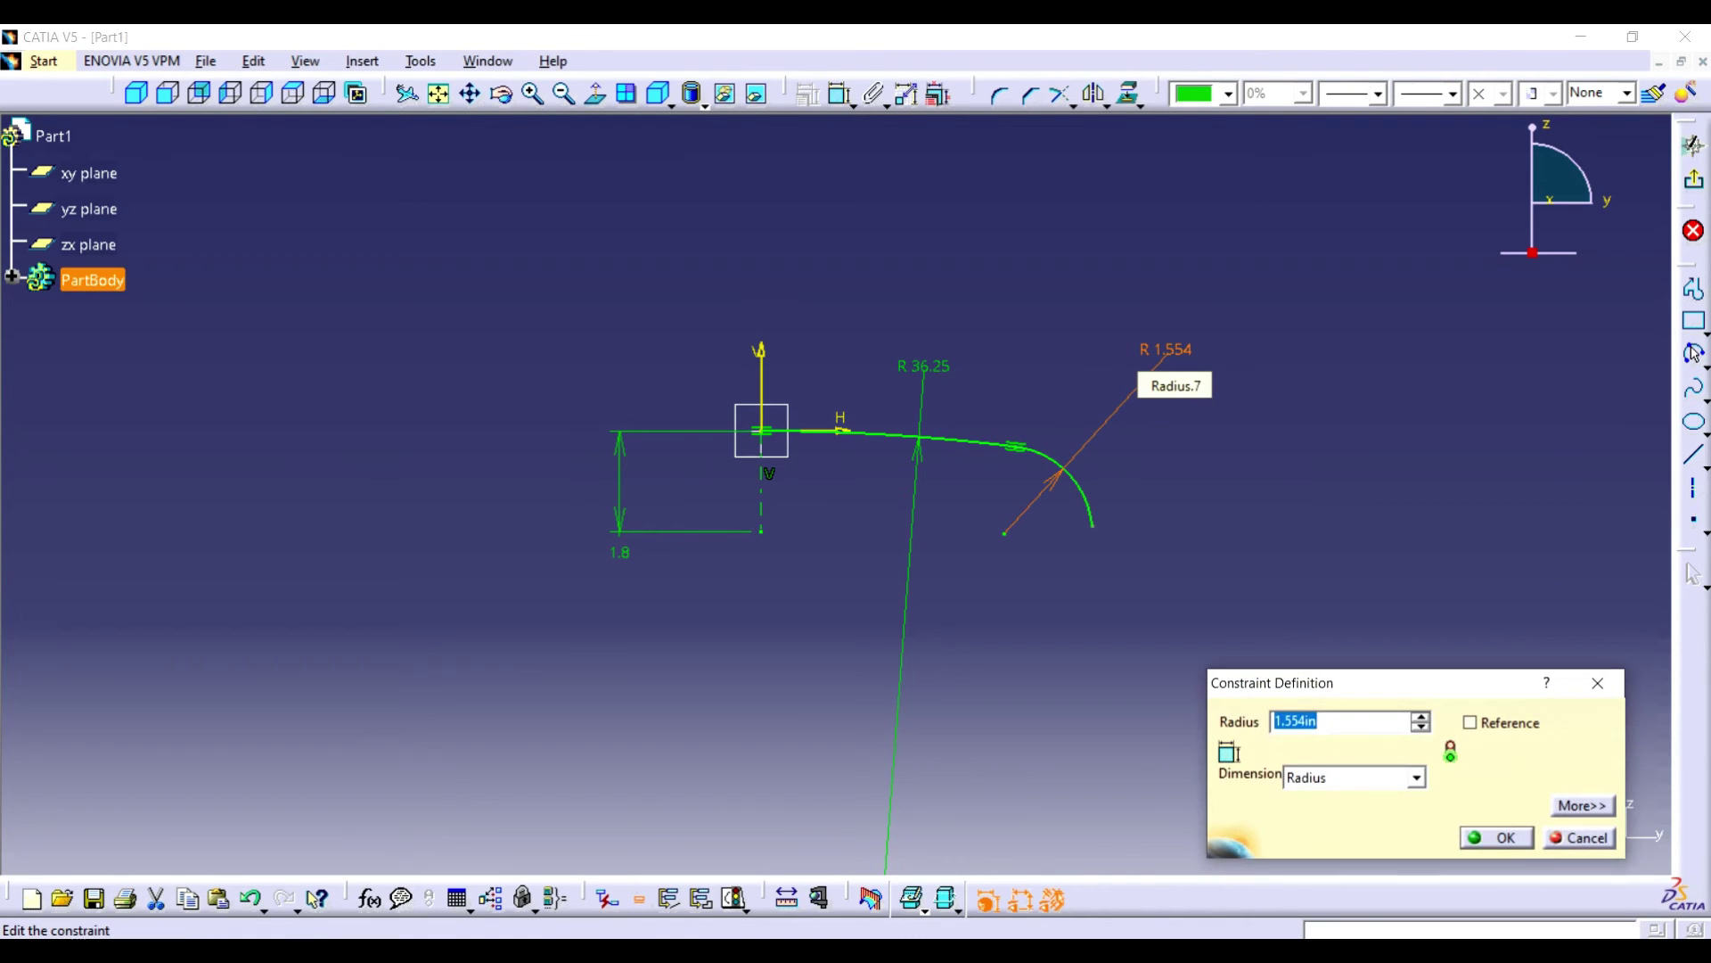
{"action": "type", "text": "1.5"}
{"action": "key", "text": "Return"}
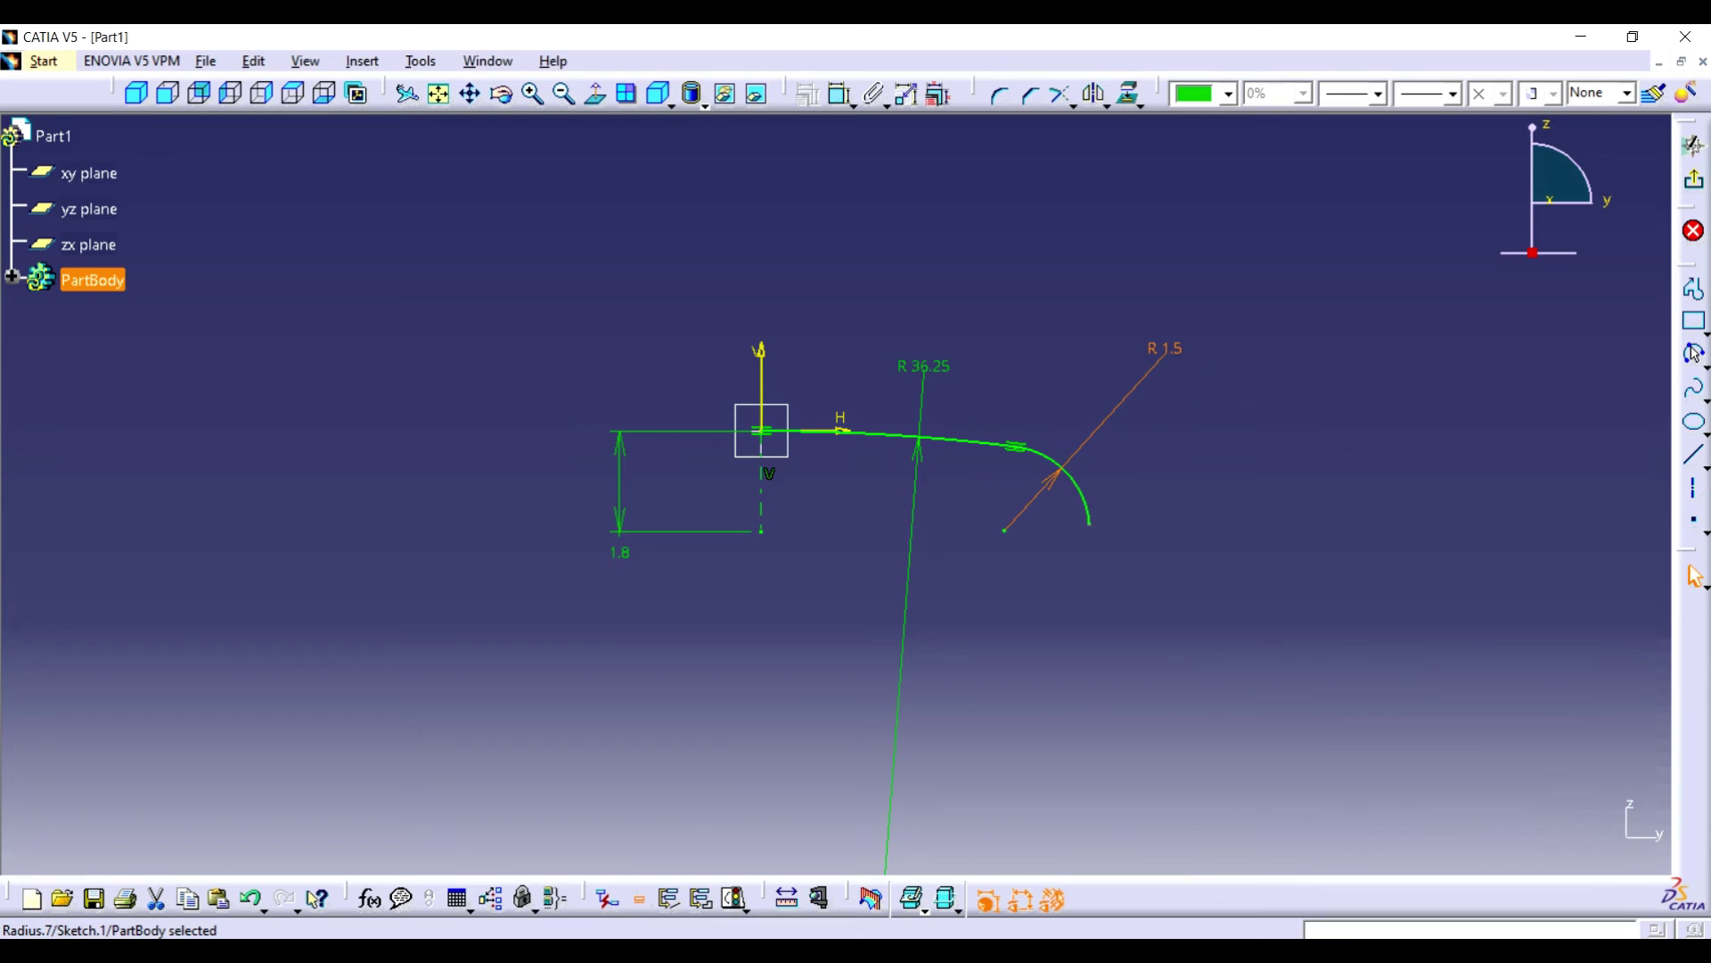
- Exit the sketch and draw a vertical line about 3.2 in upward from the origin in a new sketch on the zx plane
{"action": "left_click", "coordinate": [1692, 145]}
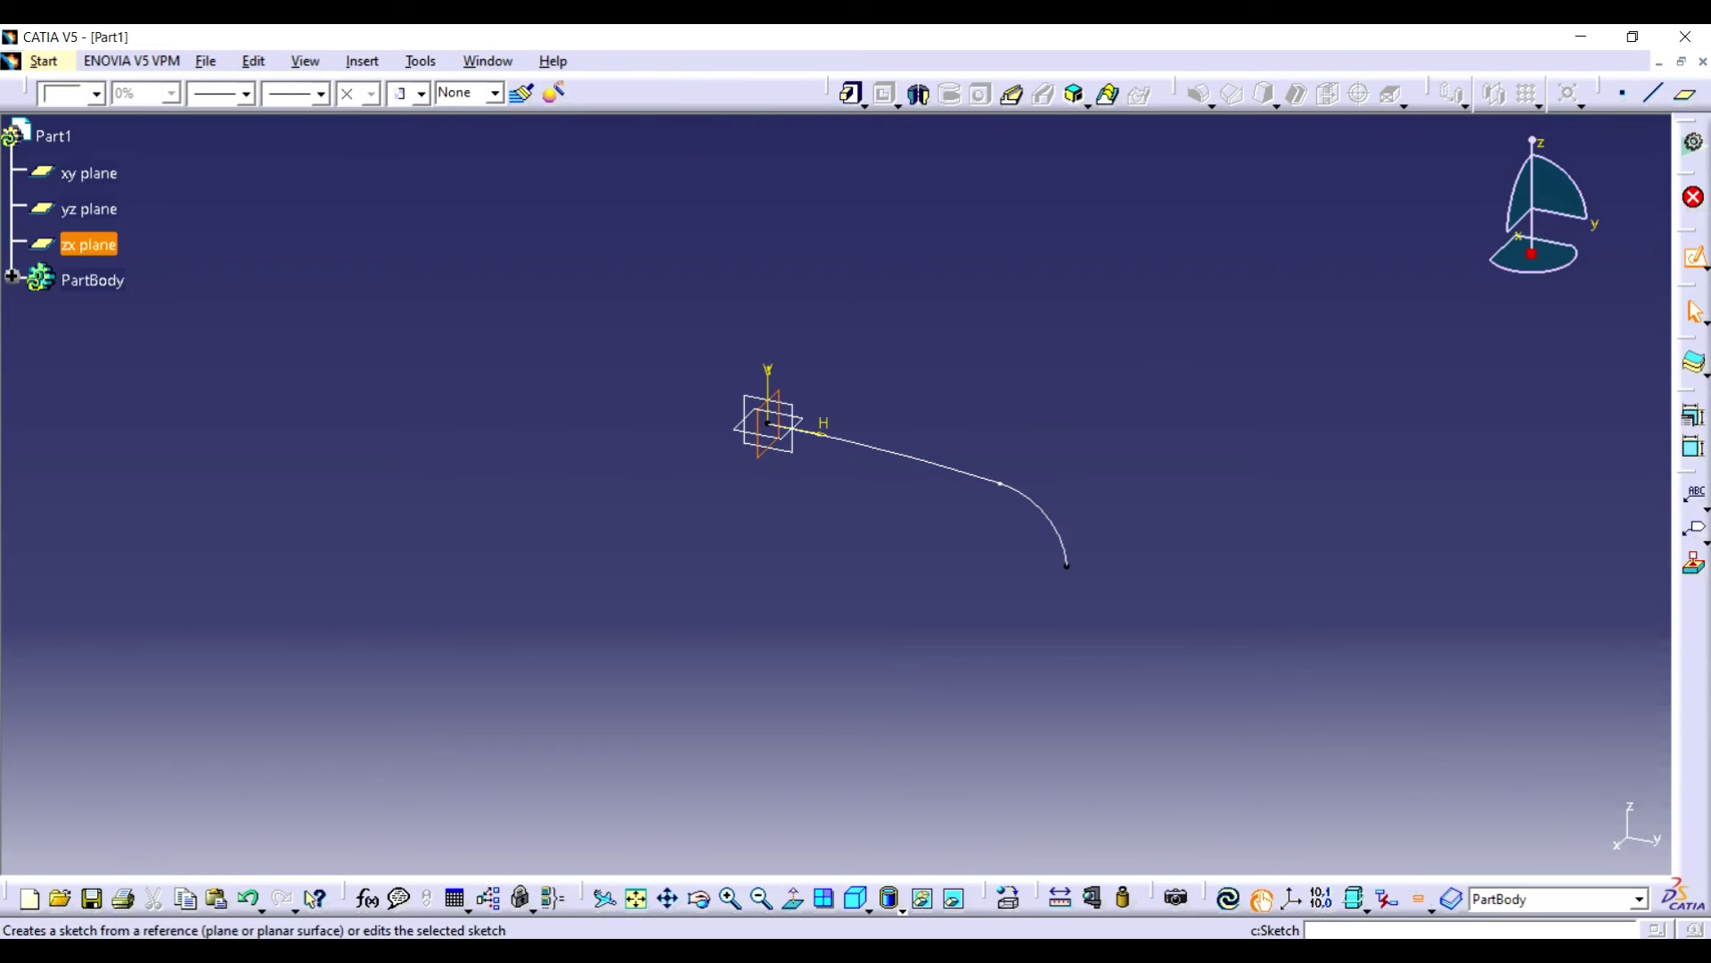
{"action": "left_click", "coordinate": [1692, 255]}
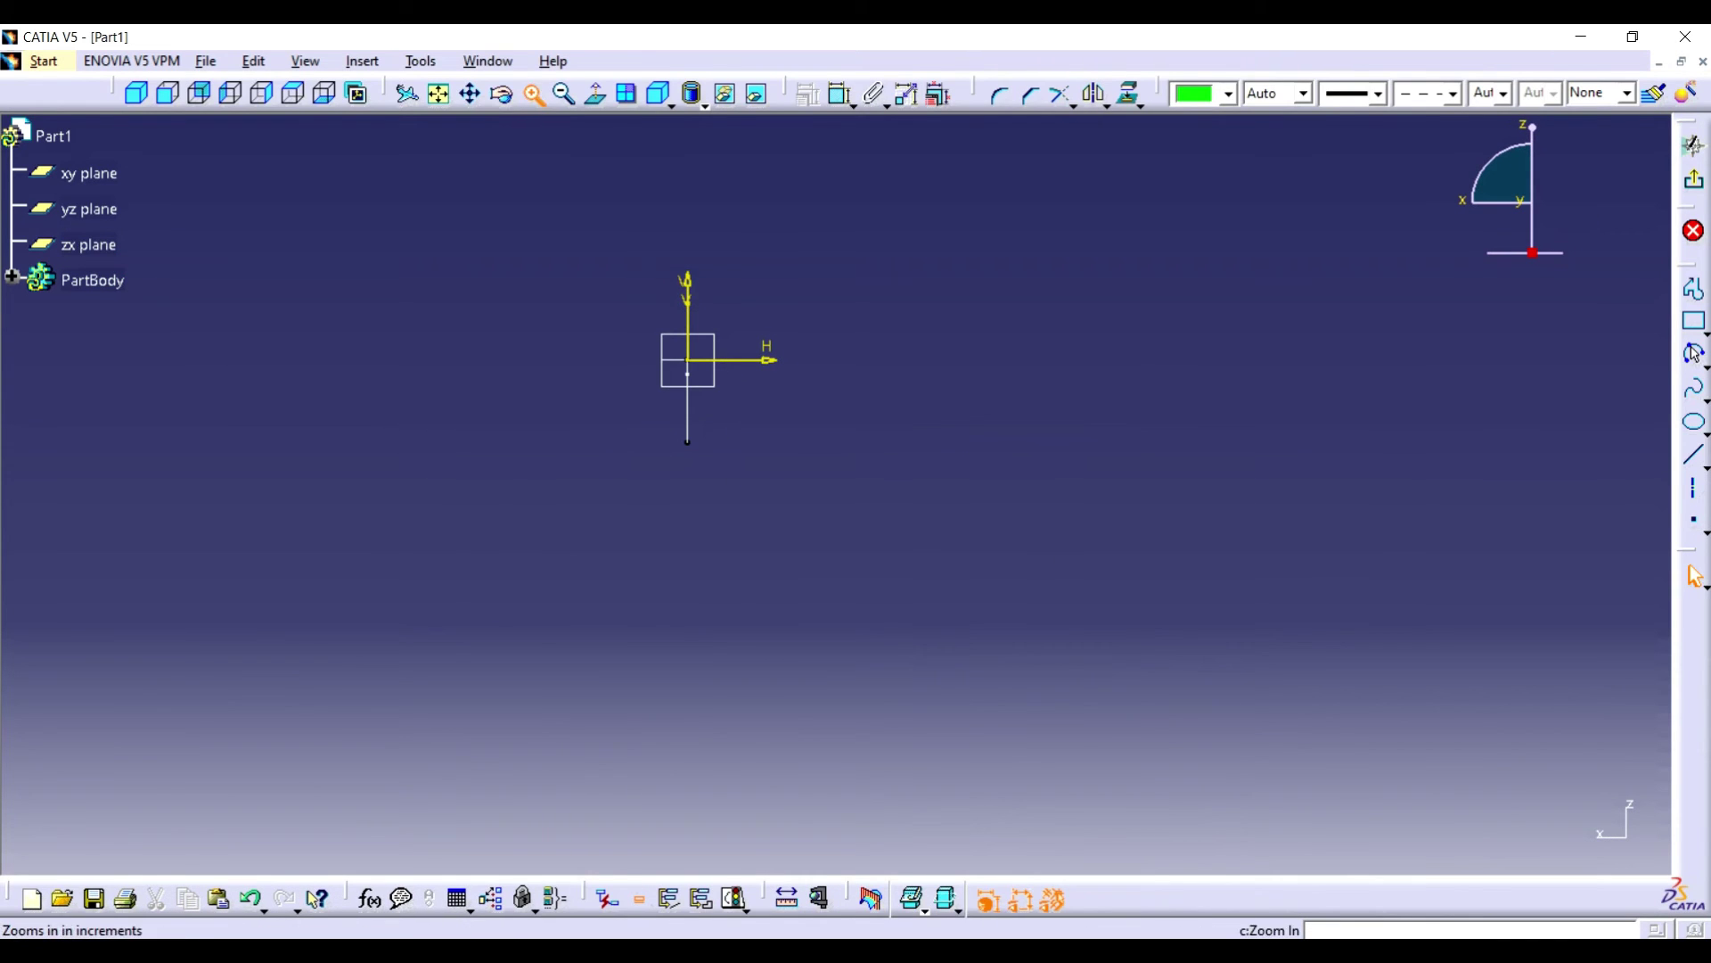
{"action": "left_click", "coordinate": [469, 93]}
{"action": "left_click_drag", "start_coordinate": [618, 298], "coordinate": [736, 521]}
{"action": "left_click", "coordinate": [1694, 321]}
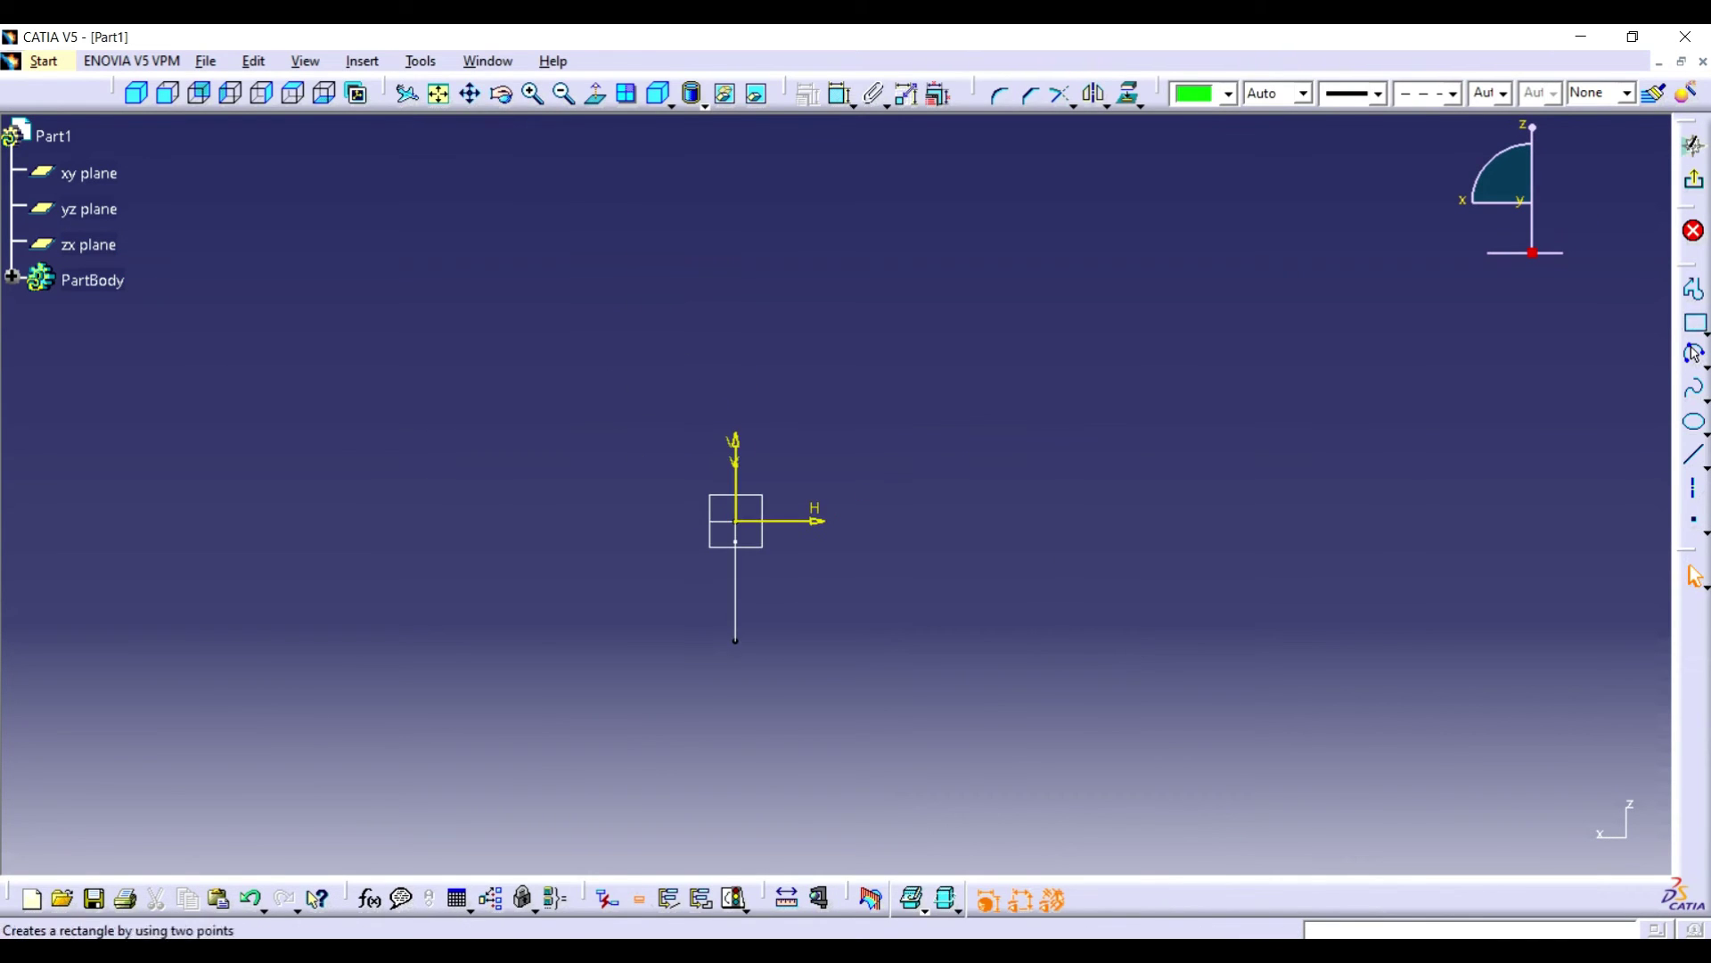
{"action": "left_click", "coordinate": [1693, 289]}
{"action": "left_click", "coordinate": [735, 521]}
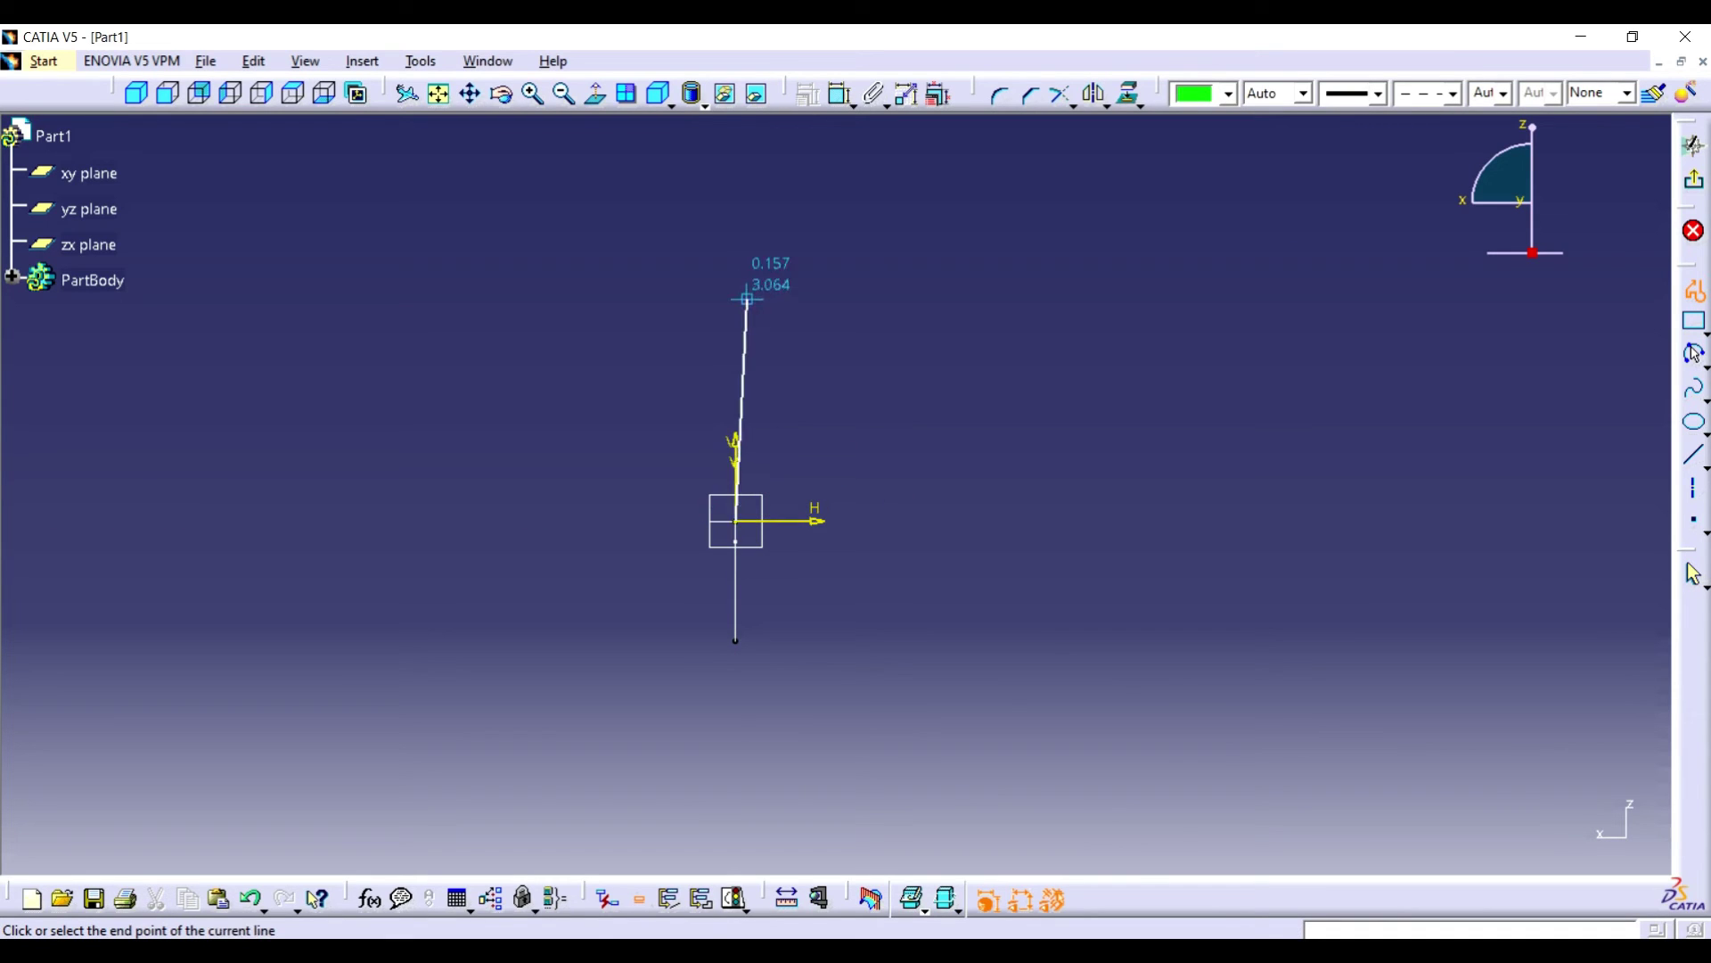
{"action": "left_click", "coordinate": [735, 285]}
- Dimension the vertical line's length and set it to 2 in
{"action": "left_click", "coordinate": [736, 401]}
{"action": "left_click", "coordinate": [451, 401]}
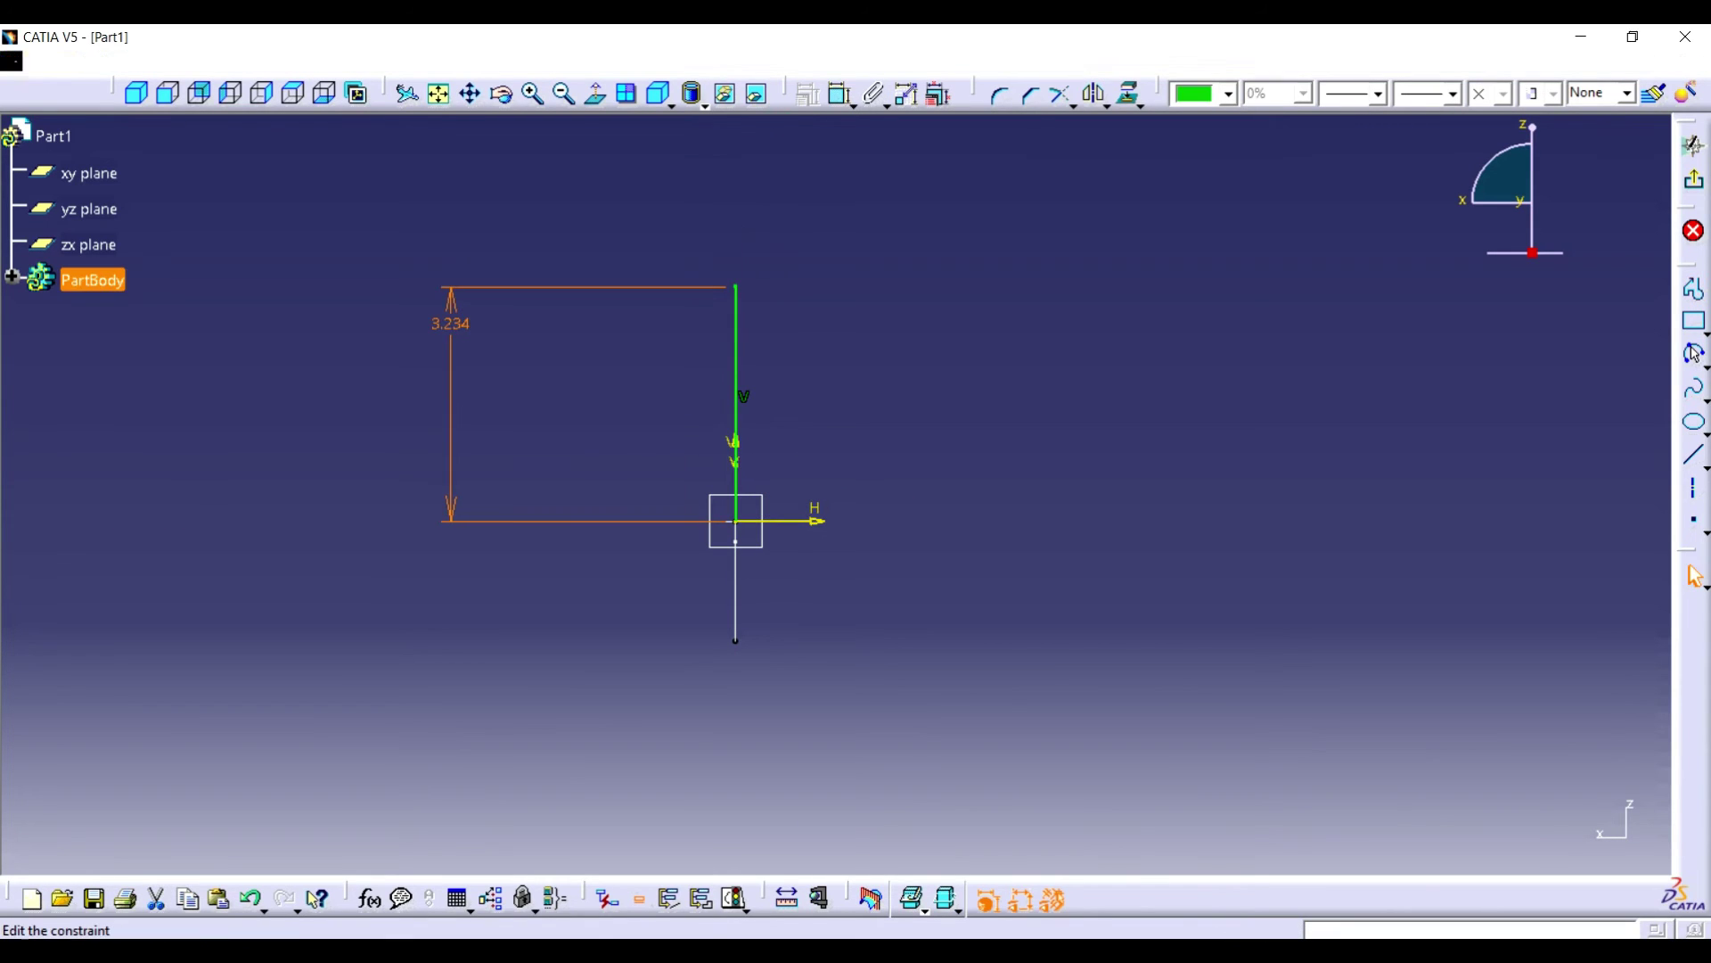
{"action": "double_click", "coordinate": [451, 320]}
{"action": "type", "text": "2in"}
{"action": "key", "text": "Return"}
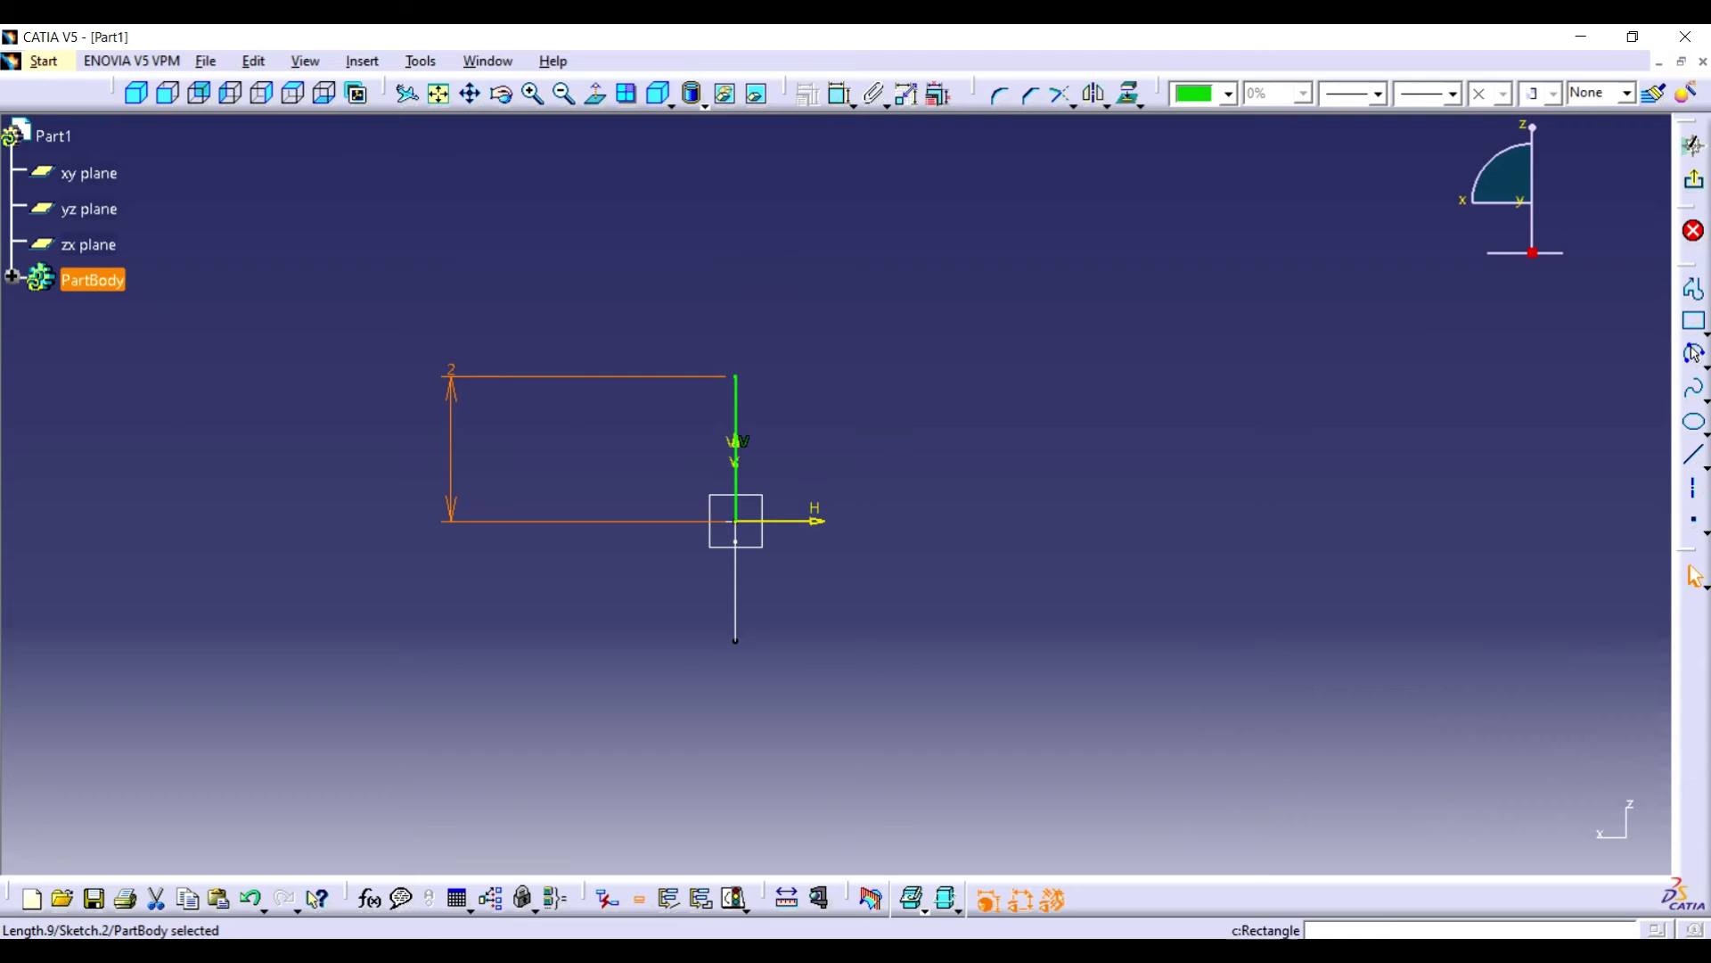
- Draw a slanted line upward from the origin on the positive H side and set its length to 3 in
{"action": "left_click", "coordinate": [1694, 290]}
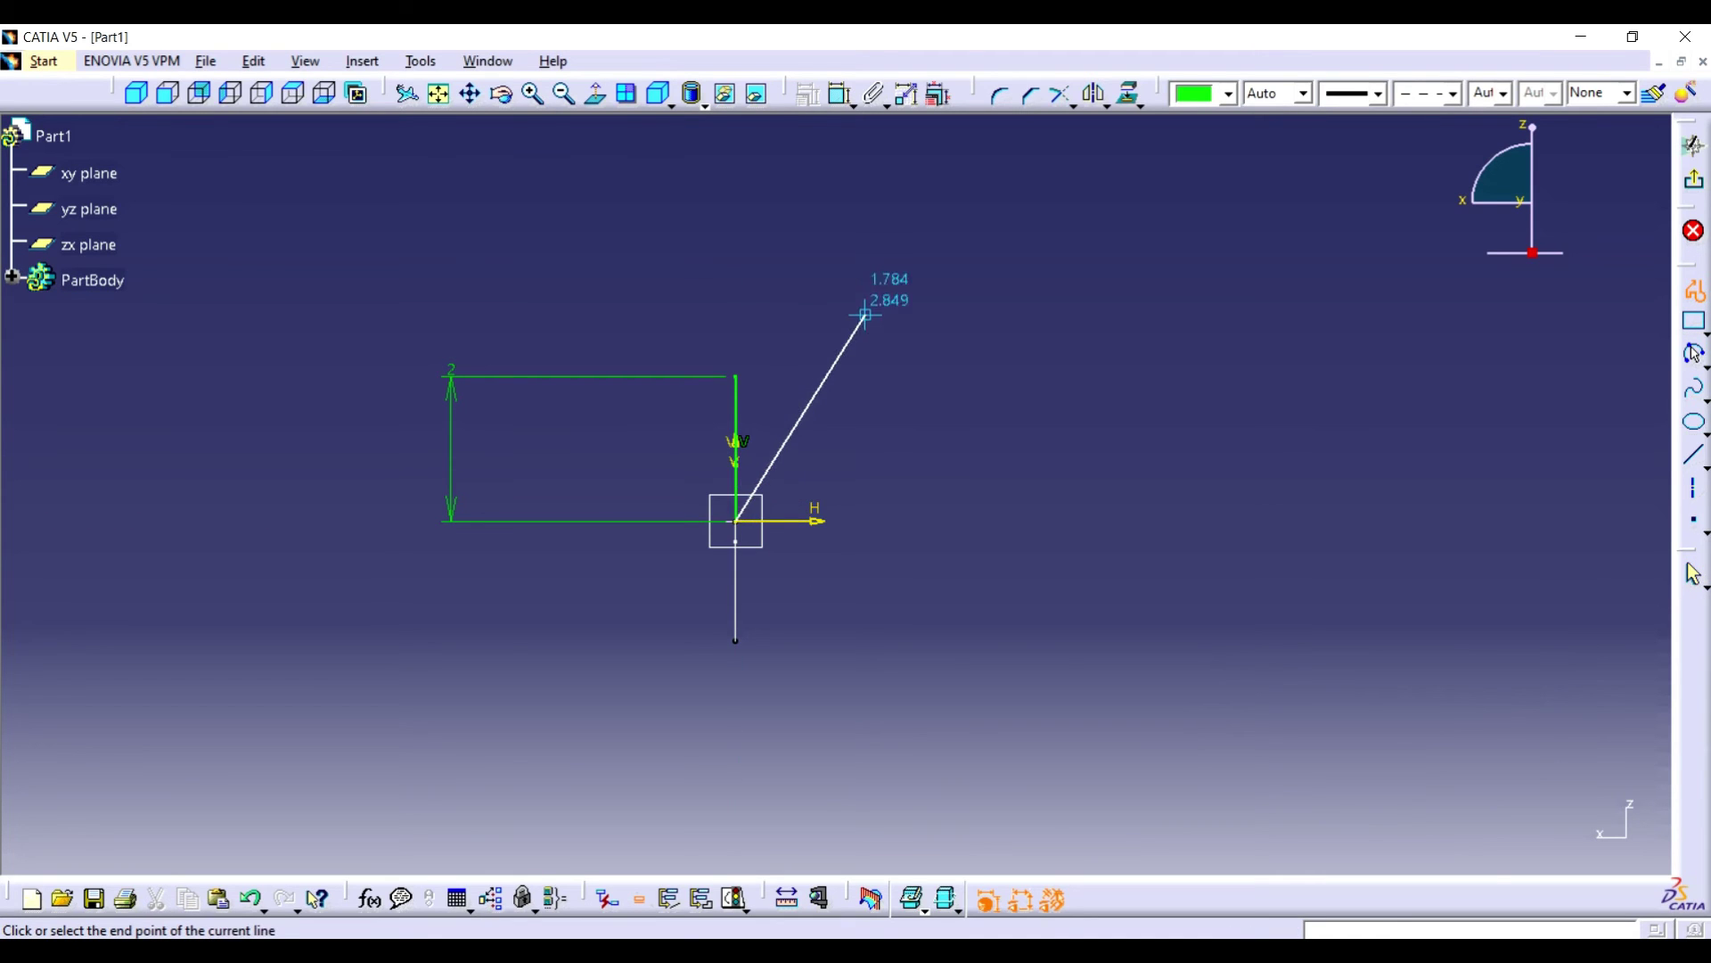
{"action": "left_click", "coordinate": [840, 94]}
{"action": "left_click", "coordinate": [1066, 465]}
{"action": "double_click", "coordinate": [1066, 465]}
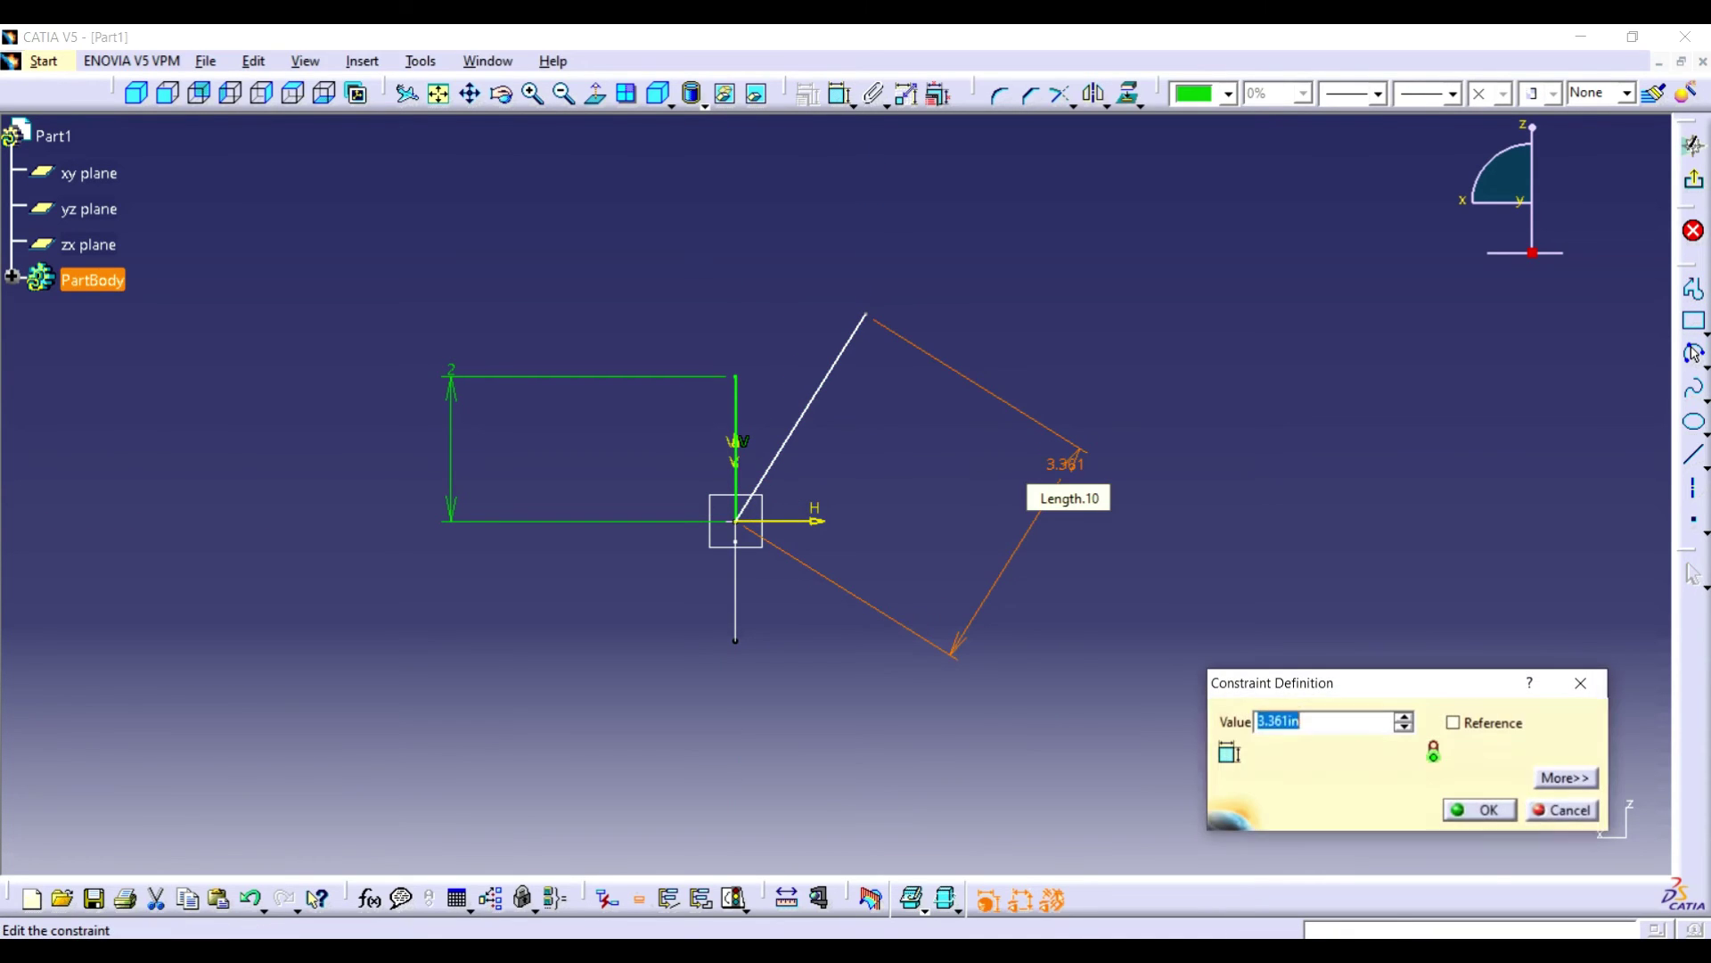
{"action": "key", "text": "Return"}
- Dimension the angle between the slanted line and the vertical line and set it to 30°
{"action": "left_click", "coordinate": [839, 95]}
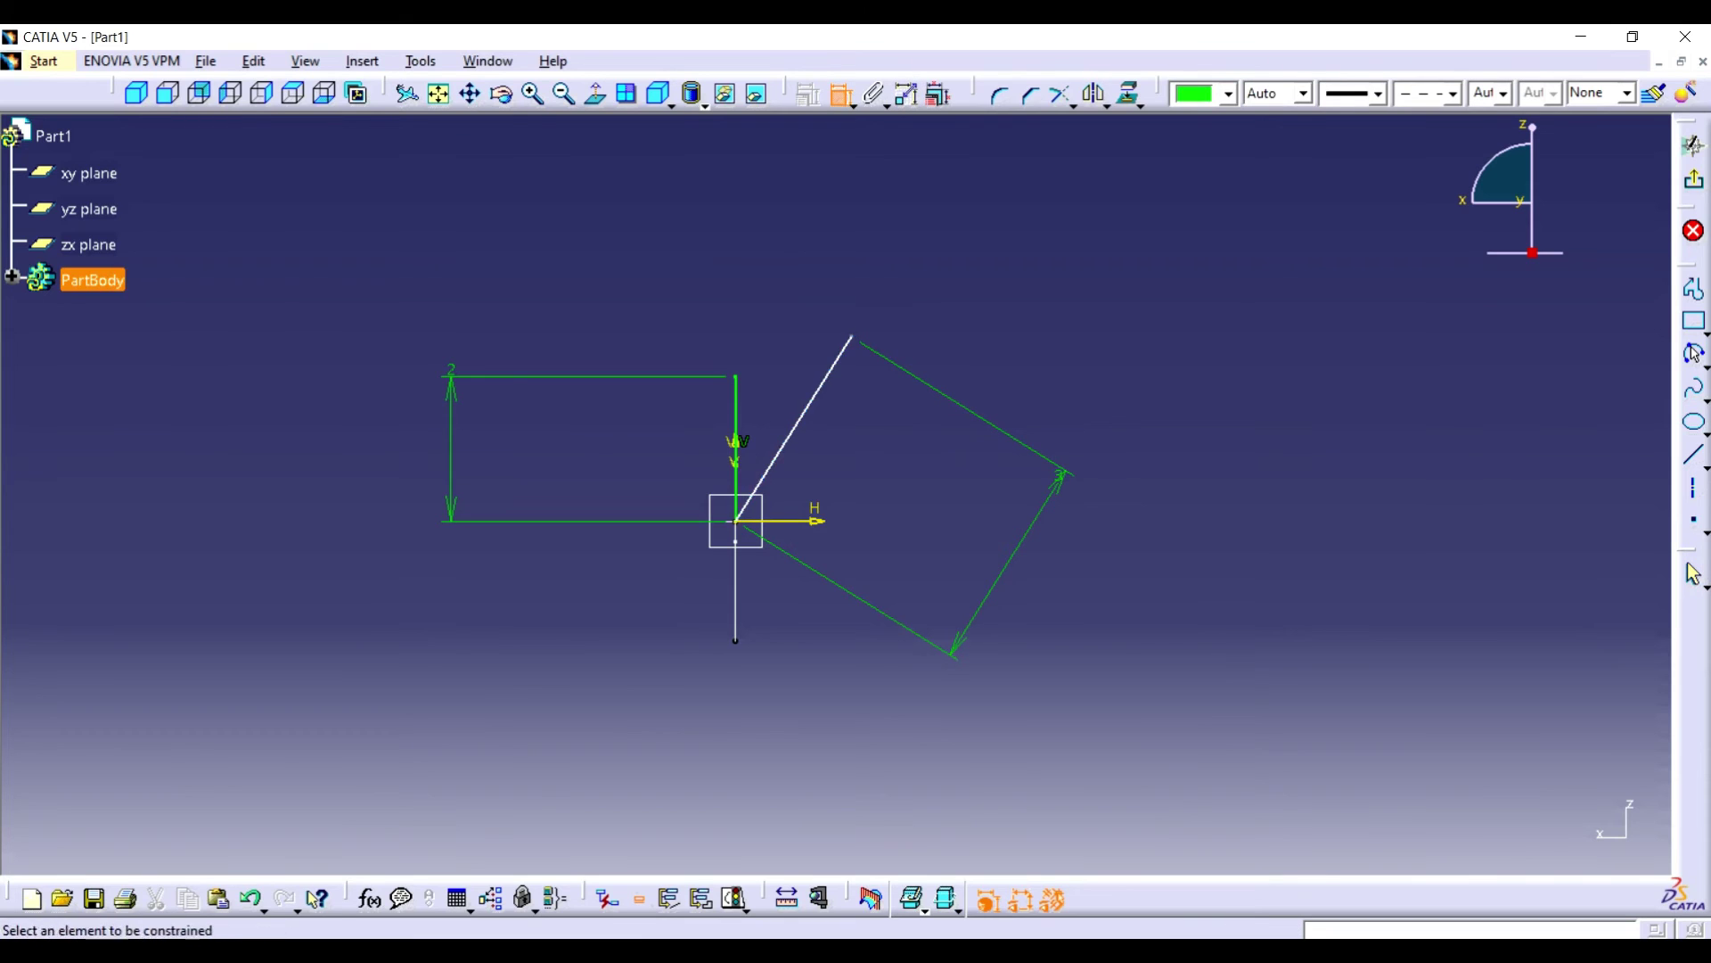
{"action": "left_click", "coordinate": [801, 416]}
{"action": "left_click", "coordinate": [732, 418]}
{"action": "left_click", "coordinate": [758, 426]}
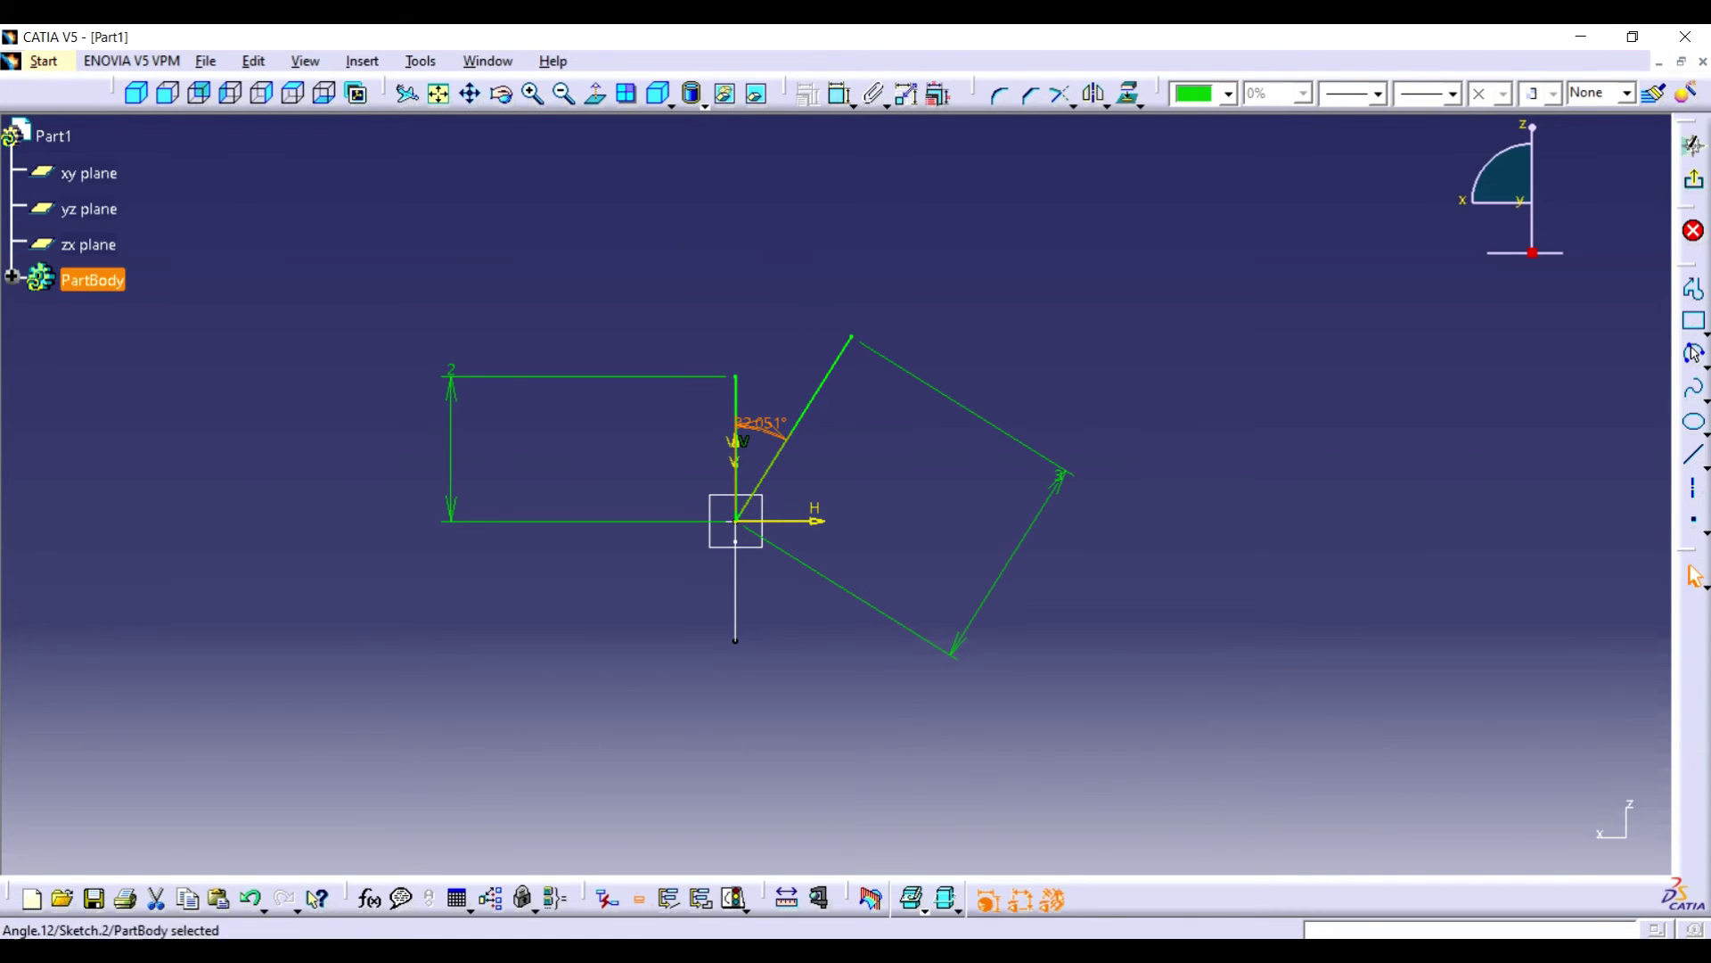
{"action": "double_click", "coordinate": [757, 426]}
{"action": "key", "text": "Return"}
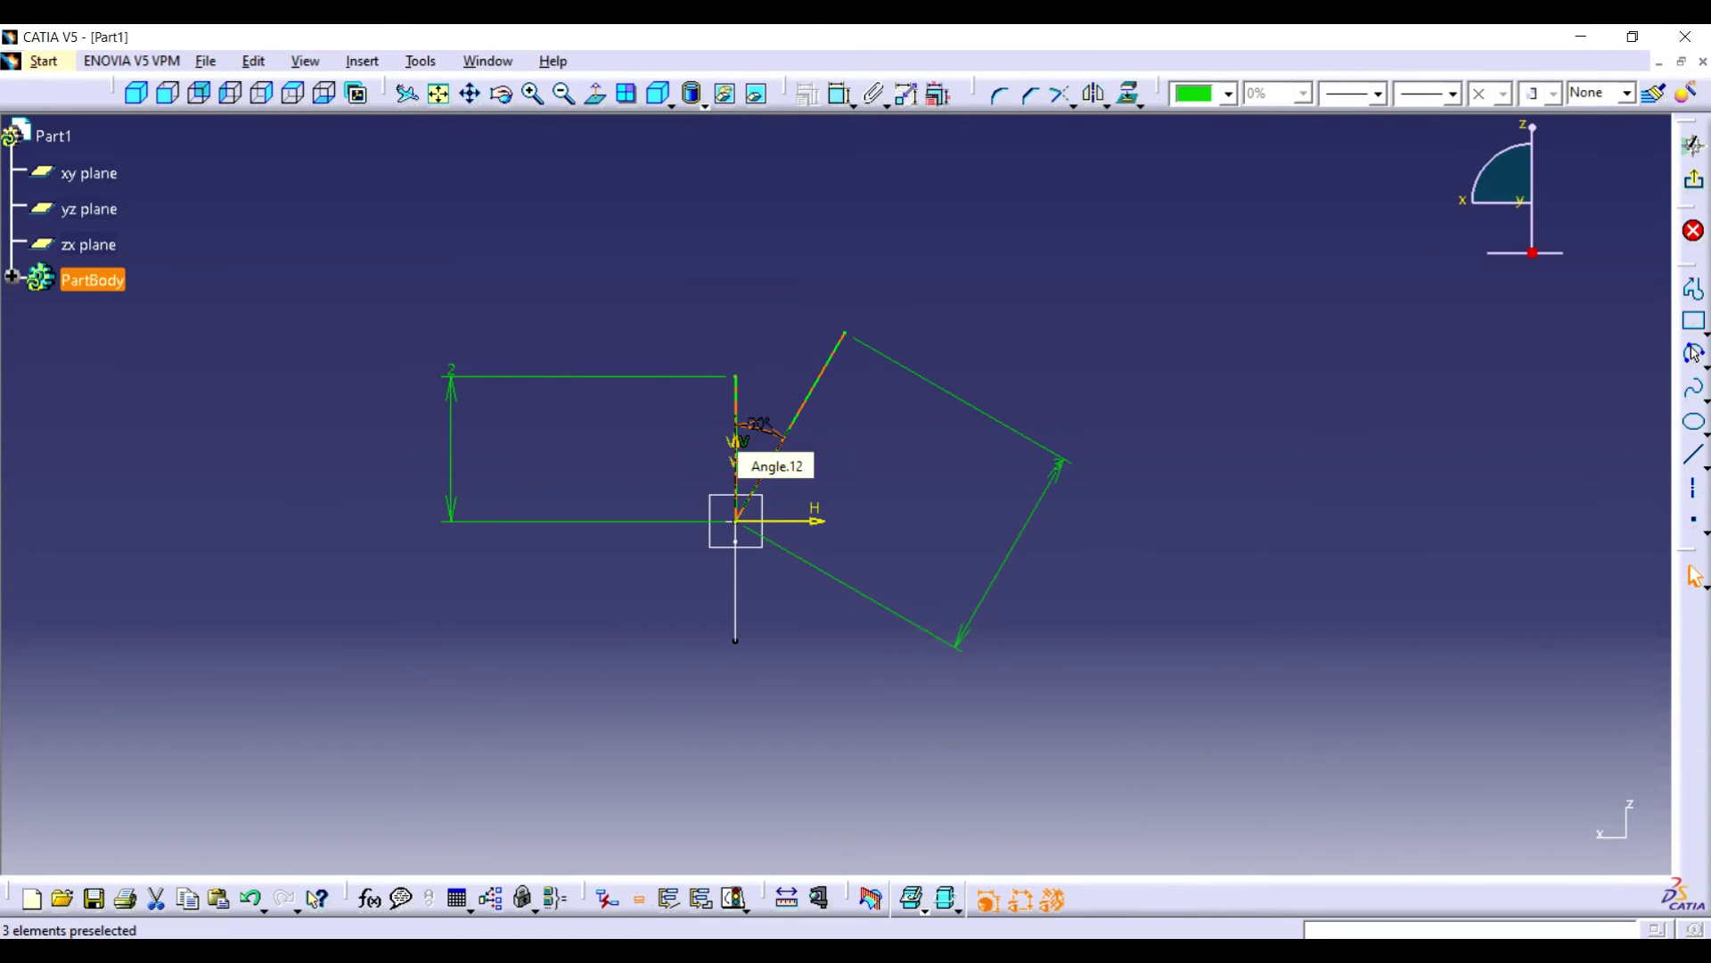
- Close the profile with a three-point arc bulging upward between the two lines' free ends and set its radius to 1.5 in
{"action": "left_click", "coordinate": [1693, 353]}
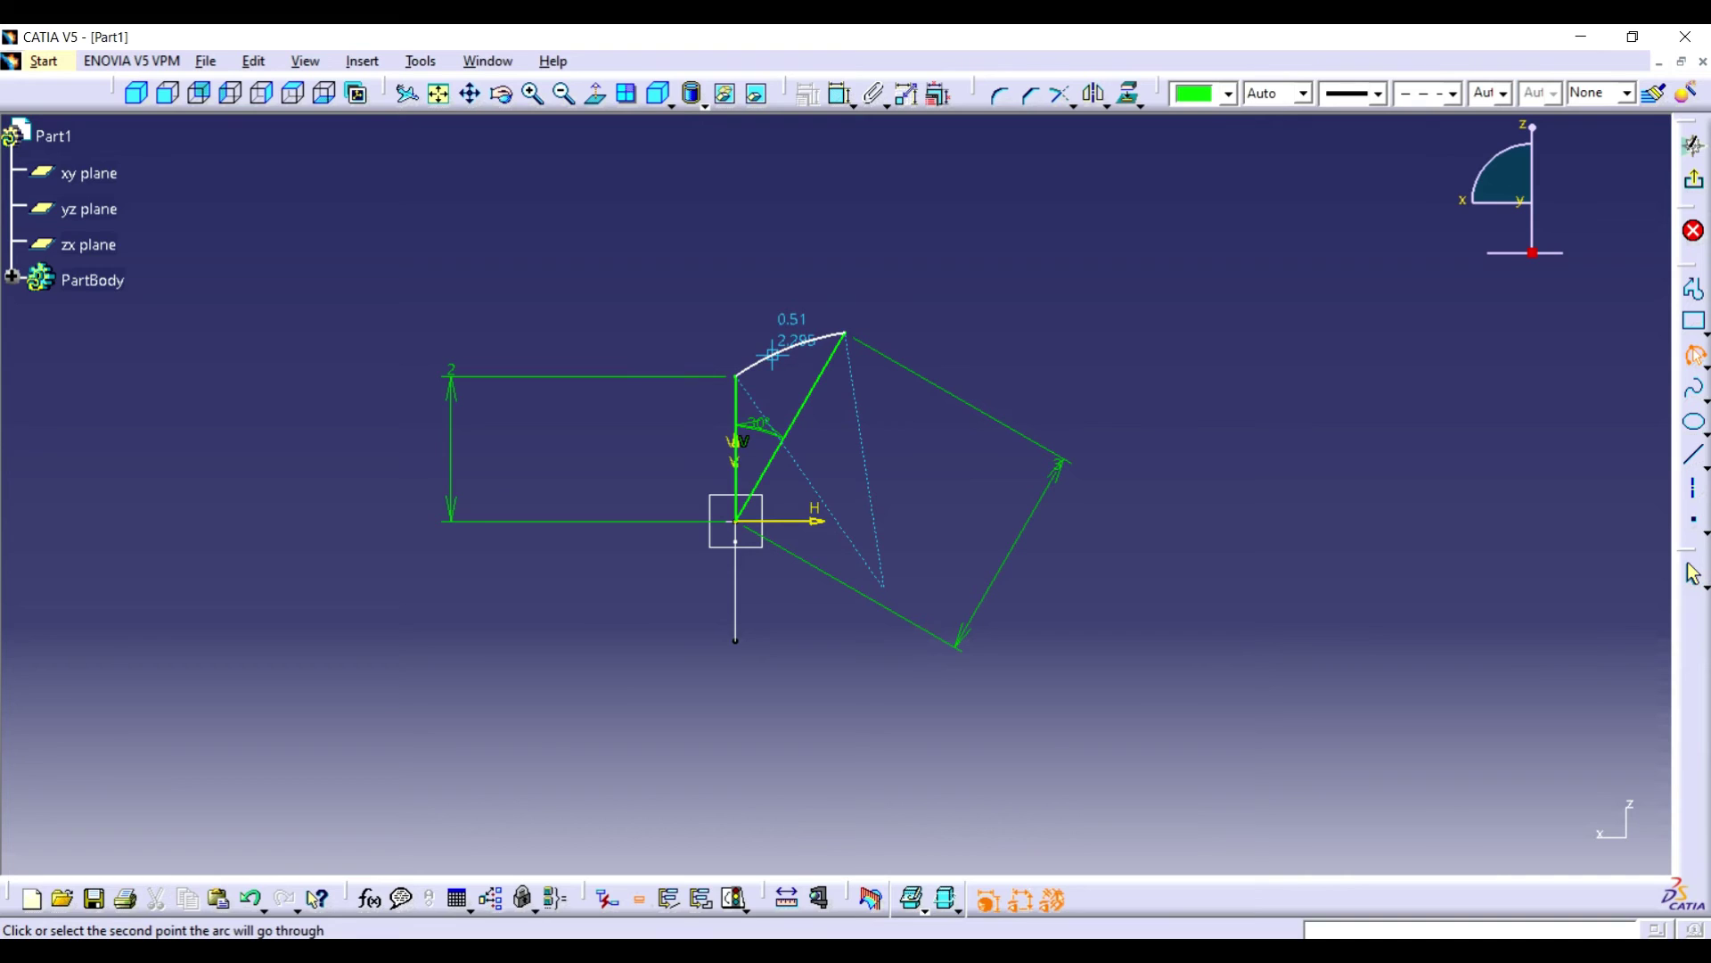
{"action": "left_click", "coordinate": [771, 355]}
{"action": "left_click", "coordinate": [840, 93]}
{"action": "left_click", "coordinate": [820, 170]}
{"action": "double_click", "coordinate": [820, 169]}
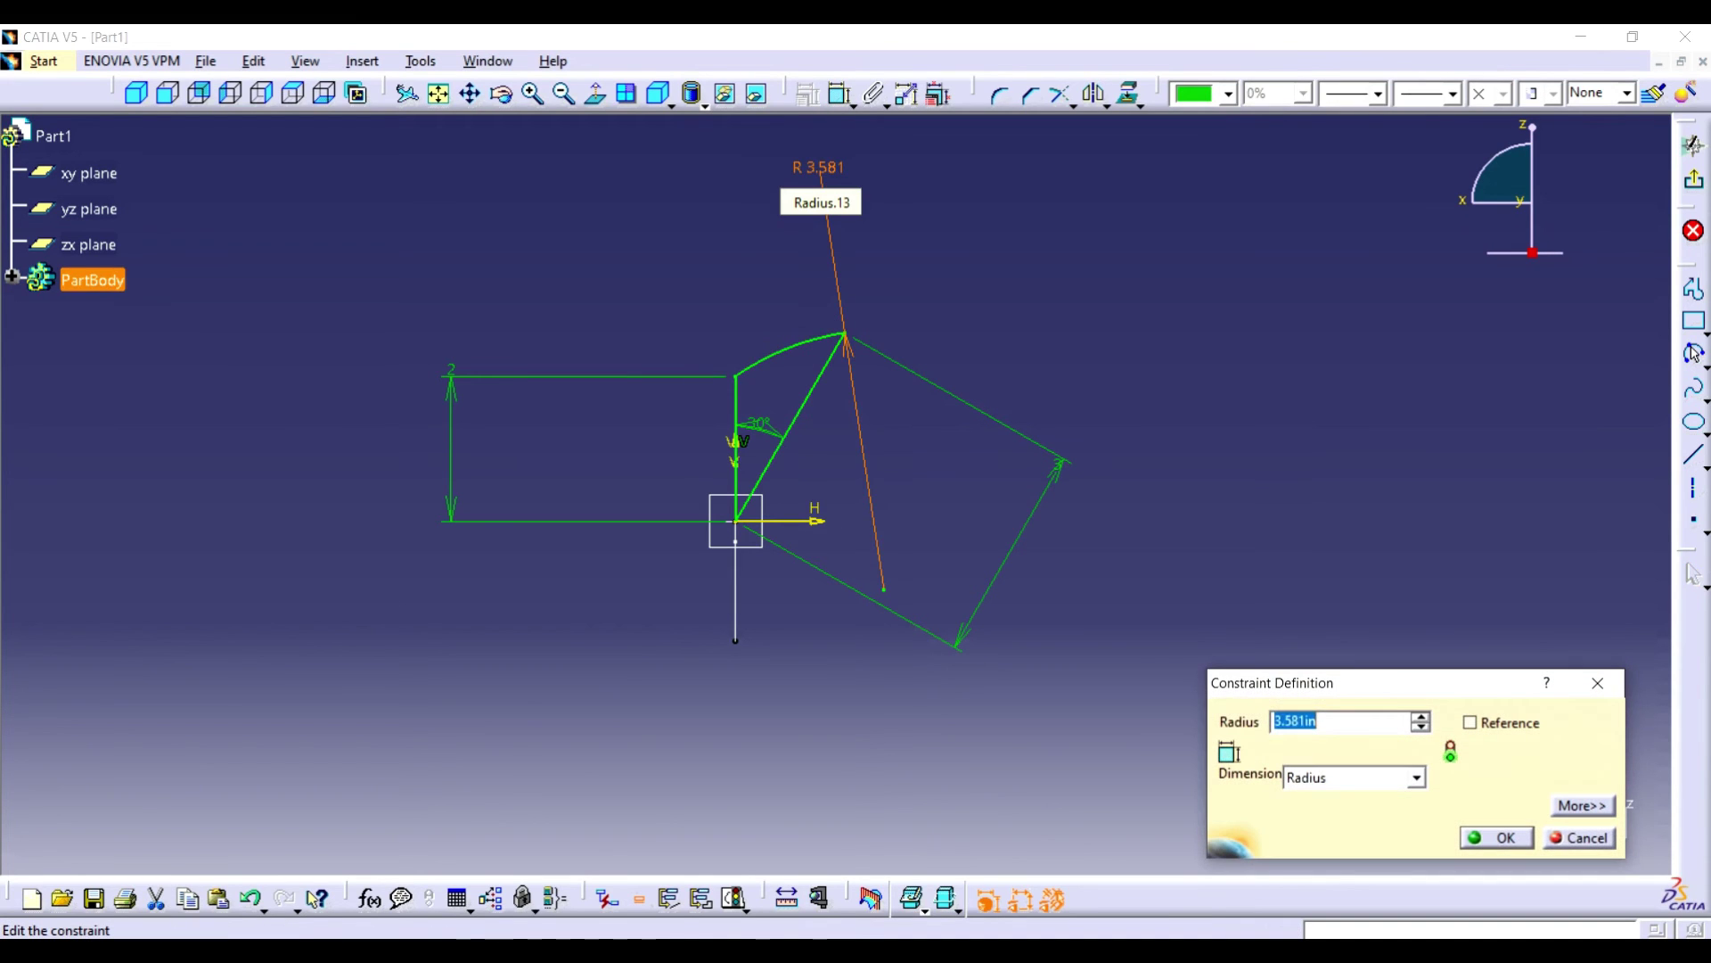
{"action": "key", "text": "Return"}
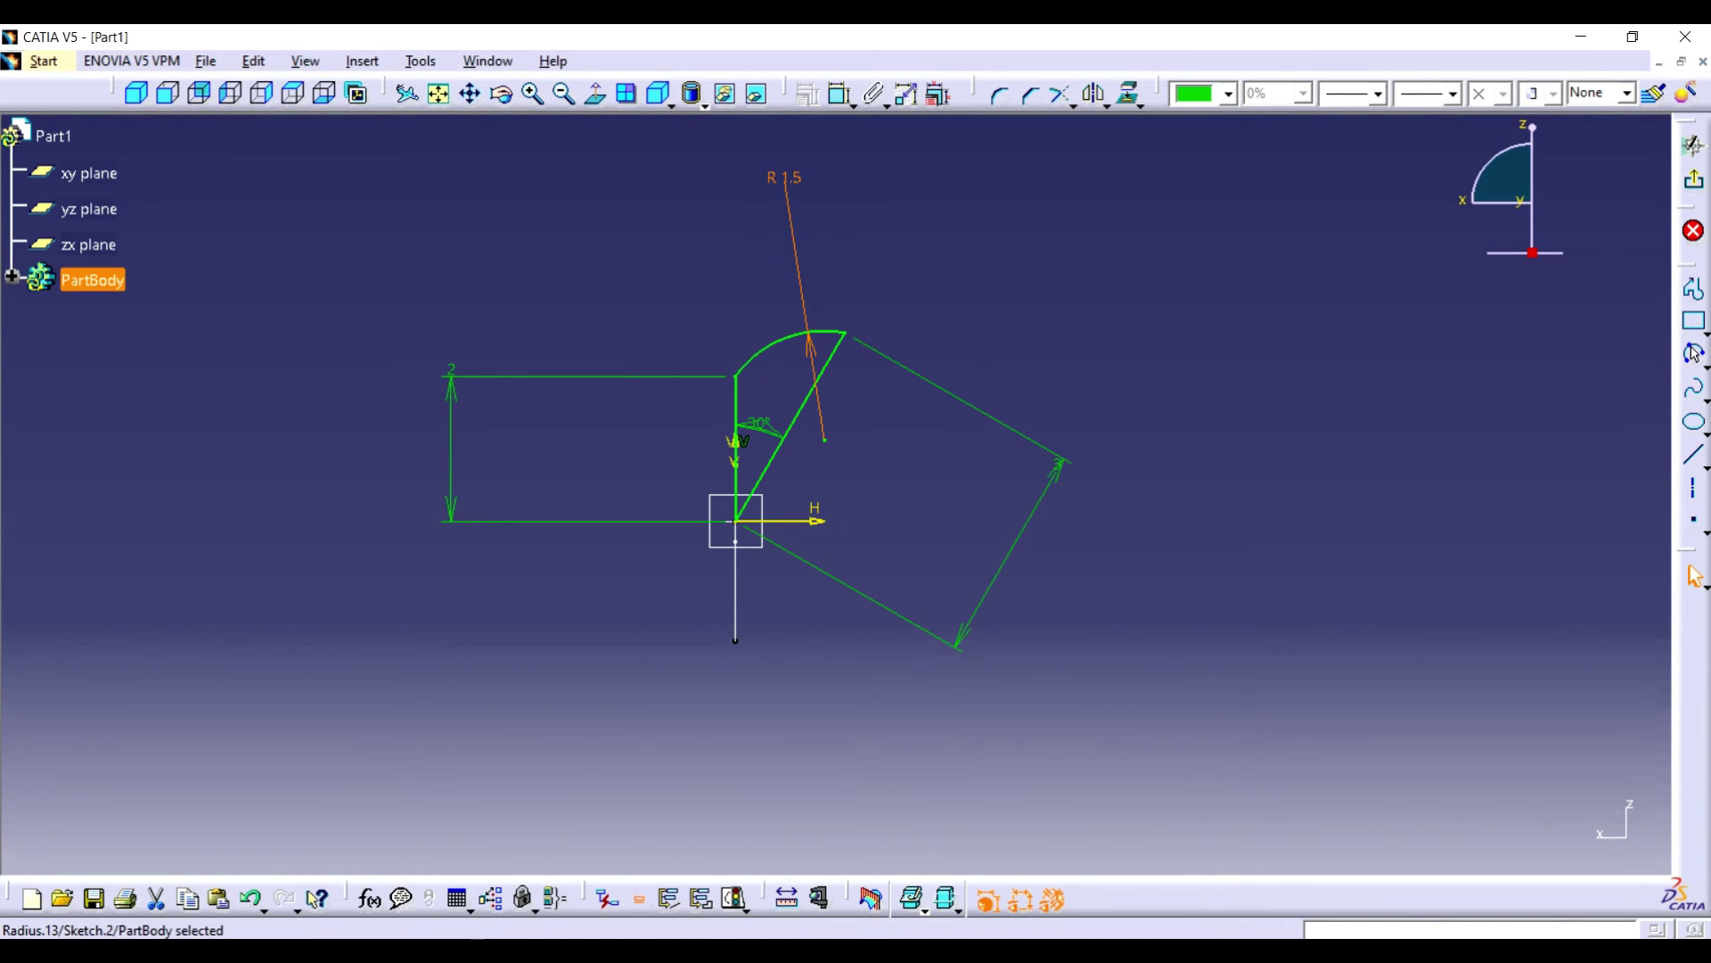
- Exit the sketch and create a rib that sweeps the Sketch.2 profile along the Sketch.1 centre curve with Keep angle
{"action": "left_click", "coordinate": [406, 93]}
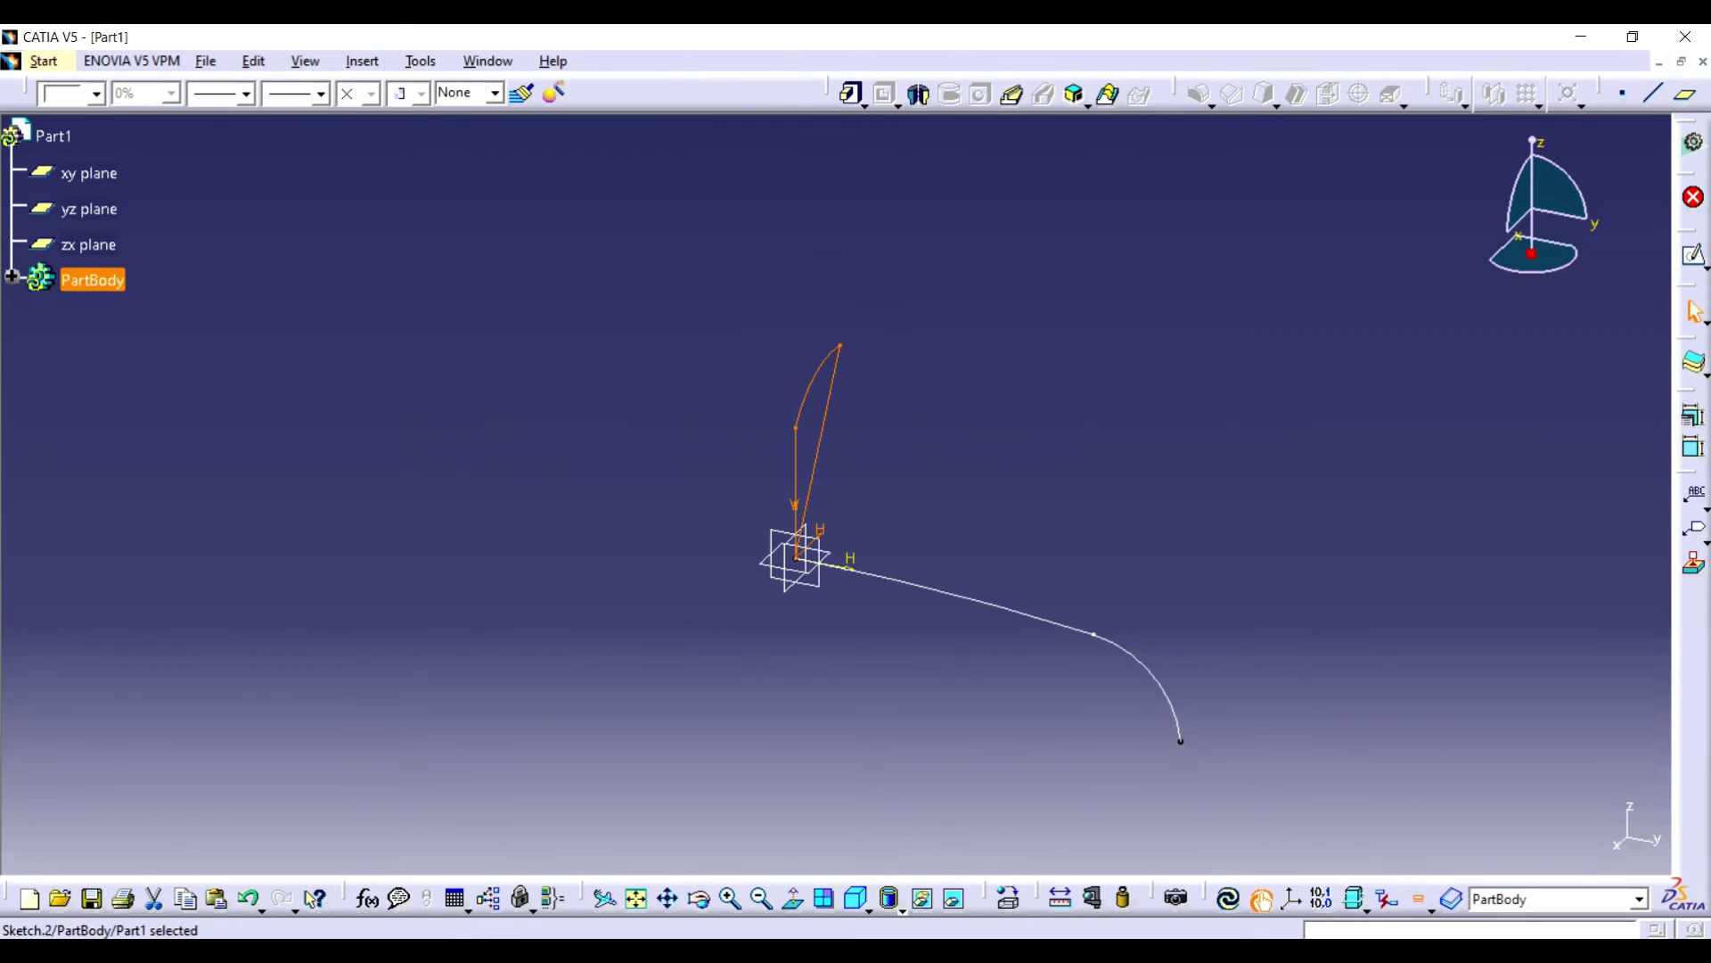
{"action": "left_click", "coordinate": [1013, 94]}
{"action": "left_click", "coordinate": [1000, 606]}
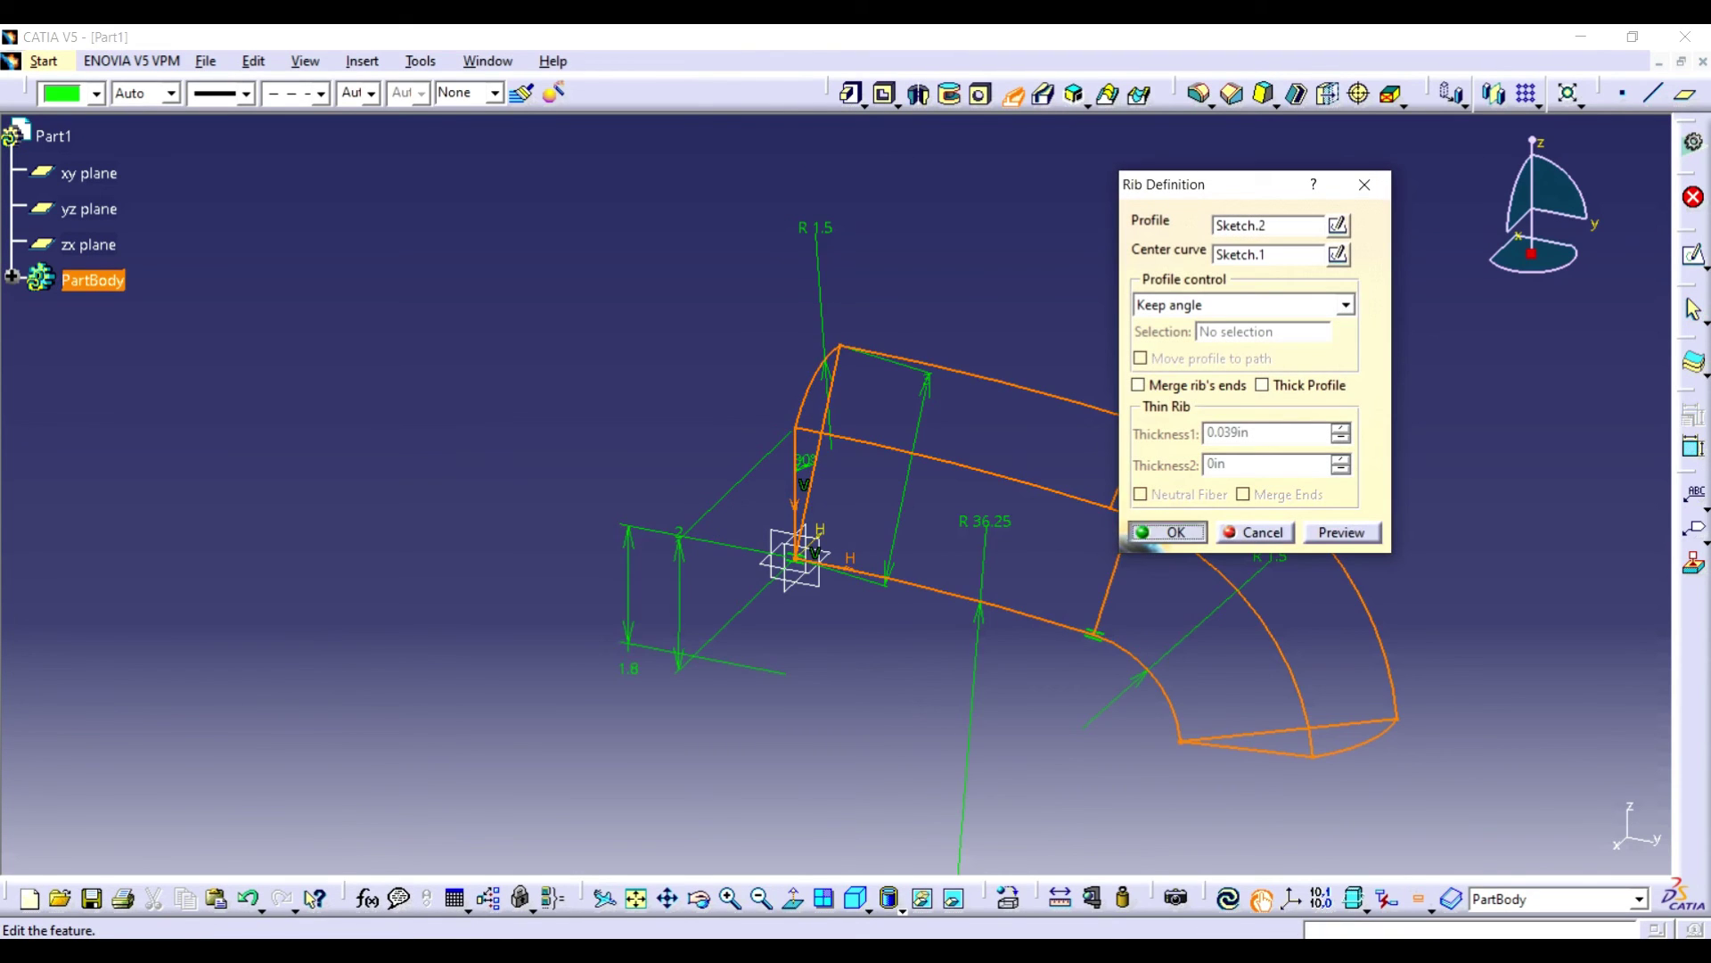
{"action": "left_click", "coordinate": [1167, 532]}
- Mirror the rib about its flat wedge-shaped end face at the origin
{"action": "left_click", "coordinate": [699, 898]}
{"action": "left_click_drag", "start_coordinate": [731, 606], "coordinate": [898, 596]}
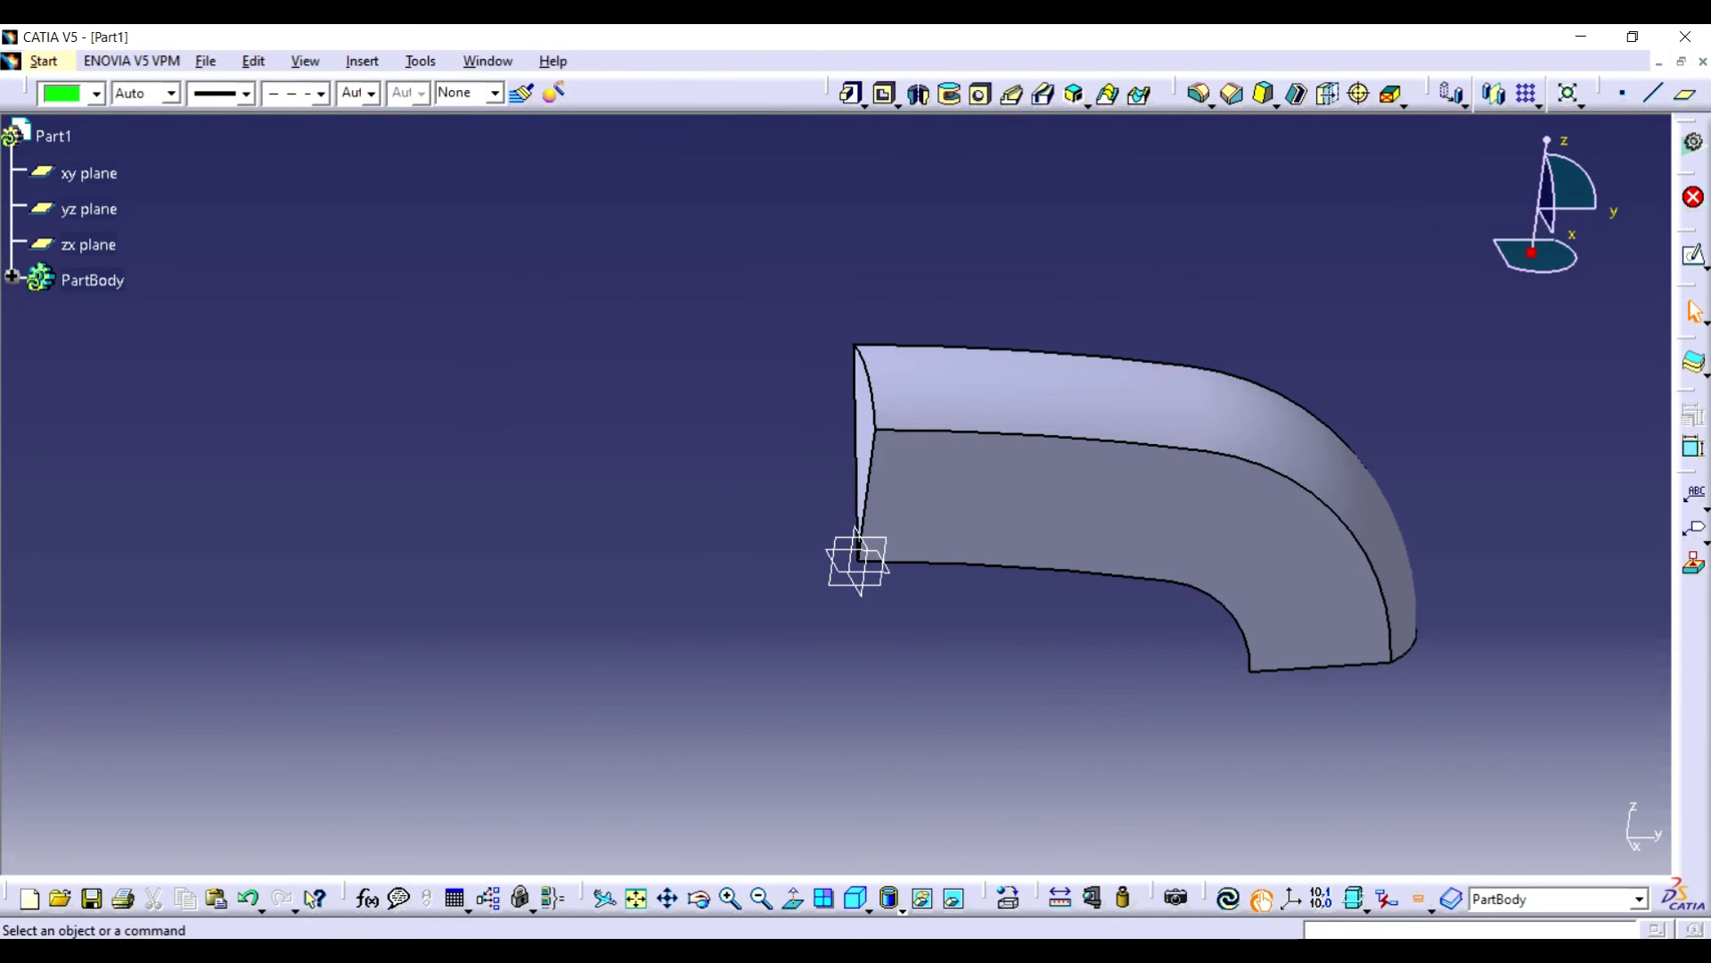
{"action": "left_click", "coordinate": [860, 539]}
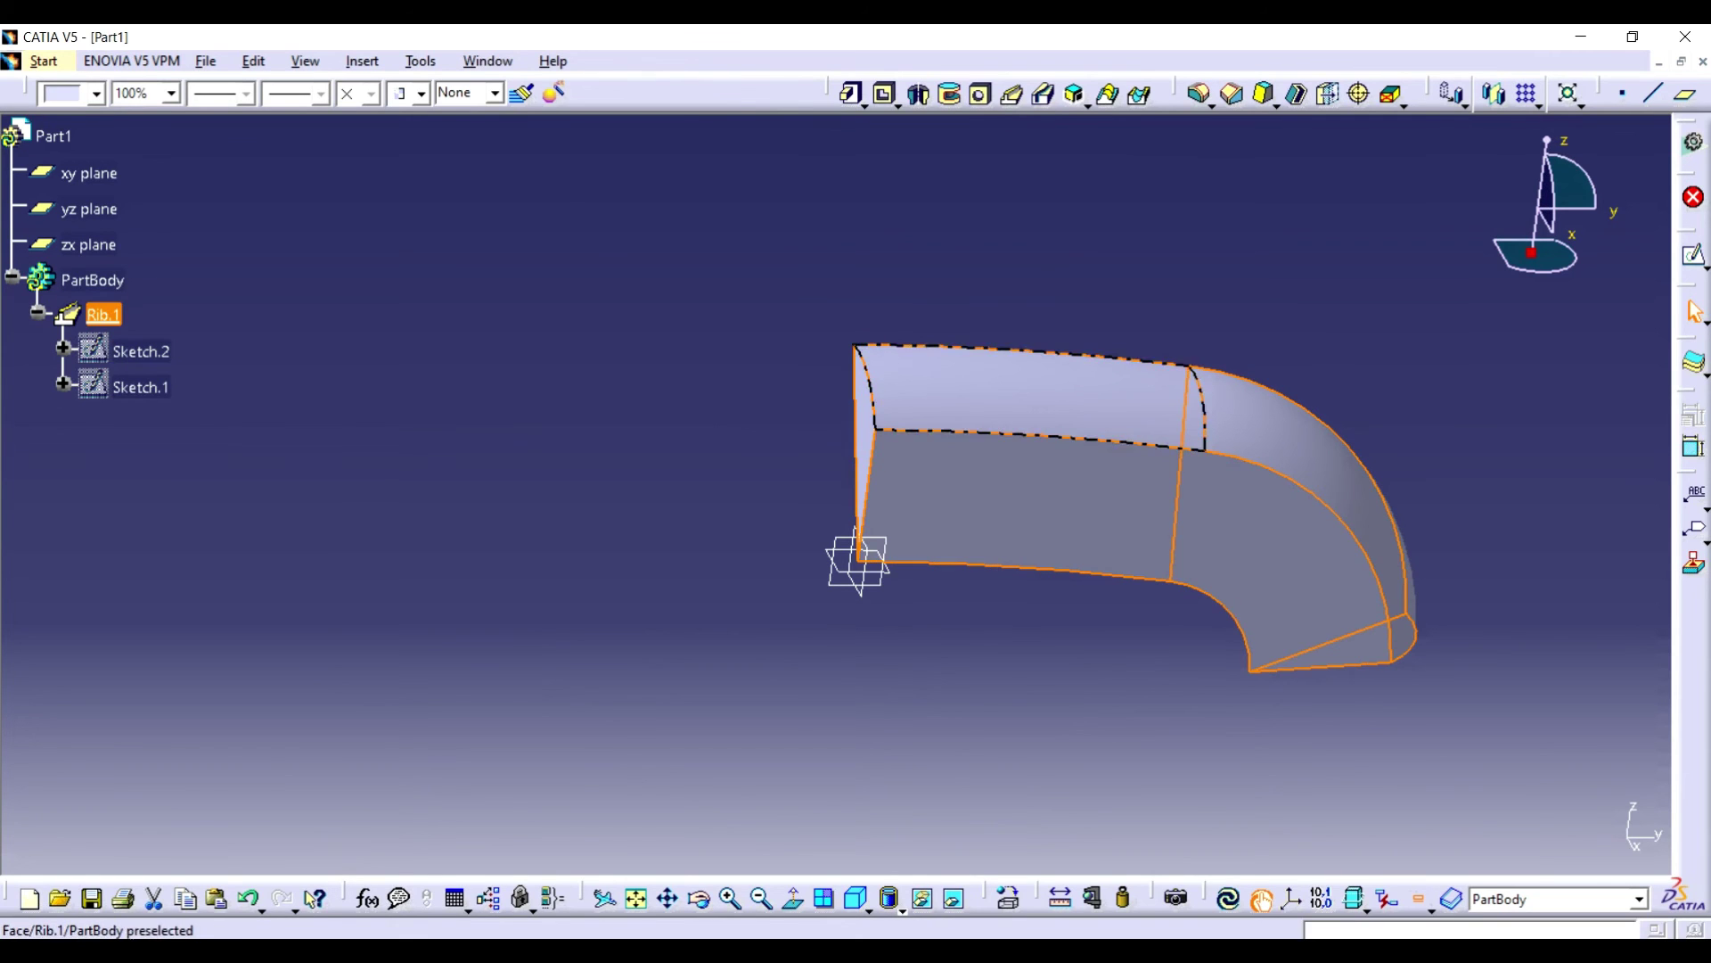
{"action": "left_click", "coordinate": [1496, 94]}
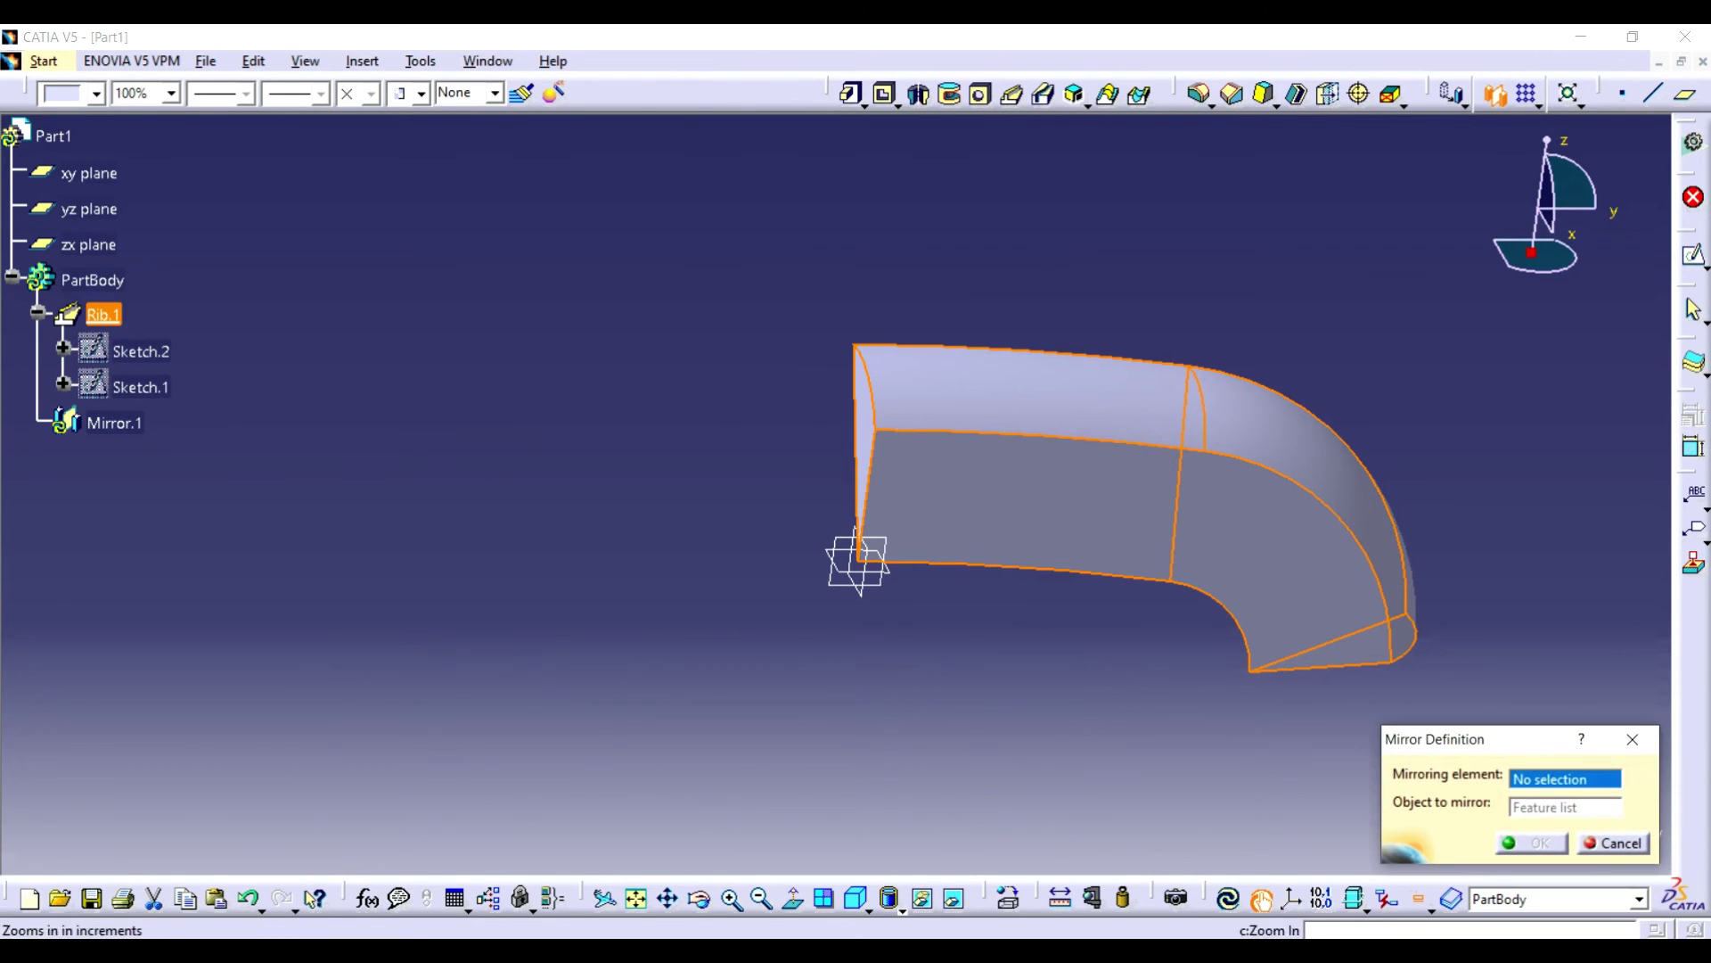
{"action": "left_click", "coordinate": [698, 898]}
{"action": "left_click_drag", "start_coordinate": [739, 611], "coordinate": [918, 593]}
{"action": "left_click", "coordinate": [907, 414]}
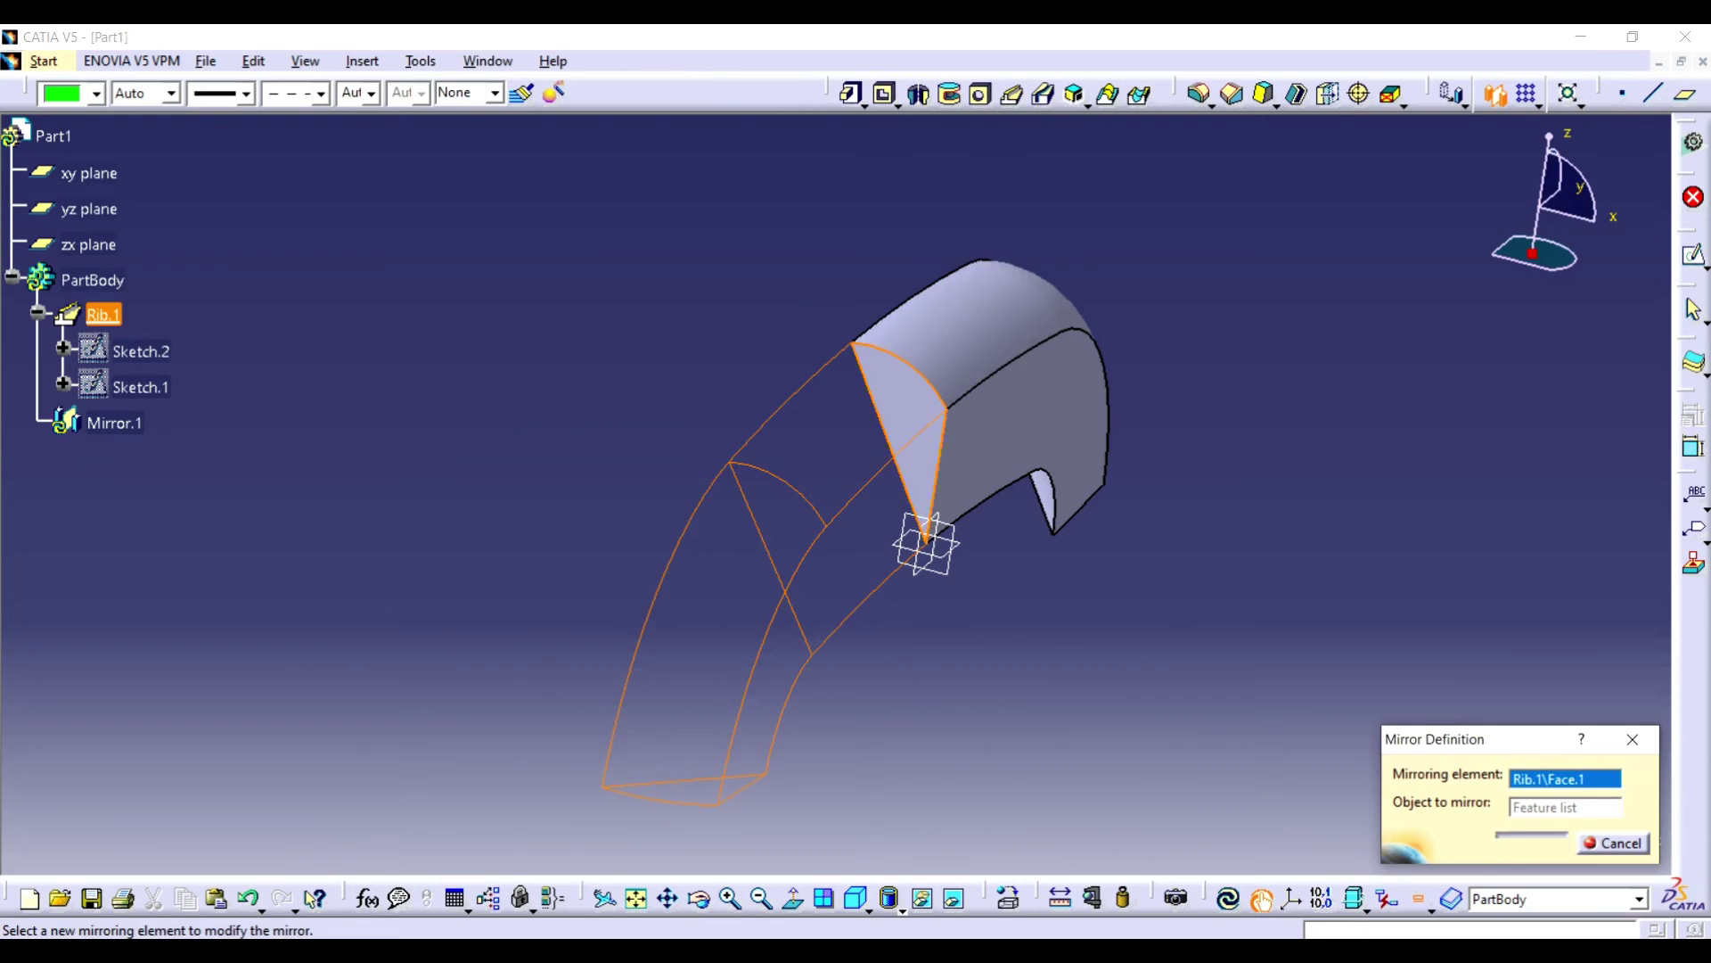
{"action": "left_click", "coordinate": [1531, 844]}
- Start a new sketch on the mirrored body's large flat face lying on the yz plane
{"action": "left_click", "coordinate": [1248, 695]}
{"action": "left_click", "coordinate": [636, 898]}
{"action": "left_click", "coordinate": [699, 899]}
{"action": "left_click_drag", "start_coordinate": [820, 597], "coordinate": [1175, 505]}
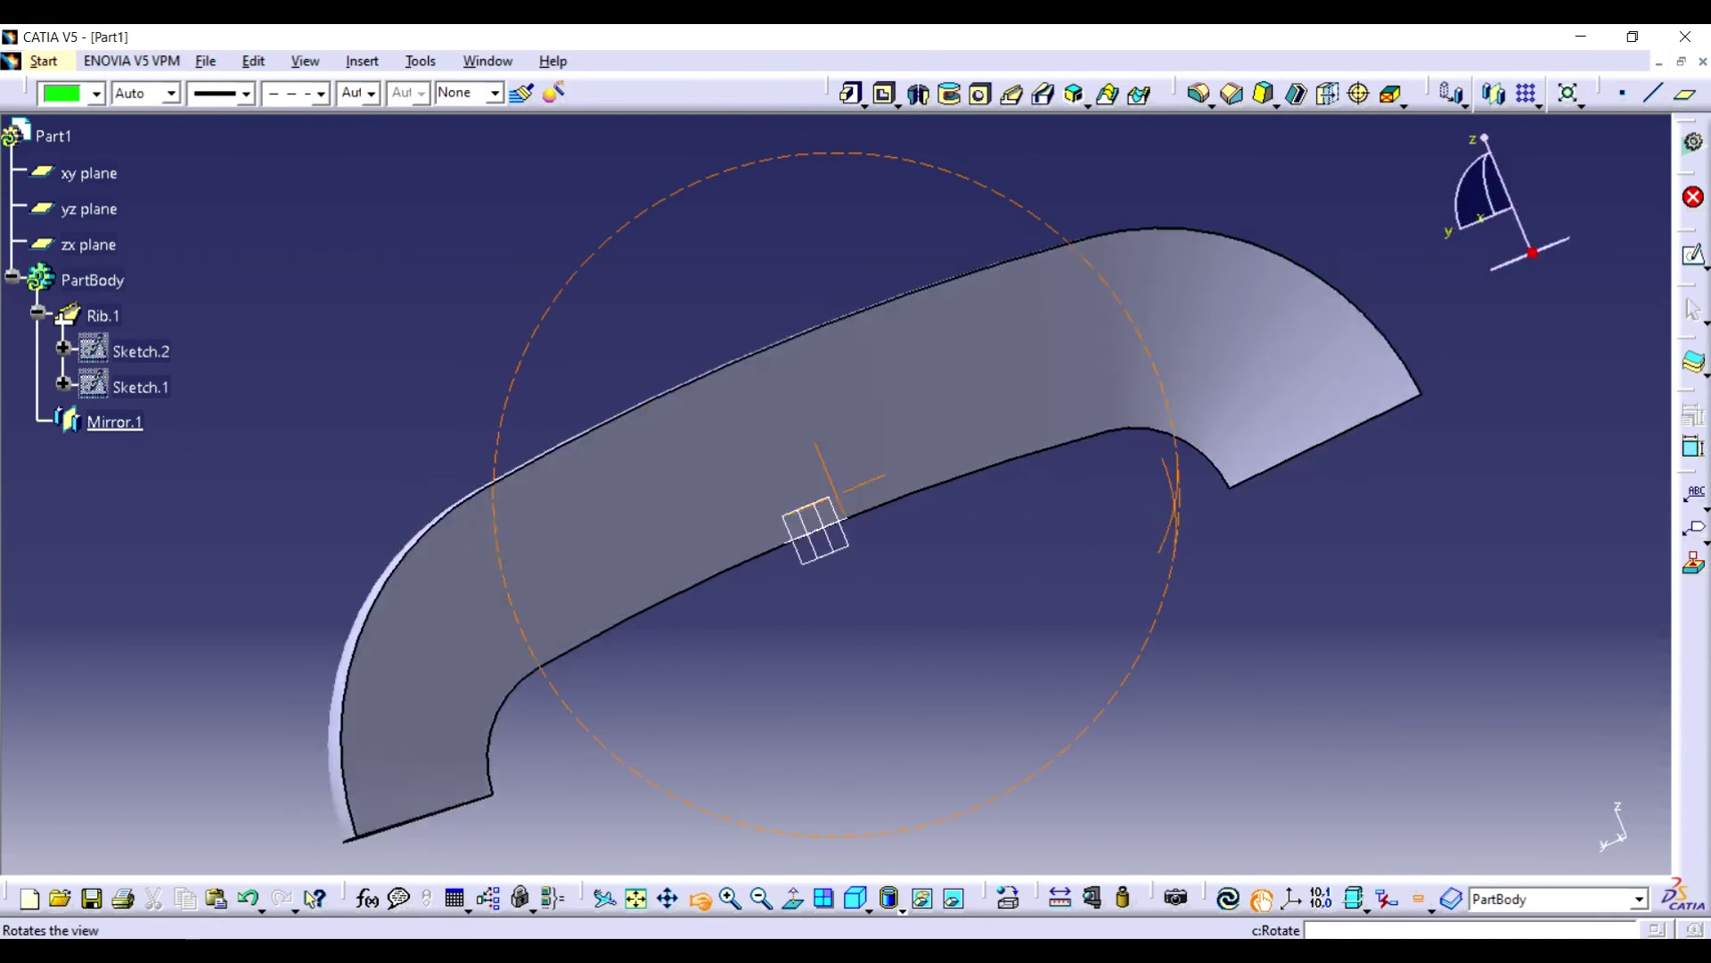
{"action": "left_click_drag", "start_coordinate": [816, 531], "coordinate": [882, 568]}
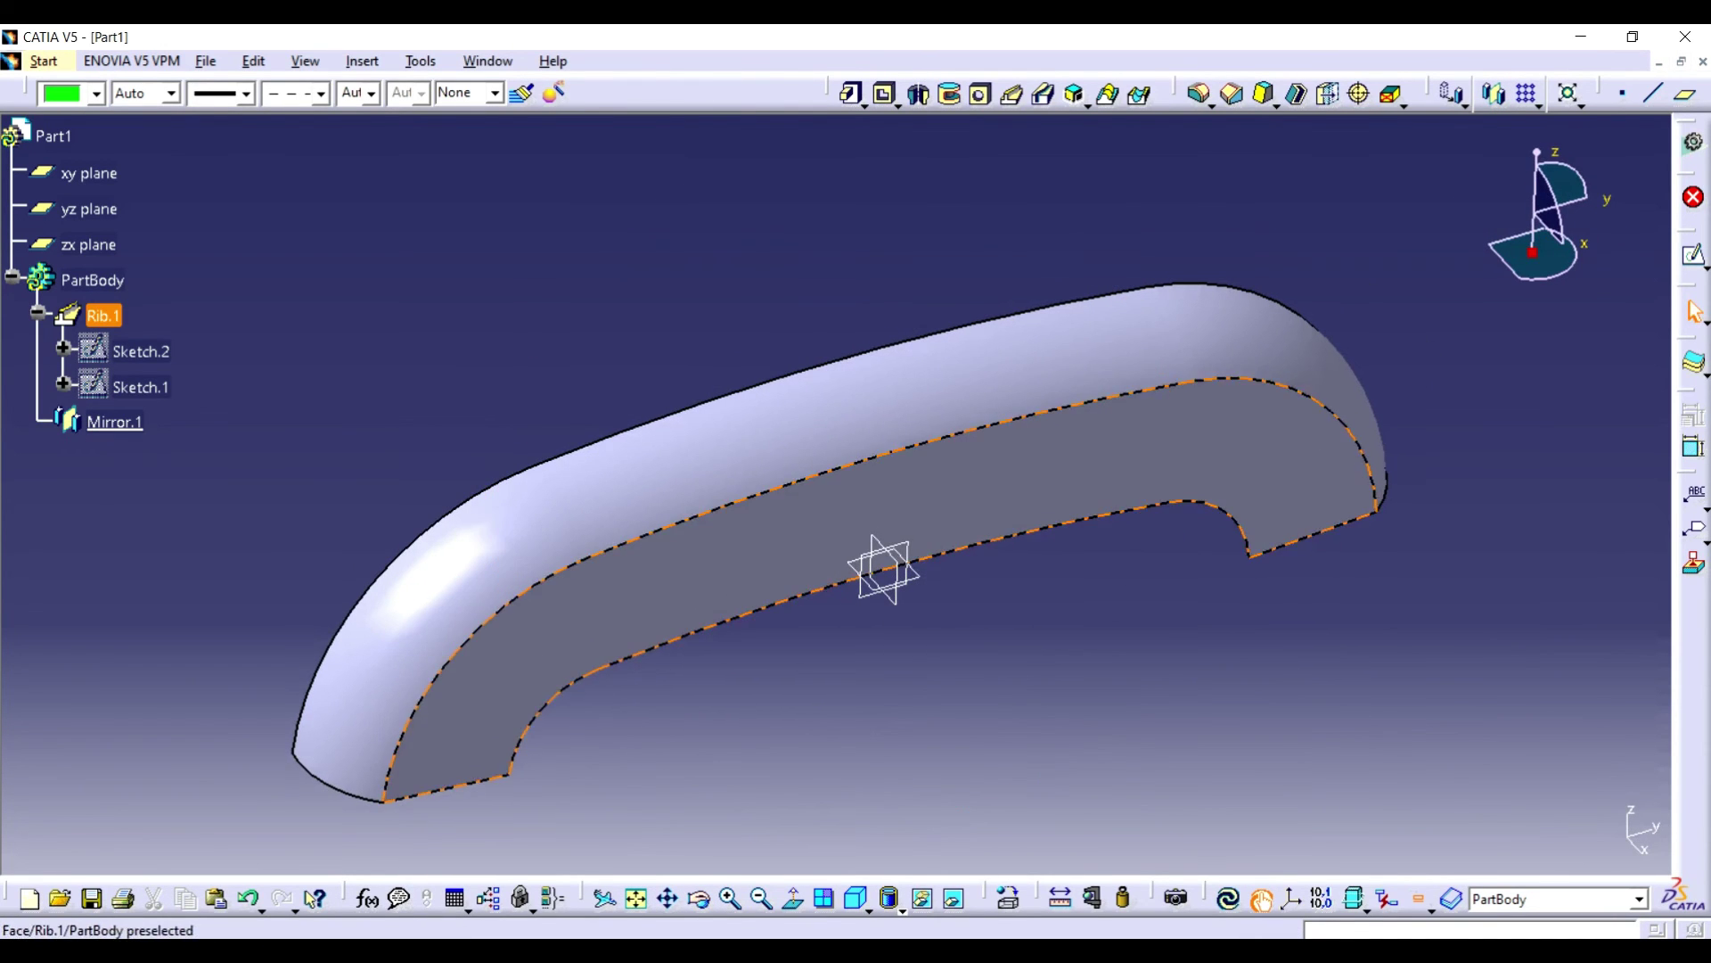
{"action": "left_click", "coordinate": [882, 569]}
{"action": "left_click", "coordinate": [1693, 256]}
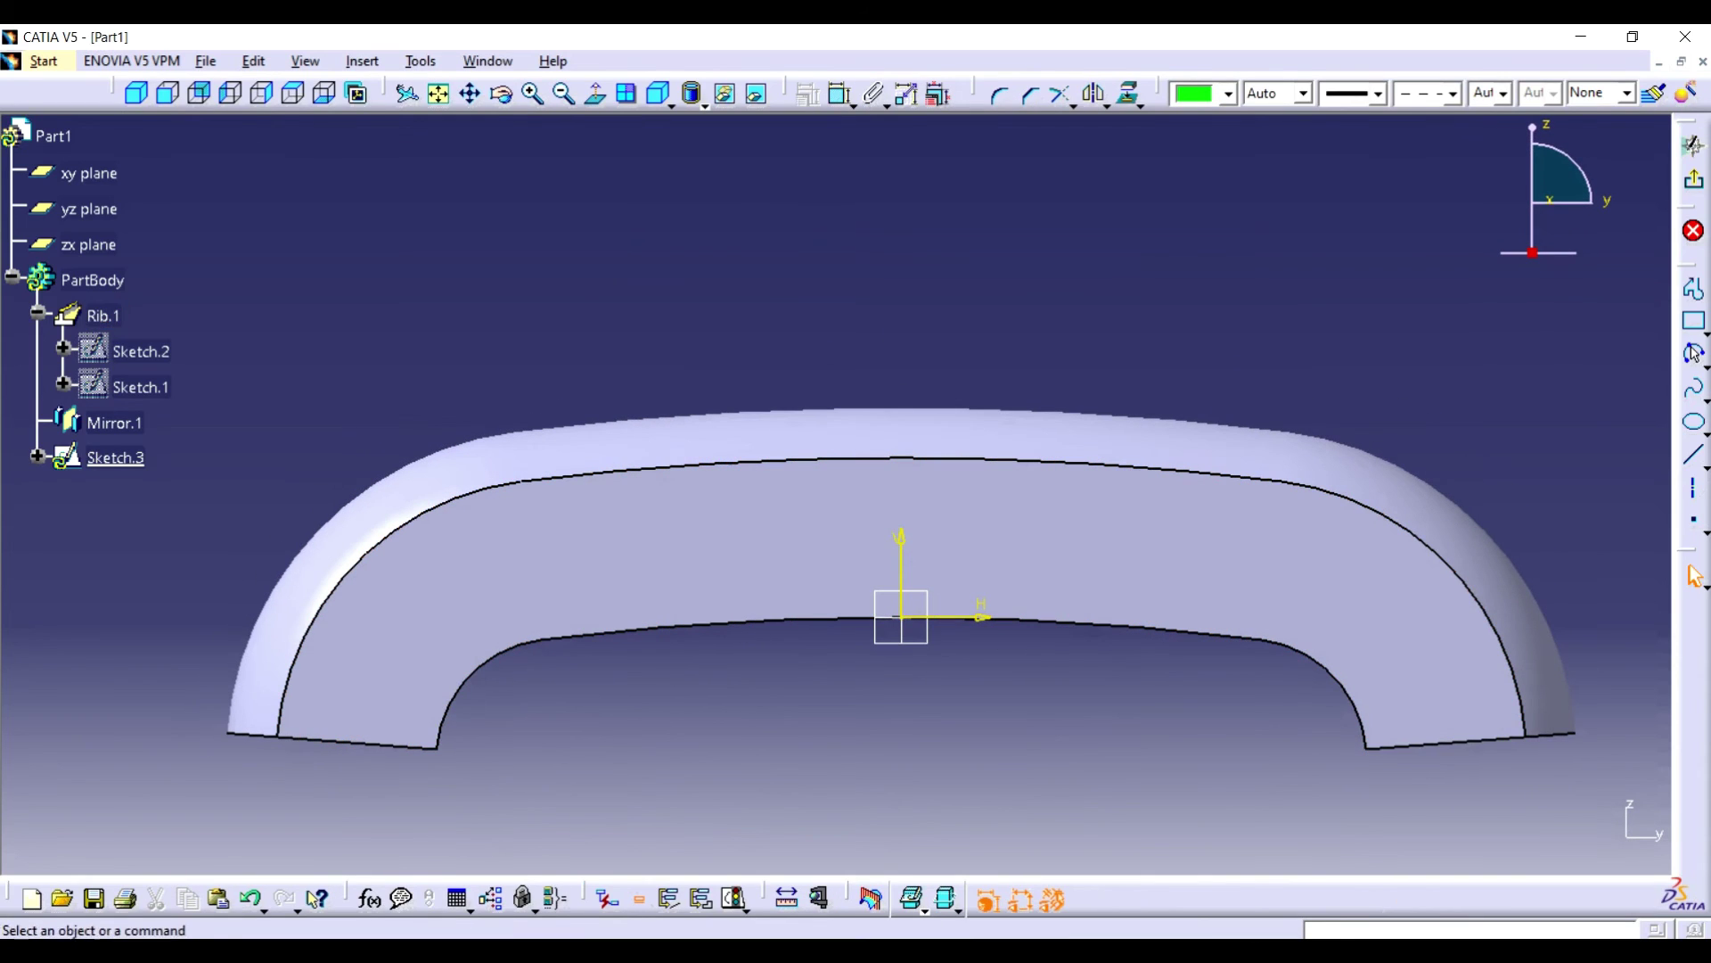
- Draw a circle of about 0.465 in radius on the face's positive H half, dimensioning its radius and its centre's distance from the vertical axis
{"action": "left_click", "coordinate": [1697, 358]}
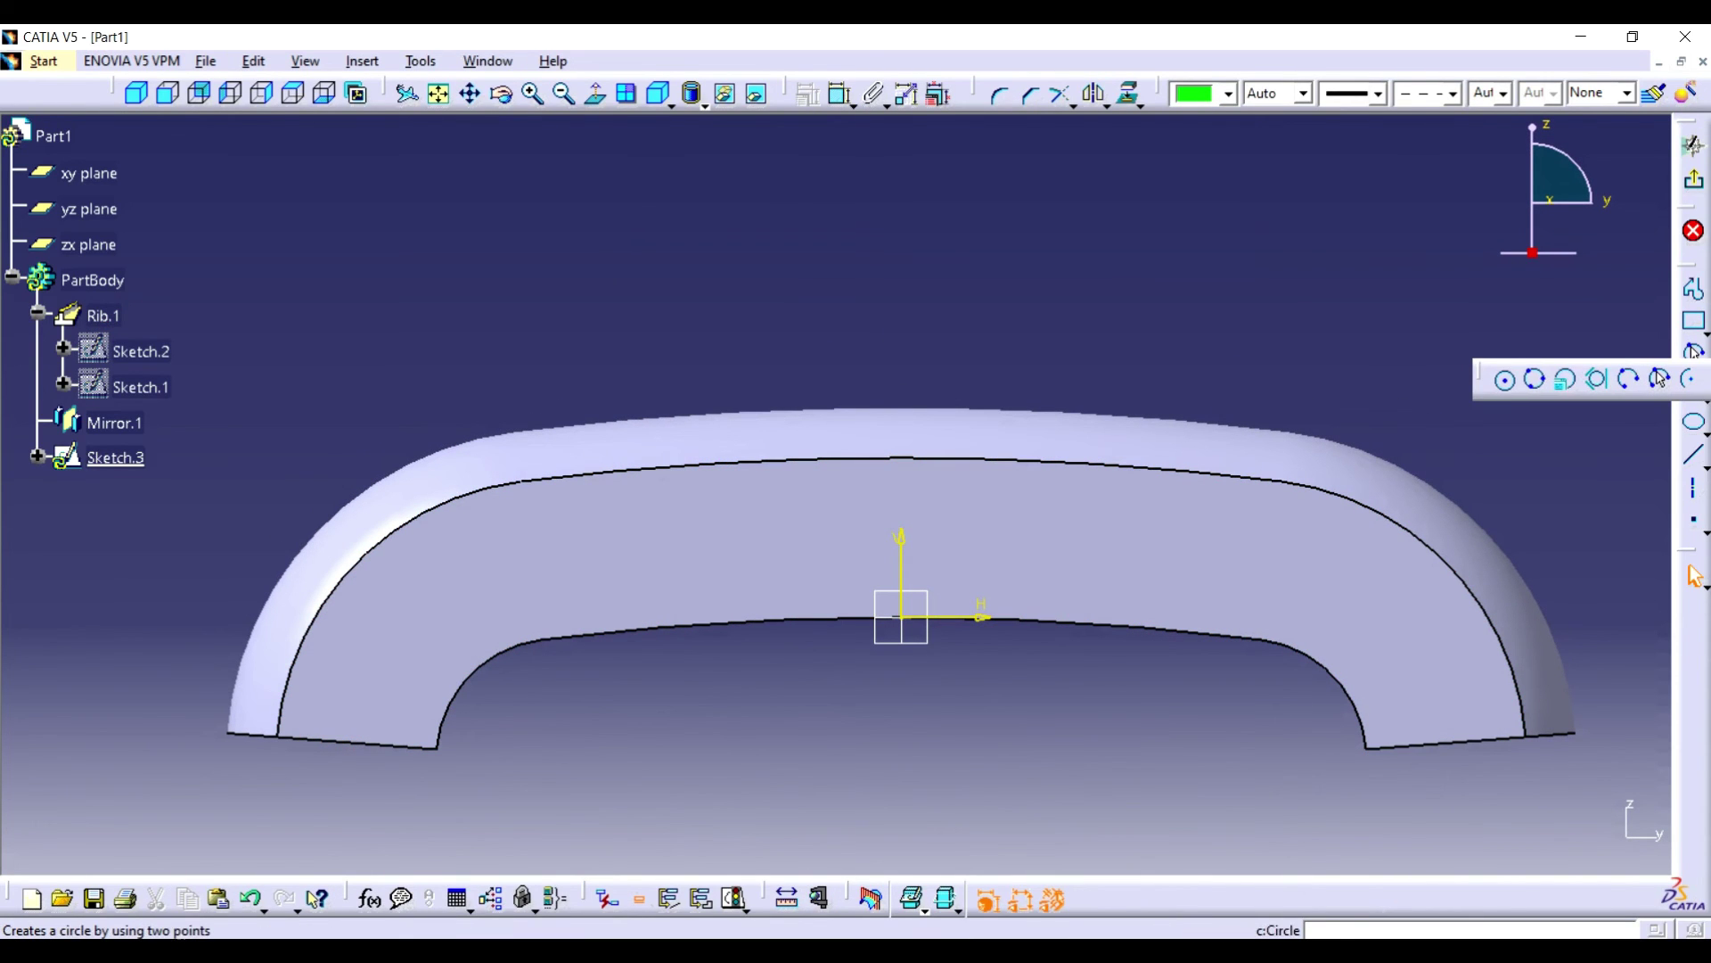
{"action": "left_click", "coordinate": [1659, 378]}
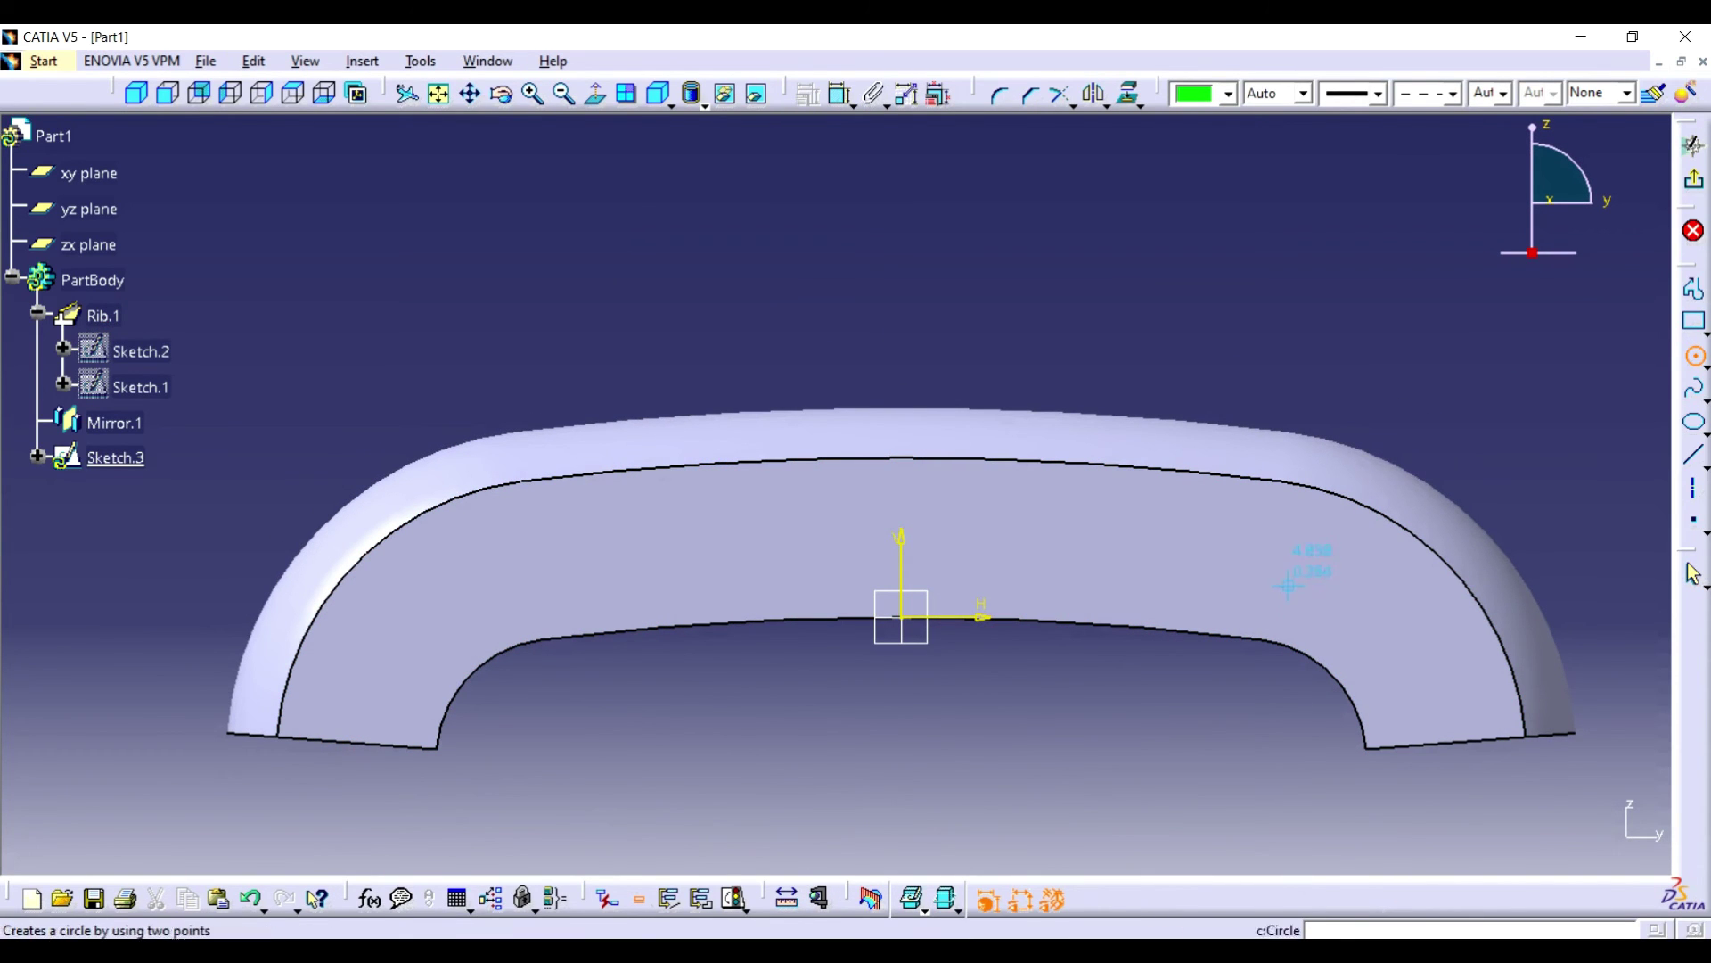
{"action": "left_click", "coordinate": [1258, 546]}
{"action": "left_click", "coordinate": [1292, 246]}
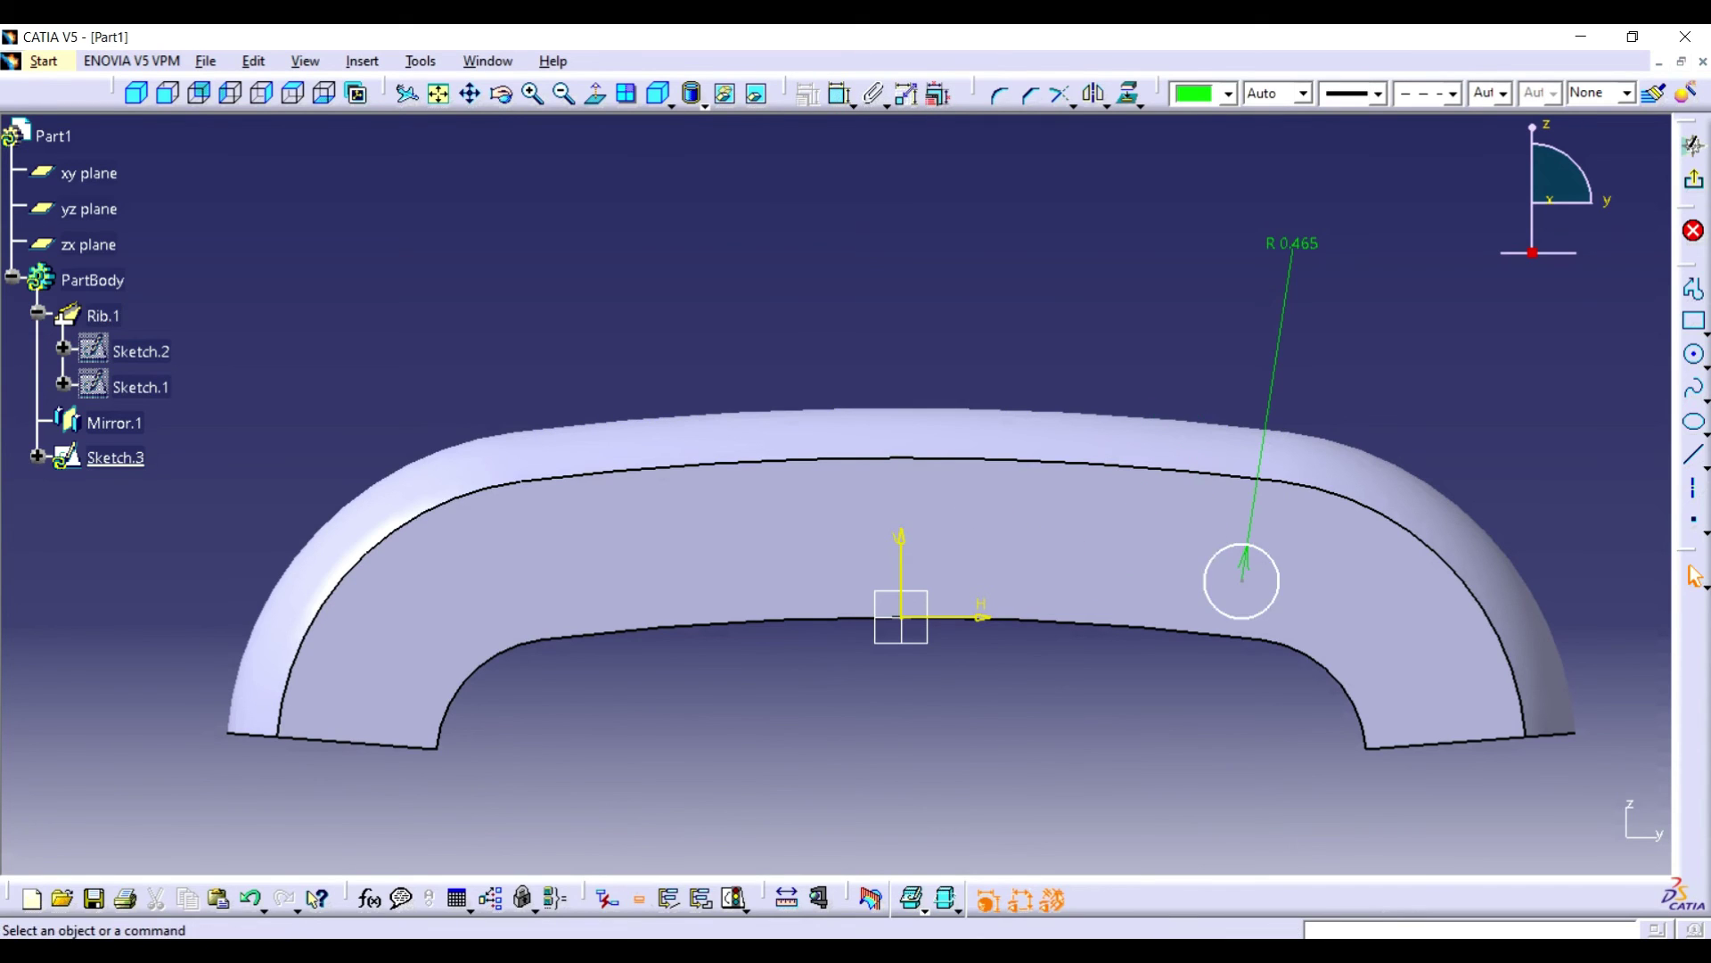
{"action": "key", "text": "Escape"}
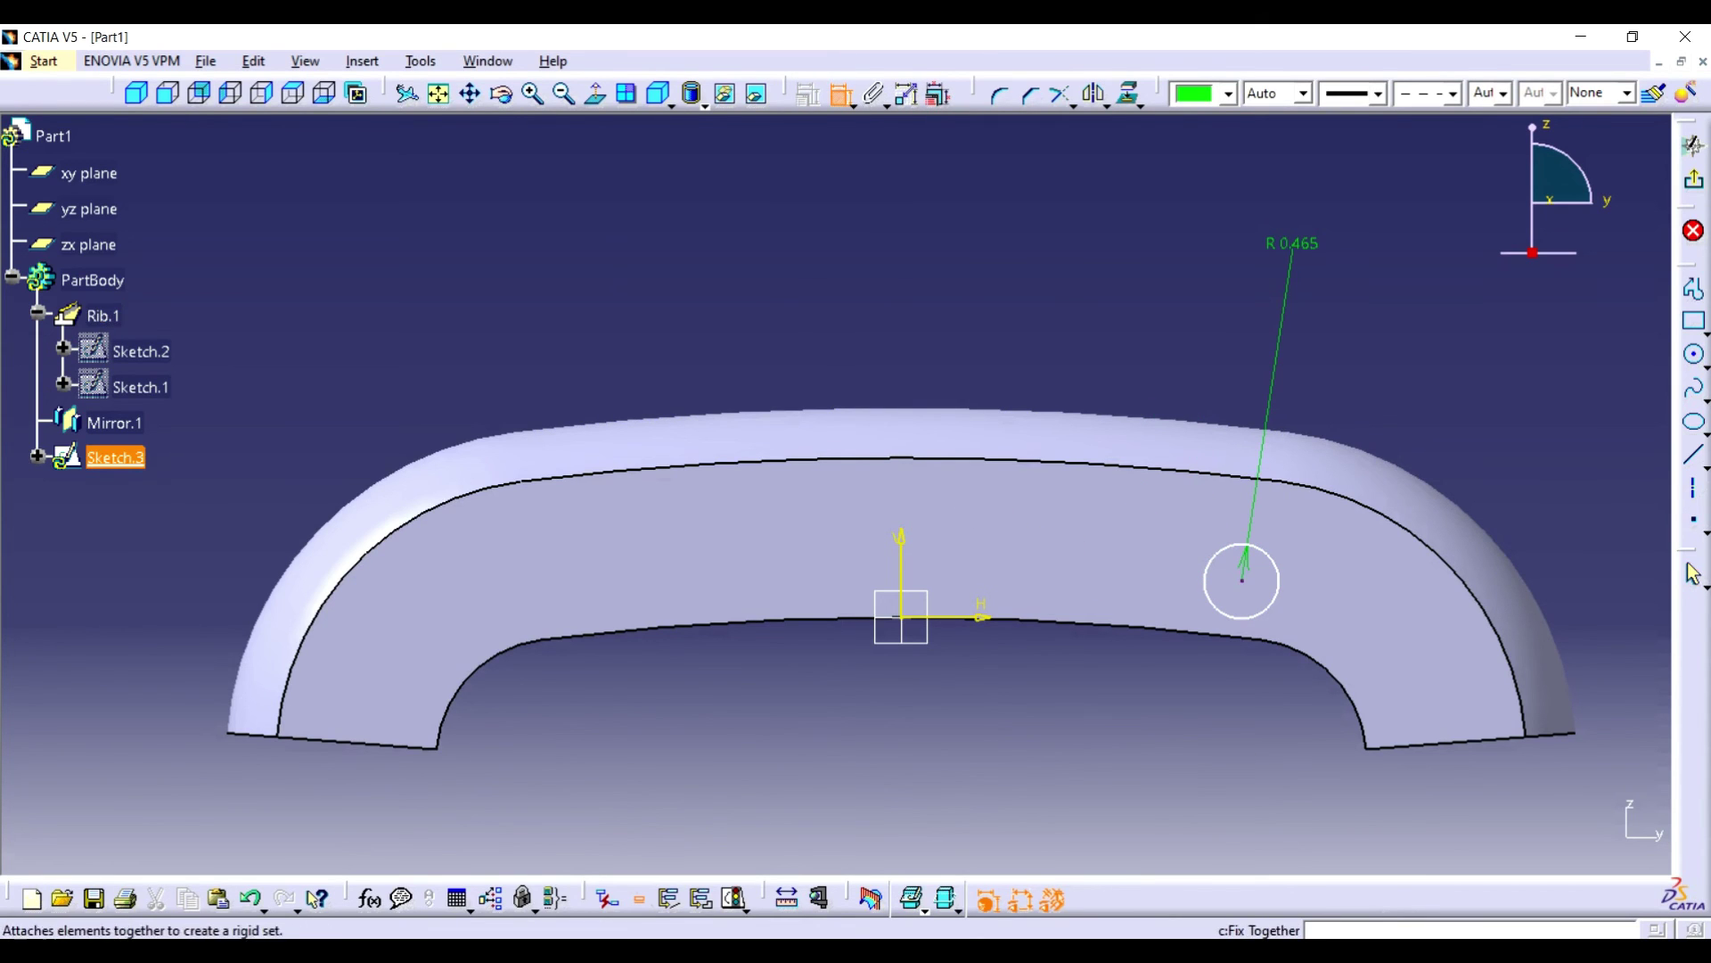
{"action": "left_click", "coordinate": [901, 539]}
{"action": "left_click", "coordinate": [1070, 265]}
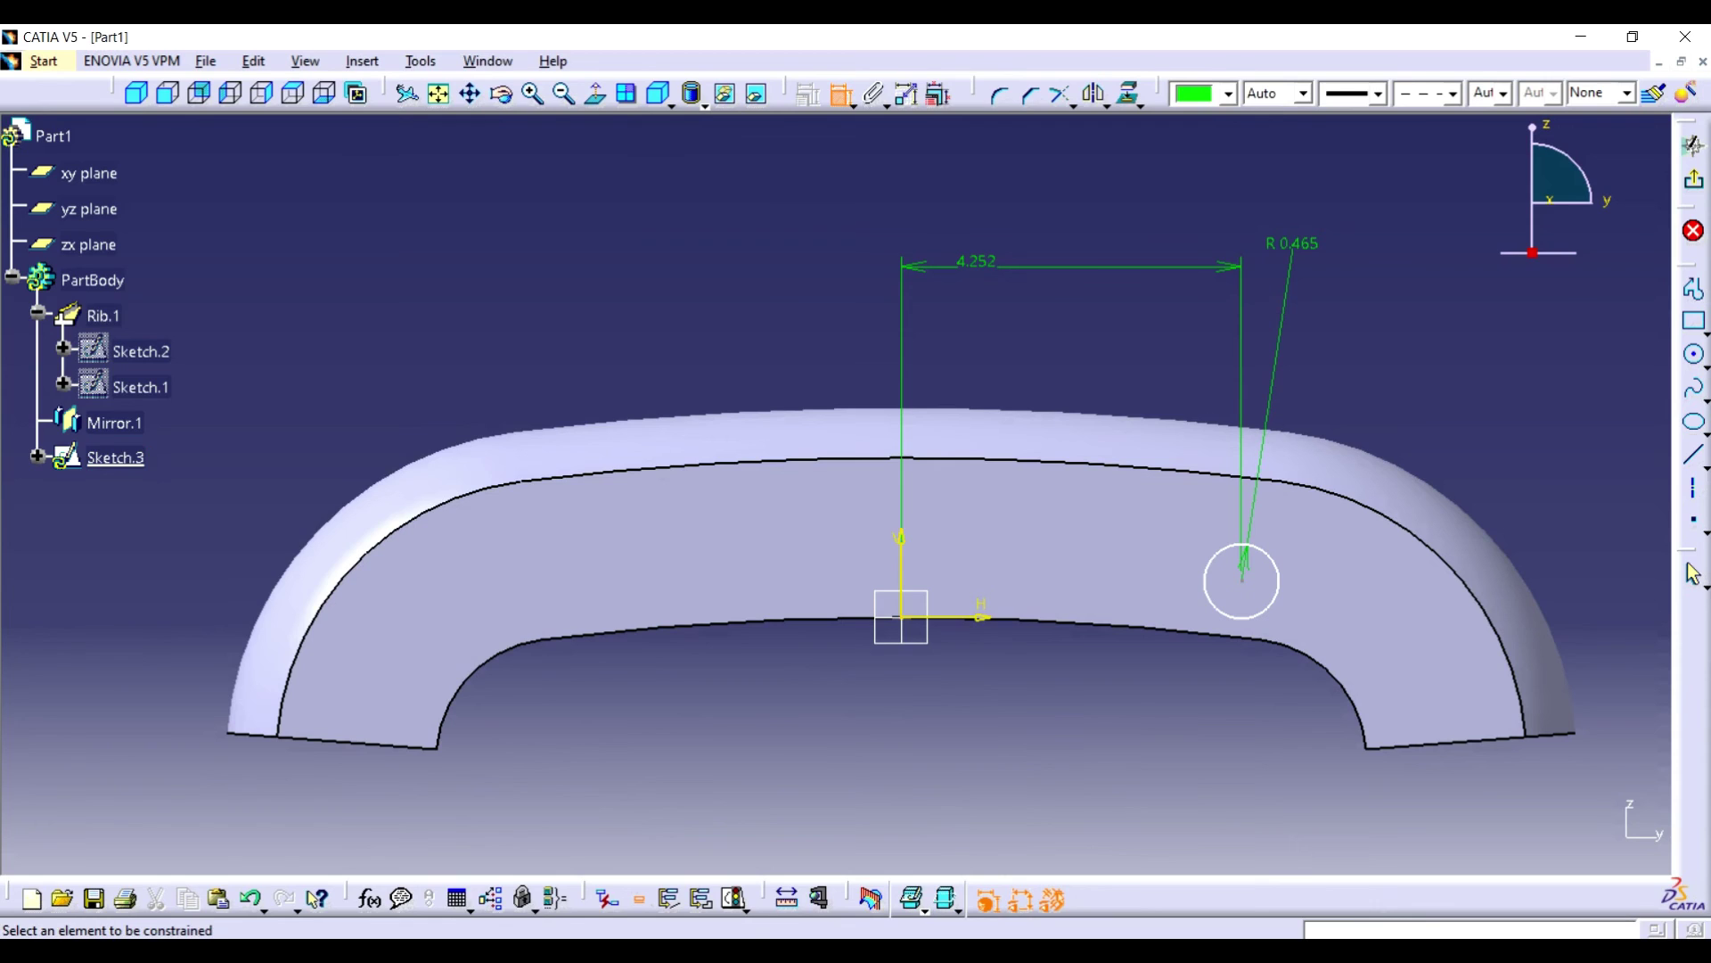
{"action": "left_click", "coordinate": [1438, 954]}
{"action": "right_click", "coordinate": [1396, 875]}
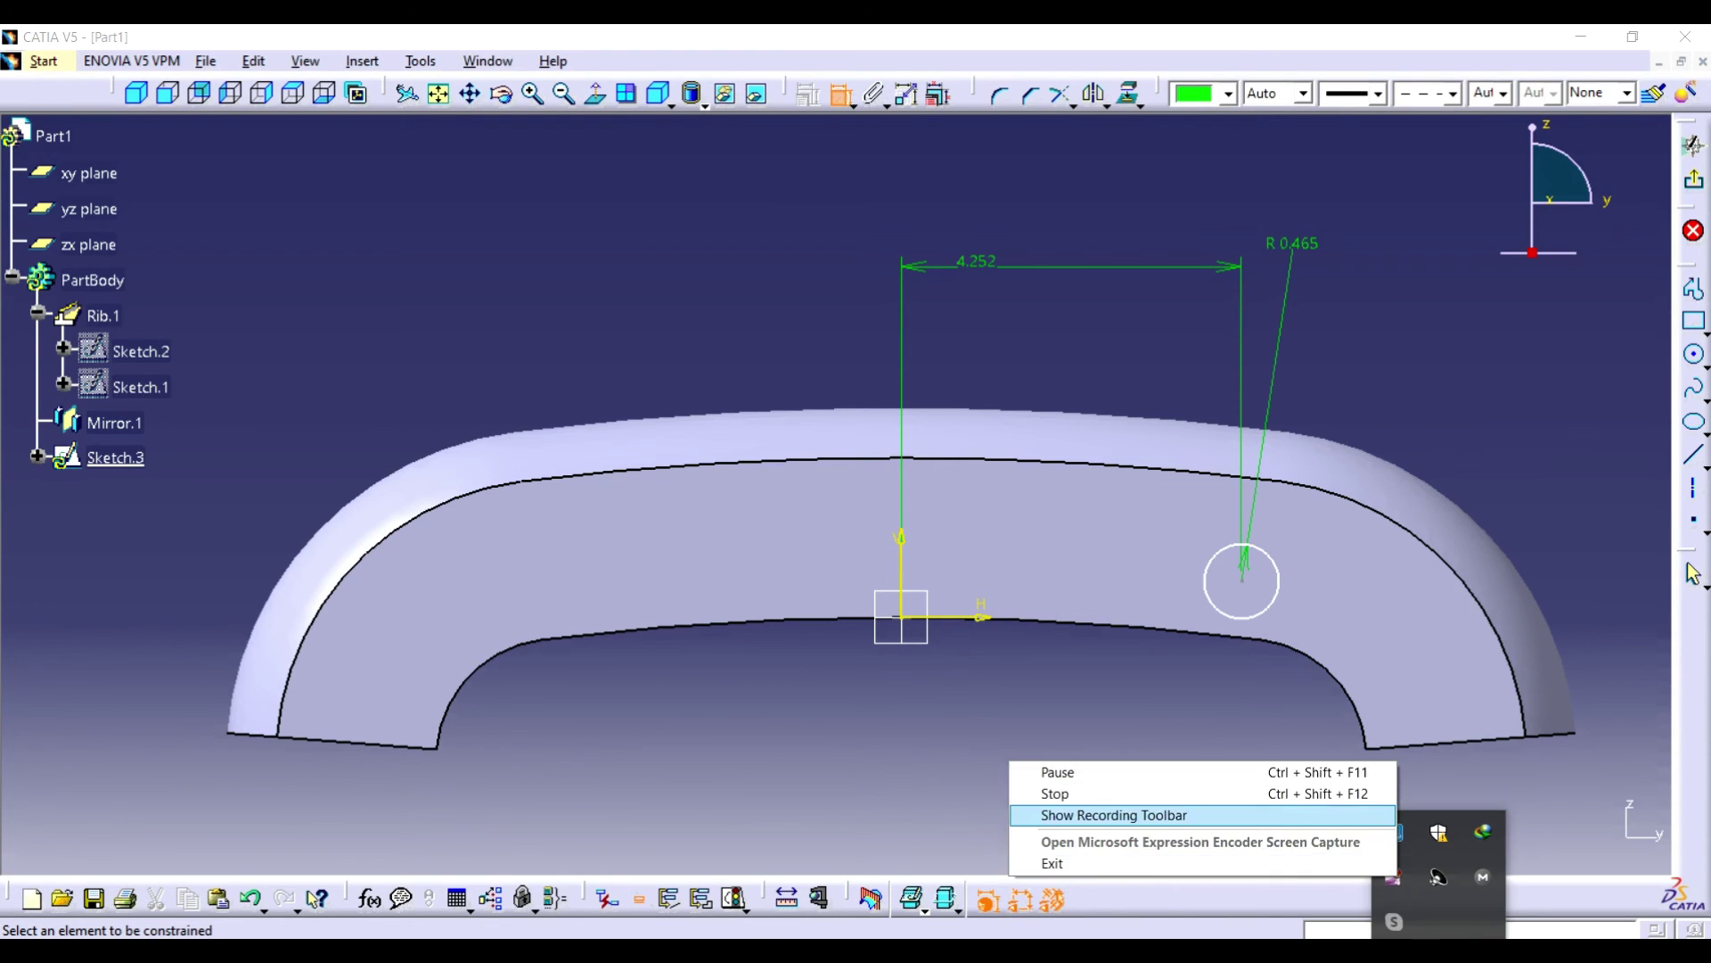
{"action": "left_click", "coordinate": [1336, 772]}
- Try a 4 in circle offset from the vertical axis and a dimension to the face's upper edge, and undo these changes
{"action": "double_click", "coordinate": [1025, 266]}
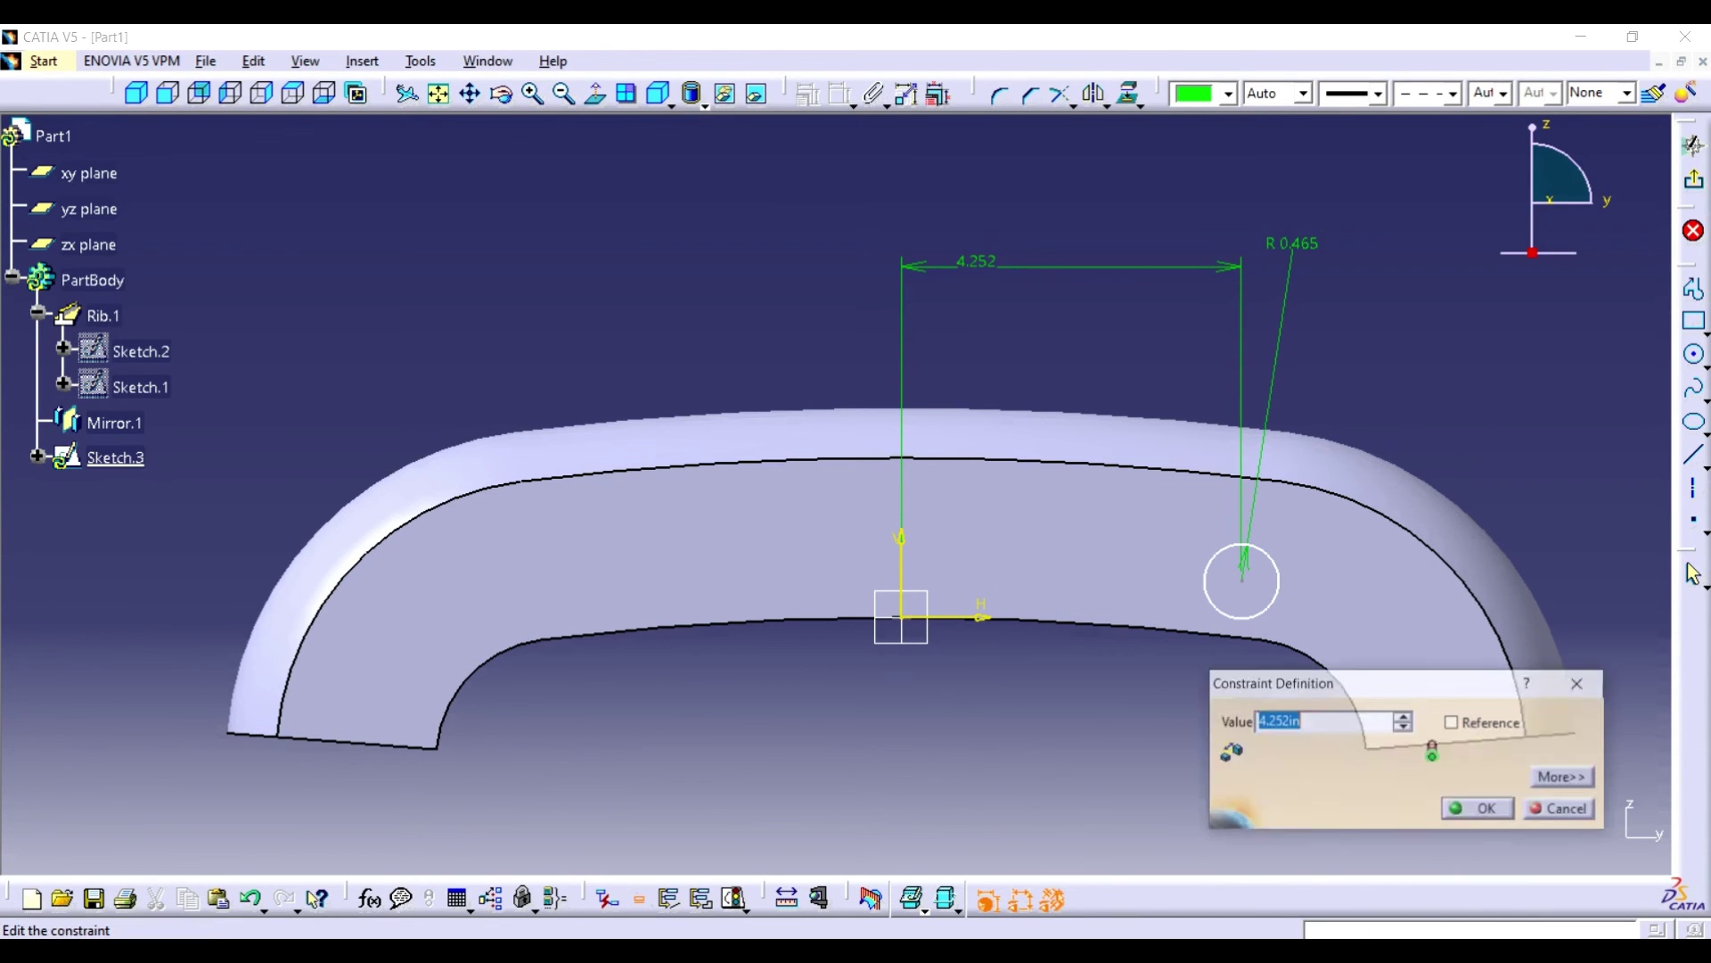
{"action": "key", "text": "Return"}
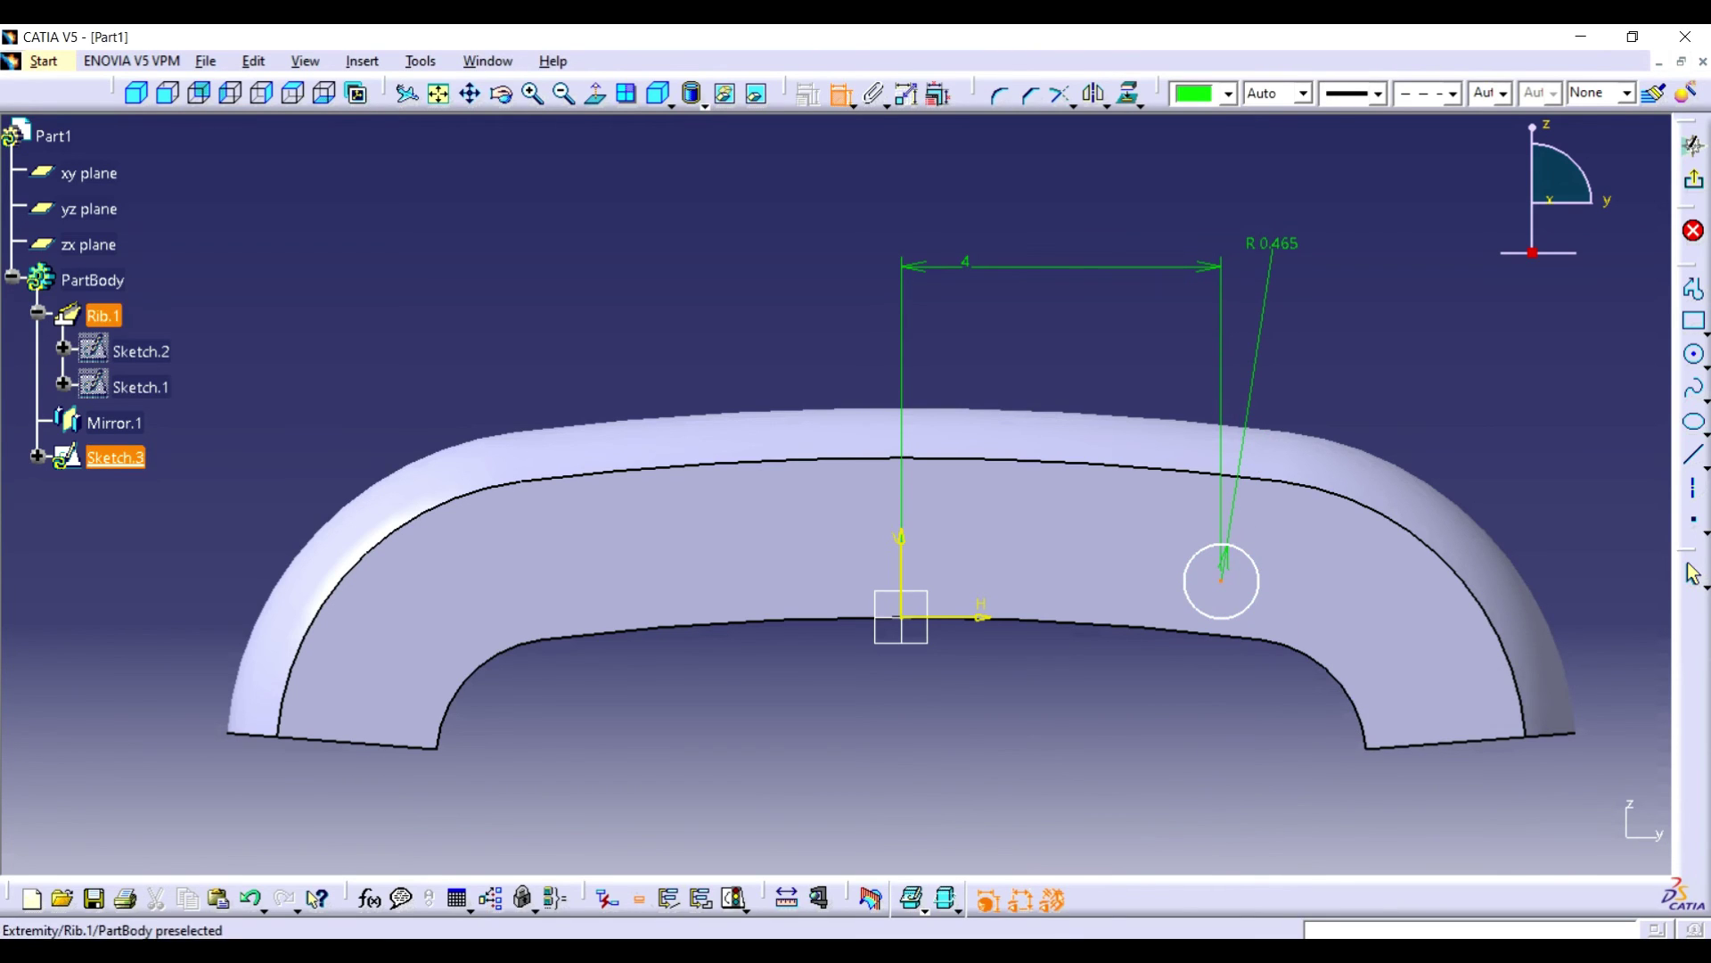
{"action": "left_click", "coordinate": [918, 459]}
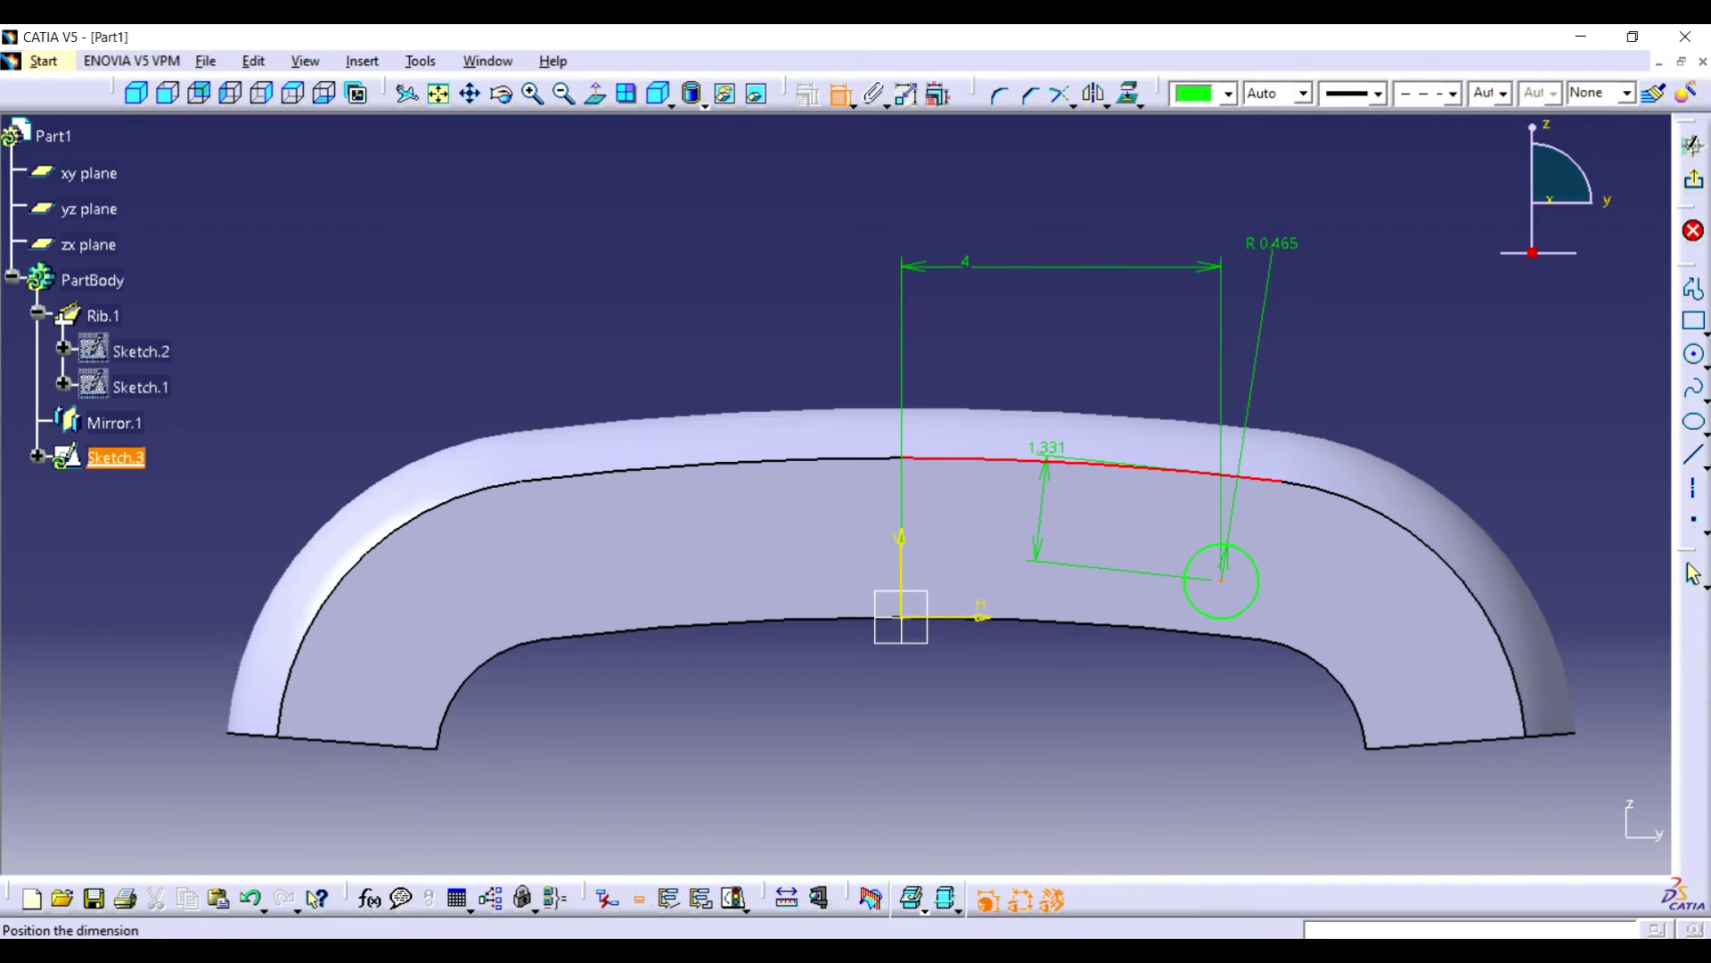
{"action": "key", "text": "ctrl+z"}
- Try a short horizontal line starting at the midpoint of the face's upper edge
{"action": "left_click", "coordinate": [1693, 454]}
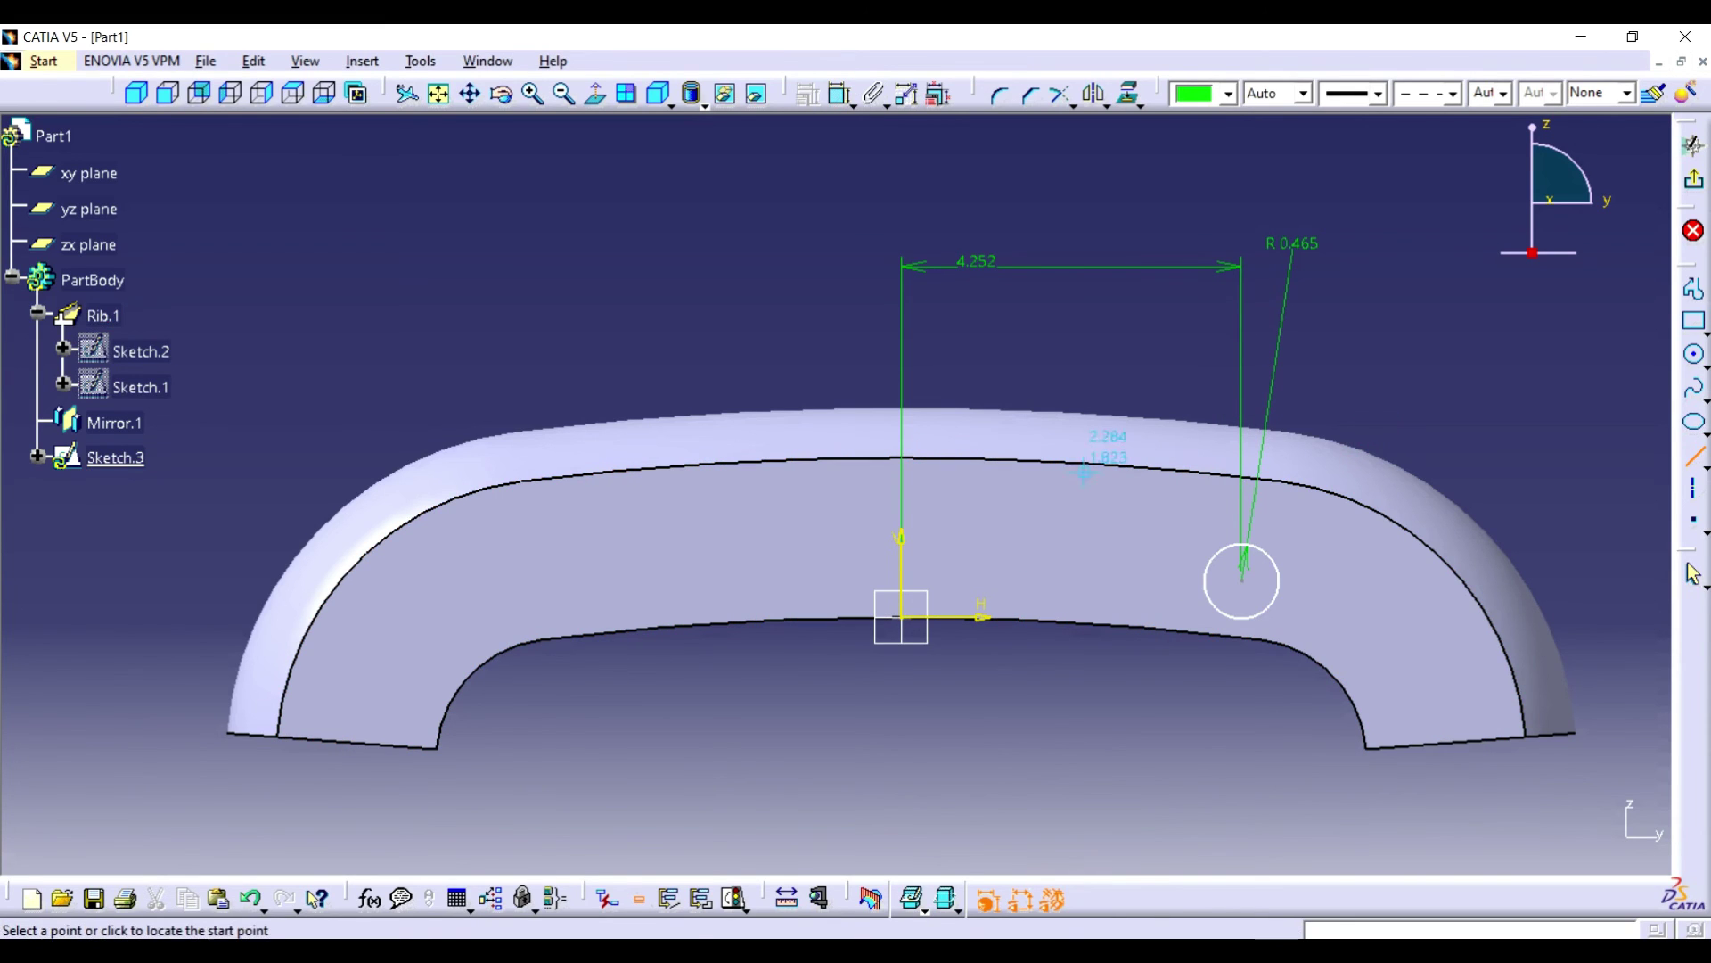
{"action": "left_click", "coordinate": [902, 456]}
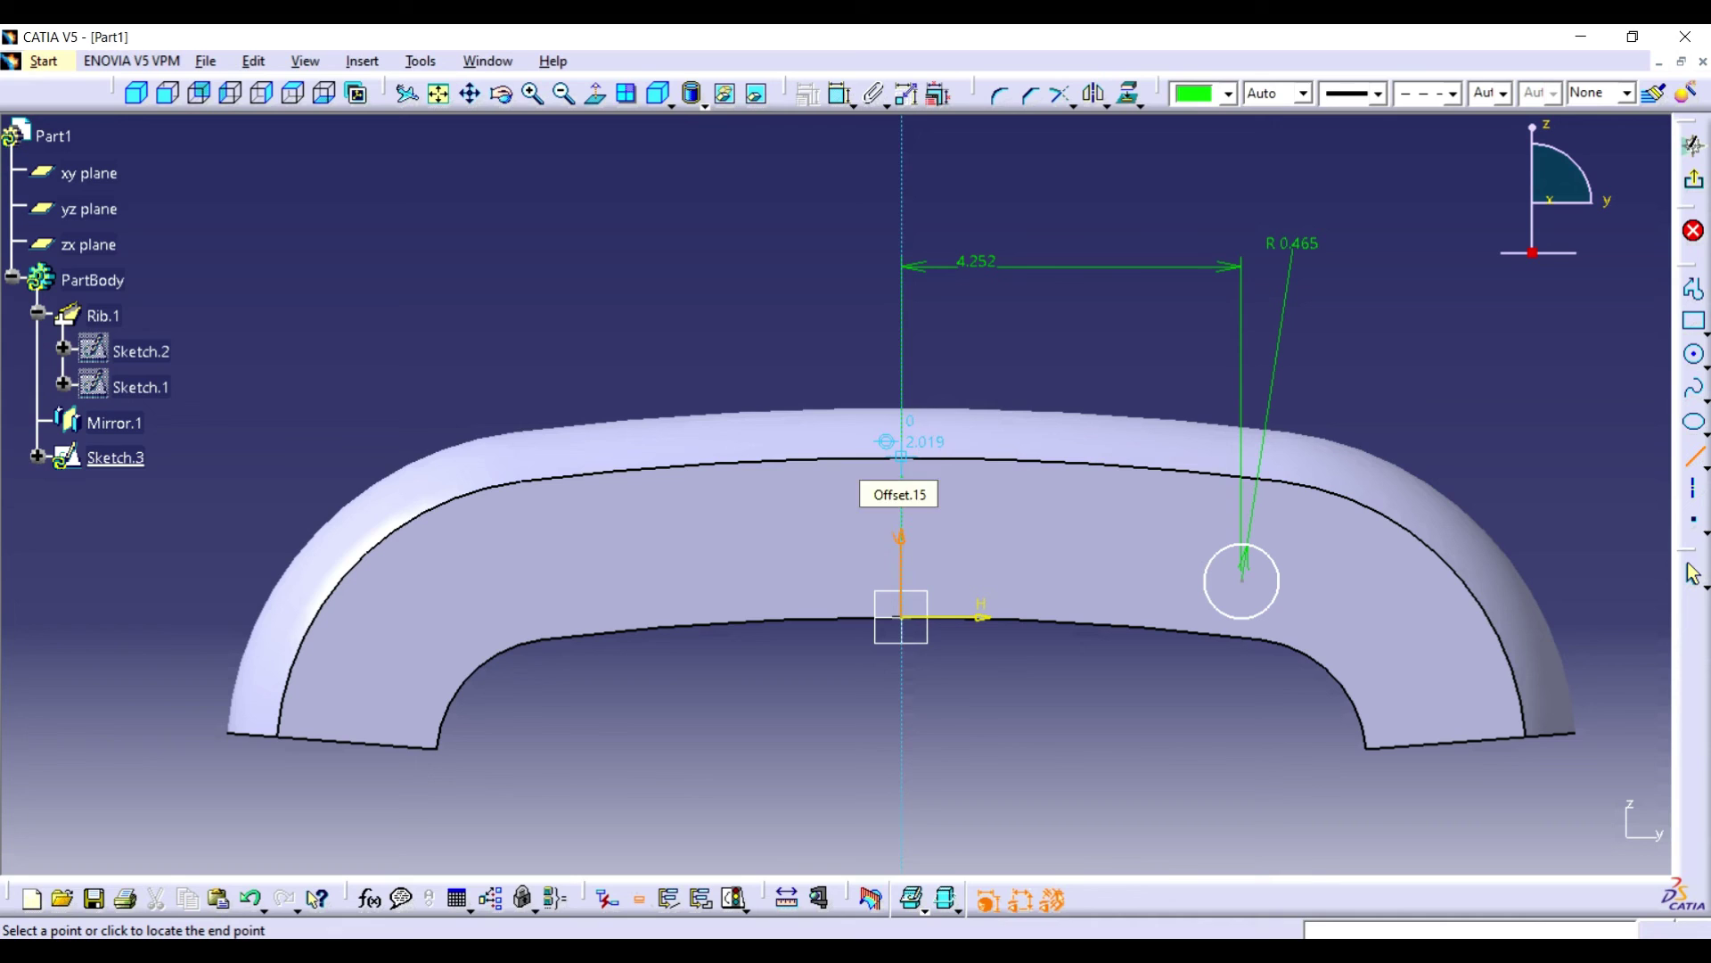
{"action": "left_click", "coordinate": [998, 457]}
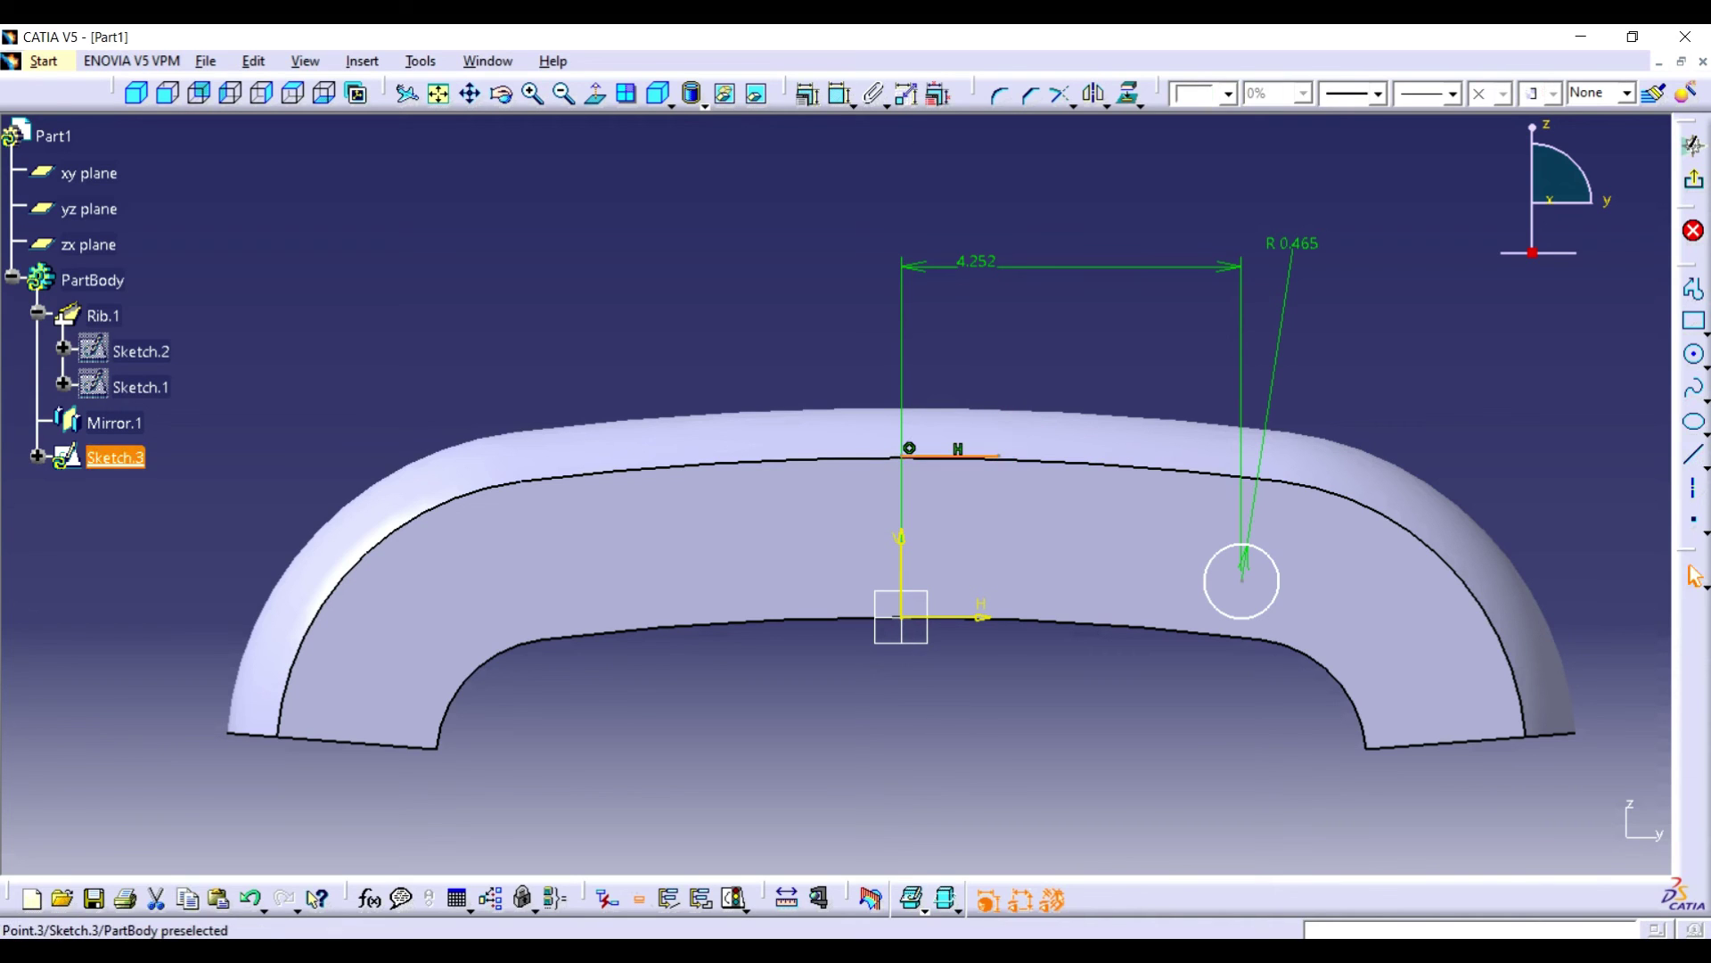
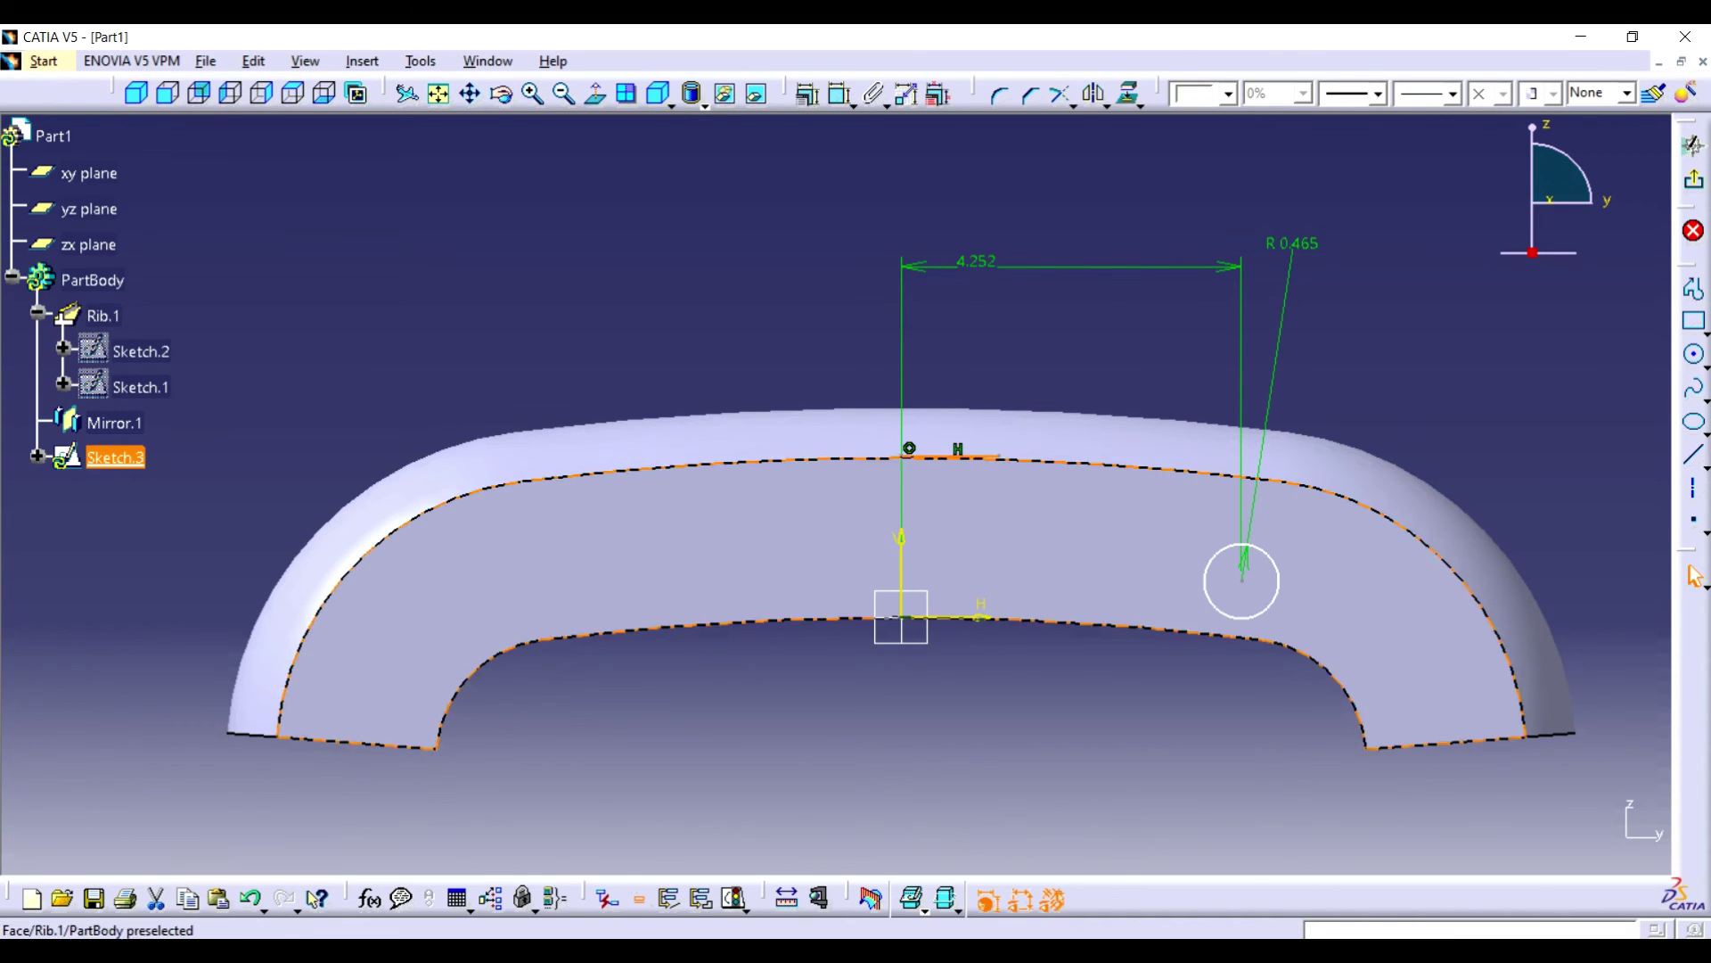
- Draw a horizontal axis from the upper edge's midpoint and set the circle centre's distance below it to 1 in
{"action": "left_click", "coordinate": [1694, 488]}
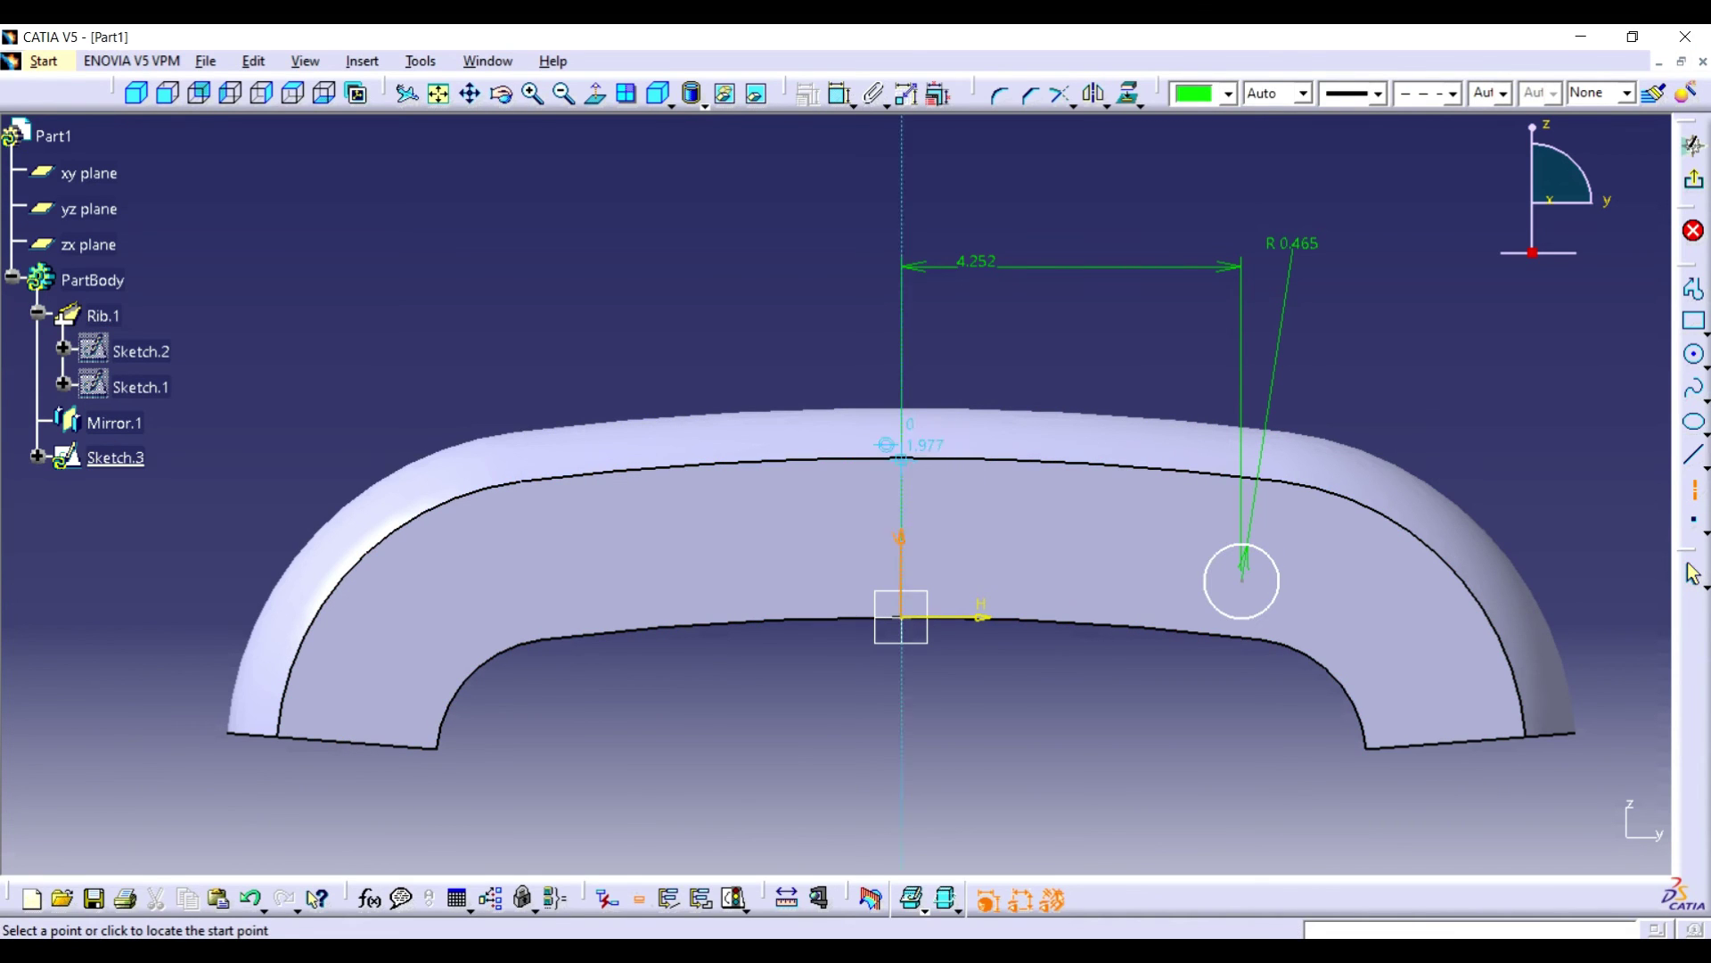
{"action": "left_click", "coordinate": [1087, 460]}
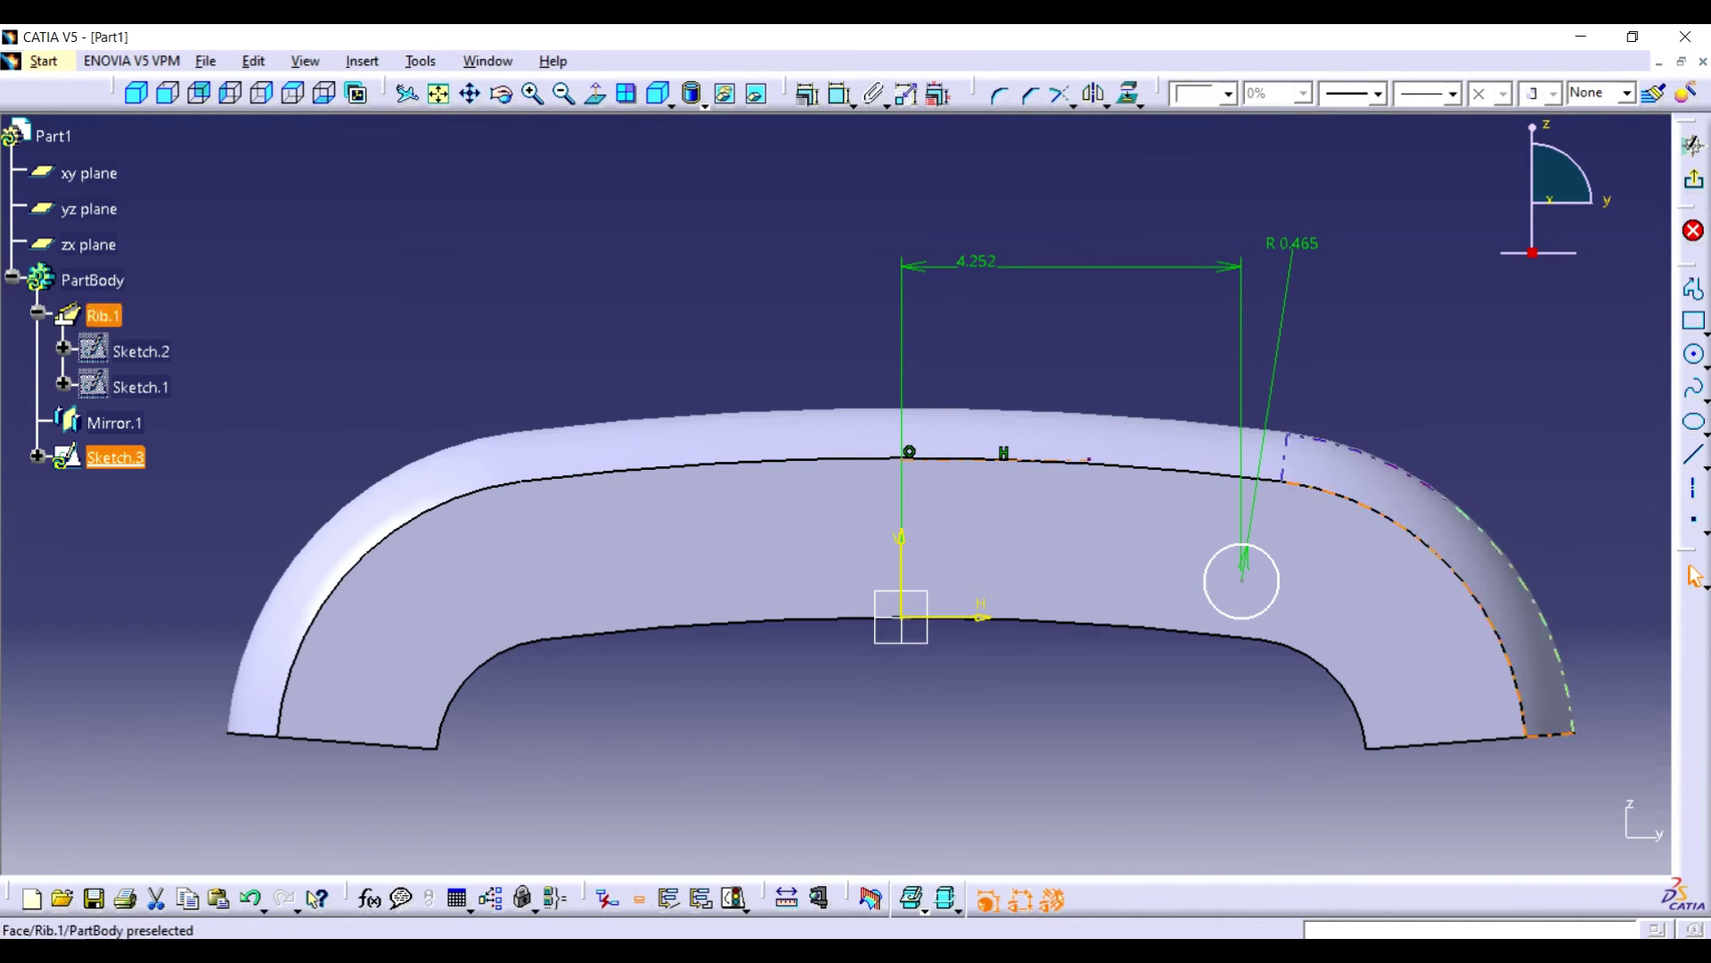
{"action": "left_click", "coordinate": [839, 94]}
{"action": "left_click", "coordinate": [1242, 581]}
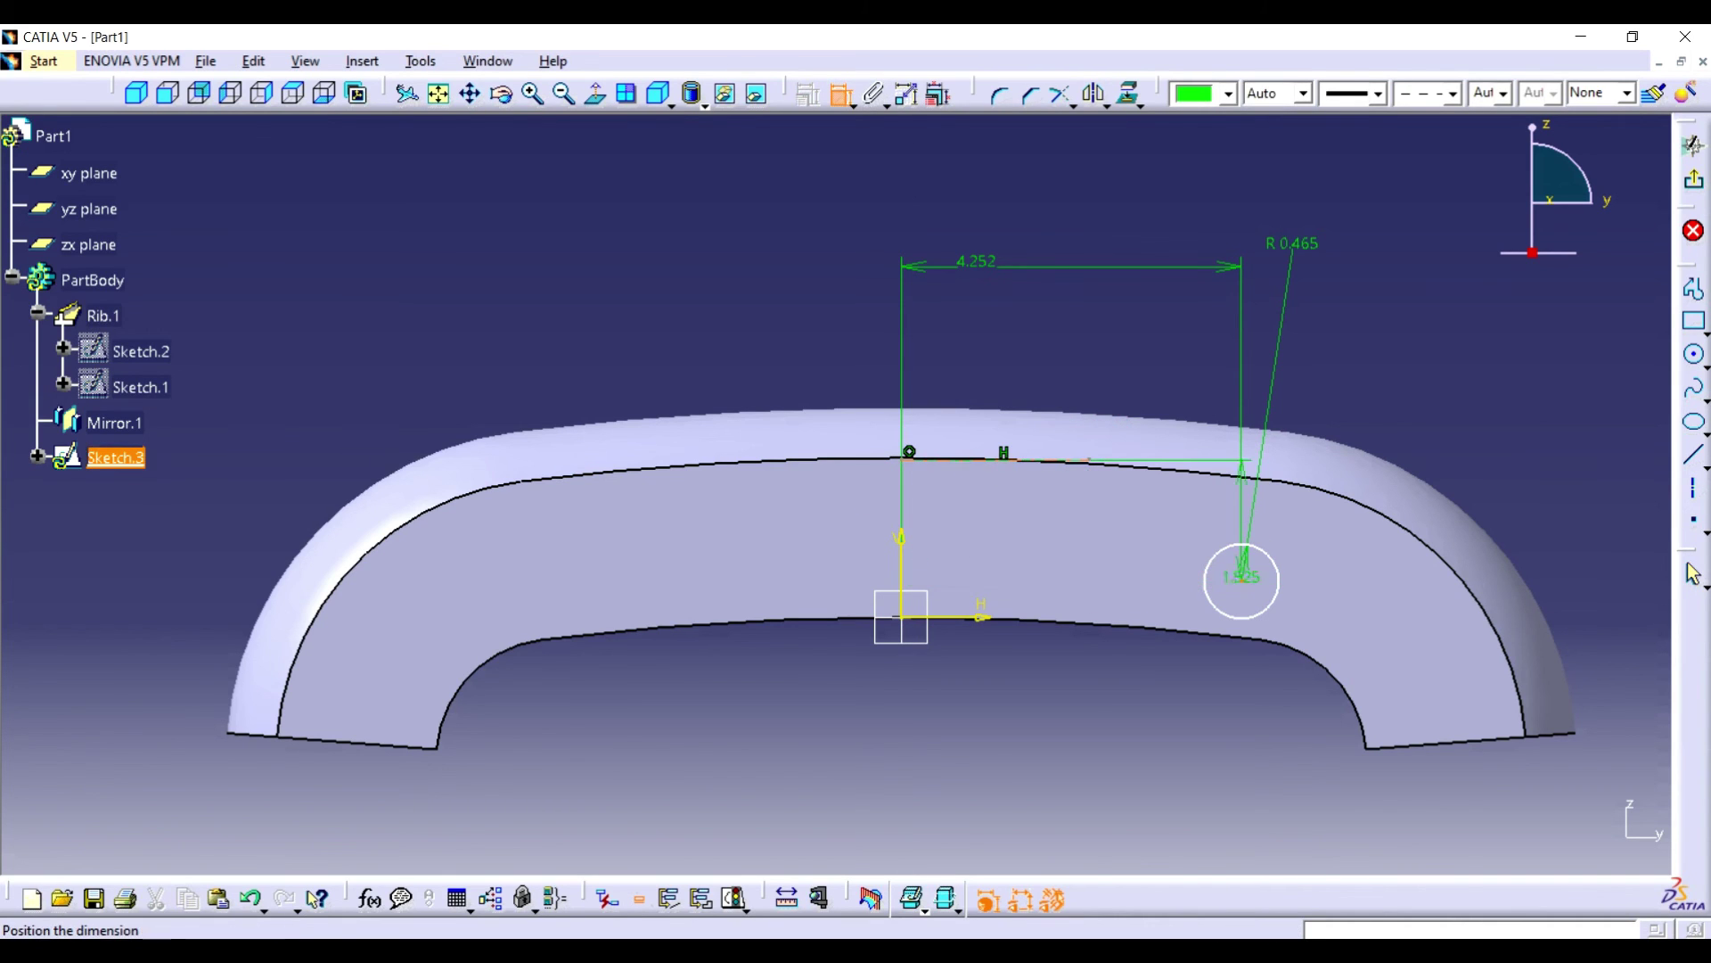
{"action": "left_click", "coordinate": [1503, 439]}
{"action": "double_click", "coordinate": [1502, 438]}
{"action": "type", "text": "1.525in"}
{"action": "key", "text": "Return"}
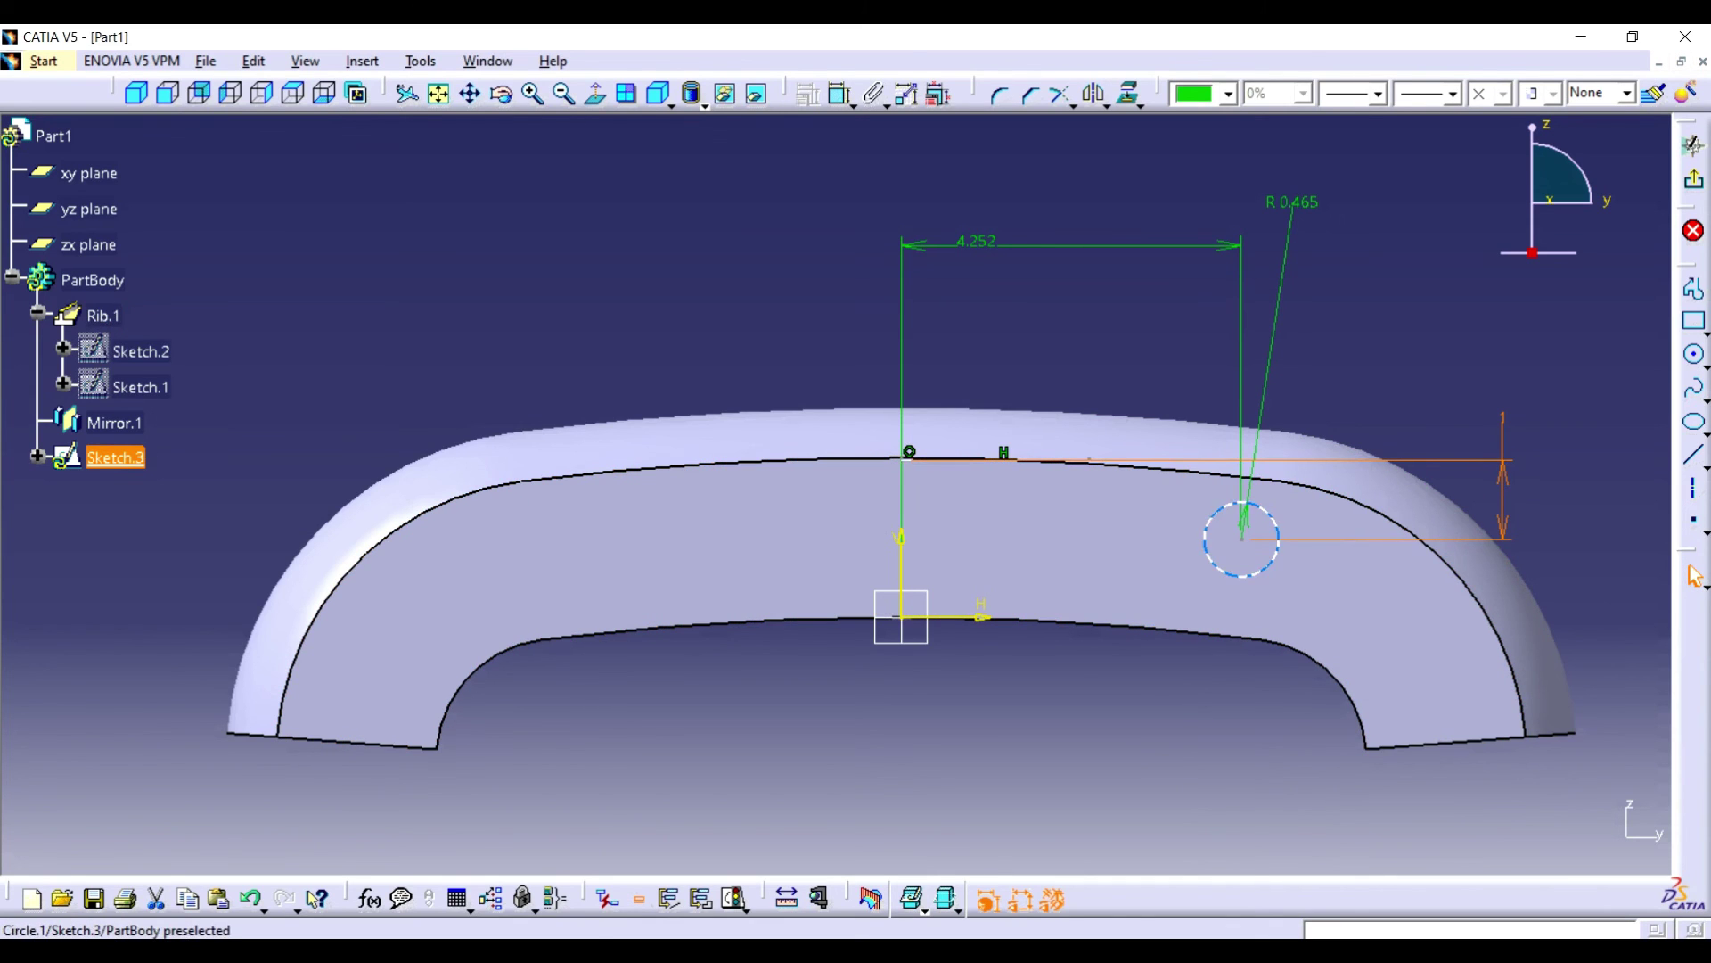
- Try adding a second radius dimension to the circle and delete the duplicate
{"action": "left_click", "coordinate": [1270, 561]}
{"action": "left_click", "coordinate": [839, 94]}
{"action": "double_click", "coordinate": [1461, 331]}
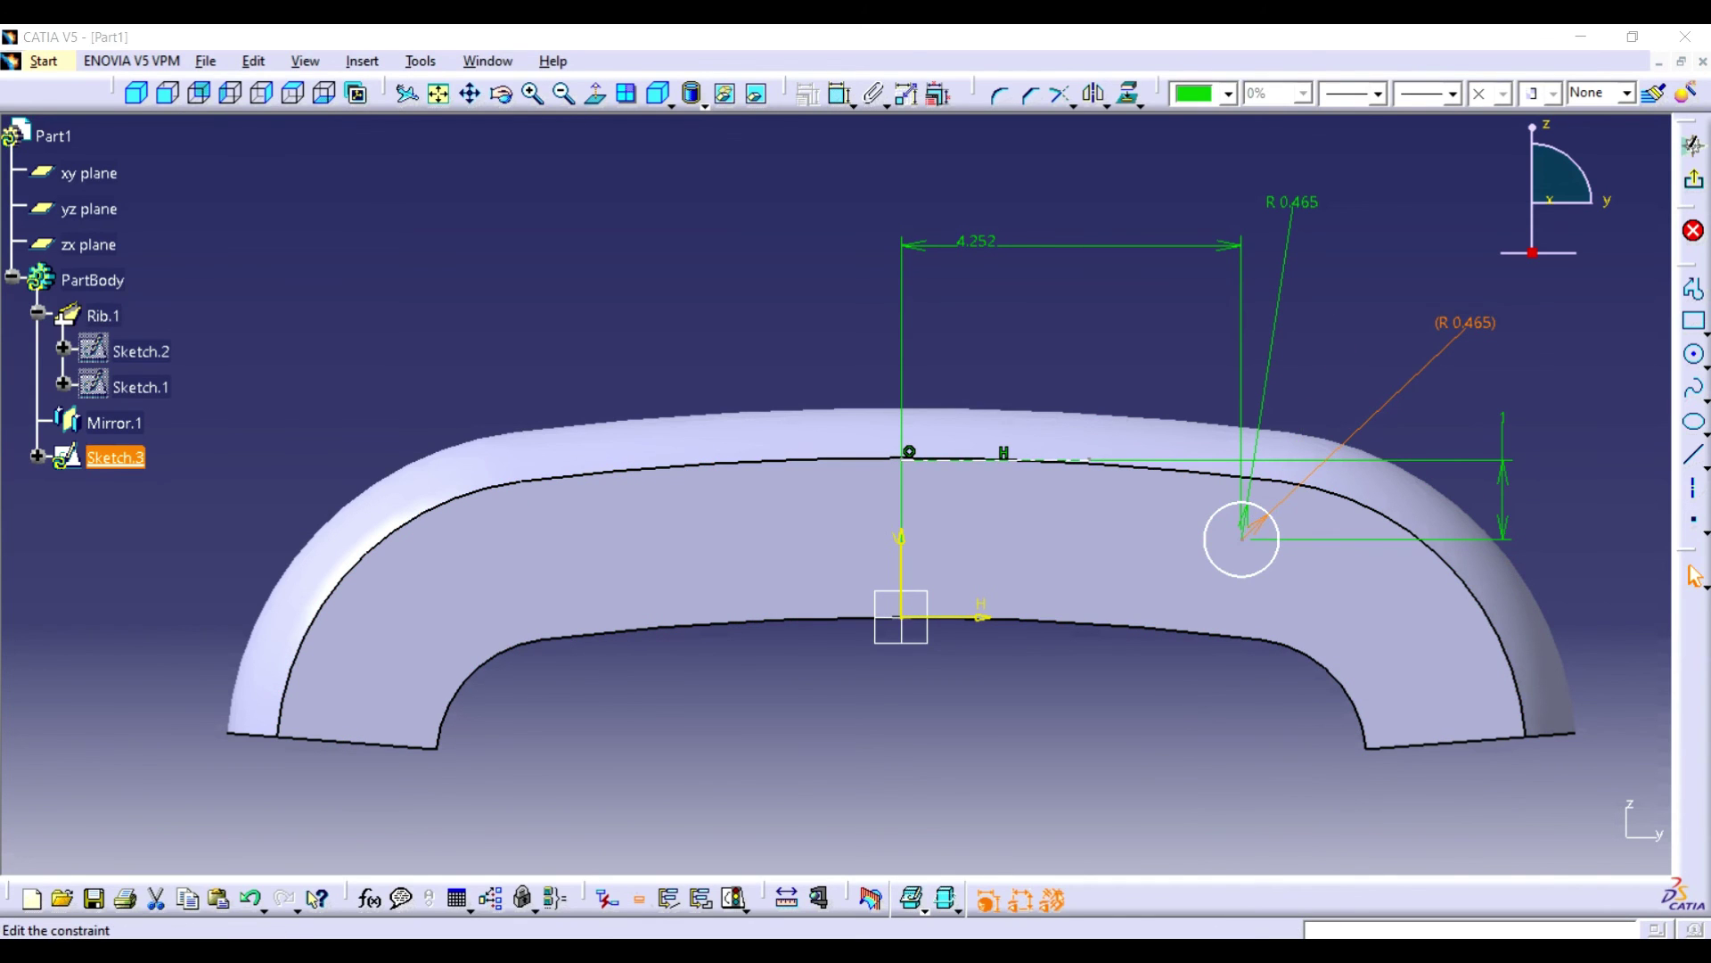
{"action": "key", "text": "Return"}
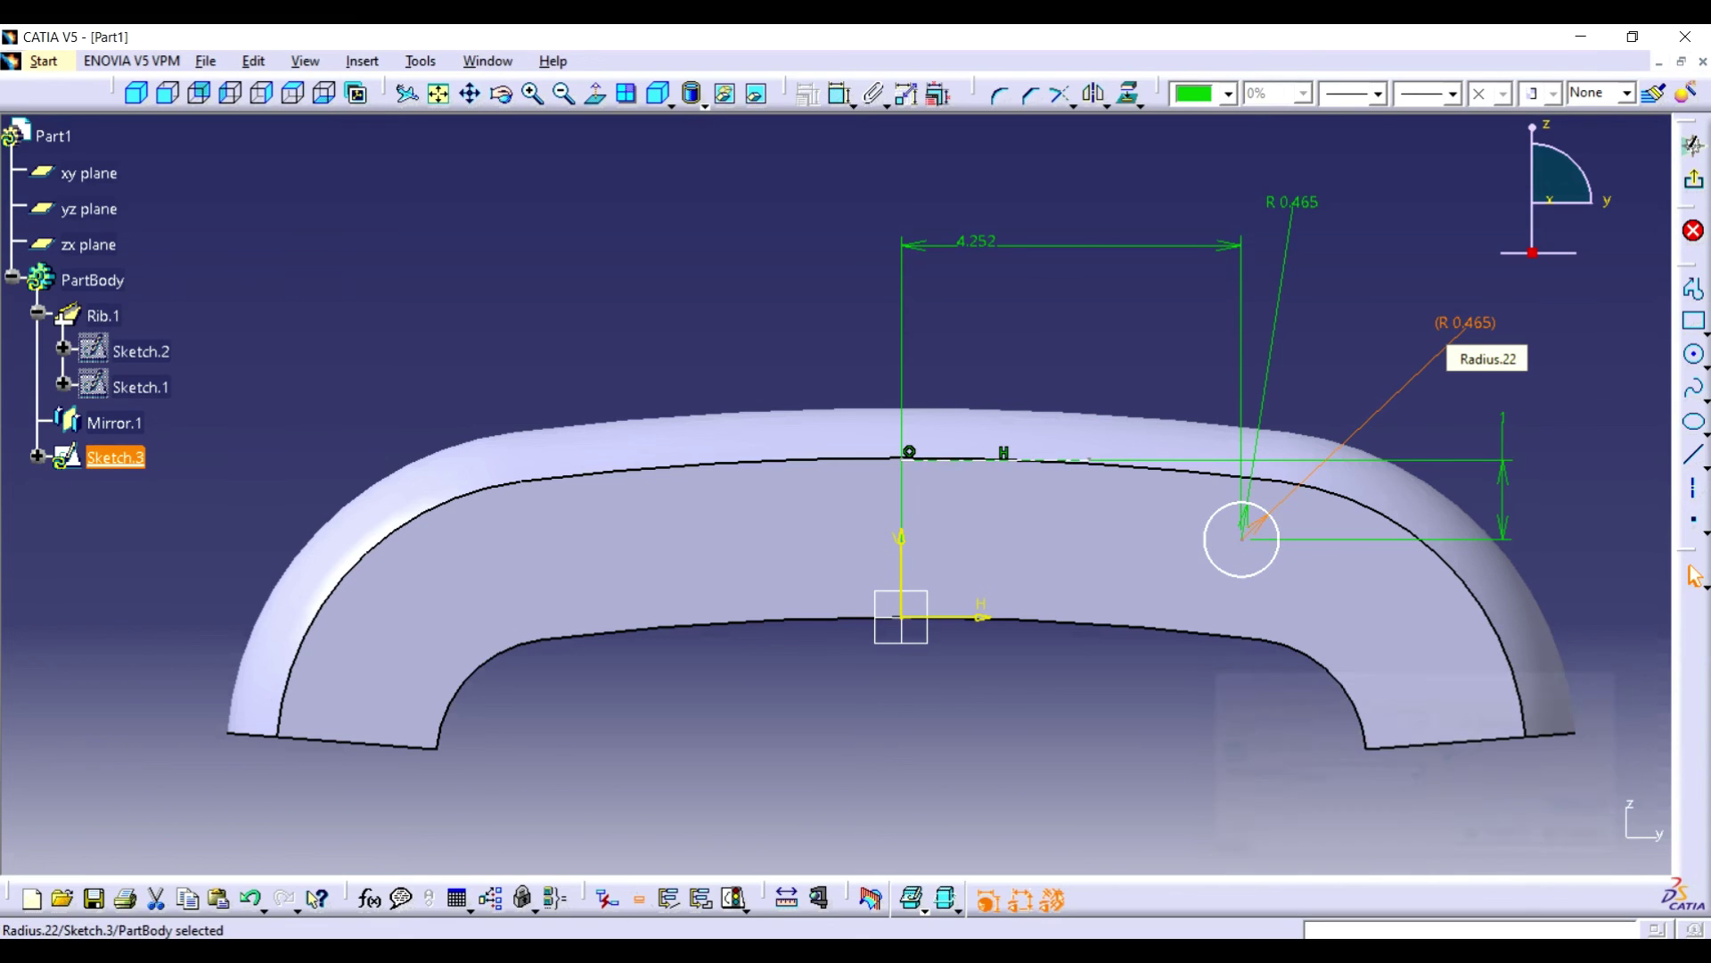
{"action": "double_click", "coordinate": [1453, 324]}
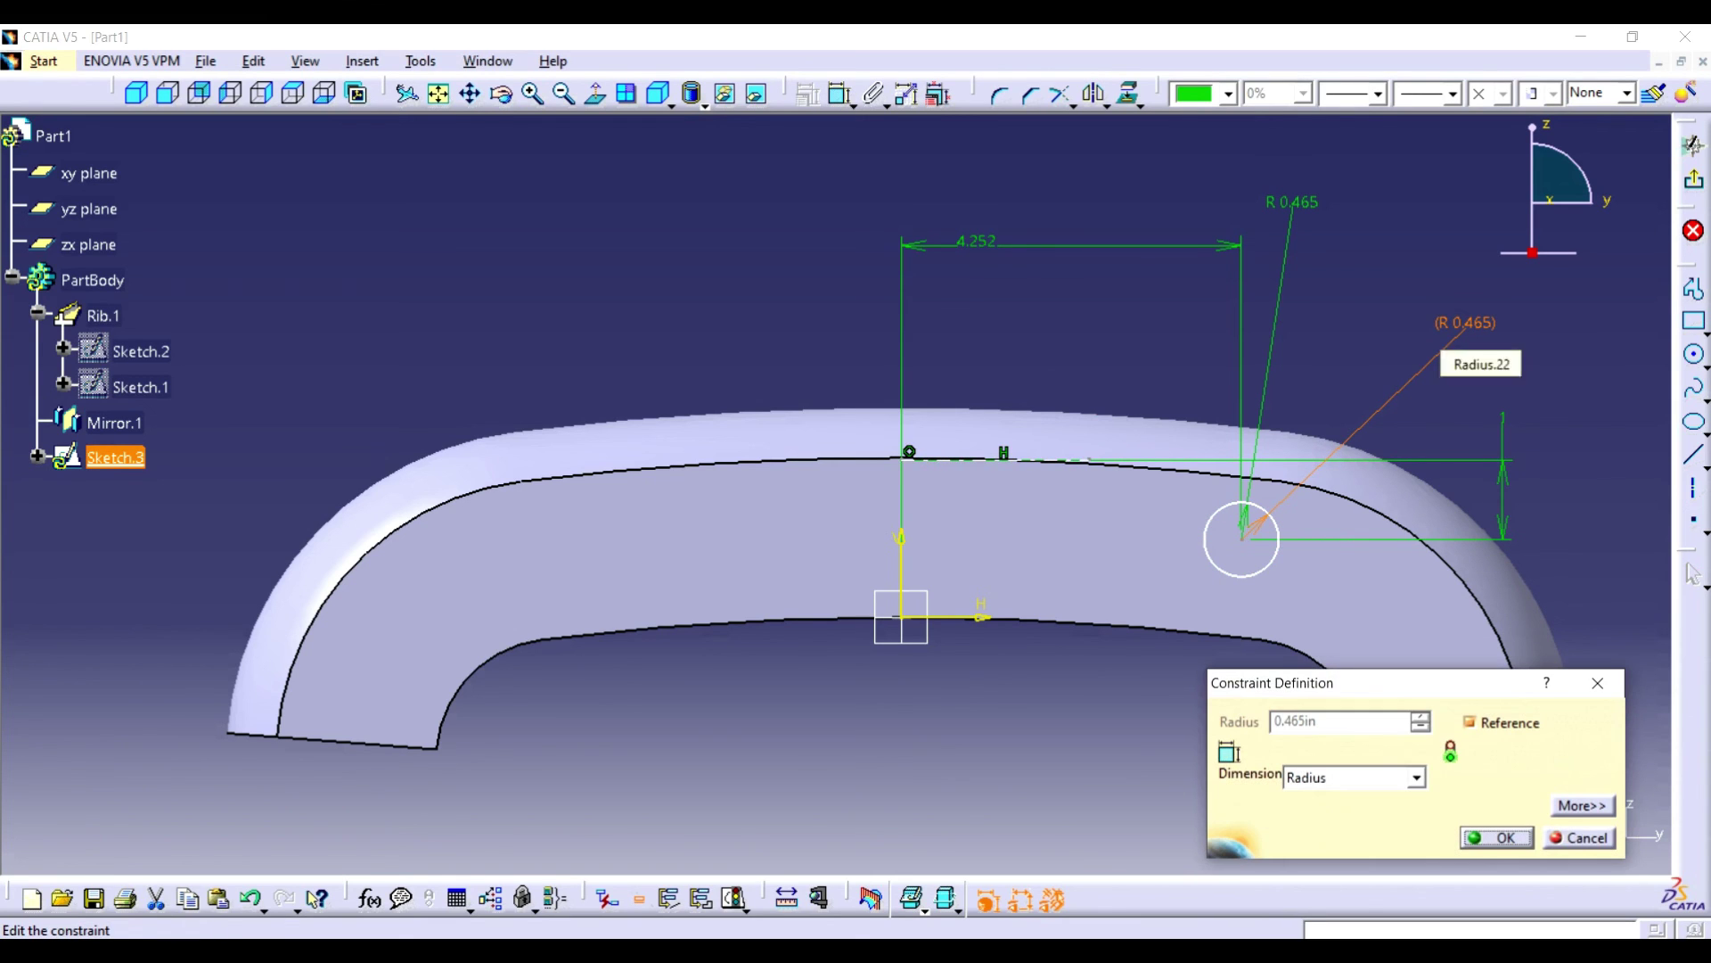
{"action": "left_click", "coordinate": [1497, 838]}
{"action": "right_click", "coordinate": [1466, 324]}
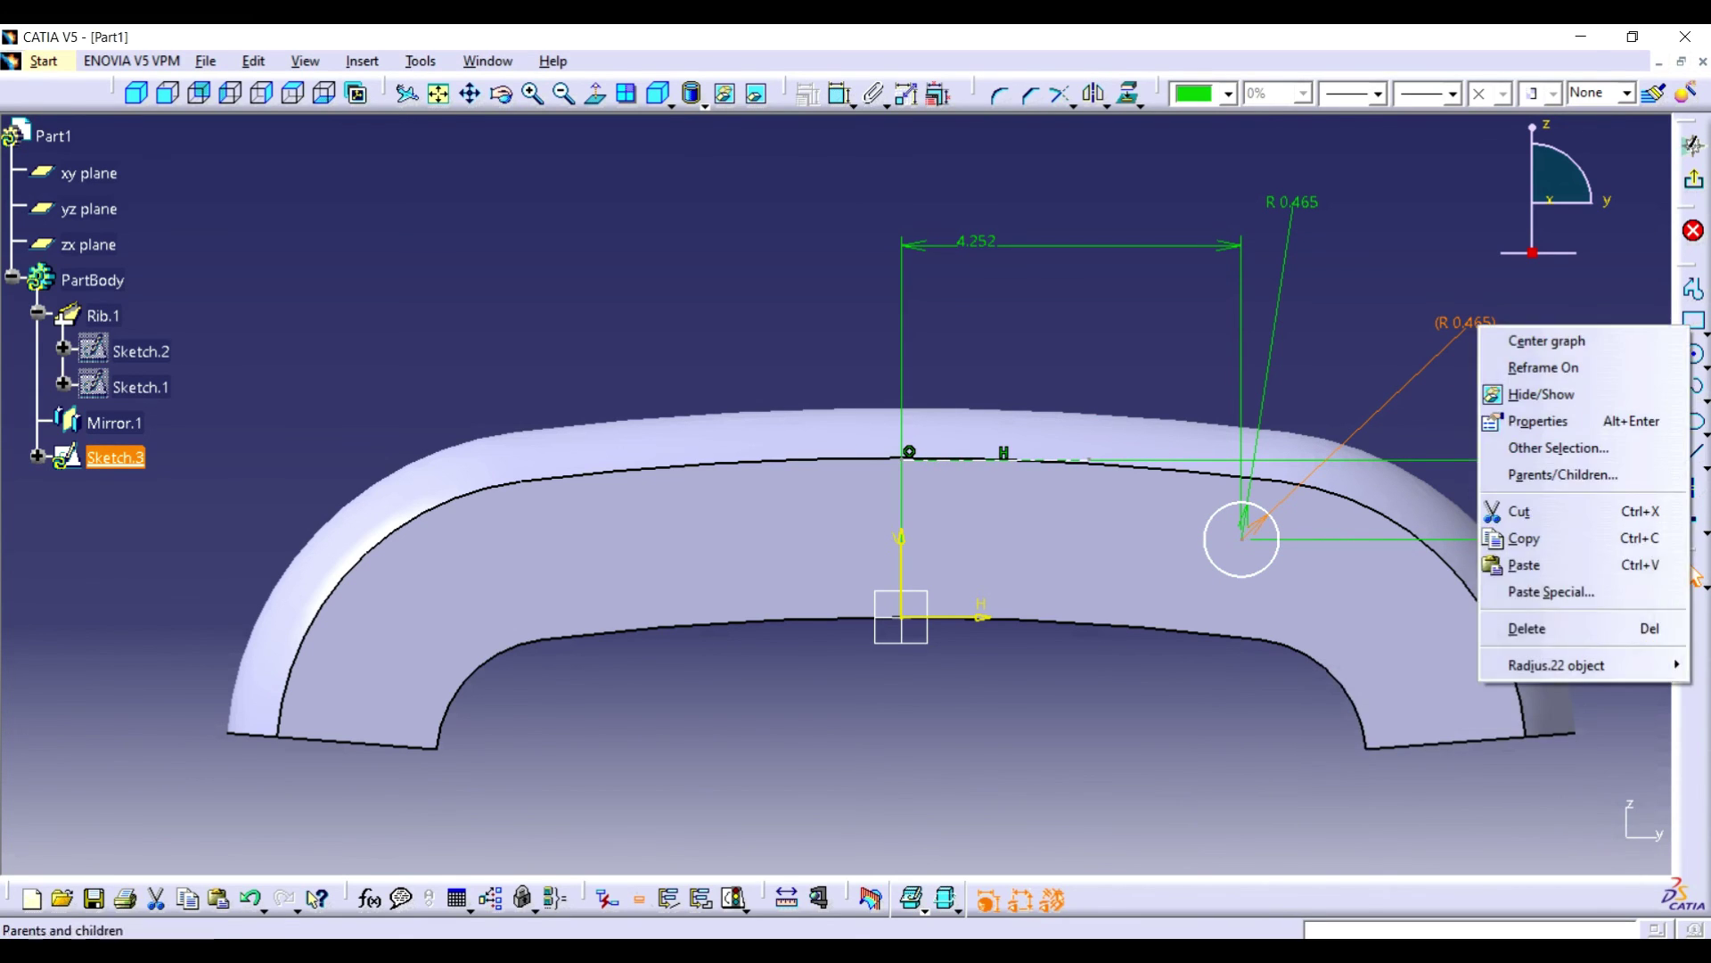
{"action": "left_click", "coordinate": [1516, 629]}
- Set the circle's radius to 0.5 in and exit the sketch
{"action": "double_click", "coordinate": [1286, 230]}
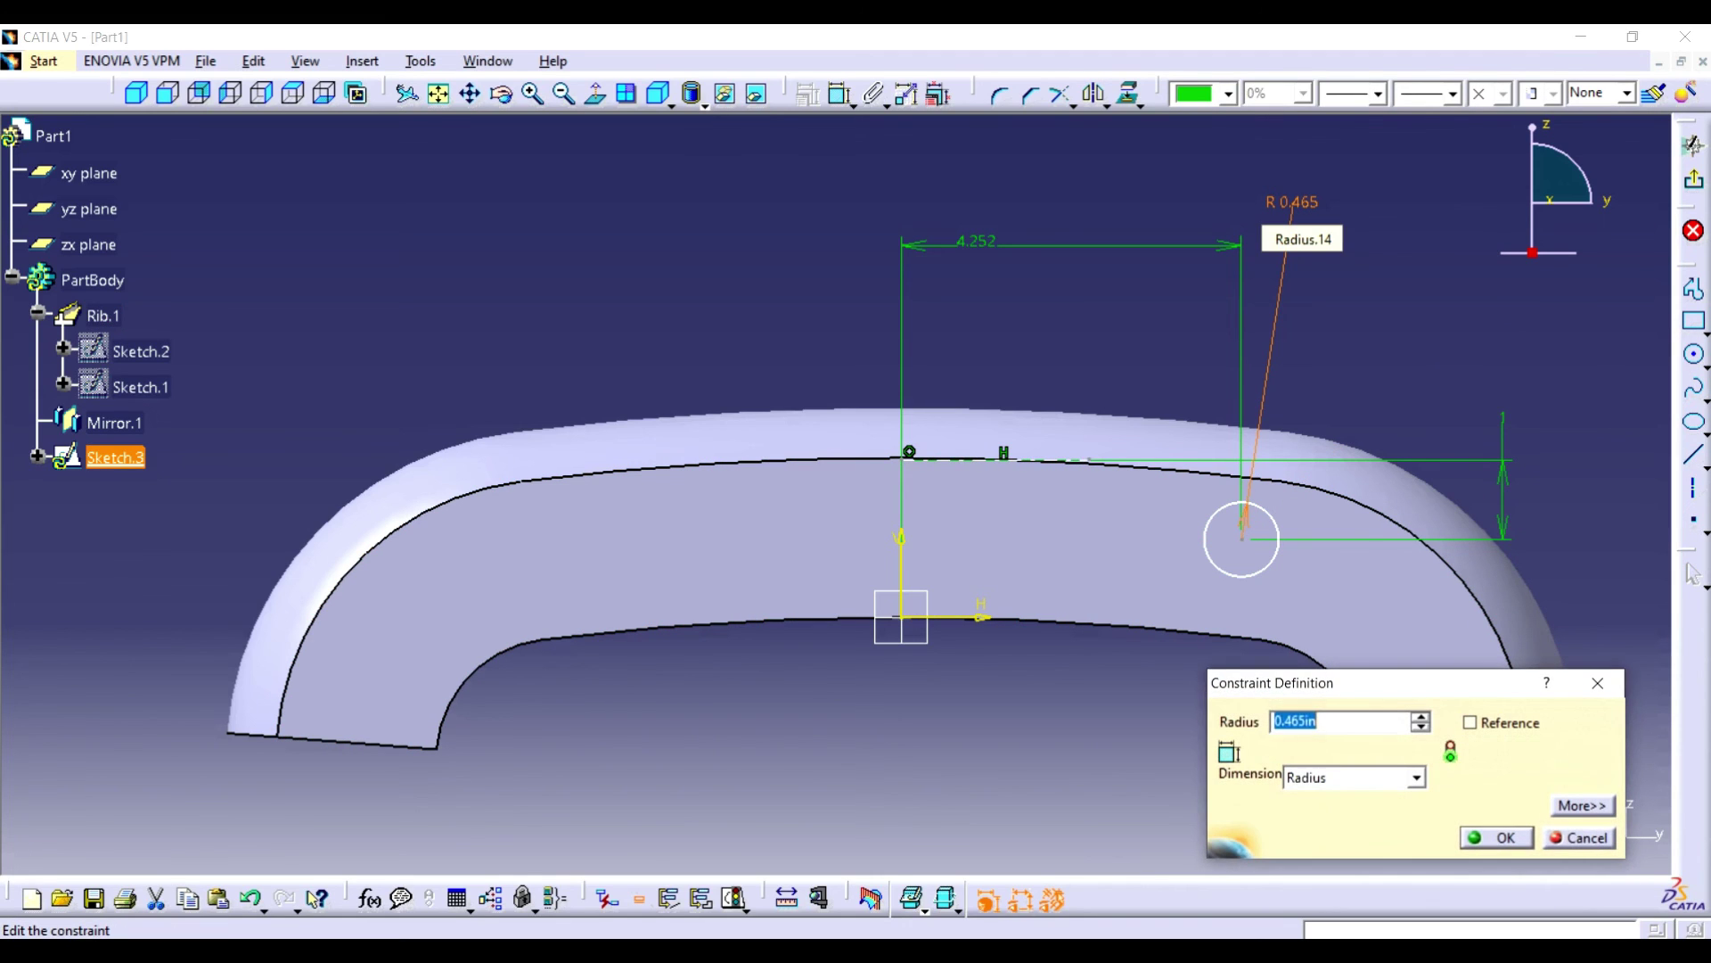
{"action": "type", "text": "0.5"}
{"action": "key", "text": "Return"}
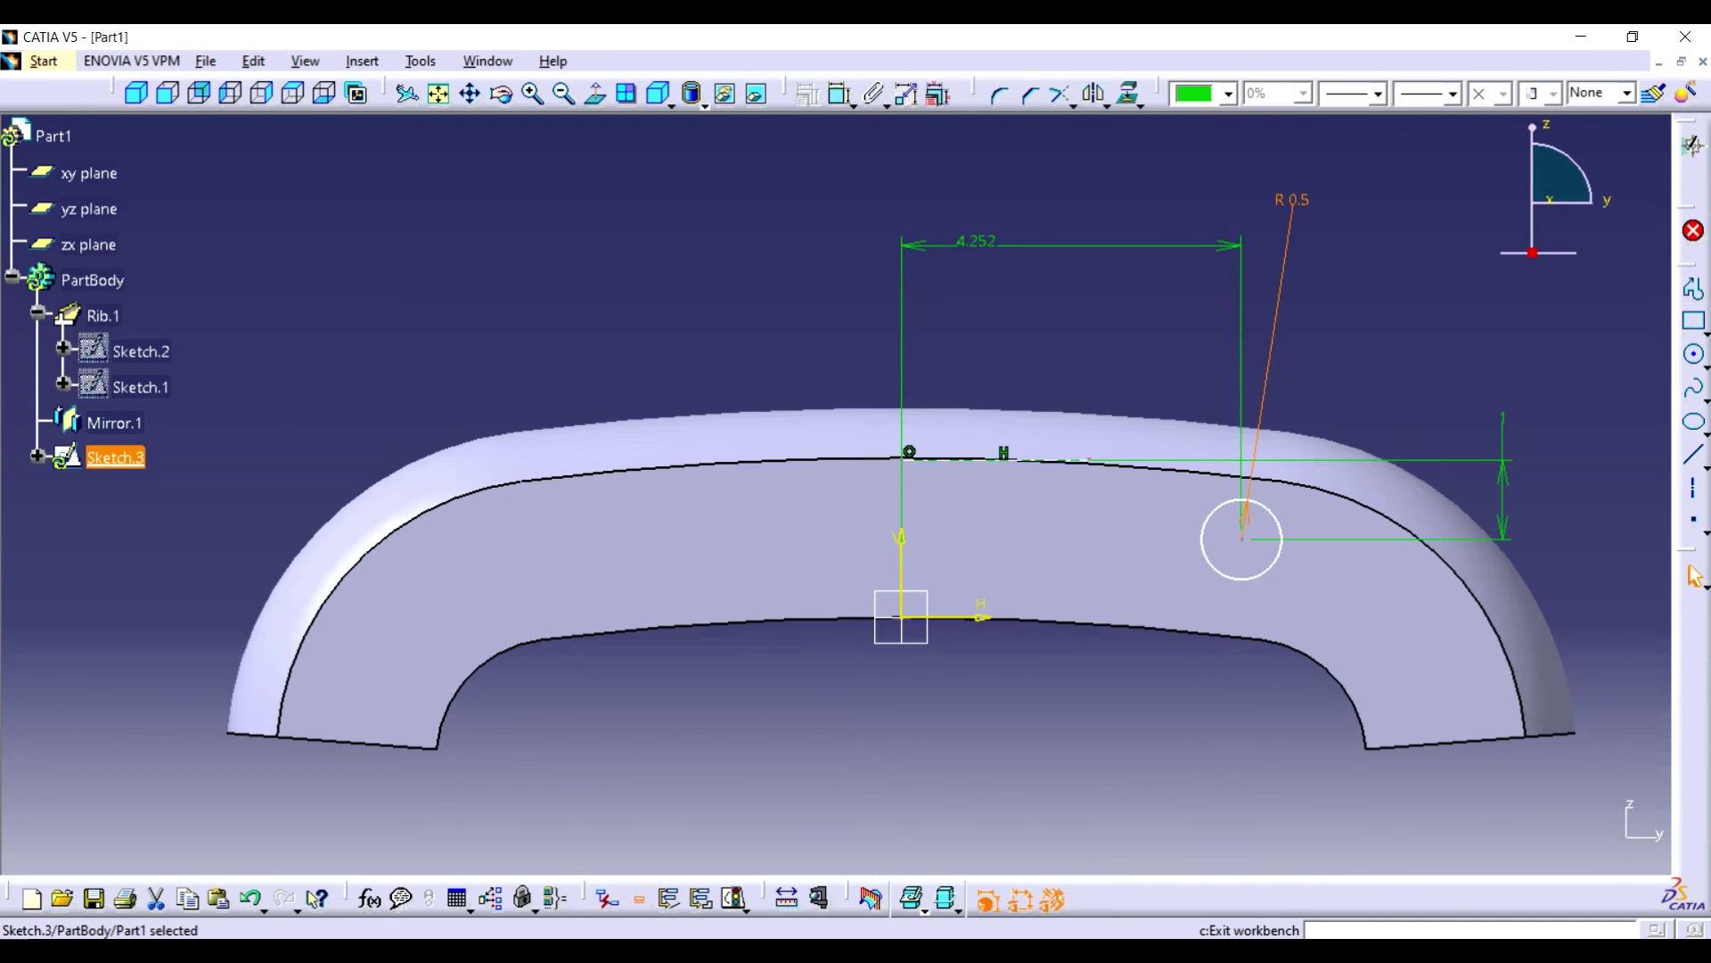
{"action": "left_click", "coordinate": [1693, 145]}
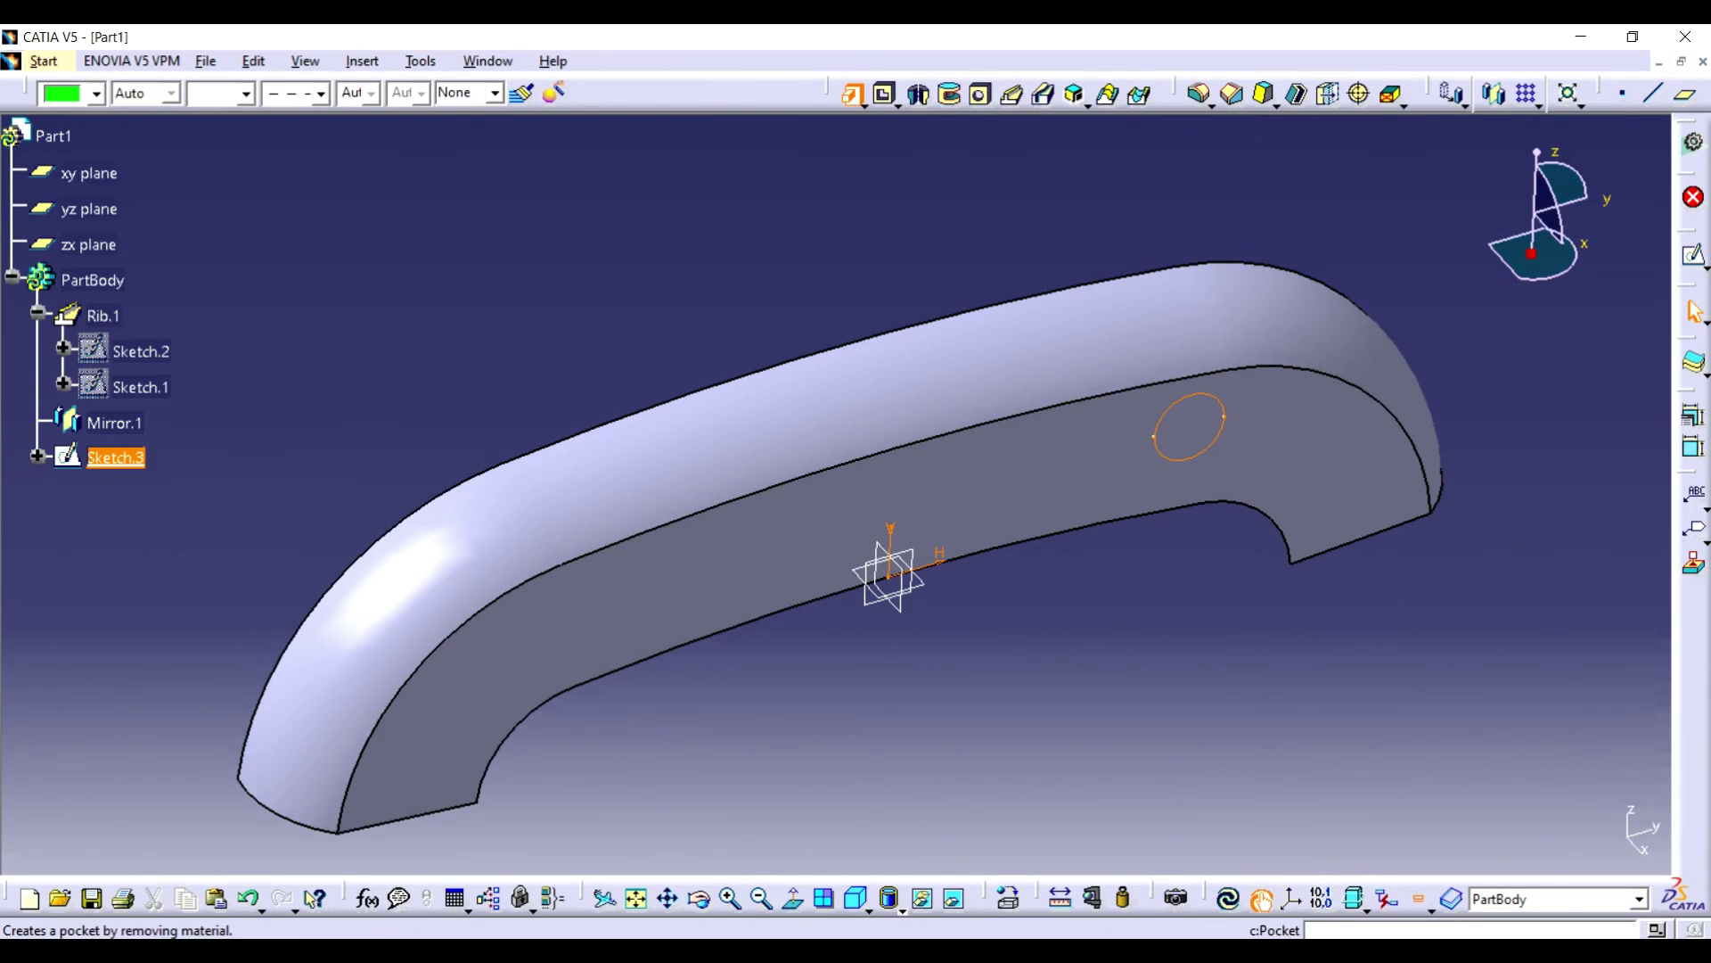
- Pad the circle sketch 0.5 in out from the flat face and mirror the pad about the zx plane
{"action": "left_click", "coordinate": [853, 93]}
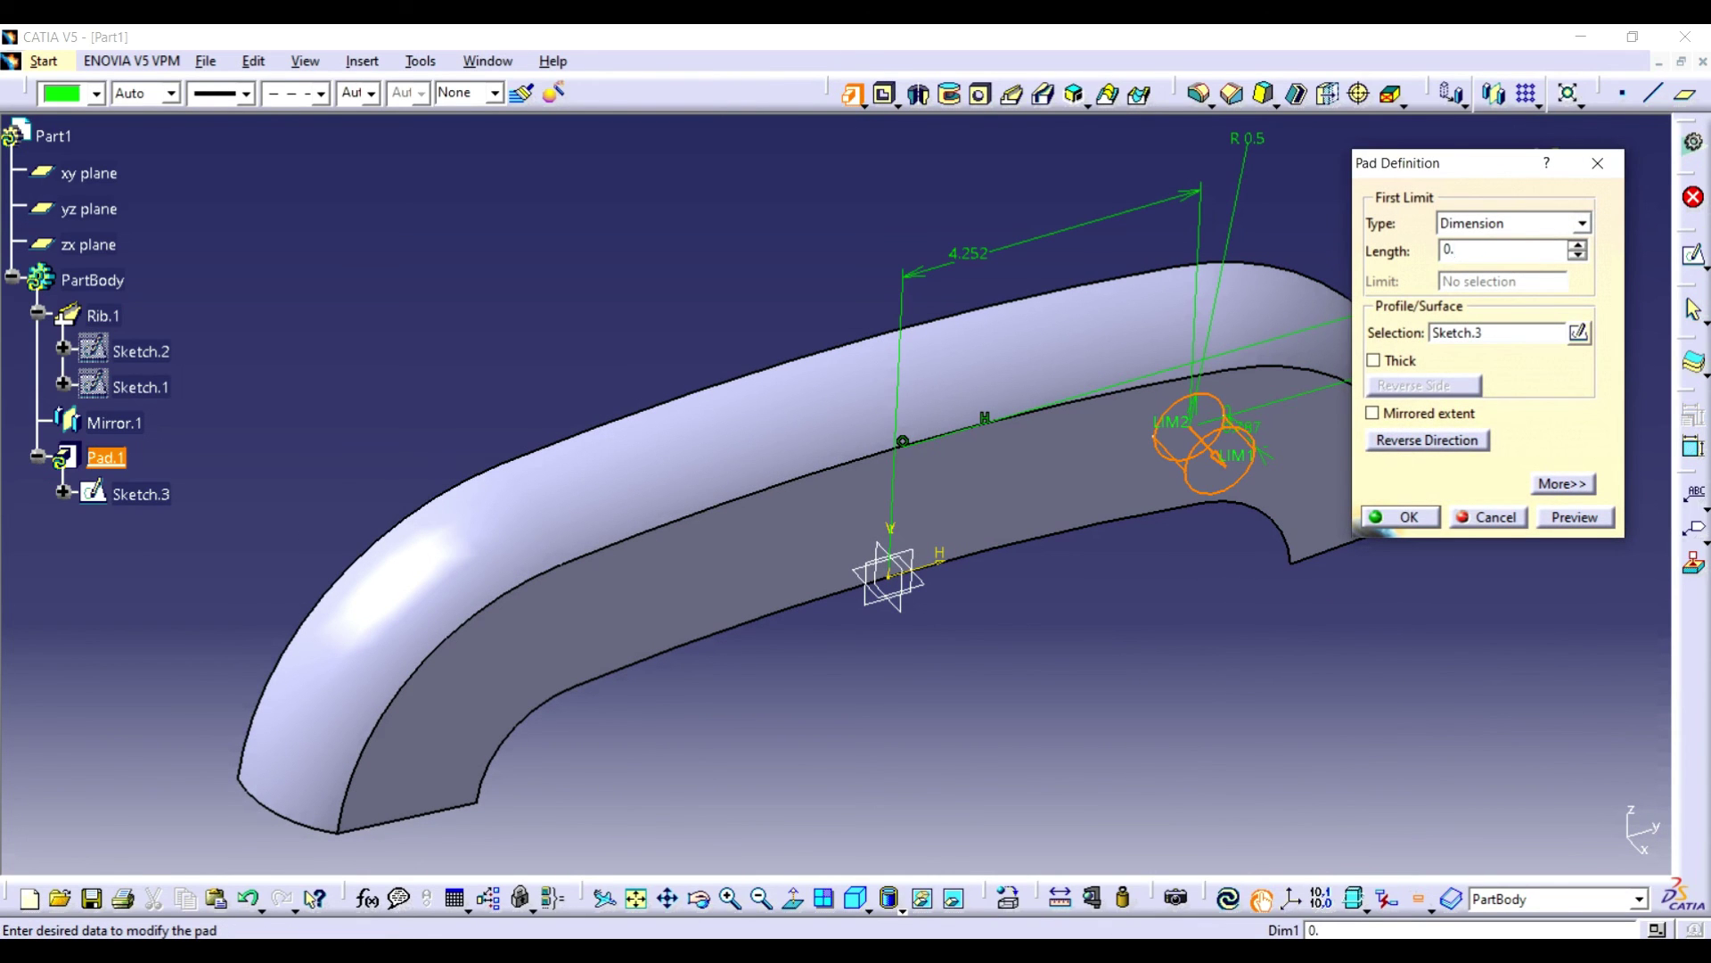
{"action": "type", "text": "0.5"}
{"action": "key", "text": "Return"}
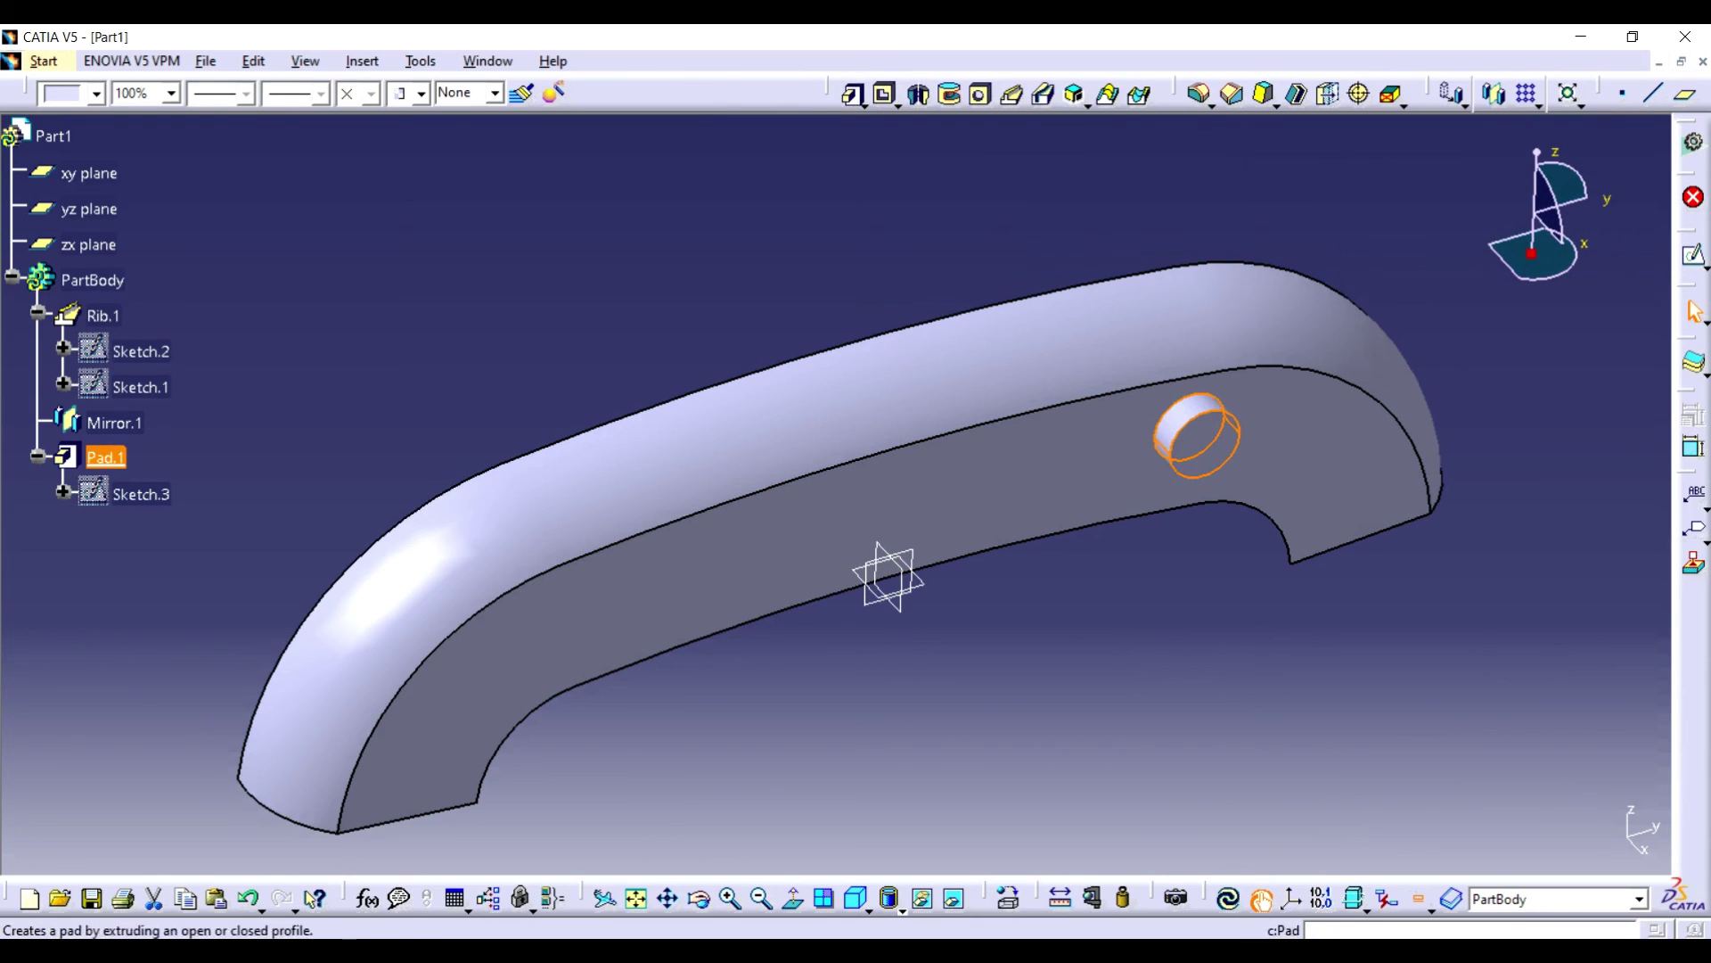
{"action": "left_click", "coordinate": [1494, 93]}
{"action": "left_click", "coordinate": [89, 244]}
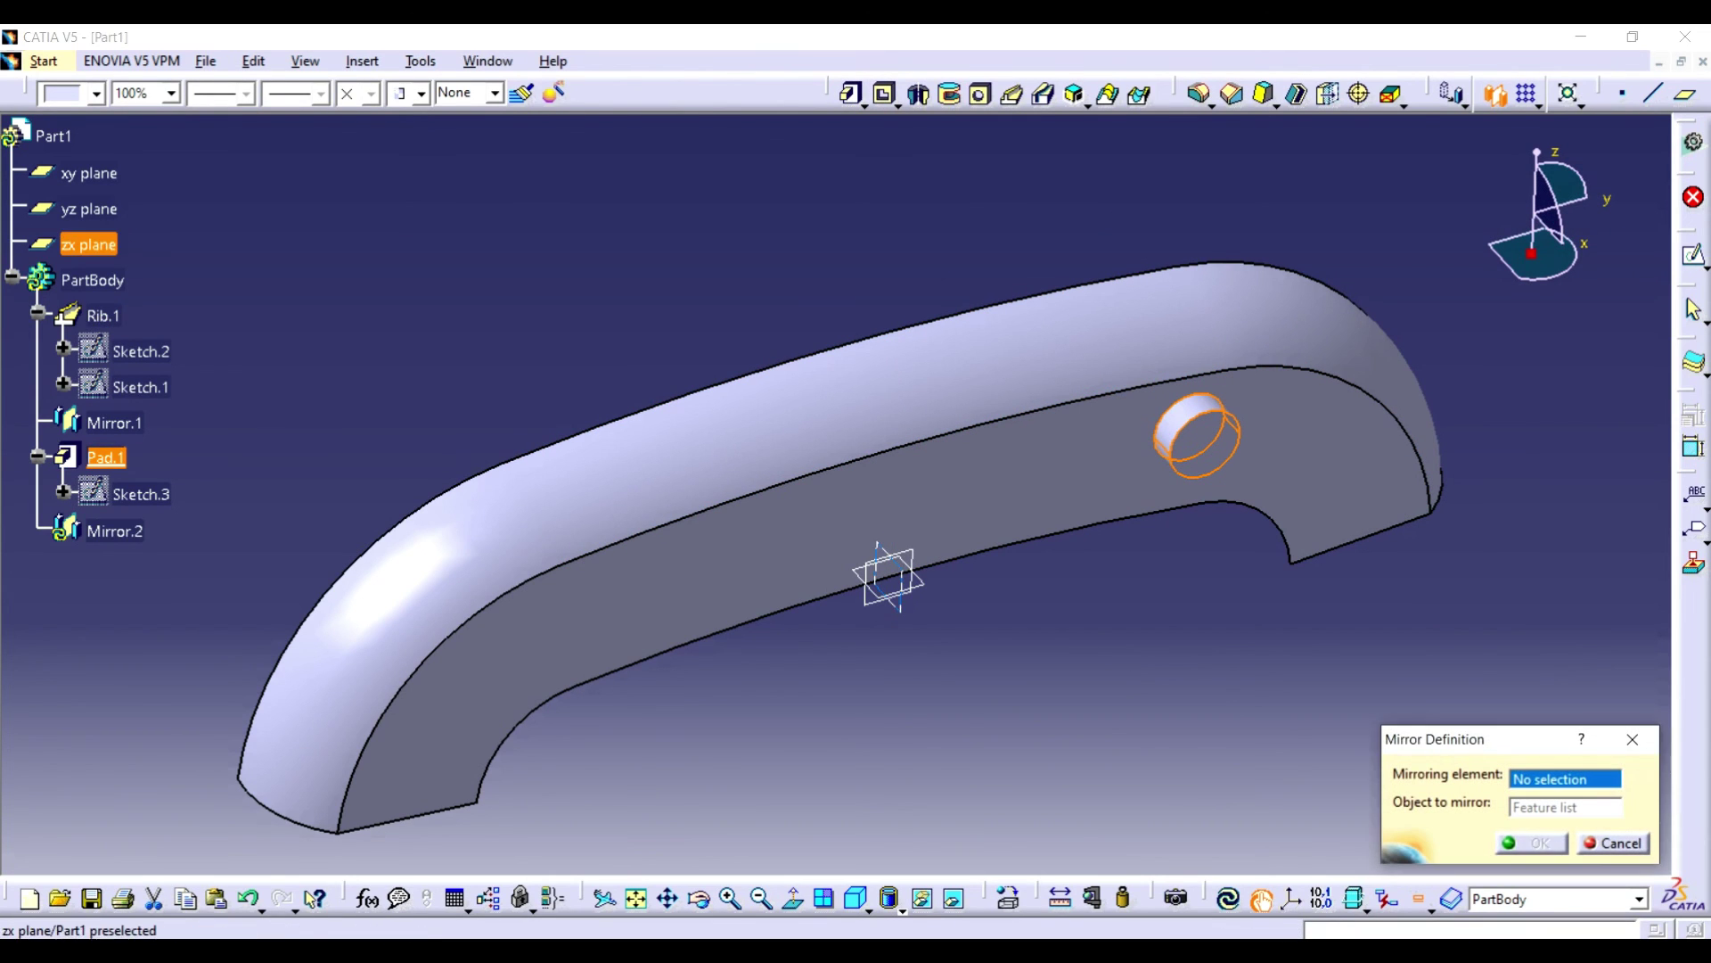
{"action": "left_click", "coordinate": [1530, 843]}
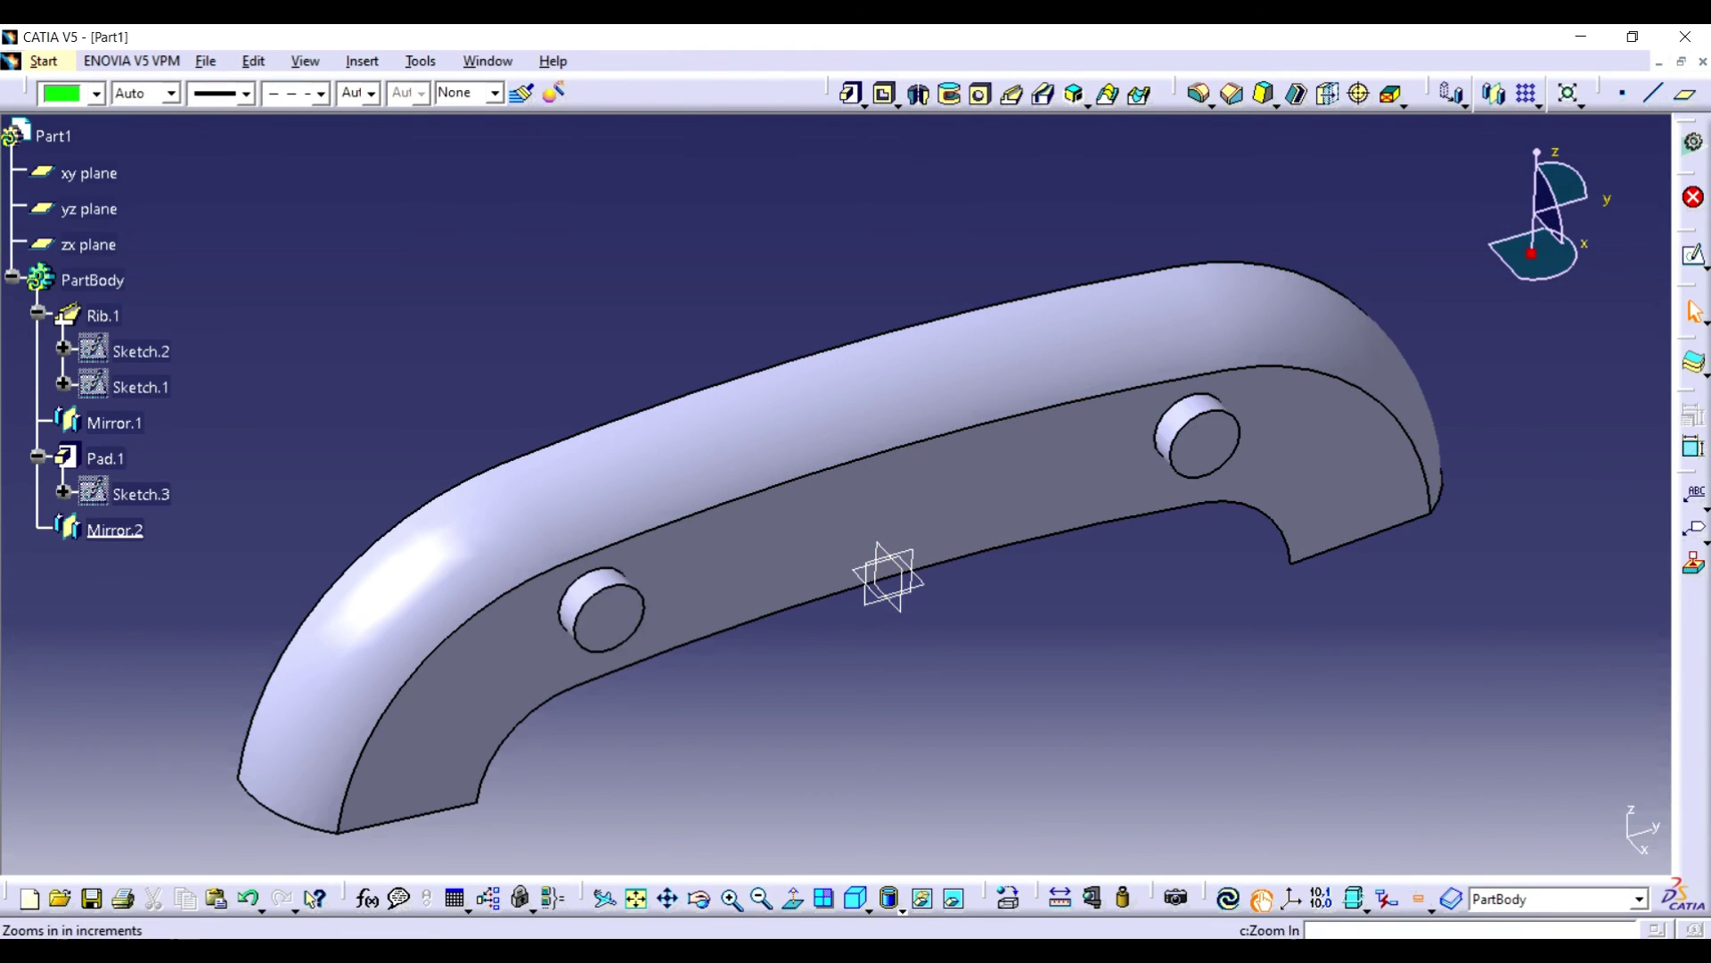
- Fillet the long outer edge on the side opposite the round bosses with a 1 in radius, declining to add an explicit keep edge
{"action": "left_click_drag", "start_coordinate": [889, 576], "coordinate": [803, 592]}
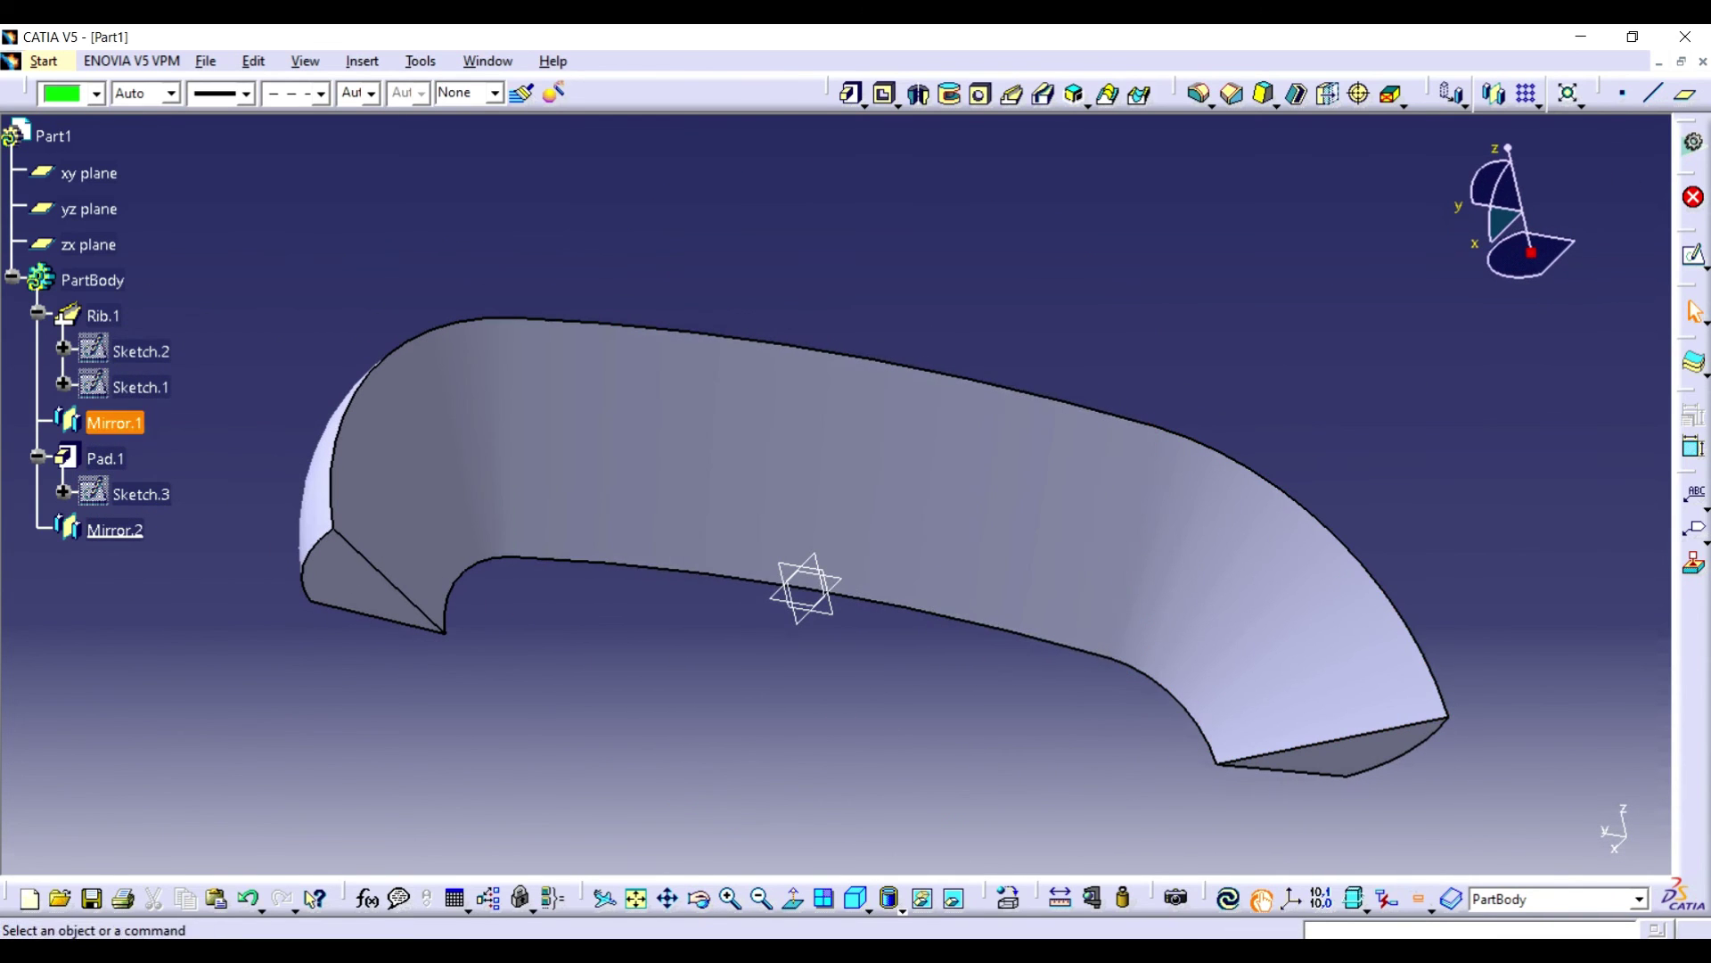
{"action": "left_click", "coordinate": [803, 349]}
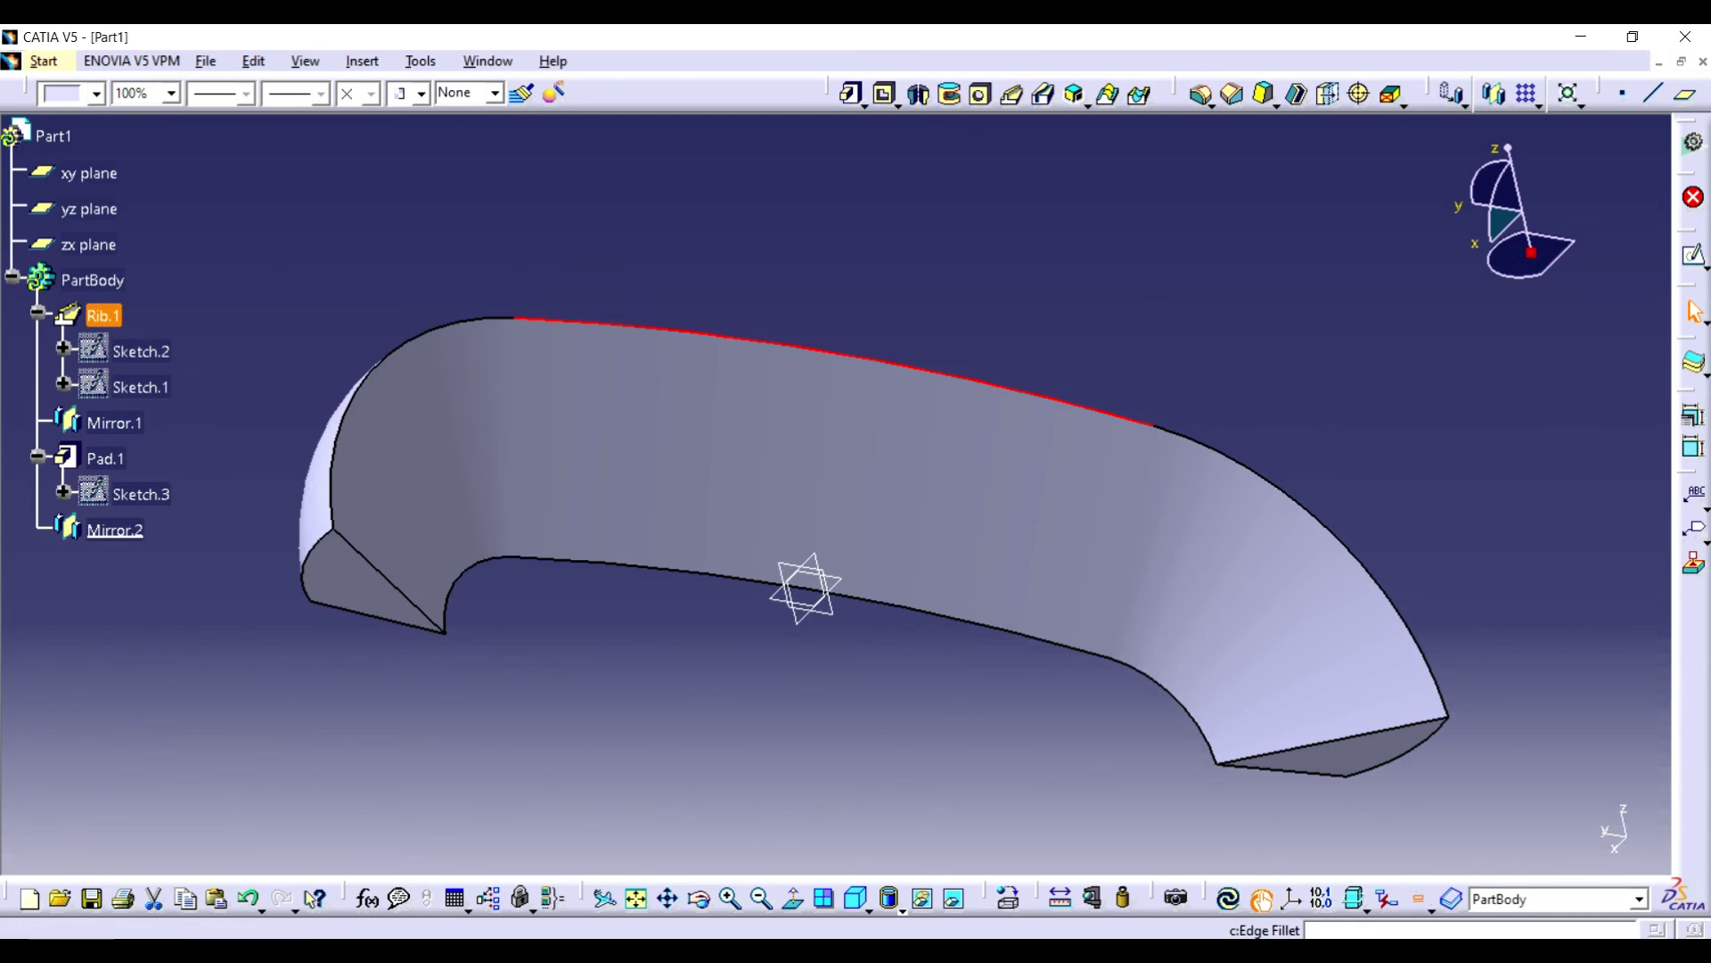
{"action": "left_click", "coordinate": [1201, 92]}
{"action": "type", "text": "1in"}
{"action": "key", "text": "Return"}
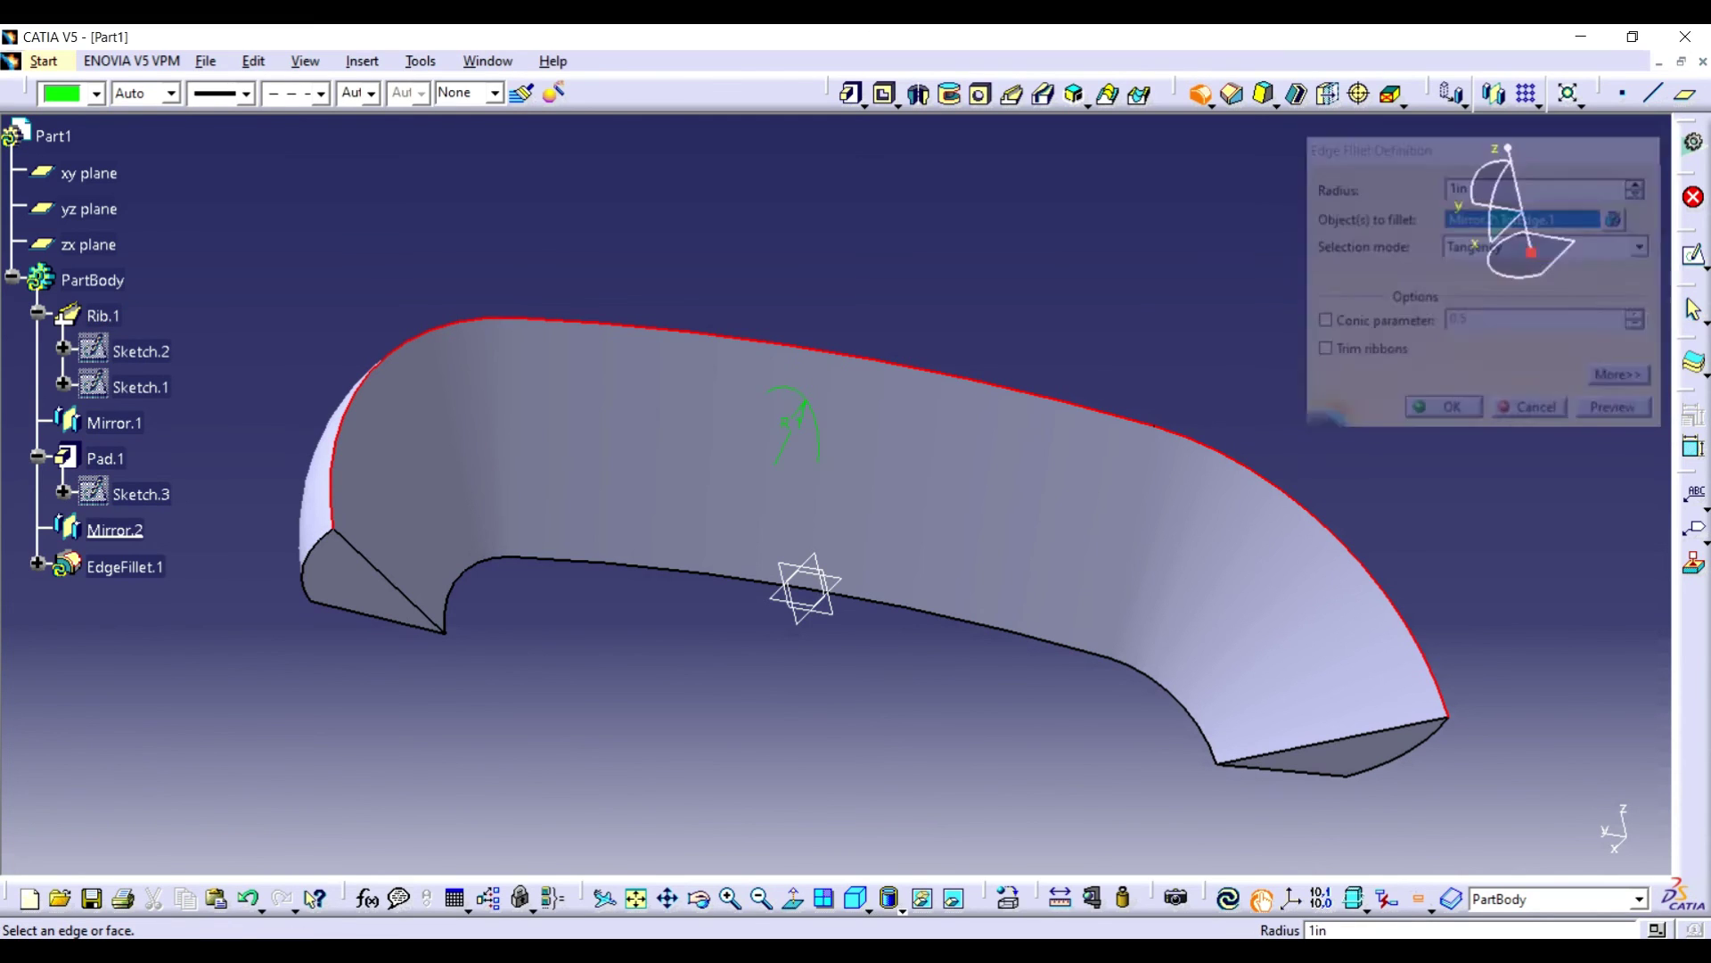
{"action": "key", "text": "Return"}
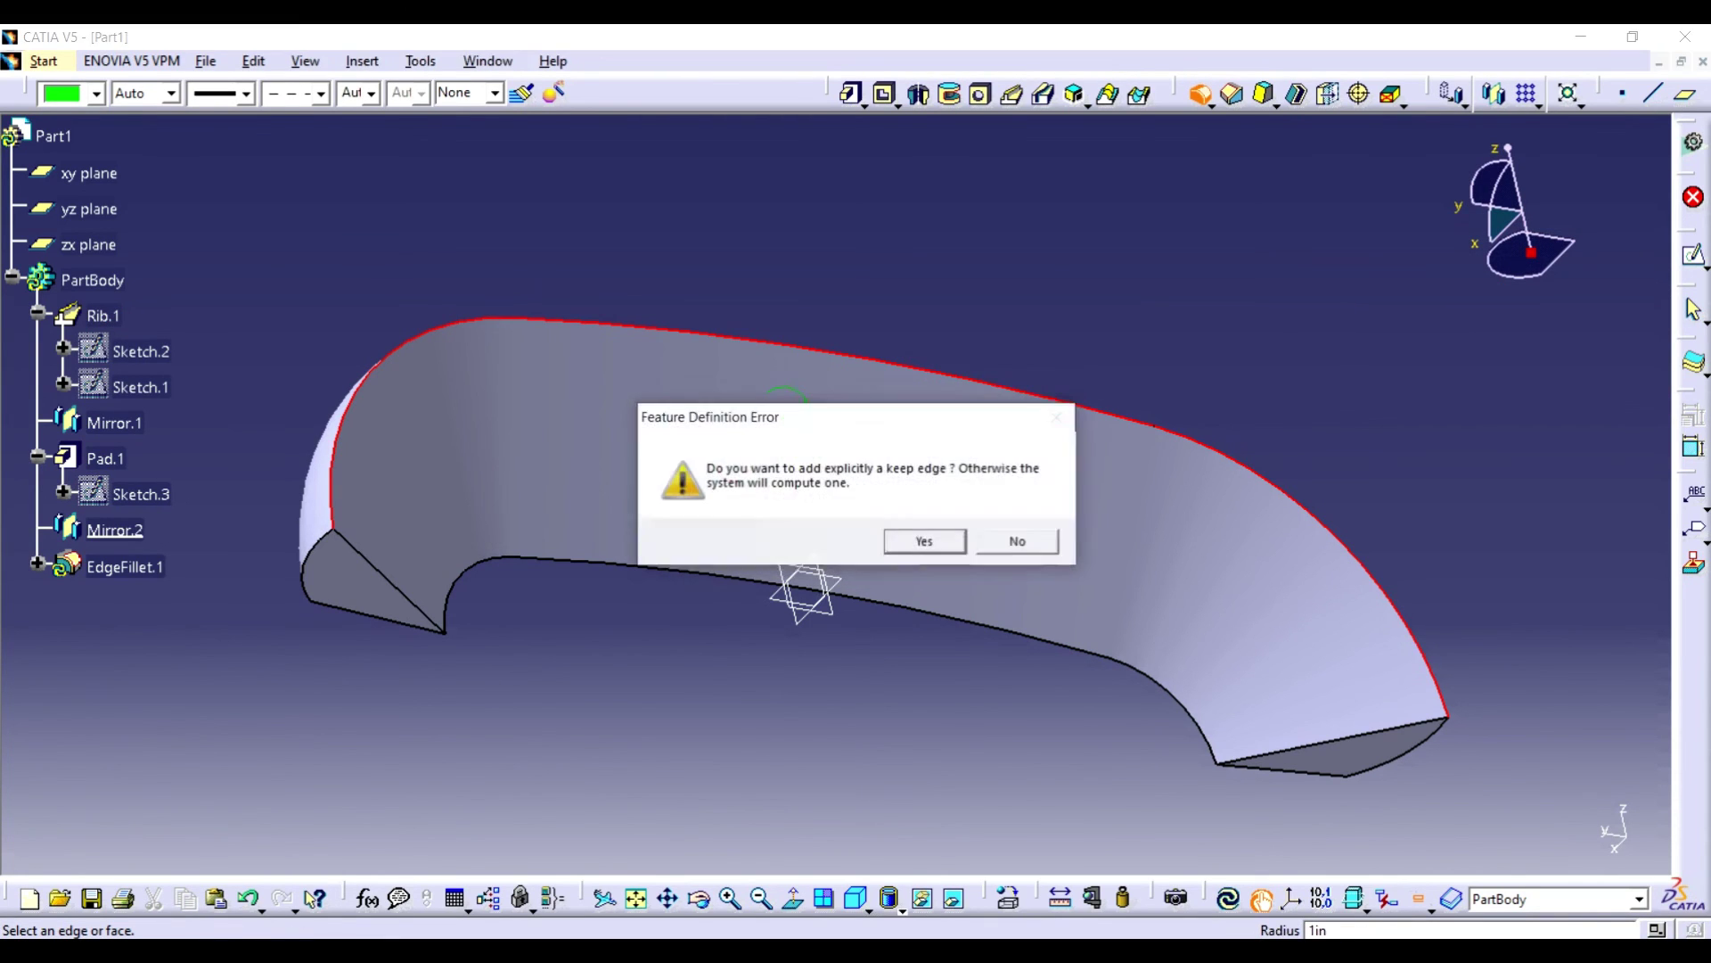
{"action": "key", "text": "Right"}
{"action": "key", "text": "Return"}
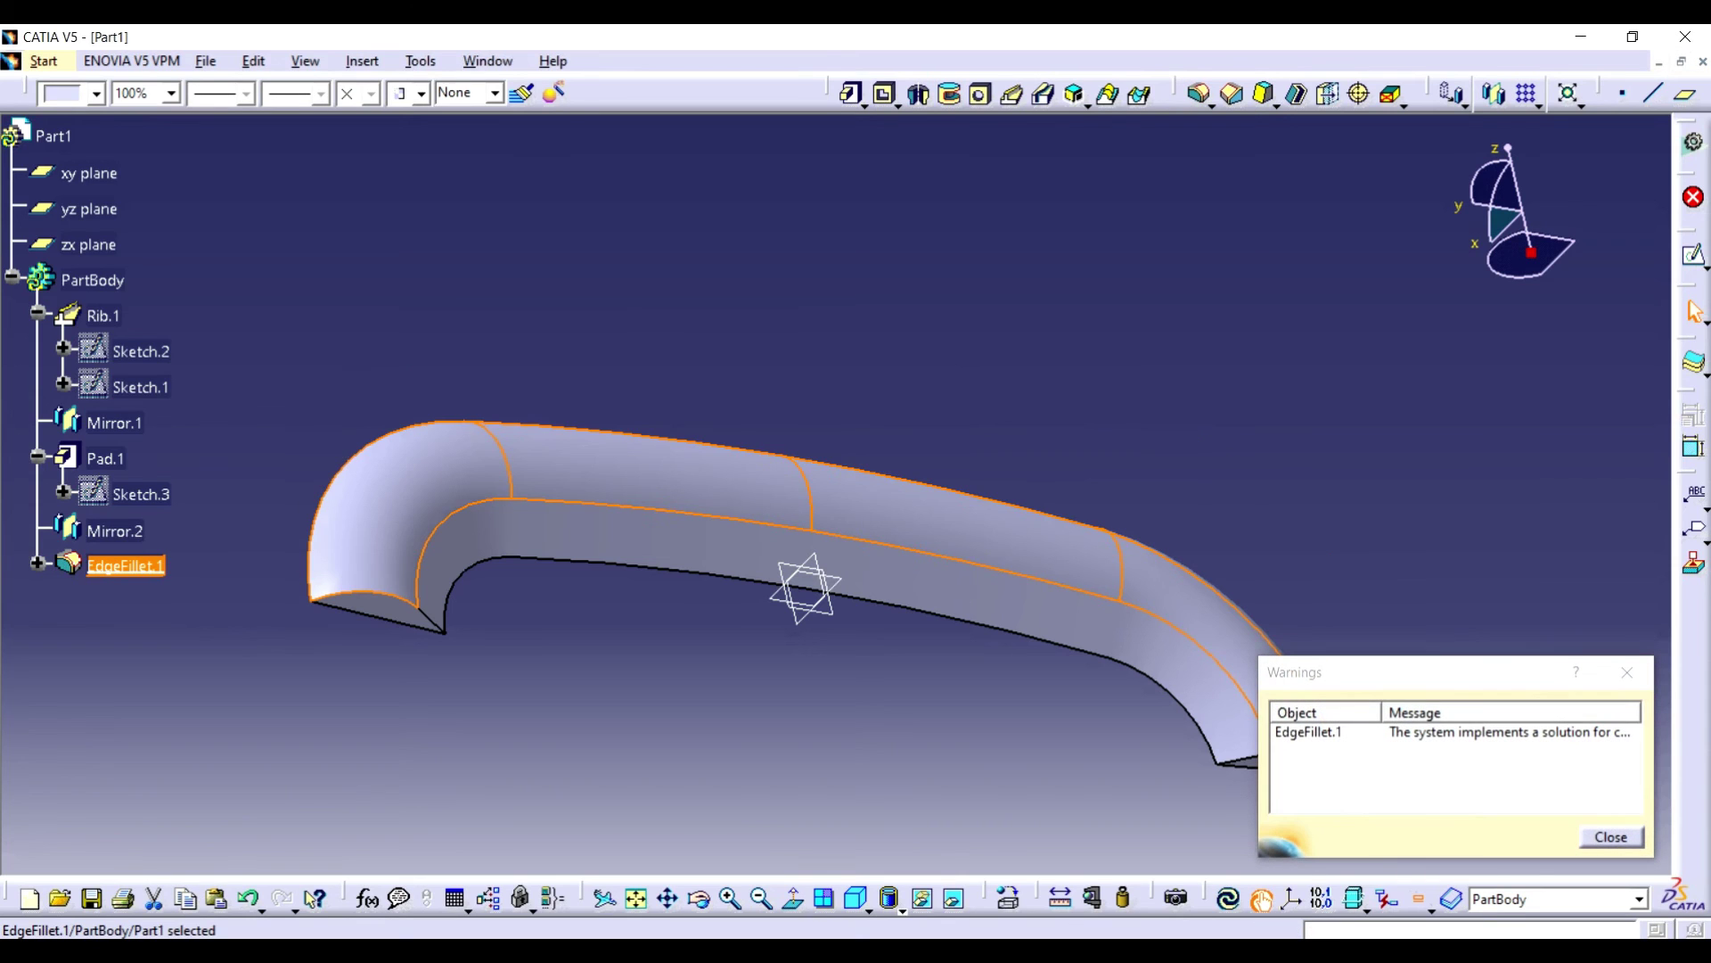
{"action": "left_click", "coordinate": [1627, 672]}
{"action": "left_click", "coordinate": [1105, 793]}
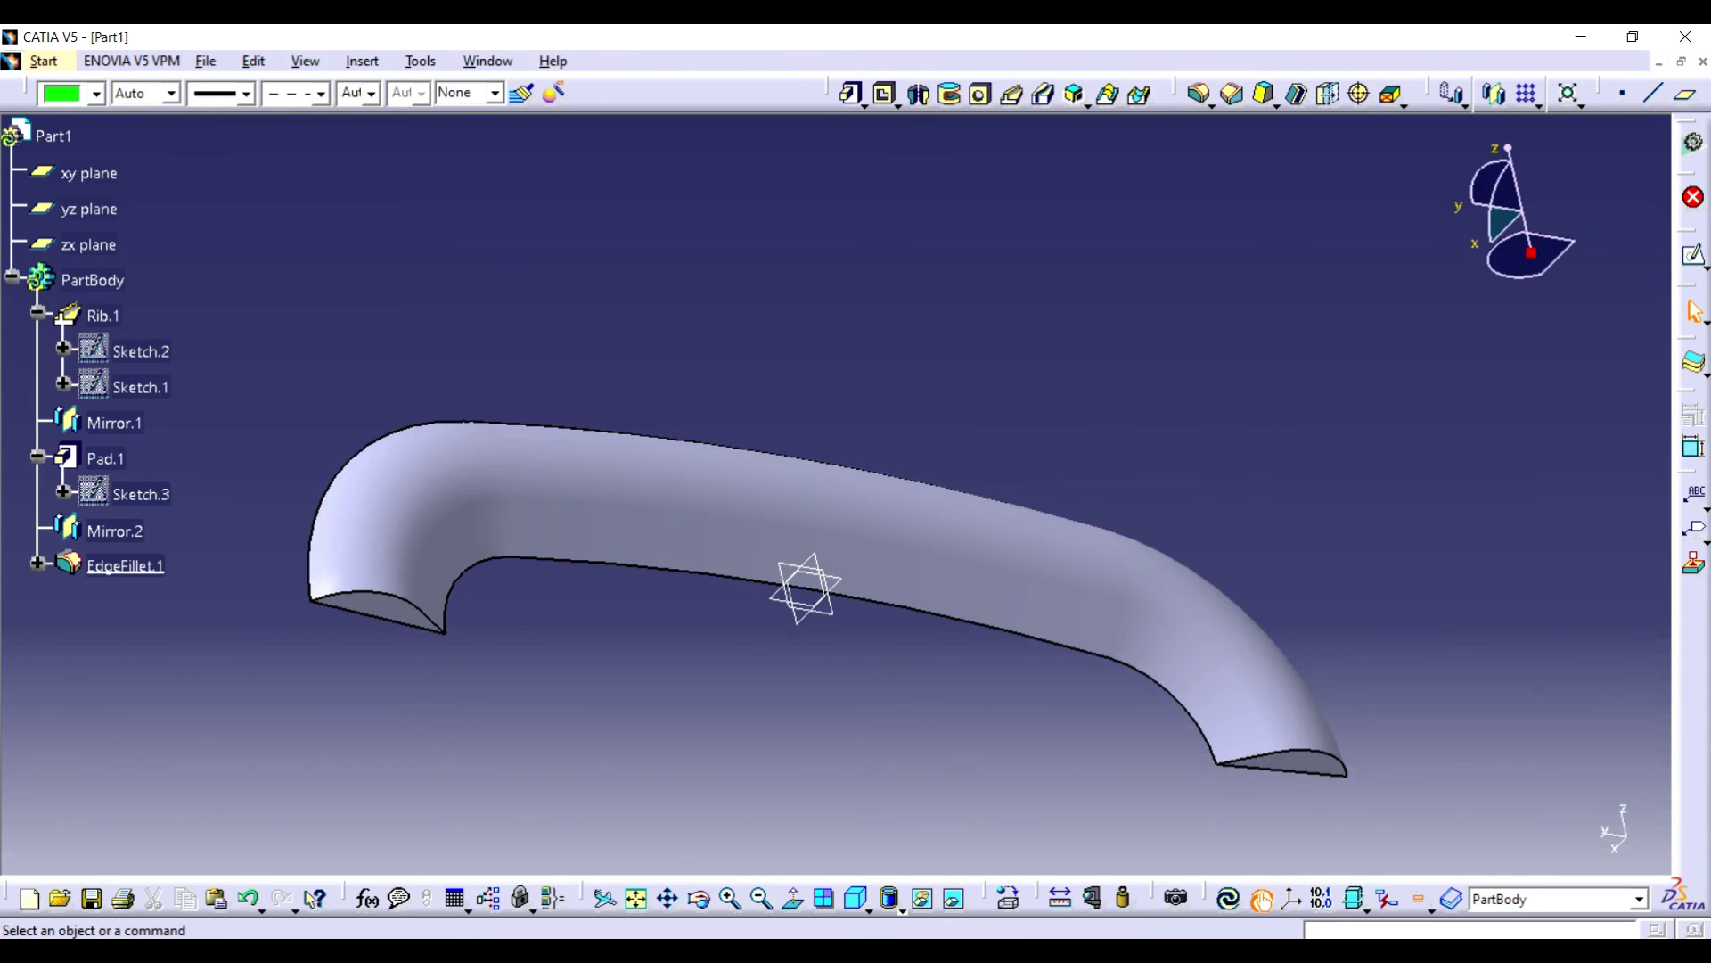
- Edit the outer edge fillet, keeping the automatic cliff edge mode, and set its radius to 0.3 in
{"action": "middle_click_drag", "start_coordinate": [1105, 624], "coordinate": [784, 624]}
{"action": "double_click", "coordinate": [878, 539]}
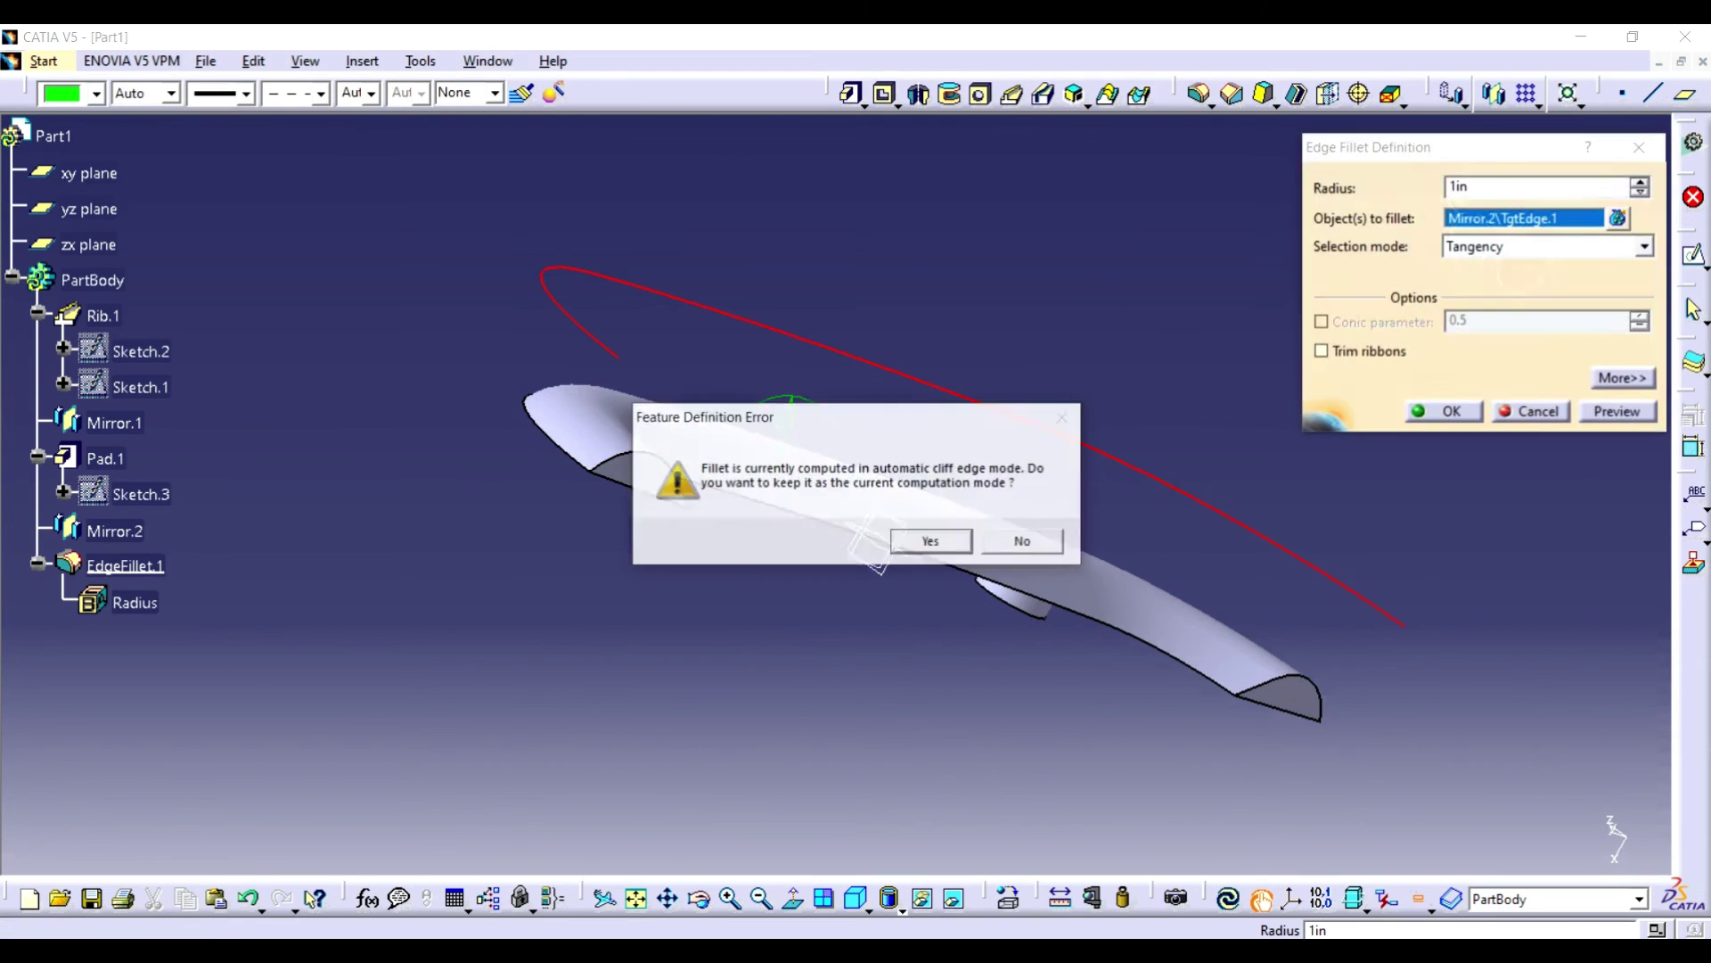
{"action": "key", "text": "Return"}
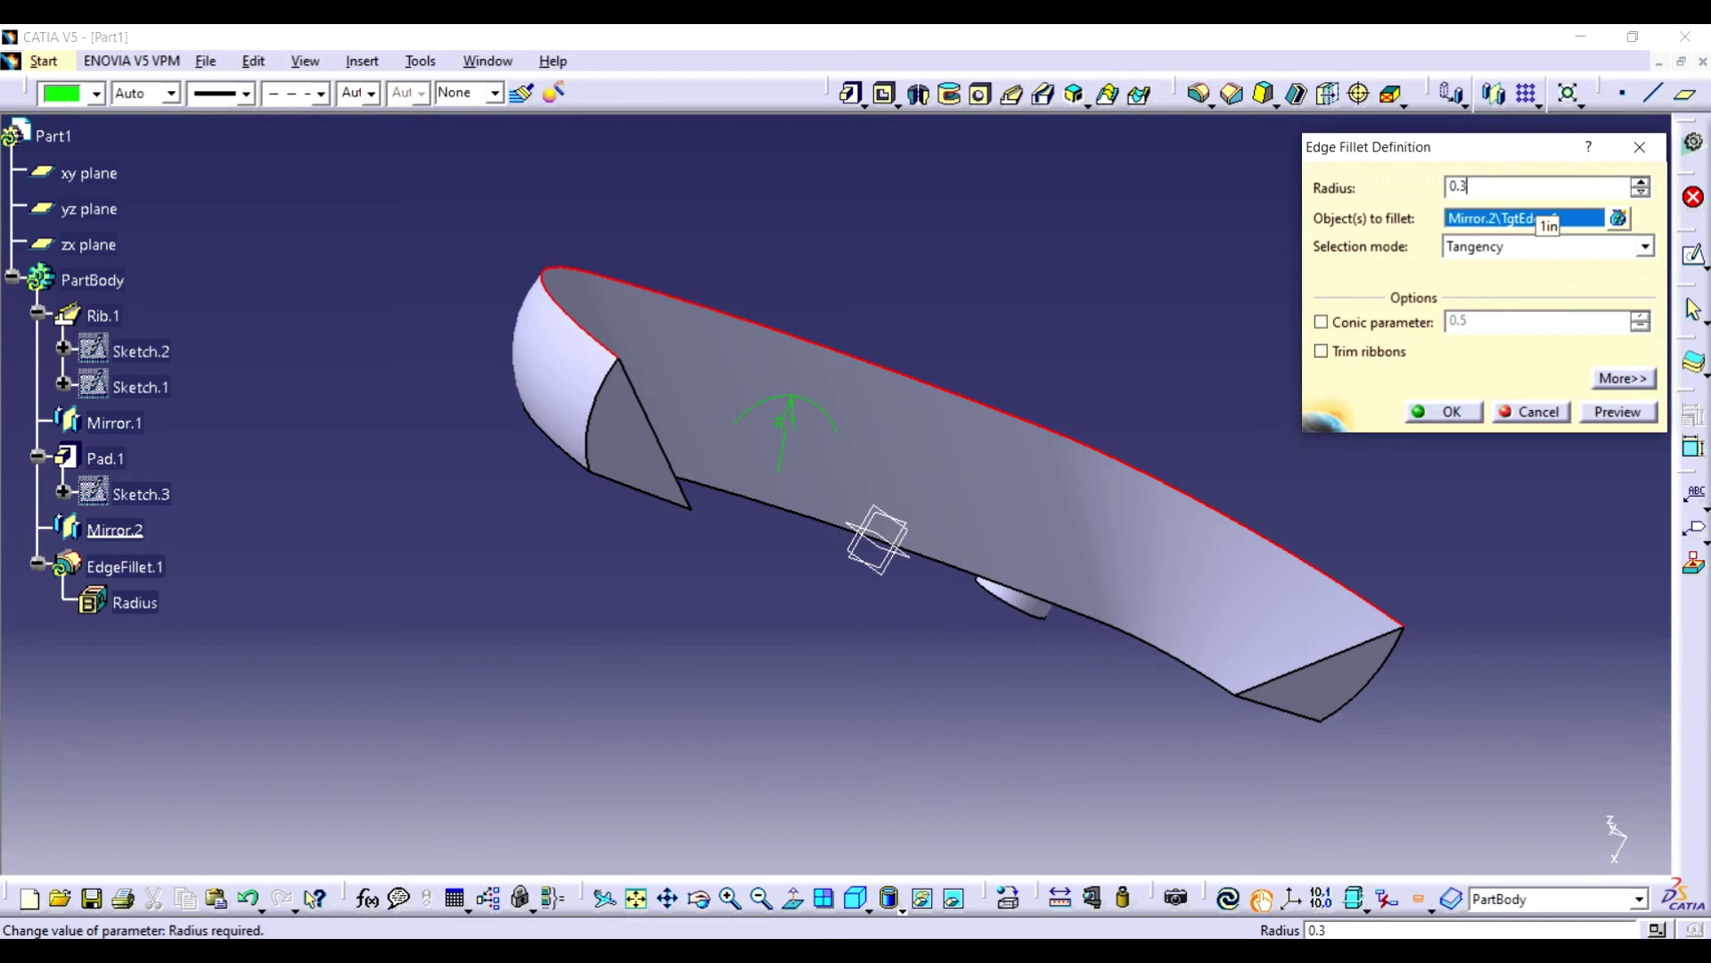
{"action": "key", "text": "Return"}
{"action": "left_click", "coordinate": [1372, 357]}
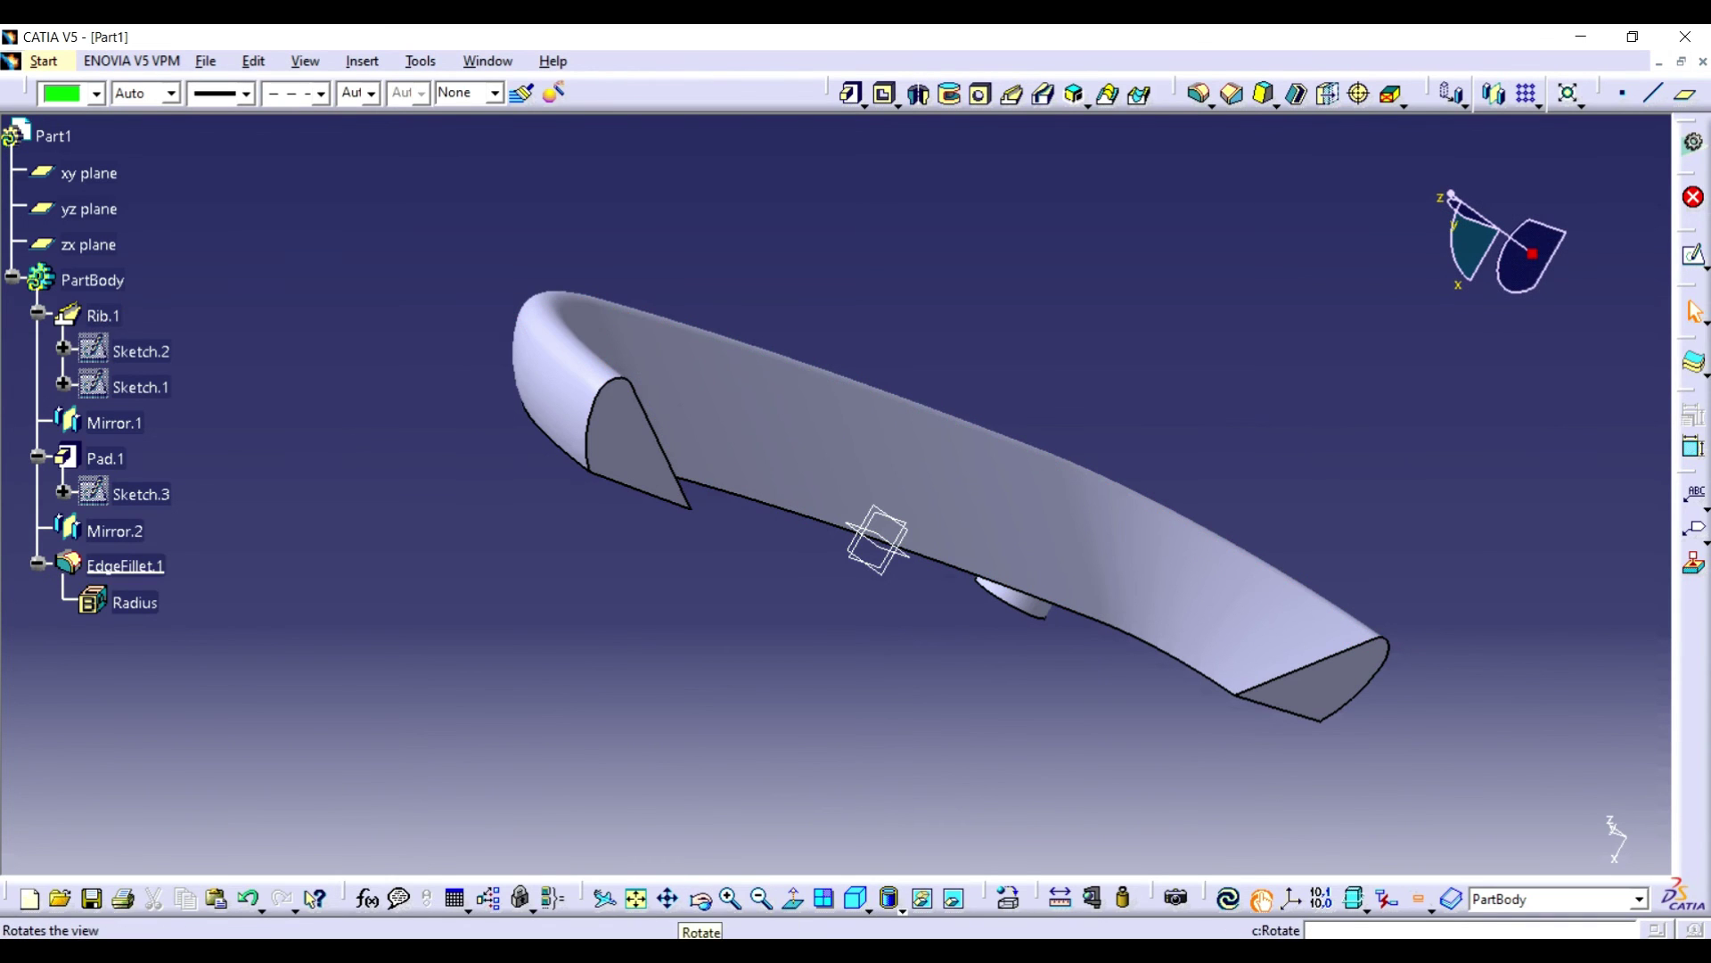
{"action": "middle_click_drag", "start_coordinate": [878, 539], "coordinate": [779, 577]}
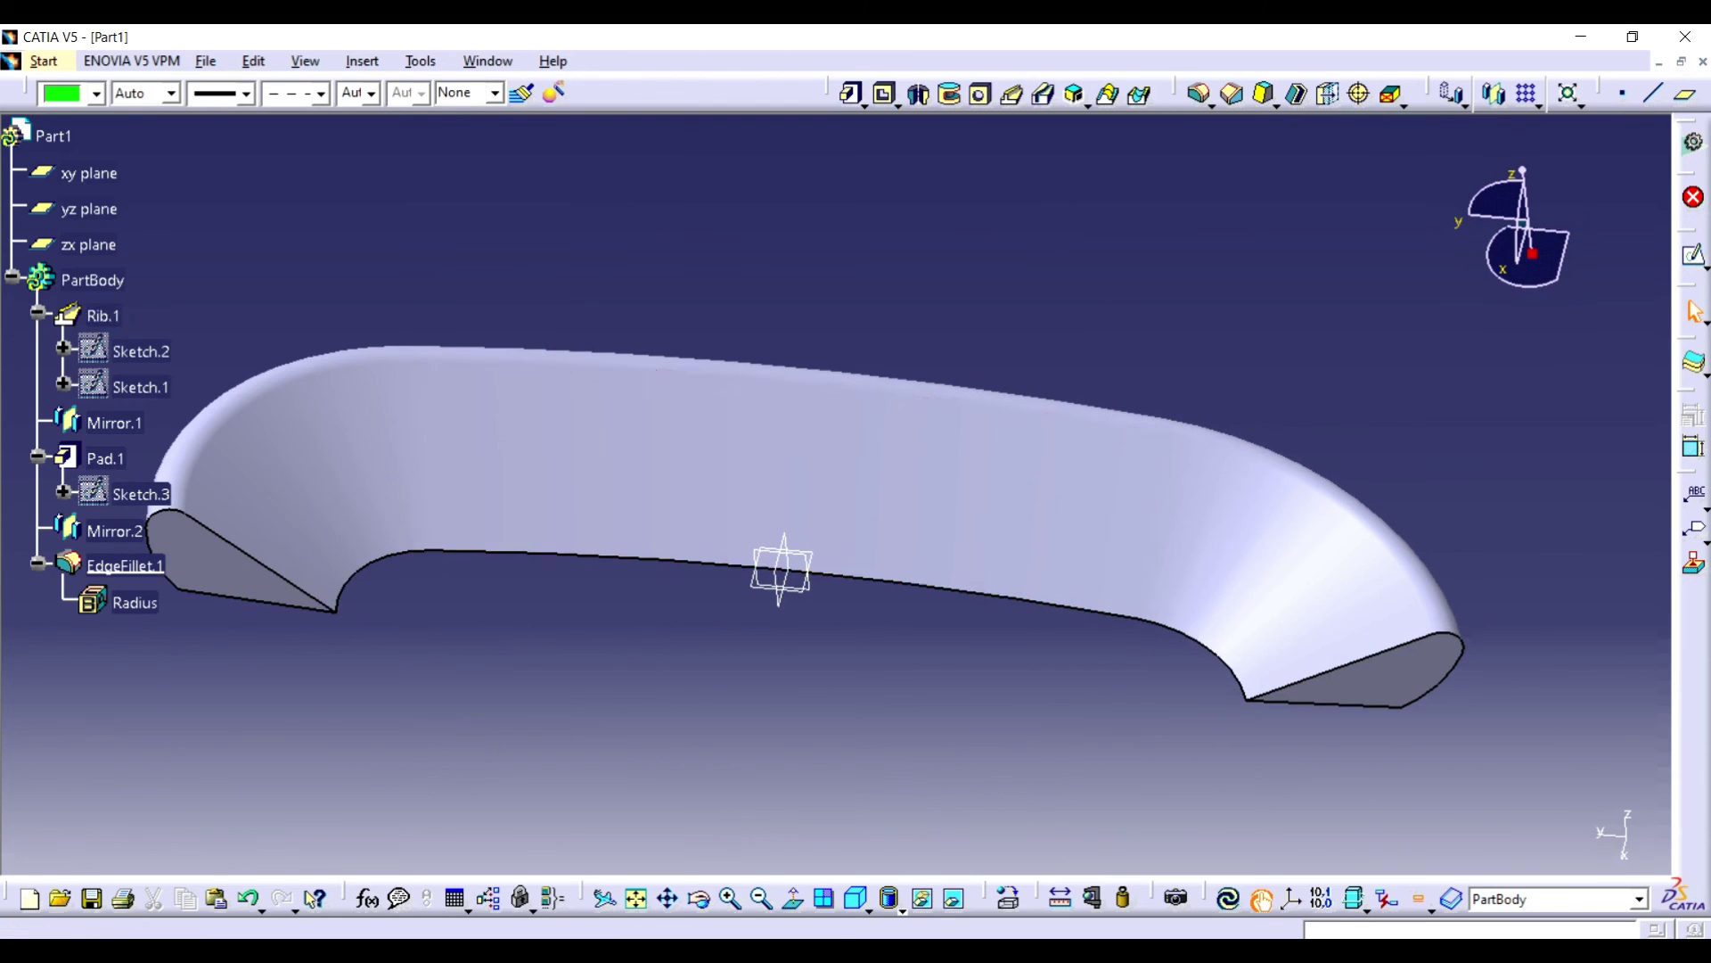
- Save the part as Part17 in New folder (2) on the Desktop
{"action": "key", "text": "ctrl+s"}
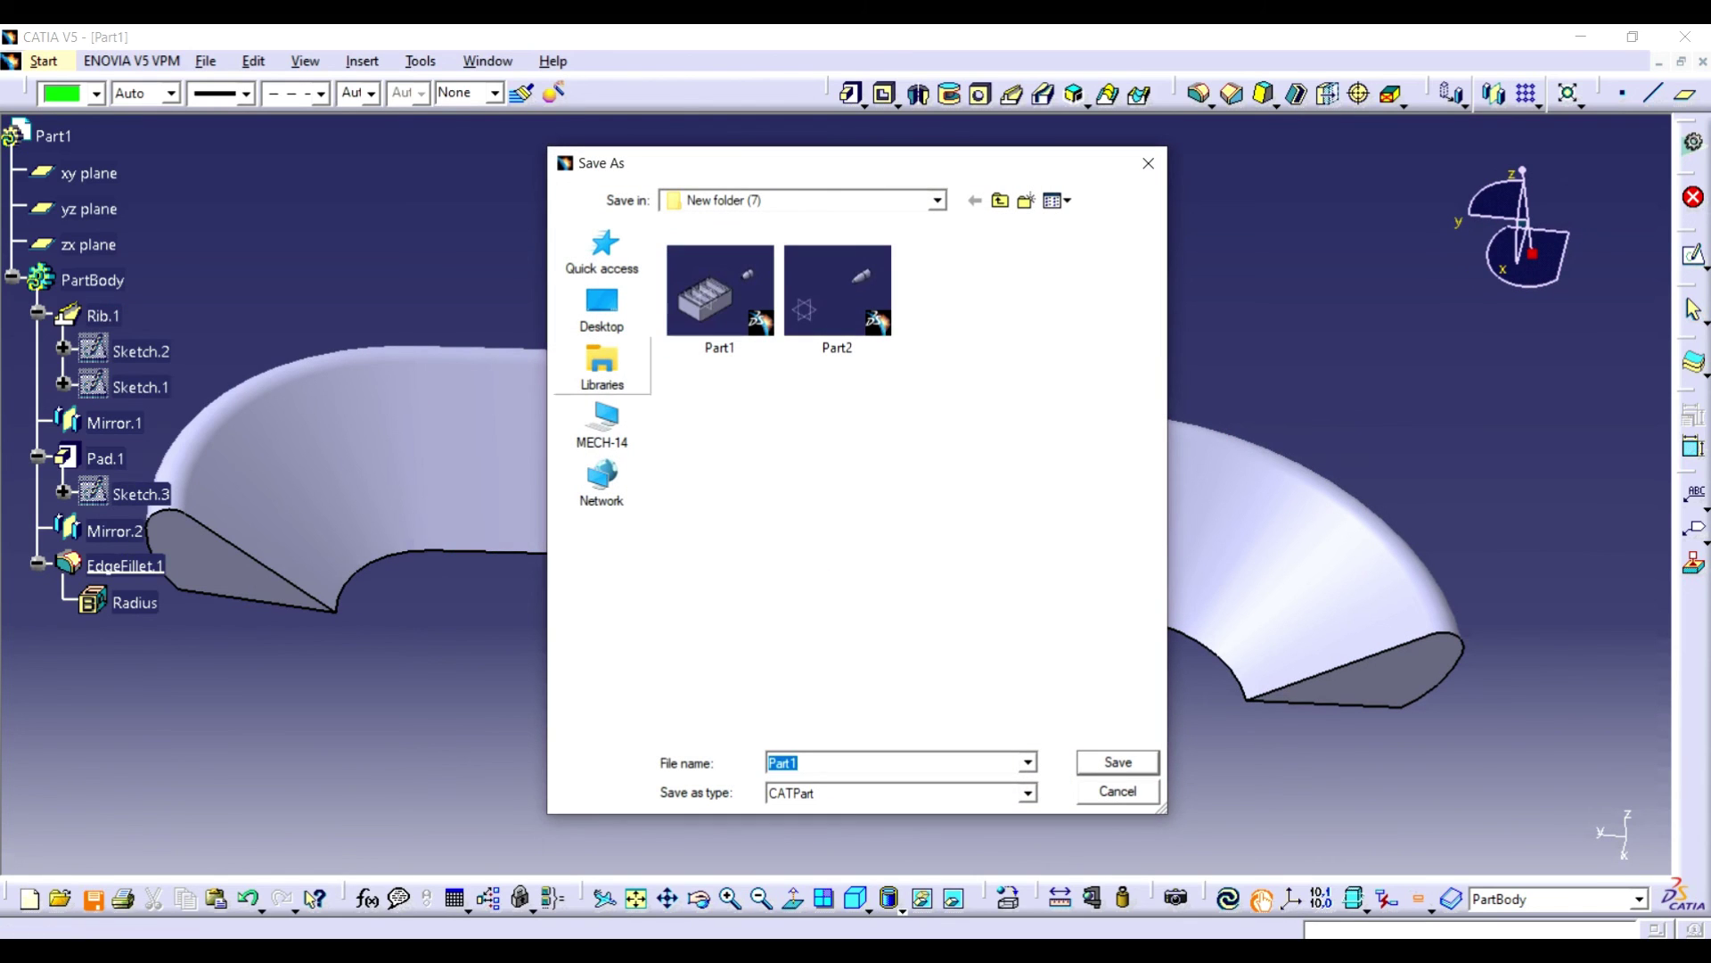
{"action": "left_click", "coordinate": [602, 311]}
{"action": "scroll", "coordinate": [784, 624], "scroll_direction": "down", "scroll_amount": 3}
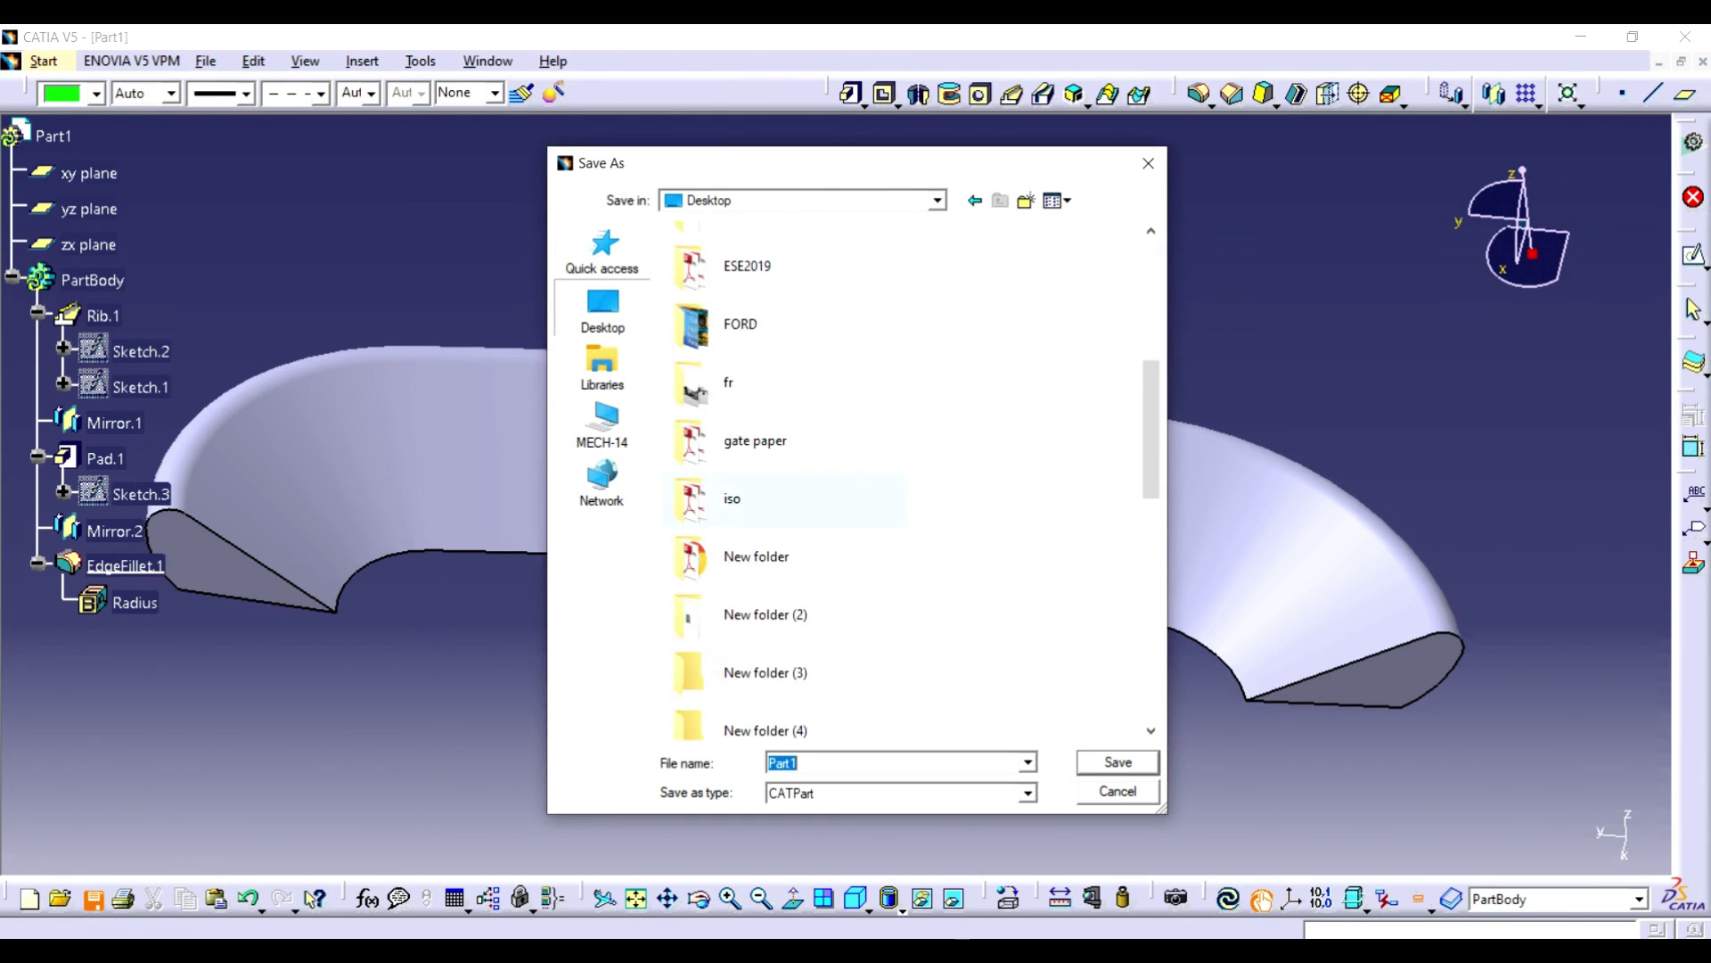
{"action": "scroll", "coordinate": [784, 499], "scroll_direction": "down", "scroll_amount": 1}
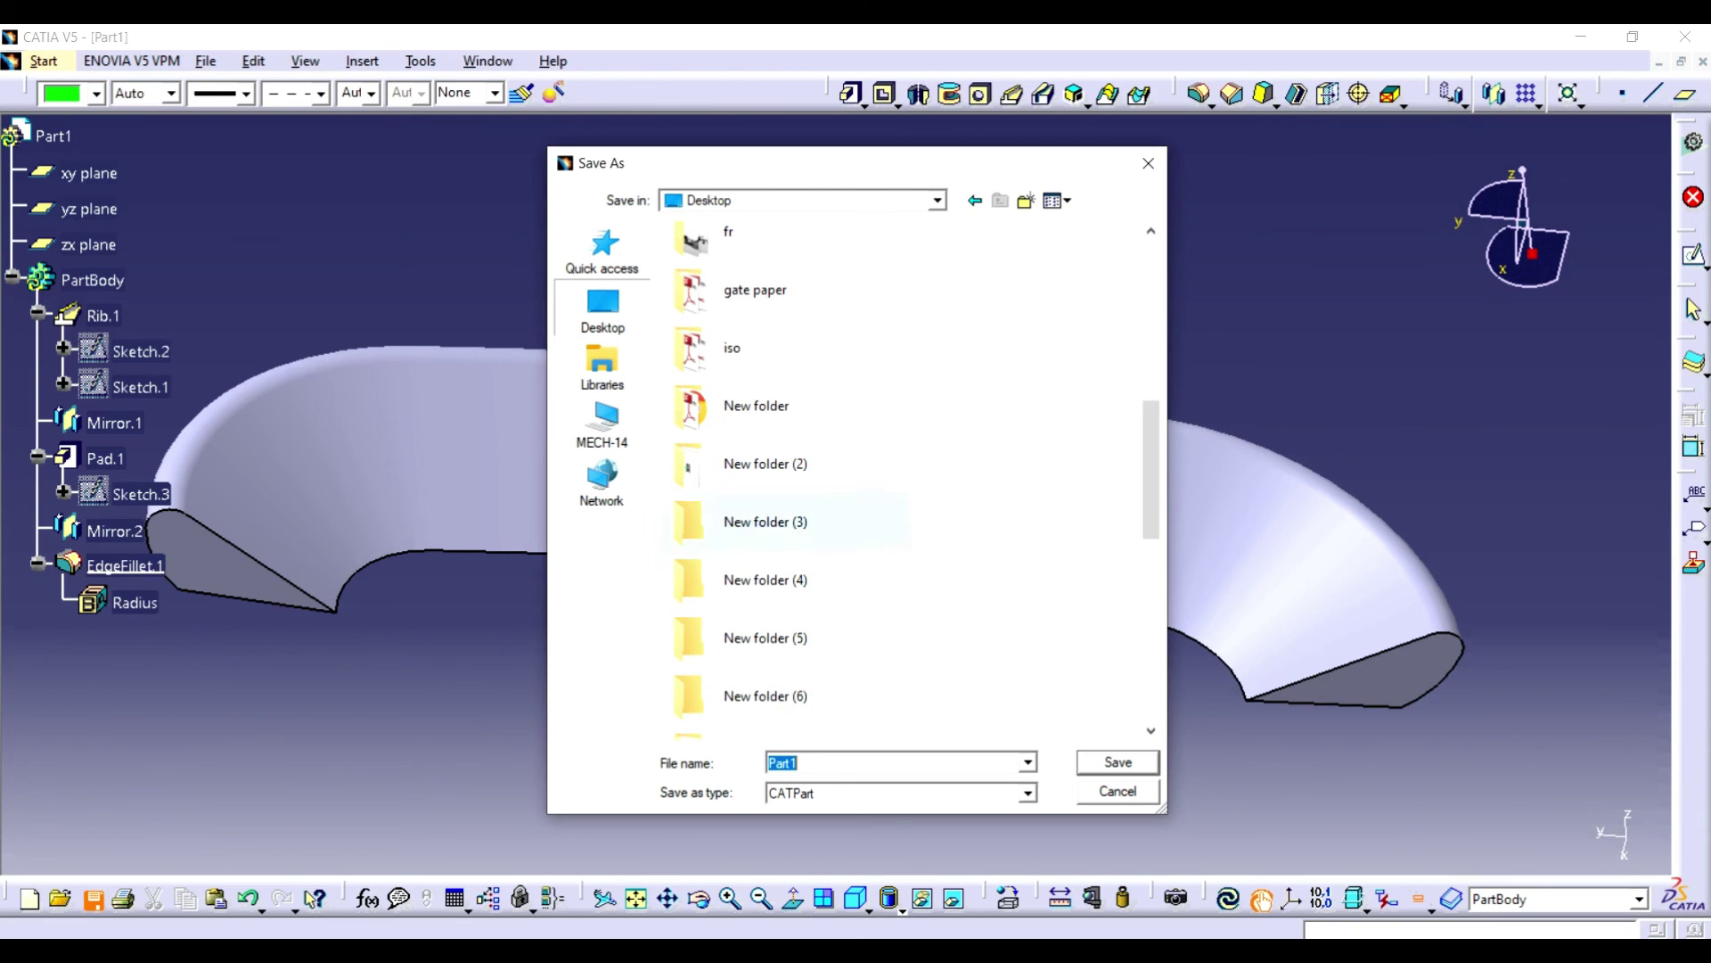
{"action": "double_click", "coordinate": [764, 511]}
{"action": "scroll", "coordinate": [837, 624], "scroll_direction": "down", "scroll_amount": 1}
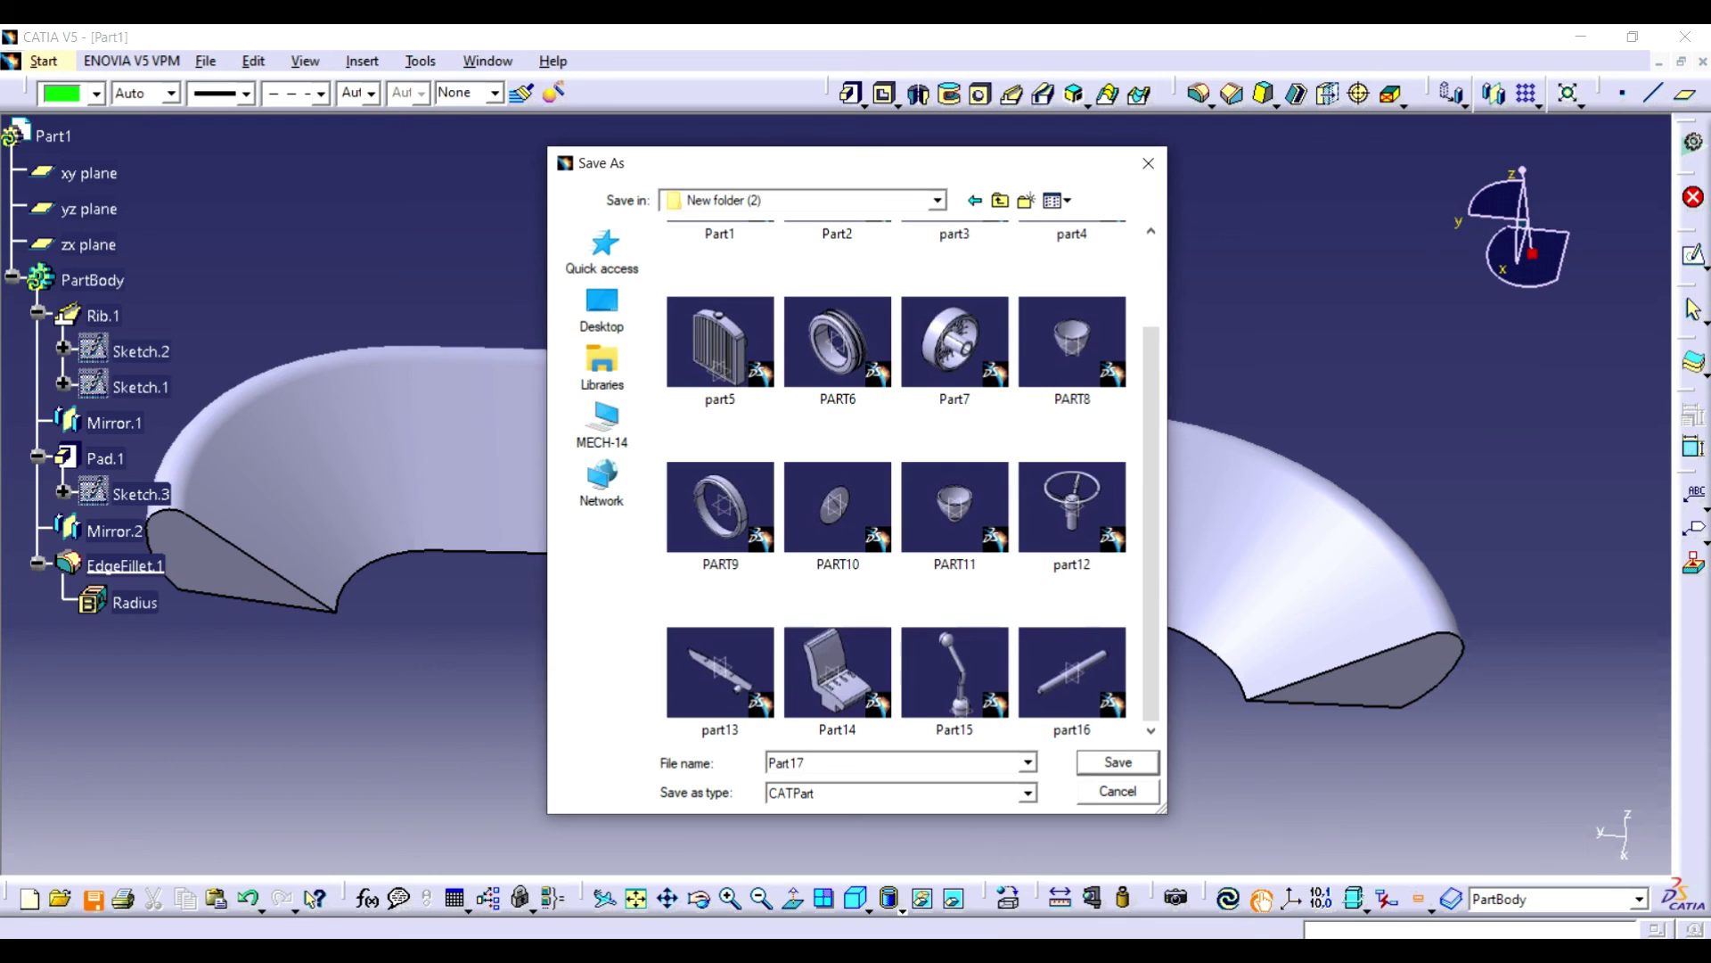
{"action": "key", "text": "Return"}
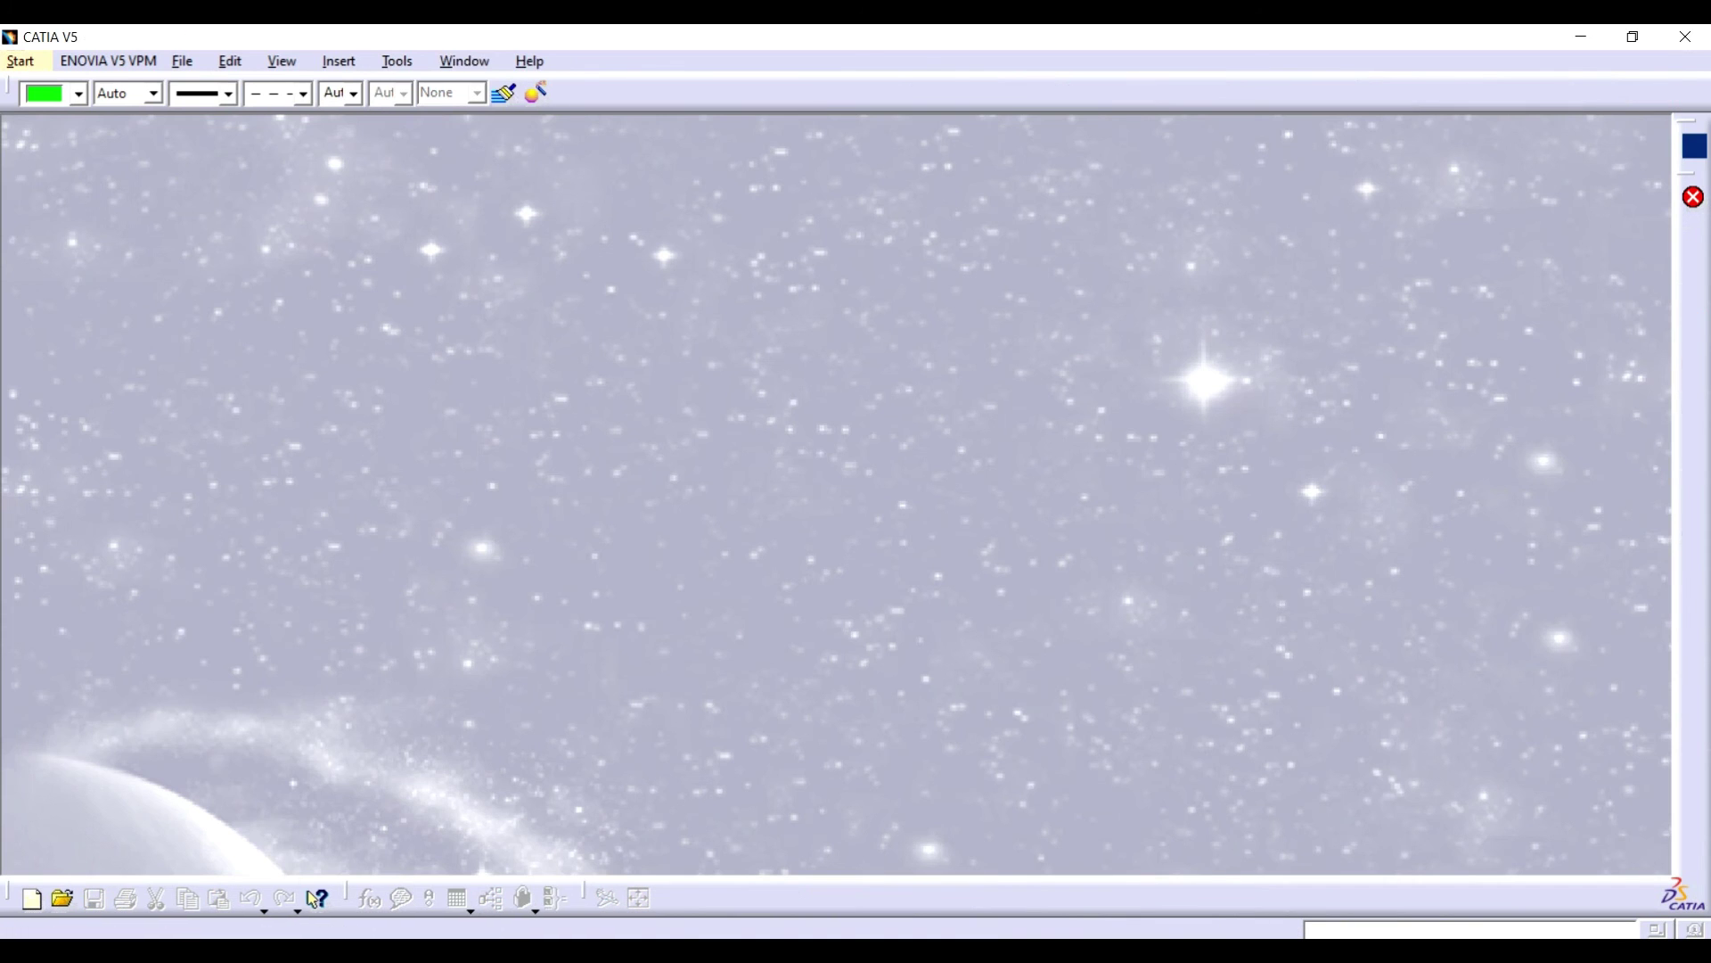